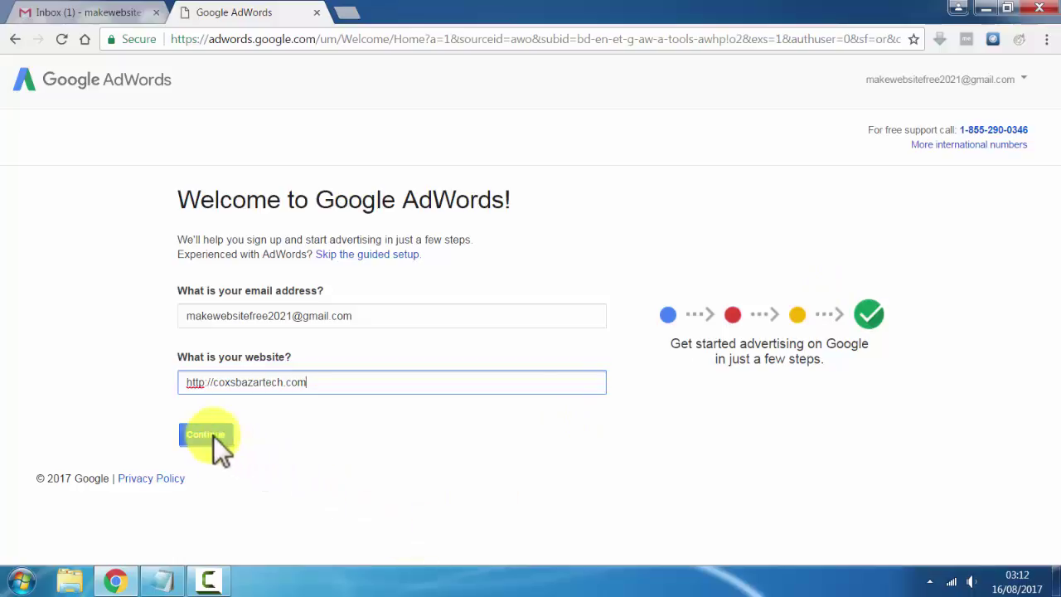
{"action": "left_click", "coordinate": [211, 435]}
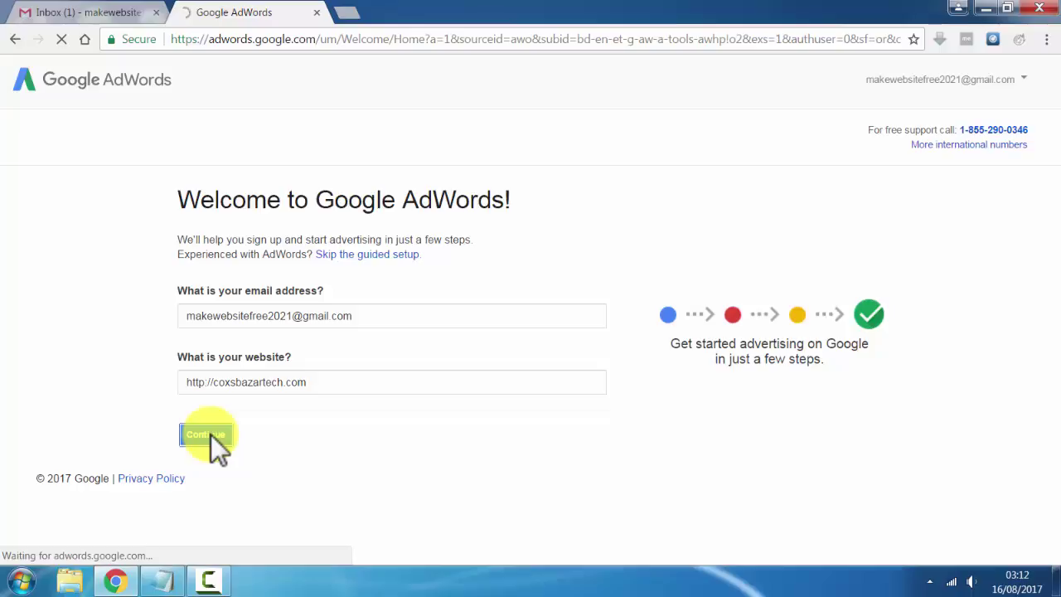
- Switch to Notepad, add the line "/How to setup your google adword planner tool account /" at the end of the notes, and enlarge the window
{"action": "left_click", "coordinate": [163, 580]}
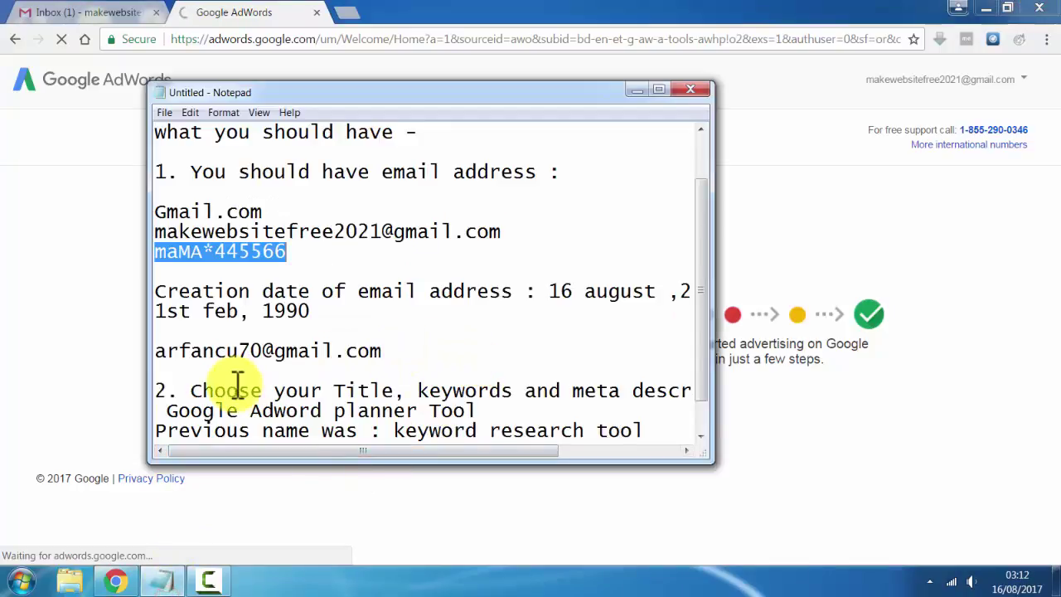
{"action": "left_click", "coordinate": [673, 428]}
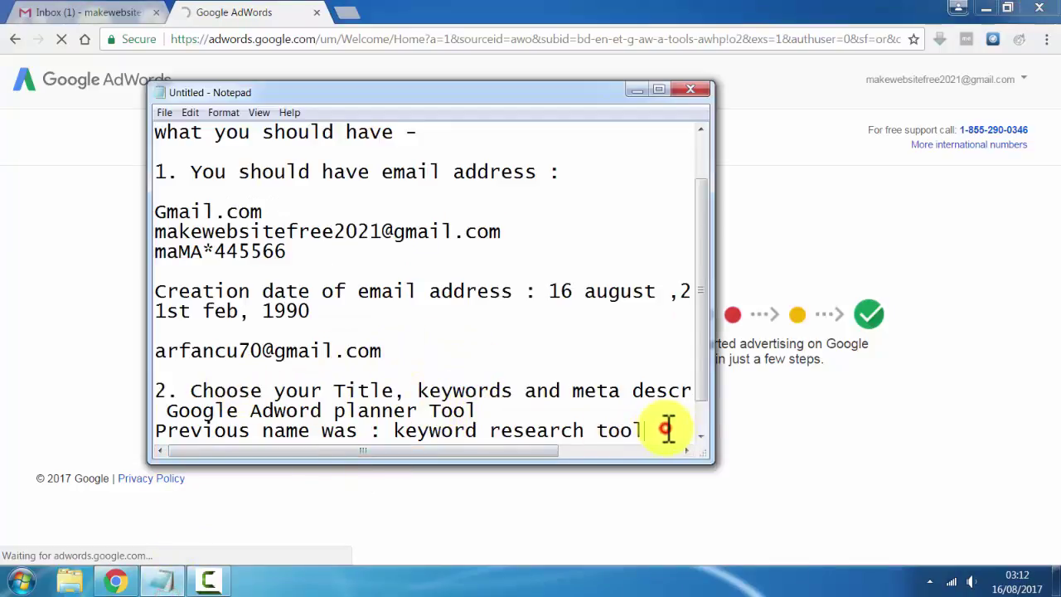
{"action": "key", "text": "Return"}
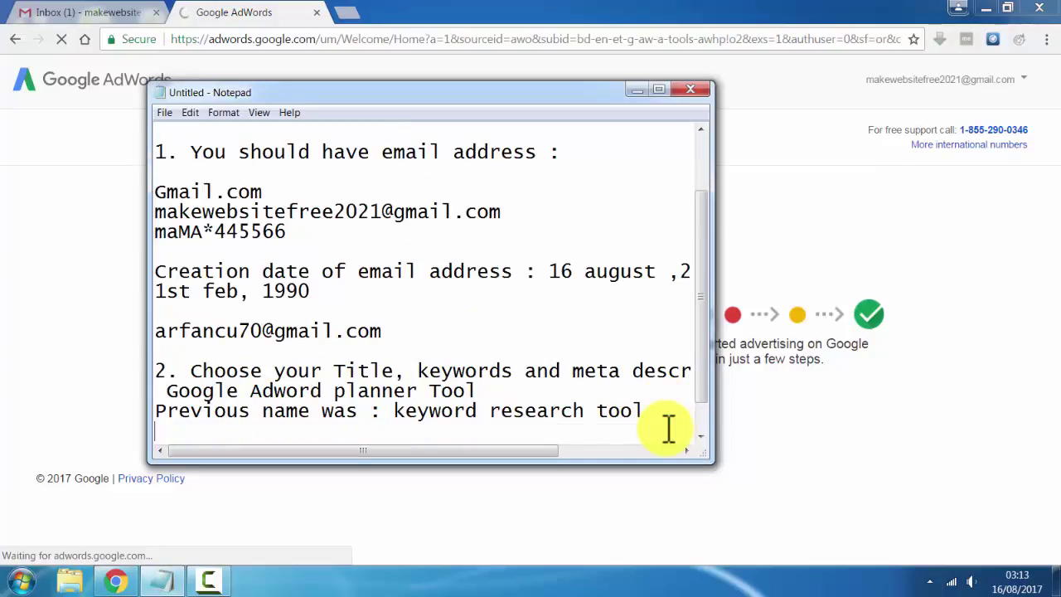
{"action": "type", "text": "/How to setup your"}
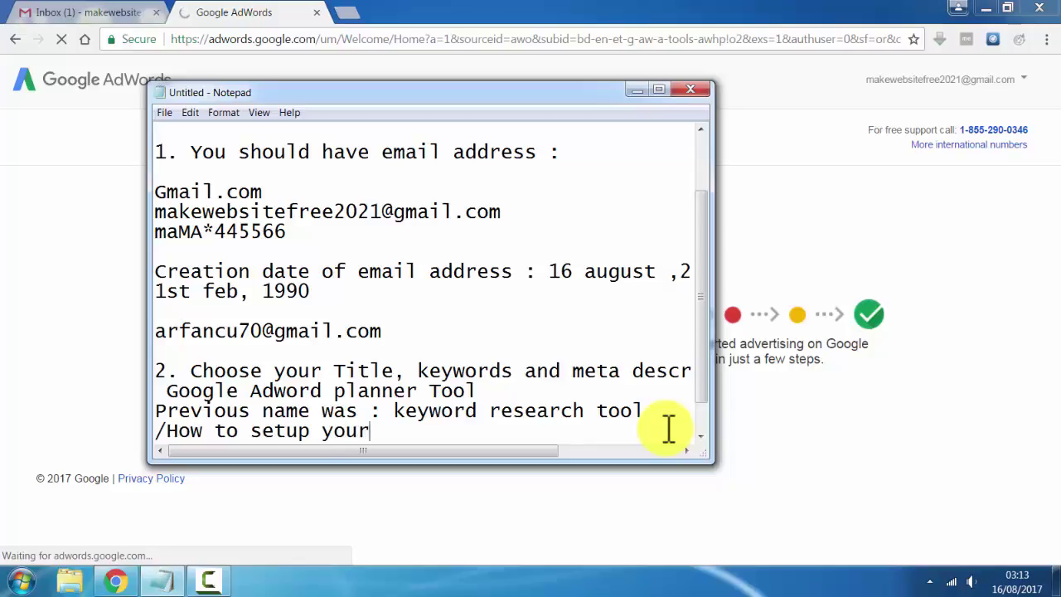
{"action": "type", "text": " google ad"}
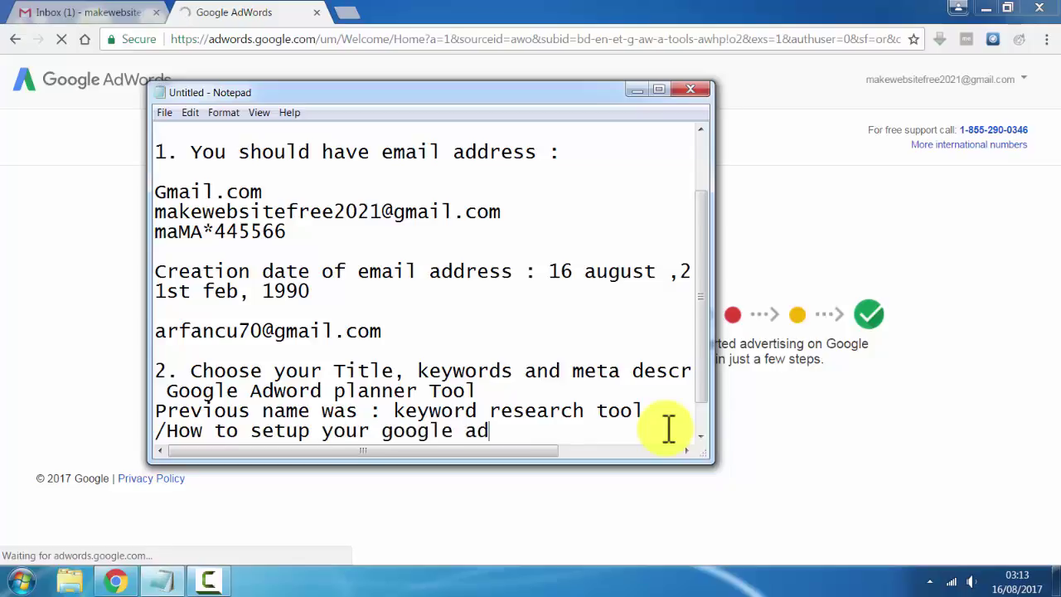
{"action": "type", "text": "word plann"}
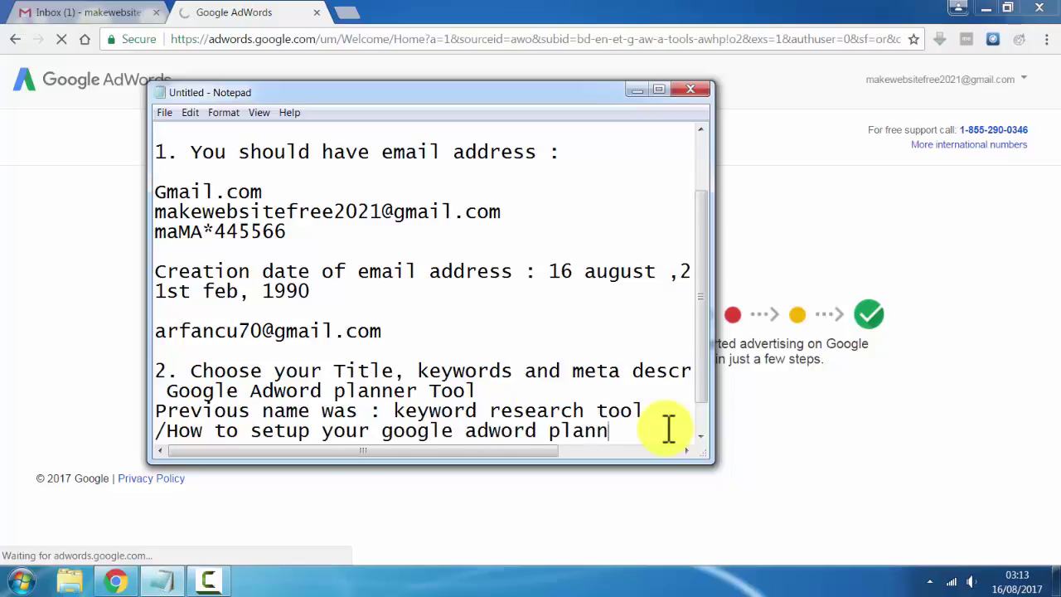
{"action": "type", "text": "er tool "}
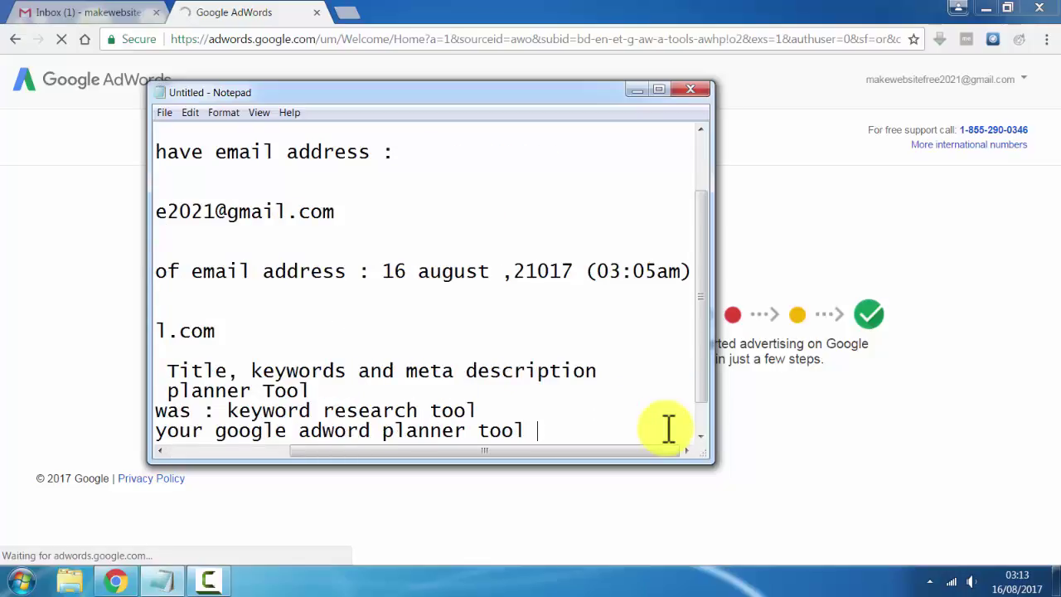
{"action": "type", "text": "account /"}
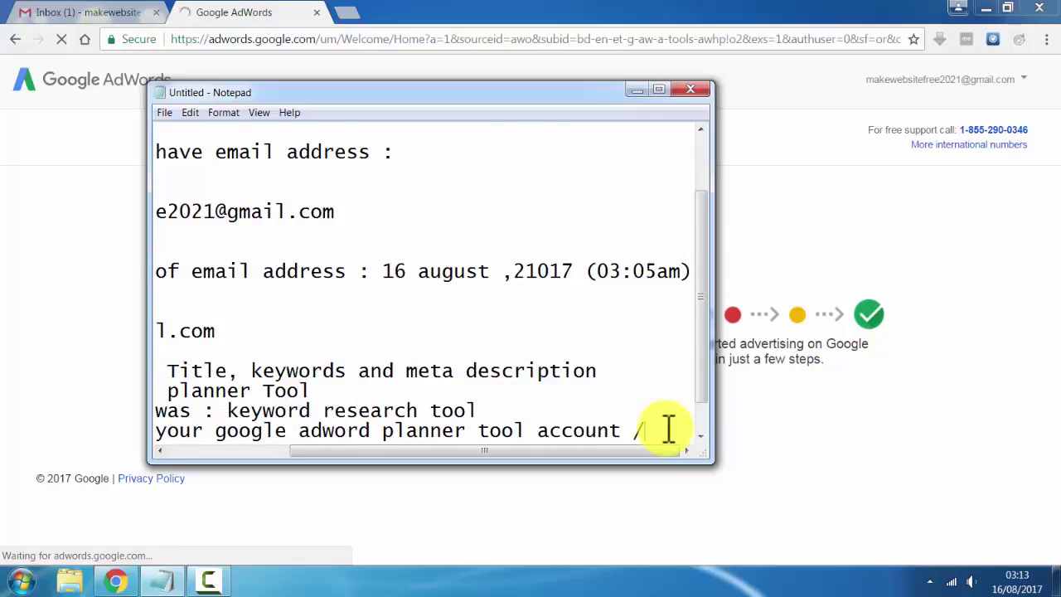
{"action": "key", "text": "Return"}
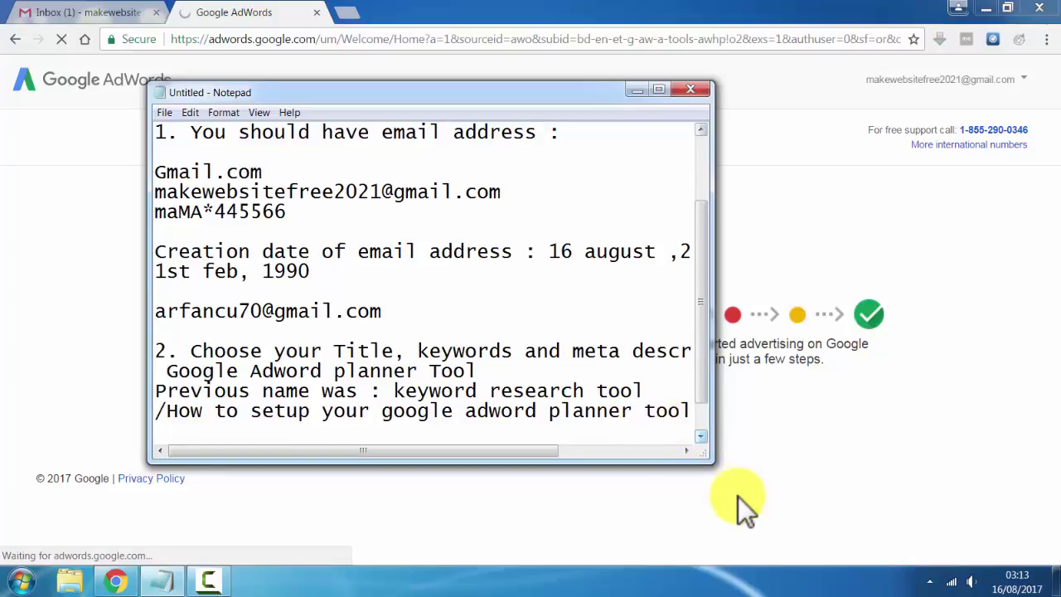
{"action": "left_click_drag", "start_coordinate": [709, 458], "coordinate": [849, 496]}
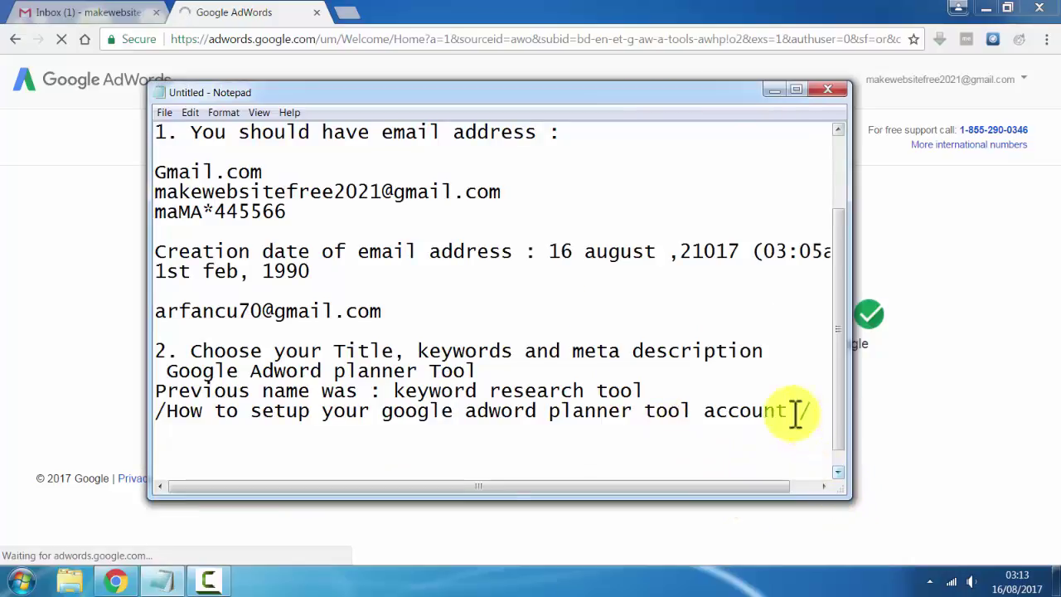
{"action": "left_click", "coordinate": [265, 13]}
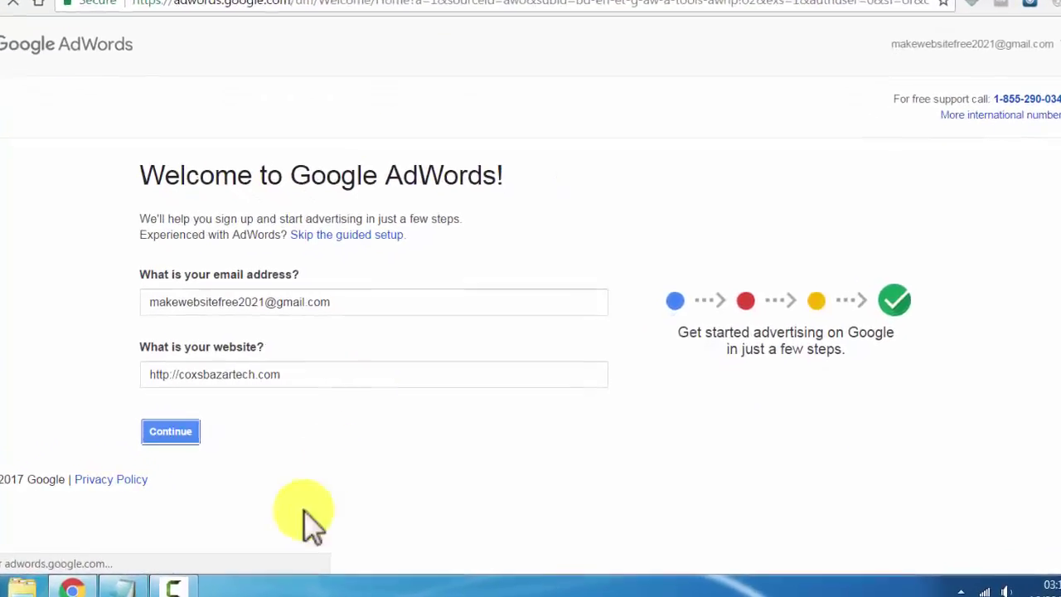
{"action": "left_click", "coordinate": [122, 587]}
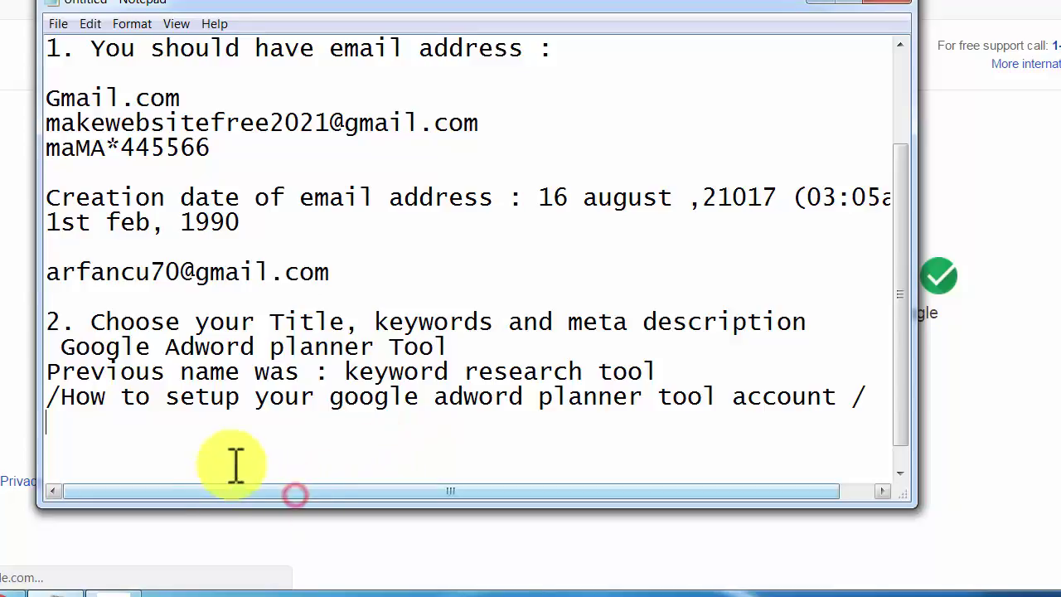
{"action": "left_click", "coordinate": [204, 445]}
{"action": "key", "text": "Return"}
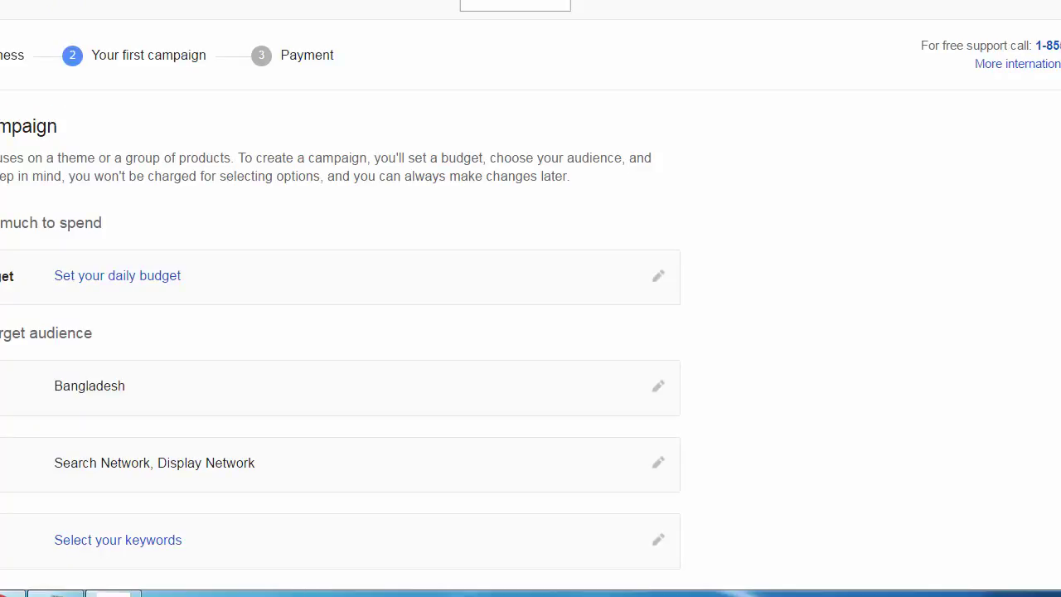
- Set the first campaign's daily budget to 1 USD and save it
{"action": "scroll", "coordinate": [135, 109], "scroll_direction": "down", "scroll_amount": 5}
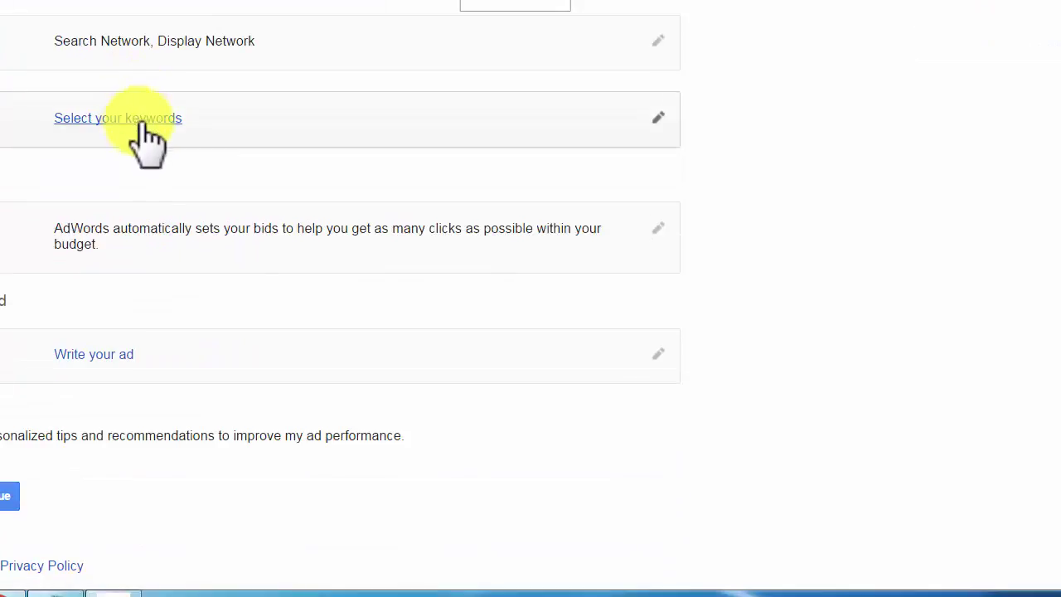
{"action": "left_click", "coordinate": [7, 495]}
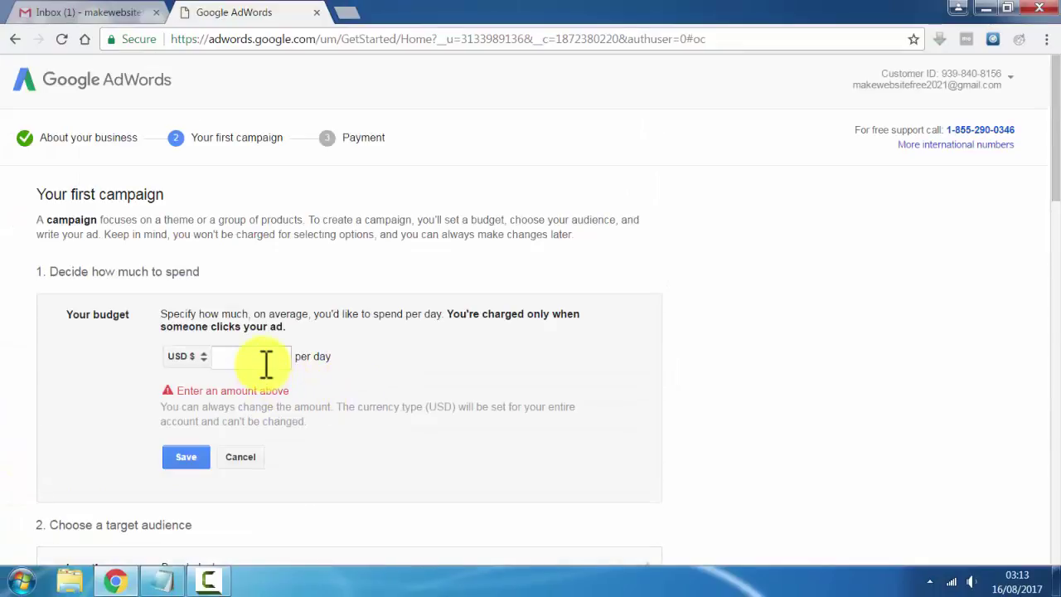
{"action": "left_click", "coordinate": [265, 364]}
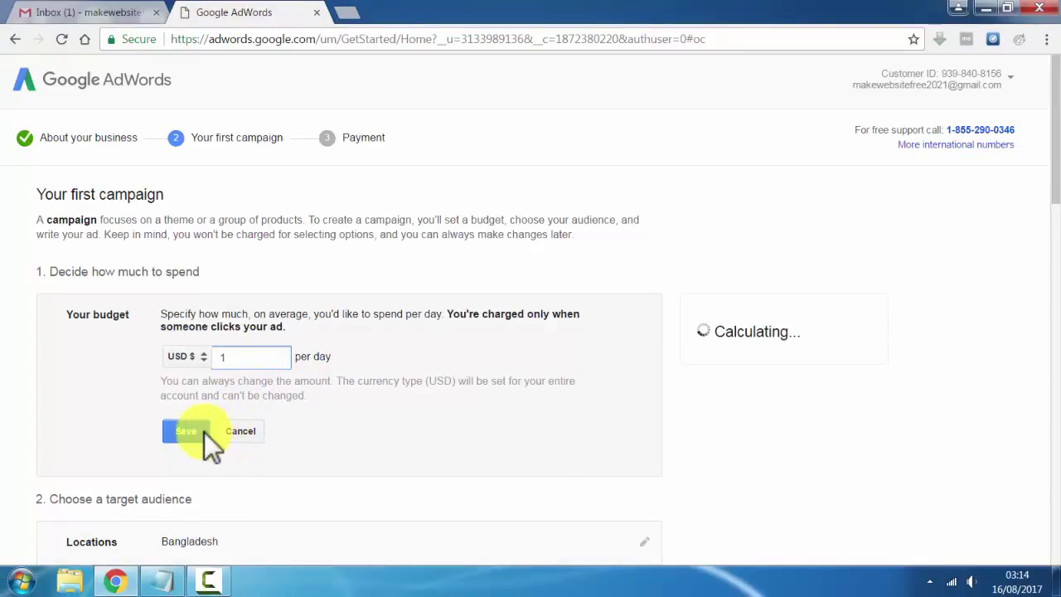
{"action": "left_click", "coordinate": [204, 432]}
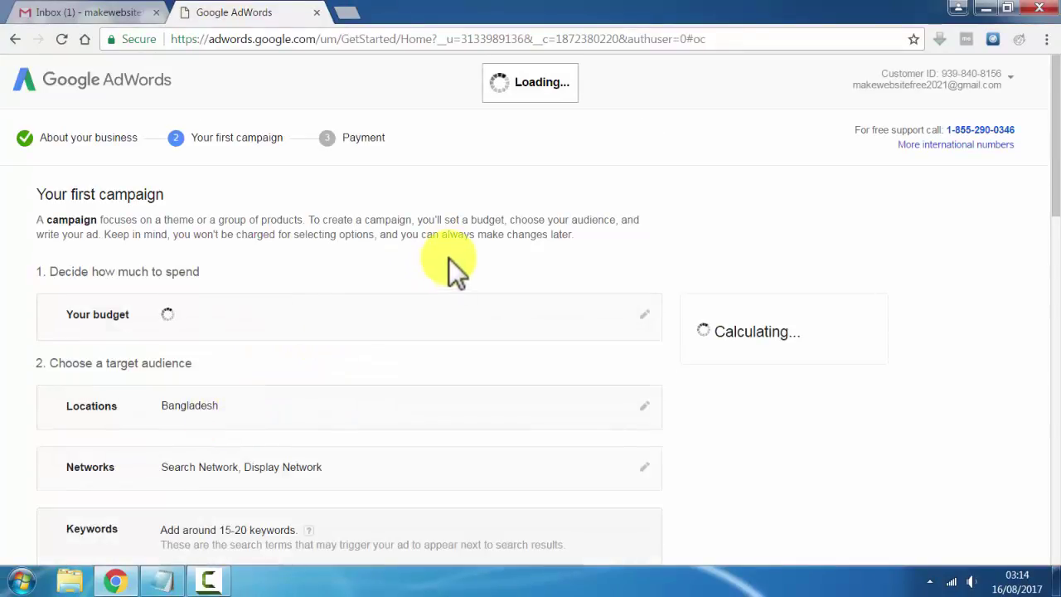
- Review the suggested keywords for the campaign and save the list as proposed
{"action": "scroll", "coordinate": [436, 265], "scroll_direction": "down", "scroll_amount": 1}
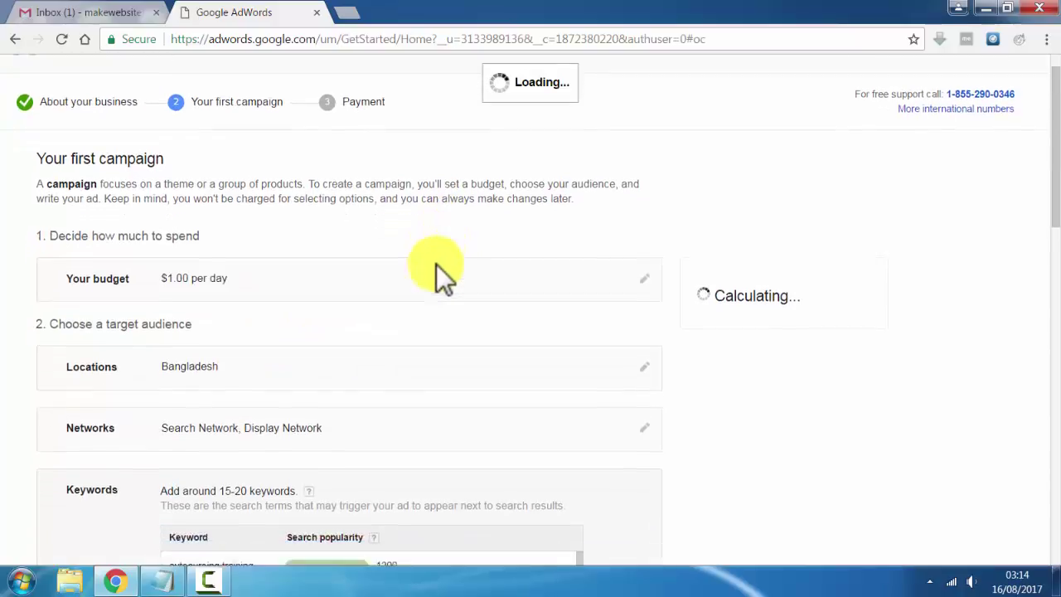
{"action": "scroll", "coordinate": [436, 265], "scroll_direction": "down", "scroll_amount": 3}
{"action": "scroll", "coordinate": [435, 265], "scroll_direction": "down", "scroll_amount": 2}
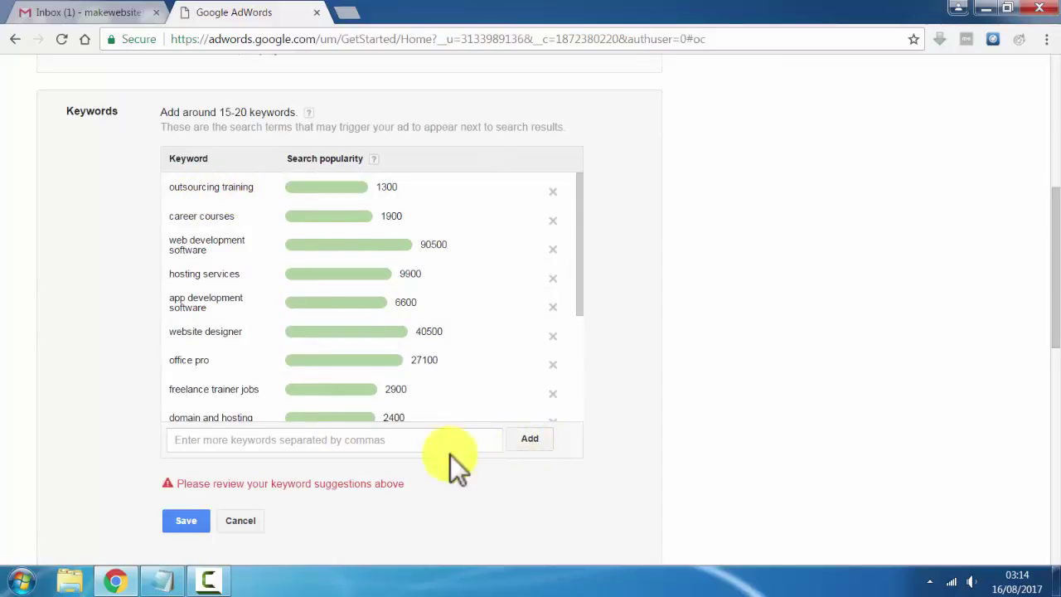
{"action": "scroll", "coordinate": [402, 403], "scroll_direction": "down", "scroll_amount": 1}
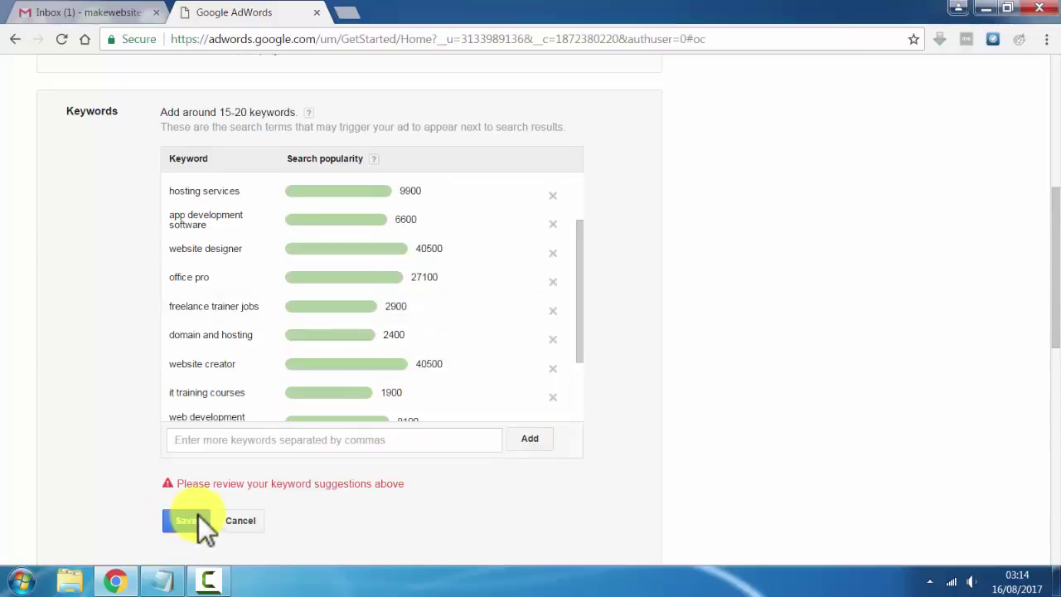
{"action": "scroll", "coordinate": [306, 329], "scroll_direction": "down", "scroll_amount": 2}
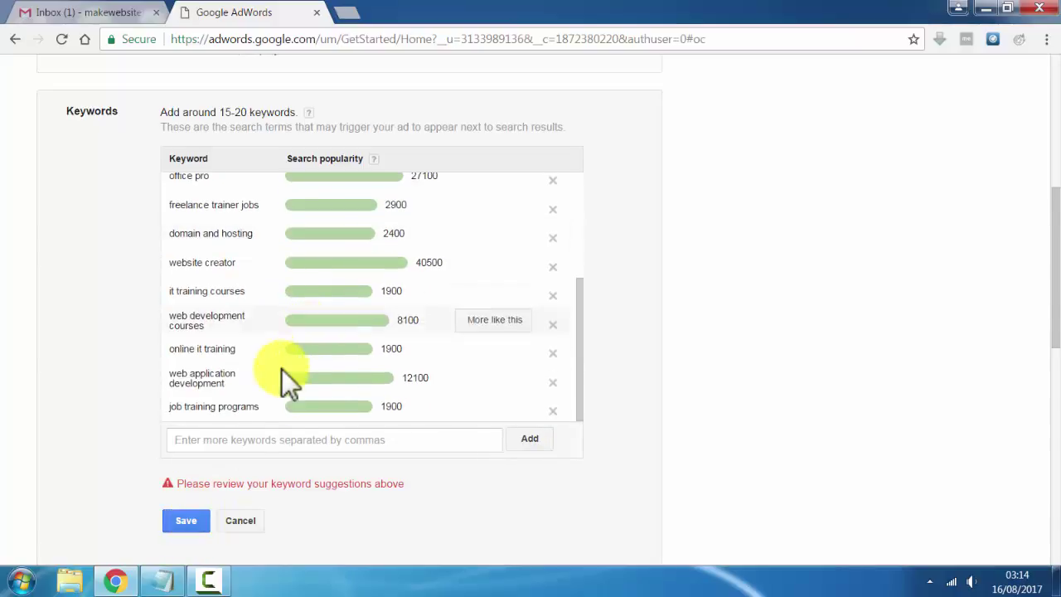
{"action": "left_click", "coordinate": [185, 520]}
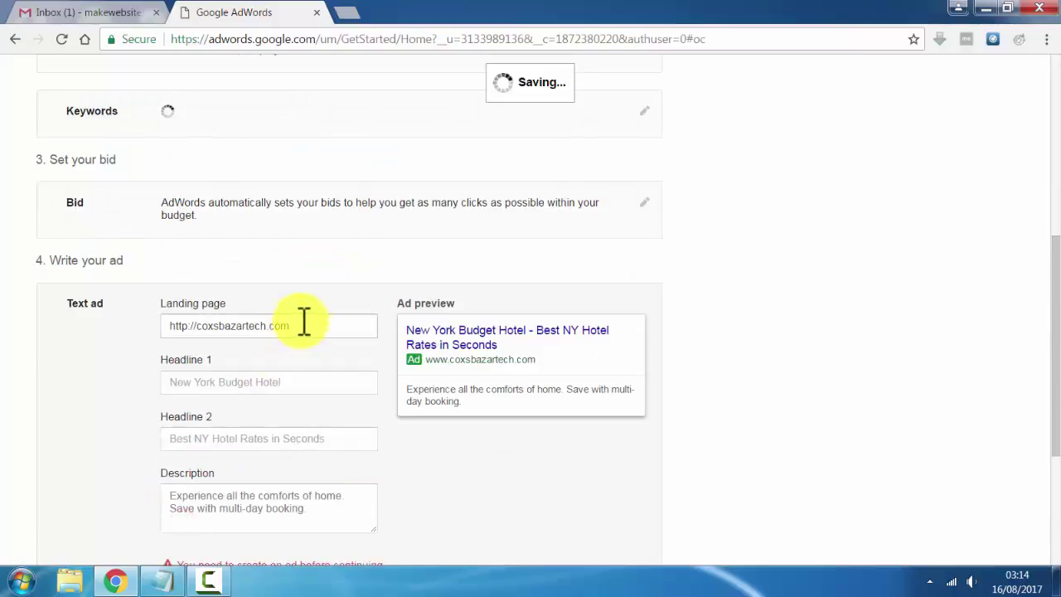
- Look over the text ad section and open the Google+ profile creation page for the signed-in account
{"action": "scroll", "coordinate": [273, 377], "scroll_direction": "down", "scroll_amount": 3}
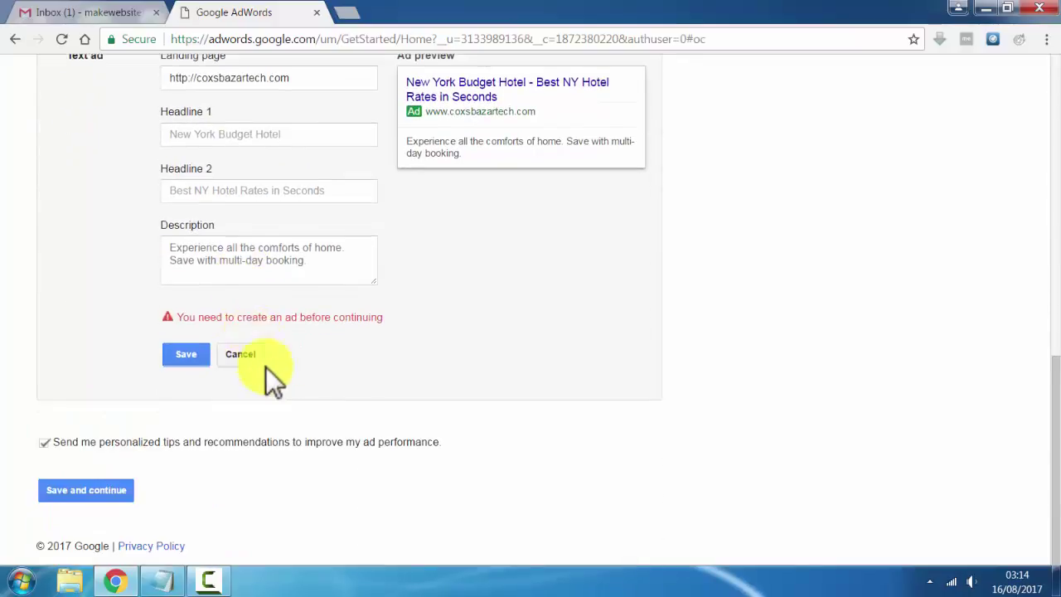
{"action": "scroll", "coordinate": [315, 378], "scroll_direction": "up", "scroll_amount": 8}
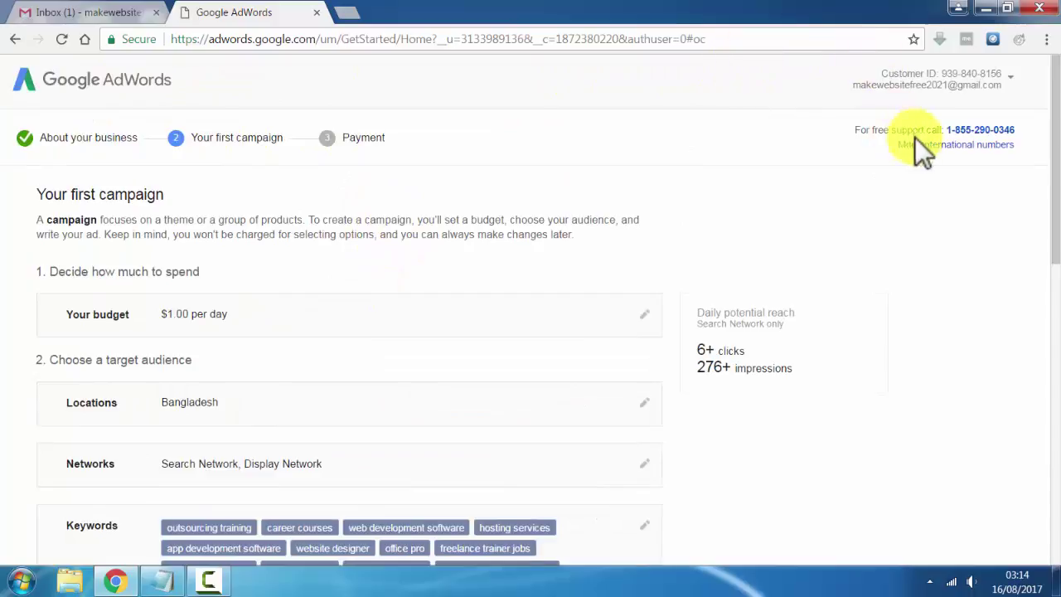
{"action": "left_click", "coordinate": [1007, 74]}
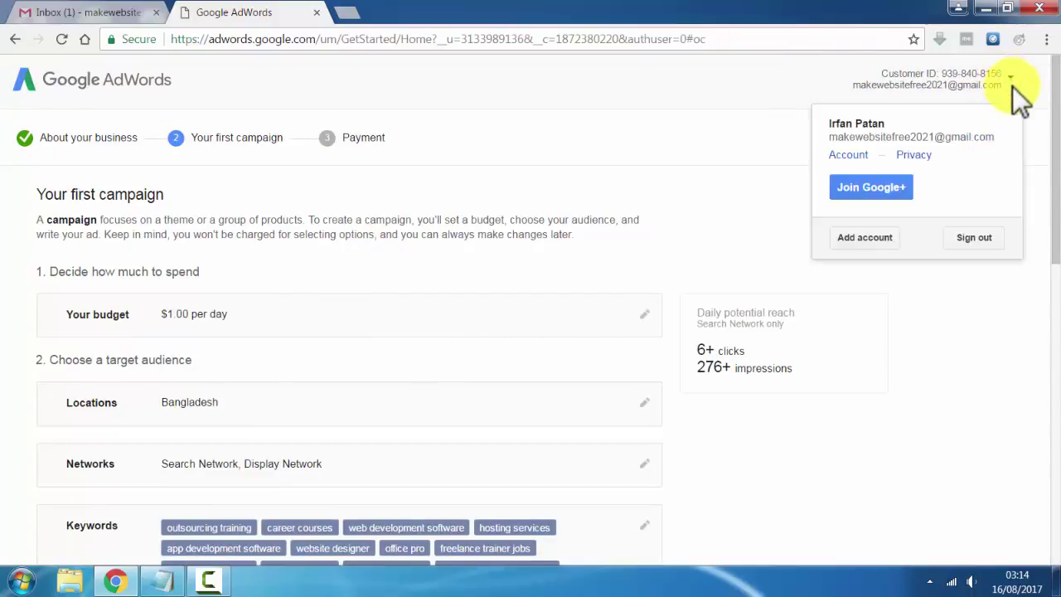
{"action": "left_click", "coordinate": [877, 190]}
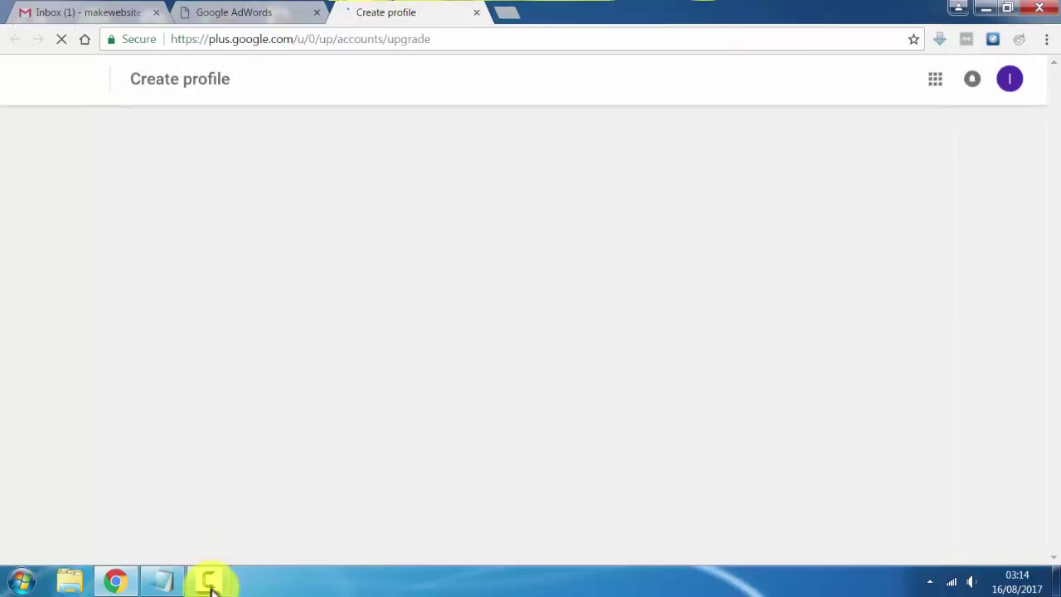
{"action": "left_click", "coordinate": [209, 580]}
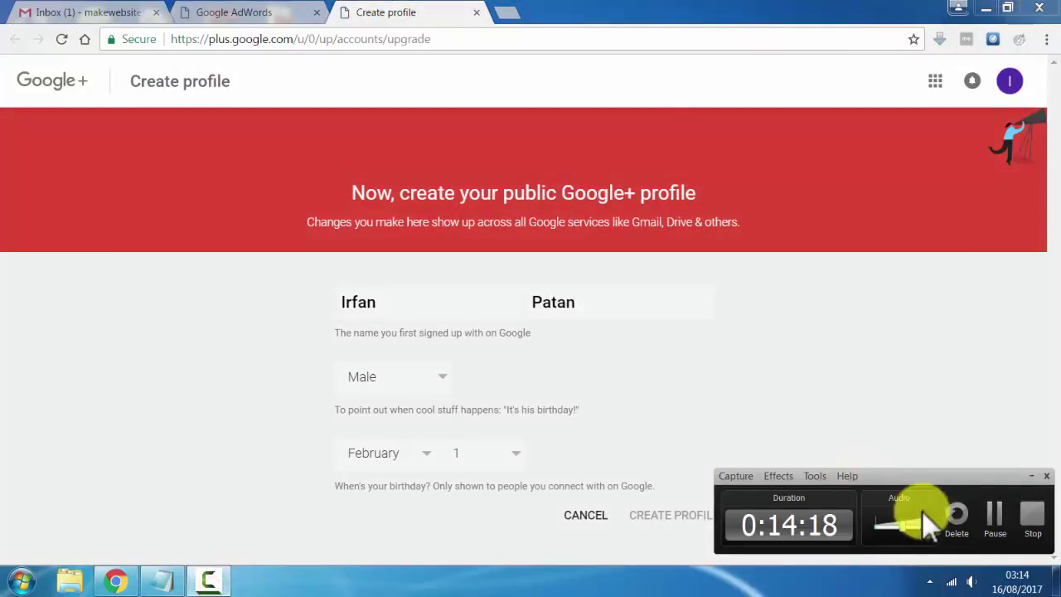
{"action": "left_click", "coordinate": [995, 514]}
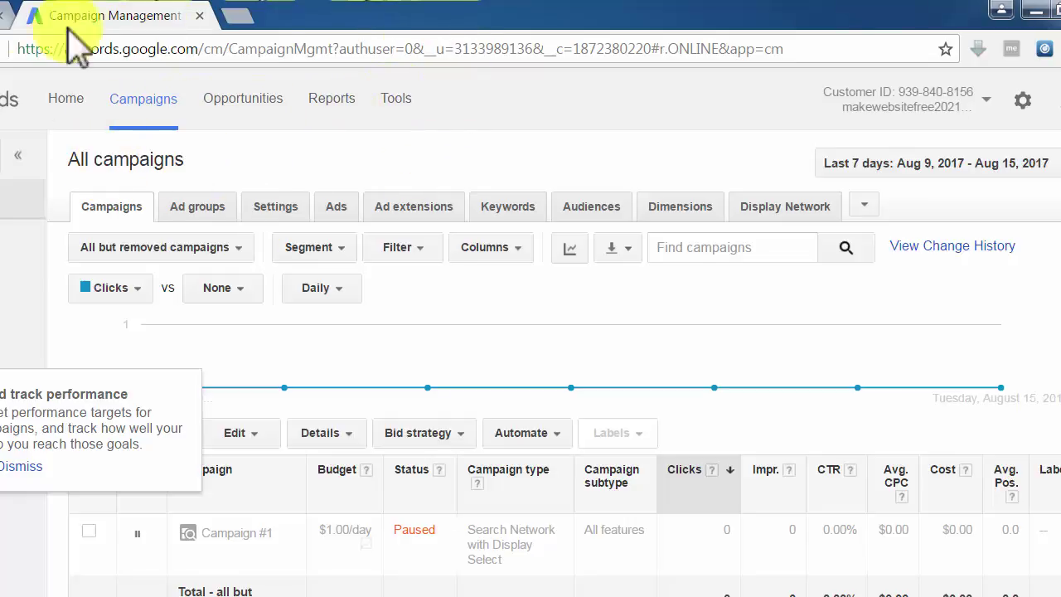
- Open the Keyword Planner and expand the search for new keywords using a phrase, website or category
{"action": "left_click", "coordinate": [400, 99]}
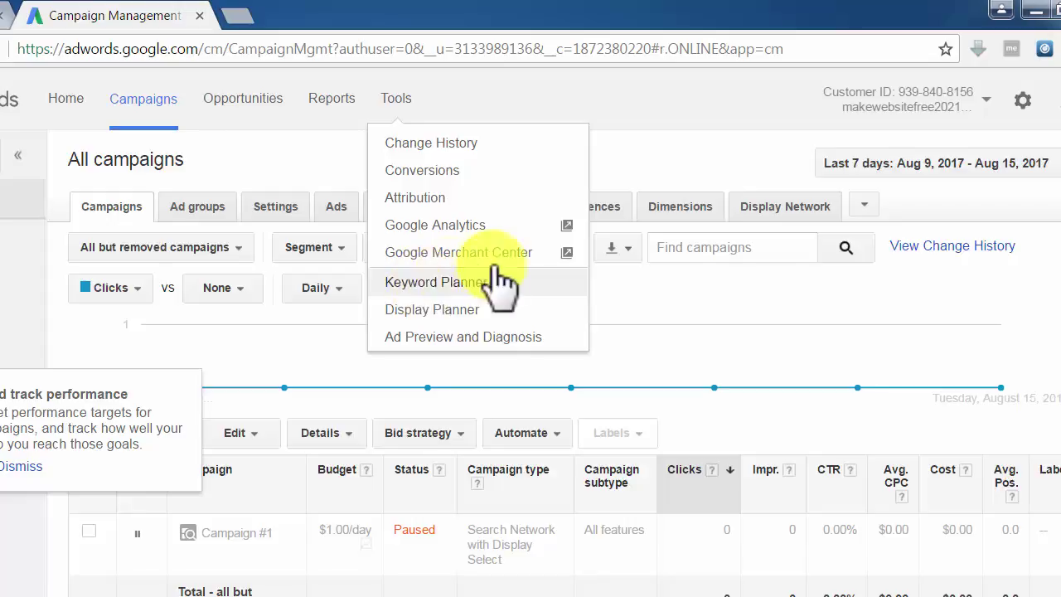
{"action": "left_click", "coordinate": [430, 284]}
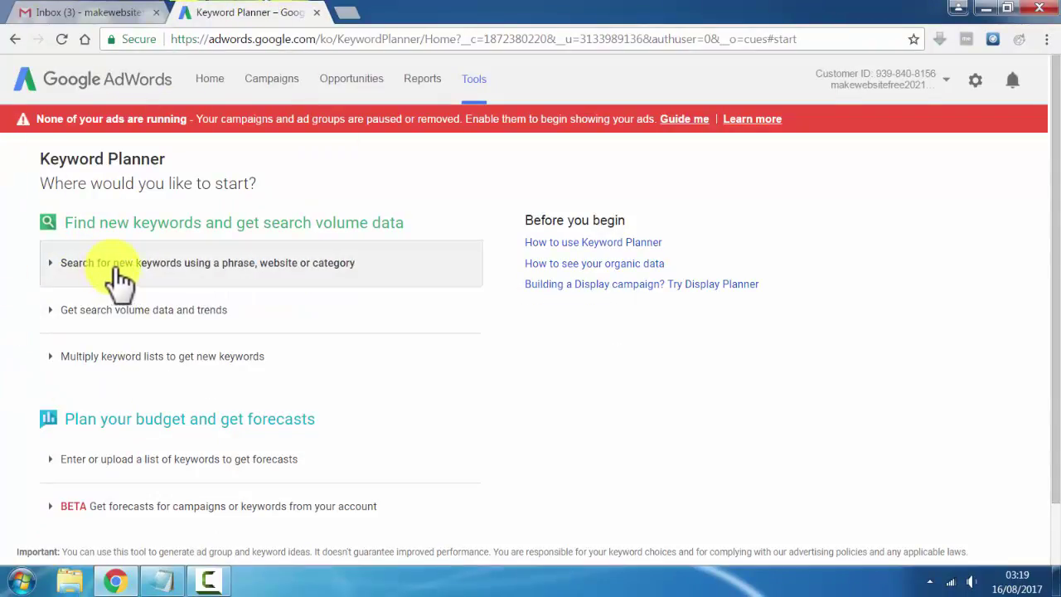
{"action": "left_click", "coordinate": [214, 264]}
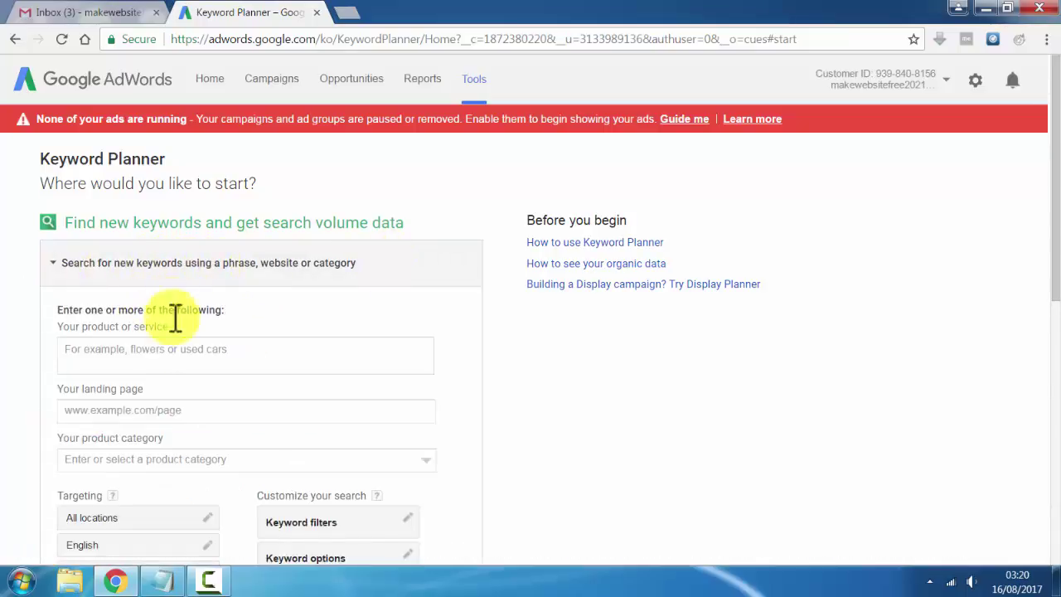
- Get keyword ideas for the product or service phrase "make website for free" with the default targeting
{"action": "left_click", "coordinate": [159, 349]}
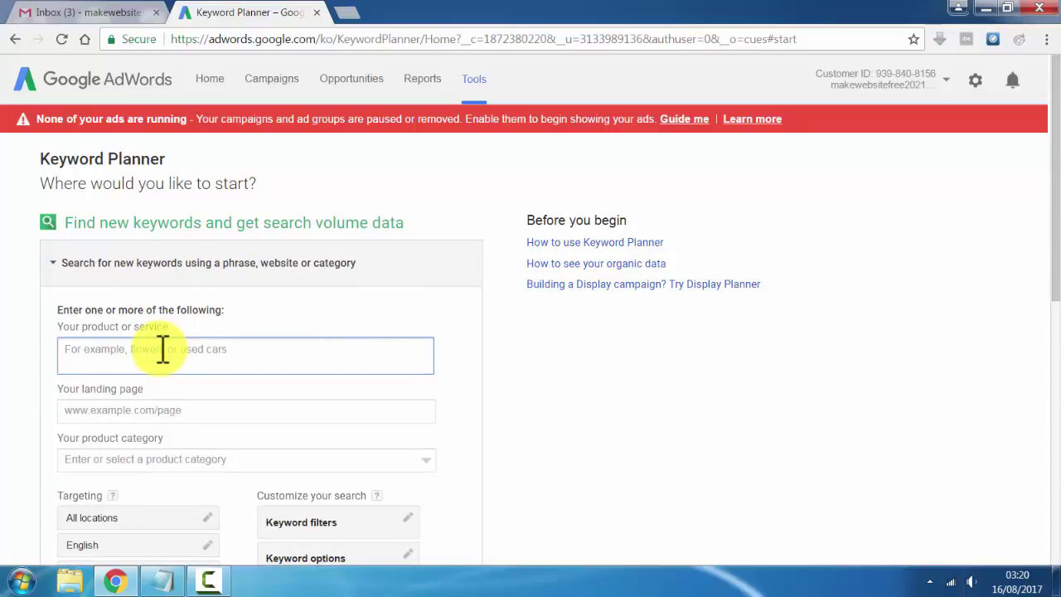
{"action": "type", "text": "make"}
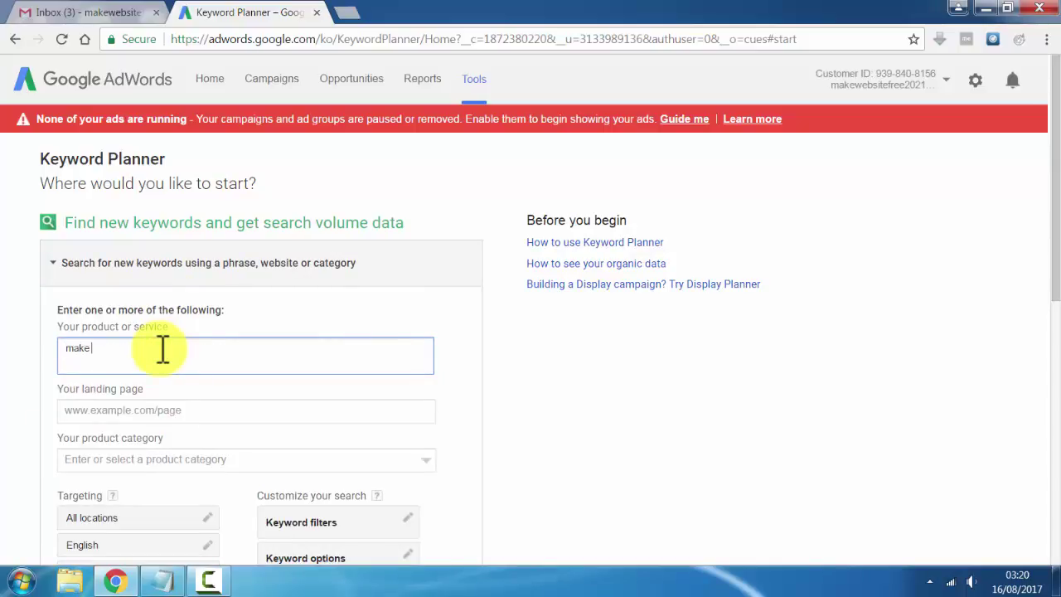
{"action": "type", "text": " website for free"}
{"action": "scroll", "coordinate": [197, 352], "scroll_direction": "down", "scroll_amount": 1}
{"action": "scroll", "coordinate": [196, 351], "scroll_direction": "down", "scroll_amount": 4}
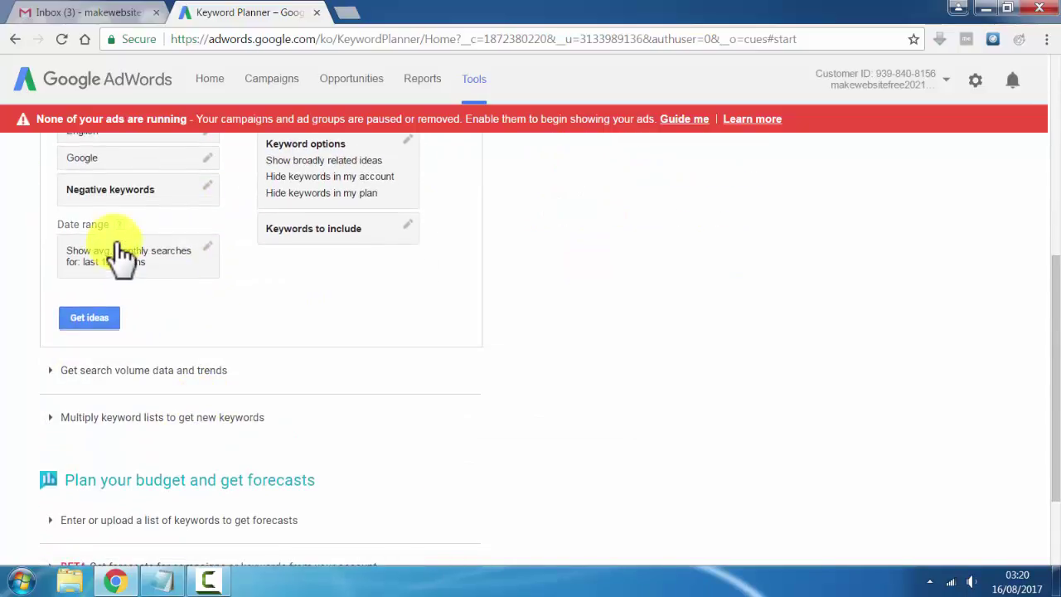
{"action": "scroll", "coordinate": [138, 279], "scroll_direction": "up", "scroll_amount": 3}
{"action": "scroll", "coordinate": [124, 414], "scroll_direction": "down", "scroll_amount": 2}
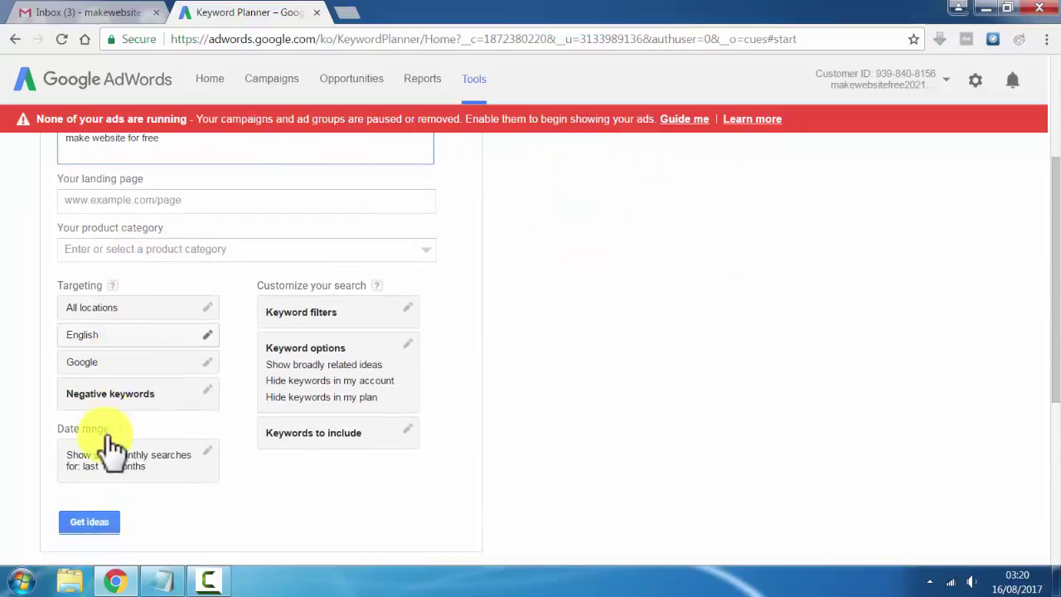
{"action": "left_click", "coordinate": [97, 405]}
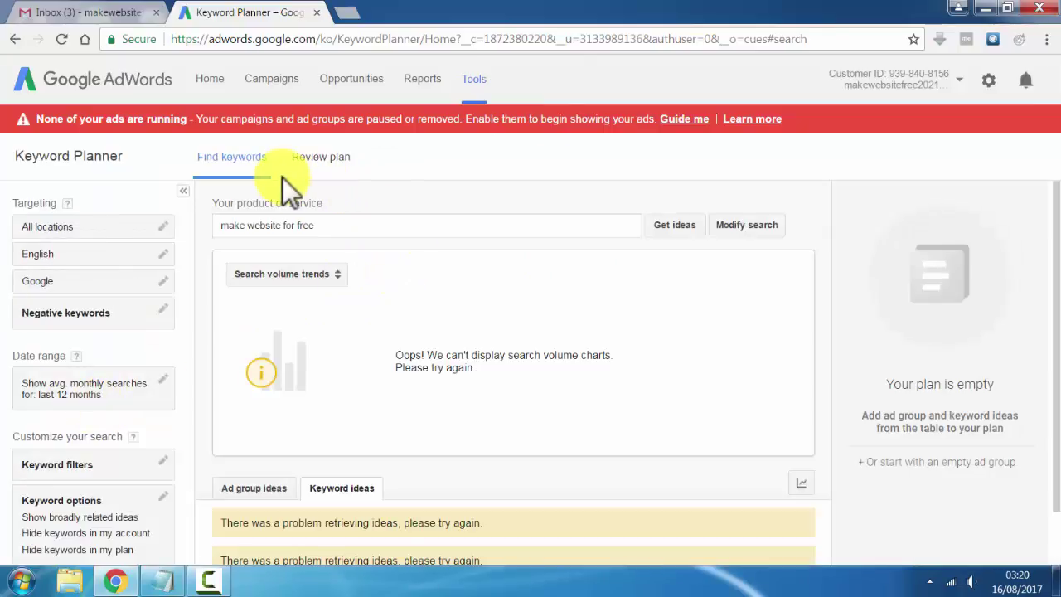
{"action": "scroll", "coordinate": [348, 349], "scroll_direction": "down", "scroll_amount": 1}
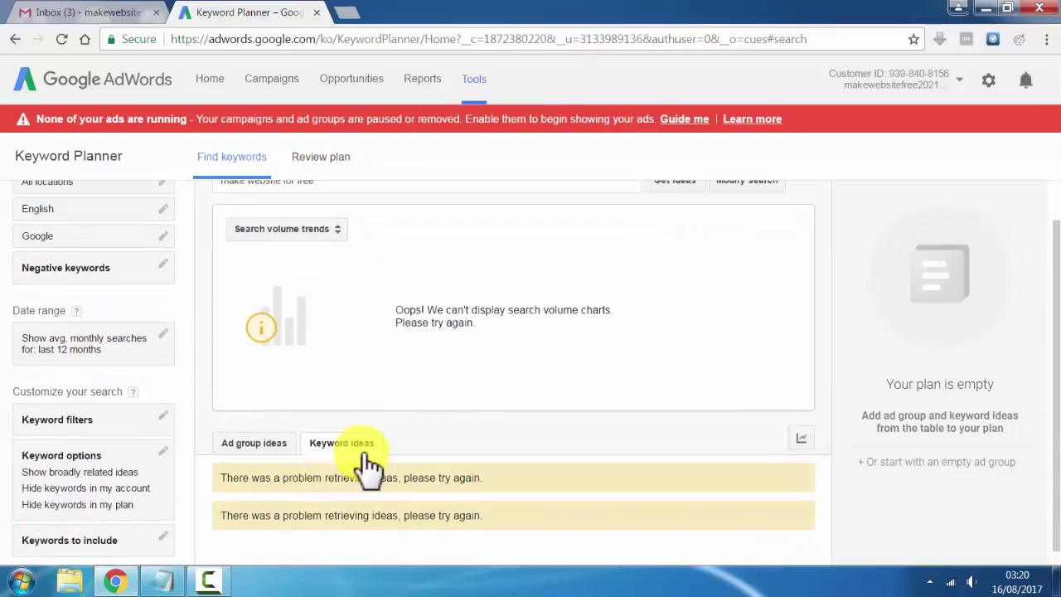
{"action": "scroll", "coordinate": [373, 373], "scroll_direction": "up", "scroll_amount": 1}
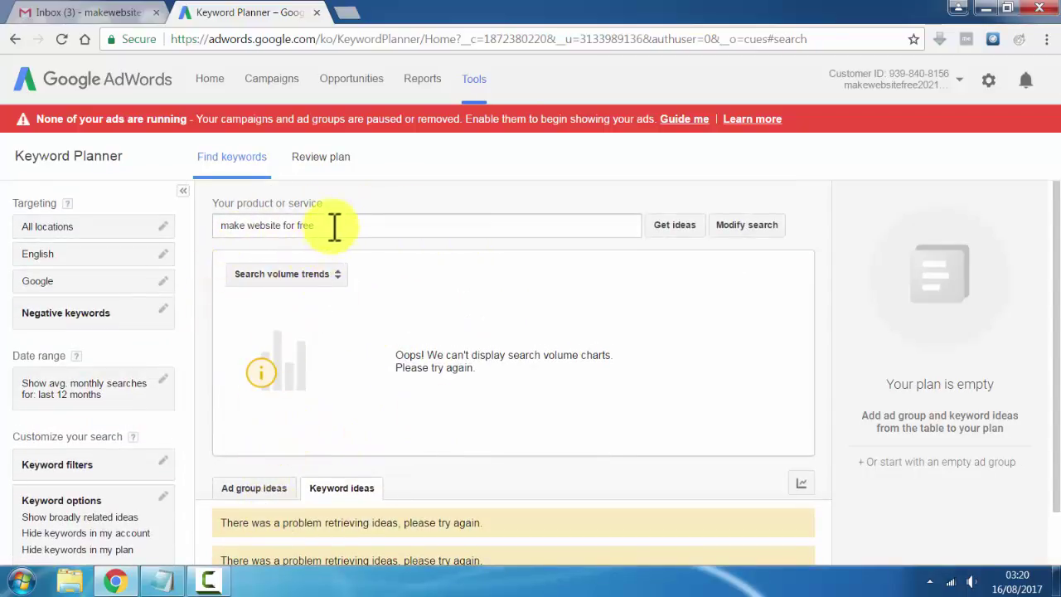
- Replace the product or service phrase with "wordpress tutorial for com" and get keyword ideas for it
{"action": "left_click_drag", "start_coordinate": [334, 225], "coordinate": [186, 224]}
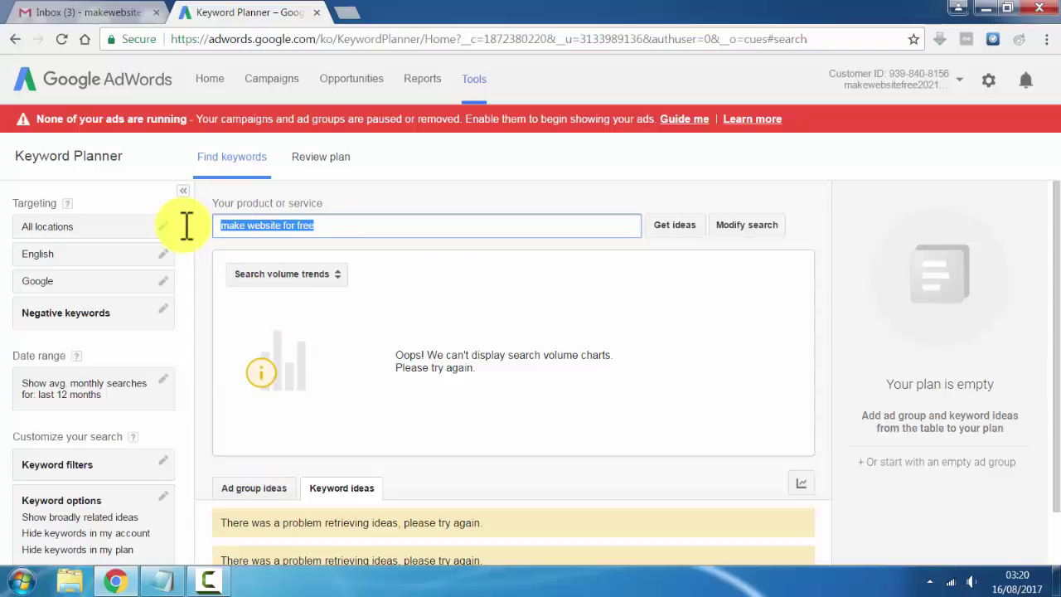
{"action": "type", "text": "f"}
{"action": "type", "text": "mak"}
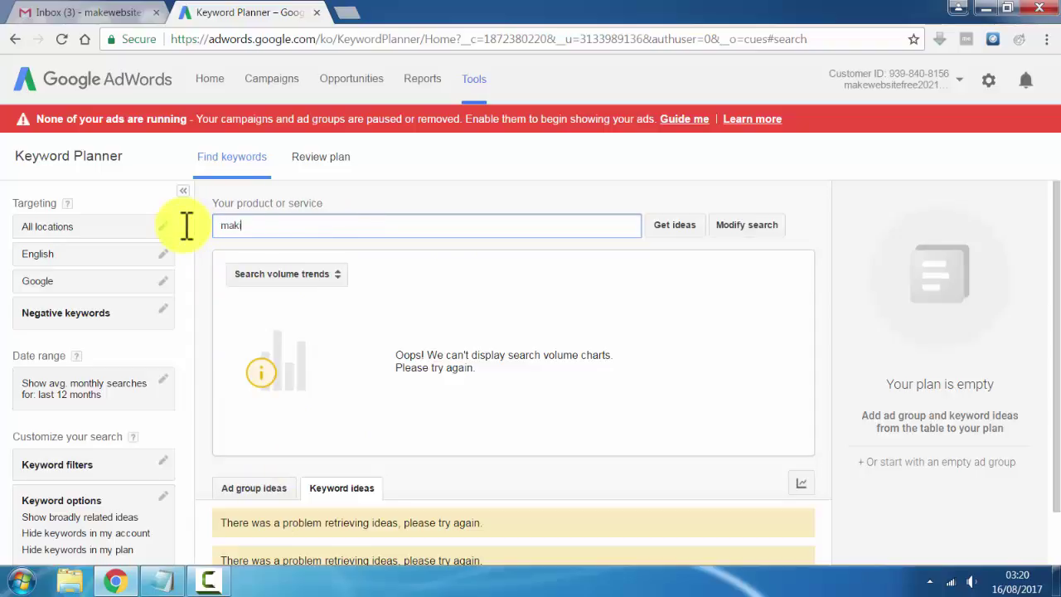
{"action": "key", "text": "BackSpace"}
{"action": "key", "text": "BackSpace"}
{"action": "type", "text": "wordpress"}
{"action": "type", "text": "tutorial for com"}
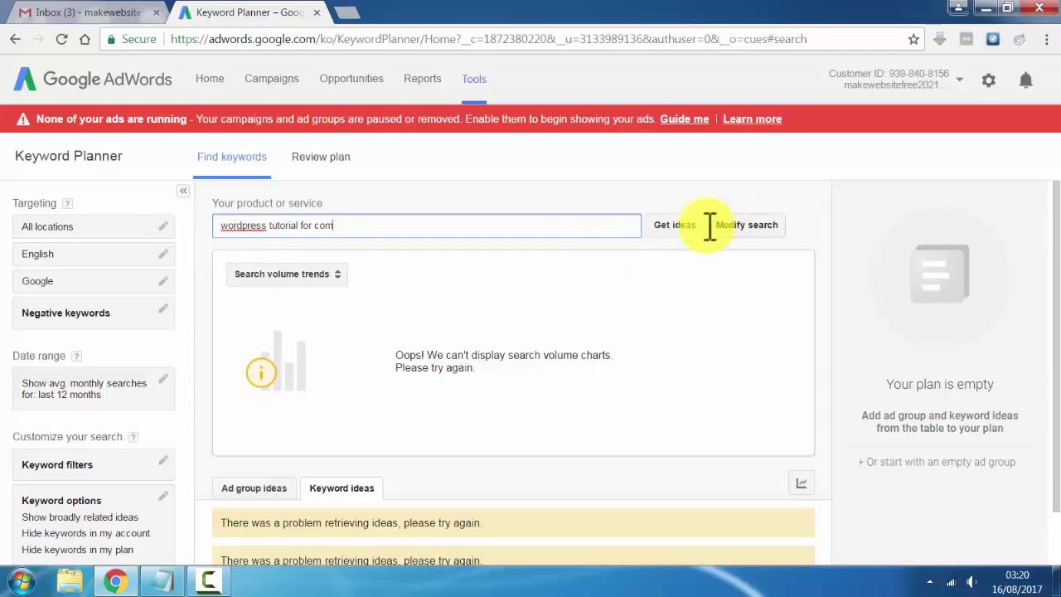
{"action": "left_click", "coordinate": [682, 221]}
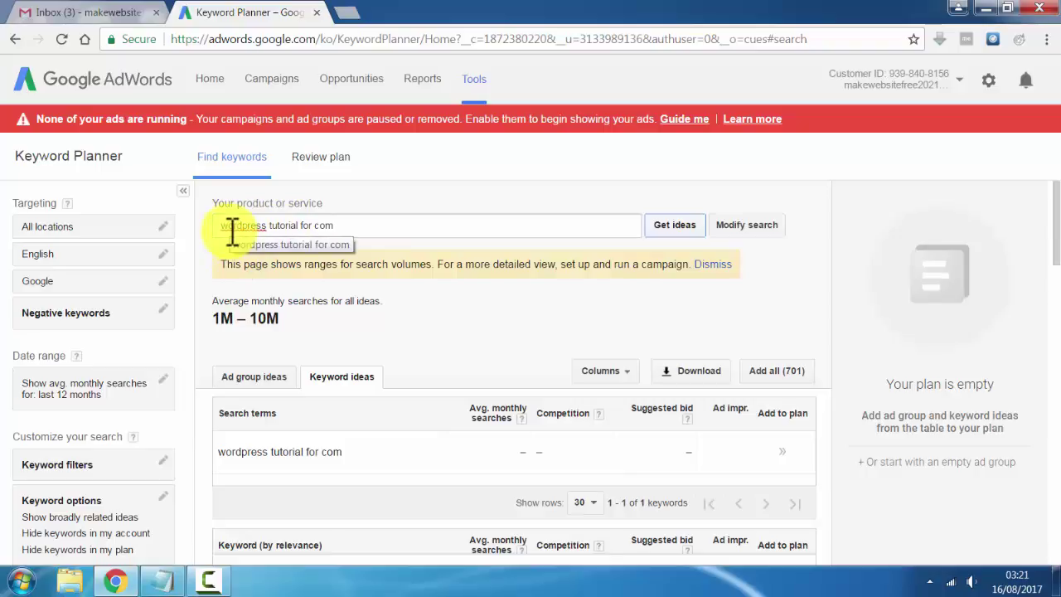
- Review the average monthly searches for all ideas and the competition levels in the keyword ideas table
{"action": "left_click_drag", "start_coordinate": [222, 225], "coordinate": [398, 224]}
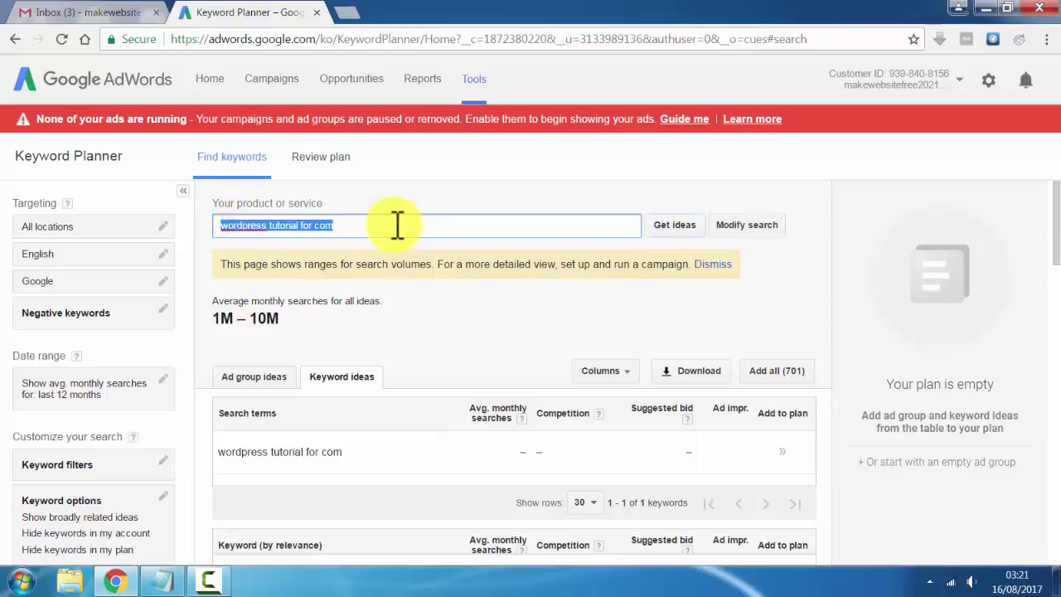
{"action": "scroll", "coordinate": [373, 274], "scroll_direction": "down", "scroll_amount": 2}
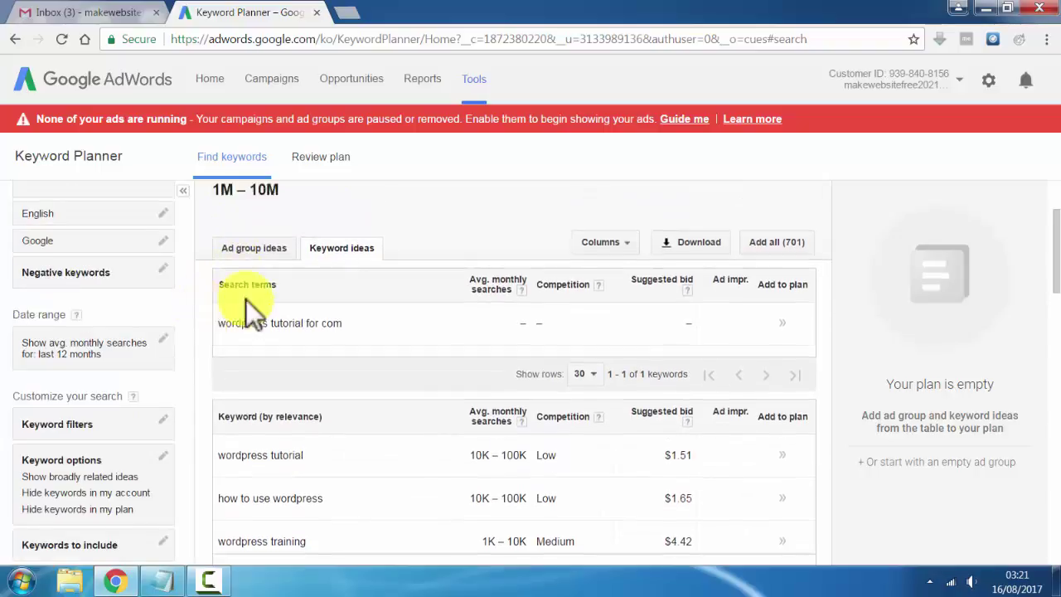
{"action": "scroll", "coordinate": [245, 300], "scroll_direction": "up", "scroll_amount": 2}
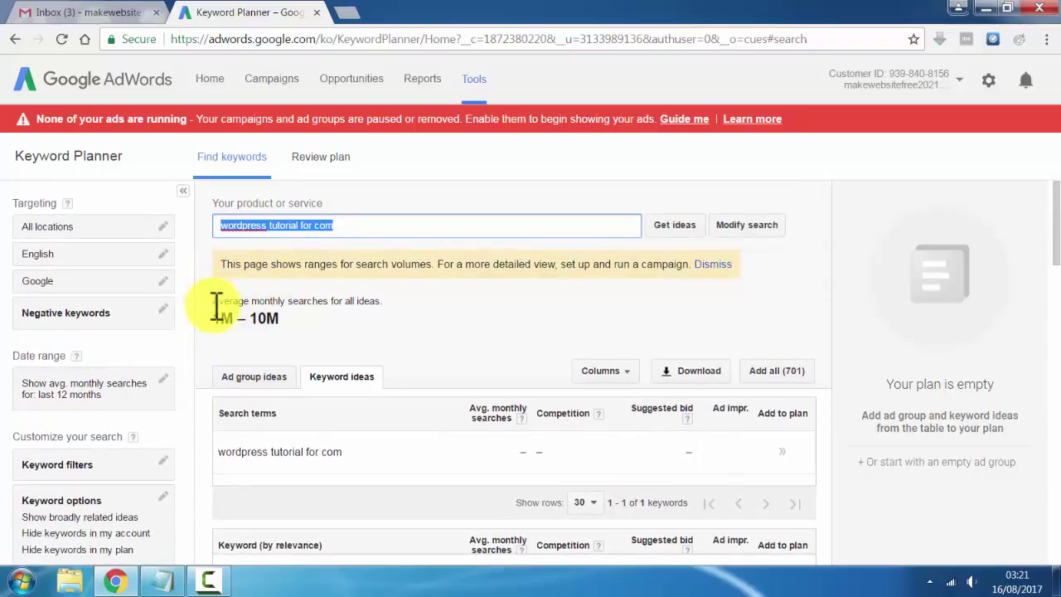
{"action": "left_click_drag", "start_coordinate": [214, 318], "coordinate": [283, 318]}
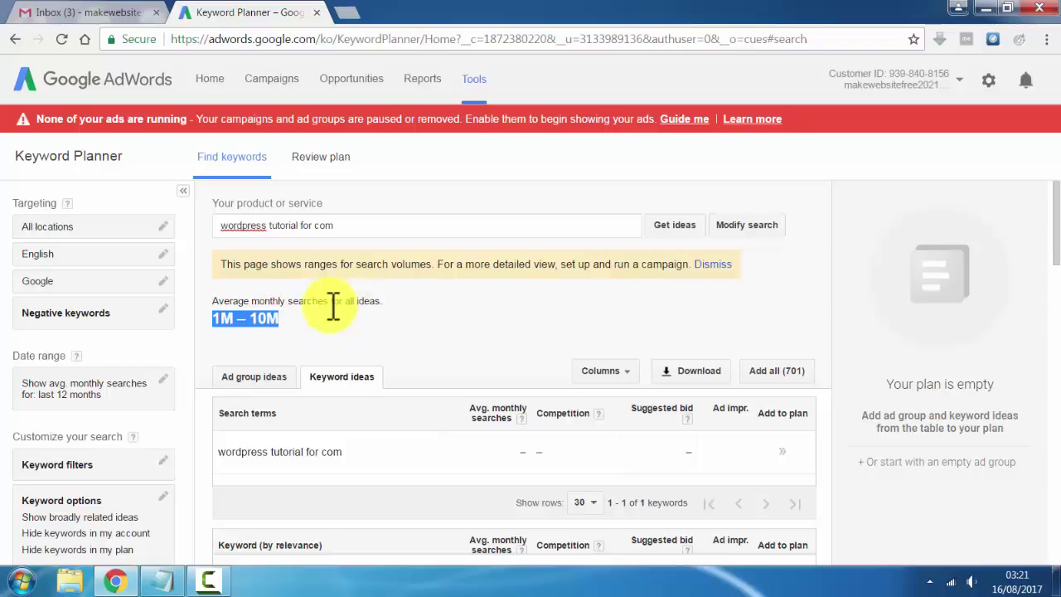
{"action": "left_click", "coordinate": [229, 319]}
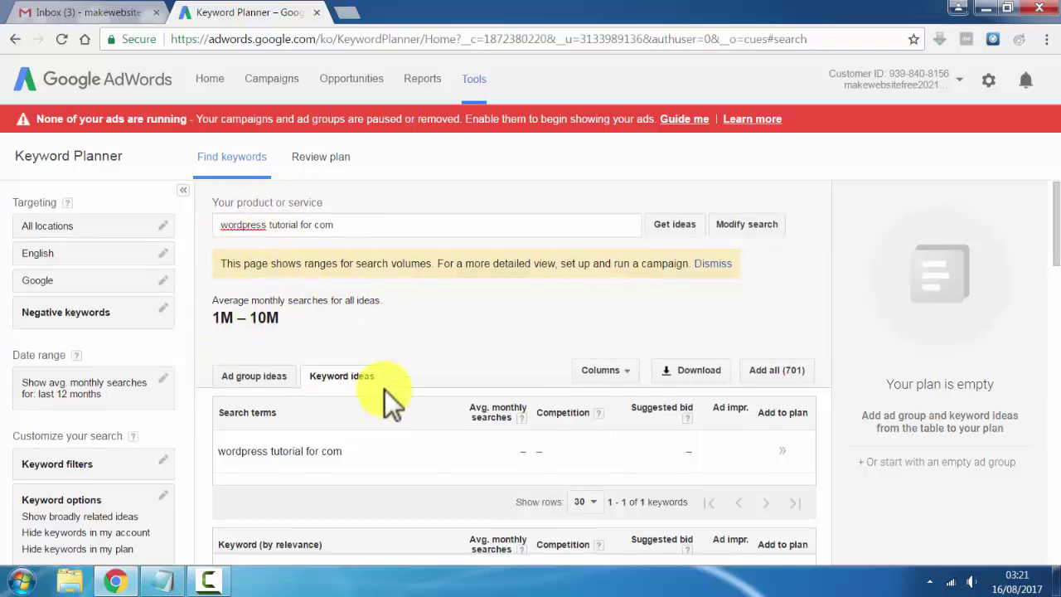
{"action": "scroll", "coordinate": [385, 390], "scroll_direction": "down", "scroll_amount": 5}
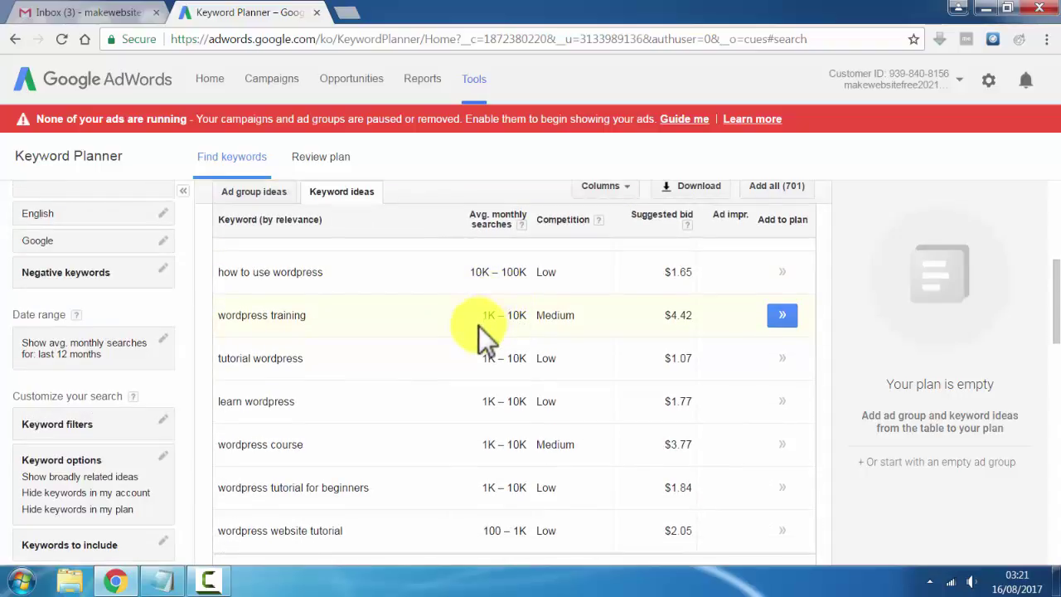
{"action": "scroll", "coordinate": [478, 332], "scroll_direction": "up", "scroll_amount": 2}
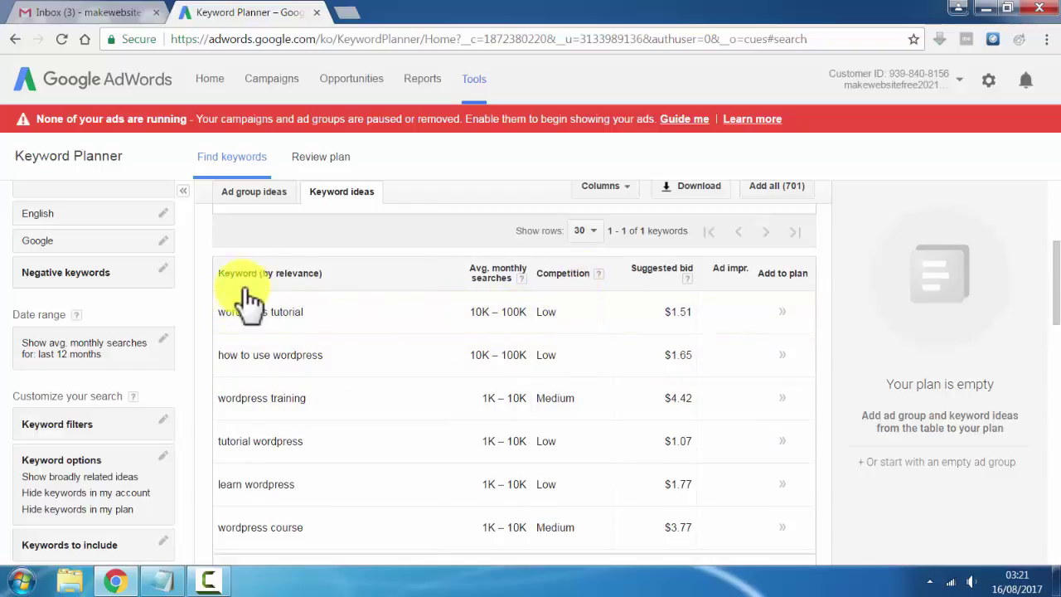
- Switch to the Notepad notes and add the heading "Follow the steps" below the planner tool account line
{"action": "left_click", "coordinate": [164, 579]}
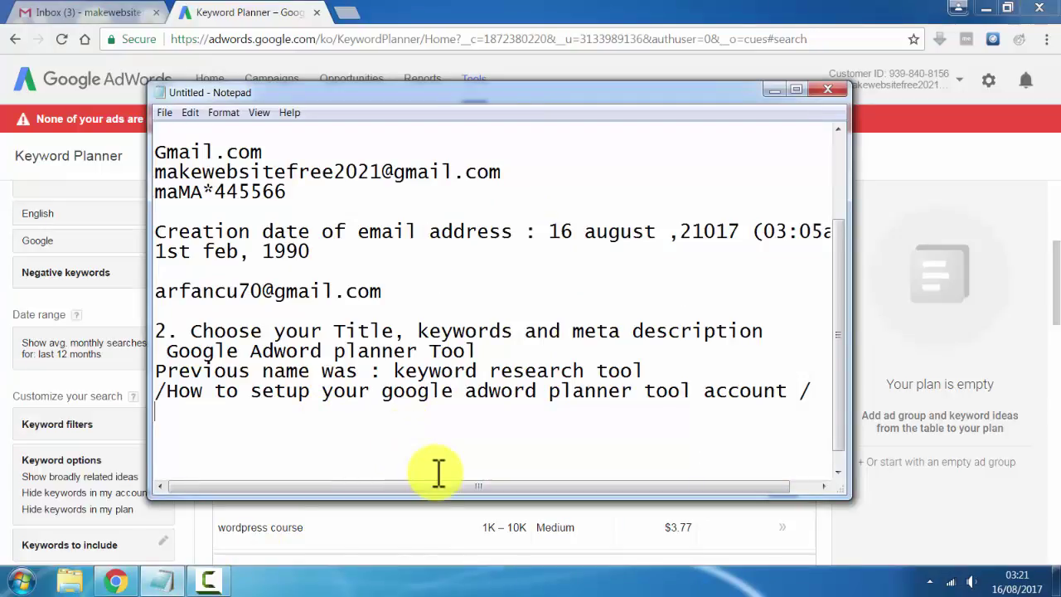
{"action": "key", "text": "Return"}
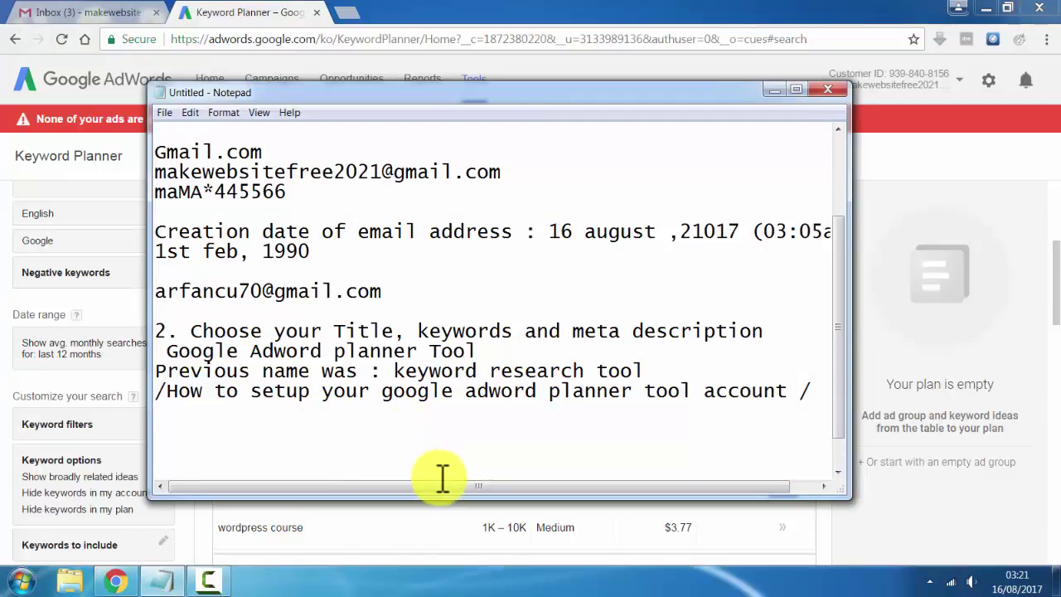
{"action": "type", "text": "To s"}
{"action": "key", "text": "BackSpace"}
{"action": "key", "text": "BackSpace"}
{"action": "key", "text": "BackSpace"}
{"action": "type", "text": "To"}
{"action": "key", "text": "BackSpace"}
{"action": "key", "text": "BackSpace"}
{"action": "key", "text": "BackSpace"}
{"action": "key", "text": "Return"}
{"action": "type", "text": "Follow th"}
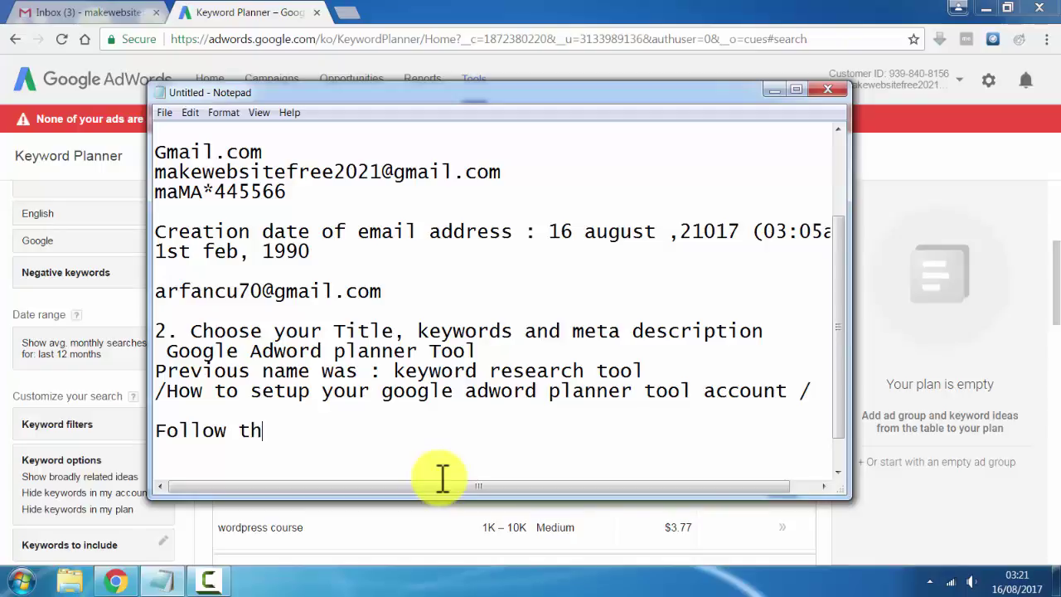
{"action": "key", "text": "BackSpace"}
{"action": "key", "text": "BackSpace"}
{"action": "type", "text": "the steps"}
{"action": "key", "text": "Return"}
{"action": "key", "text": "Return"}
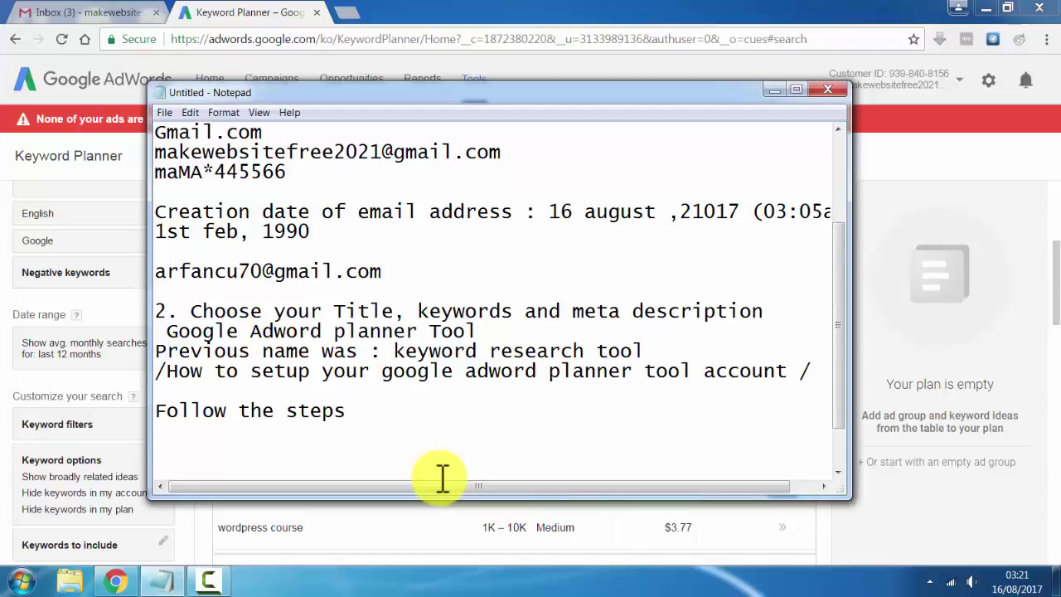
- Add the line "- Low competition - Recommended" under the "Follow the steps" heading
{"action": "type", "text": "- Low com"}
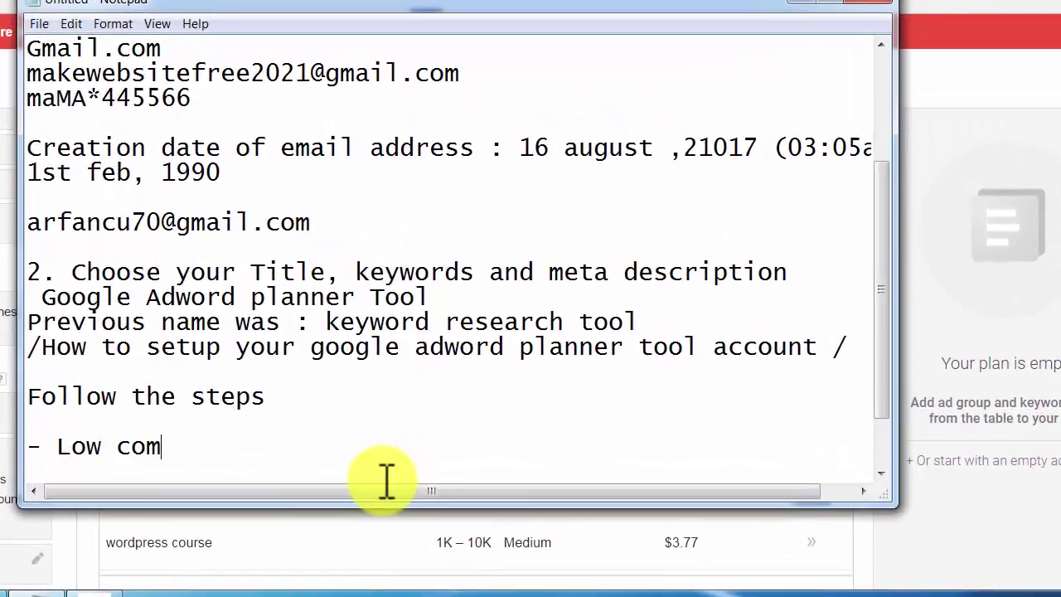
{"action": "type", "text": "petitio"}
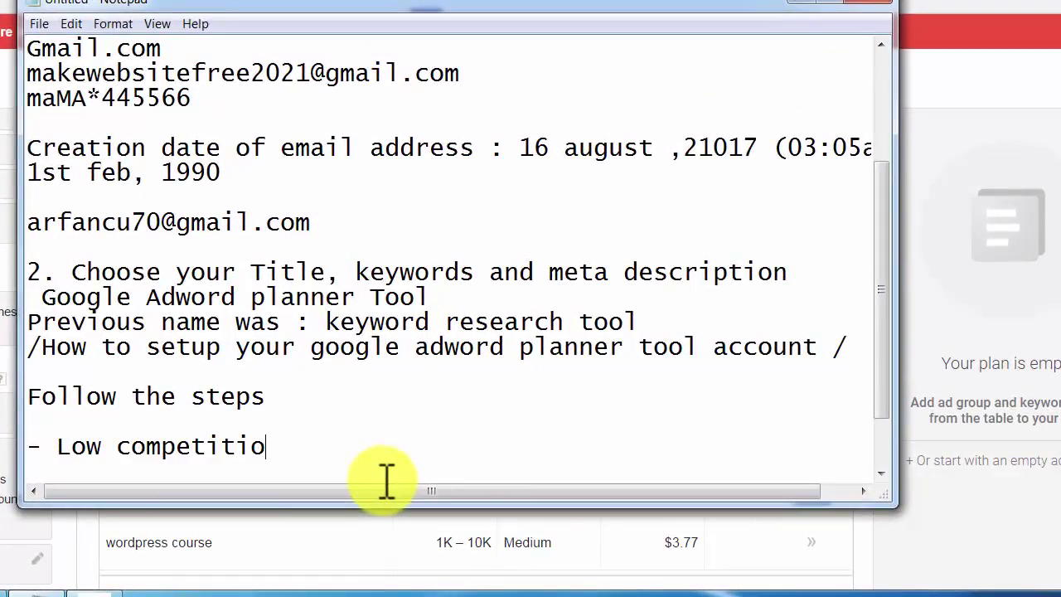
{"action": "type", "text": "n - welcom"}
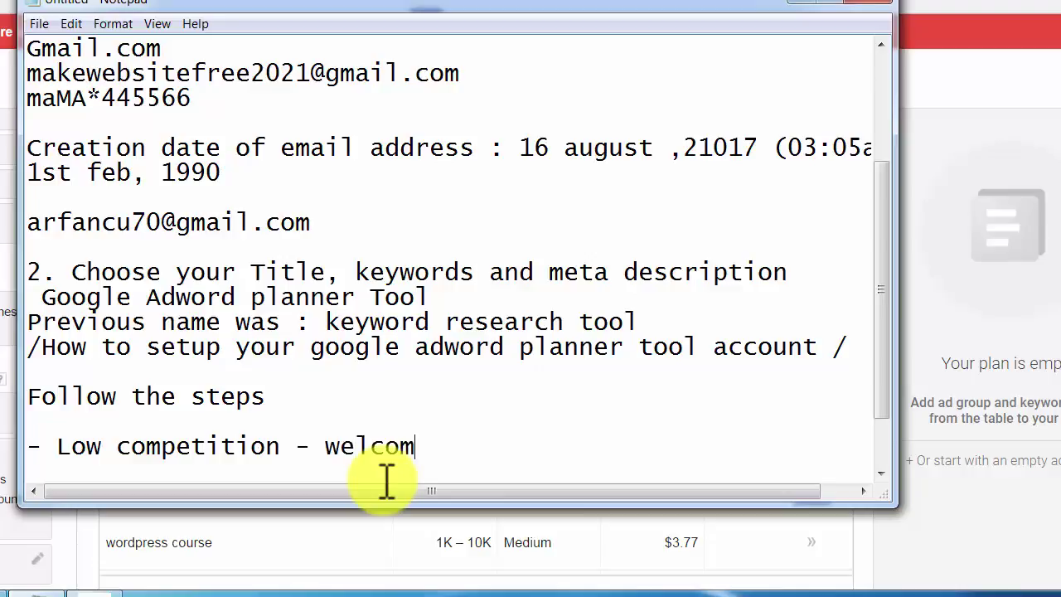
{"action": "type", "text": "e"}
{"action": "key", "text": "BackSpace"}
{"action": "key", "text": "BackSpace"}
{"action": "key", "text": "BackSpace"}
{"action": "key", "text": "BackSpace"}
{"action": "key", "text": "BackSpace"}
{"action": "key", "text": "BackSpace"}
{"action": "key", "text": "BackSpace"}
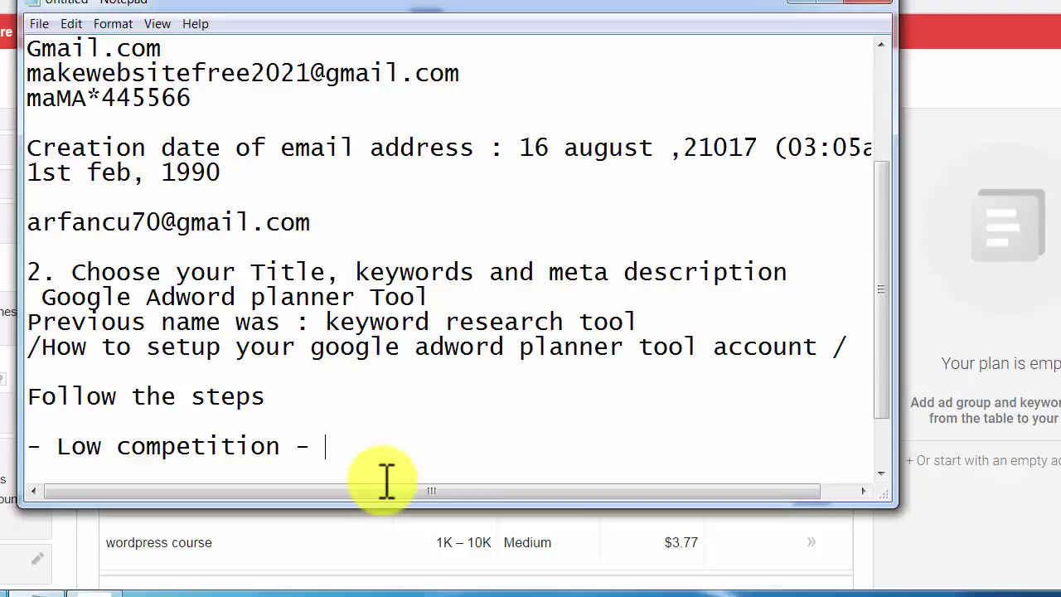
{"action": "type", "text": "Recommene"}
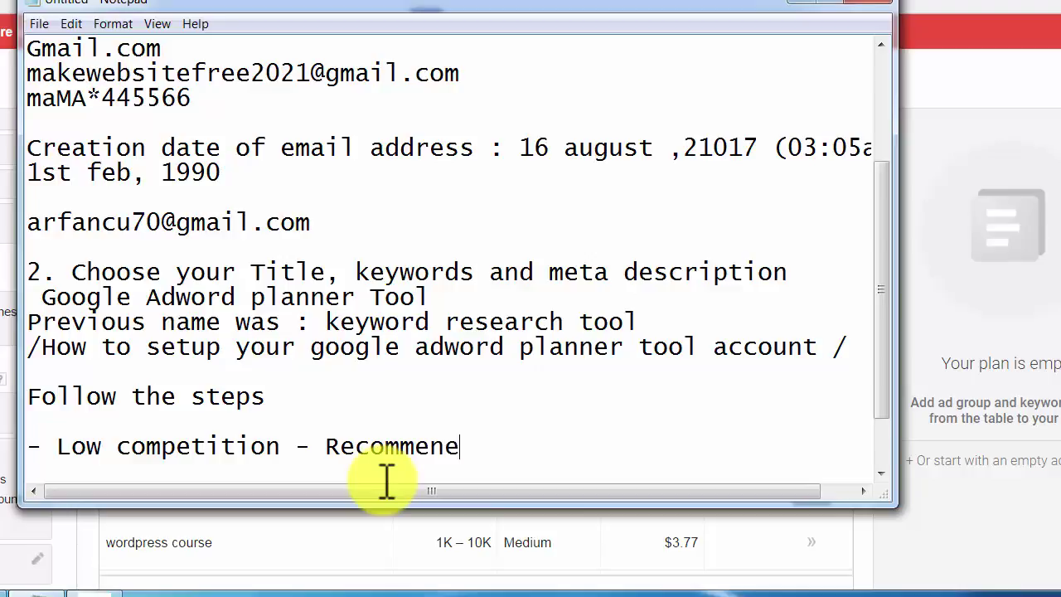
{"action": "type", "text": "ded"}
{"action": "key", "text": "BackSpace"}
{"action": "key", "text": "BackSpace"}
{"action": "key", "text": "BackSpace"}
{"action": "key", "text": "BackSpace"}
{"action": "key", "text": "BackSpace"}
{"action": "type", "text": "ded"}
{"action": "key", "text": "Return"}
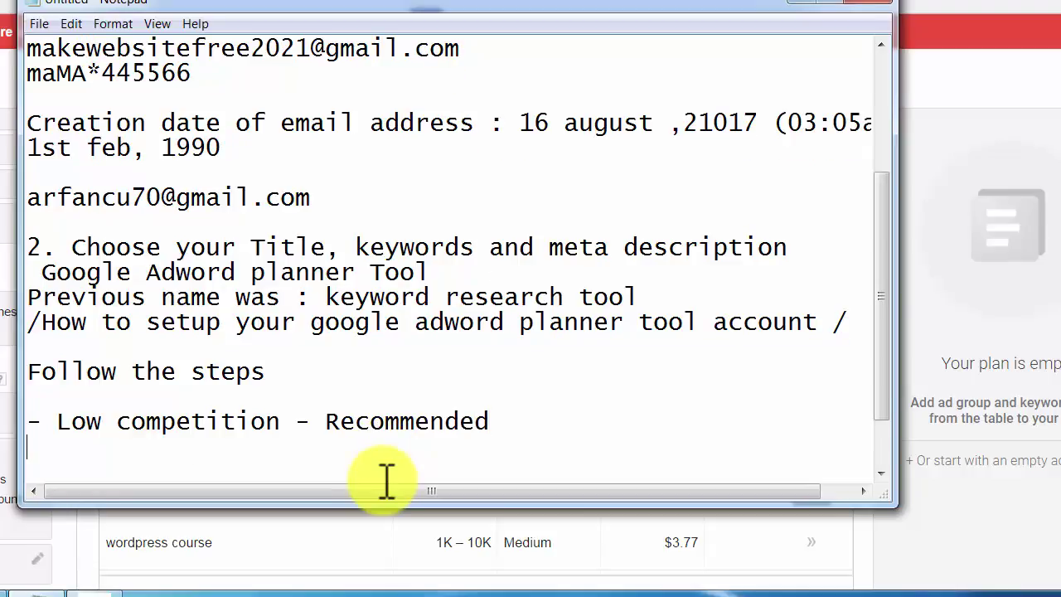
- Add the line "- Medium competition - as well as good for ranking" below the low competition line
{"action": "type", "text": "- Middl"}
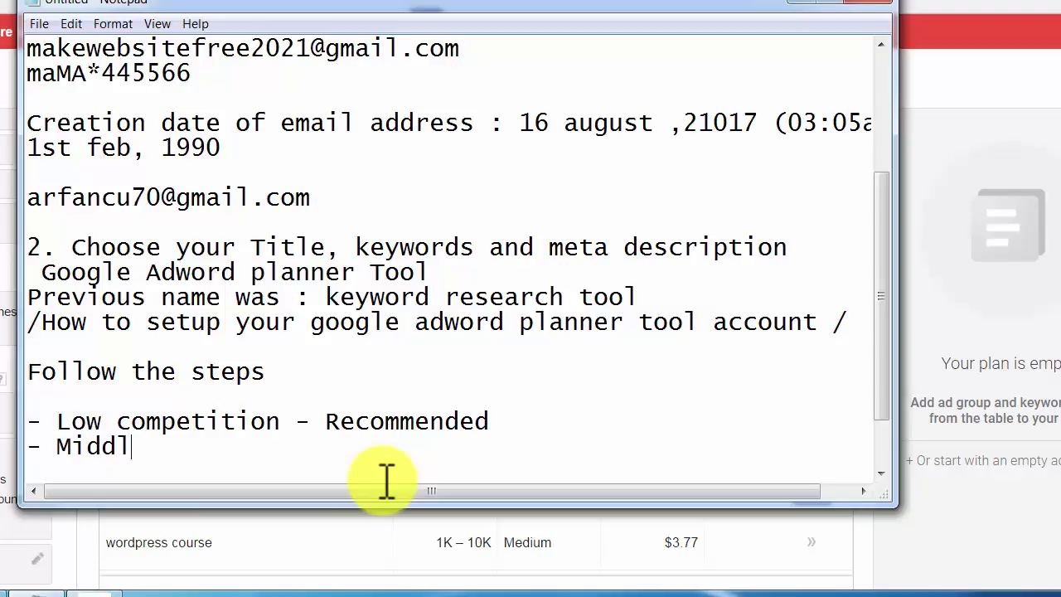
{"action": "key", "text": "BackSpace"}
{"action": "key", "text": "BackSpace"}
{"action": "key", "text": "BackSpace"}
{"action": "key", "text": "BackSpace"}
{"action": "type", "text": "edium compe"}
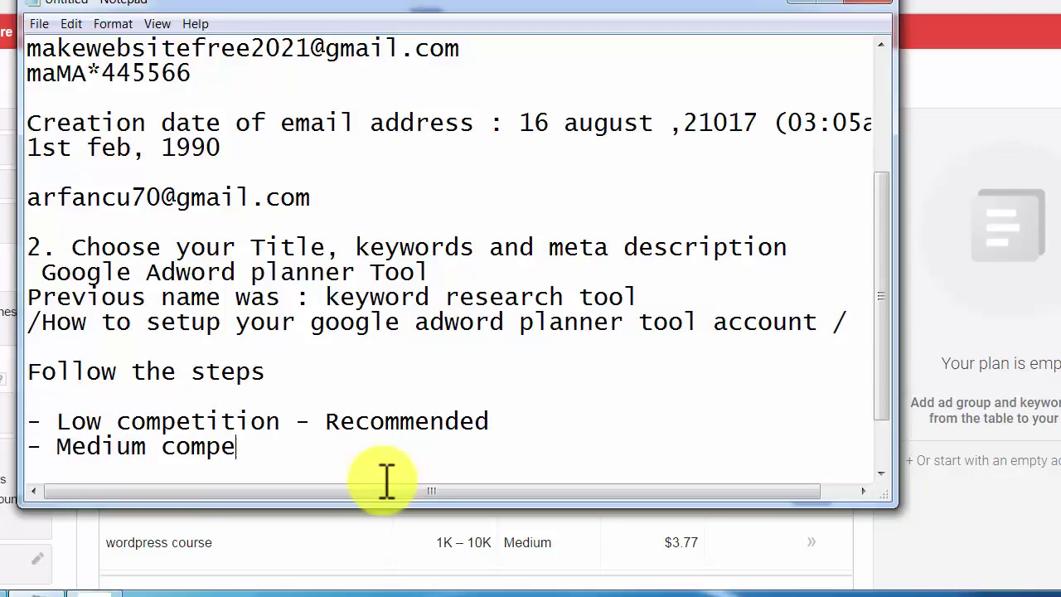
{"action": "type", "text": "tition - "}
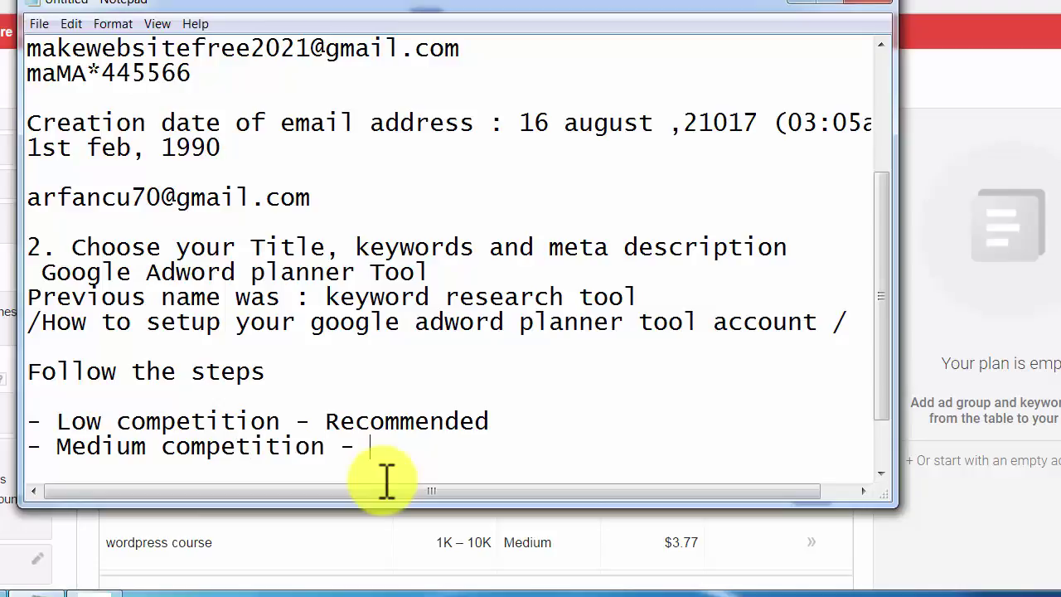
{"action": "type", "text": "as we as"}
{"action": "key", "text": "BackSpace"}
{"action": "key", "text": "BackSpace"}
{"action": "key", "text": "BackSpace"}
{"action": "type", "text": "l a"}
{"action": "key", "text": "BackSpace"}
{"action": "key", "text": "BackSpace"}
{"action": "type", "text": "l "}
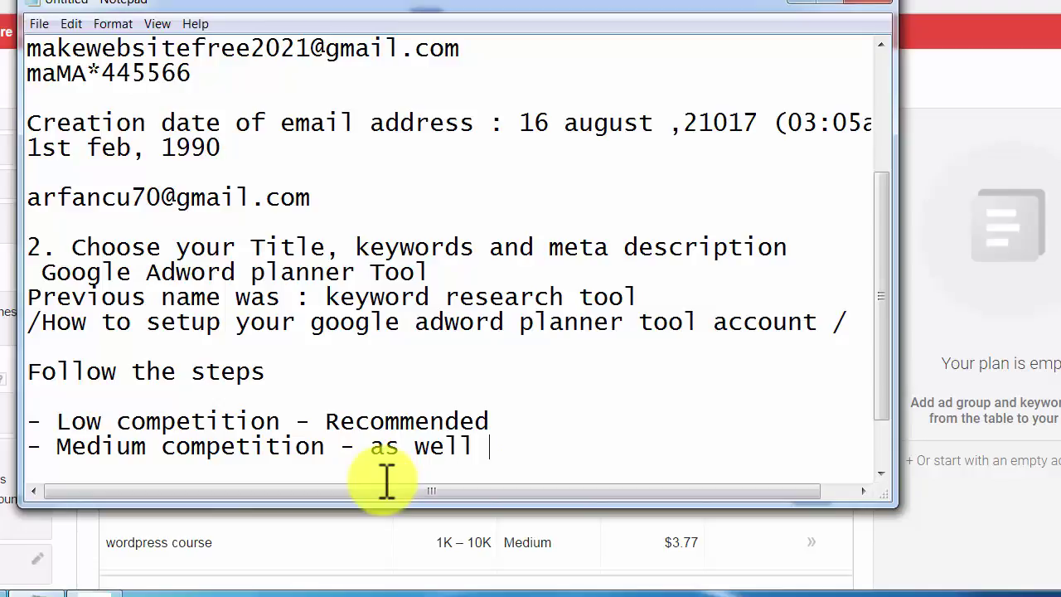
{"action": "type", "text": "as goog"}
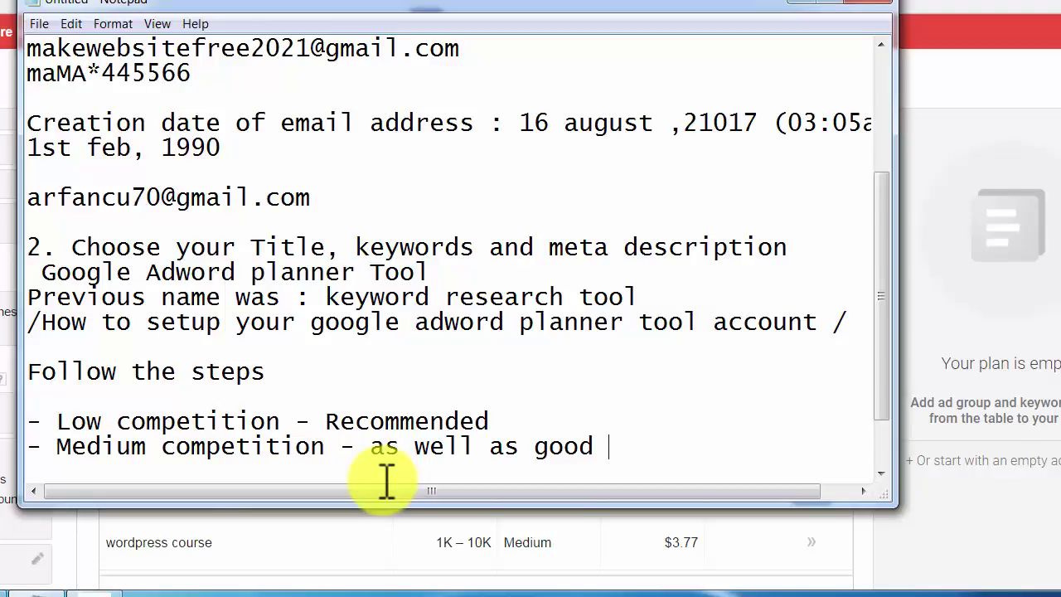
{"action": "type", "text": " for ranking"}
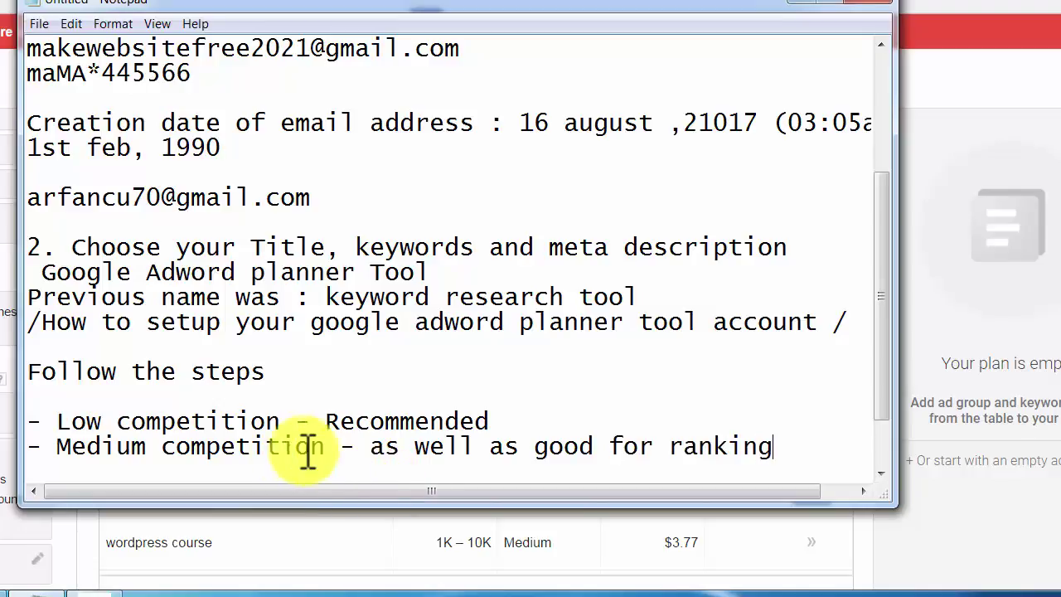
{"action": "left_click", "coordinate": [544, 421]}
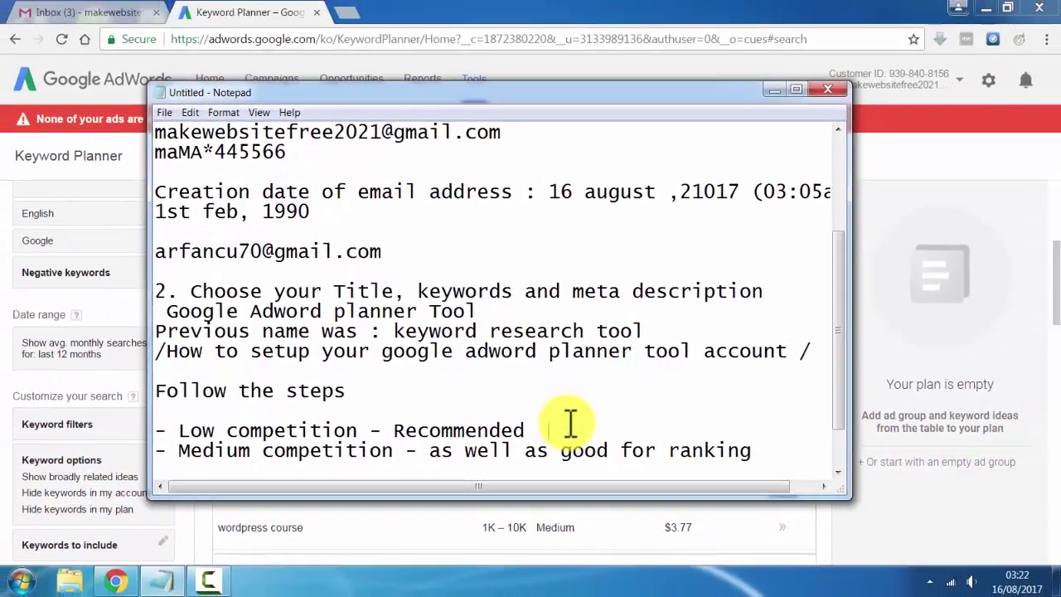
- Extend the low competition line with "to rank on google easily" and start a new line below the medium competition line
{"action": "type", "text": "to rank on google ea"}
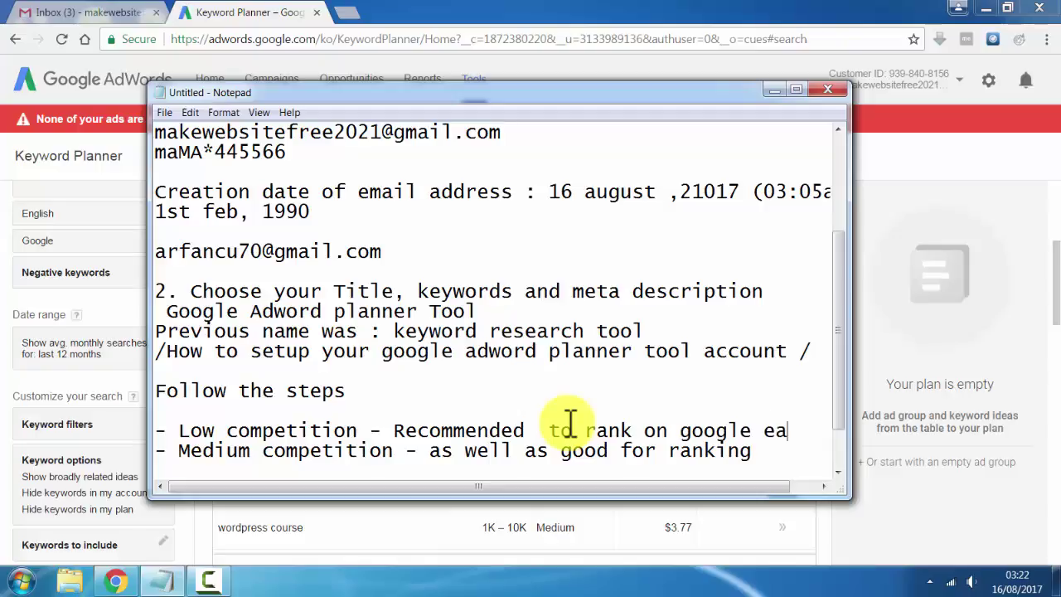
{"action": "type", "text": "y"}
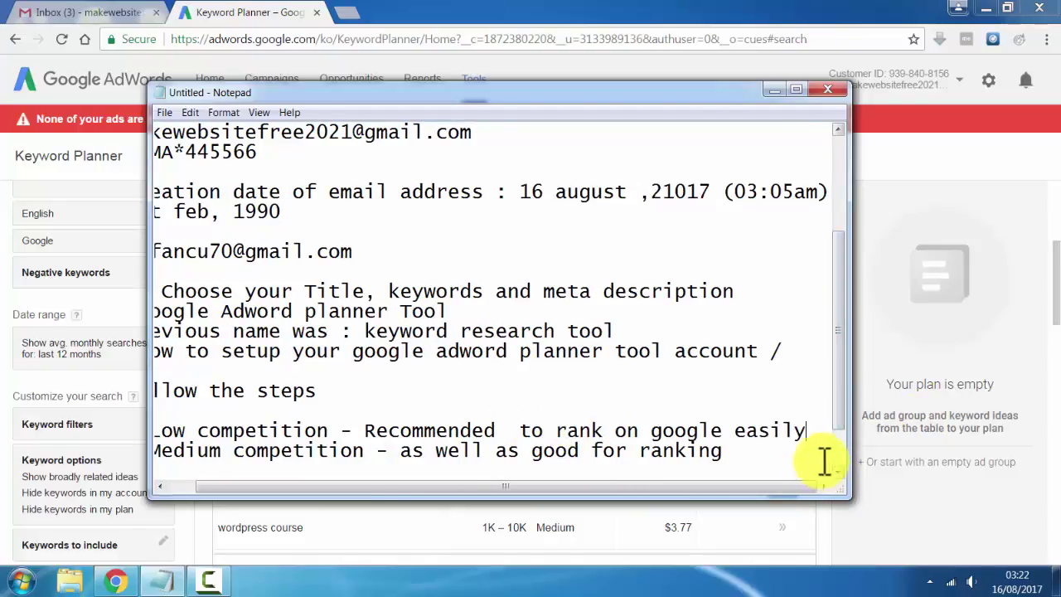
{"action": "left_click", "coordinate": [796, 450]}
{"action": "key", "text": "Return"}
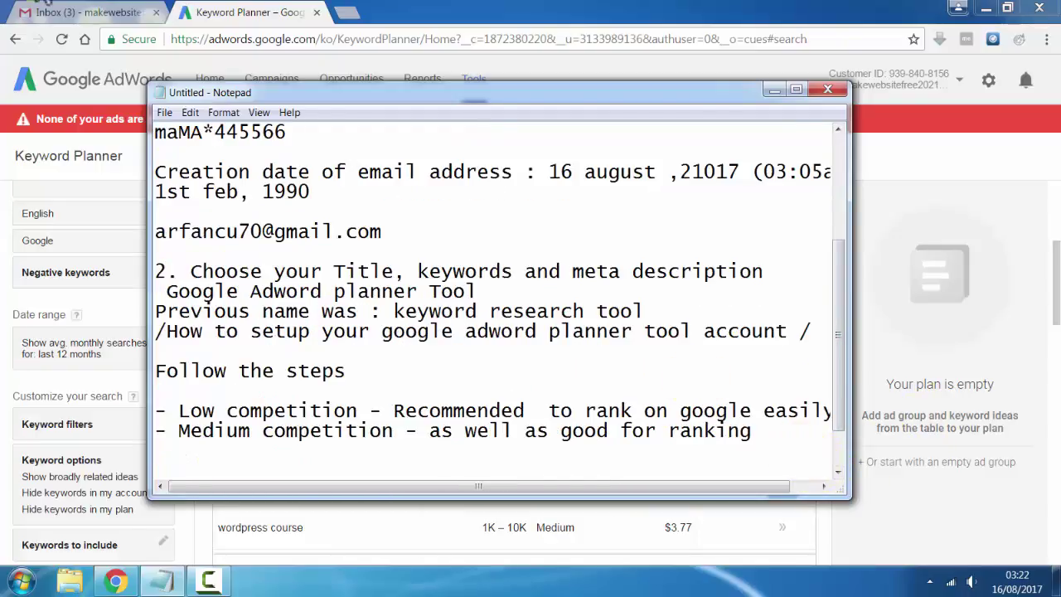
- Look through the Keyword Planner ideas for high competition, and add "- High competition - this is very tough to get ranked" to the Notepad notes
{"action": "left_click", "coordinate": [228, 15]}
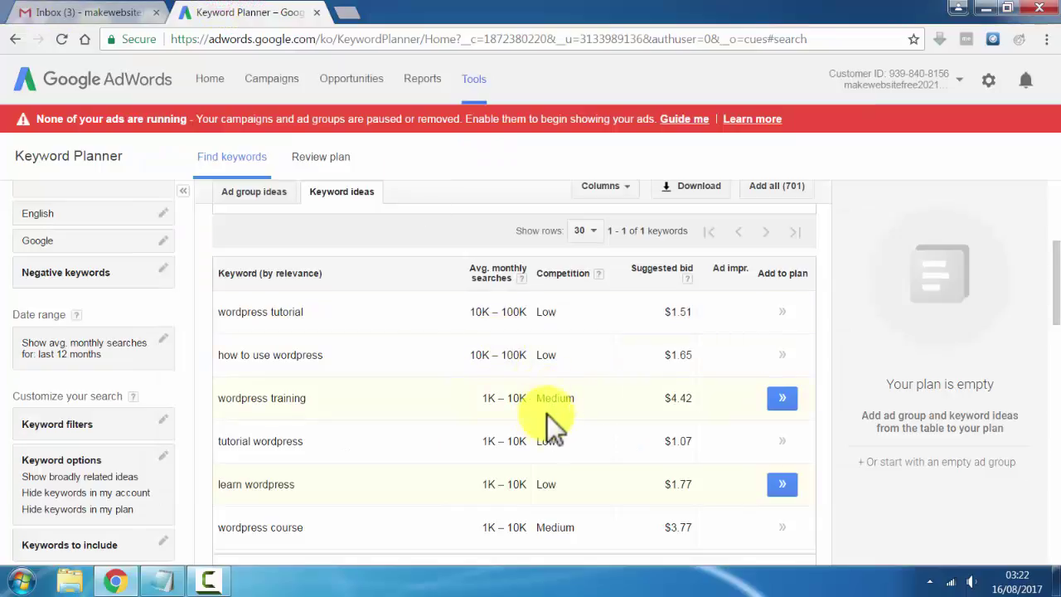
{"action": "scroll", "coordinate": [548, 493], "scroll_direction": "down", "scroll_amount": 5}
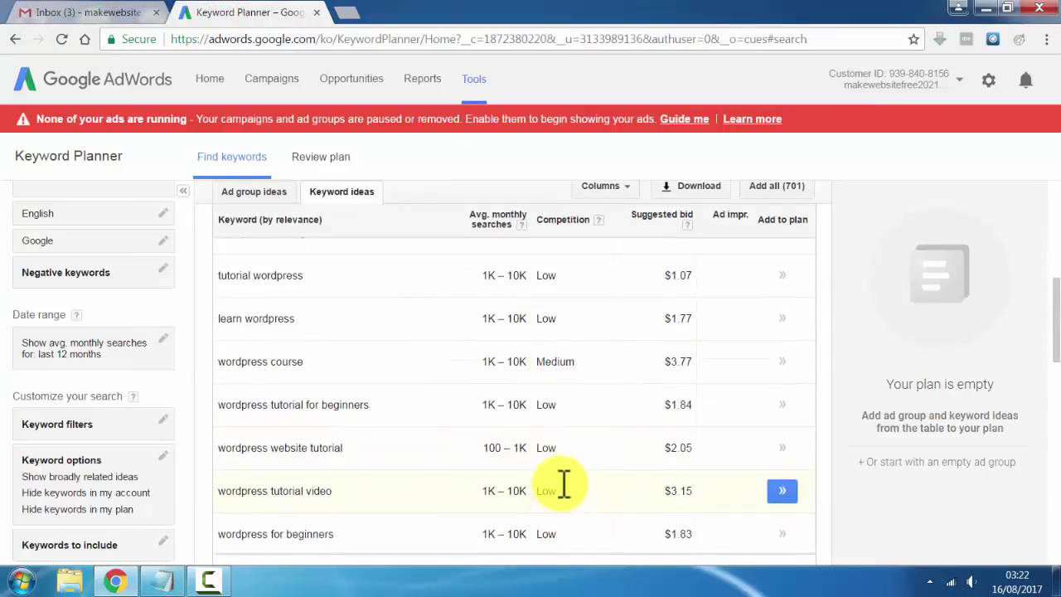
{"action": "scroll", "coordinate": [573, 477], "scroll_direction": "down", "scroll_amount": 8}
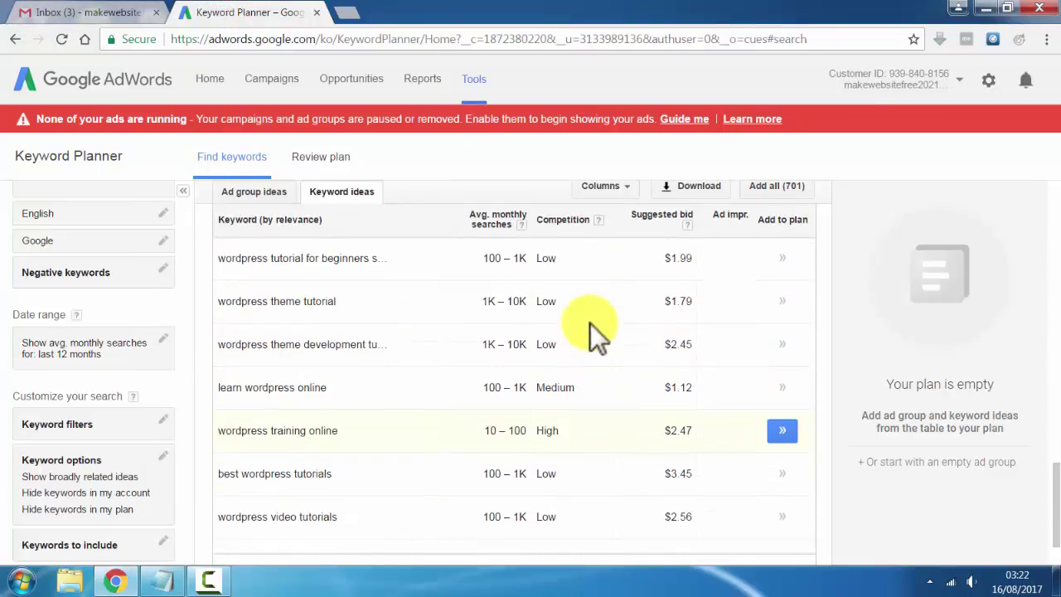
{"action": "scroll", "coordinate": [539, 464], "scroll_direction": "up", "scroll_amount": 1}
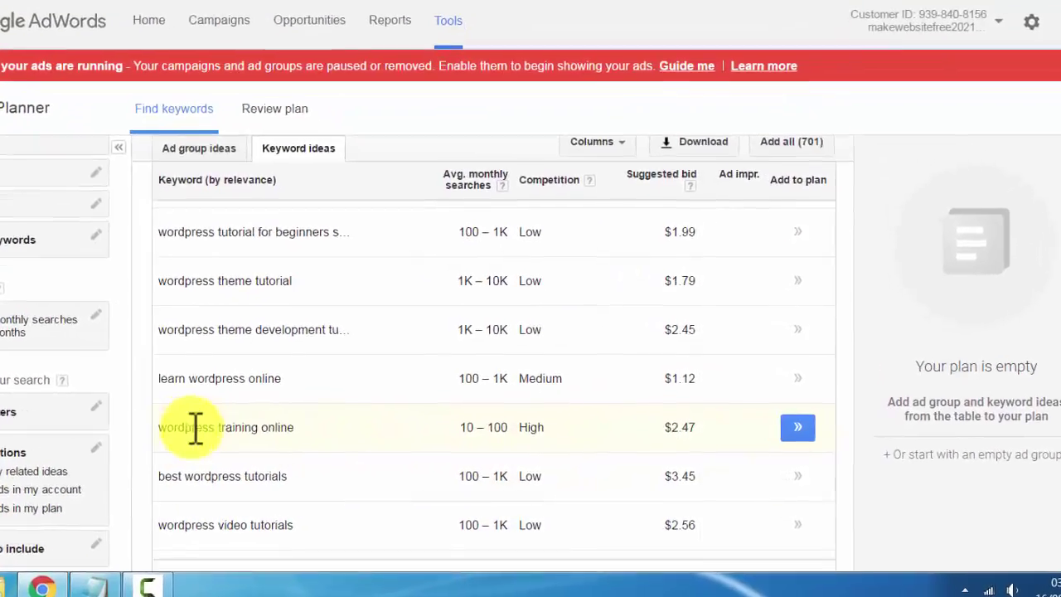
{"action": "left_click", "coordinate": [66, 587]}
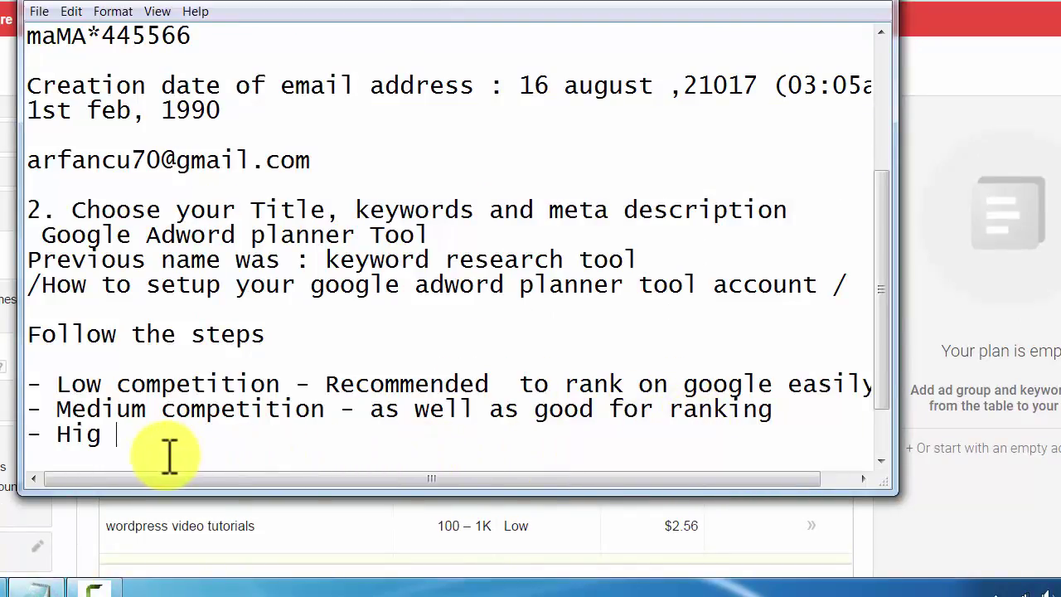
{"action": "type", "text": "competit"}
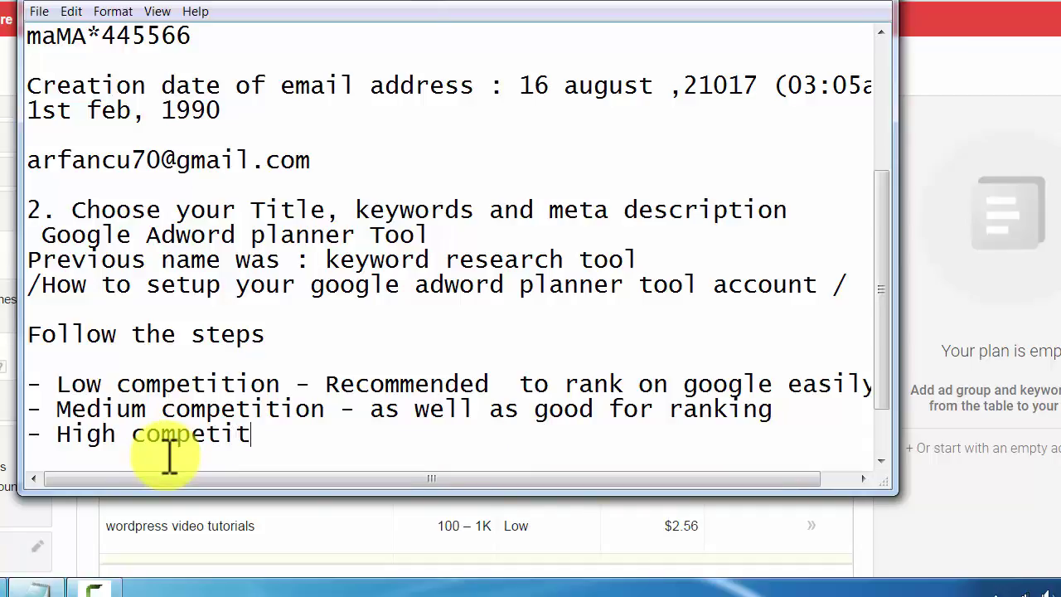
{"action": "type", "text": "ion - this"}
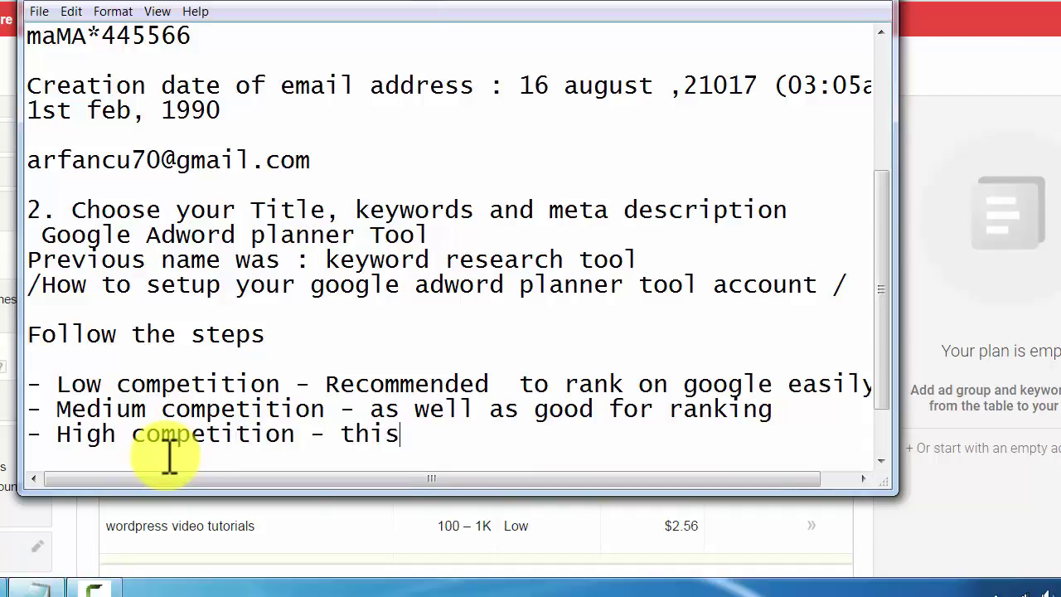
{"action": "type", "text": " is very "}
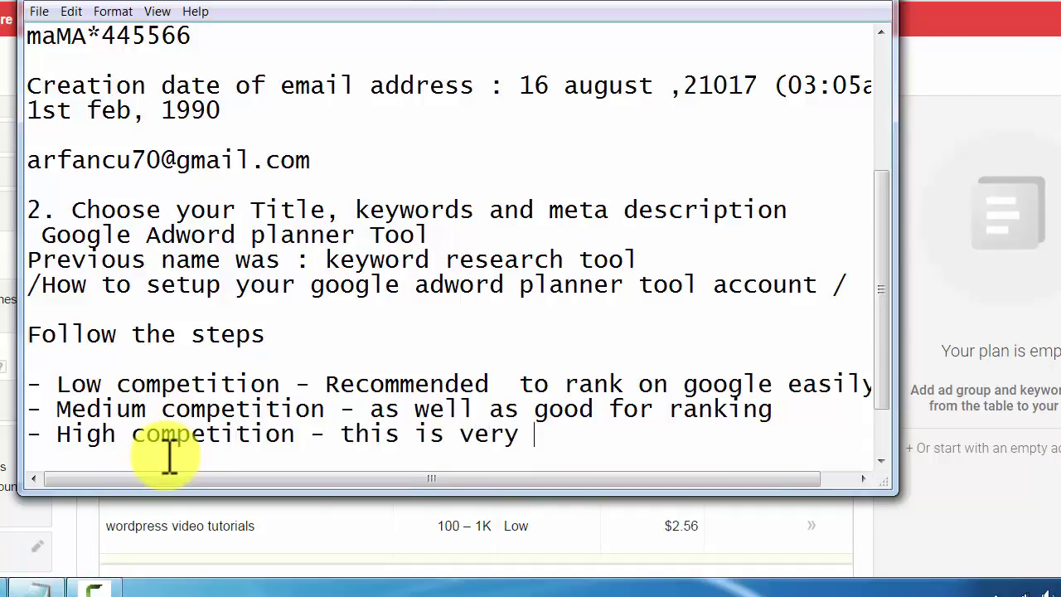
{"action": "type", "text": "tough to"}
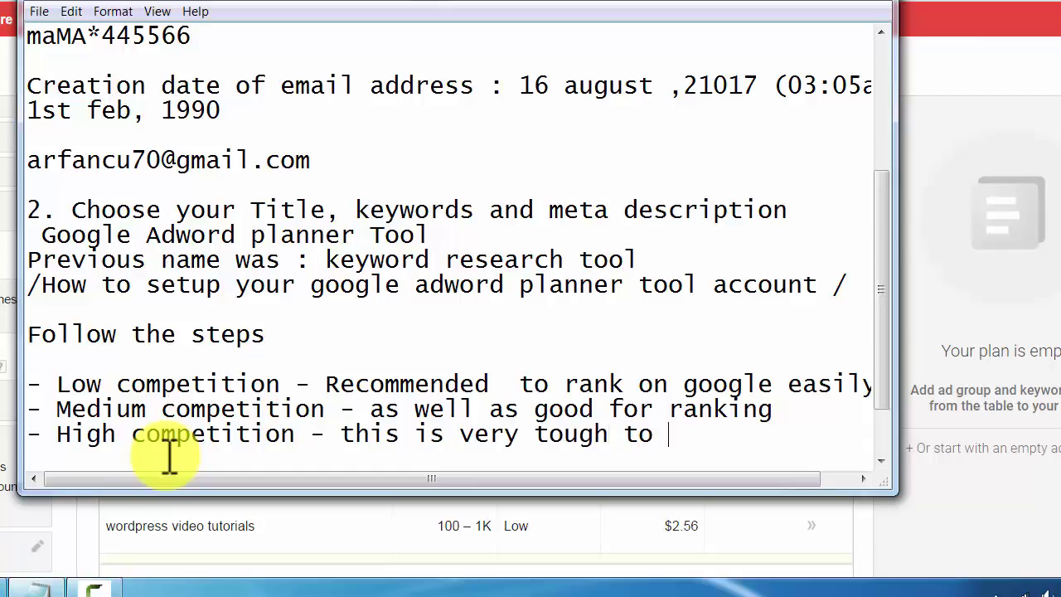
{"action": "type", "text": " get ranked"}
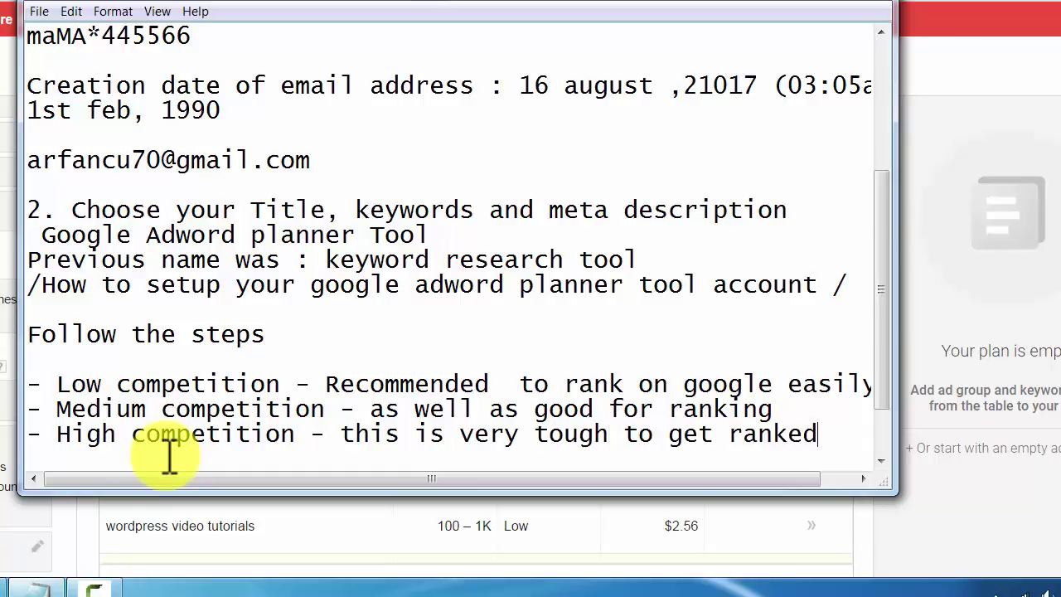
- Complete the high competition note with "on google or others search engine", continuing onto a second line with blank lines below
{"action": "type", "text": " on"}
{"action": "key", "text": "Return"}
{"action": "type", "text": "google or ot"}
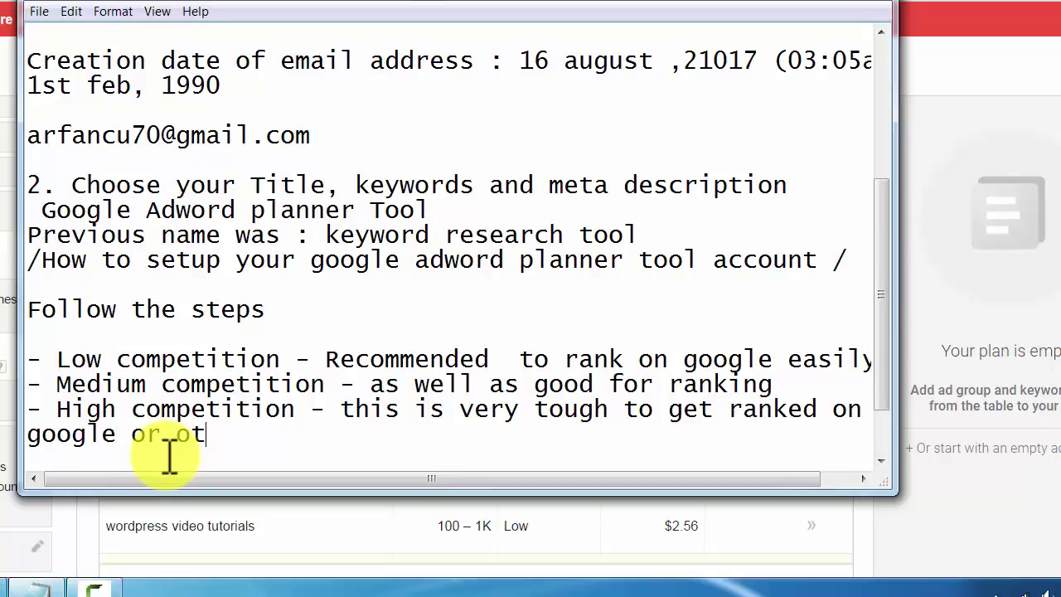
{"action": "type", "text": "hers search en"}
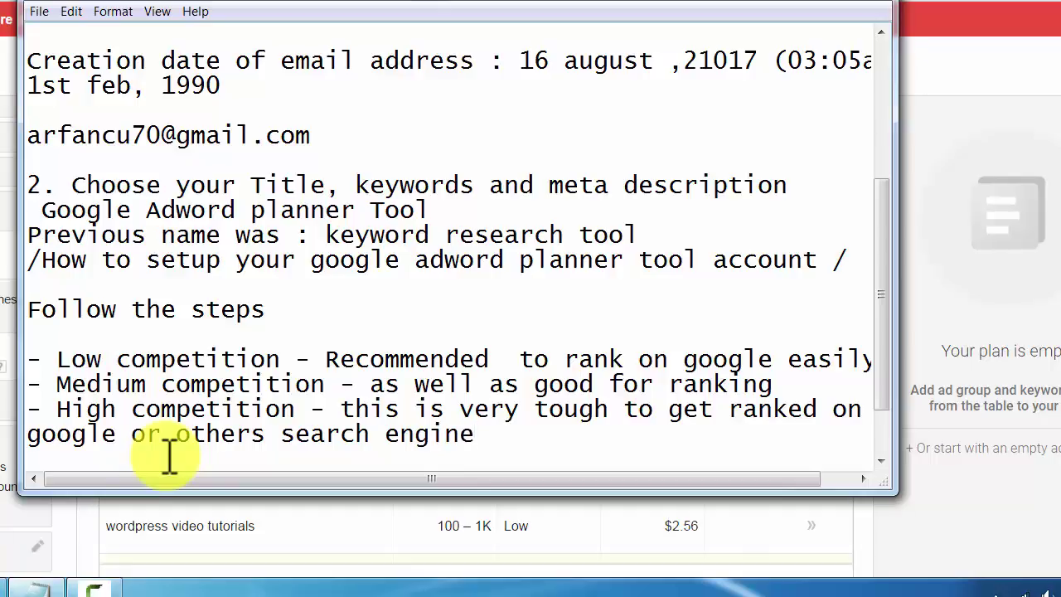
{"action": "type", "text": "gine"}
{"action": "key", "text": "Return"}
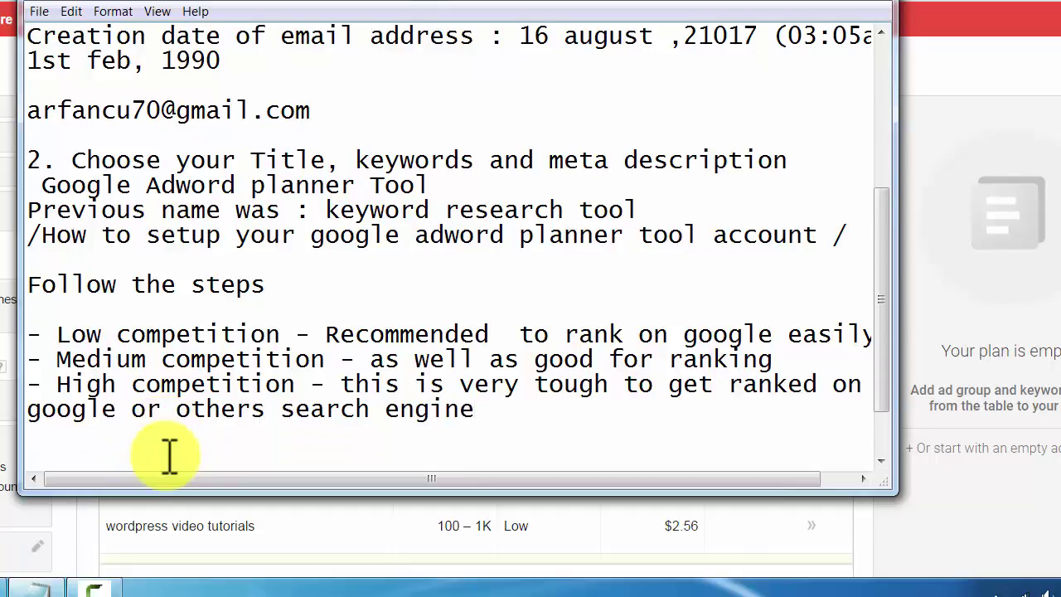
{"action": "key", "text": "Return"}
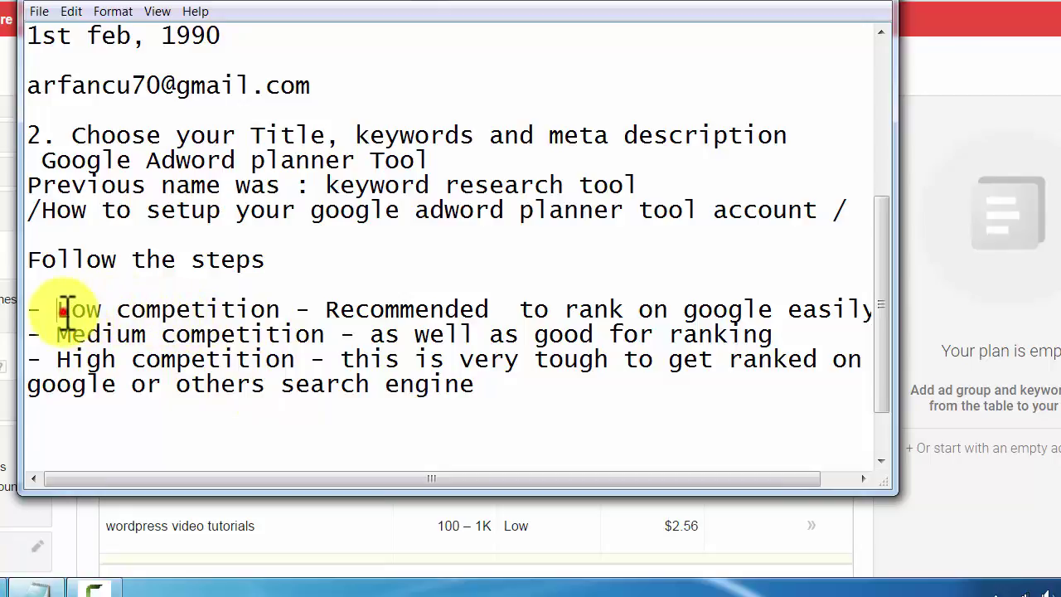
- Add the label "Search volume :" below the high competition note, separated by blank lines
{"action": "left_click_drag", "start_coordinate": [57, 309], "coordinate": [325, 311]}
{"action": "left_click", "coordinate": [460, 433]}
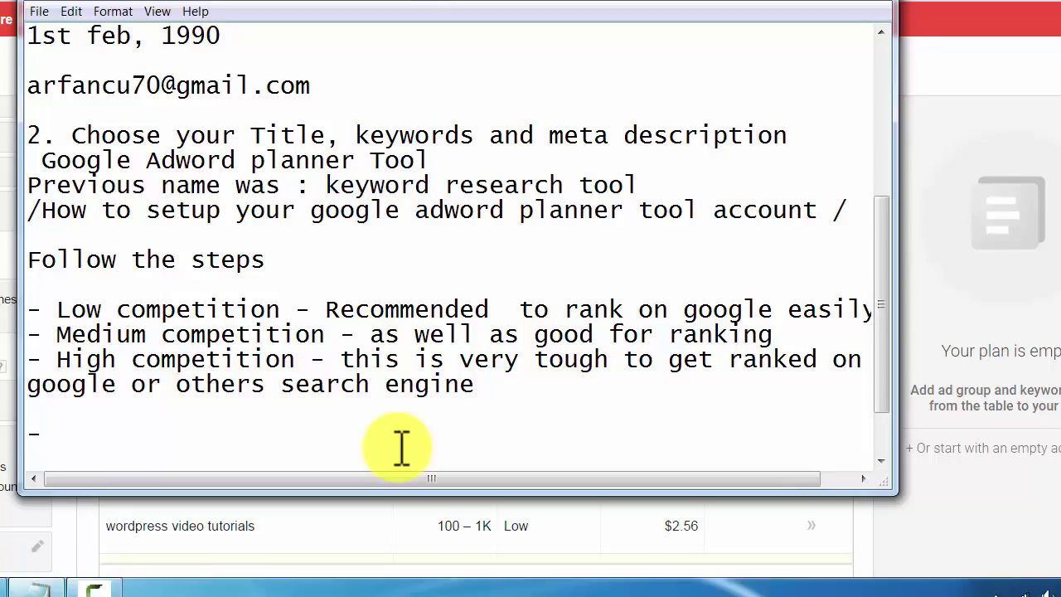
{"action": "key", "text": "Return"}
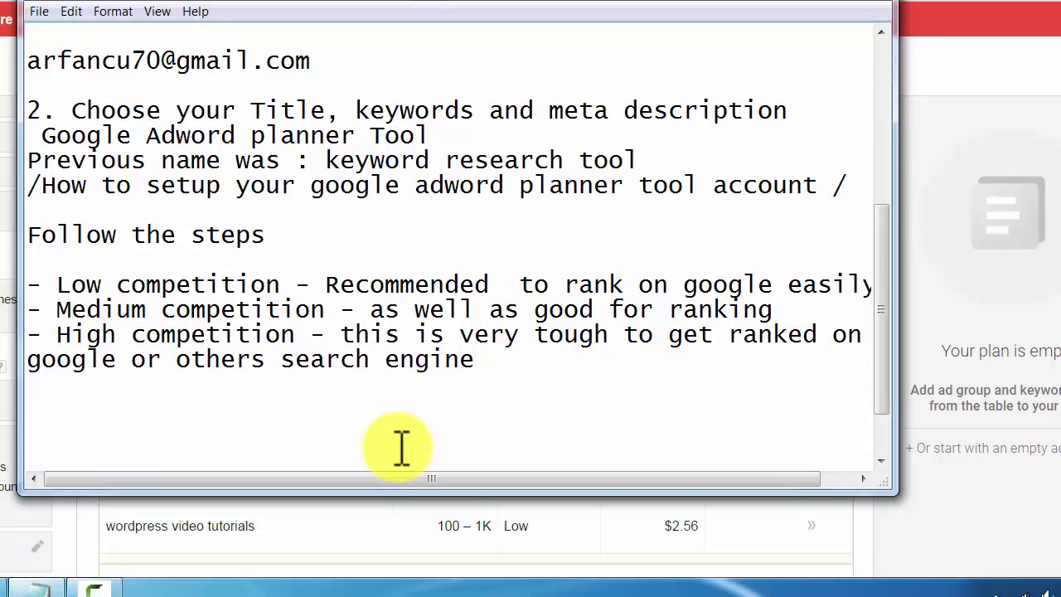
{"action": "type", "text": "Lo"}
{"action": "key", "text": "BackSpace"}
{"action": "key", "text": "BackSpace"}
{"action": "key", "text": "BackSpace"}
{"action": "key", "text": "Return"}
{"action": "type", "text": "Search vb"}
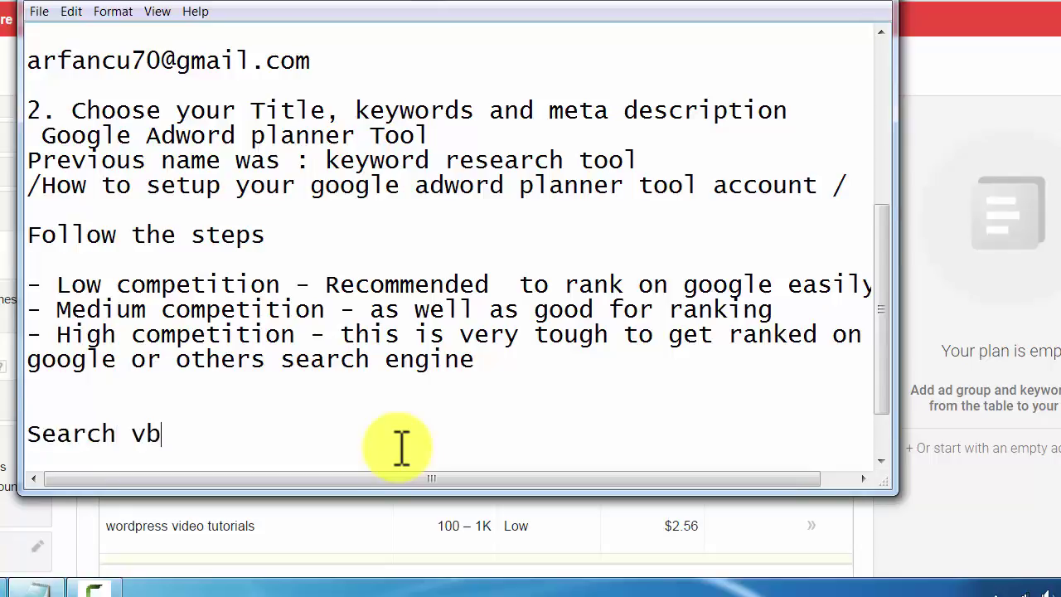
{"action": "key", "text": "BackSpace"}
{"action": "key", "text": "BackSpace"}
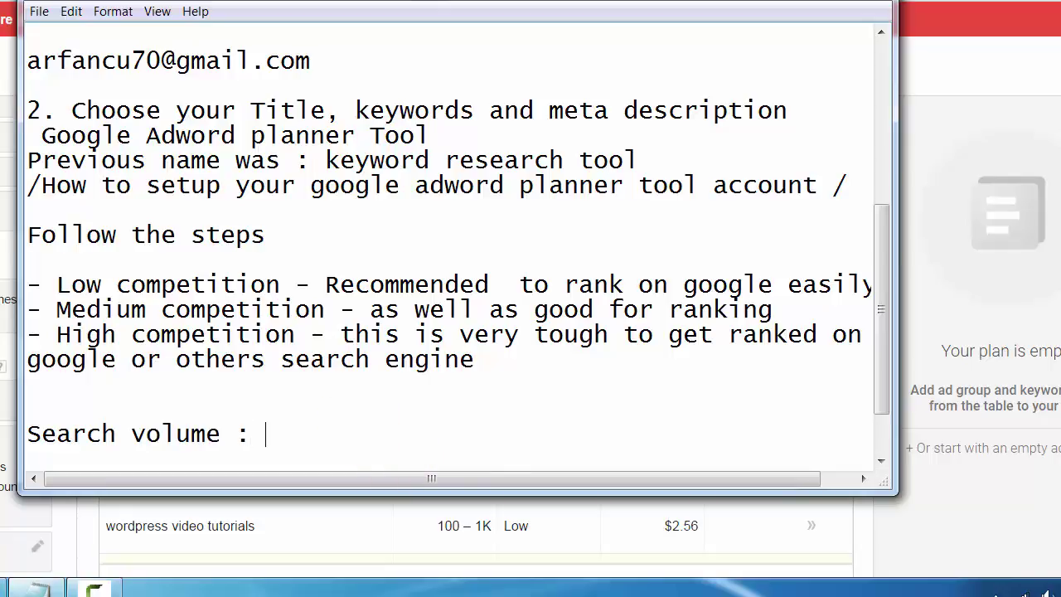
- Switch to Keyword Planner and examine the average monthly searches for all ideas and for the keyword "how to use wordpress"
{"action": "key", "text": "alt+Tab"}
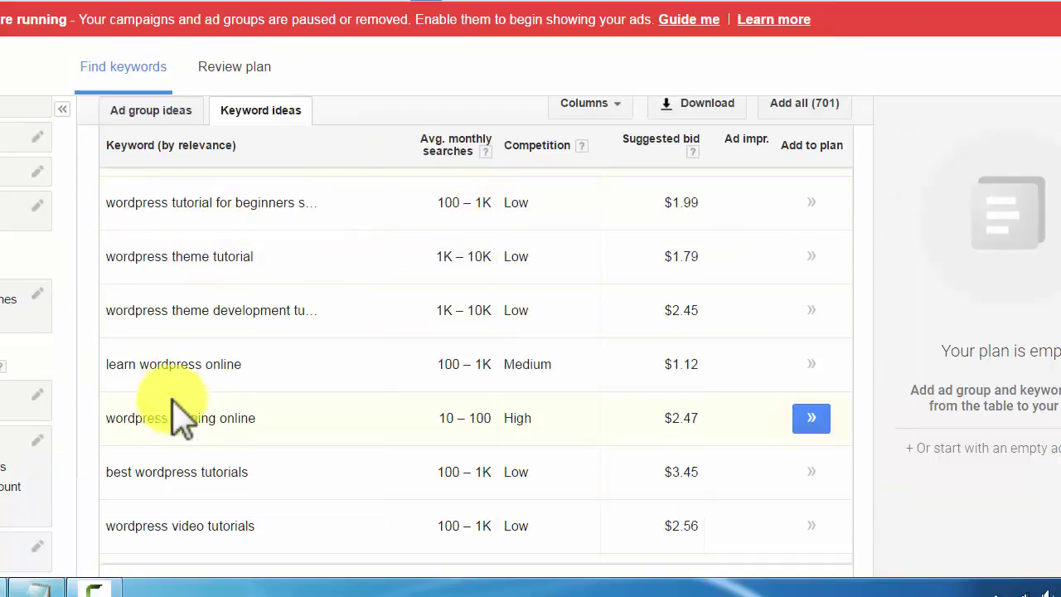
{"action": "scroll", "coordinate": [439, 365], "scroll_direction": "up", "scroll_amount": 2}
{"action": "scroll", "coordinate": [452, 340], "scroll_direction": "up", "scroll_amount": 10}
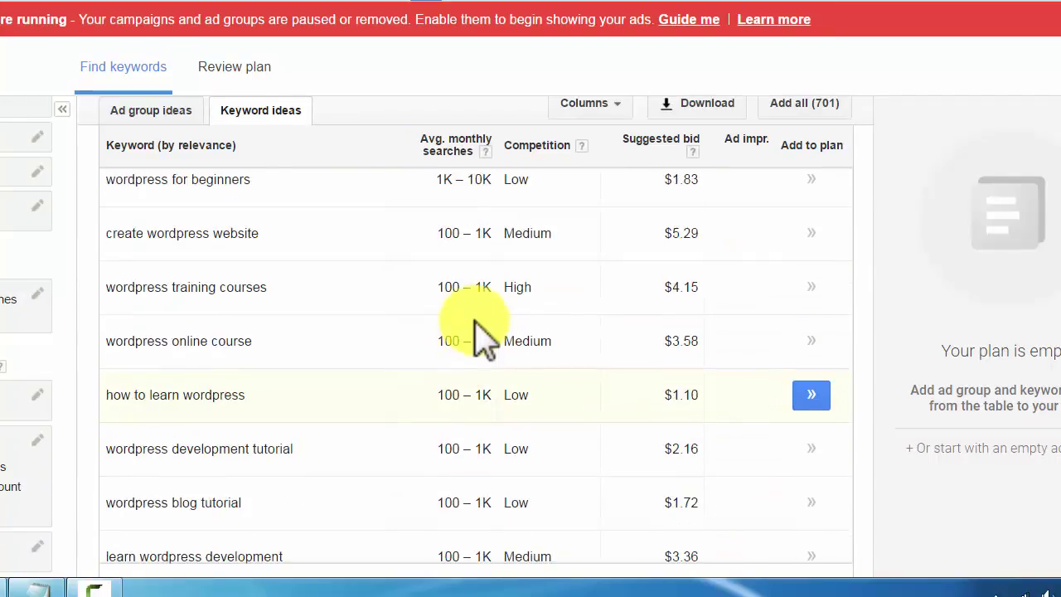
{"action": "scroll", "coordinate": [487, 303], "scroll_direction": "up", "scroll_amount": 5}
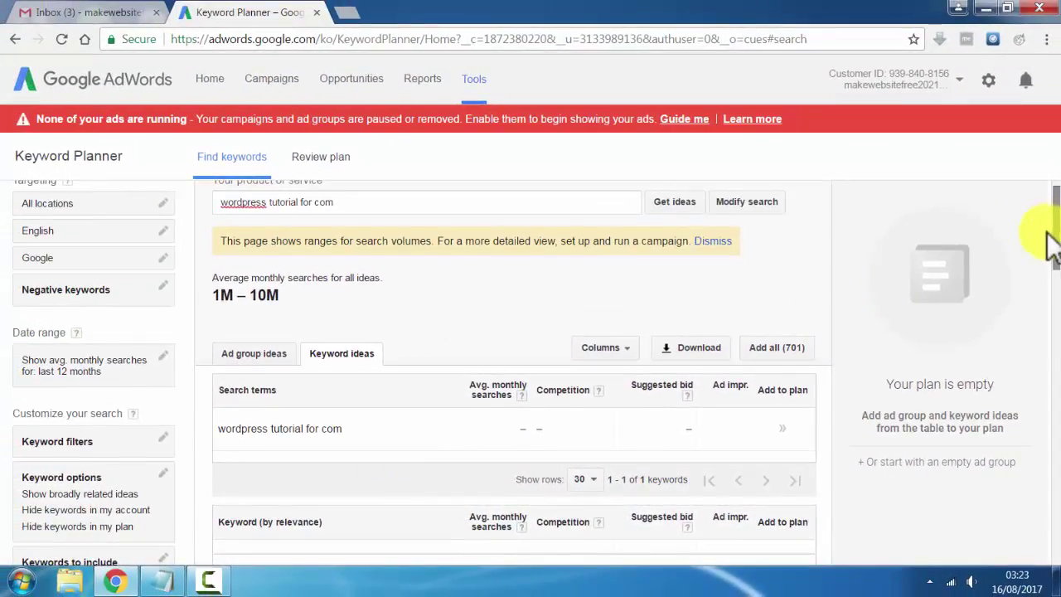
{"action": "scroll", "coordinate": [995, 249], "scroll_direction": "down", "scroll_amount": 3}
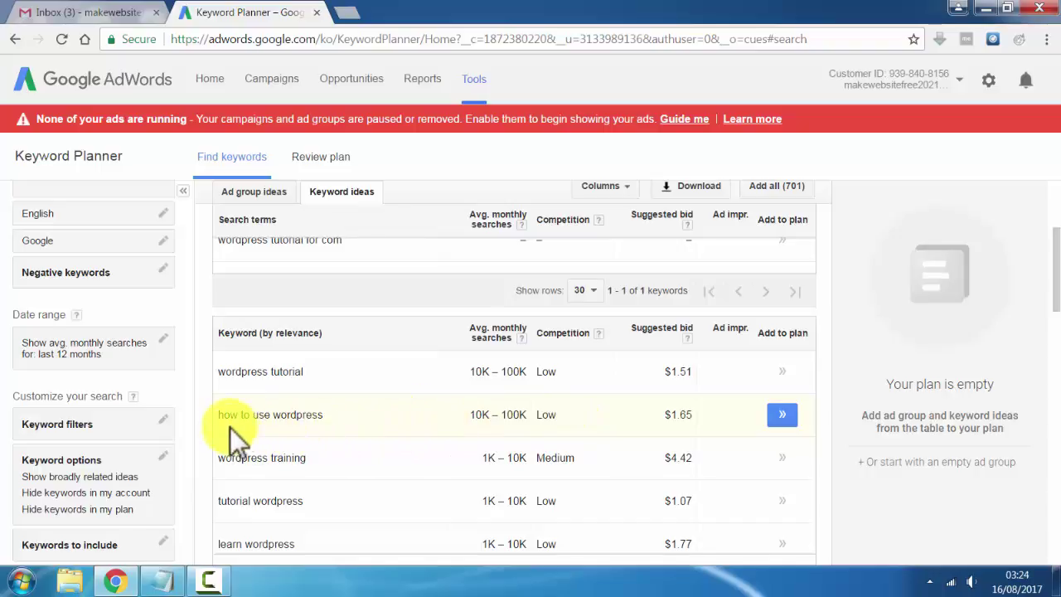
{"action": "left_click_drag", "start_coordinate": [223, 418], "coordinate": [351, 417]}
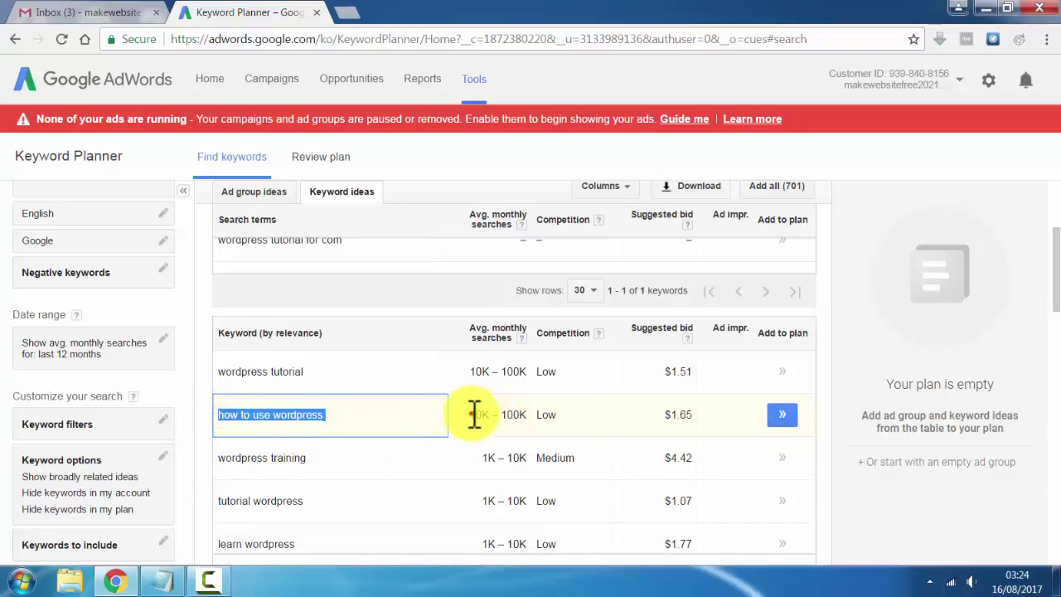
{"action": "left_click_drag", "start_coordinate": [470, 414], "coordinate": [527, 416]}
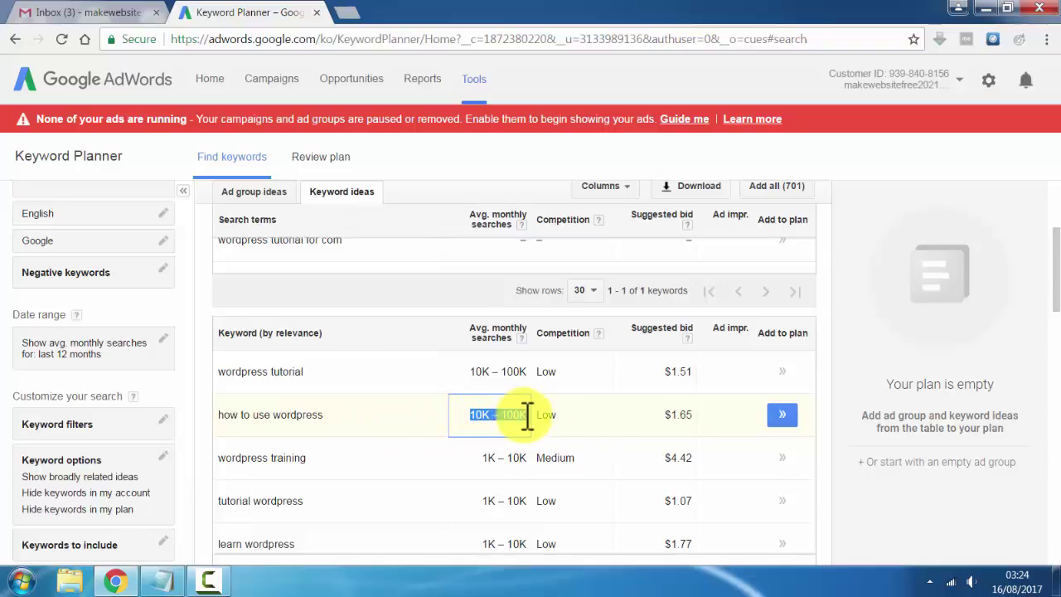
{"action": "left_click_drag", "start_coordinate": [221, 419], "coordinate": [355, 413]}
{"action": "left_click", "coordinate": [239, 417]}
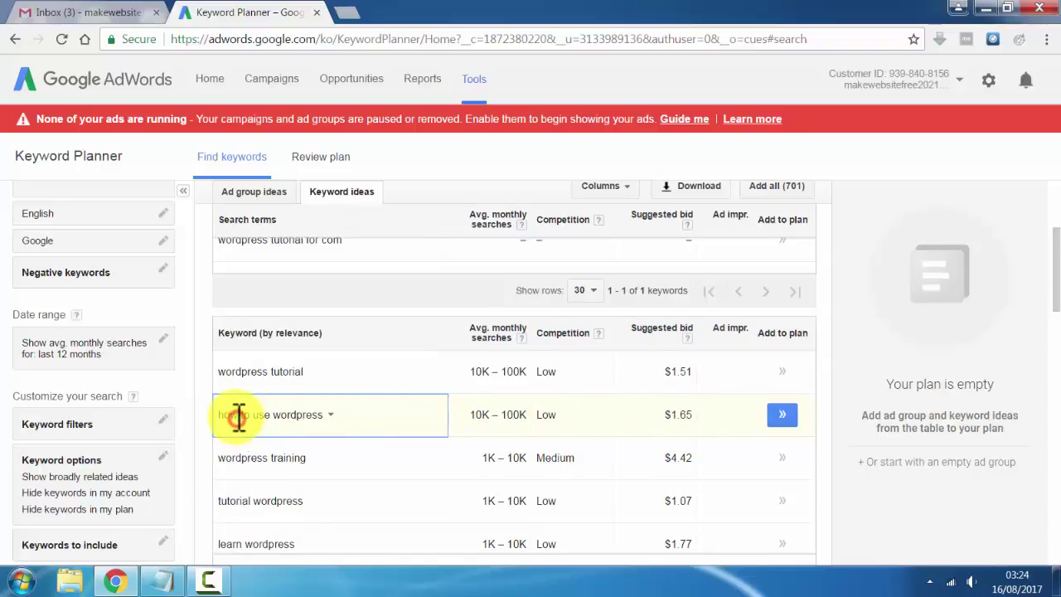
- Copy the keyword "how to use wordpress" and add the line "Keyword name : how to use wordpress" below "Search volume :" in the Notepad notes
{"action": "left_click_drag", "start_coordinate": [224, 417], "coordinate": [331, 427]}
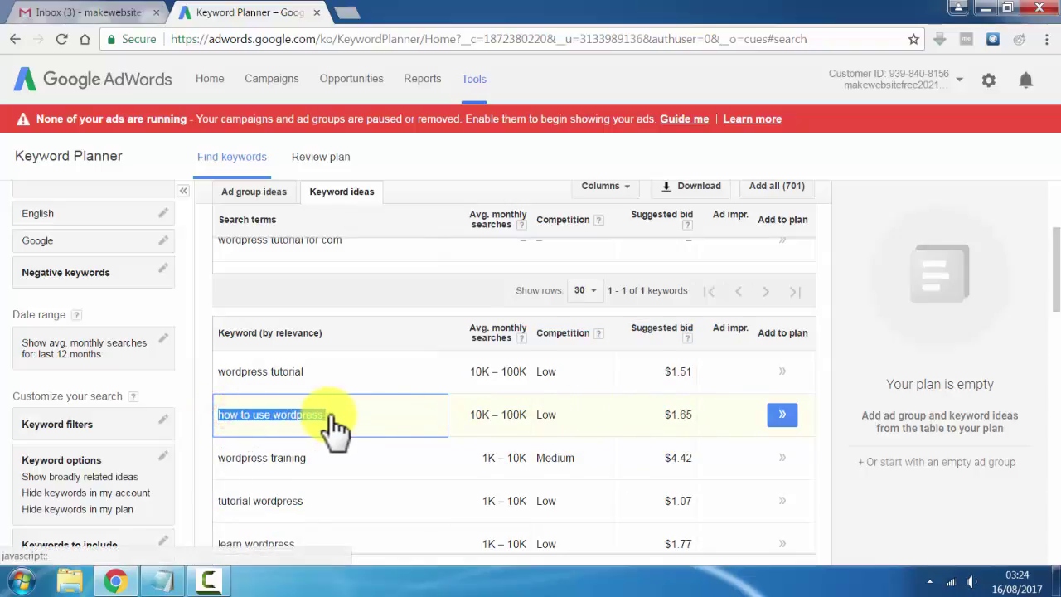
{"action": "right_click", "coordinate": [326, 418]}
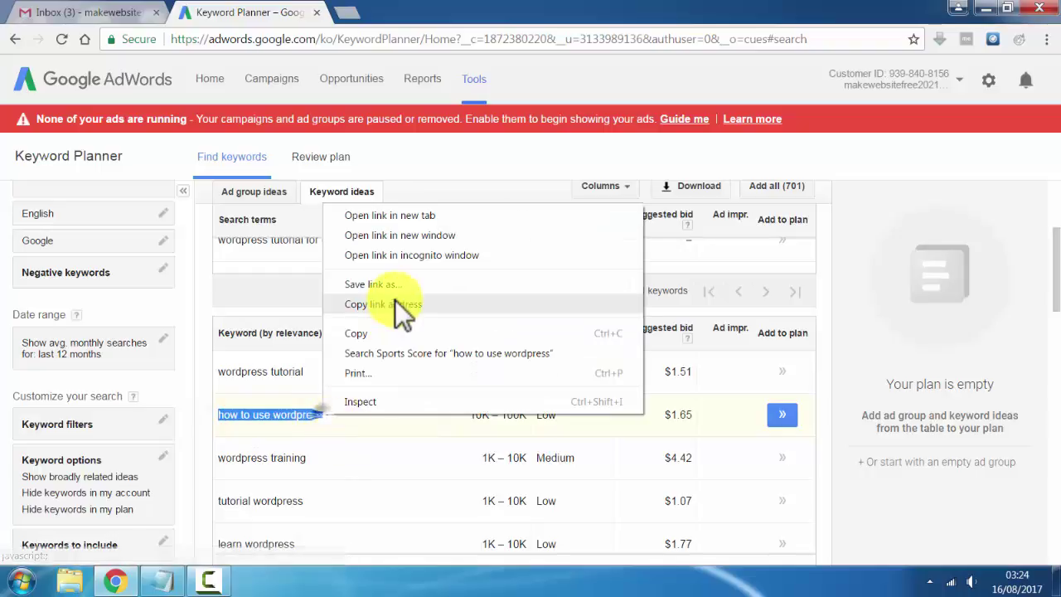
{"action": "left_click", "coordinate": [376, 334]}
{"action": "left_click", "coordinate": [166, 578]}
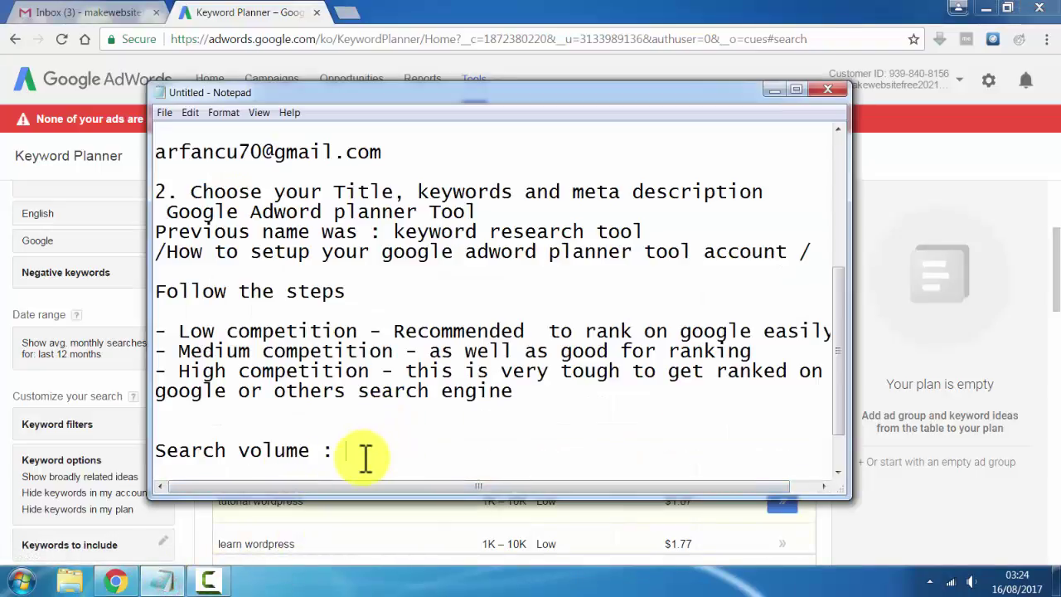
{"action": "key", "text": "Return"}
{"action": "key", "text": "Return"}
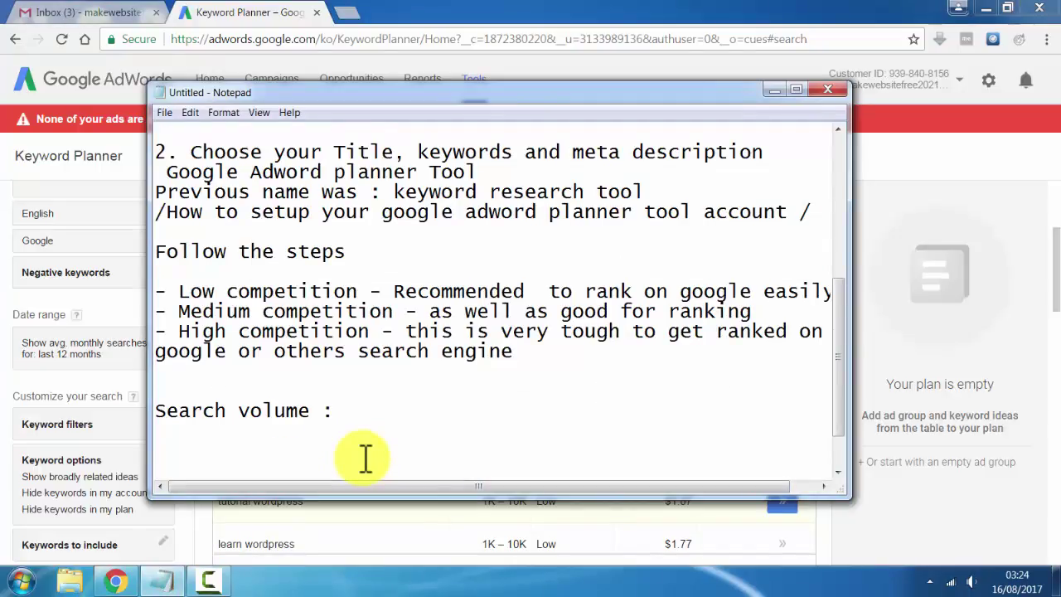
{"action": "type", "text": "Keyword n"}
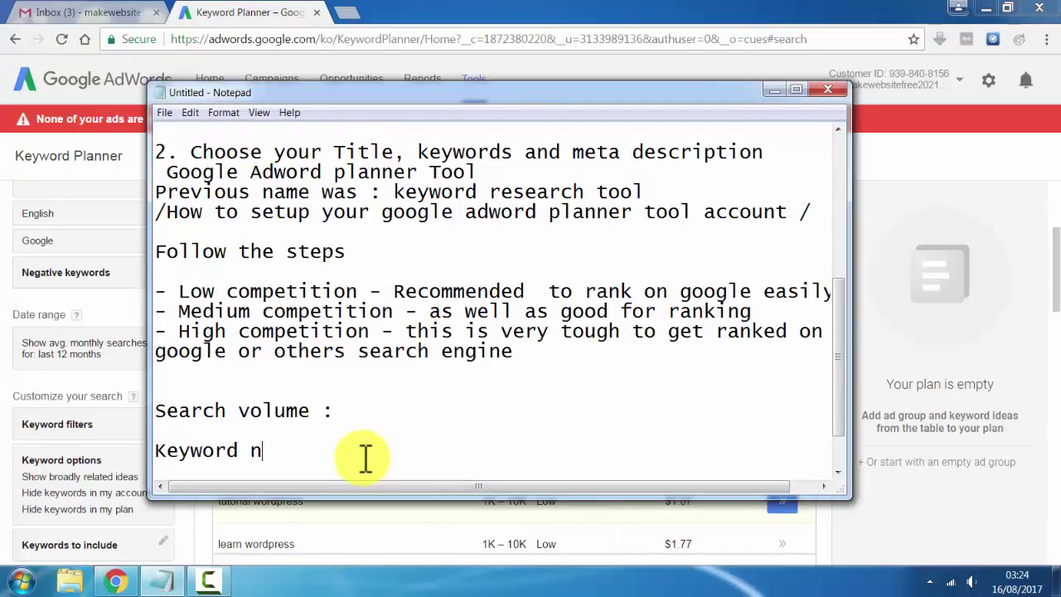
{"action": "type", "text": "ame : how to use wordpress"}
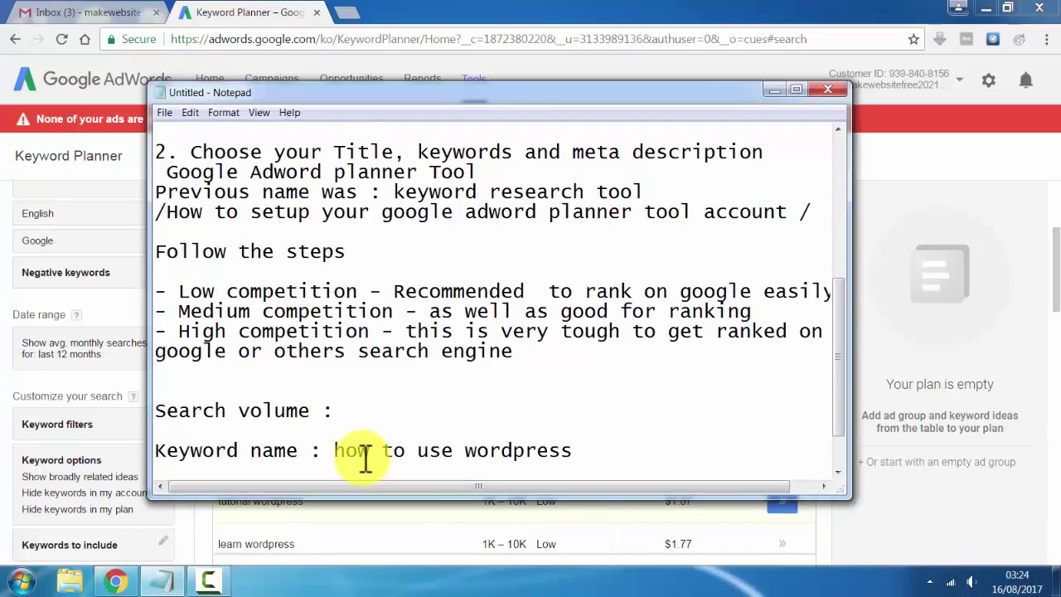
- Copy the average monthly searches of "how to use wordpress" from Keyword Planner and add the line "Monthly search : 10K – 100K" below the keyword name in Notepad
{"action": "left_click", "coordinate": [280, 12]}
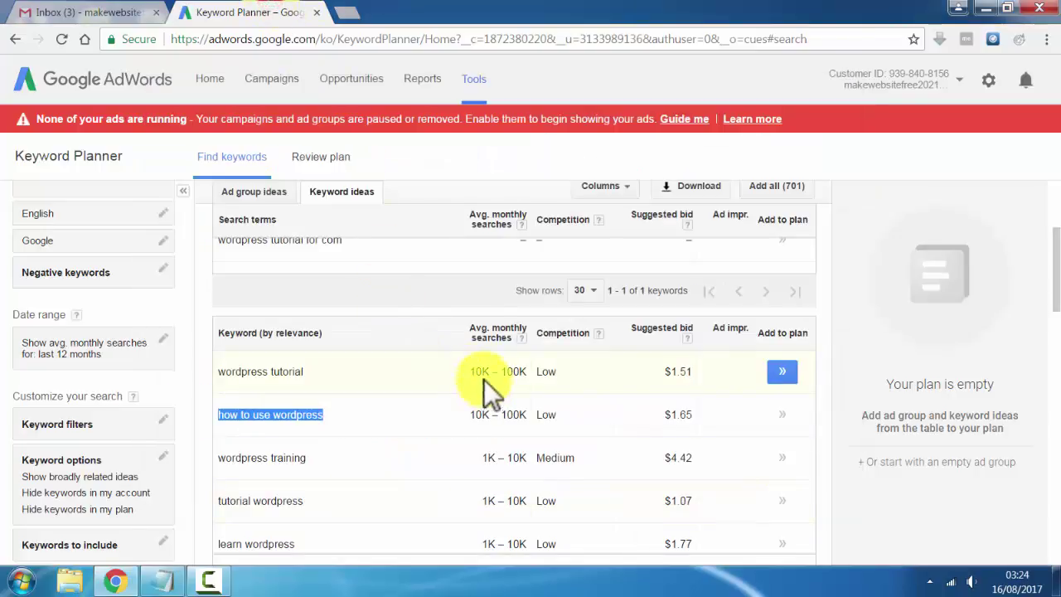
{"action": "double_click", "coordinate": [470, 414]}
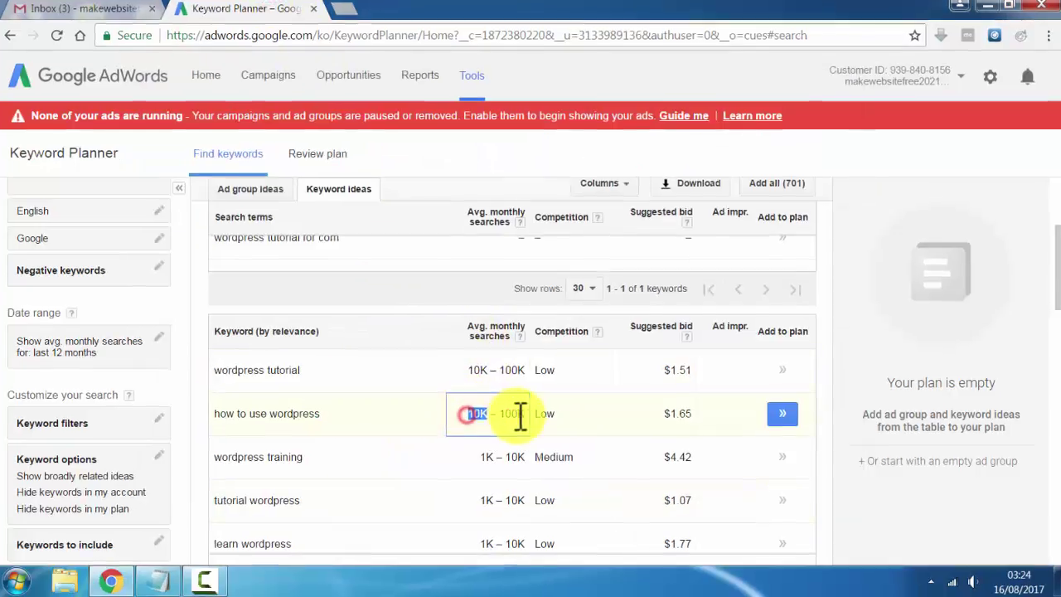
{"action": "left_click", "coordinate": [520, 417], "text": "shift"}
{"action": "right_click", "coordinate": [536, 419]}
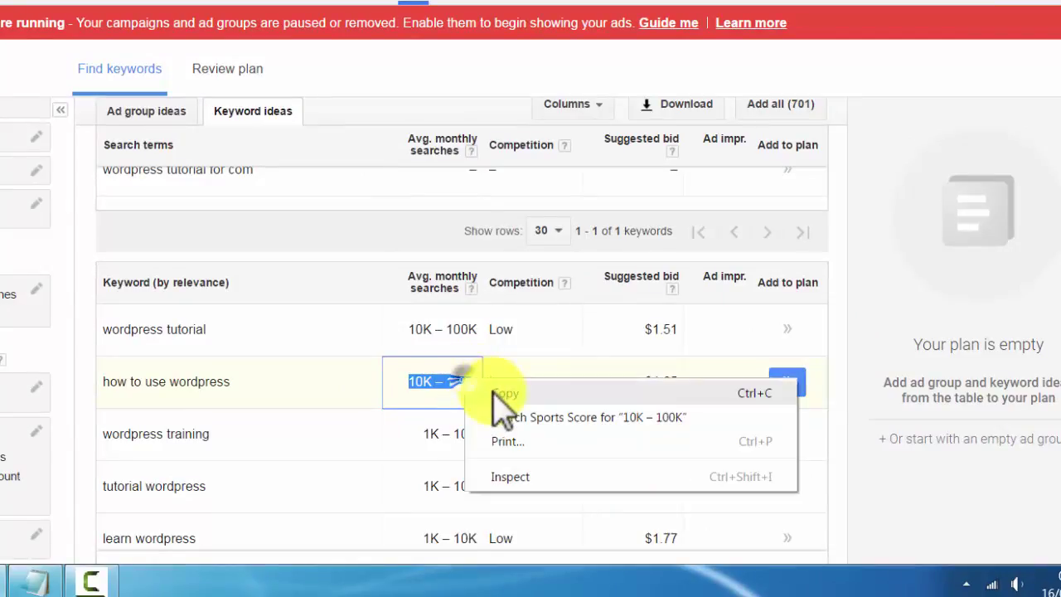
{"action": "left_click", "coordinate": [546, 424]}
{"action": "left_click", "coordinate": [16, 581]}
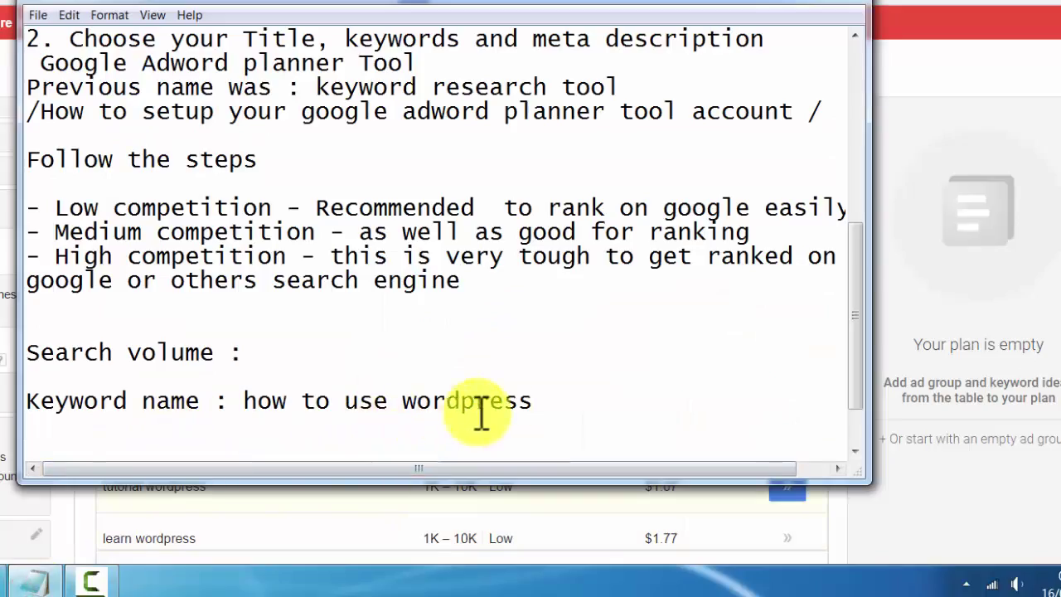
{"action": "left_click", "coordinate": [529, 421]}
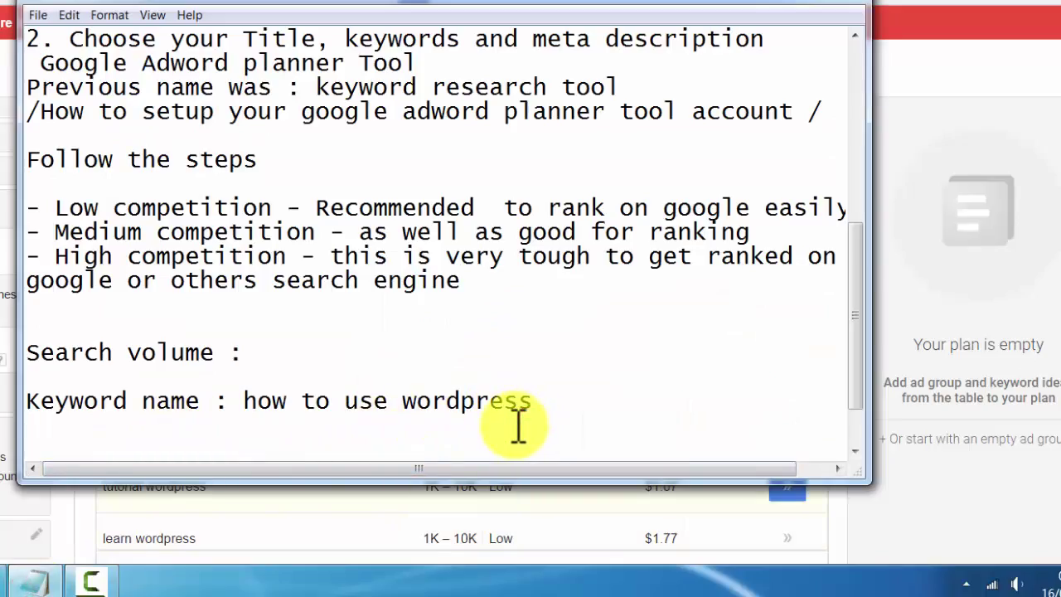
{"action": "type", "text": "Monthly se"}
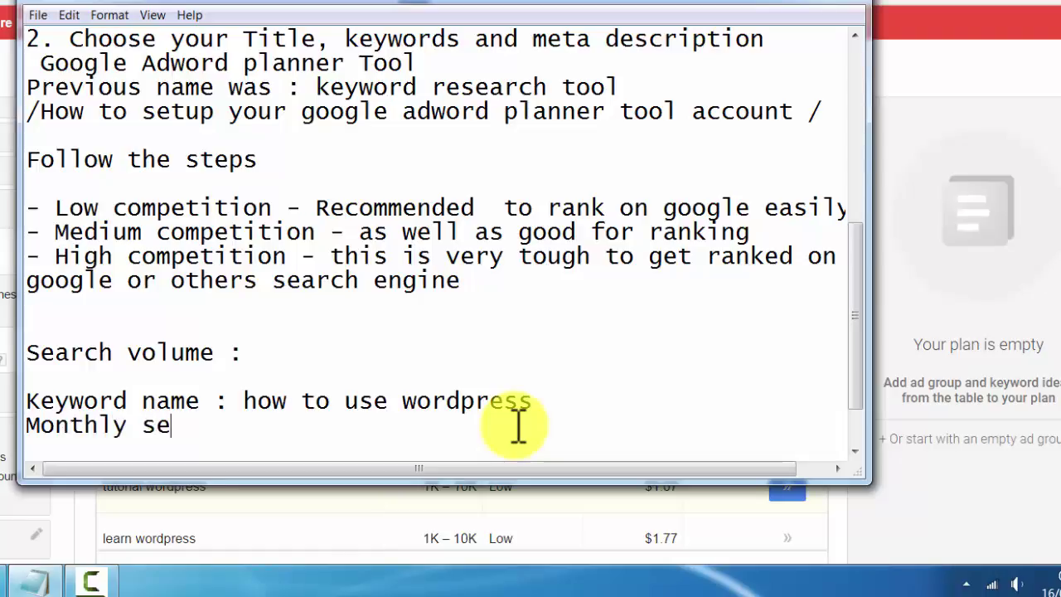
{"action": "type", "text": "arch : 10K - 100K"}
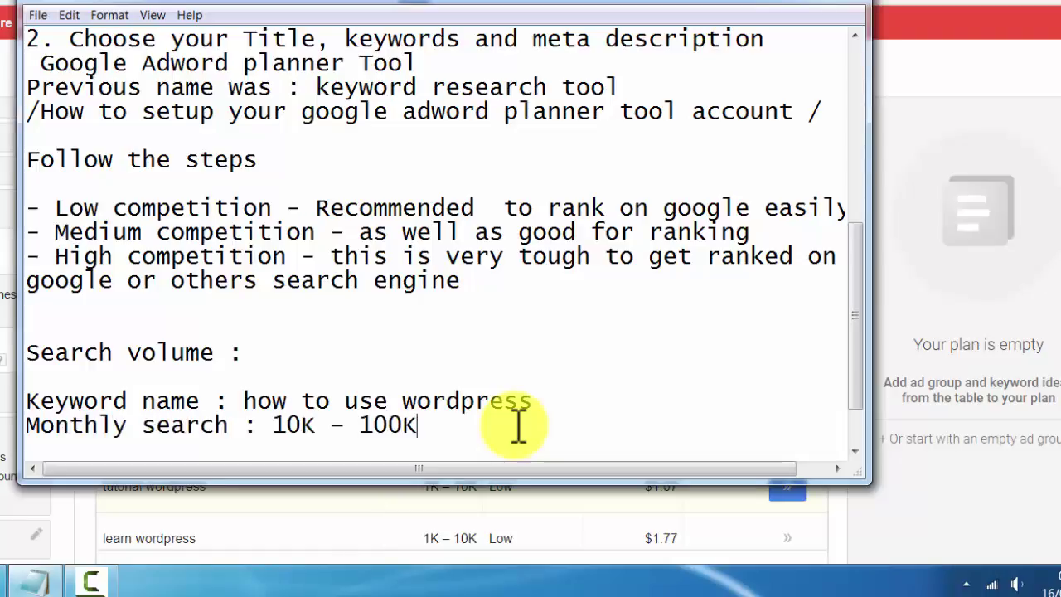
{"action": "key", "text": "Return"}
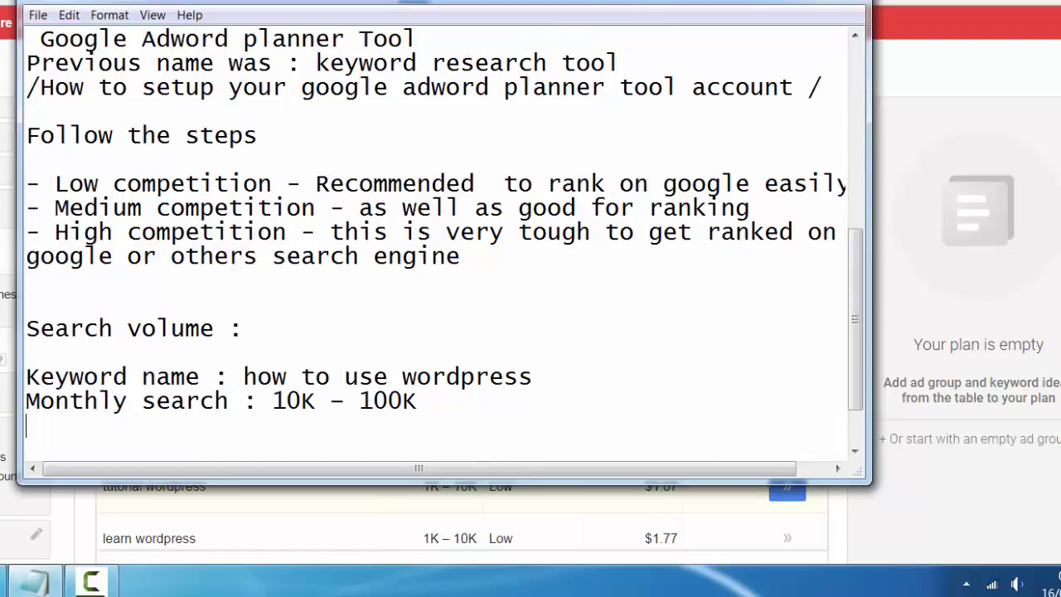
- Copy the competition value of "how to use wordpress" from Keyword Planner and add the line "Competition : Low" to the Notepad notes
{"action": "key", "text": "alt+Tab"}
{"action": "left_click", "coordinate": [504, 384]}
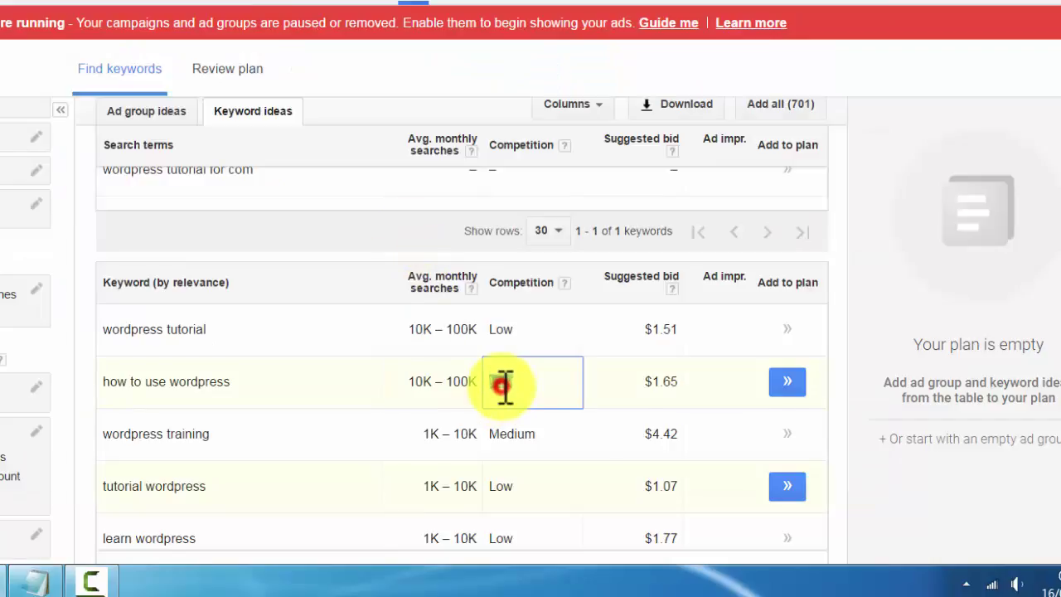
{"action": "right_click", "coordinate": [504, 384]}
{"action": "left_click", "coordinate": [729, 400]}
{"action": "left_click", "coordinate": [33, 580]}
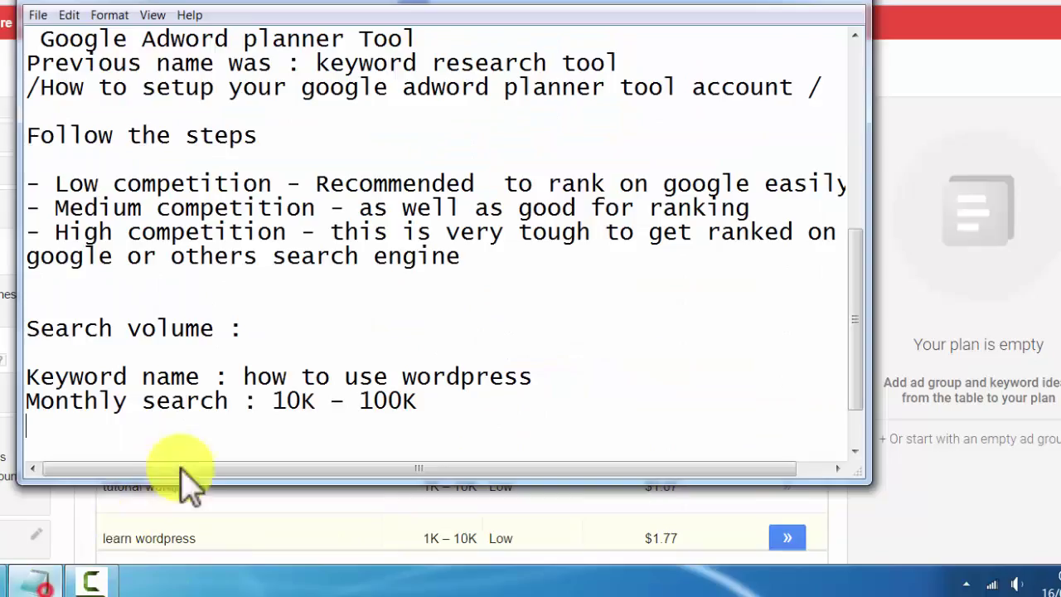
{"action": "type", "text": "Com"}
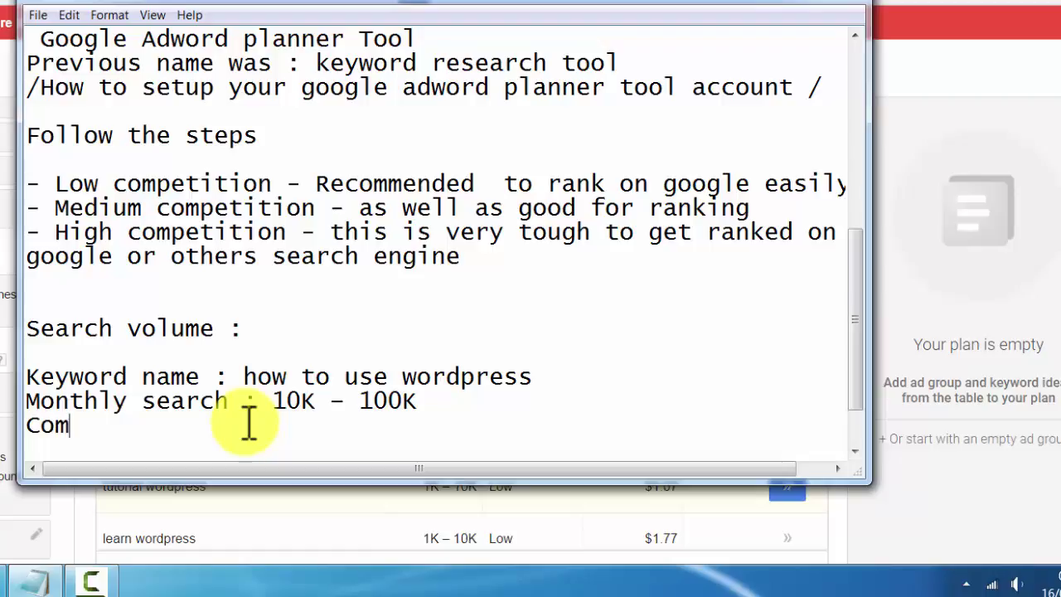
{"action": "type", "text": "petition "}
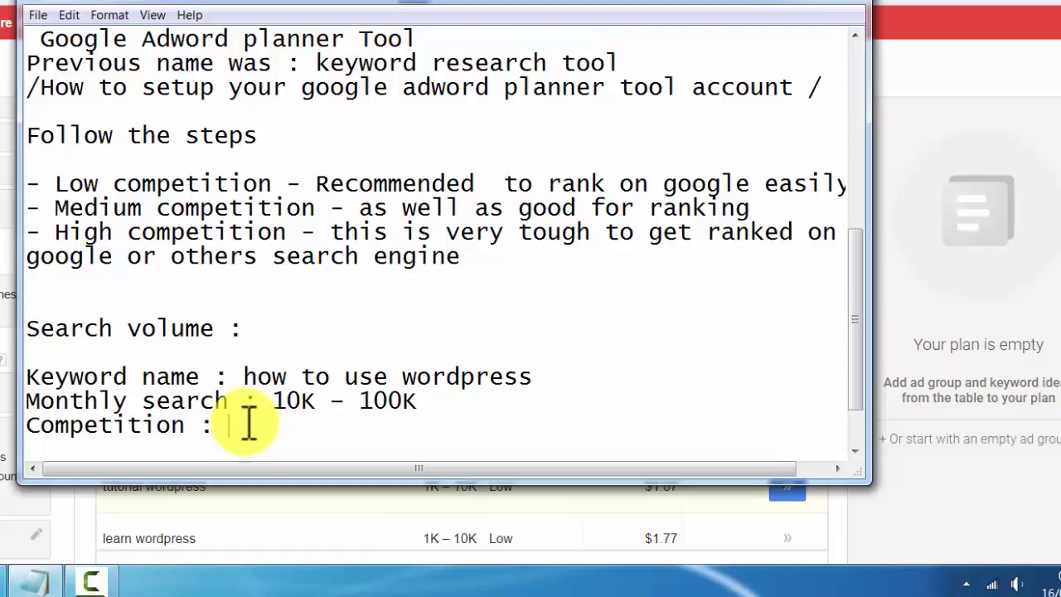
{"action": "type", "text": ":"}
{"action": "key", "text": "ctrl+v"}
- Copy the suggested bid of "how to use wordpress" from Keyword Planner and add the line "bid: $1.65" below the competition line in Notepad
{"action": "key", "text": "alt+Tab"}
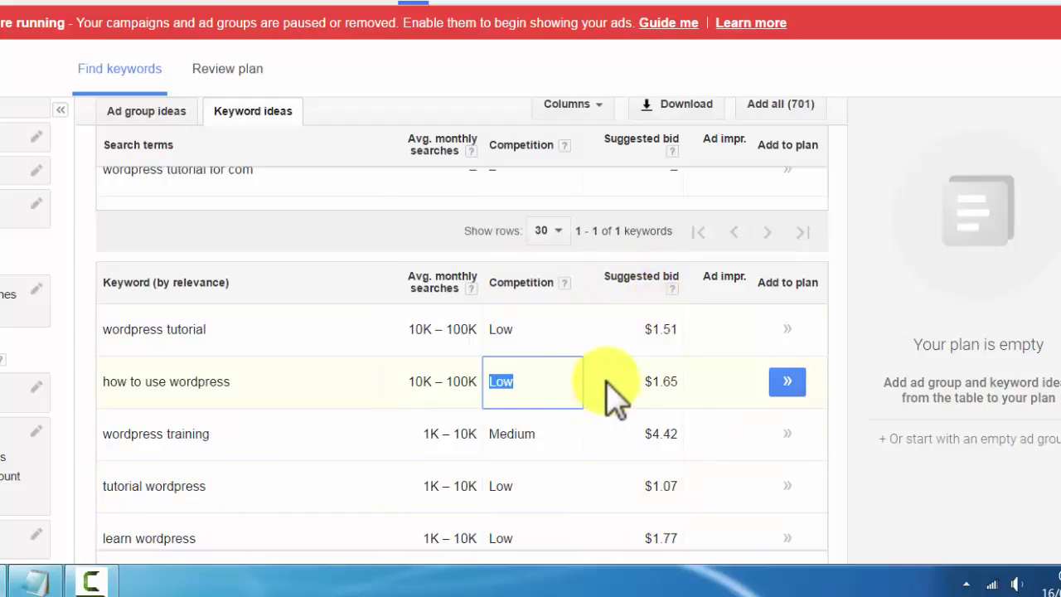
{"action": "left_click", "coordinate": [634, 382]}
{"action": "left_click_drag", "start_coordinate": [636, 379], "coordinate": [683, 380]}
{"action": "right_click", "coordinate": [685, 387]}
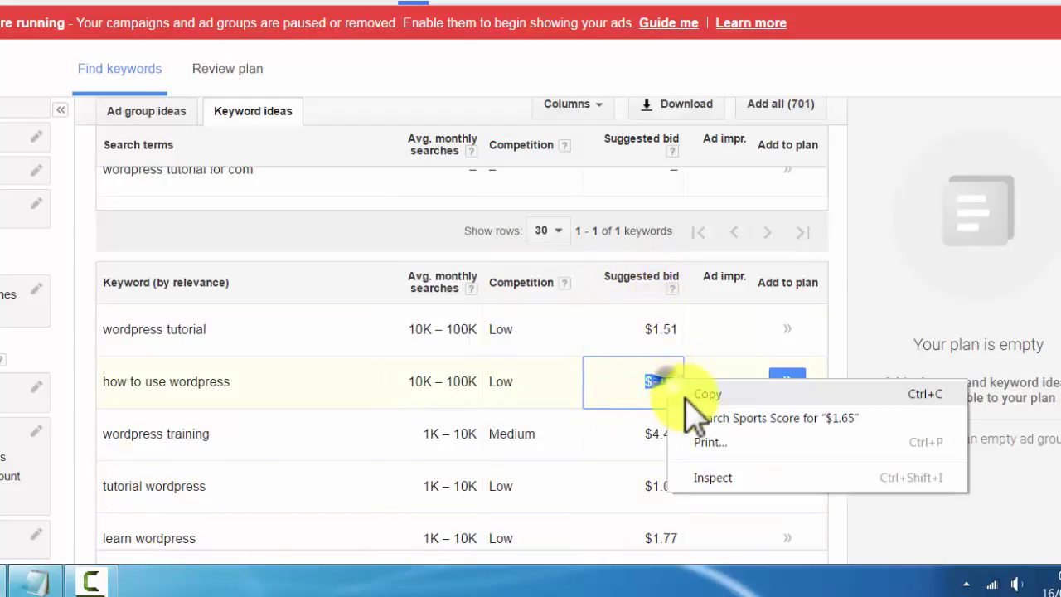
{"action": "left_click", "coordinate": [689, 397]}
{"action": "left_click", "coordinate": [24, 580]}
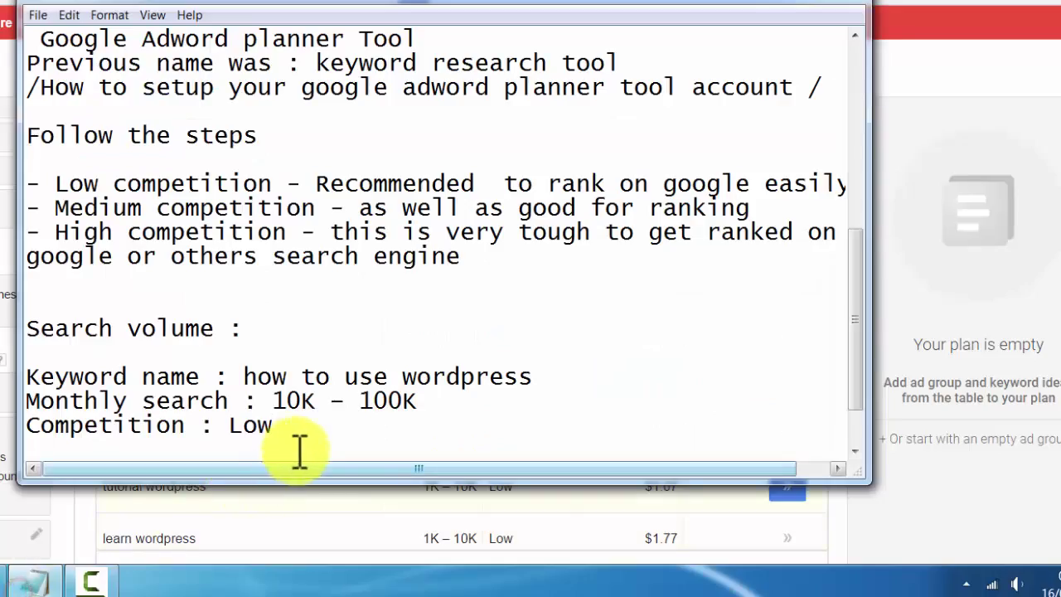
{"action": "key", "text": "Return"}
{"action": "type", "text": "biud"}
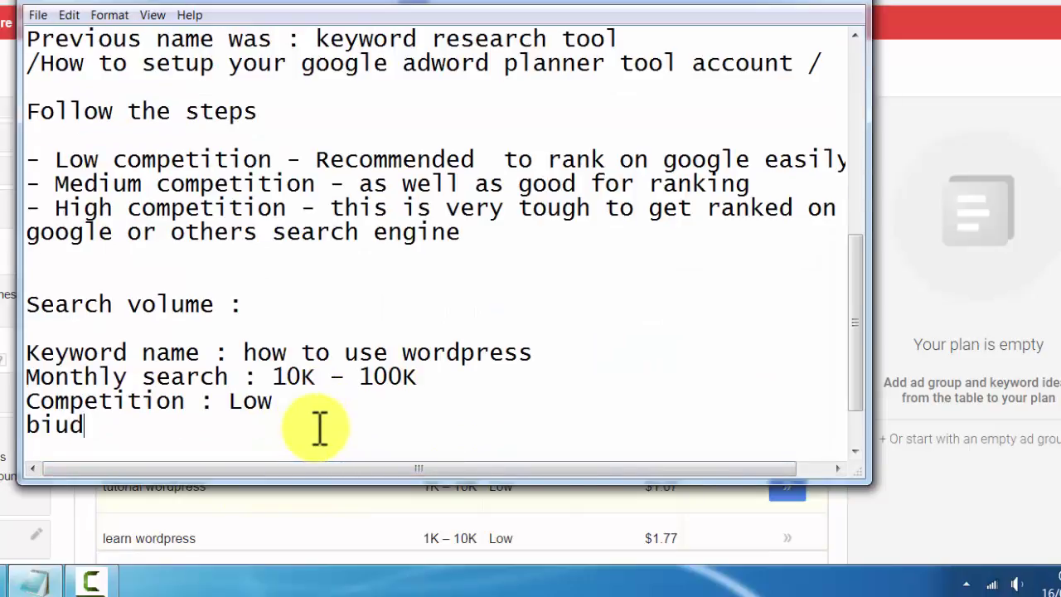
{"action": "key", "text": "BackSpace"}
{"action": "key", "text": "BackSpace"}
{"action": "type", "text": "d:"}
{"action": "key", "text": "ctrl+v"}
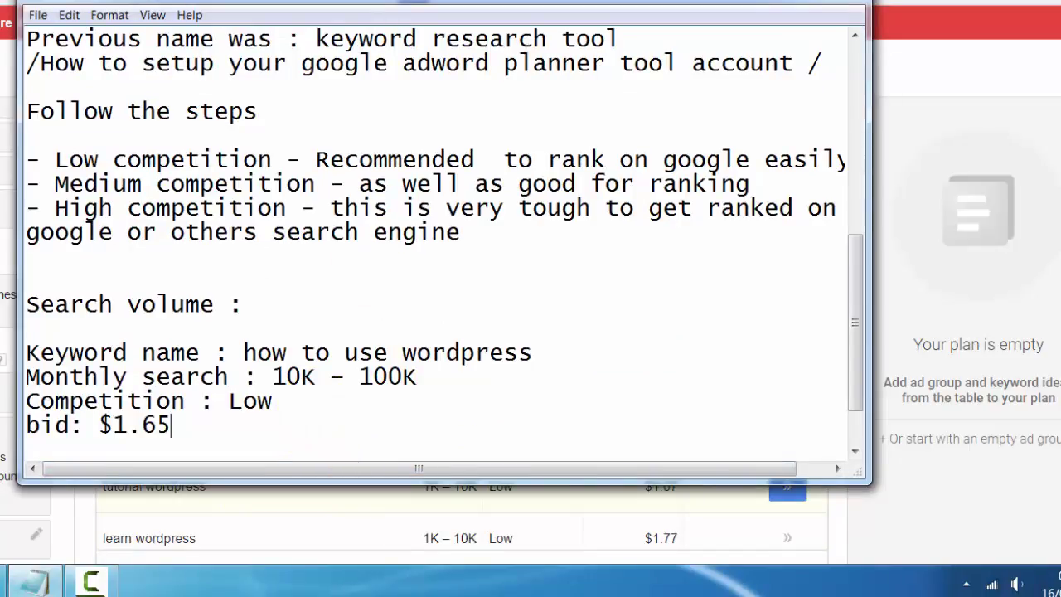
- Return to the Notepad notes and start item "3." several blank lines below the bid line
{"action": "key", "text": "alt+Tab"}
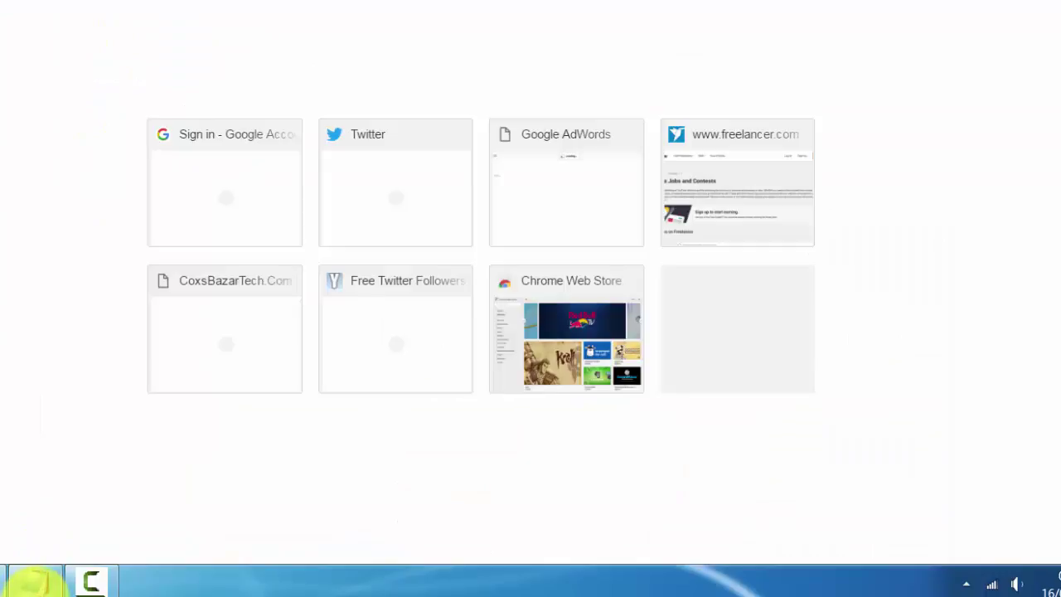
{"action": "left_click", "coordinate": [33, 580]}
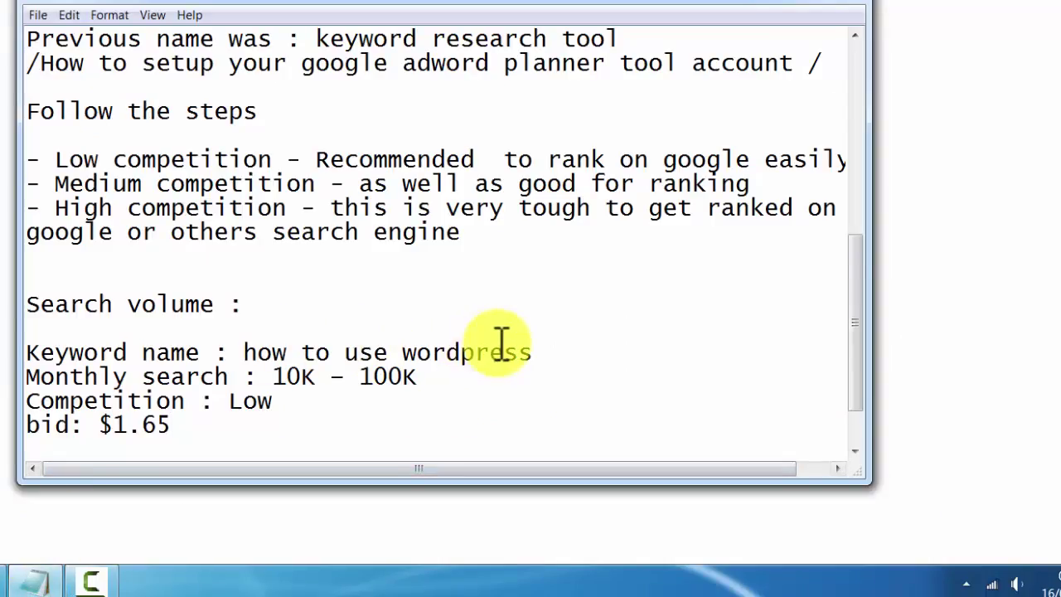
{"action": "scroll", "coordinate": [501, 341], "scroll_direction": "down", "scroll_amount": 1}
{"action": "key", "text": "Return"}
{"action": "key", "text": "Return"}
{"action": "key", "text": "Return"}
{"action": "key", "text": "Return"}
{"action": "key", "text": "Return"}
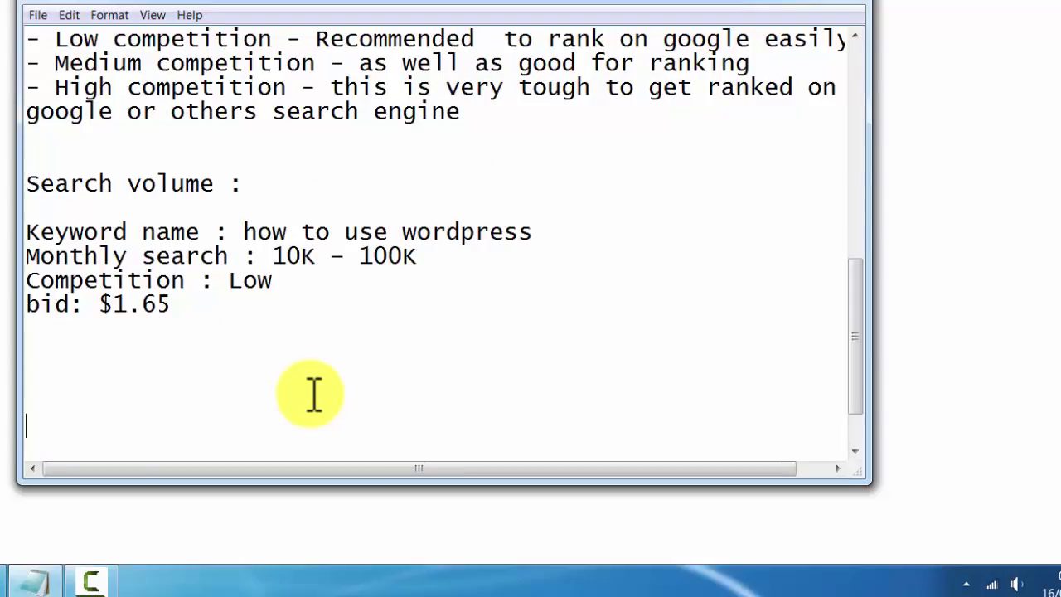
{"action": "type", "text": "3. How"}
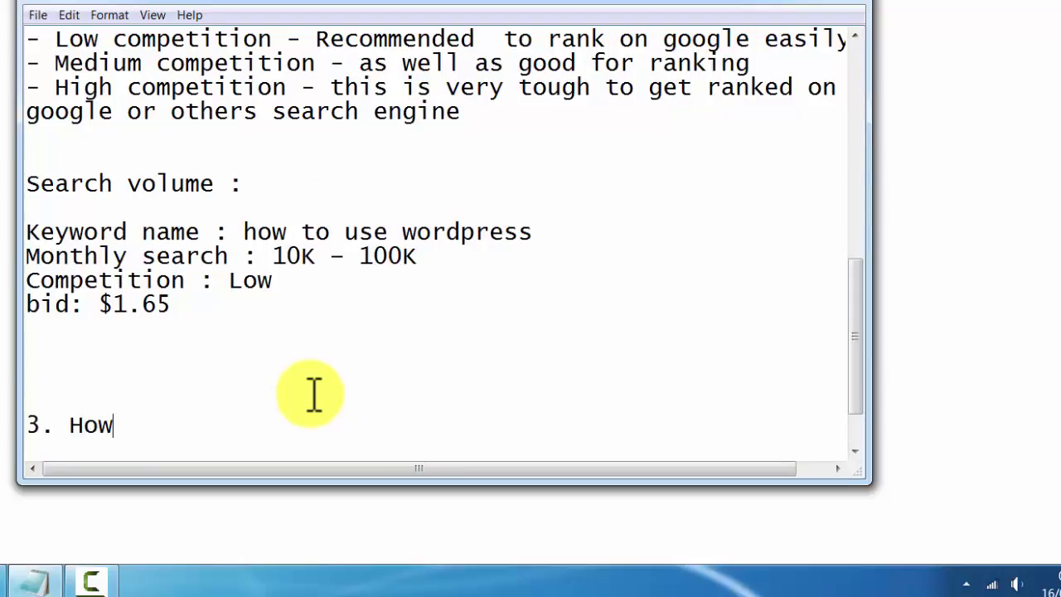
{"action": "key", "text": "BackSpace"}
{"action": "key", "text": "BackSpace"}
{"action": "key", "text": "BackSpace"}
{"action": "type", "text": "Makin"}
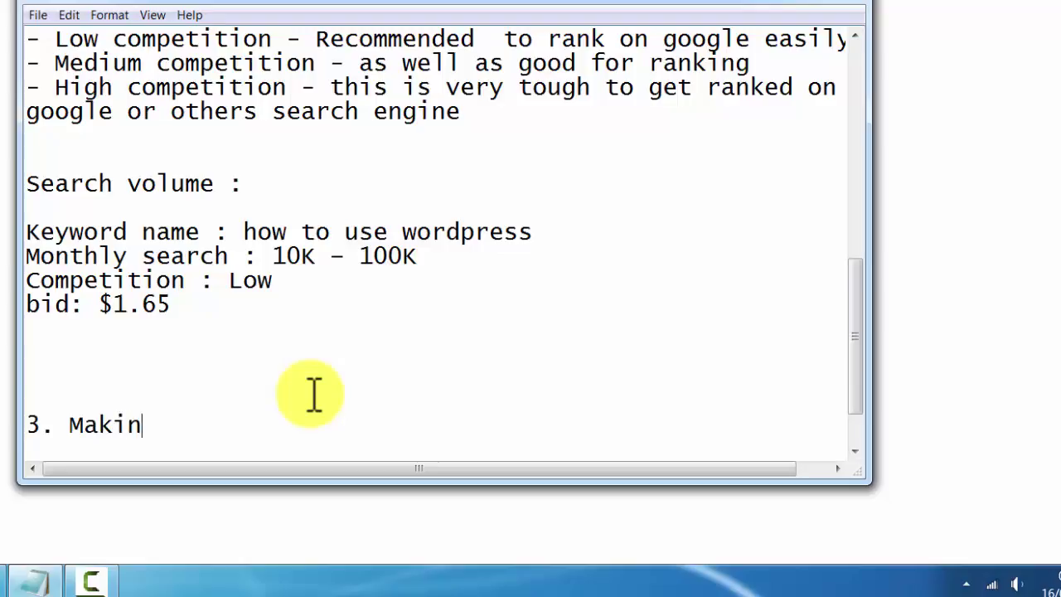
{"action": "type", "text": "g websi"}
{"action": "key", "text": "BackSpace"}
{"action": "key", "text": "BackSpace"}
{"action": "key", "text": "BackSpace"}
{"action": "key", "text": "BackSpace"}
{"action": "key", "text": "BackSpace"}
{"action": "key", "text": "BackSpace"}
{"action": "key", "text": "BackSpace"}
{"action": "key", "text": "BackSpace"}
{"action": "key", "text": "BackSpace"}
{"action": "key", "text": "BackSpace"}
{"action": "key", "text": "BackSpace"}
{"action": "key", "text": "BackSpace"}
- Title item 3 "Creating website or blog or portfolio" and add the line "by using : wordpress.com" beneath it
{"action": "type", "text": "C"}
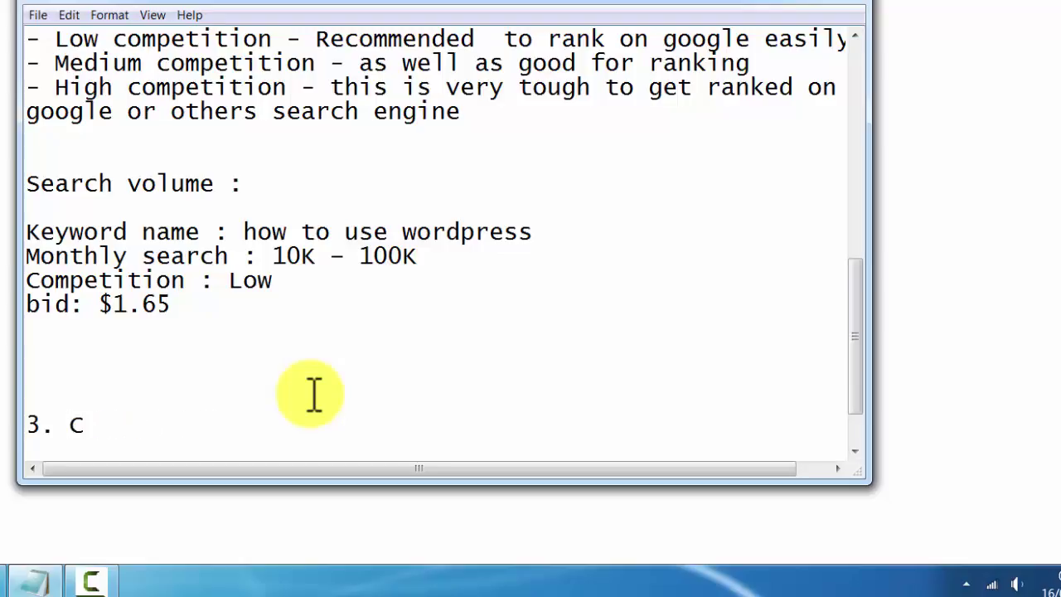
{"action": "type", "text": "reating "}
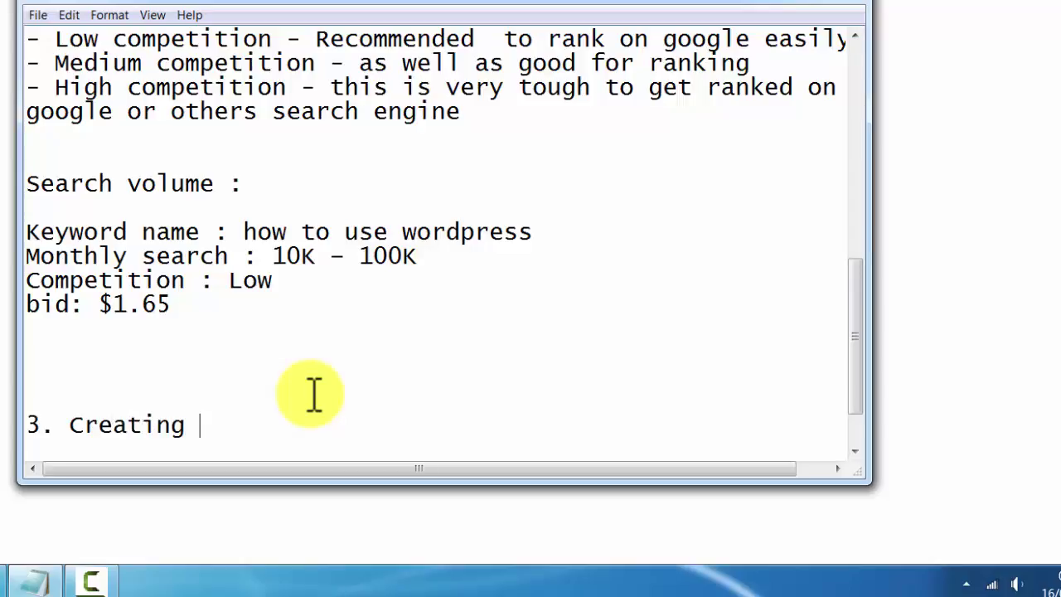
{"action": "type", "text": "website or blog or portfolio"}
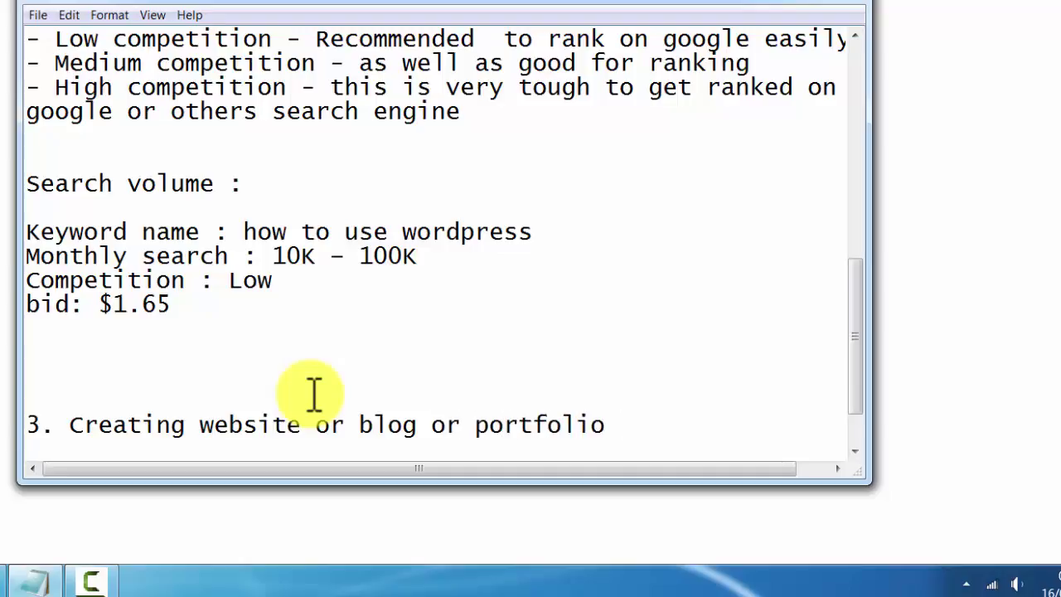
{"action": "key", "text": "Return"}
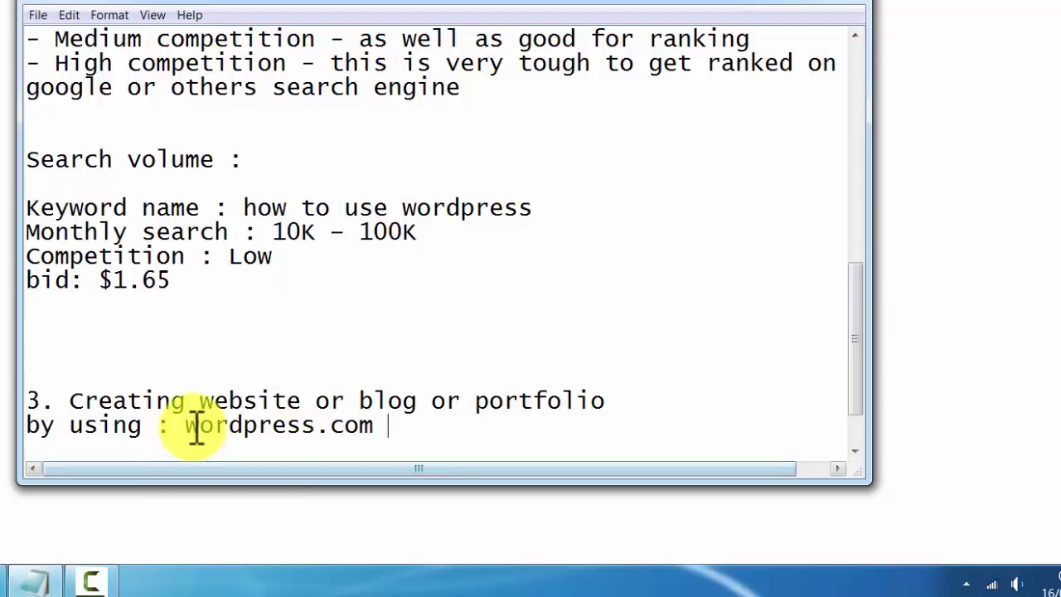
- Copy the address wordpress.com from the Notepad notes and open that site in the new Chrome tab
{"action": "left_click_drag", "start_coordinate": [184, 426], "coordinate": [368, 425]}
{"action": "right_click", "coordinate": [373, 425]}
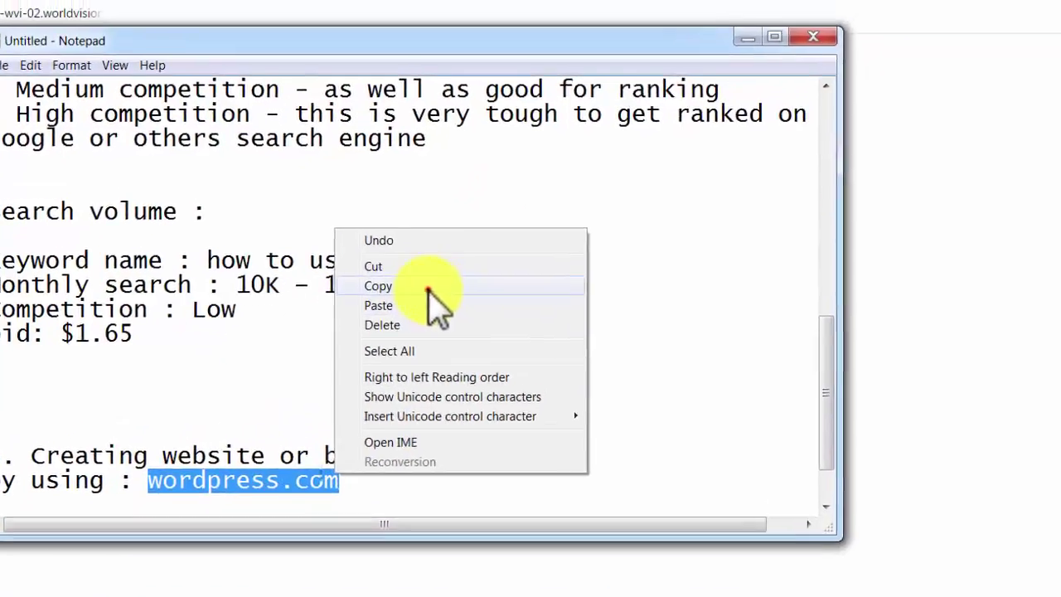
{"action": "left_click", "coordinate": [460, 236]}
{"action": "left_click", "coordinate": [263, 33]}
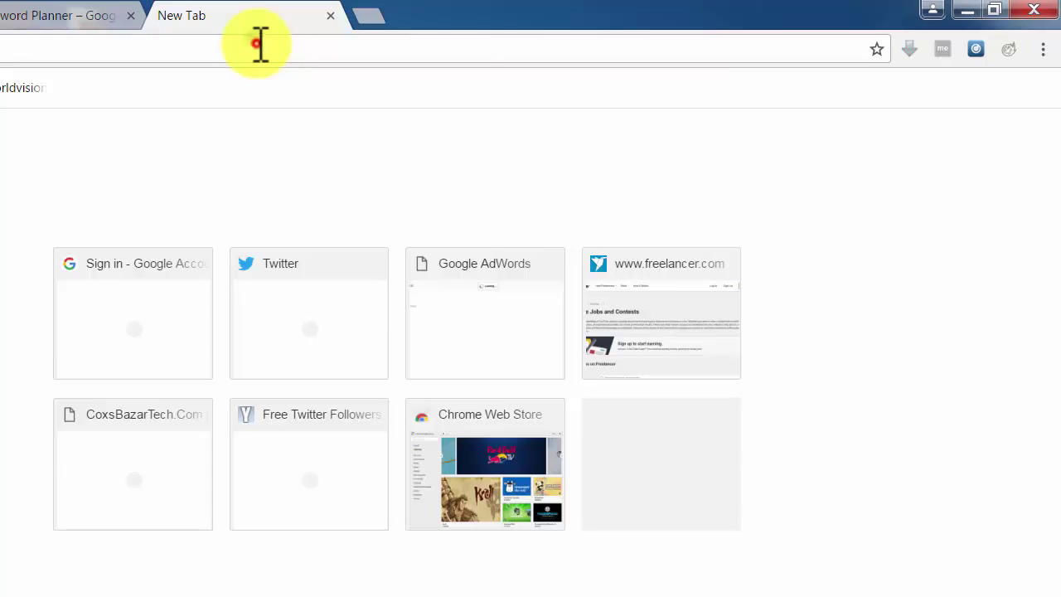
{"action": "right_click", "coordinate": [263, 31]}
{"action": "left_click", "coordinate": [298, 158]}
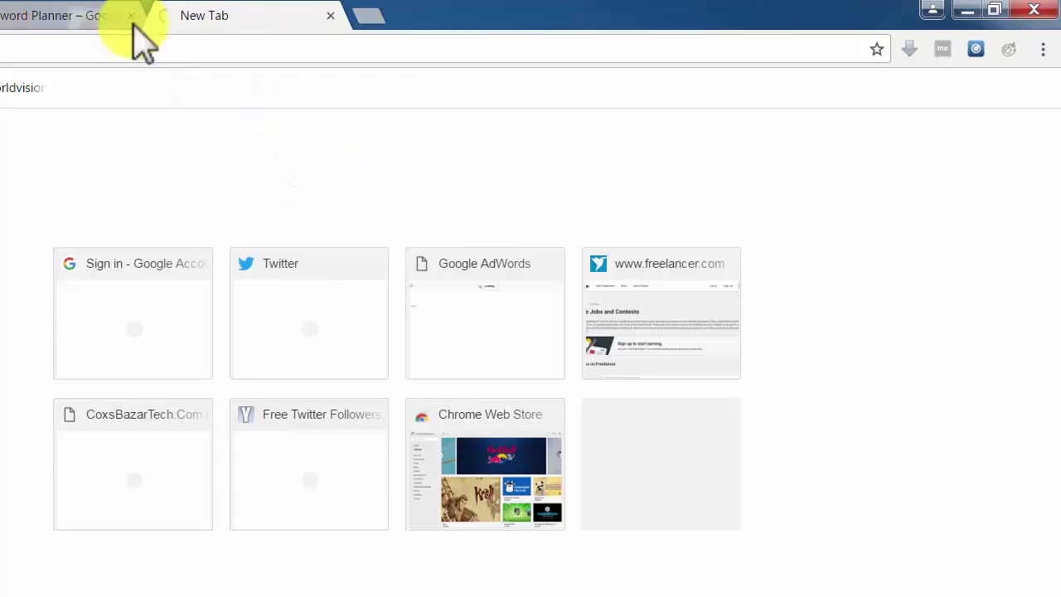
{"action": "left_click", "coordinate": [83, 17]}
{"action": "left_click", "coordinate": [208, 20]}
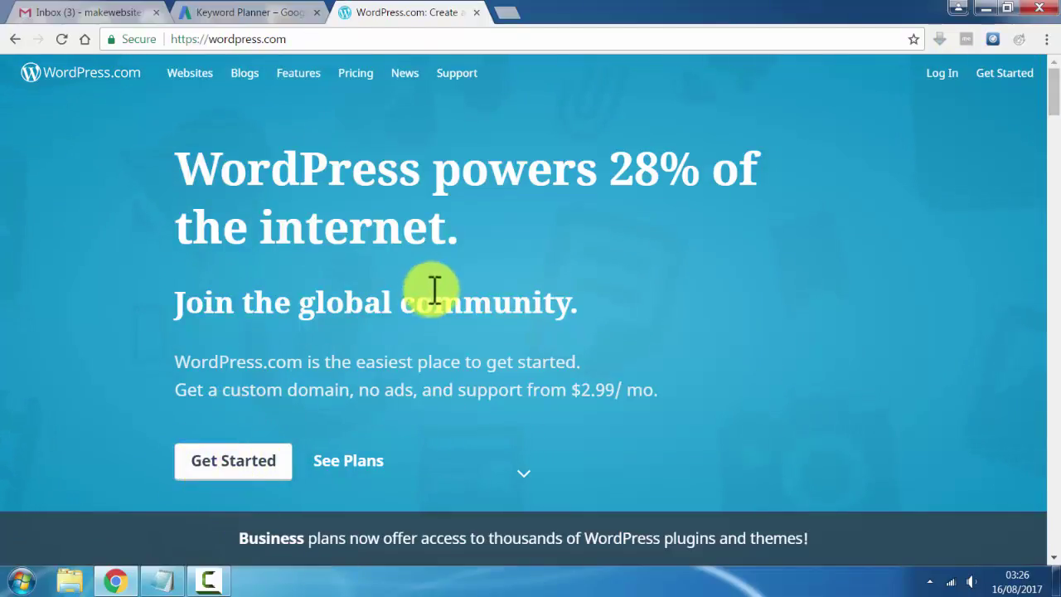
- Get started with creating a new site on WordPress.com and look through the offered site types
{"action": "scroll", "coordinate": [398, 301], "scroll_direction": "down", "scroll_amount": 4}
{"action": "left_click", "coordinate": [244, 135]}
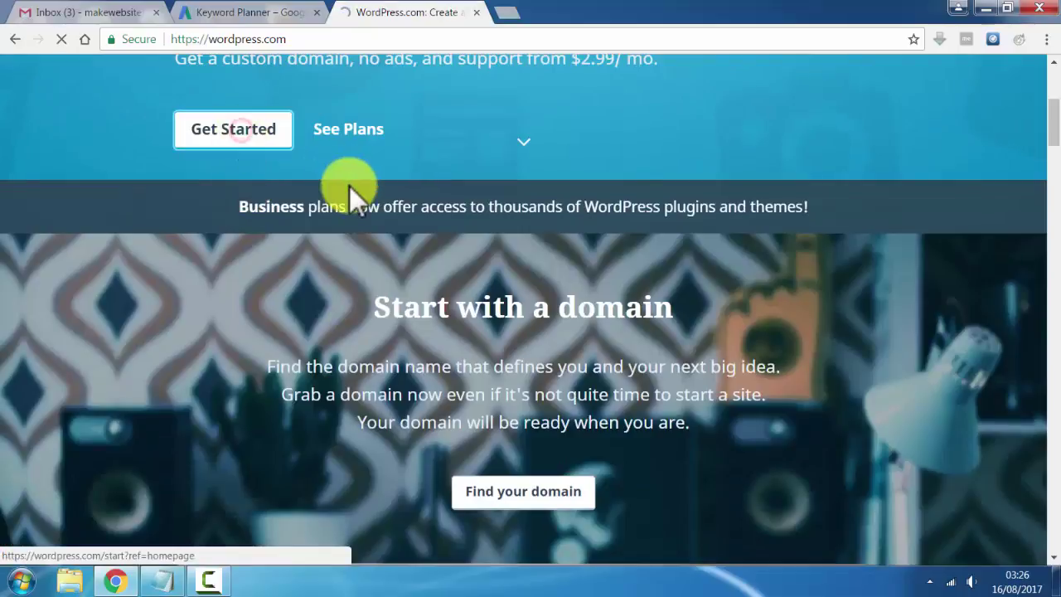
{"action": "scroll", "coordinate": [351, 188], "scroll_direction": "up", "scroll_amount": 4}
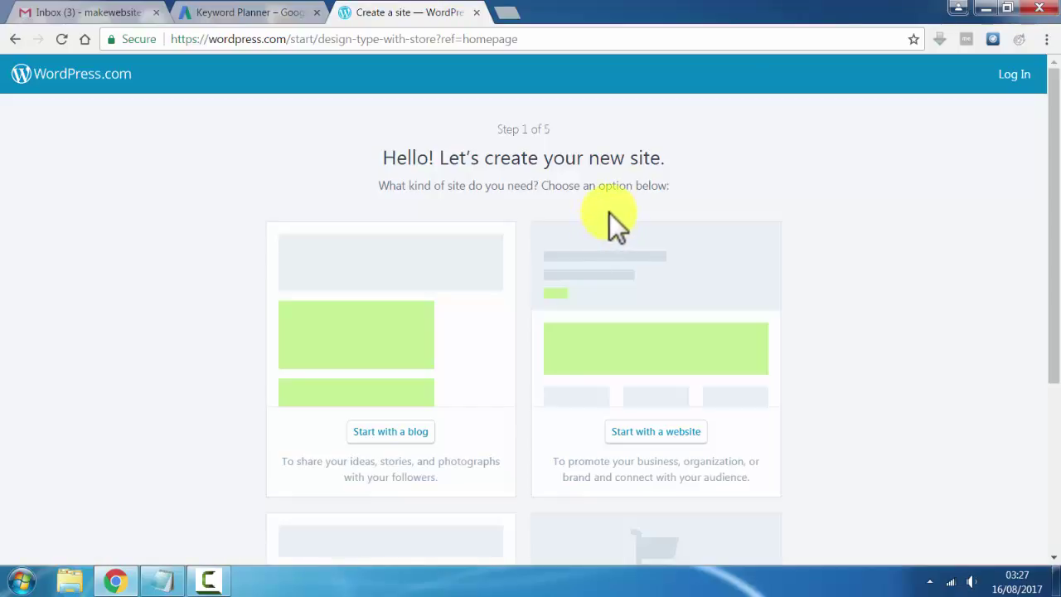
{"action": "scroll", "coordinate": [611, 213], "scroll_direction": "down", "scroll_amount": 1}
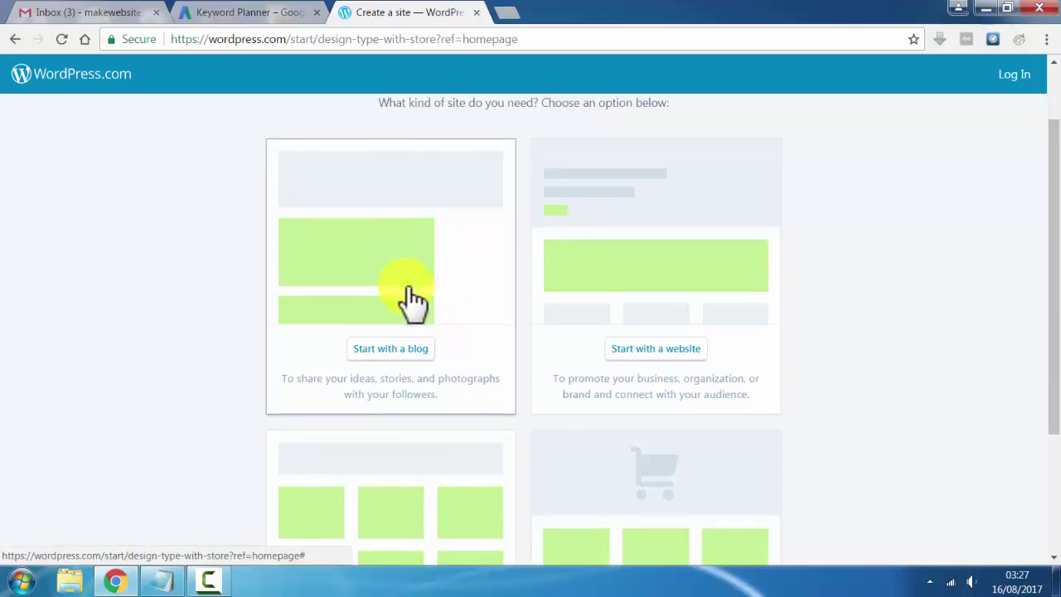
{"action": "scroll", "coordinate": [413, 302], "scroll_direction": "down", "scroll_amount": 1}
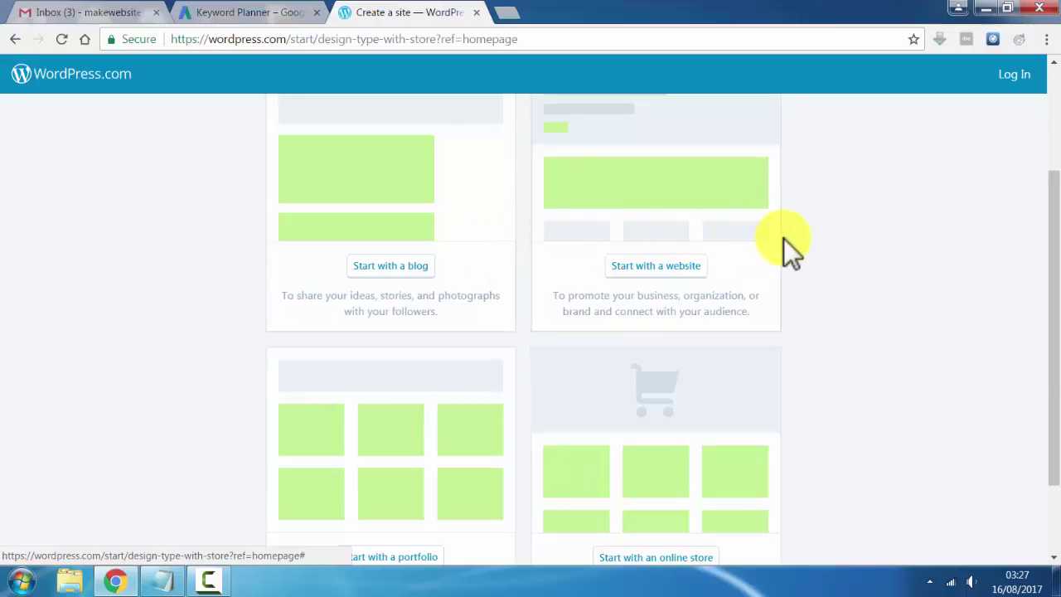
{"action": "scroll", "coordinate": [783, 248], "scroll_direction": "down", "scroll_amount": 1}
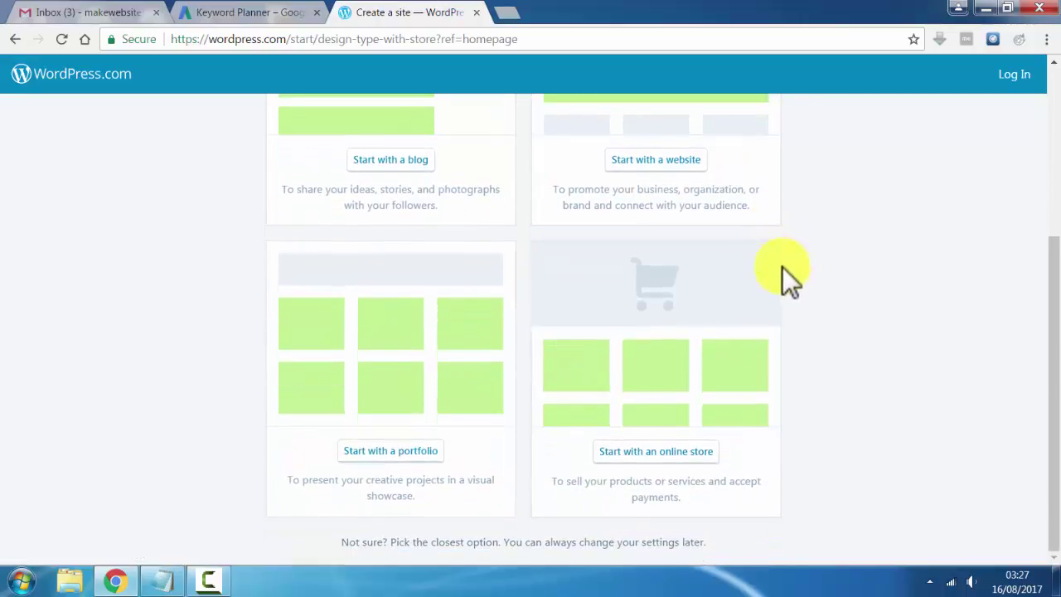
- Examine the signup step number and the blog, website, portfolio and online store options offered for the new site
{"action": "scroll", "coordinate": [498, 365], "scroll_direction": "up", "scroll_amount": 3}
{"action": "scroll", "coordinate": [438, 379], "scroll_direction": "down", "scroll_amount": 3}
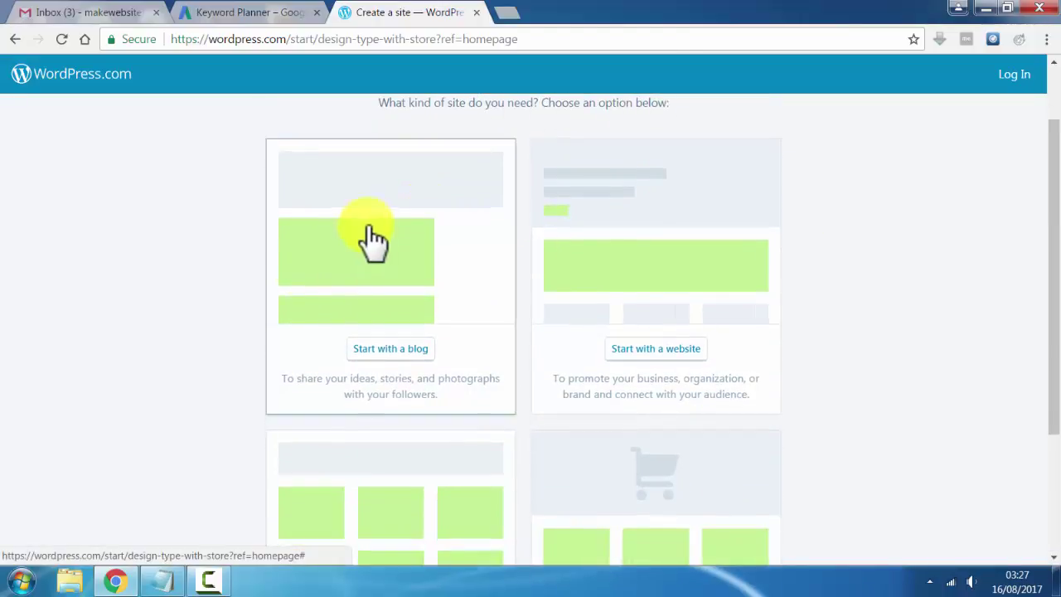
{"action": "scroll", "coordinate": [531, 311], "scroll_direction": "up", "scroll_amount": 3}
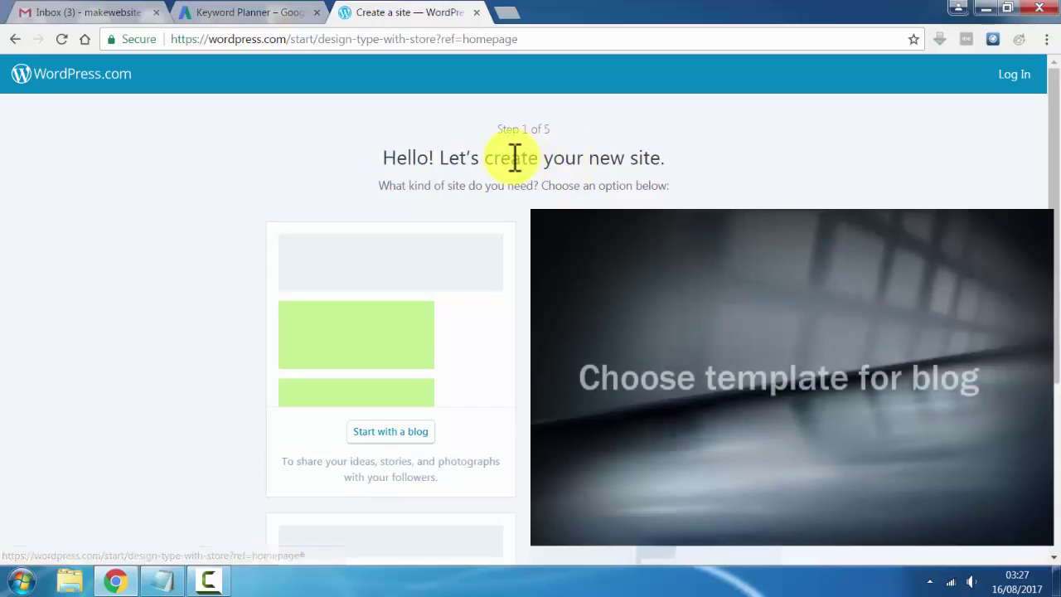
{"action": "scroll", "coordinate": [514, 158], "scroll_direction": "down", "scroll_amount": 1}
{"action": "scroll", "coordinate": [533, 107], "scroll_direction": "up", "scroll_amount": 1}
{"action": "left_click_drag", "start_coordinate": [497, 126], "coordinate": [561, 126]}
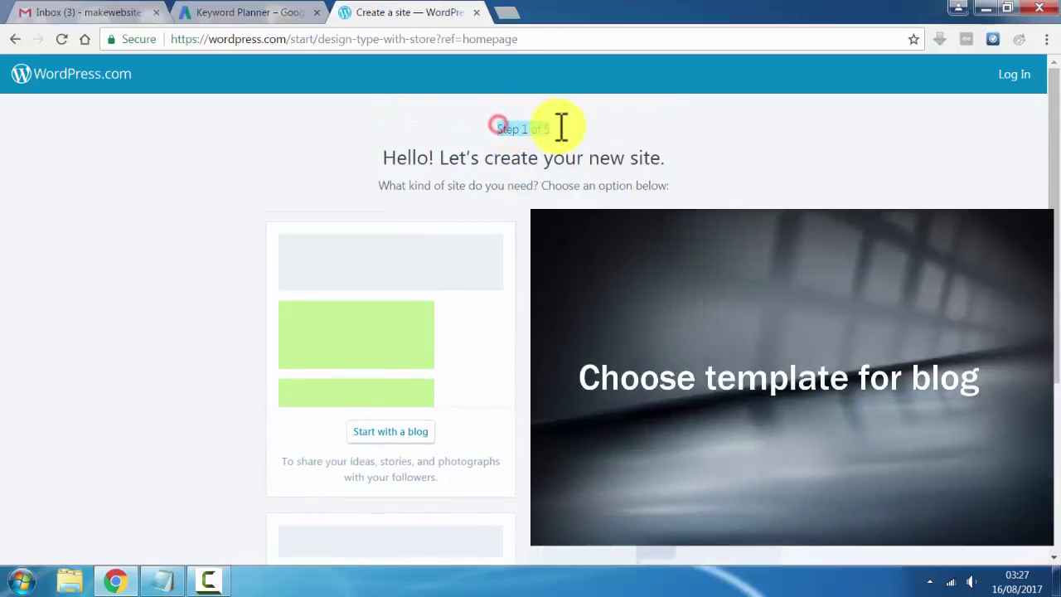
{"action": "scroll", "coordinate": [523, 225], "scroll_direction": "down", "scroll_amount": 2}
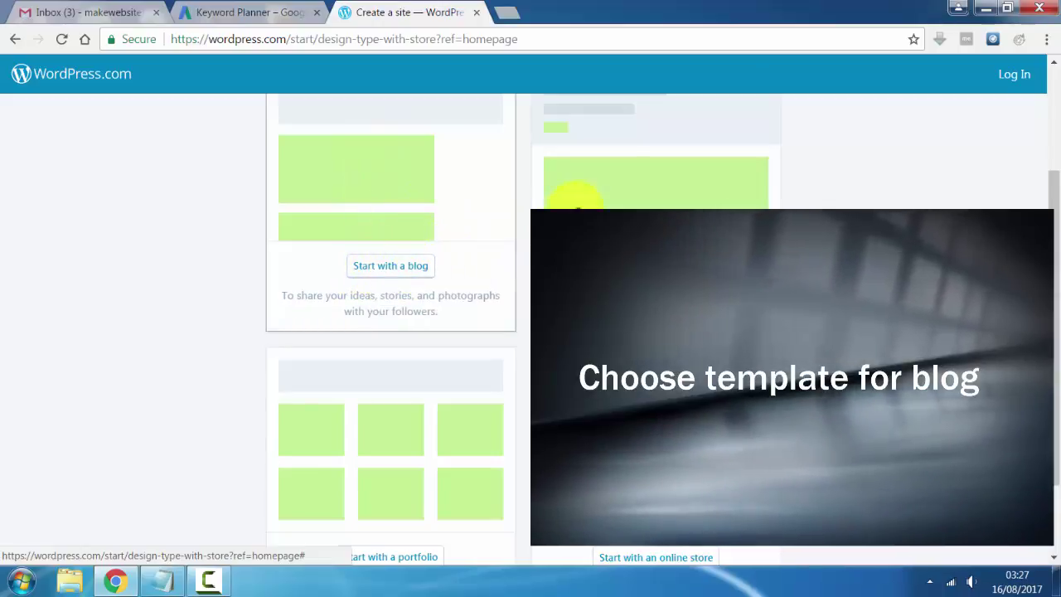
{"action": "scroll", "coordinate": [576, 199], "scroll_direction": "up", "scroll_amount": 2}
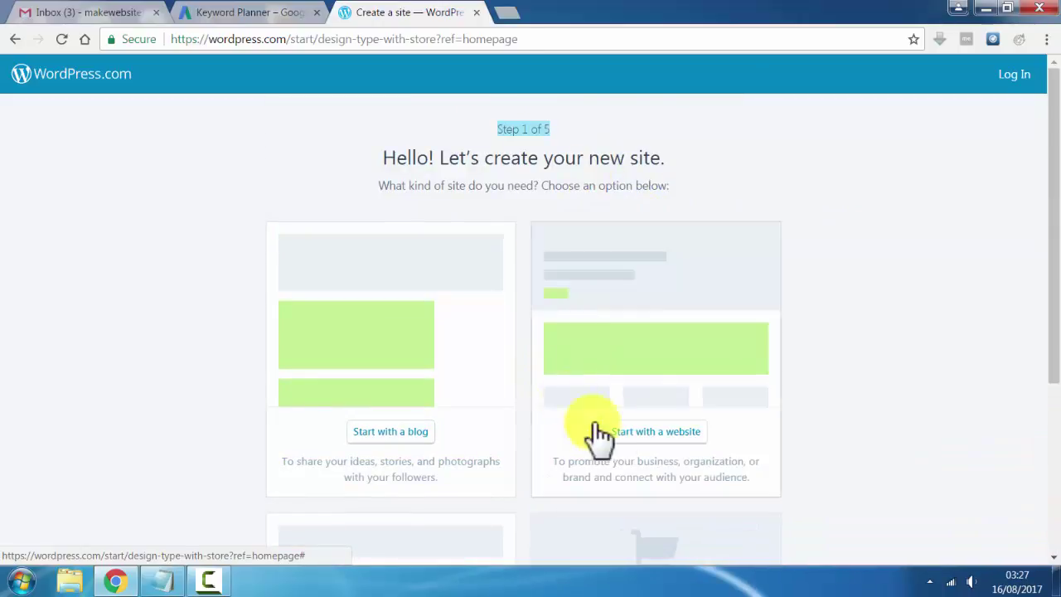
{"action": "scroll", "coordinate": [693, 382], "scroll_direction": "down", "scroll_amount": 2}
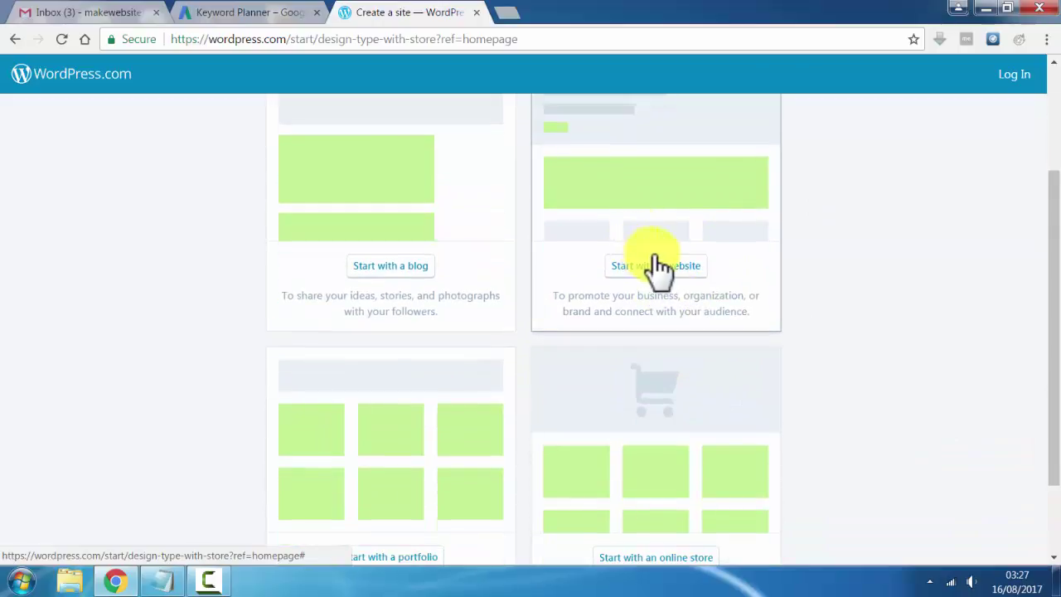
{"action": "scroll", "coordinate": [664, 299], "scroll_direction": "down", "scroll_amount": 1}
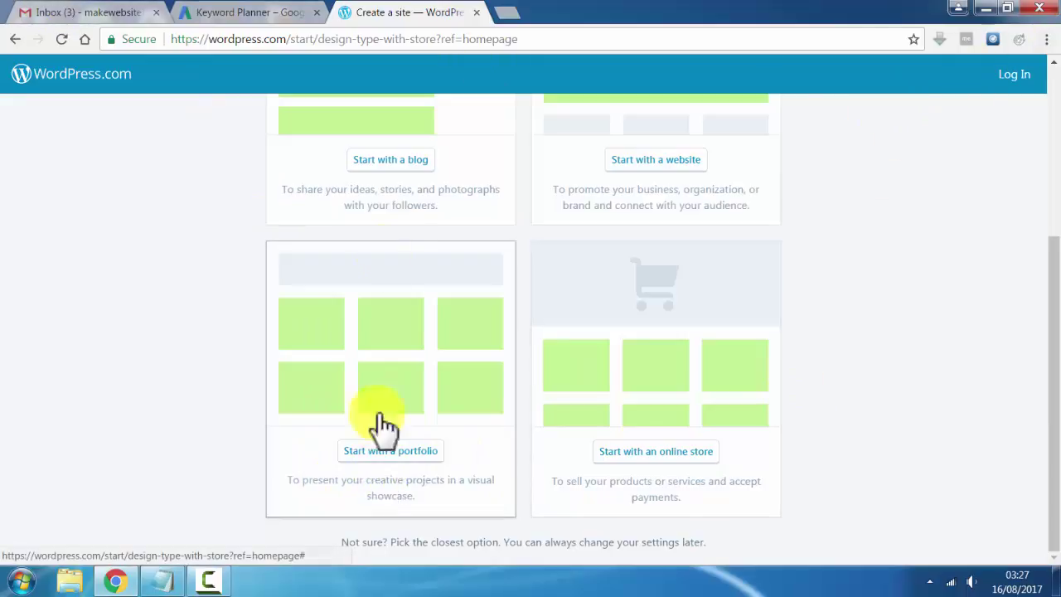
- Choose to start the new site with a blog
{"action": "scroll", "coordinate": [398, 227], "scroll_direction": "up", "scroll_amount": 2}
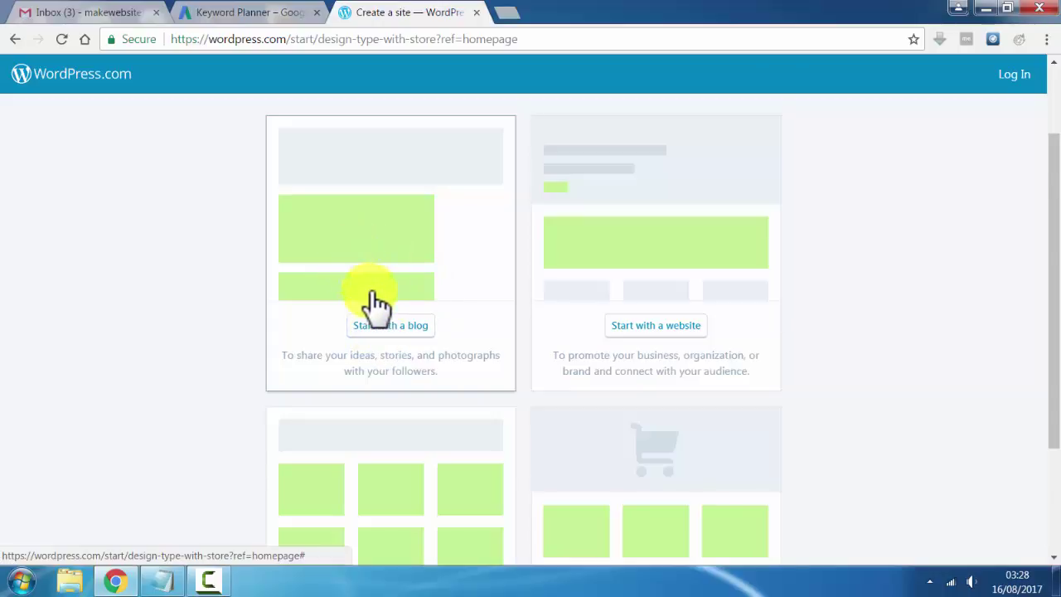
{"action": "scroll", "coordinate": [375, 303], "scroll_direction": "down", "scroll_amount": 1}
{"action": "scroll", "coordinate": [410, 254], "scroll_direction": "up", "scroll_amount": 2}
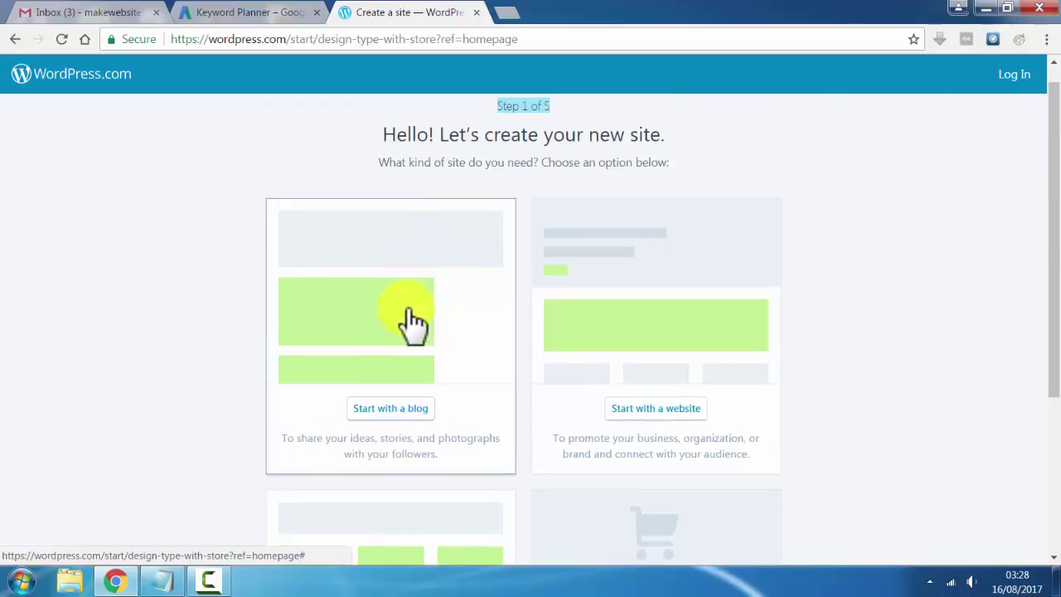
{"action": "left_click", "coordinate": [390, 411]}
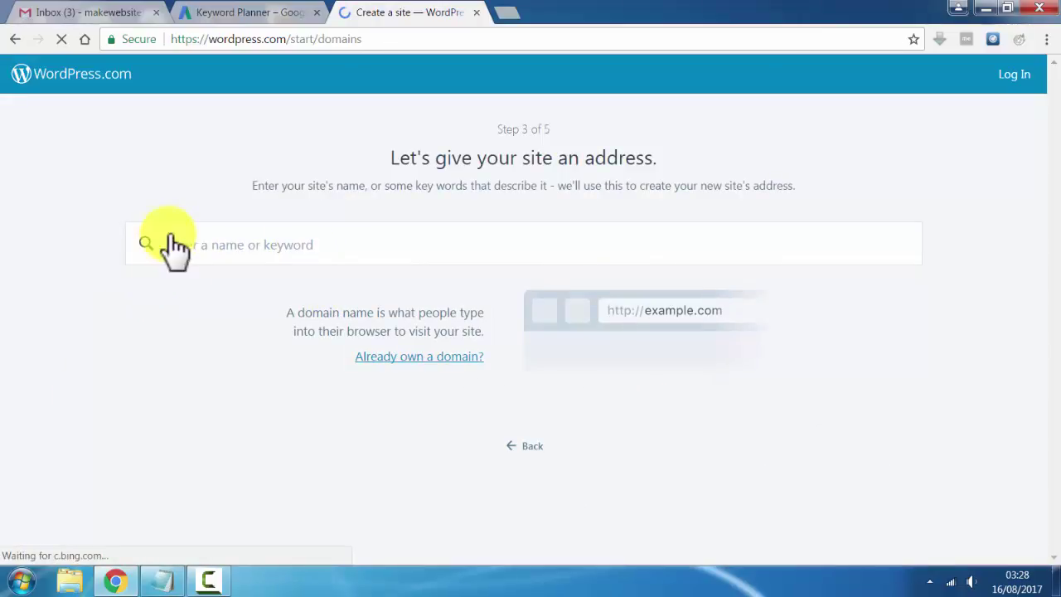
- Copy the keyword "how to use wordpress" from the Notepad notes and paste it into the WordPress.com site address search
{"action": "left_click", "coordinate": [159, 580]}
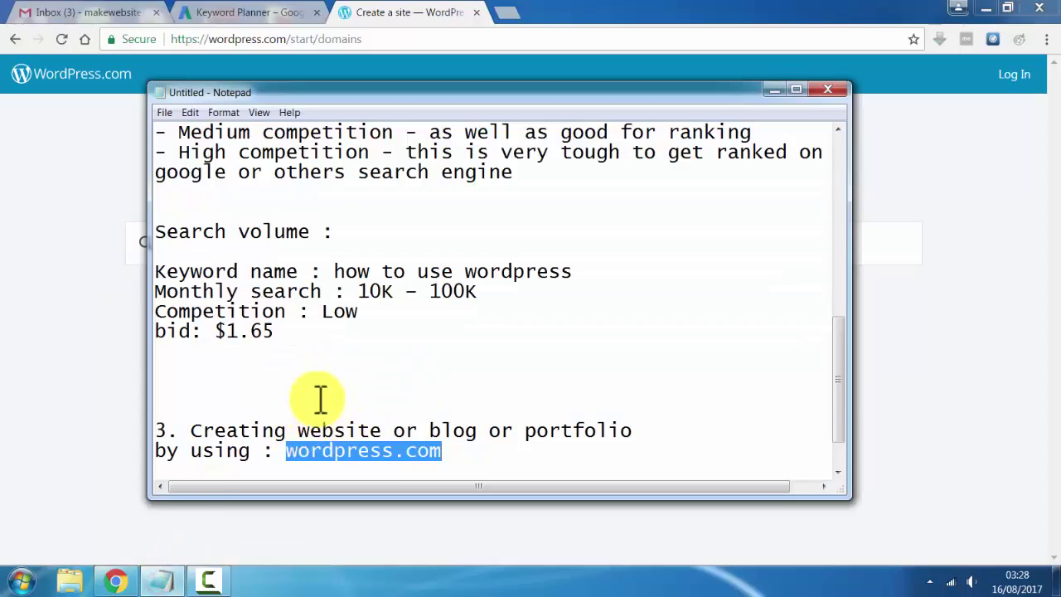
{"action": "scroll", "coordinate": [348, 394], "scroll_direction": "up", "scroll_amount": 2}
{"action": "scroll", "coordinate": [365, 384], "scroll_direction": "down", "scroll_amount": 1}
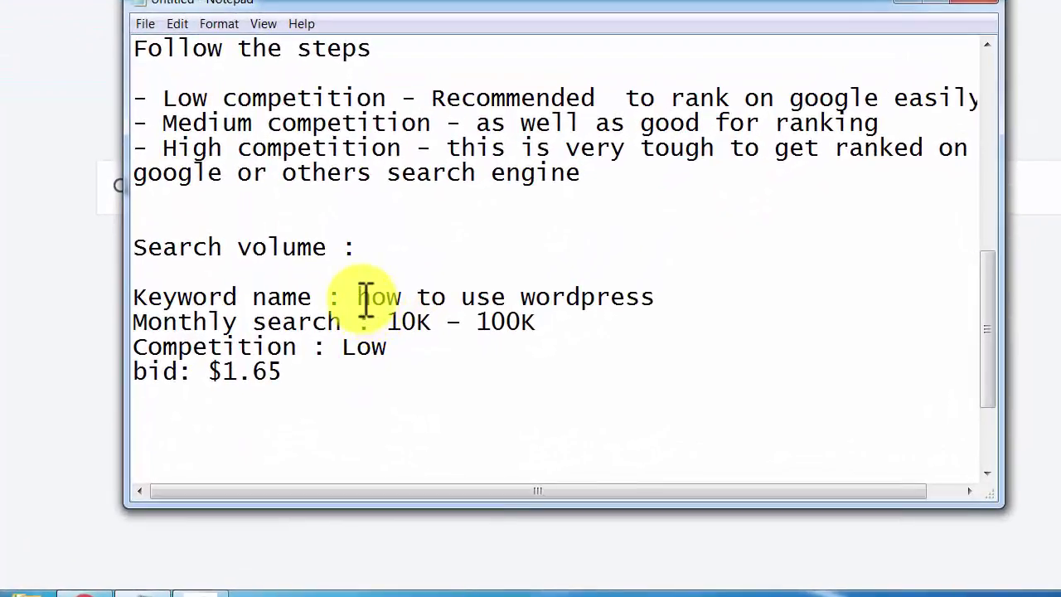
{"action": "left_click_drag", "start_coordinate": [360, 297], "coordinate": [688, 286]}
{"action": "right_click", "coordinate": [637, 299]}
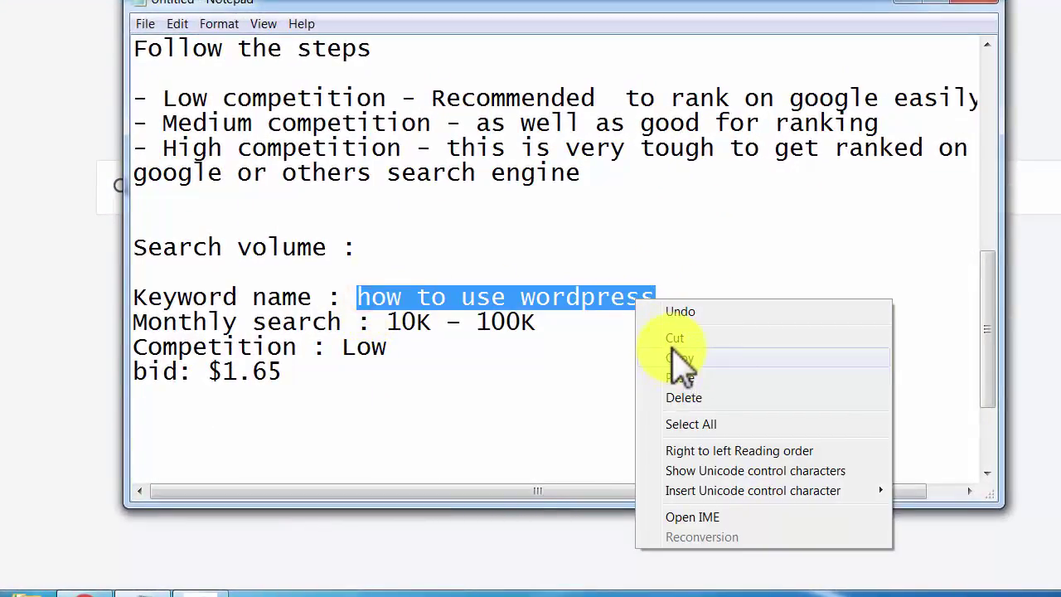
{"action": "left_click", "coordinate": [675, 356]}
{"action": "left_click", "coordinate": [8, 319]}
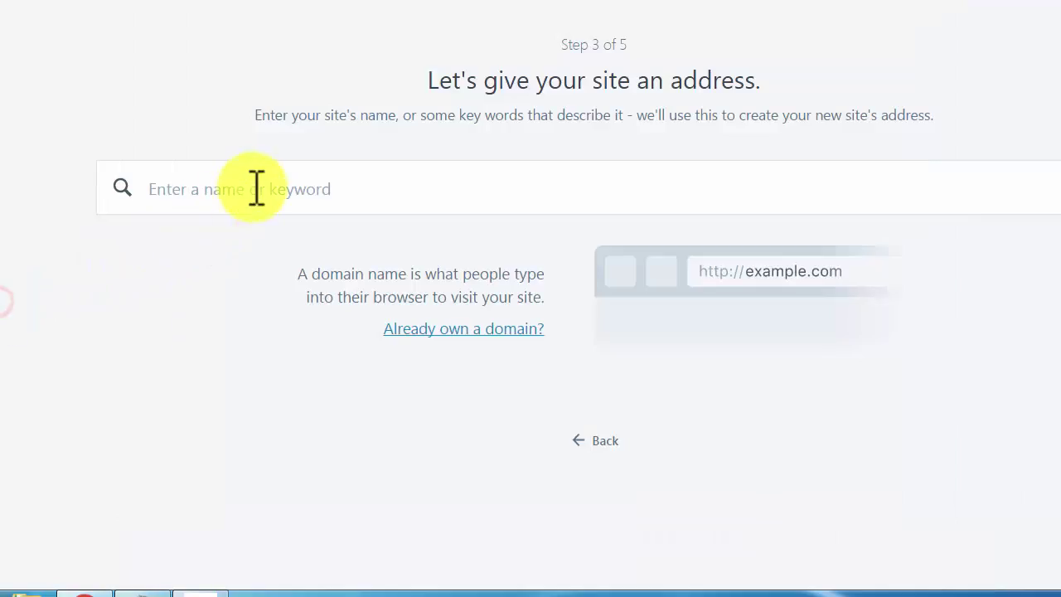
{"action": "key", "text": "ctrl+v"}
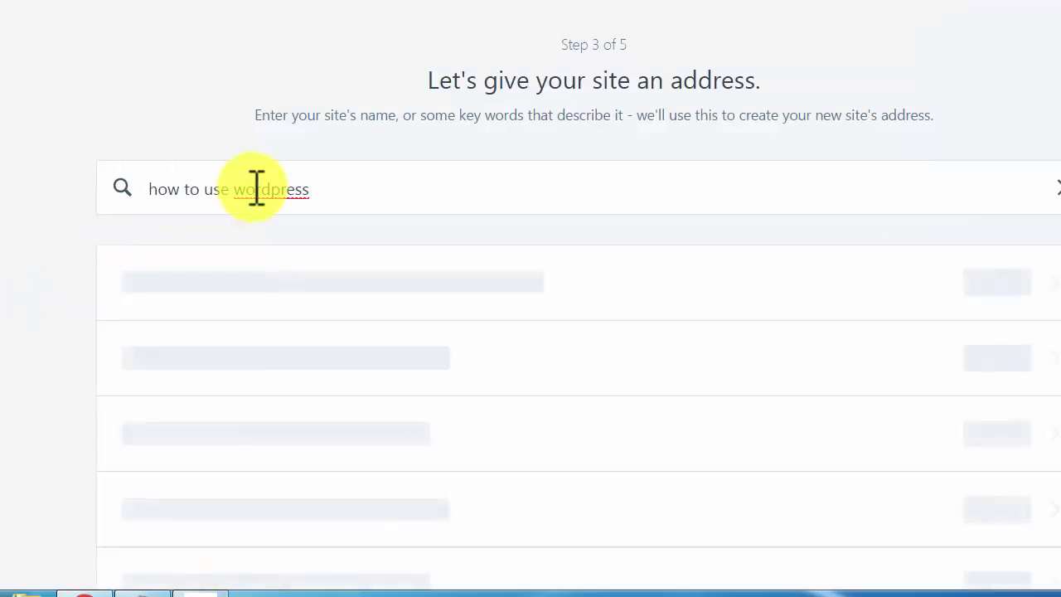
- Remove the spaces so the address search reads "howtousewordpress" and look through the suggested domains
{"action": "left_click", "coordinate": [192, 189]}
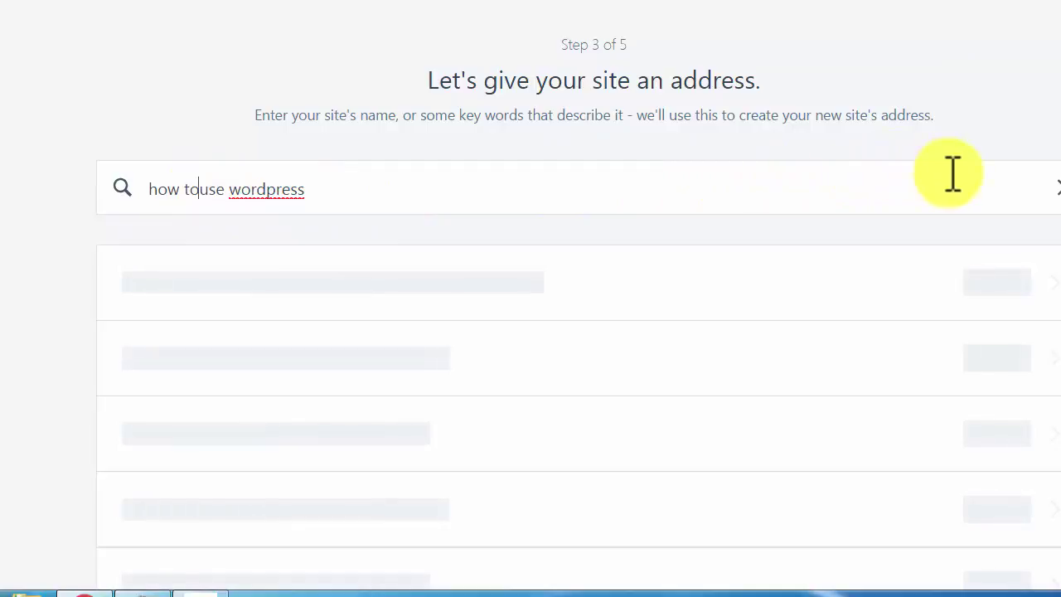
{"action": "left_click", "coordinate": [184, 191]}
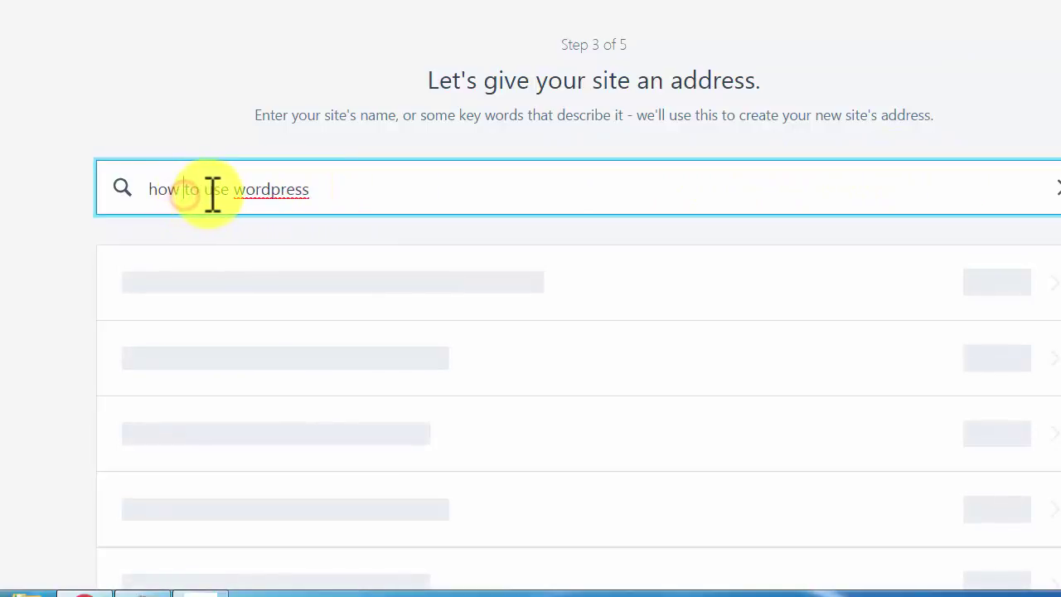
{"action": "key", "text": "BackSpace"}
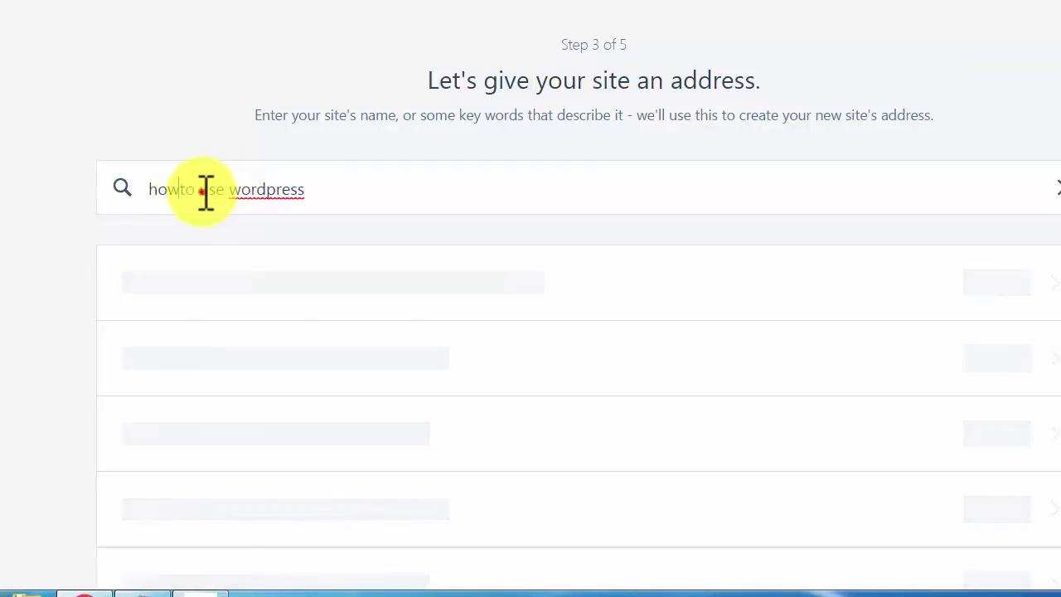
{"action": "left_click", "coordinate": [203, 190]}
{"action": "key", "text": "BackSpace"}
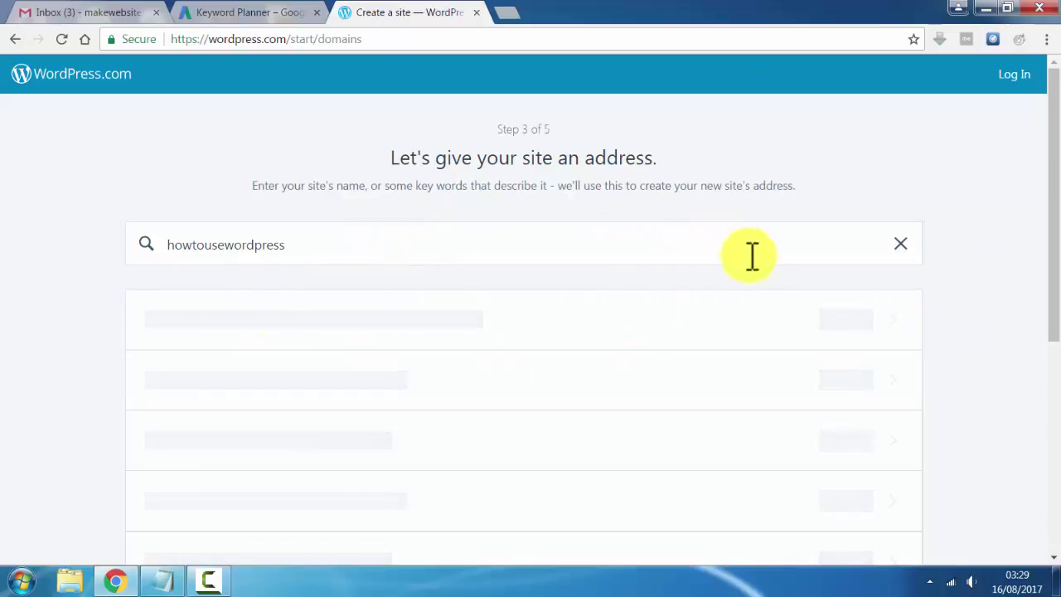
{"action": "scroll", "coordinate": [752, 256], "scroll_direction": "down", "scroll_amount": 2}
{"action": "scroll", "coordinate": [758, 273], "scroll_direction": "up", "scroll_amount": 2}
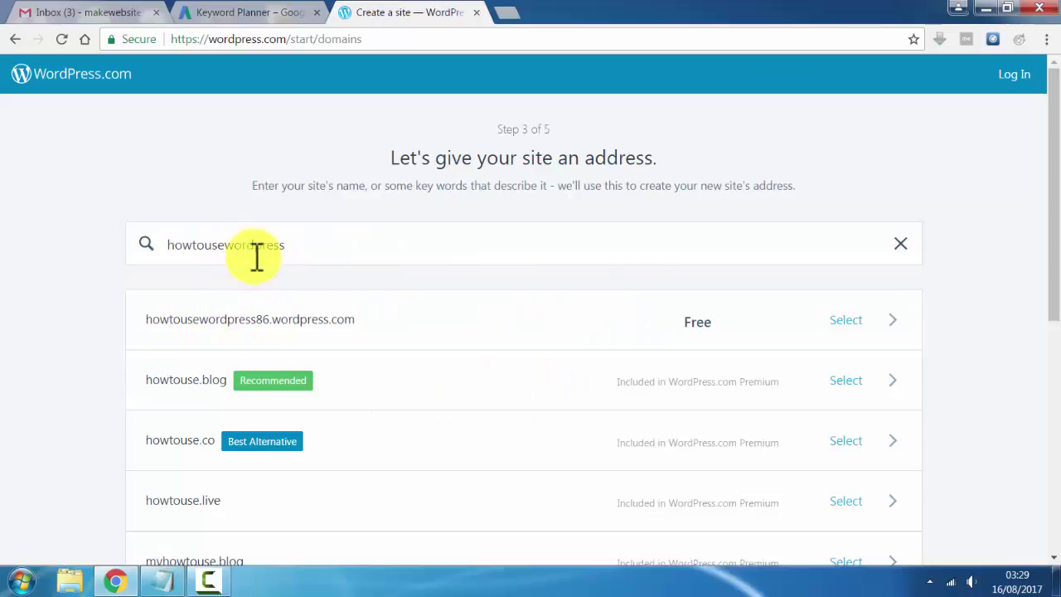
- Change the address search to "howtousewordpress24" and select the free address howtousewordpress24.wordpress.com
{"action": "left_click", "coordinate": [294, 245]}
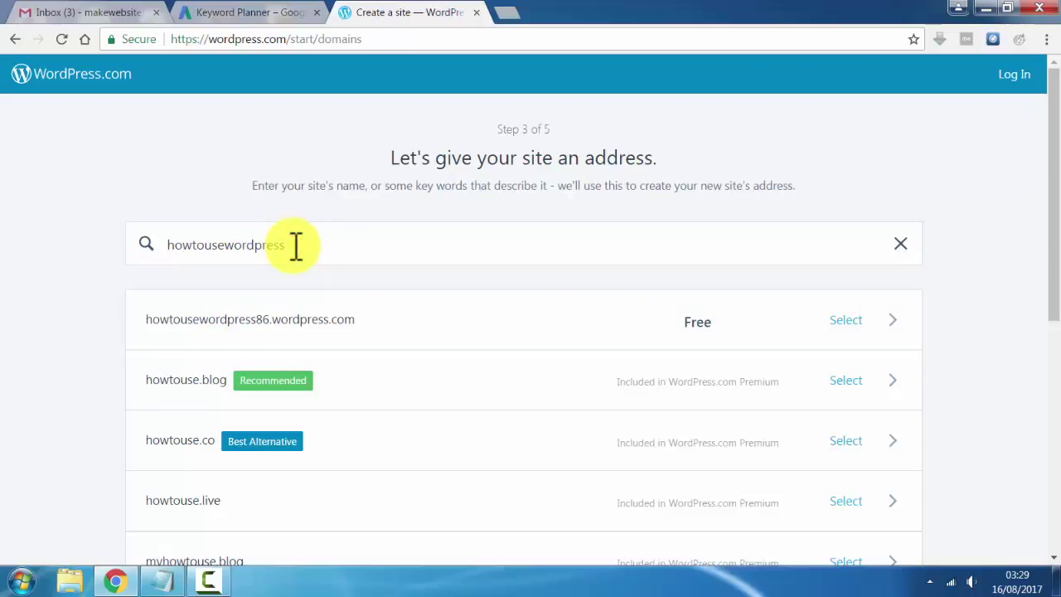
{"action": "type", "text": "24"}
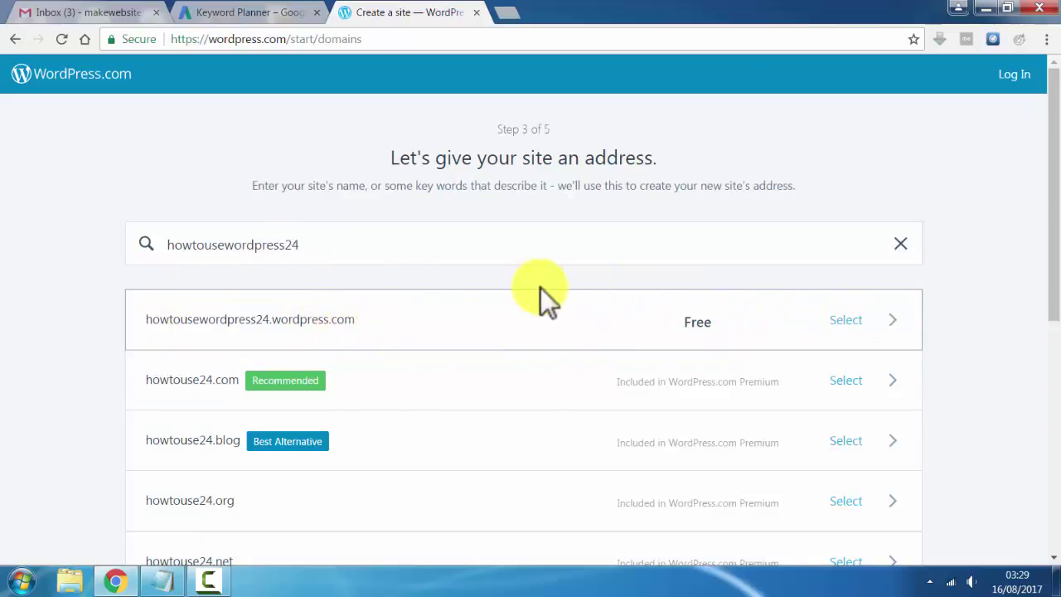
{"action": "scroll", "coordinate": [543, 302], "scroll_direction": "down", "scroll_amount": 3}
{"action": "scroll", "coordinate": [539, 307], "scroll_direction": "up", "scroll_amount": 1}
{"action": "scroll", "coordinate": [536, 297], "scroll_direction": "up", "scroll_amount": 2}
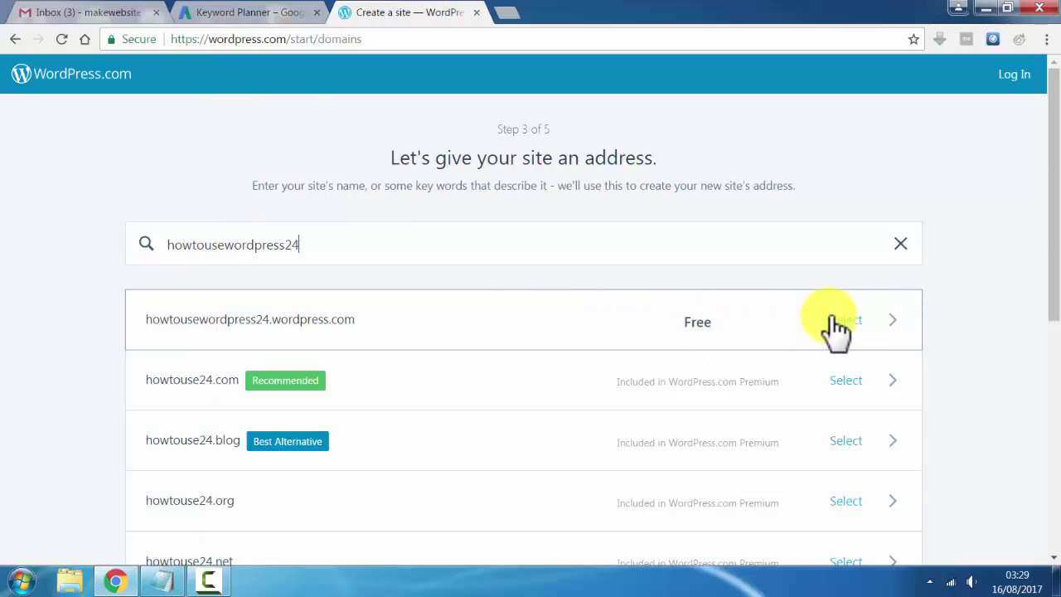
{"action": "left_click", "coordinate": [865, 321]}
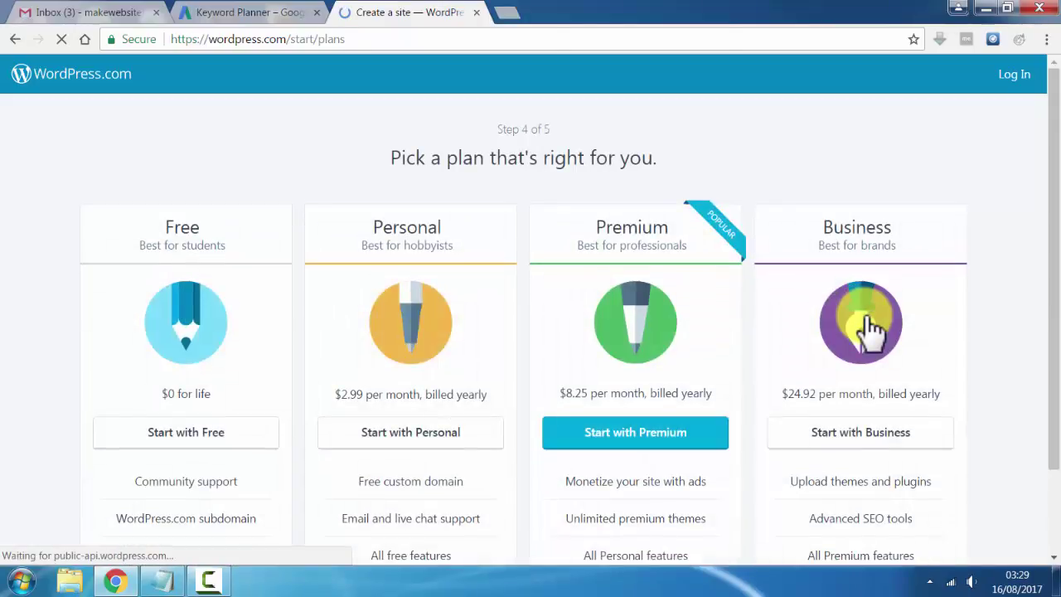
- Compare the Free, Personal, Premium and Business plans and start with the Free plan
{"action": "scroll", "coordinate": [569, 285], "scroll_direction": "down", "scroll_amount": 1}
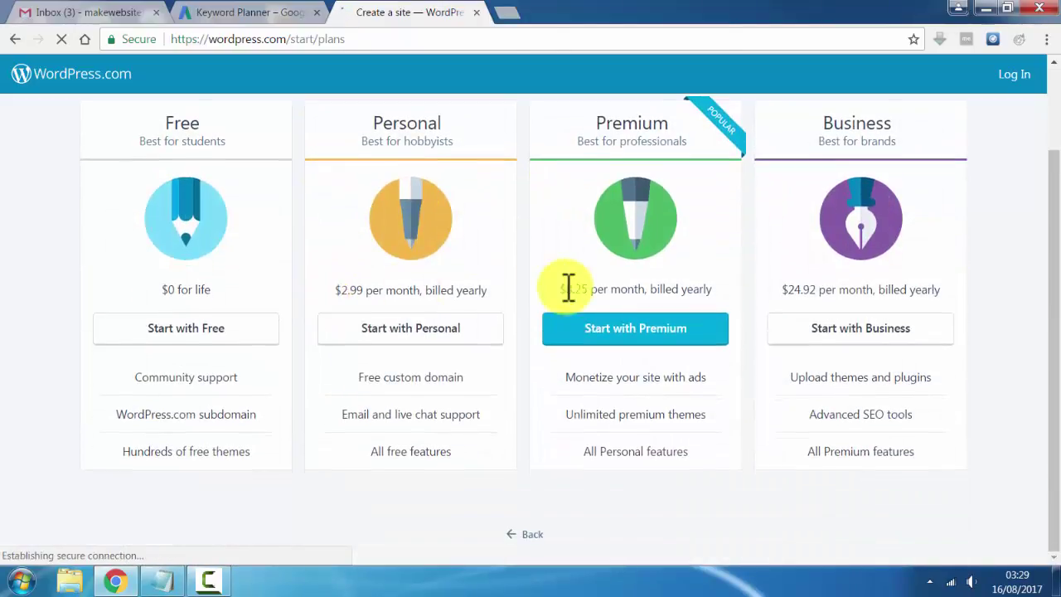
{"action": "scroll", "coordinate": [426, 206], "scroll_direction": "up", "scroll_amount": 1}
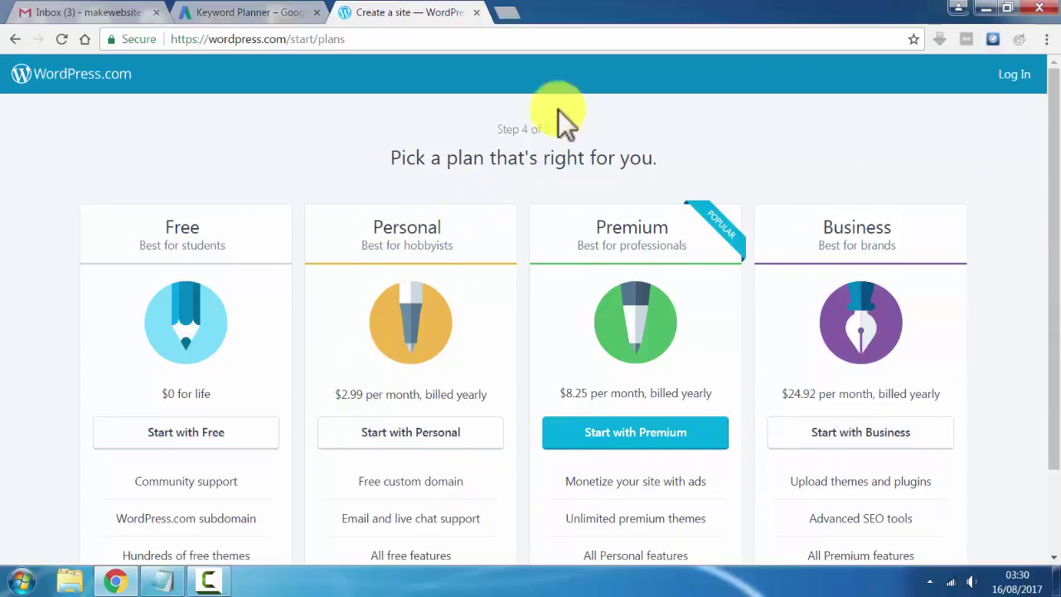
{"action": "scroll", "coordinate": [179, 416], "scroll_direction": "down", "scroll_amount": 2}
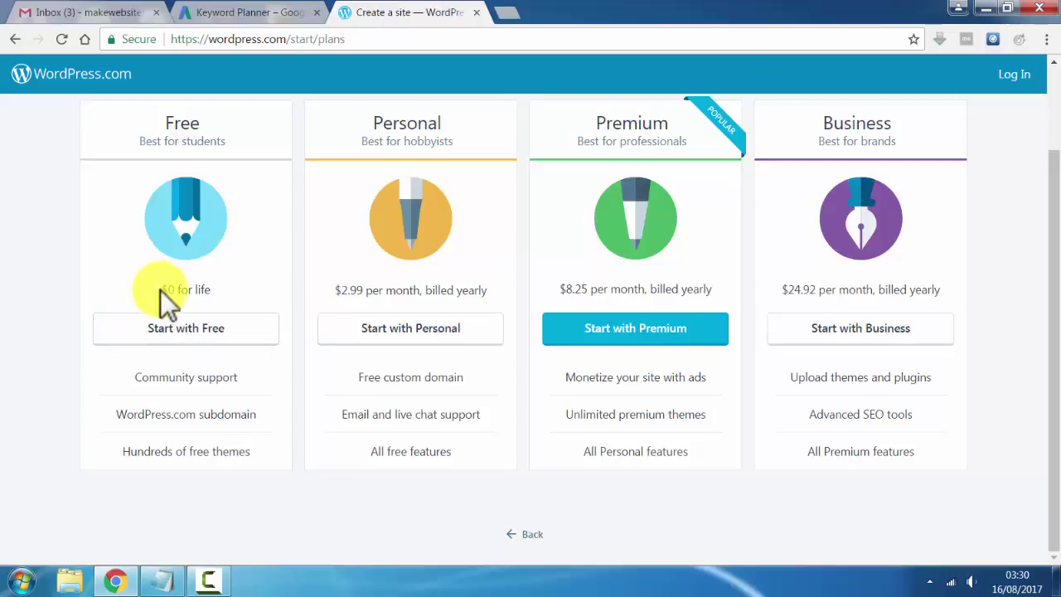
{"action": "left_click_drag", "start_coordinate": [162, 290], "coordinate": [205, 288]}
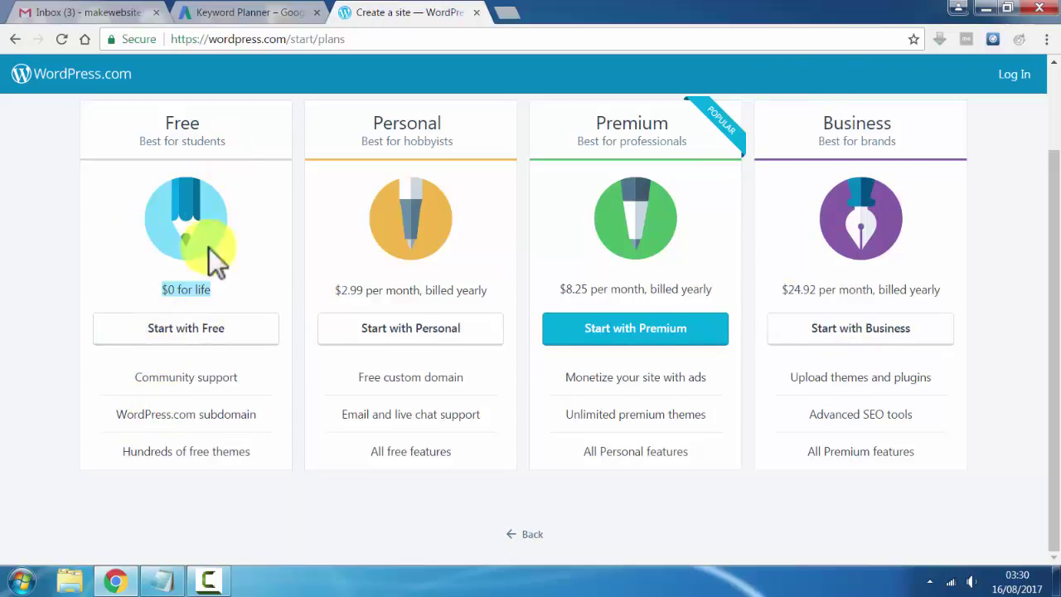
{"action": "left_click", "coordinate": [192, 336]}
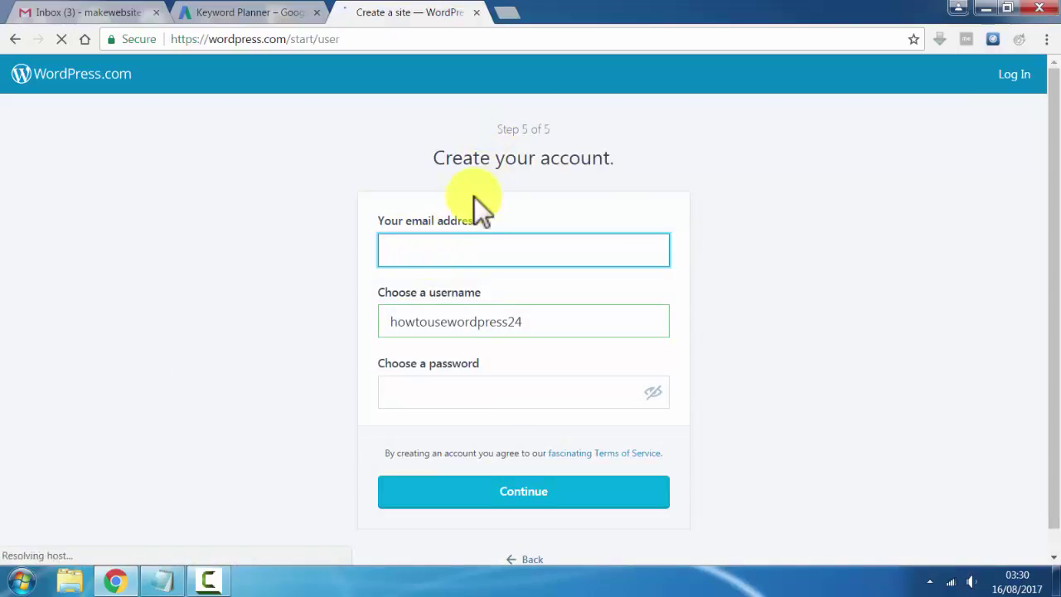
- Copy the Gmail address listed under item 1 of the Notepad notes and paste it as the new account's email address
{"action": "left_click", "coordinate": [158, 578]}
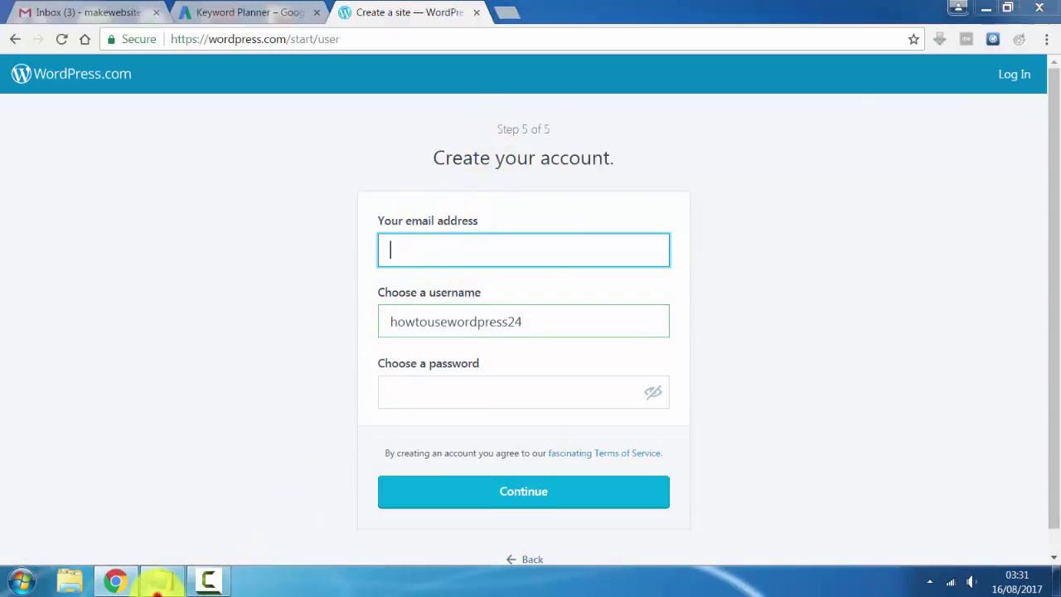
{"action": "scroll", "coordinate": [302, 280], "scroll_direction": "up", "scroll_amount": 6}
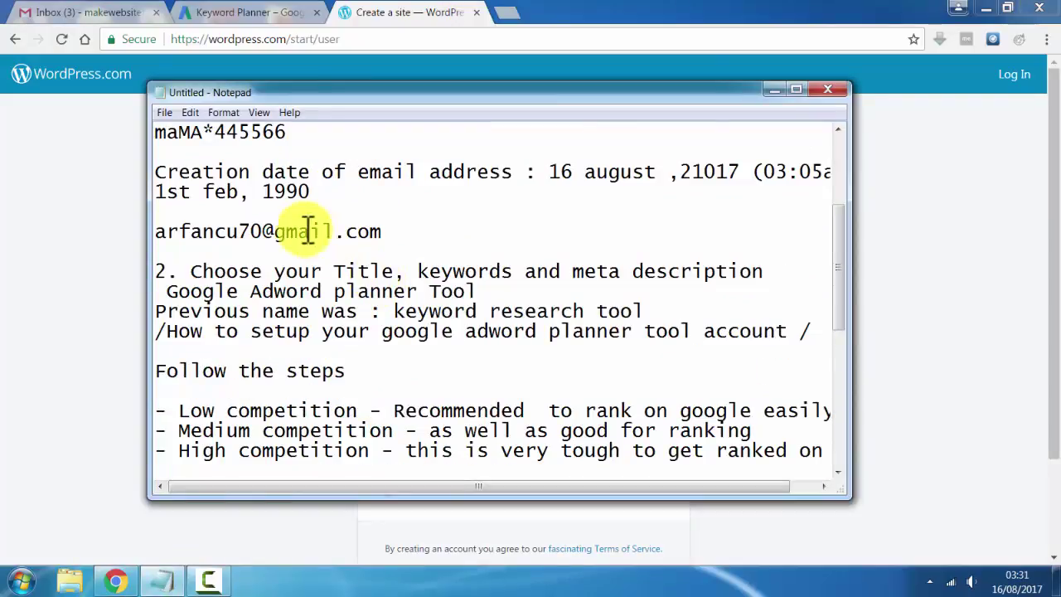
{"action": "scroll", "coordinate": [270, 222], "scroll_direction": "up", "scroll_amount": 1}
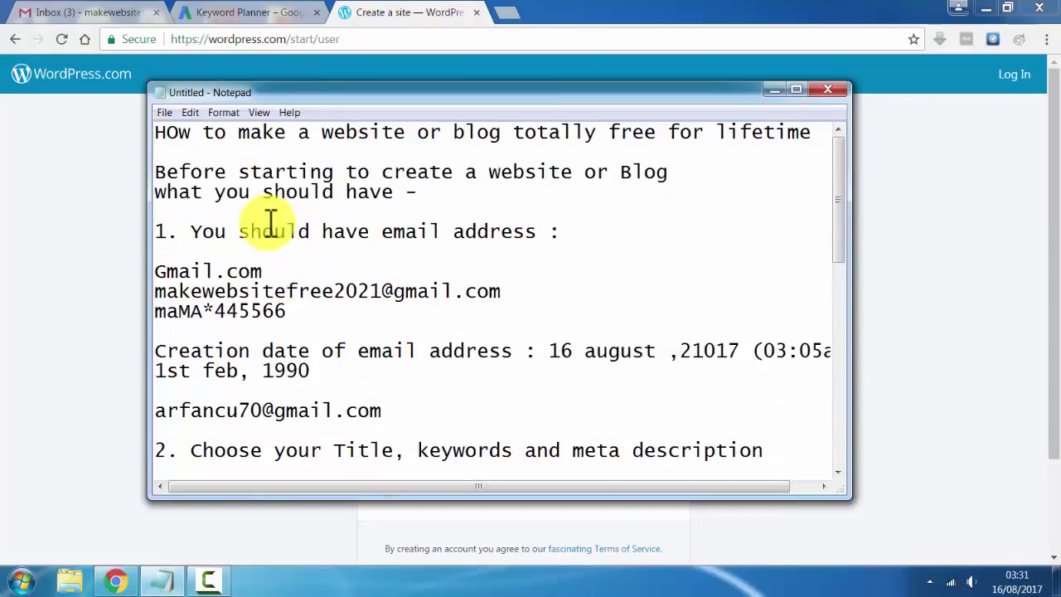
{"action": "double_click", "coordinate": [164, 292]}
{"action": "right_click", "coordinate": [165, 291]}
{"action": "left_click", "coordinate": [194, 340]}
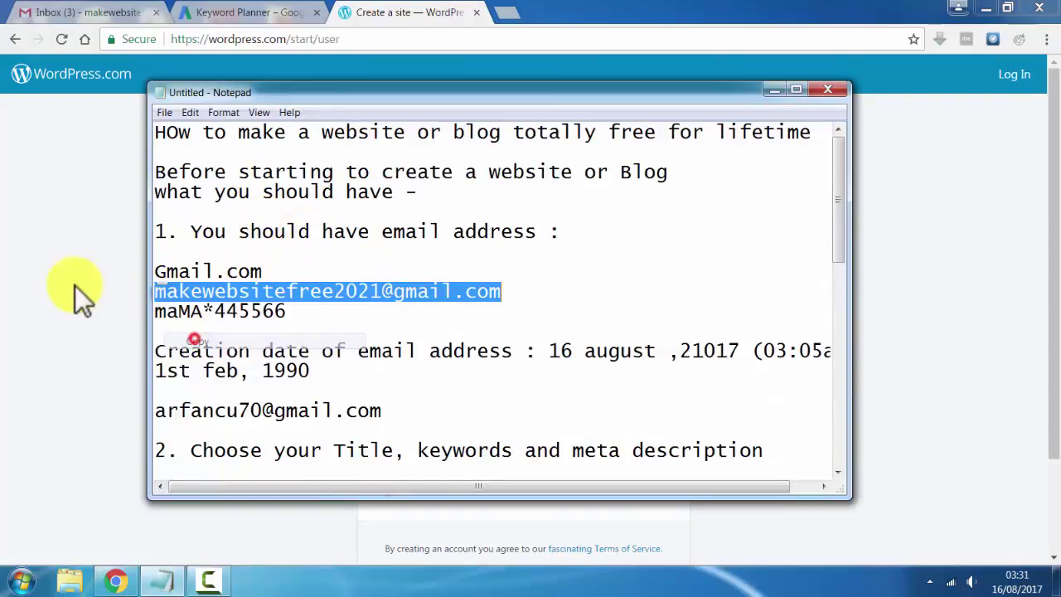
{"action": "left_click", "coordinate": [75, 286]}
{"action": "right_click", "coordinate": [531, 251]}
{"action": "left_click", "coordinate": [555, 348]}
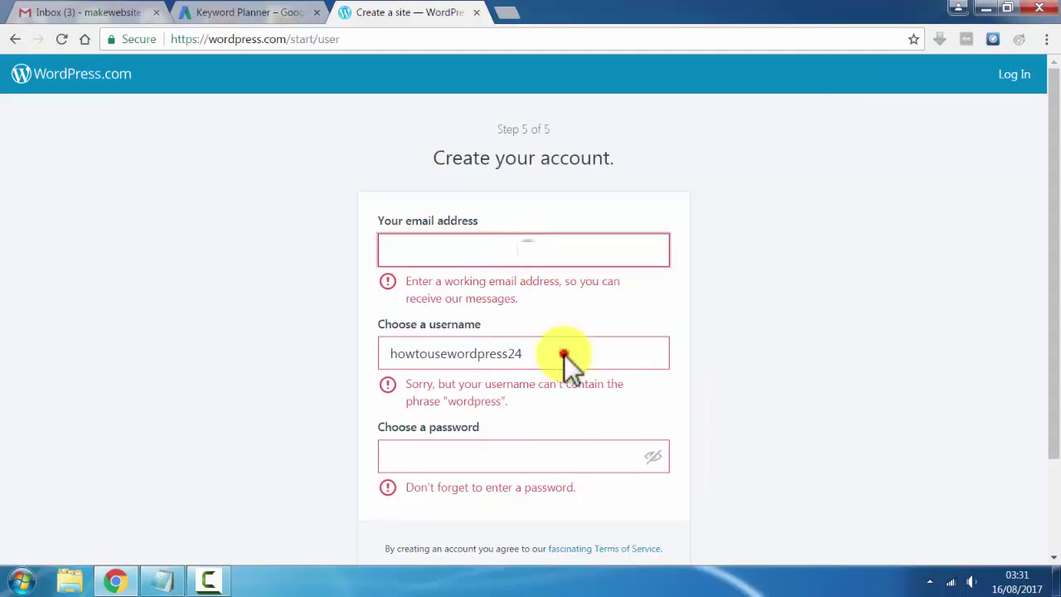
- Copy the password listed under item 1 of the Notepad notes and paste it as the new account's password
{"action": "left_click", "coordinate": [552, 325]}
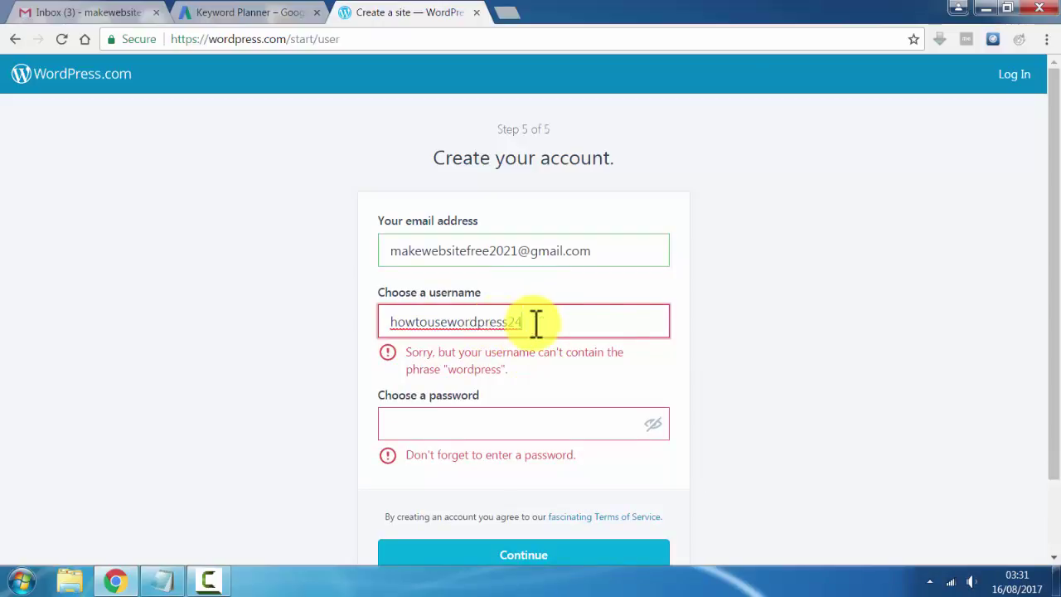
{"action": "left_click", "coordinate": [166, 577]}
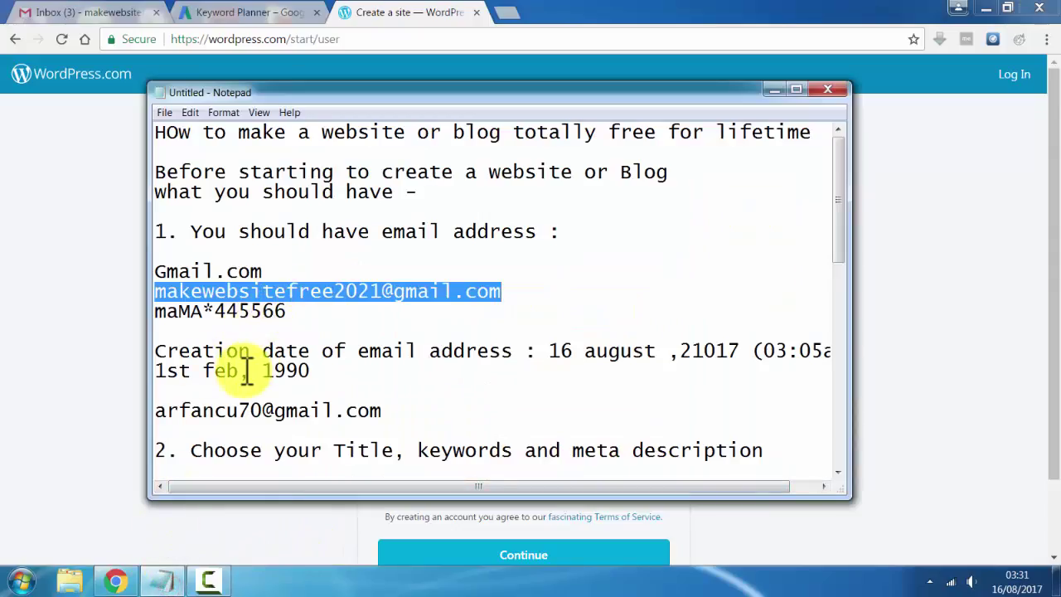
{"action": "double_click", "coordinate": [251, 316]}
{"action": "right_click", "coordinate": [253, 319]}
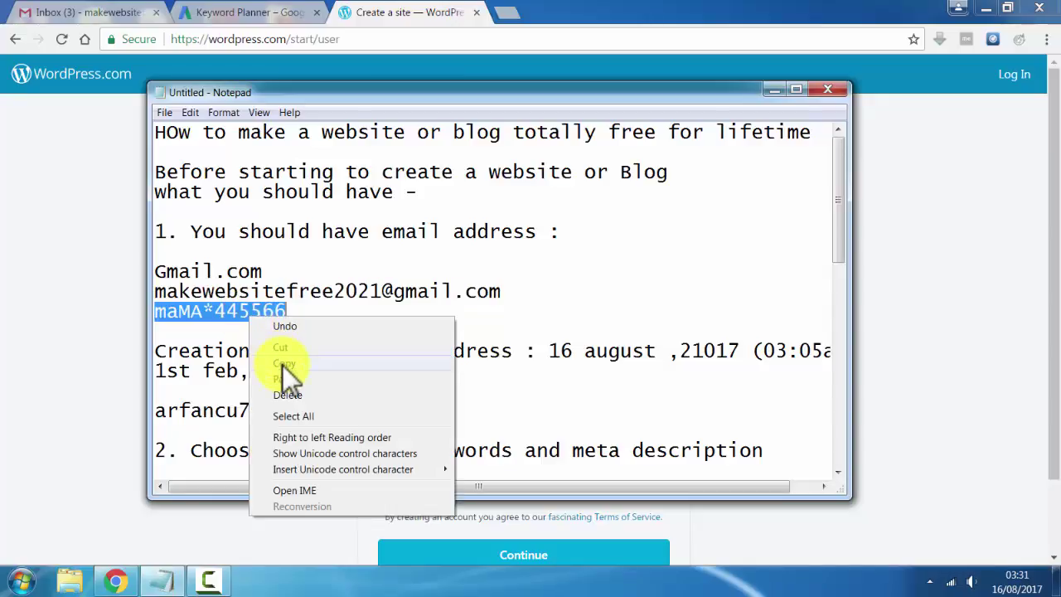
{"action": "left_click", "coordinate": [282, 366]}
{"action": "left_click", "coordinate": [100, 315]}
{"action": "left_click", "coordinate": [457, 428]}
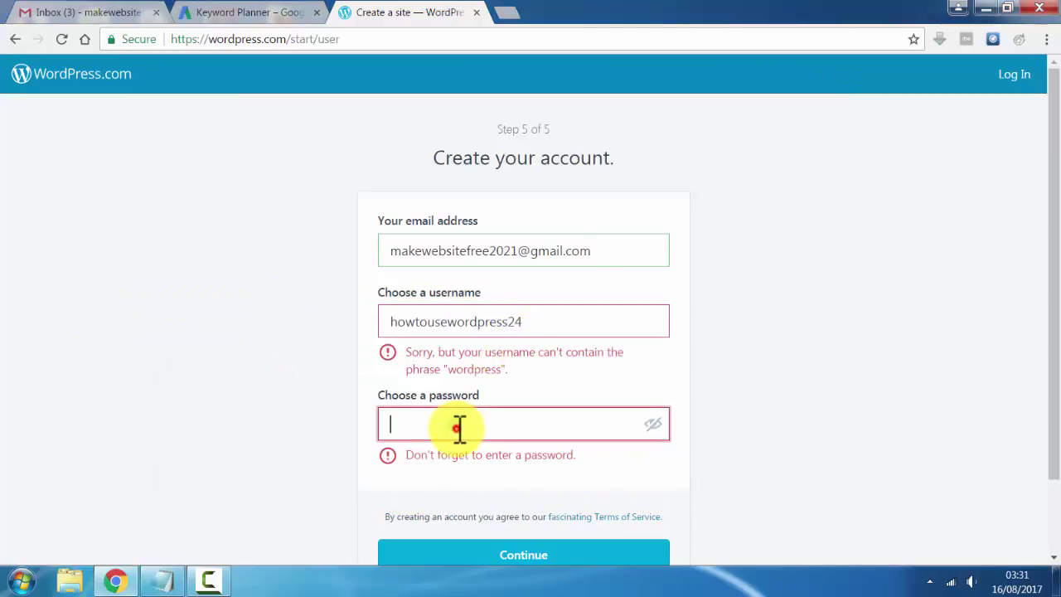
{"action": "right_click", "coordinate": [457, 428]}
{"action": "left_click", "coordinate": [515, 311]}
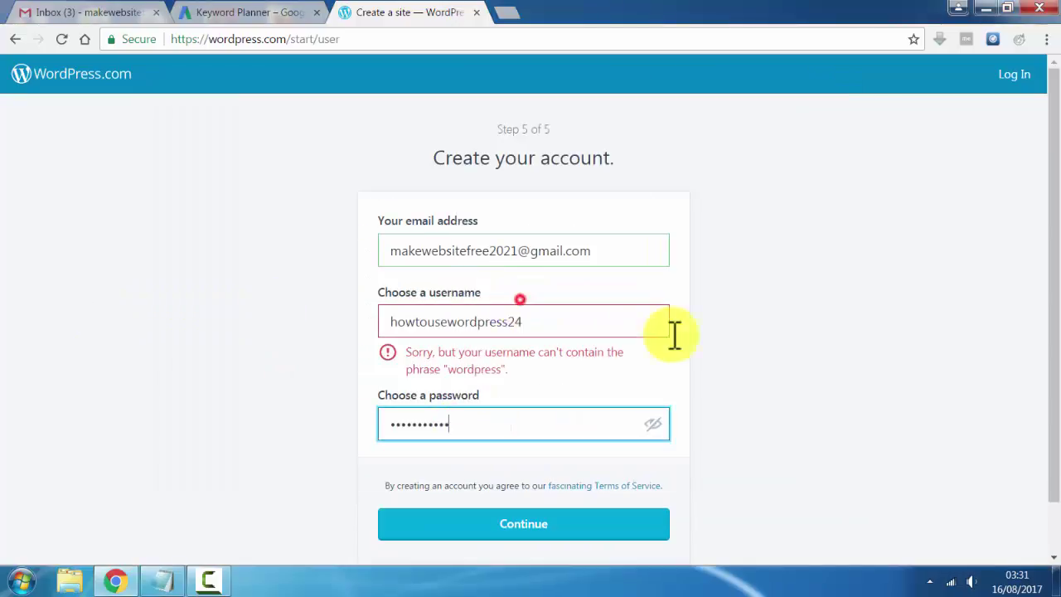
- Replace the username with the part before the @ of the Gmail address, copied from item 1 of the Notepad notes
{"action": "left_click", "coordinate": [568, 332]}
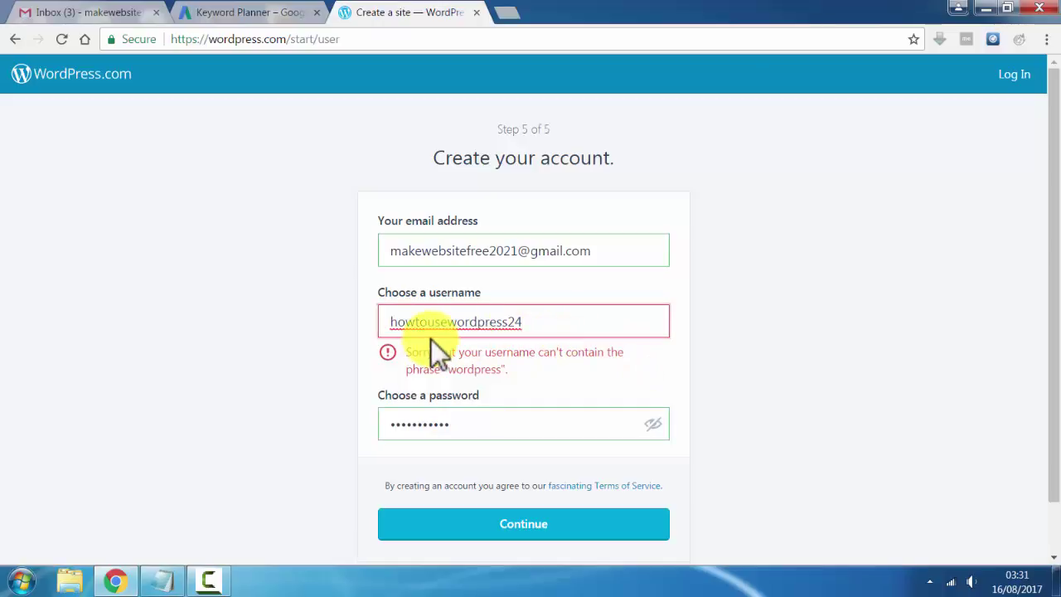
{"action": "left_click", "coordinate": [157, 580]}
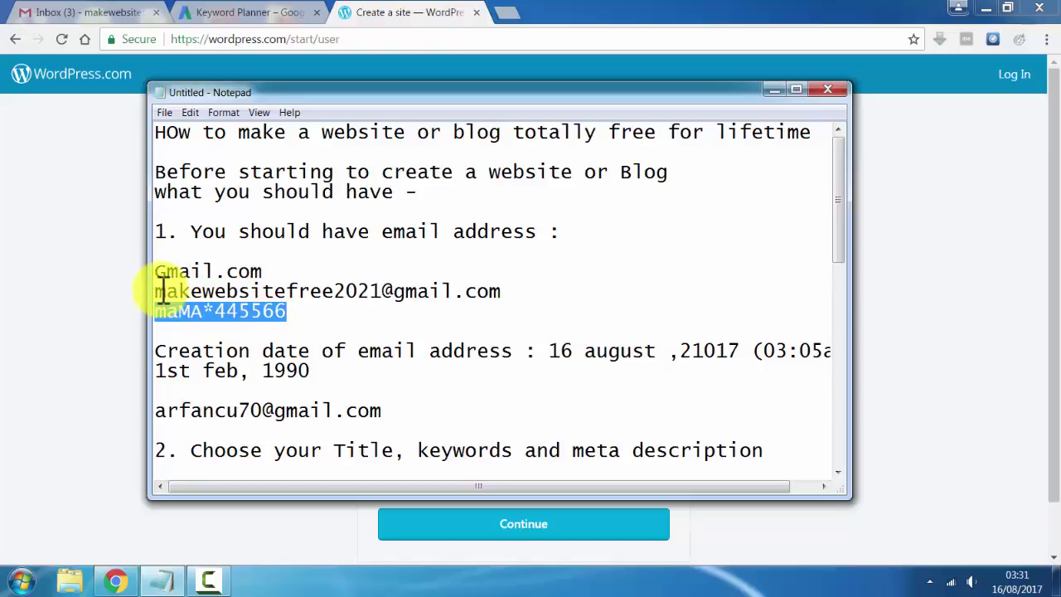
{"action": "left_click_drag", "start_coordinate": [154, 291], "coordinate": [379, 294]}
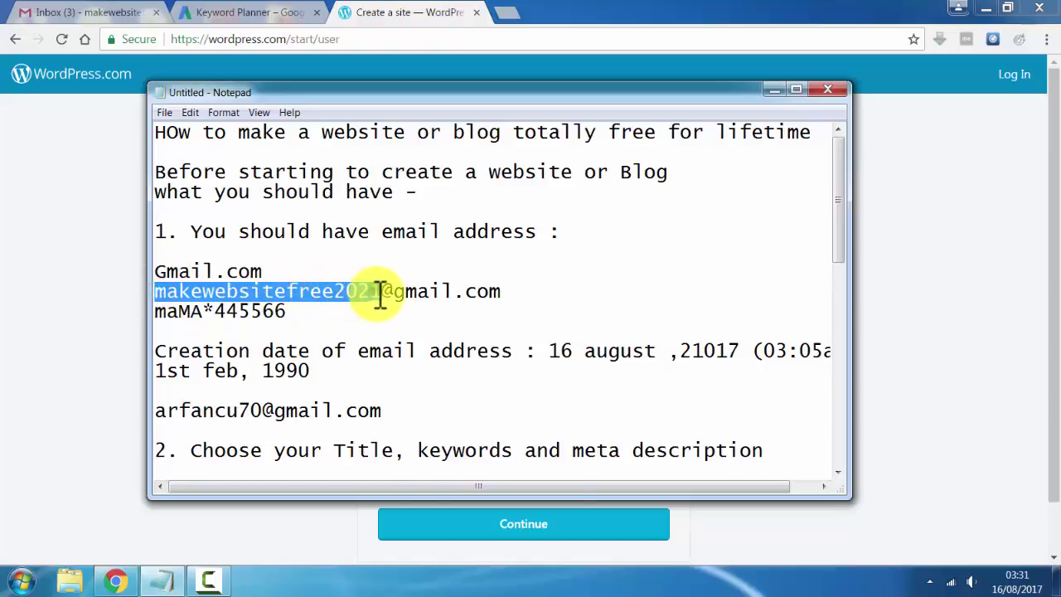
{"action": "right_click", "coordinate": [379, 293]}
{"action": "left_click", "coordinate": [403, 335]}
{"action": "left_click", "coordinate": [77, 289]}
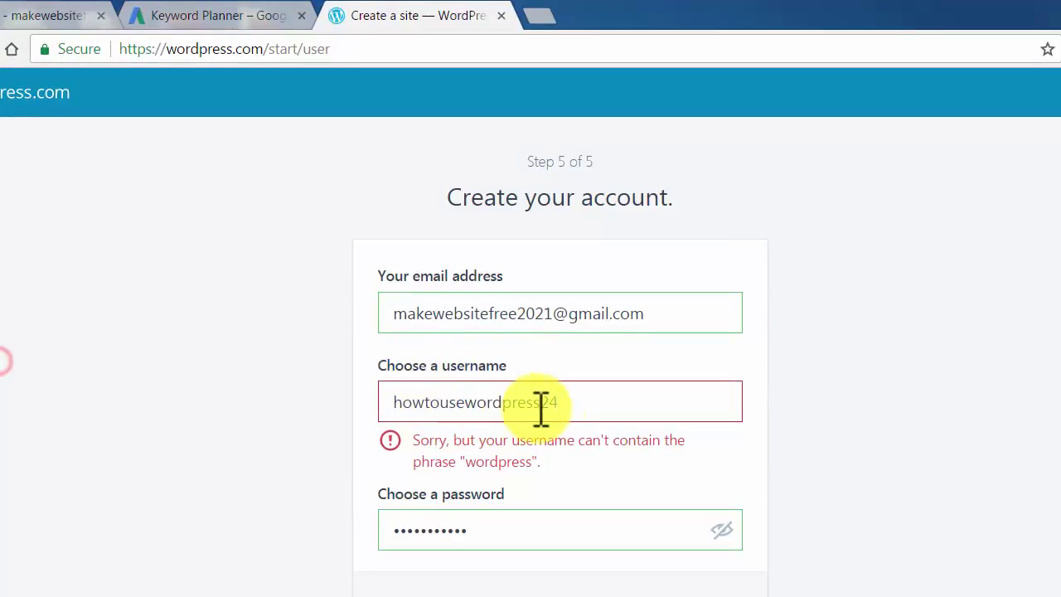
{"action": "left_click_drag", "start_coordinate": [541, 406], "coordinate": [730, 407]}
{"action": "left_click", "coordinate": [410, 403]}
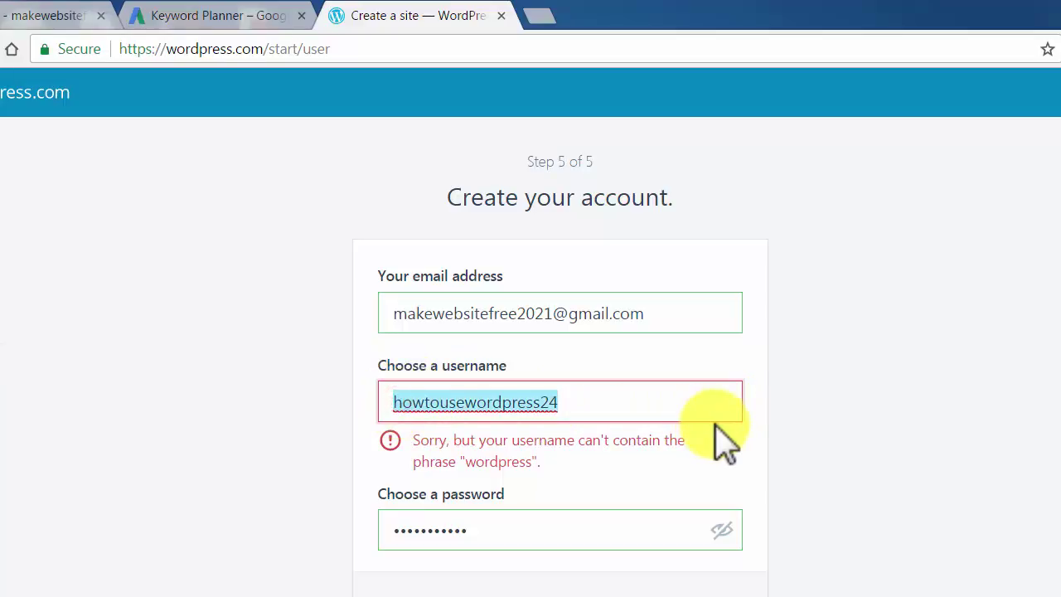
{"action": "key", "text": "ctrl+v"}
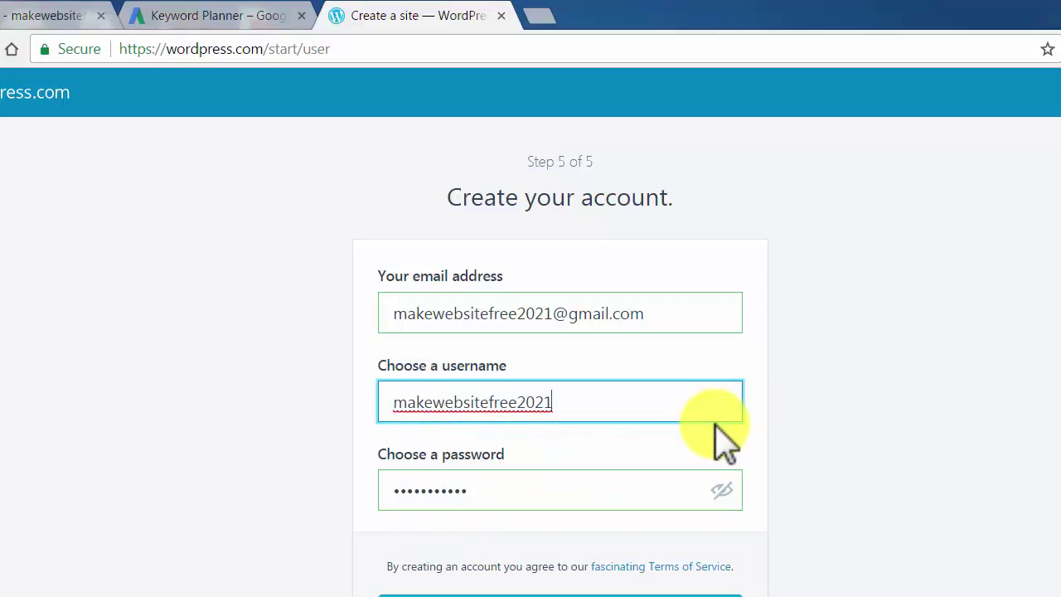
{"action": "left_click", "coordinate": [835, 457]}
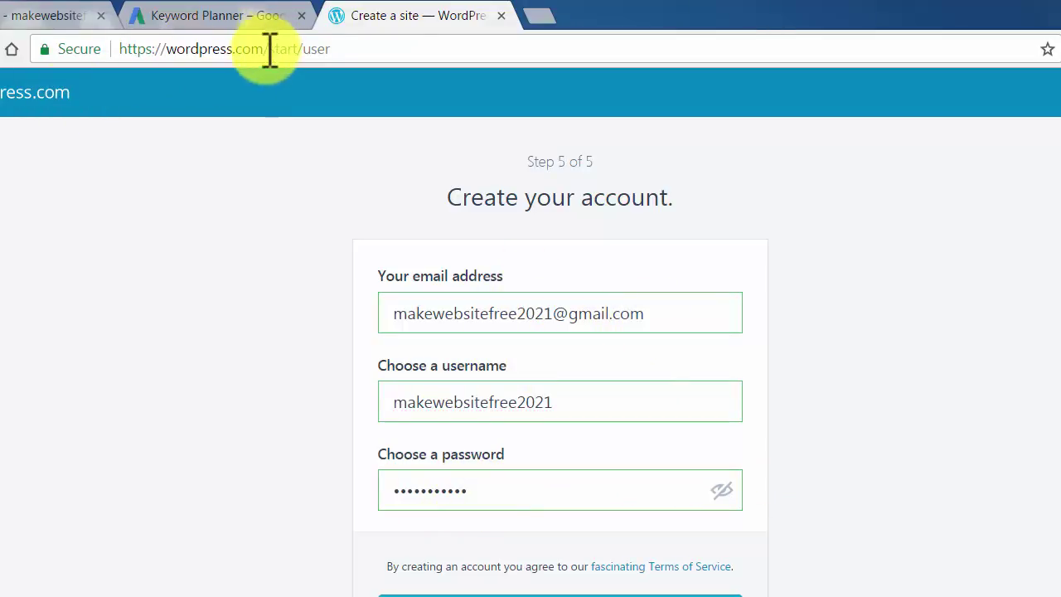
{"action": "left_click_drag", "start_coordinate": [267, 49], "coordinate": [128, 55]}
{"action": "right_click", "coordinate": [131, 52]}
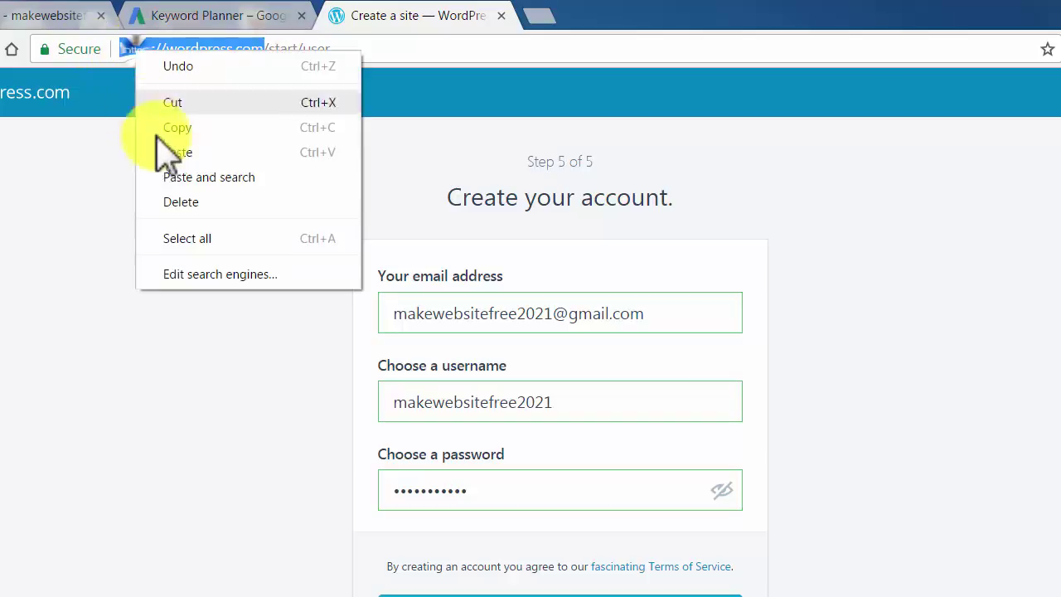
{"action": "left_click", "coordinate": [195, 125]}
- Copy the account's email address from the sign-up form onto a new line below "by using : wordpress.com" in the Notepad notes
{"action": "key", "text": "alt+Tab"}
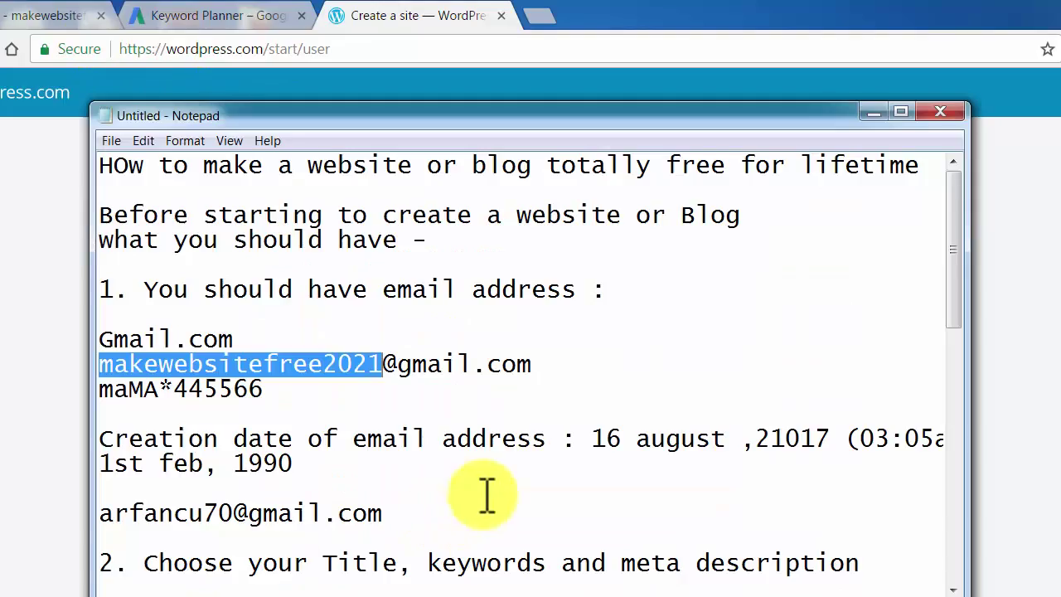
{"action": "scroll", "coordinate": [486, 493], "scroll_direction": "down", "scroll_amount": 10}
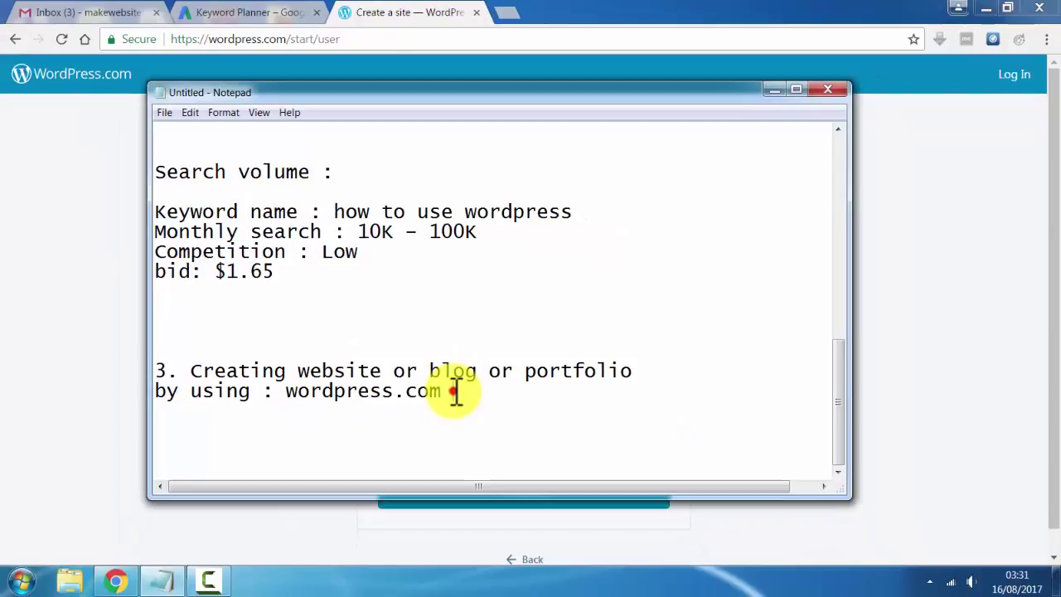
{"action": "left_click", "coordinate": [472, 488]}
{"action": "left_click", "coordinate": [398, 14]}
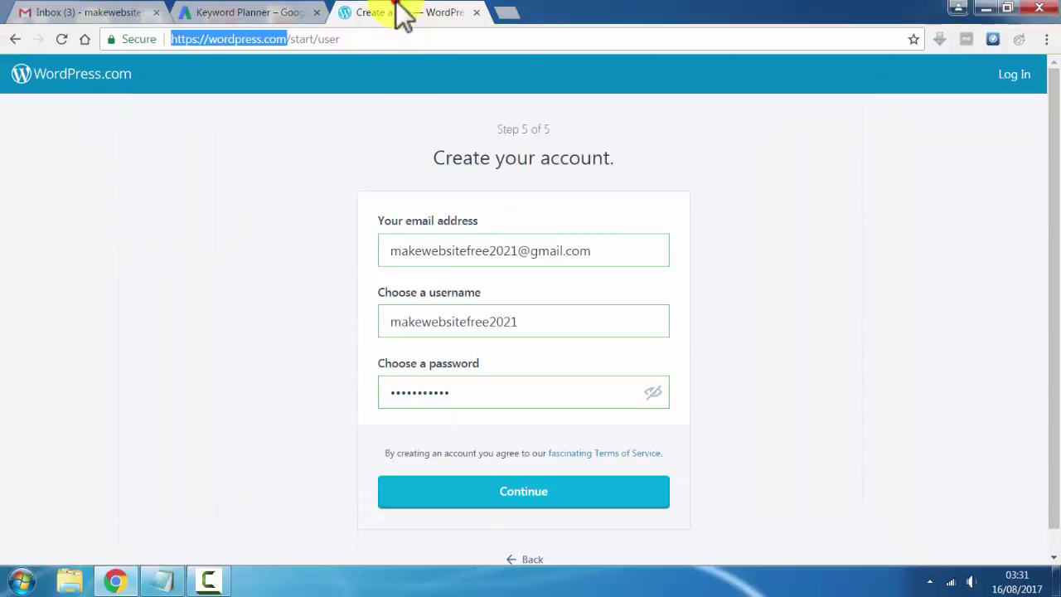
{"action": "left_click_drag", "start_coordinate": [393, 251], "coordinate": [587, 251]}
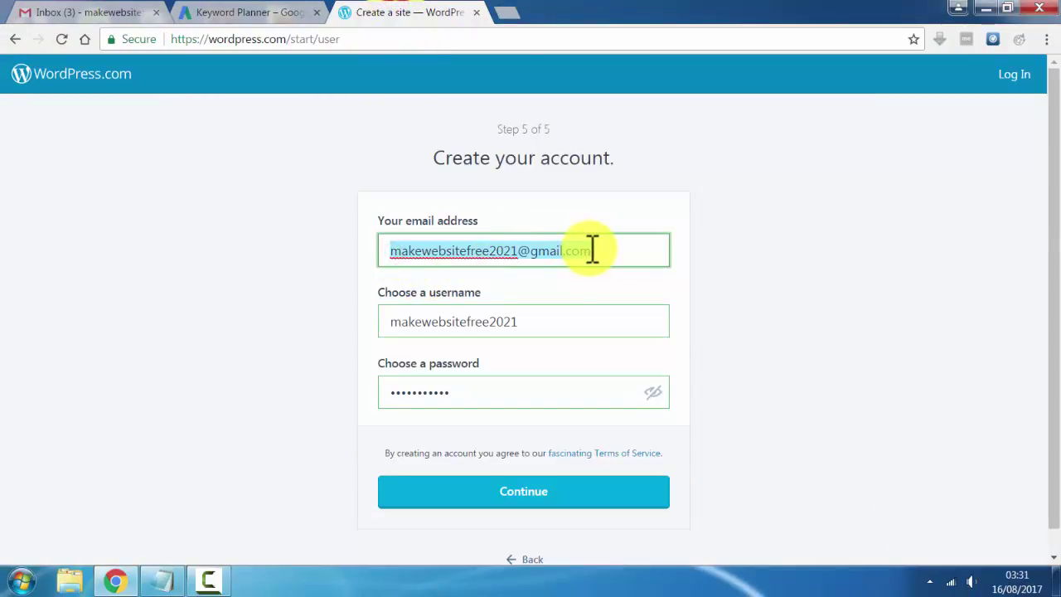
{"action": "left_click", "coordinate": [166, 583]}
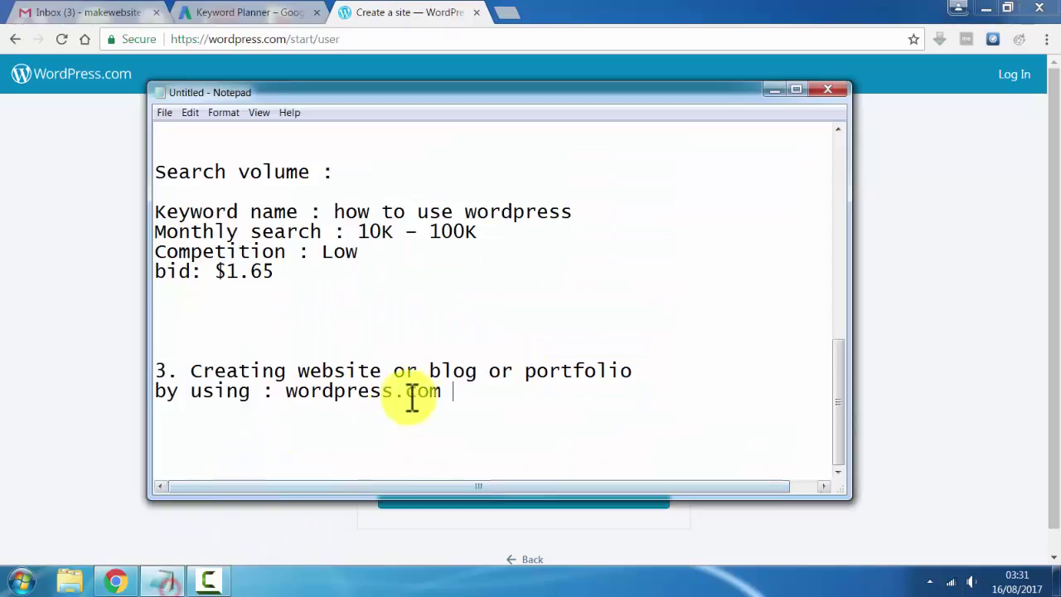
{"action": "key", "text": "Return"}
{"action": "key", "text": "ctrl+v"}
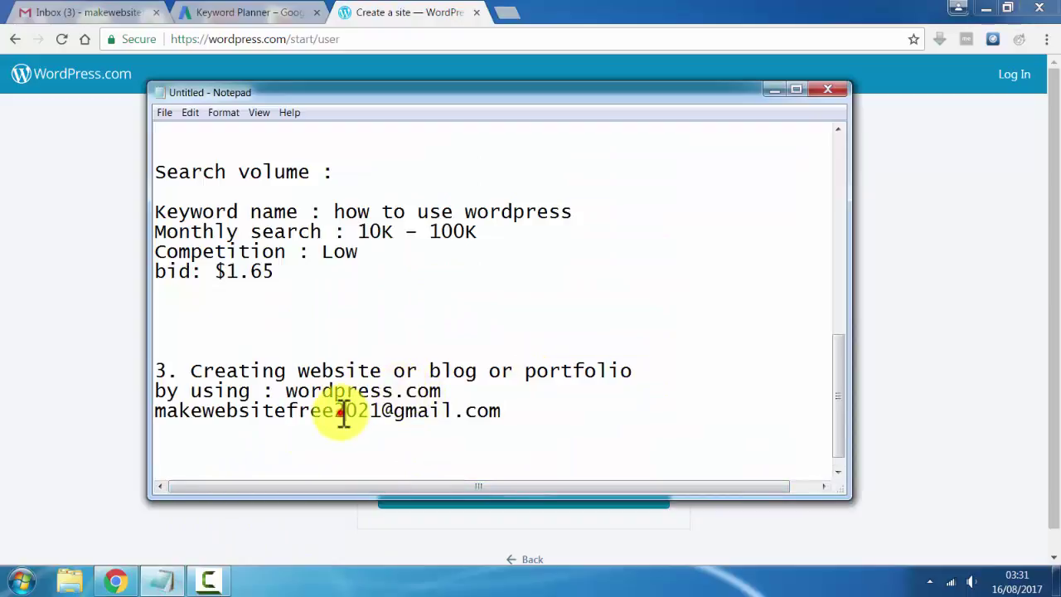
- Add a "un:" line with the account's username below the email address in item 3 of the notes
{"action": "double_click", "coordinate": [379, 403]}
{"action": "left_click_drag", "start_coordinate": [382, 406], "coordinate": [150, 420]}
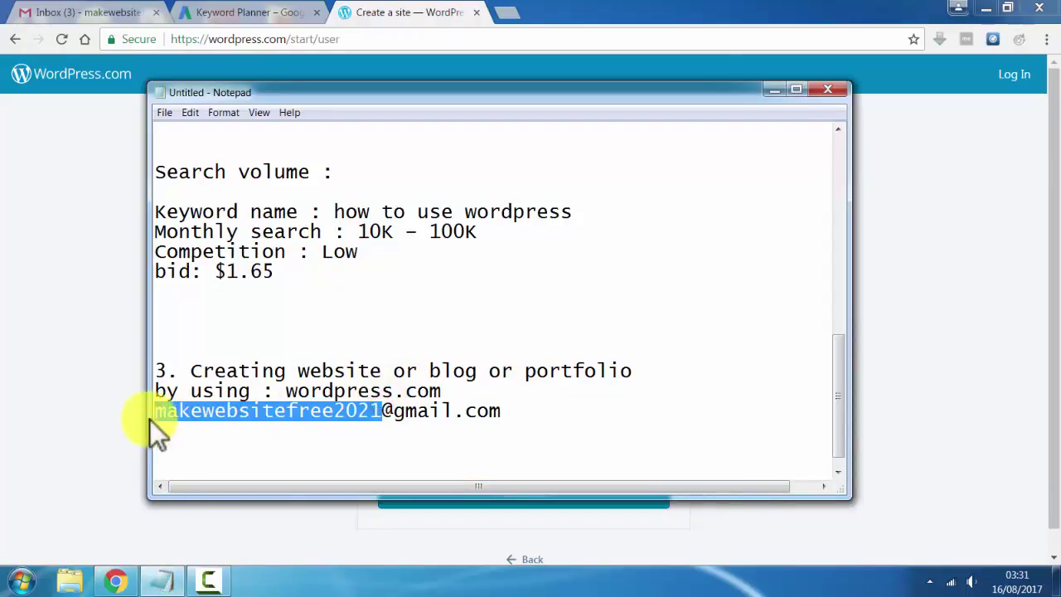
{"action": "left_click", "coordinate": [302, 446]}
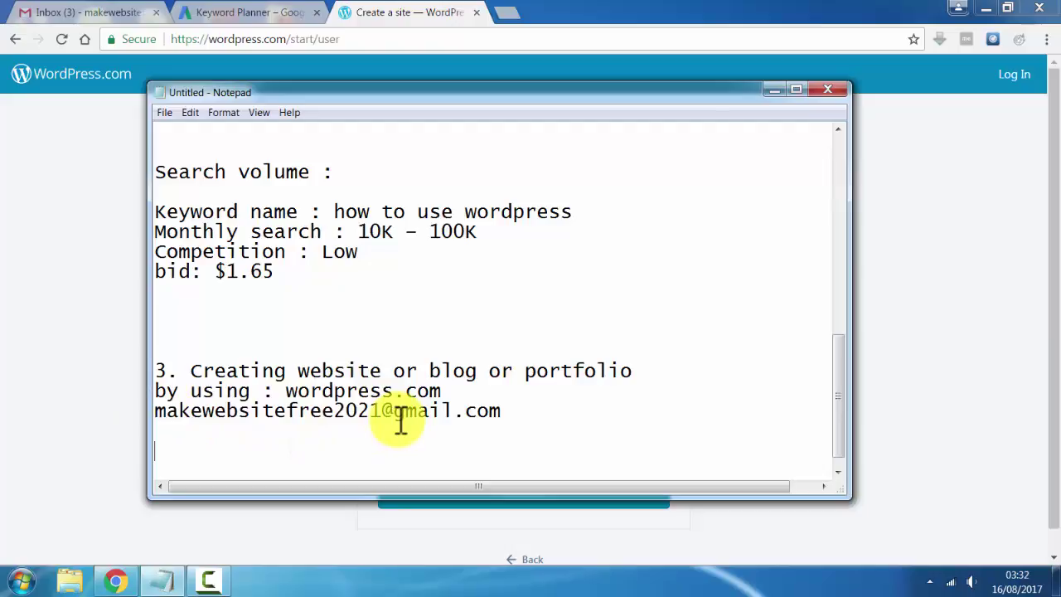
{"action": "type", "text": "un:"}
{"action": "key", "text": "ctrl+v"}
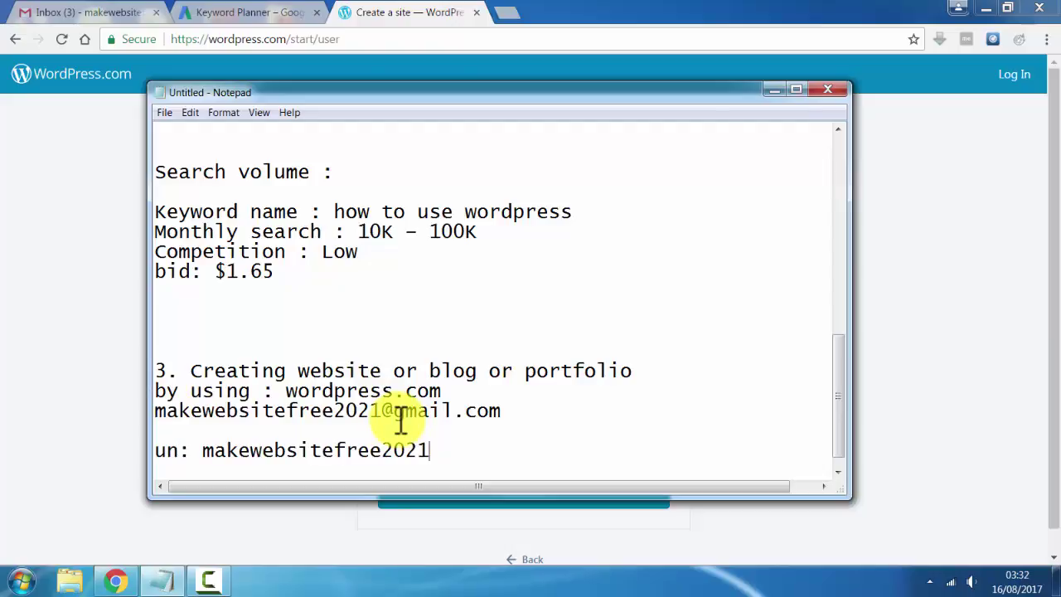
{"action": "key", "text": "Return"}
- Copy the account password from item 1 of the notes and paste it below the "un:" line in item 3
{"action": "left_click", "coordinate": [397, 15]}
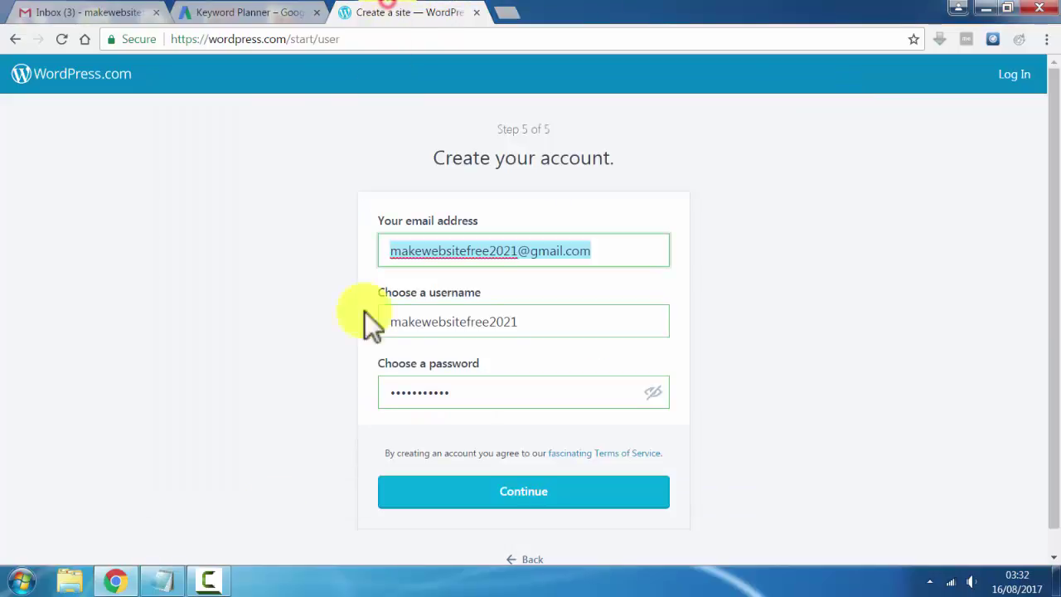
{"action": "left_click", "coordinate": [158, 580]}
{"action": "scroll", "coordinate": [277, 403], "scroll_direction": "up", "scroll_amount": 5}
{"action": "scroll", "coordinate": [277, 403], "scroll_direction": "up", "scroll_amount": 2}
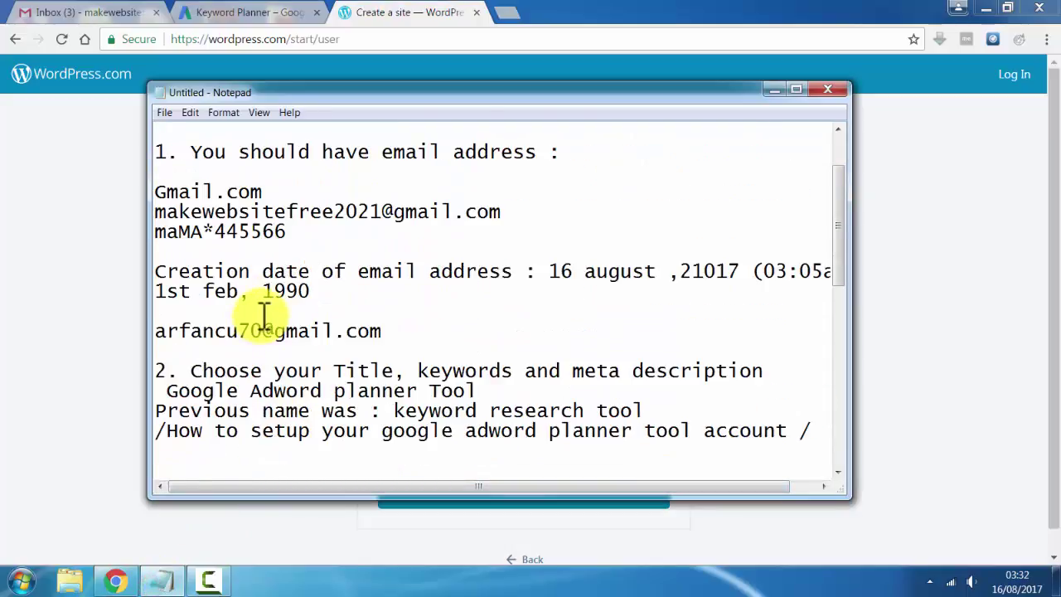
{"action": "double_click", "coordinate": [249, 237]}
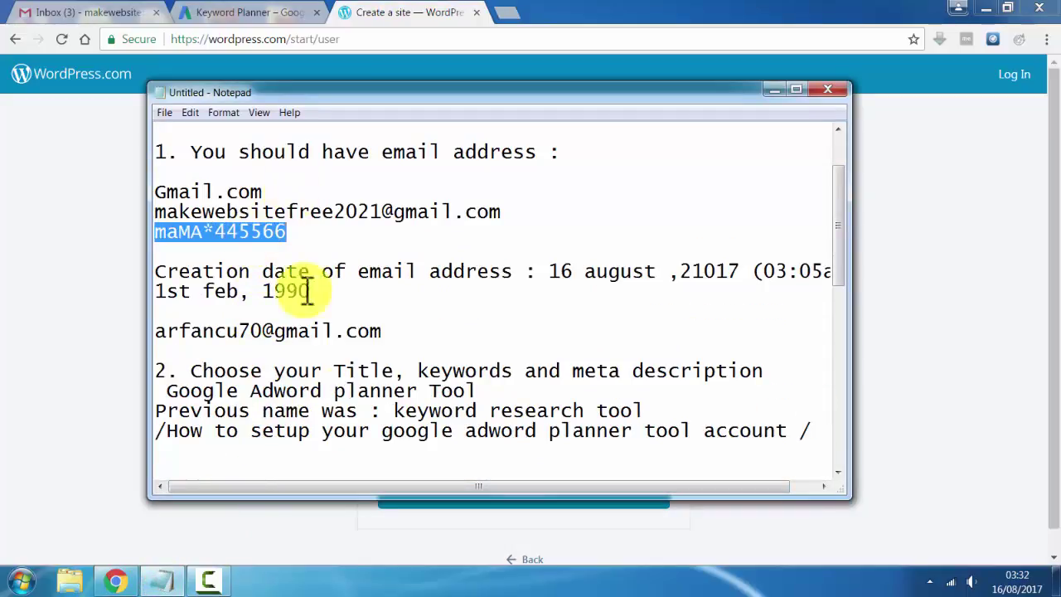
{"action": "scroll", "coordinate": [379, 362], "scroll_direction": "down", "scroll_amount": 8}
{"action": "key", "text": "ctrl+v"}
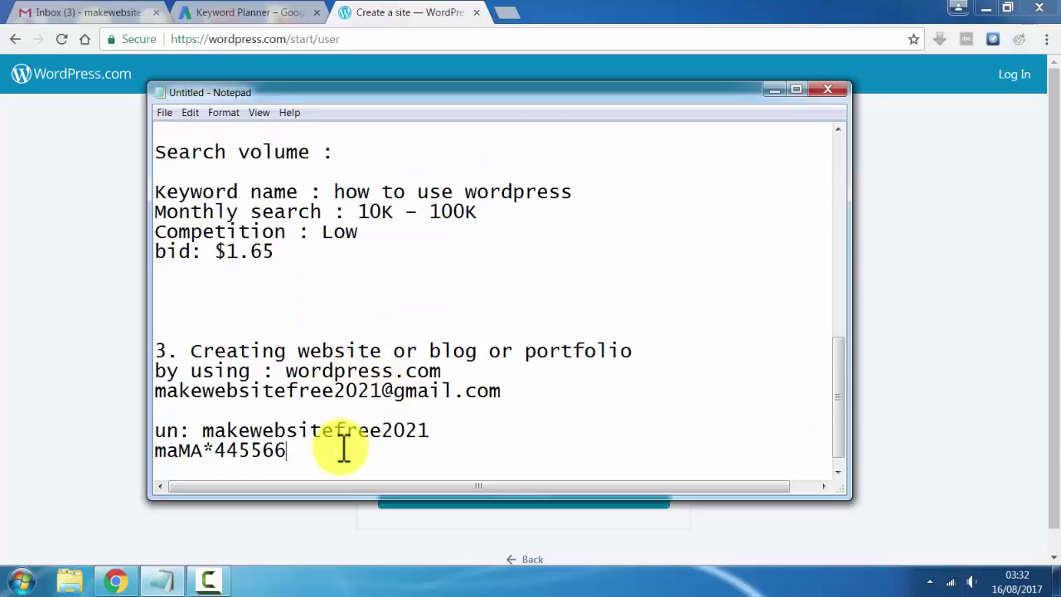
- Submit the WordPress.com account form and open the activation email from WordPress.com in the Gmail inbox
{"action": "left_click", "coordinate": [406, 11]}
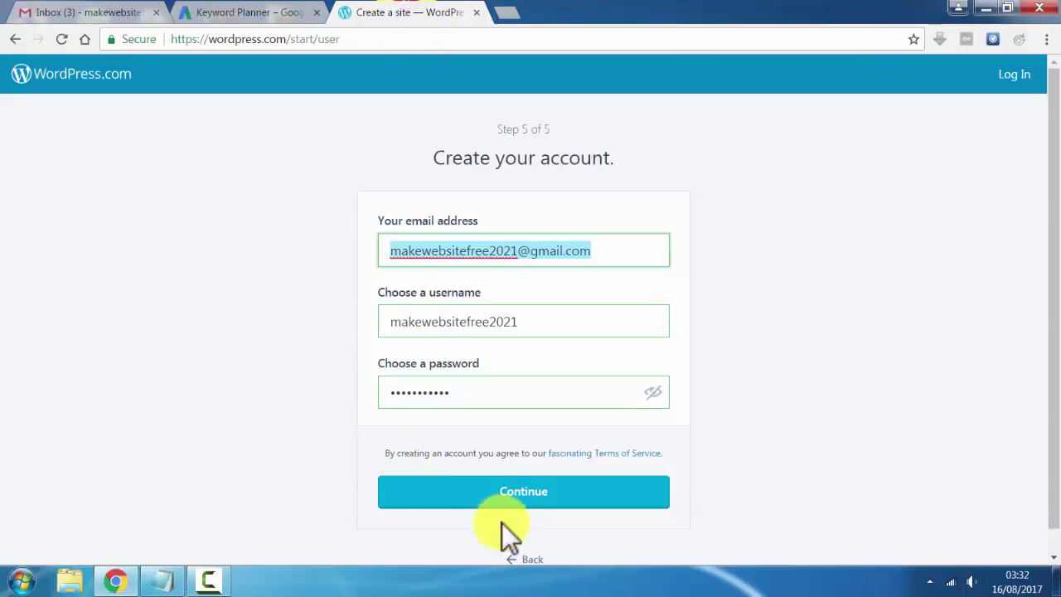
{"action": "left_click", "coordinate": [514, 491]}
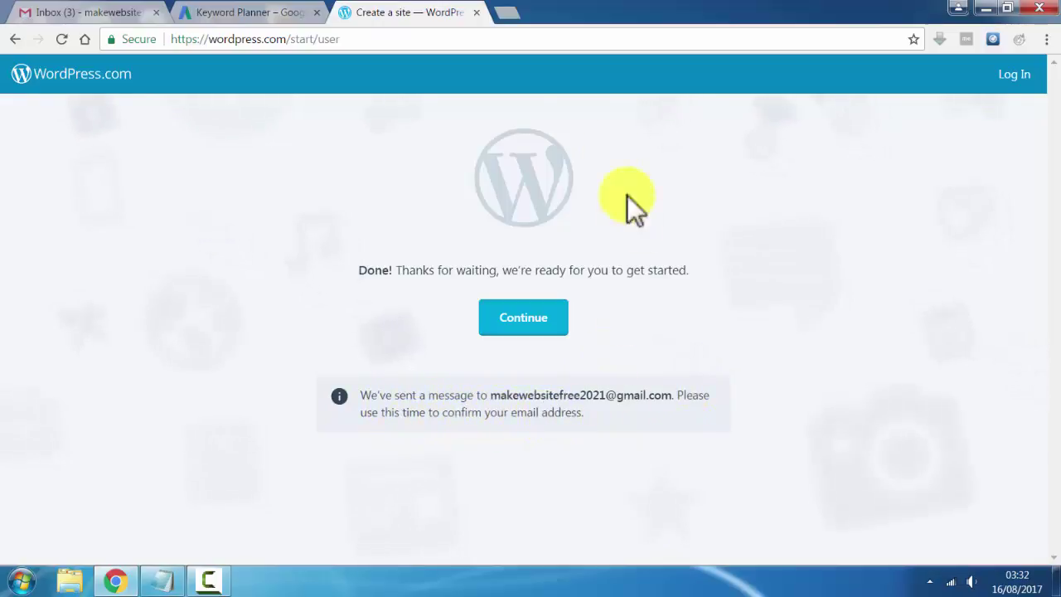
{"action": "left_click", "coordinate": [108, 15]}
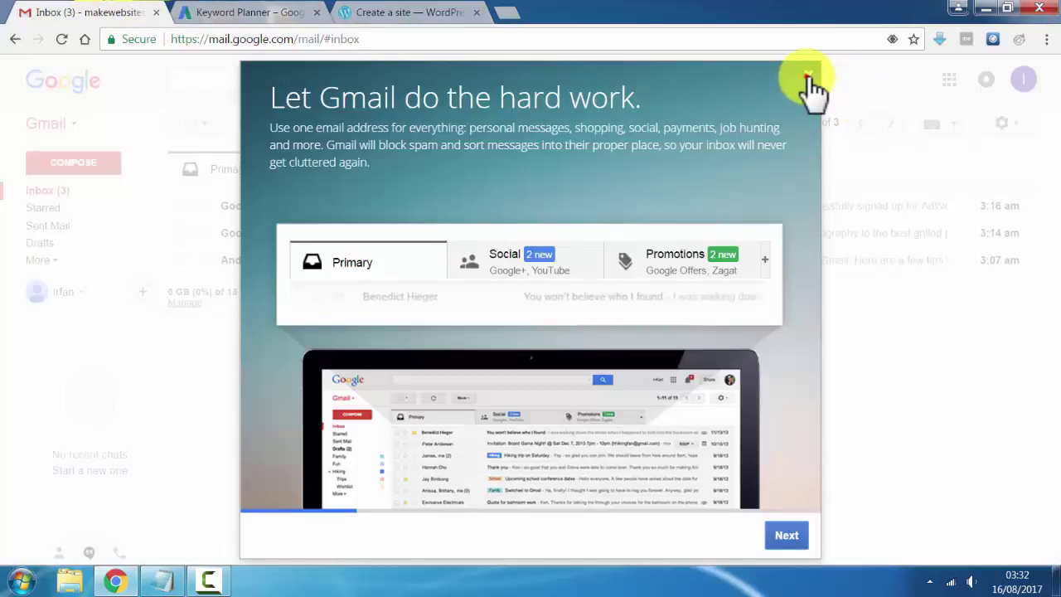
{"action": "left_click", "coordinate": [808, 79]}
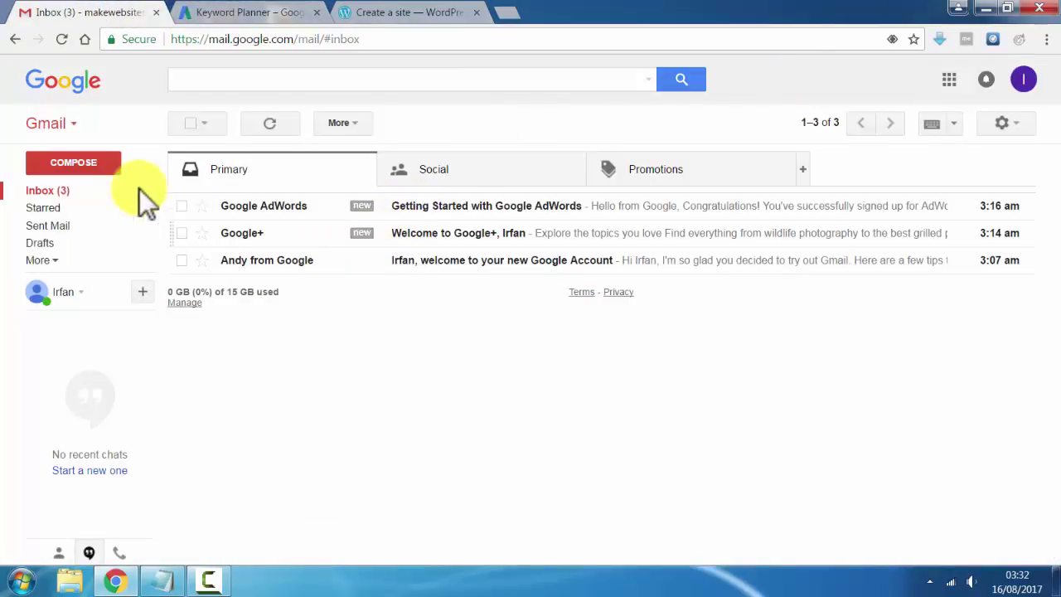
{"action": "left_click", "coordinate": [91, 192]}
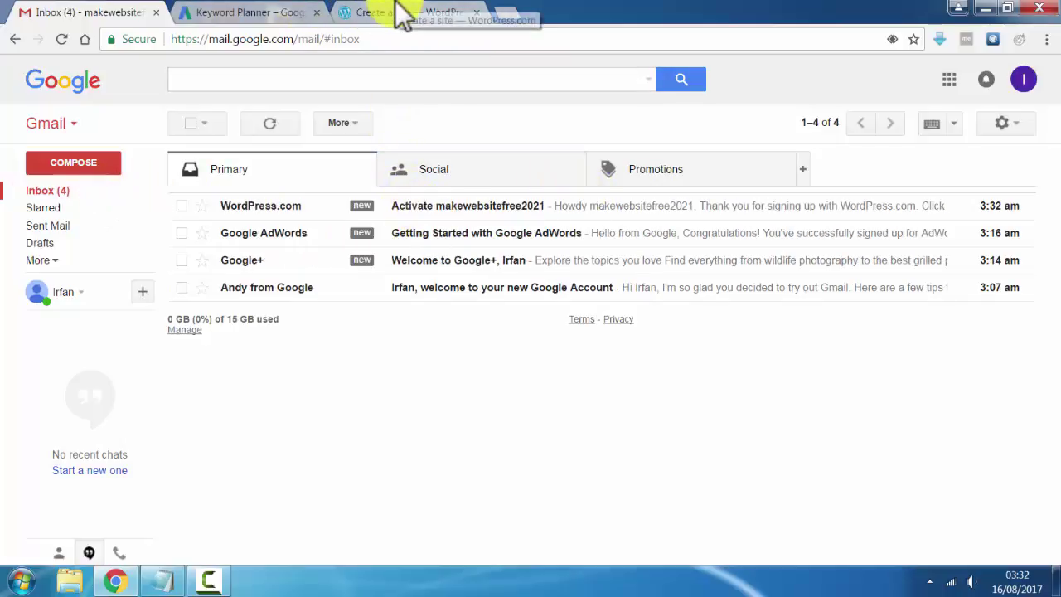
{"action": "left_click", "coordinate": [442, 211]}
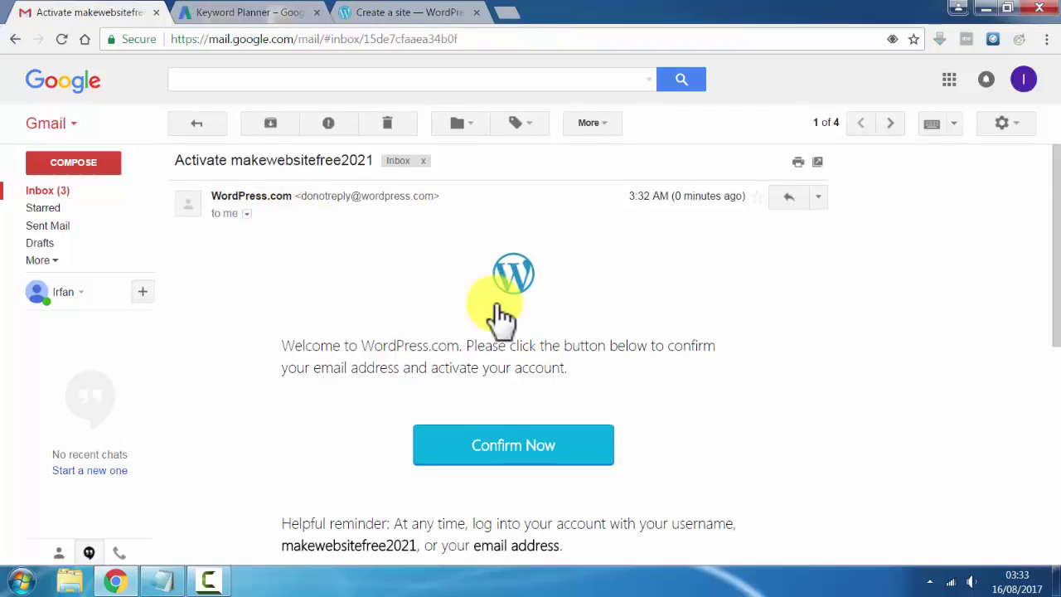
- Confirm the email address from the activation message and return to the WordPress.com site creation page
{"action": "scroll", "coordinate": [498, 294], "scroll_direction": "down", "scroll_amount": 2}
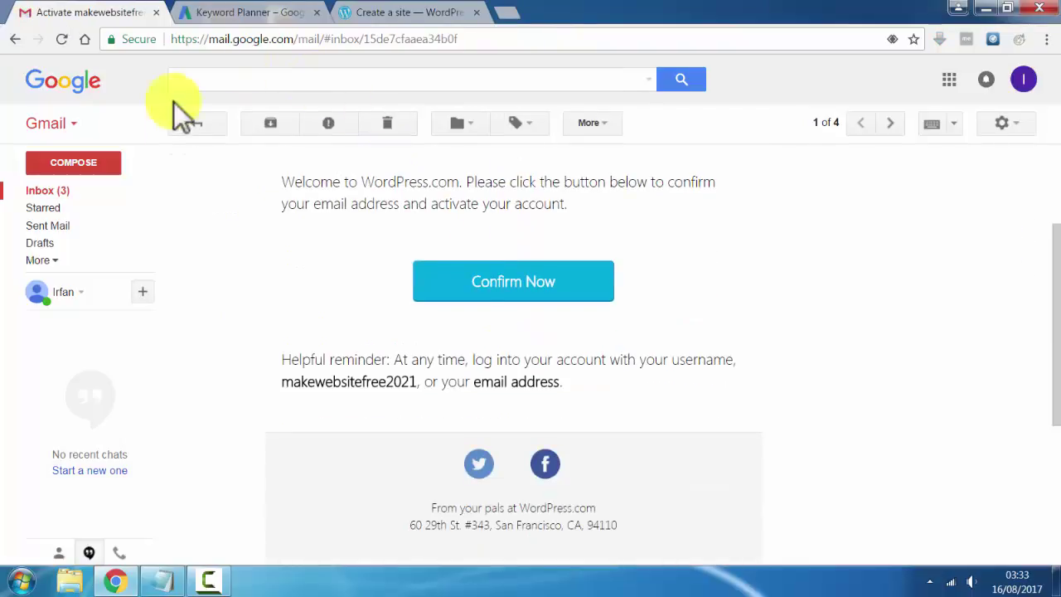
{"action": "left_click", "coordinate": [516, 283]}
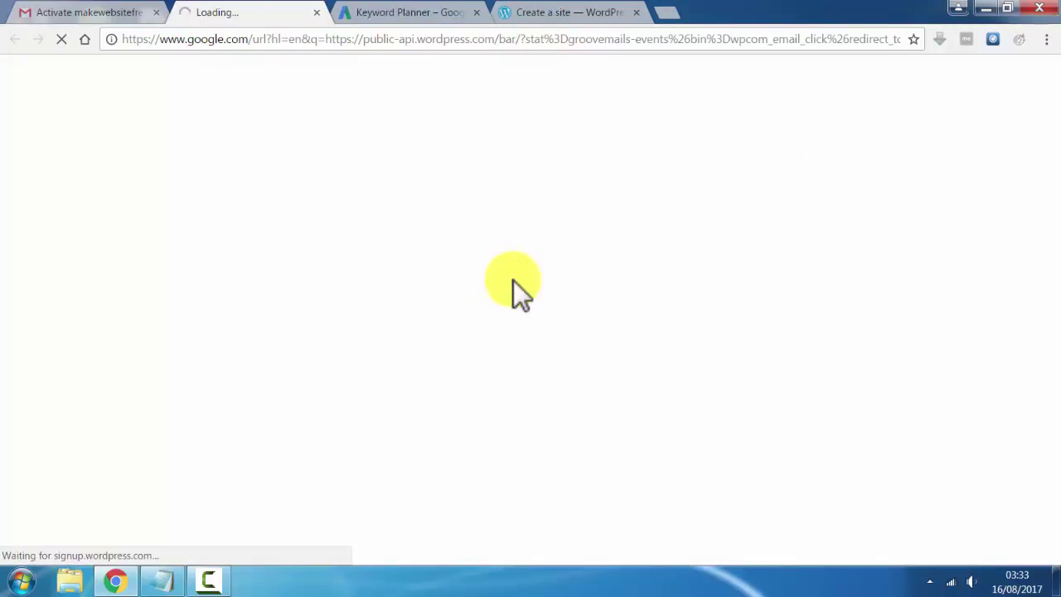
{"action": "left_click", "coordinate": [612, 13]}
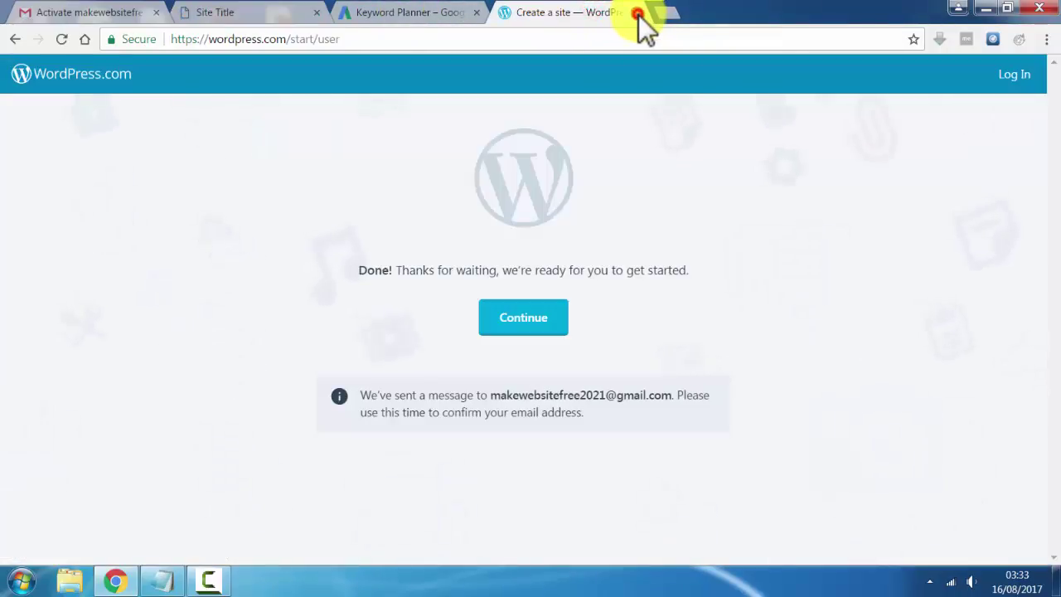
- Close the WordPress.com site creation page and dismiss the welcome tips on the howtousewordpress24.wordpress.com blog
{"action": "left_click", "coordinate": [635, 12]}
{"action": "left_click", "coordinate": [244, 14]}
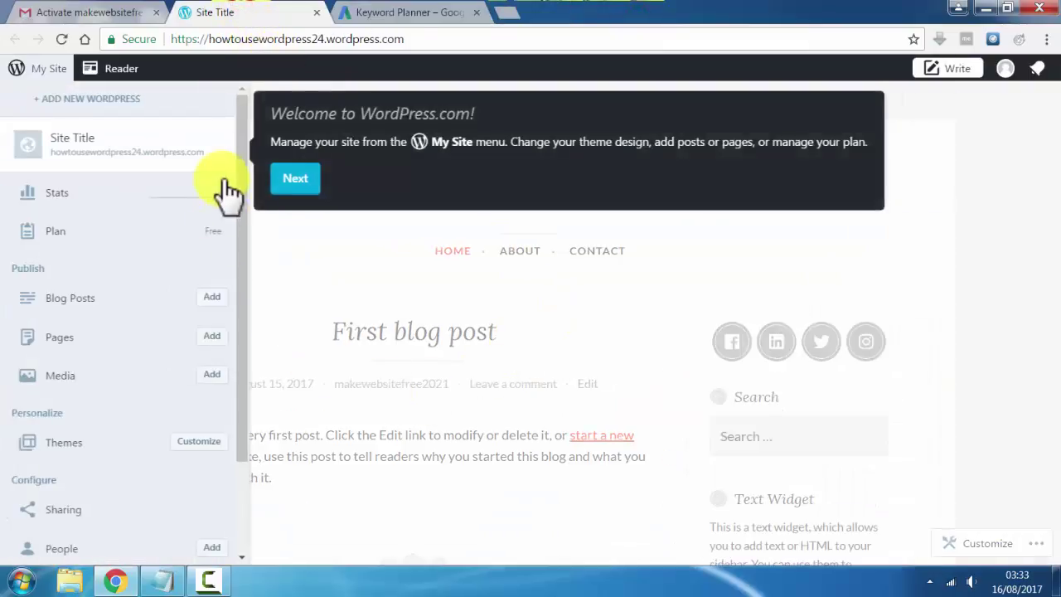
{"action": "left_click", "coordinate": [314, 180]}
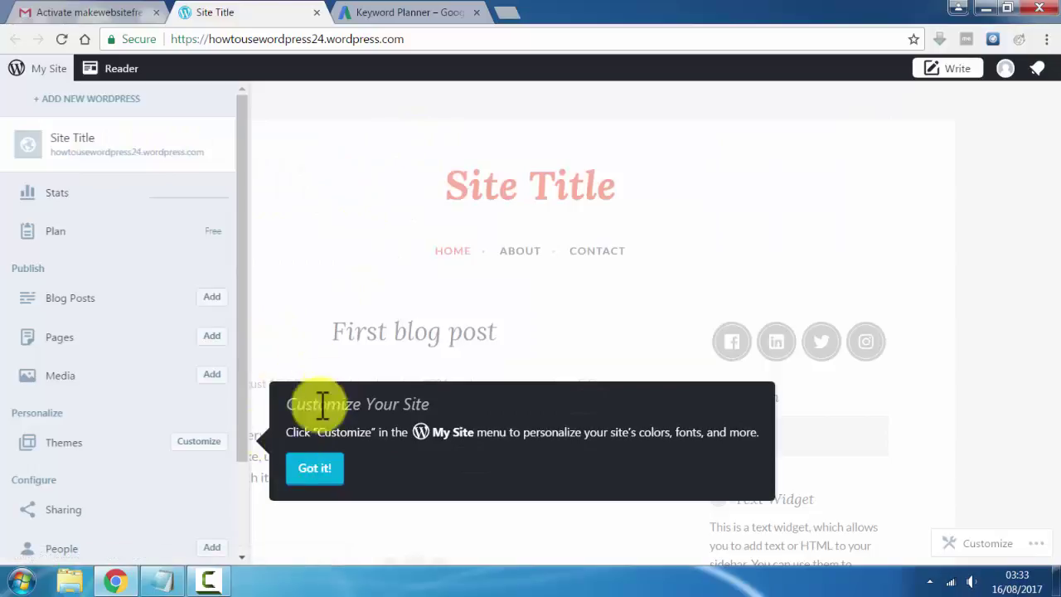
{"action": "left_click", "coordinate": [316, 472]}
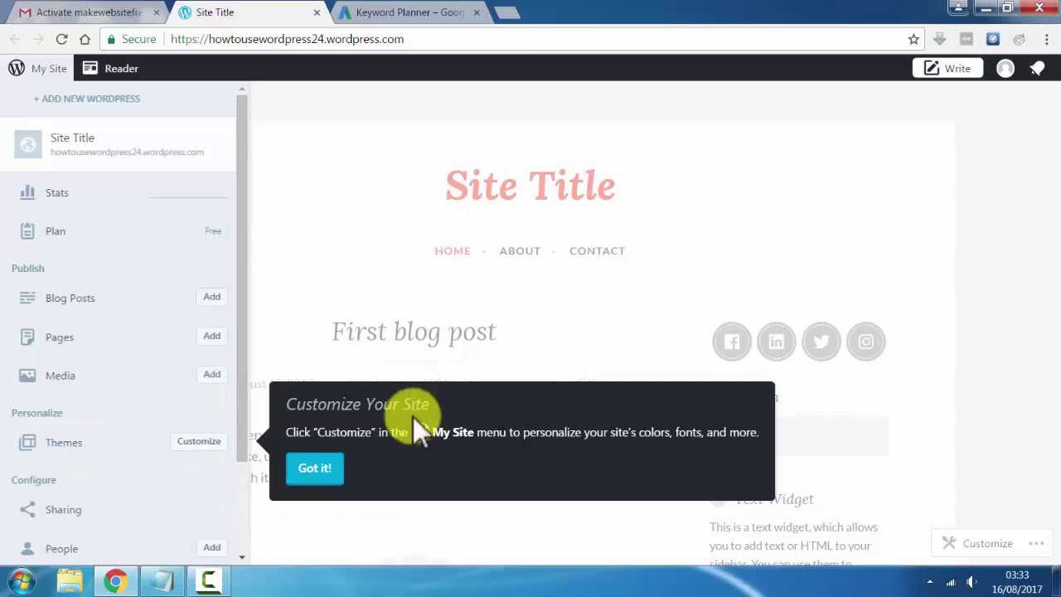
{"action": "left_click", "coordinate": [325, 474]}
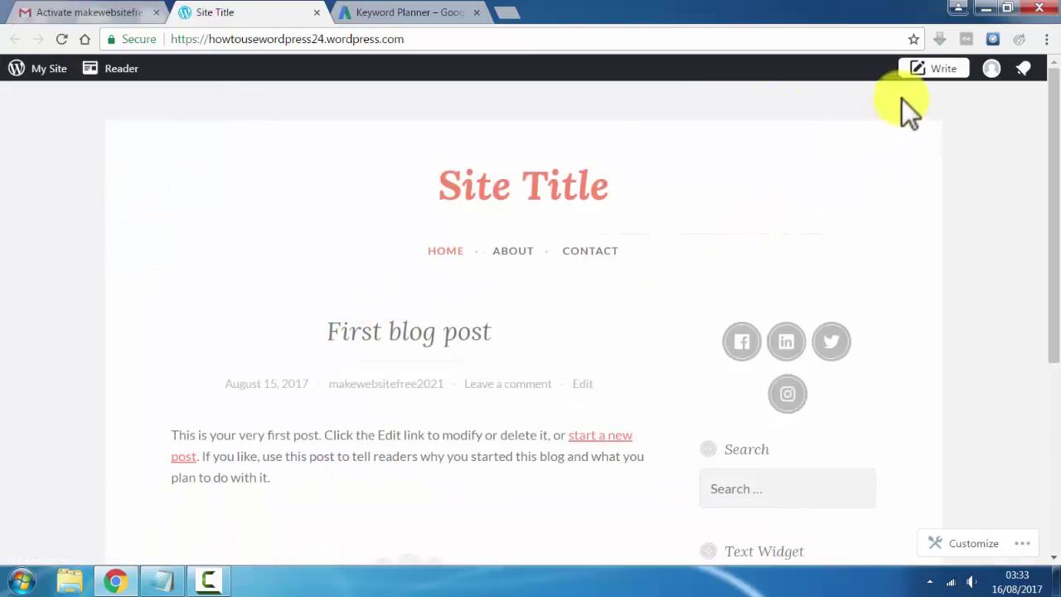
- Look over the blog's home page from the header down to the footer and open the site management options
{"action": "scroll", "coordinate": [495, 256], "scroll_direction": "down", "scroll_amount": 3}
{"action": "scroll", "coordinate": [516, 331], "scroll_direction": "up", "scroll_amount": 3}
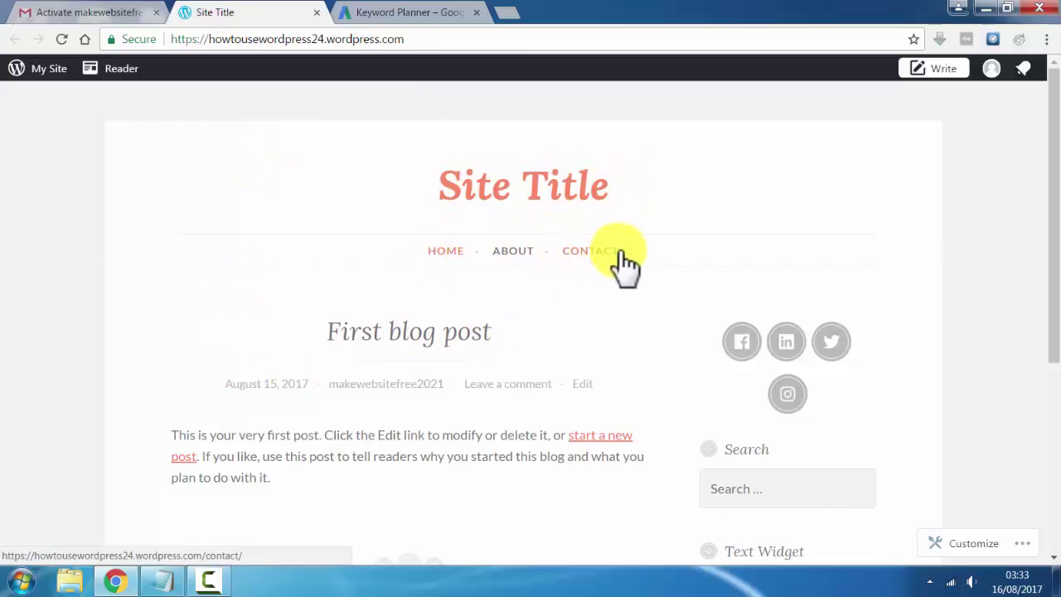
{"action": "scroll", "coordinate": [498, 287], "scroll_direction": "down", "scroll_amount": 2}
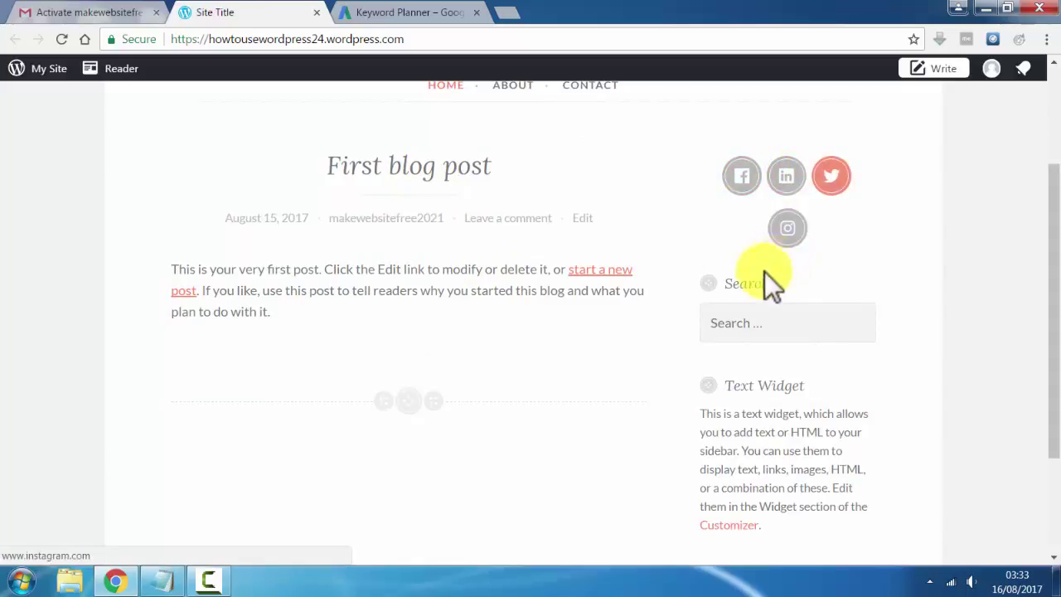
{"action": "scroll", "coordinate": [730, 320], "scroll_direction": "down", "scroll_amount": 2}
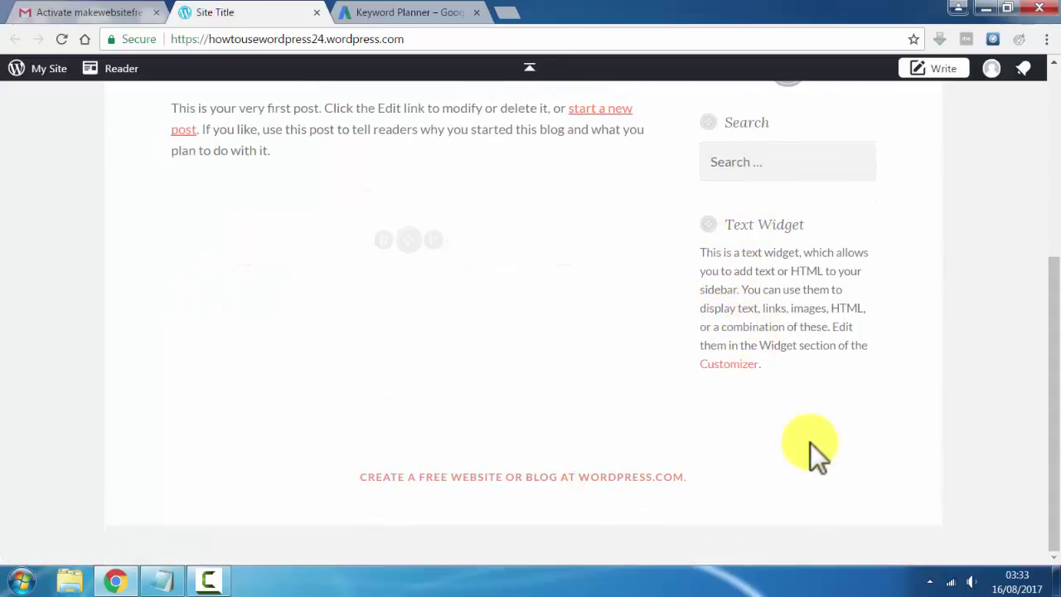
{"action": "scroll", "coordinate": [811, 446], "scroll_direction": "up", "scroll_amount": 4}
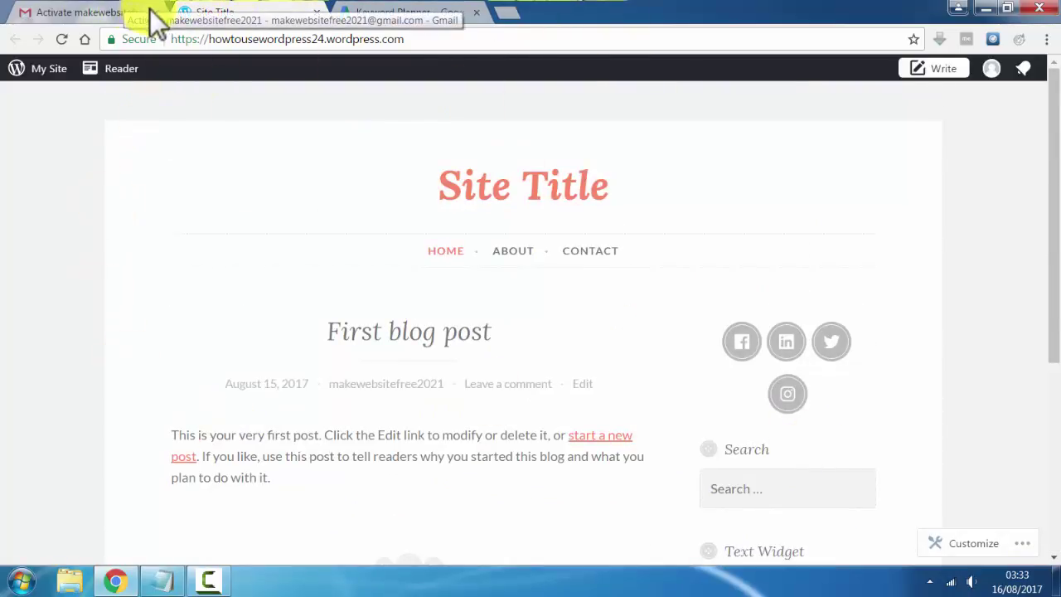
{"action": "left_click", "coordinate": [47, 71]}
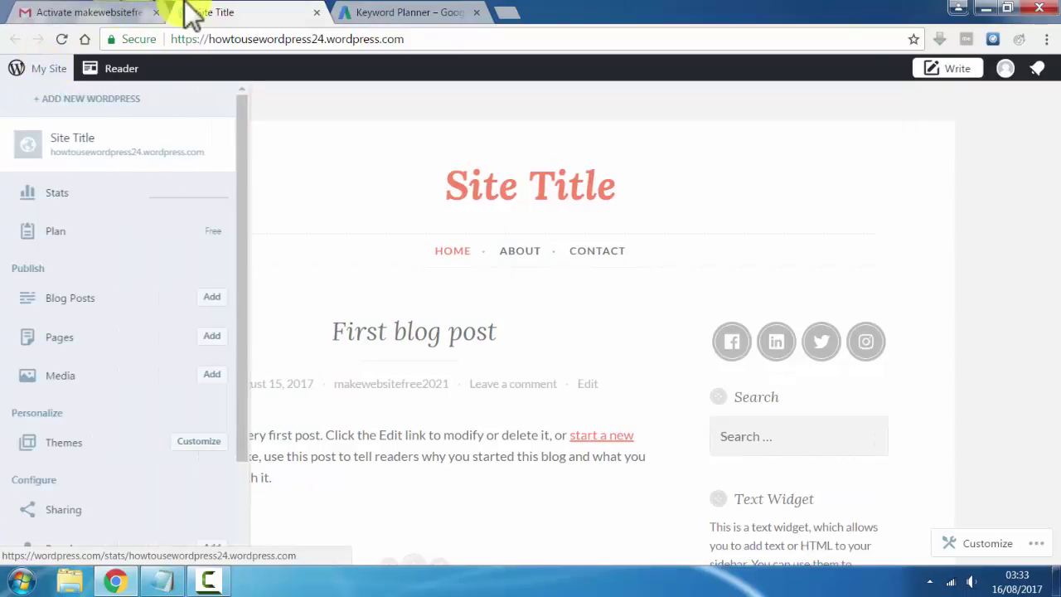
- Search the web for "loremimpsum" in a separate tab and open the lipsum.com Lorem Ipsum generator
{"action": "left_click", "coordinate": [511, 14]}
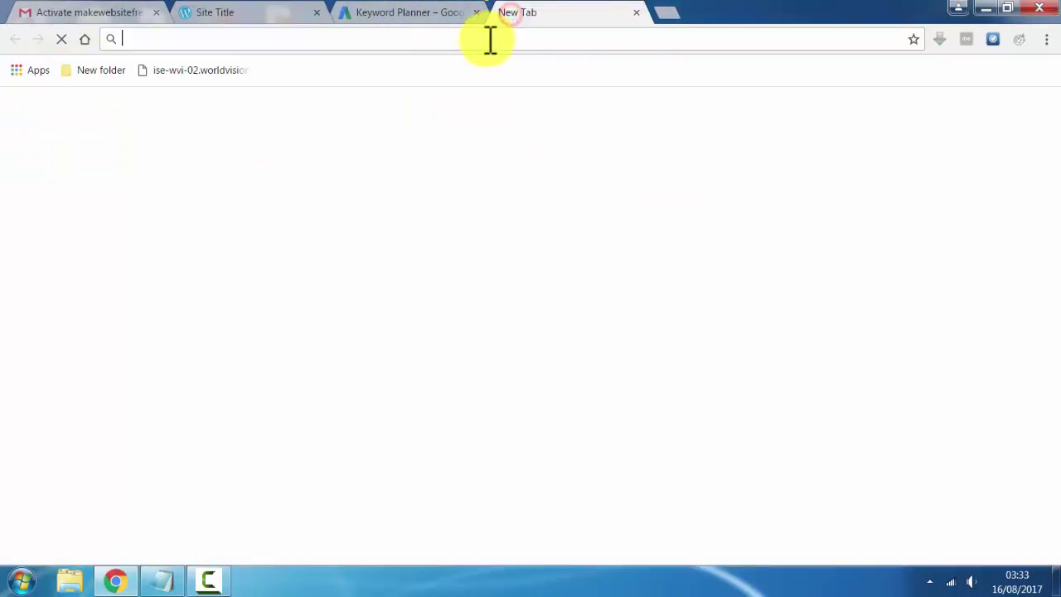
{"action": "left_click", "coordinate": [488, 39]}
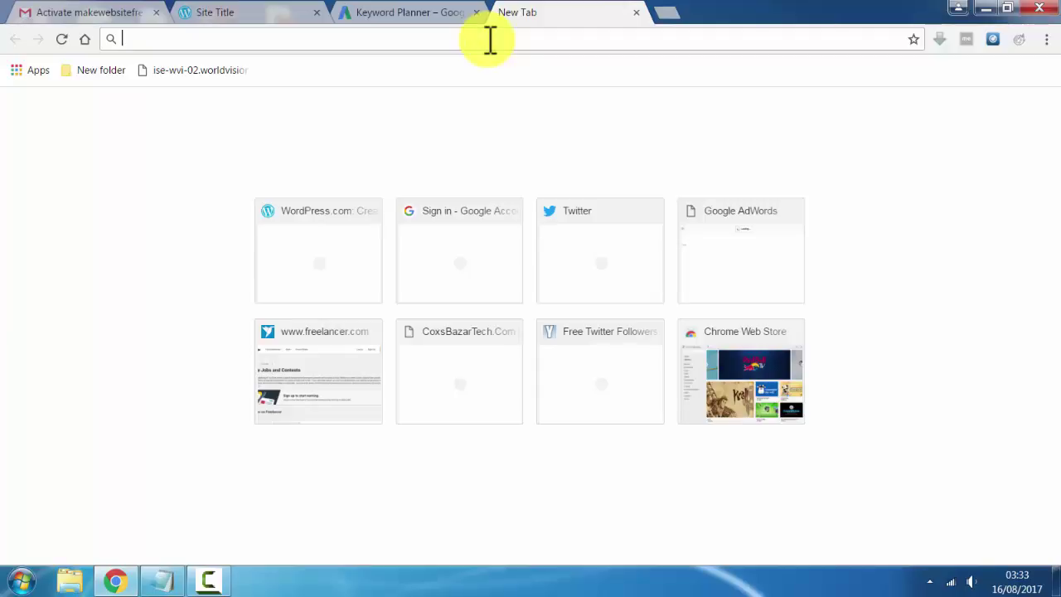
{"action": "type", "text": "loremimpsu"}
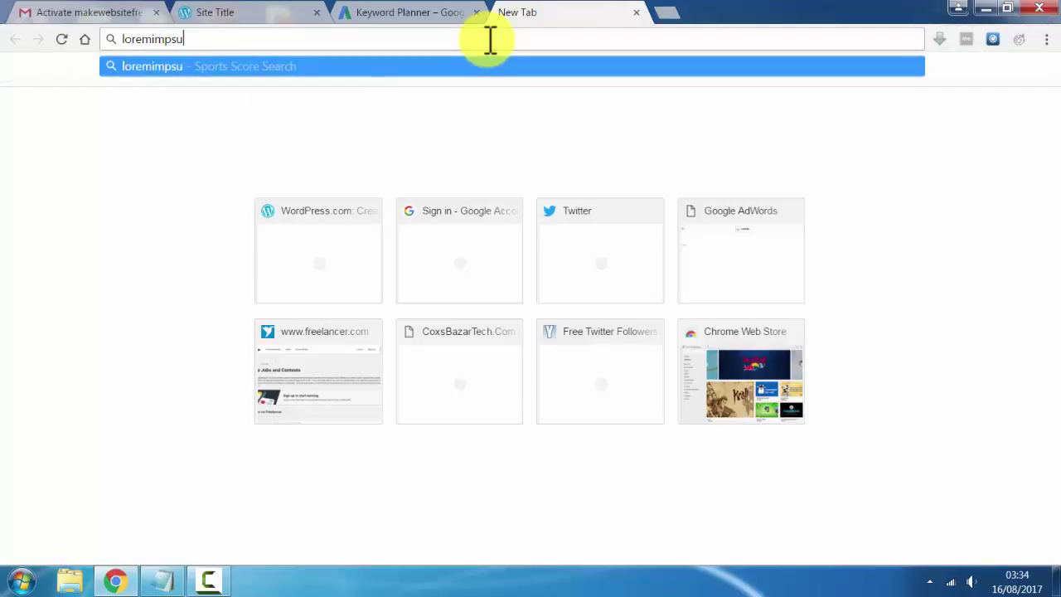
{"action": "type", "text": "m"}
{"action": "key", "text": "Return"}
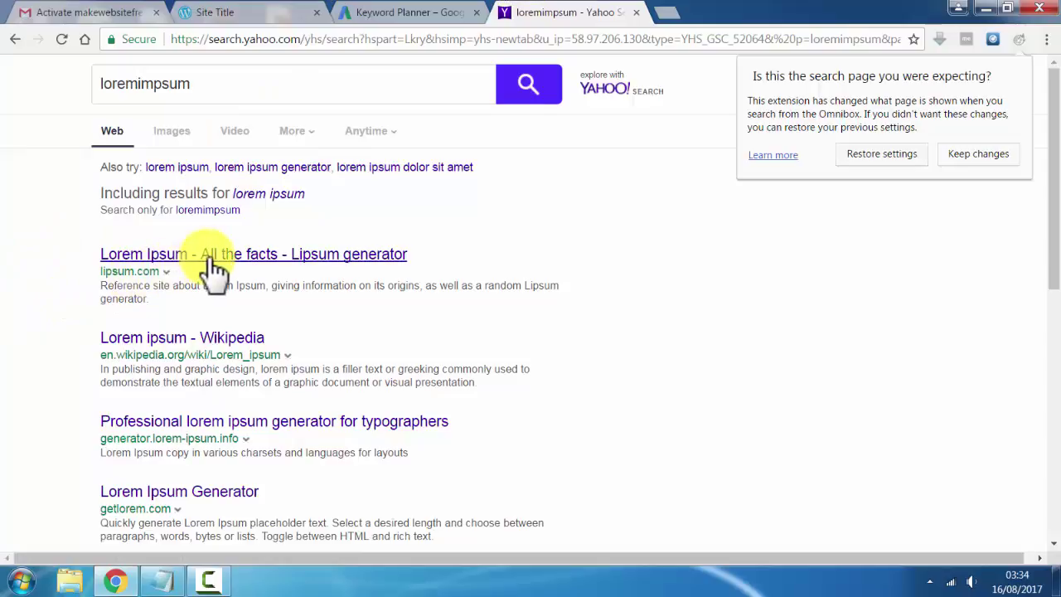
{"action": "left_click", "coordinate": [207, 256]}
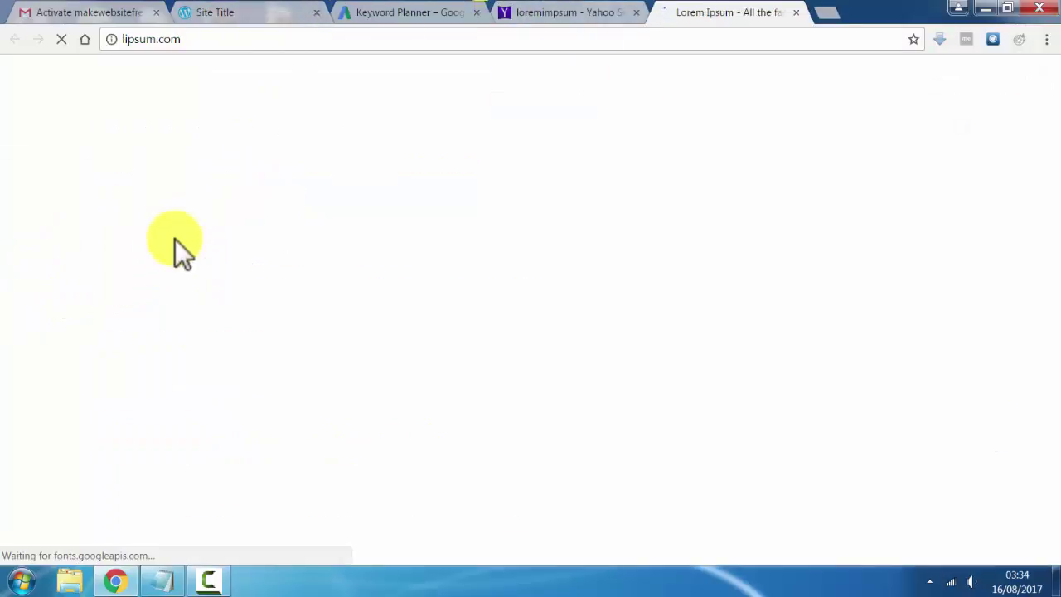
- Return to the WordPress.com blog and open the Site Identity settings in the theme customizer
{"action": "left_click", "coordinate": [261, 12]}
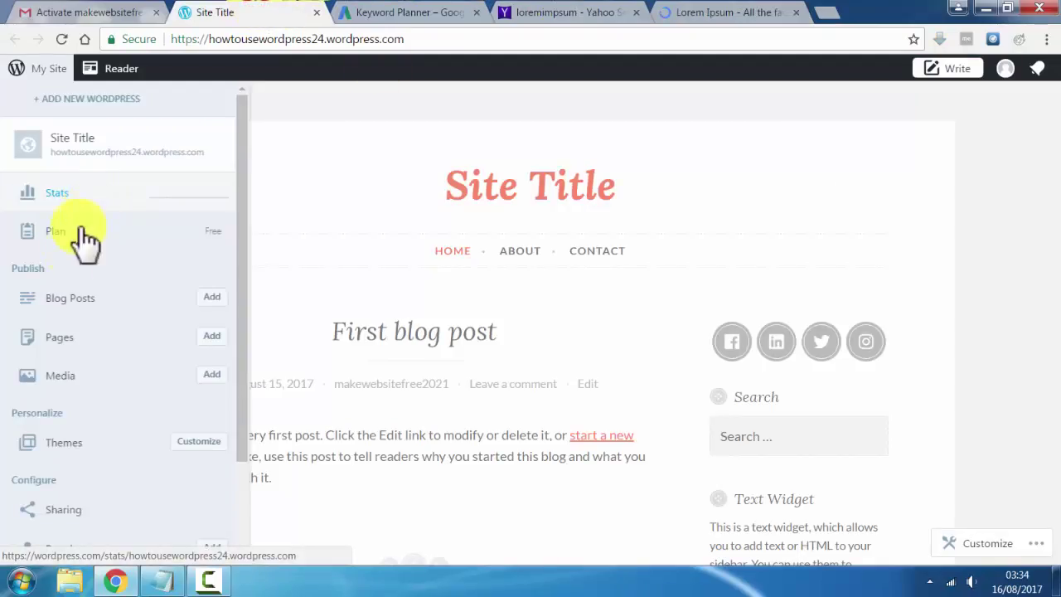
{"action": "left_click", "coordinate": [70, 298]}
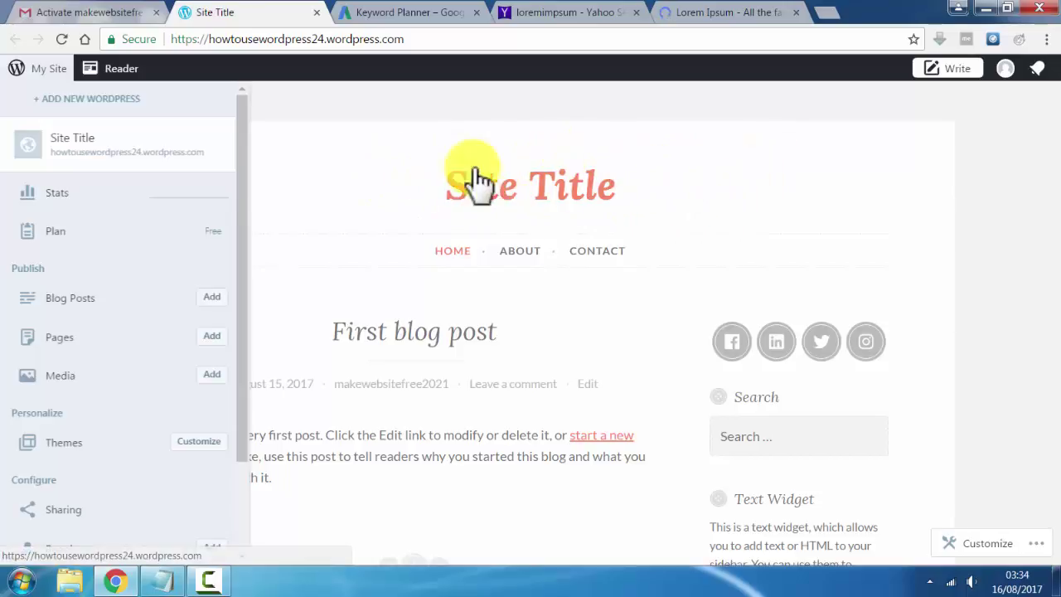
{"action": "scroll", "coordinate": [162, 358], "scroll_direction": "down", "scroll_amount": 2}
{"action": "scroll", "coordinate": [132, 249], "scroll_direction": "up", "scroll_amount": 2}
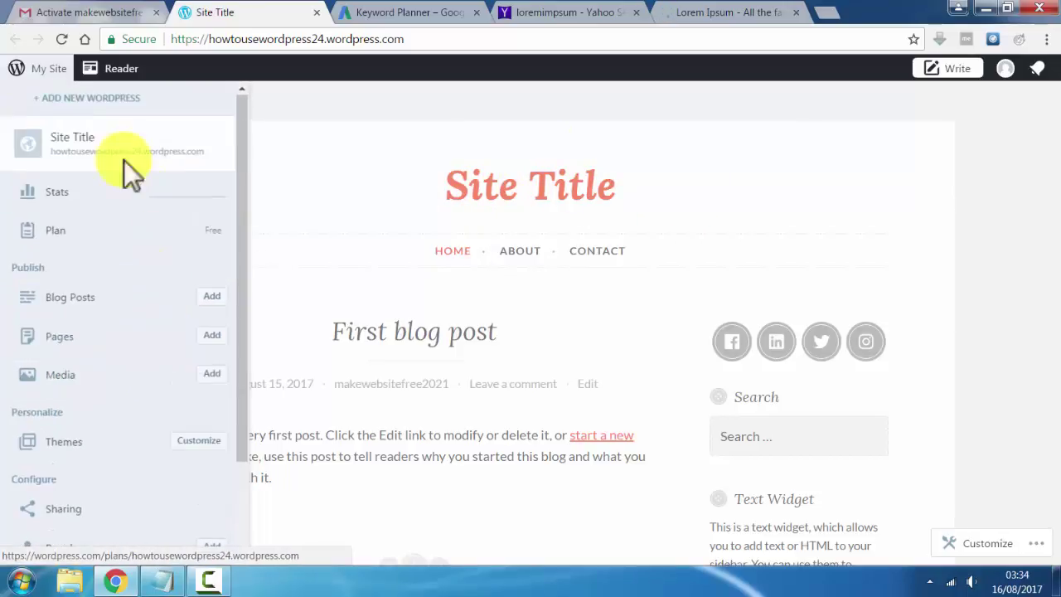
{"action": "left_click", "coordinate": [196, 445]}
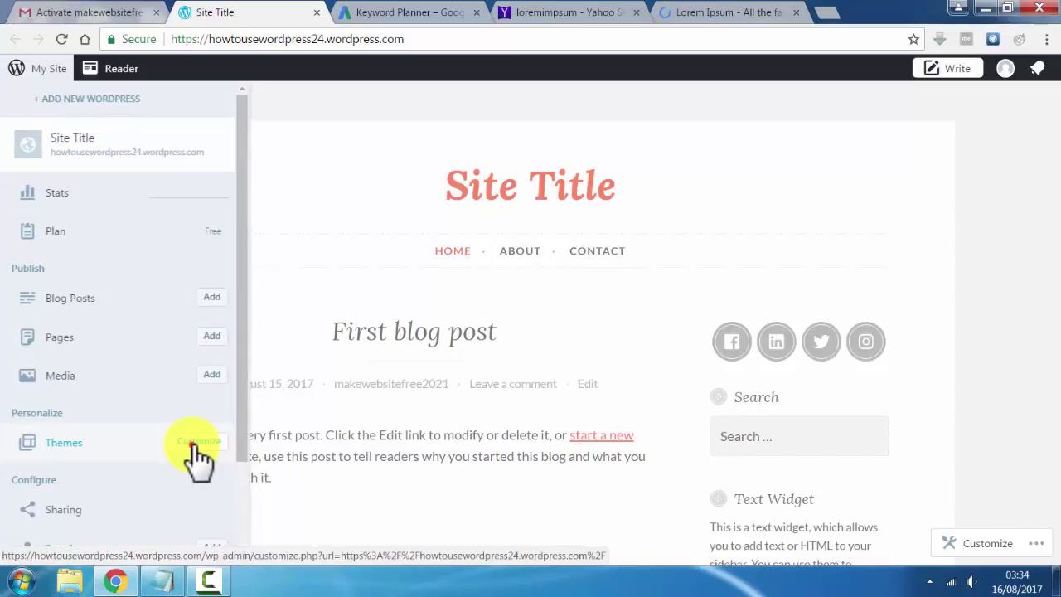
{"action": "left_click", "coordinate": [192, 445]}
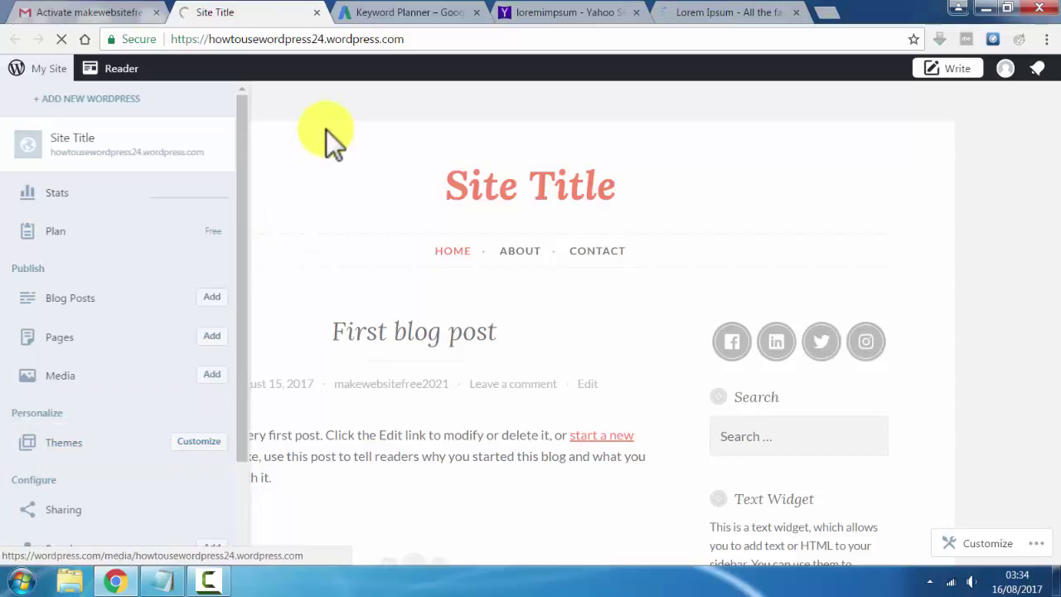
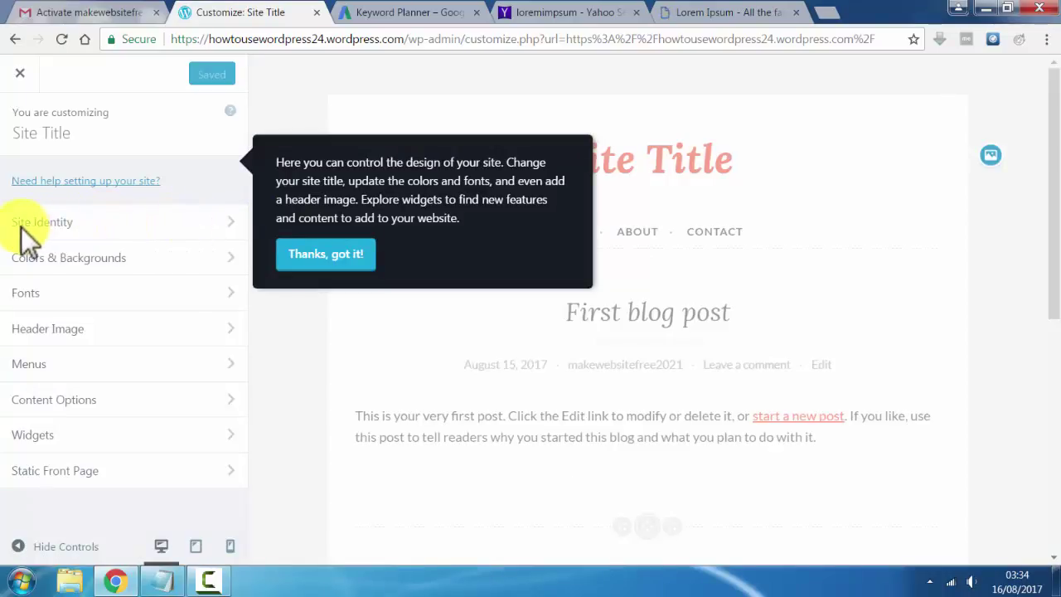
{"action": "left_click", "coordinate": [124, 223]}
{"action": "left_click", "coordinate": [203, 229]}
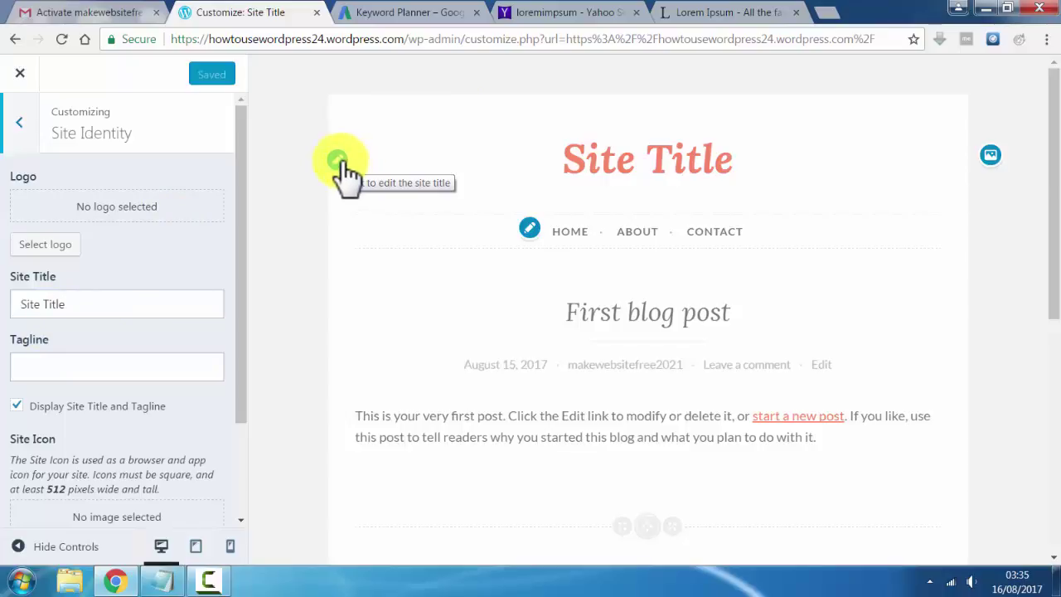
- Look up the keyword name in the Notepad notes as the basis for the site title
{"action": "left_click", "coordinate": [89, 304]}
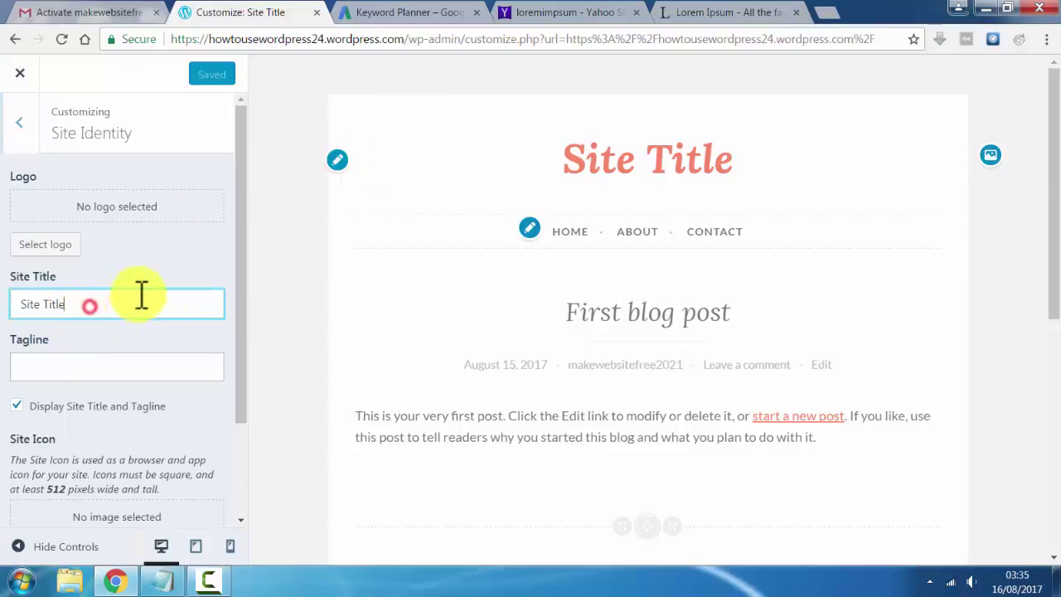
{"action": "left_click_drag", "start_coordinate": [87, 303], "coordinate": [18, 304]}
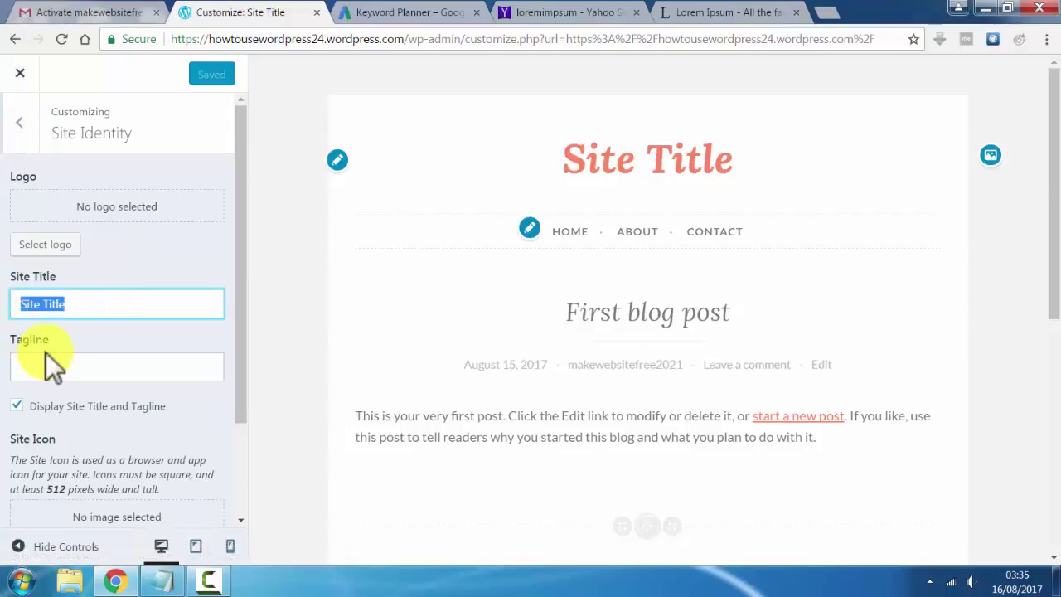
{"action": "left_click", "coordinate": [161, 580]}
{"action": "scroll", "coordinate": [415, 208], "scroll_direction": "up", "scroll_amount": 2}
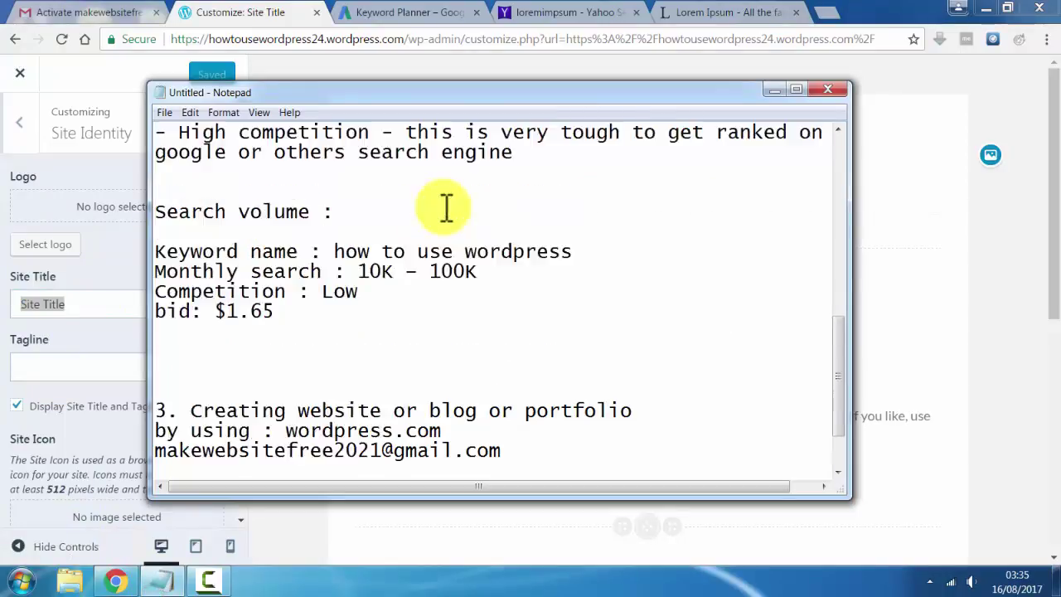
{"action": "left_click_drag", "start_coordinate": [572, 312], "coordinate": [345, 311]}
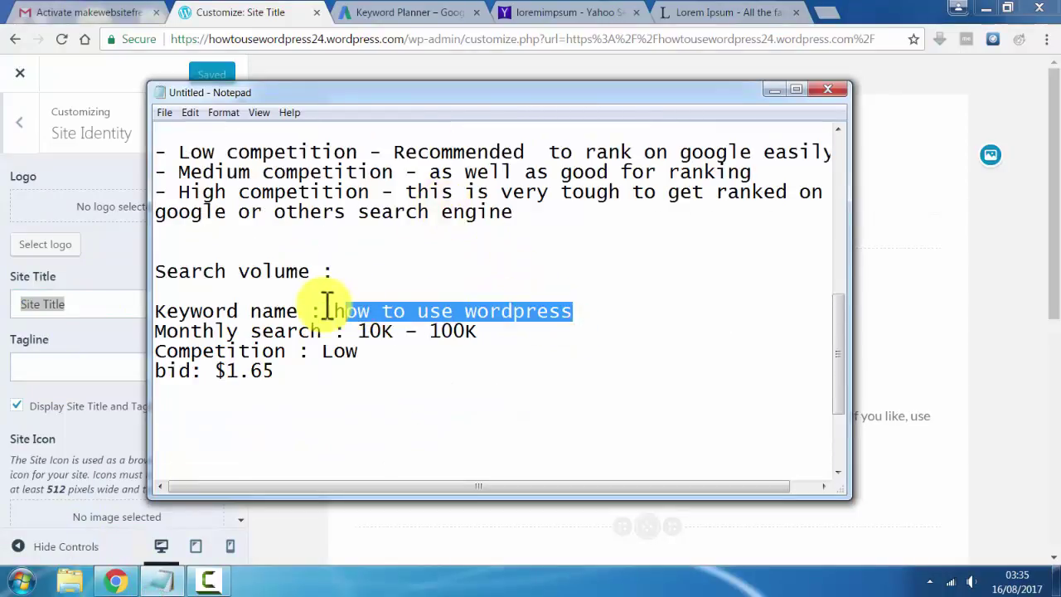
- Replace the placeholder site title with "How To Use Wordpress 24"
{"action": "left_click", "coordinate": [93, 308]}
{"action": "key", "text": "BackSpace"}
{"action": "key", "text": "BackSpace"}
{"action": "key", "text": "BackSpace"}
{"action": "key", "text": "BackSpace"}
{"action": "key", "text": "BackSpace"}
{"action": "key", "text": "BackSpace"}
{"action": "key", "text": "BackSpace"}
{"action": "key", "text": "BackSpace"}
{"action": "key", "text": "BackSpace"}
{"action": "key", "text": "BackSpace"}
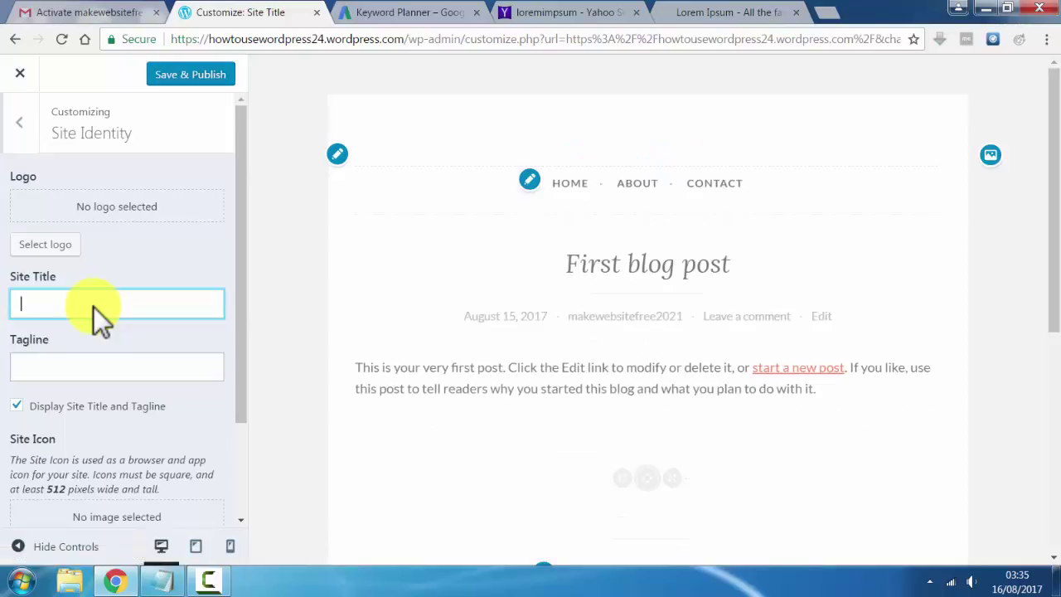
{"action": "type", "text": "How To"}
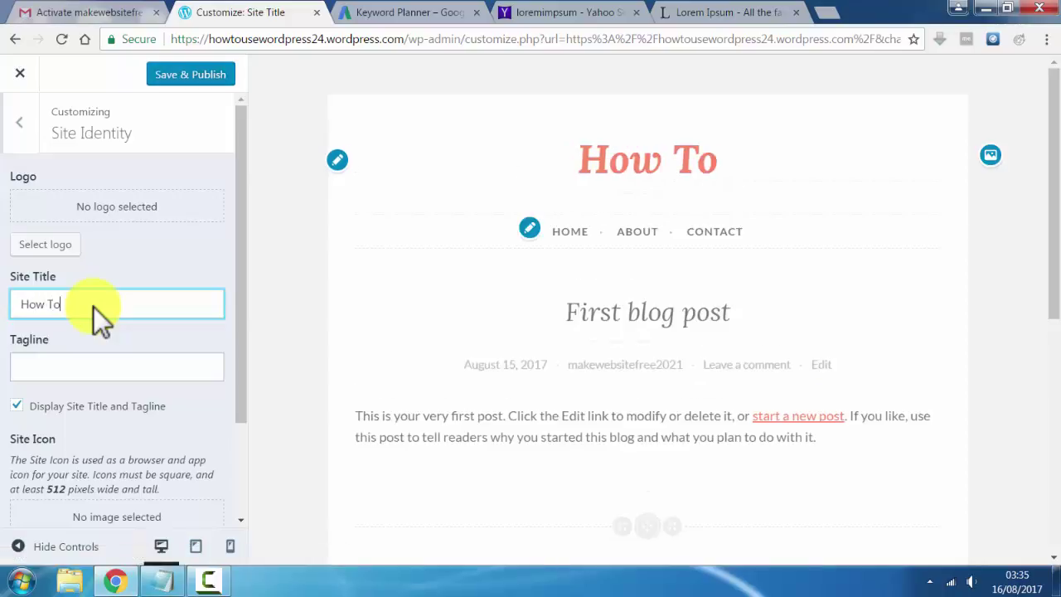
{"action": "type", "text": " Use W"}
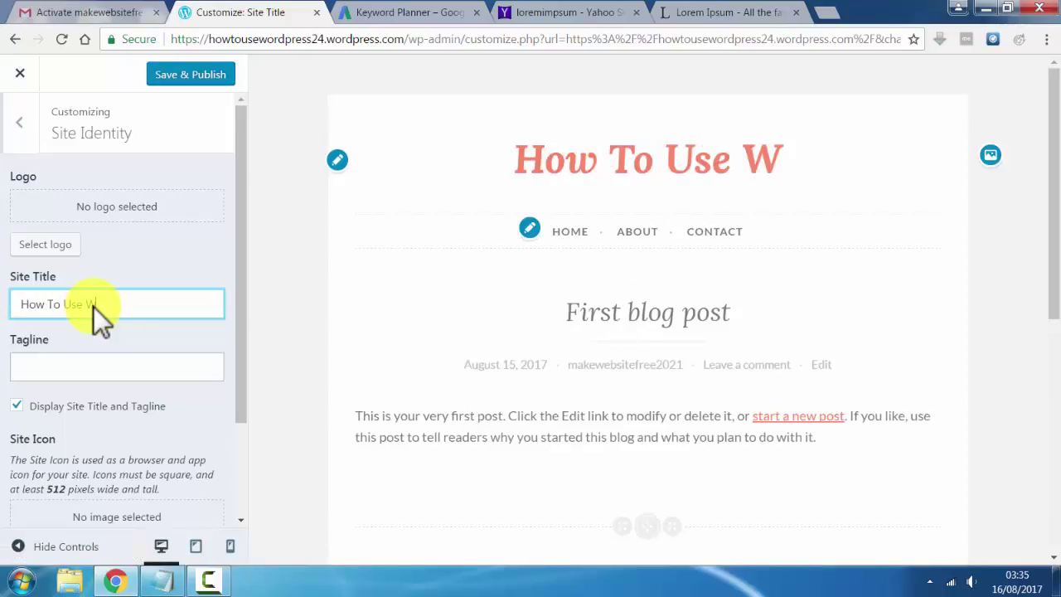
{"action": "type", "text": "ordpress "}
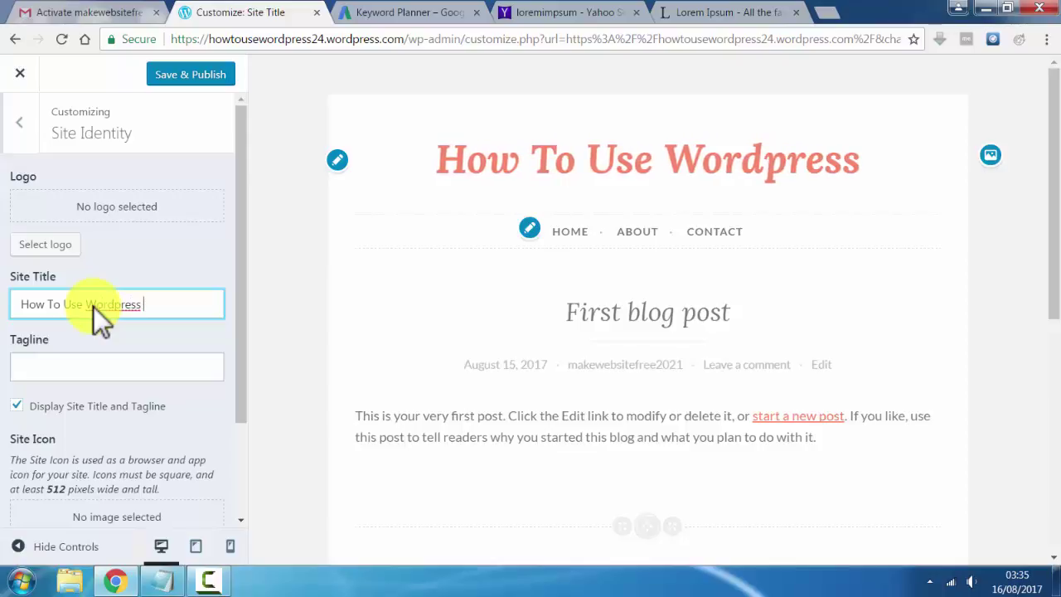
{"action": "type", "text": "24"}
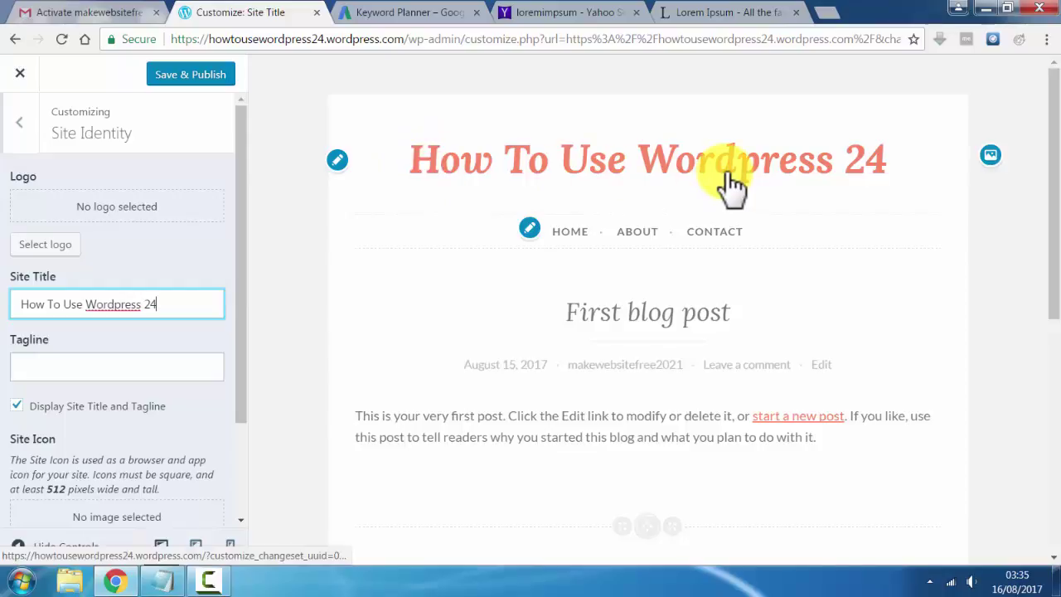
- Enter "Helpful premium totorial on Wordpress .com/org" as the site's tagline
{"action": "left_click", "coordinate": [52, 371]}
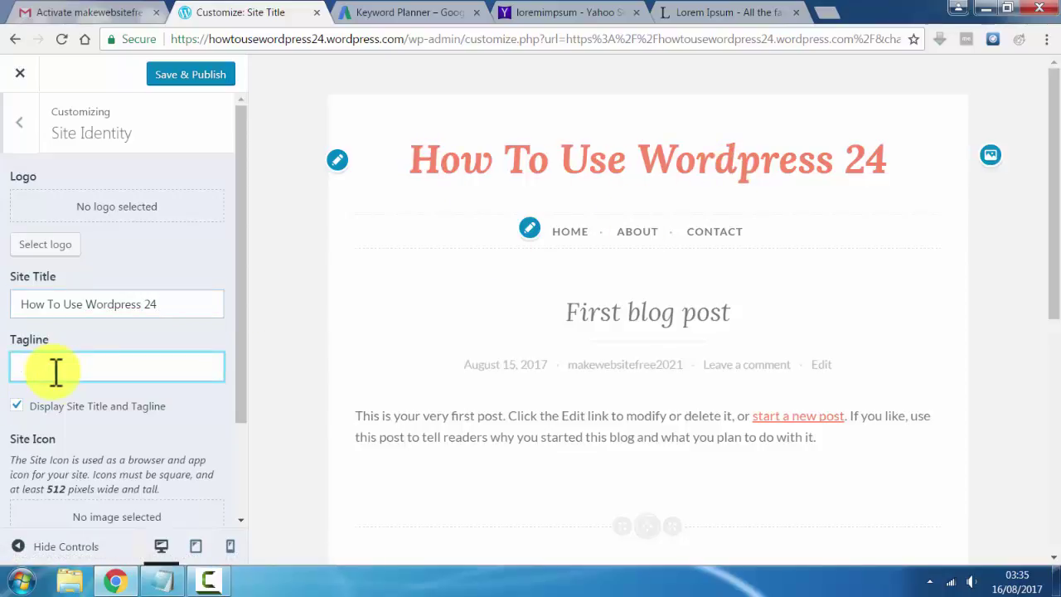
{"action": "type", "text": "B"}
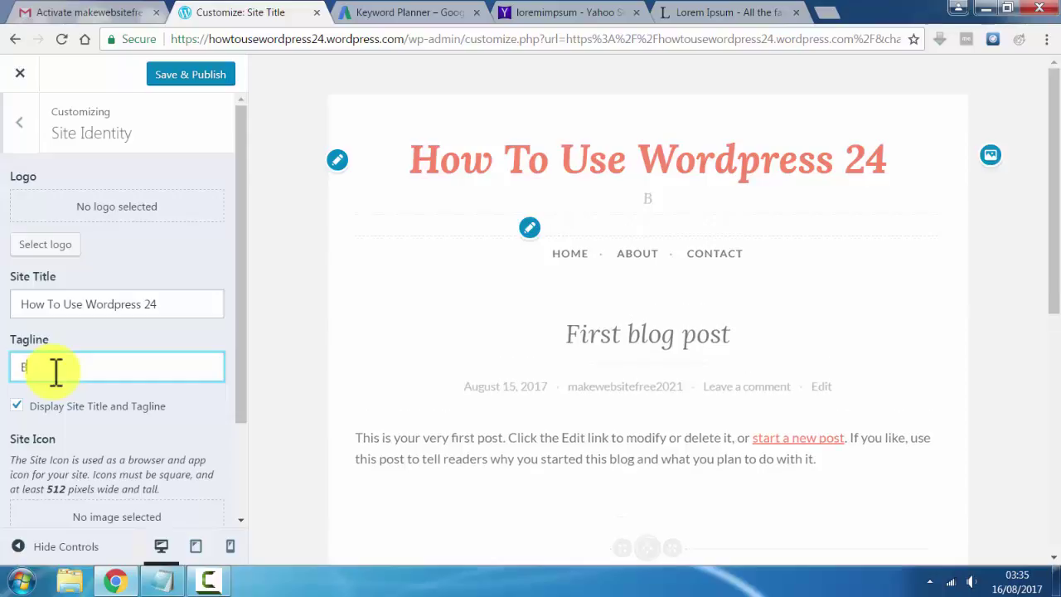
{"action": "key", "text": "BackSpace"}
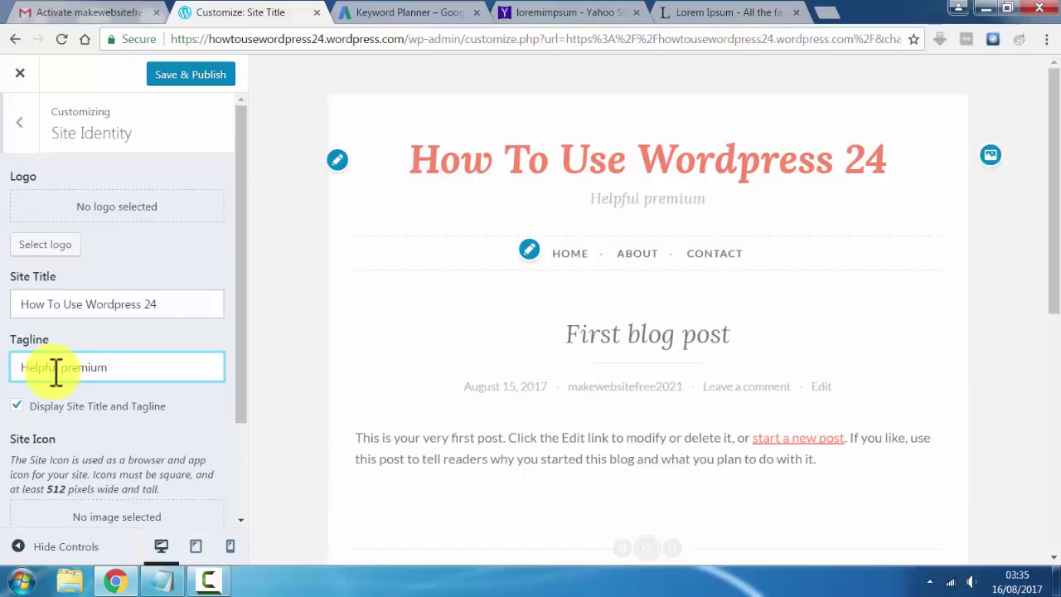
{"action": "type", "text": "or"}
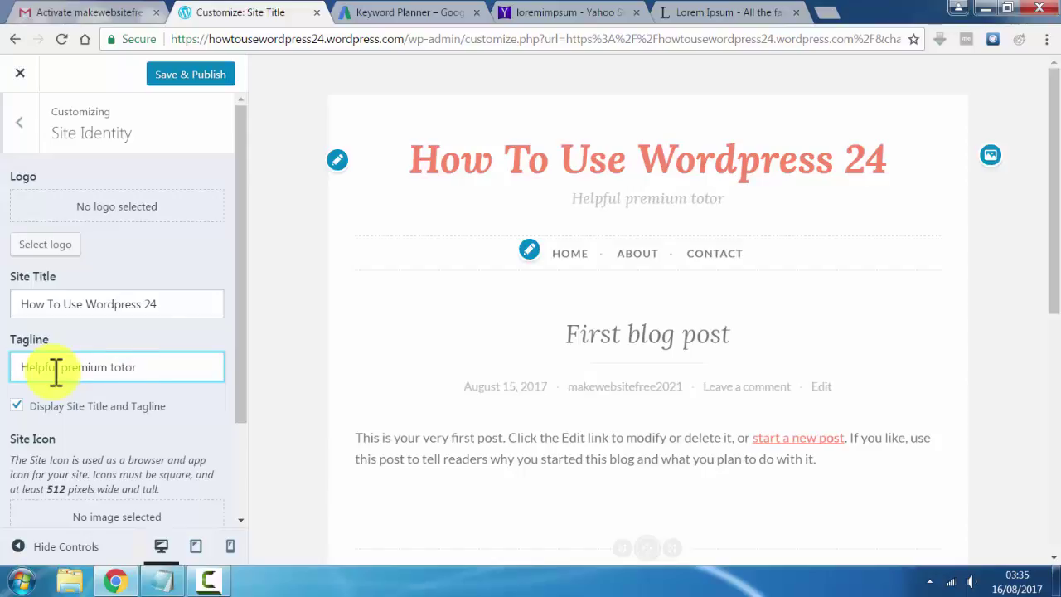
{"action": "type", "text": "ial on Wor"}
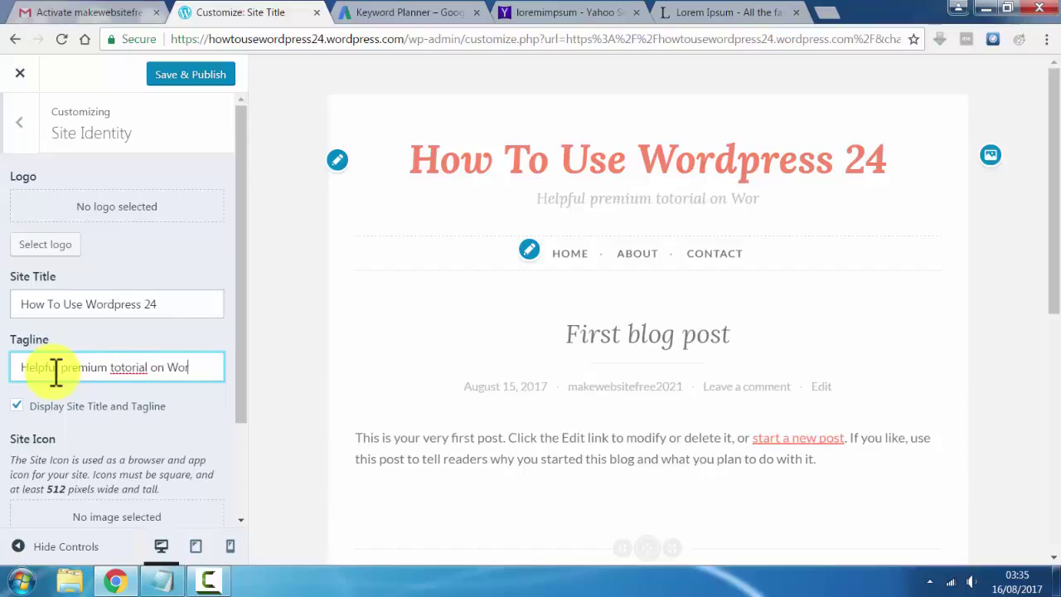
{"action": "type", "text": "dpress "}
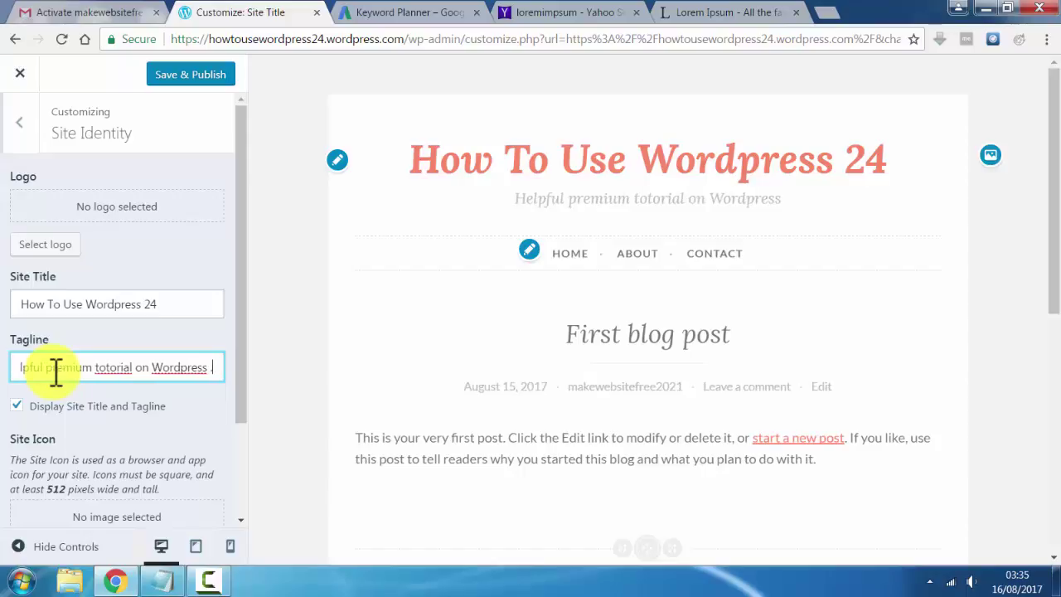
{"action": "type", "text": ".com/org"}
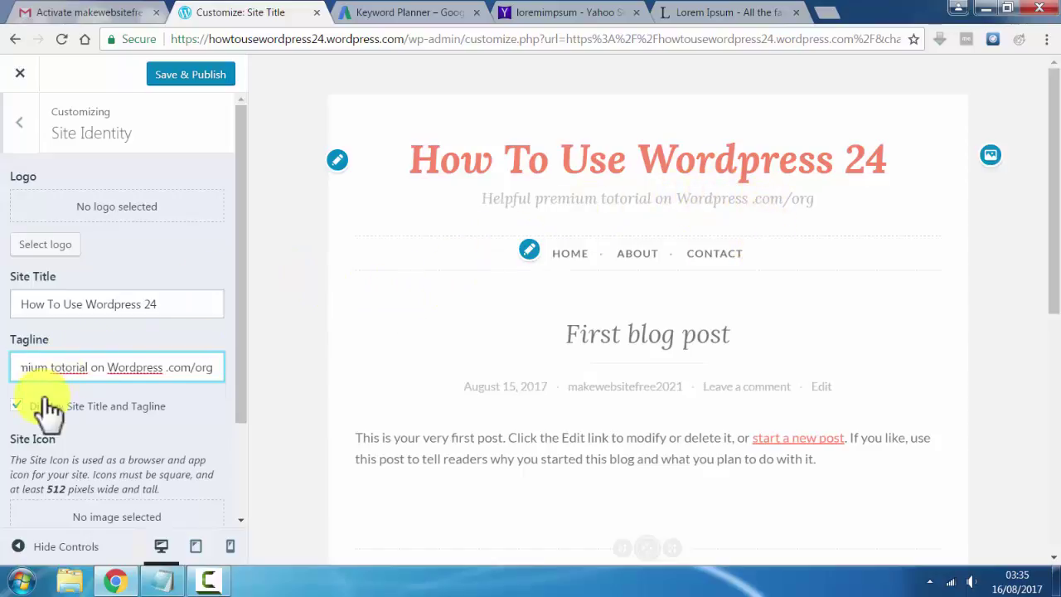
- Turn the display of the site title and tagline off and back on to compare the header preview
{"action": "scroll", "coordinate": [90, 384], "scroll_direction": "down", "scroll_amount": 3}
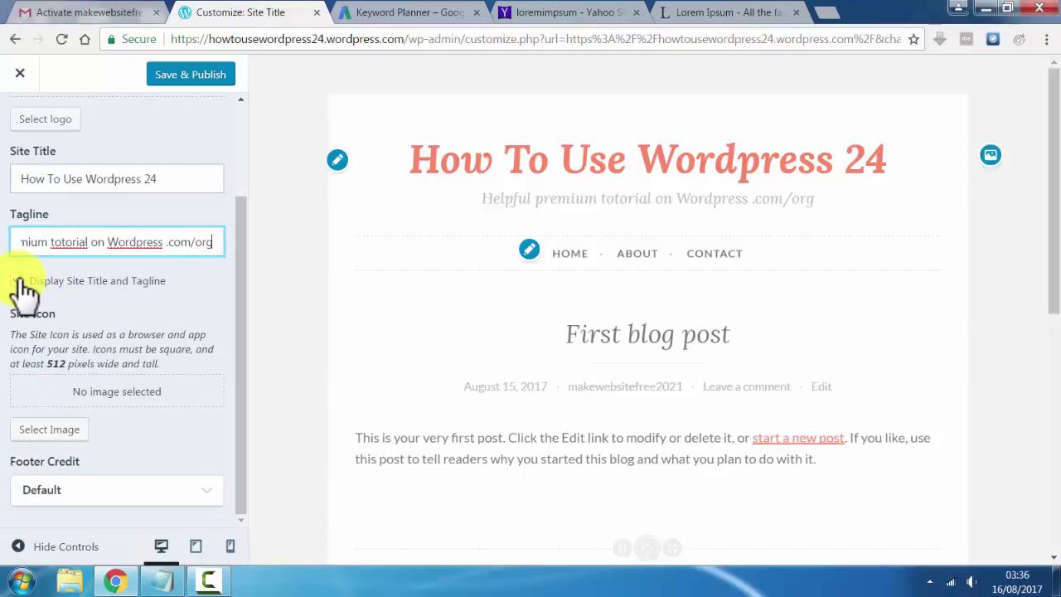
{"action": "left_click", "coordinate": [18, 281]}
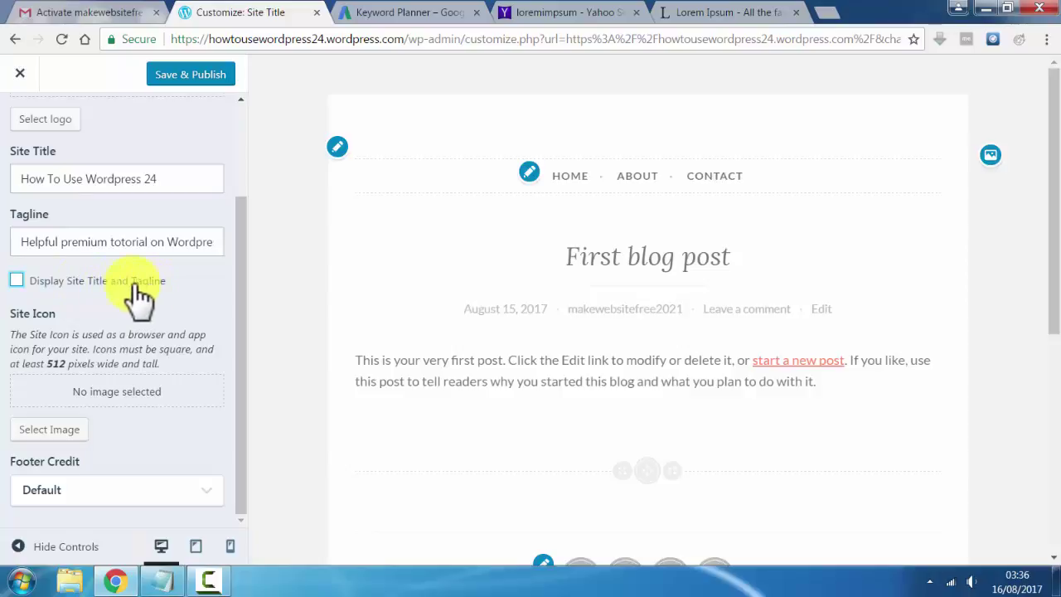
{"action": "left_click", "coordinate": [15, 281]}
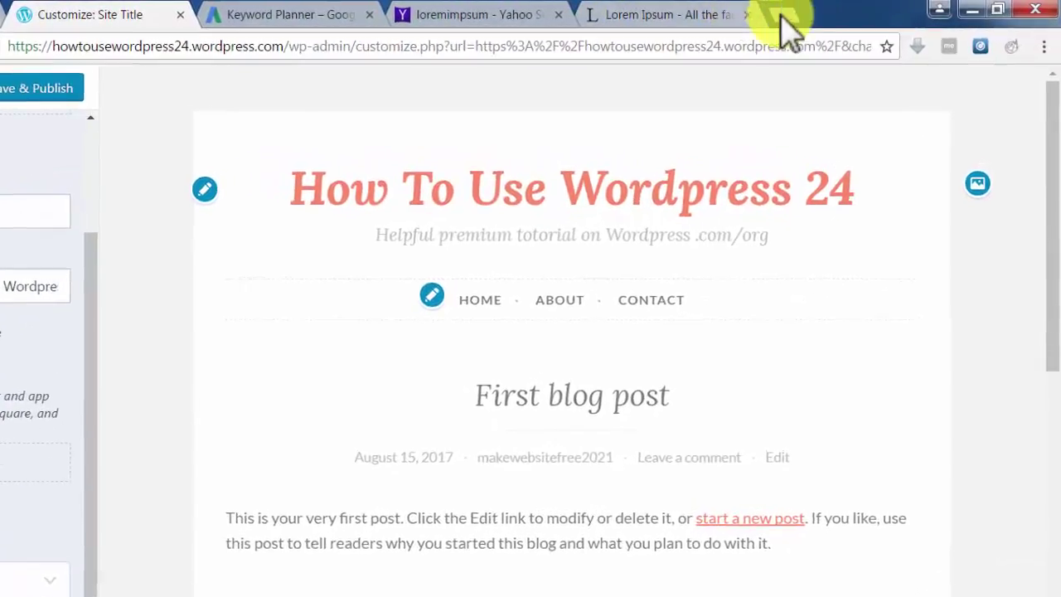
- Search the web for "site icon for wordpress" in a separate browser tab and look through the results
{"action": "key", "text": "ctrl+t"}
{"action": "left_click", "coordinate": [421, 50]}
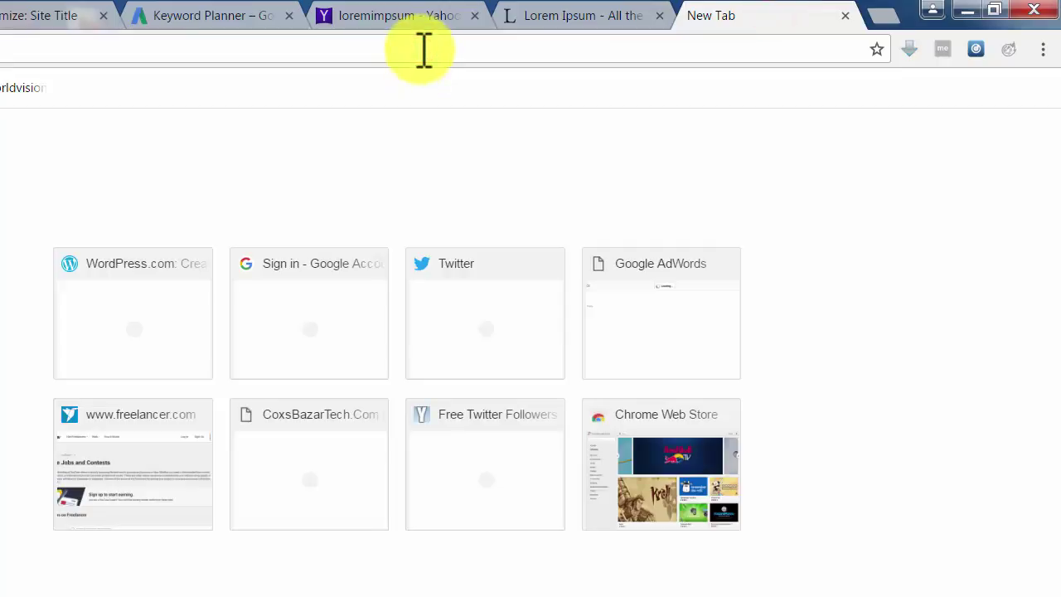
{"action": "type", "text": "site"}
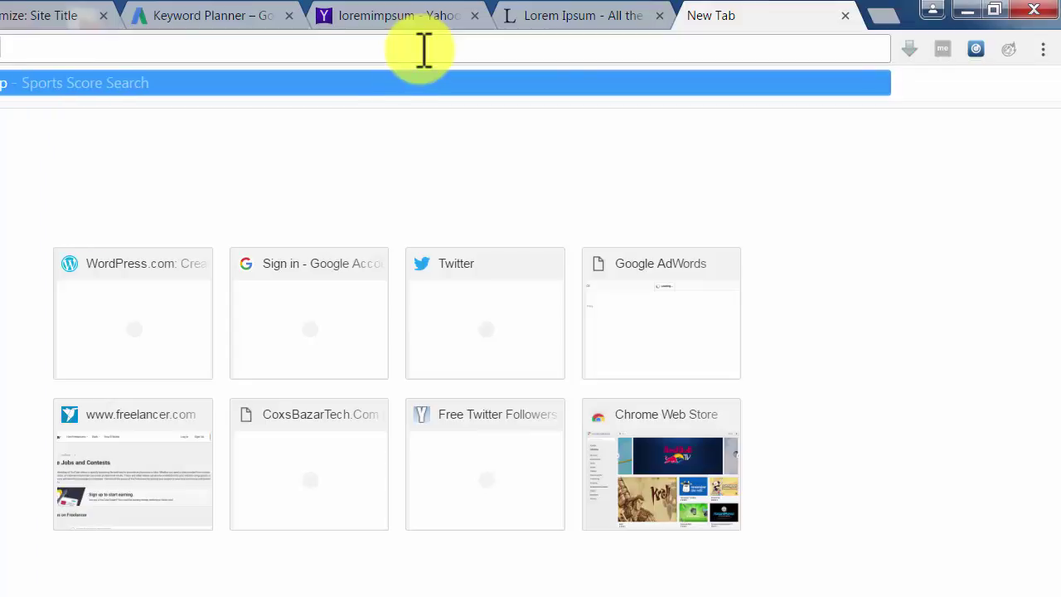
{"action": "key", "text": "Return"}
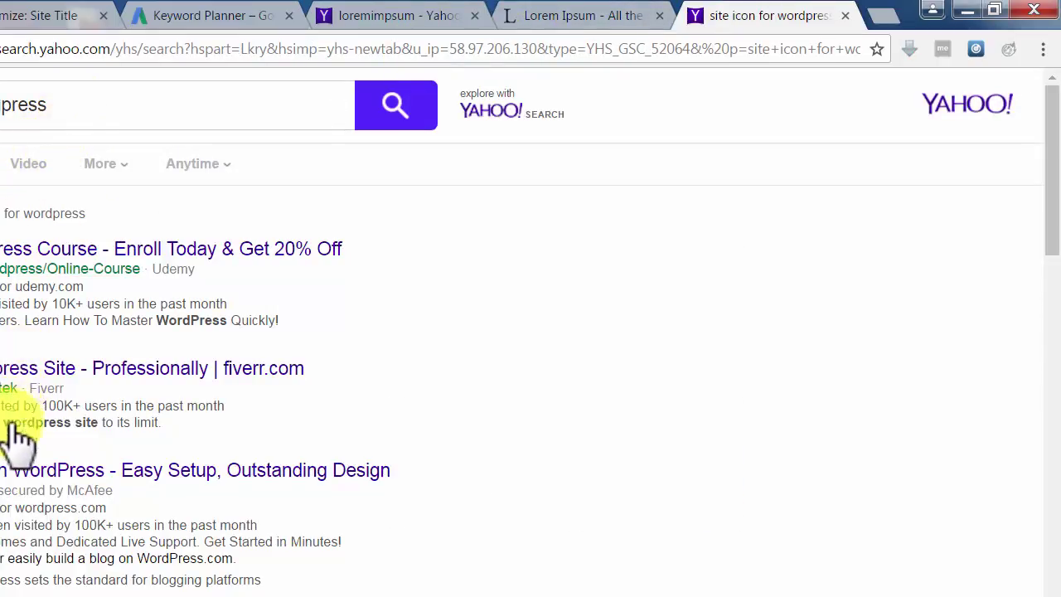
{"action": "scroll", "coordinate": [12, 510], "scroll_direction": "down", "scroll_amount": 2}
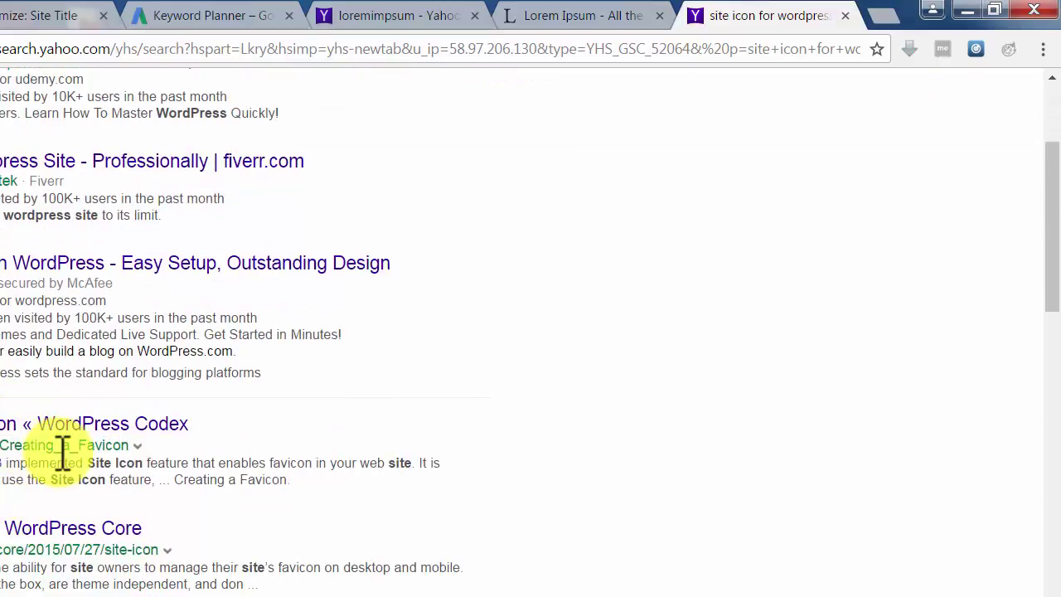
{"action": "scroll", "coordinate": [59, 450], "scroll_direction": "down", "scroll_amount": 1}
{"action": "scroll", "coordinate": [50, 456], "scroll_direction": "down", "scroll_amount": 1}
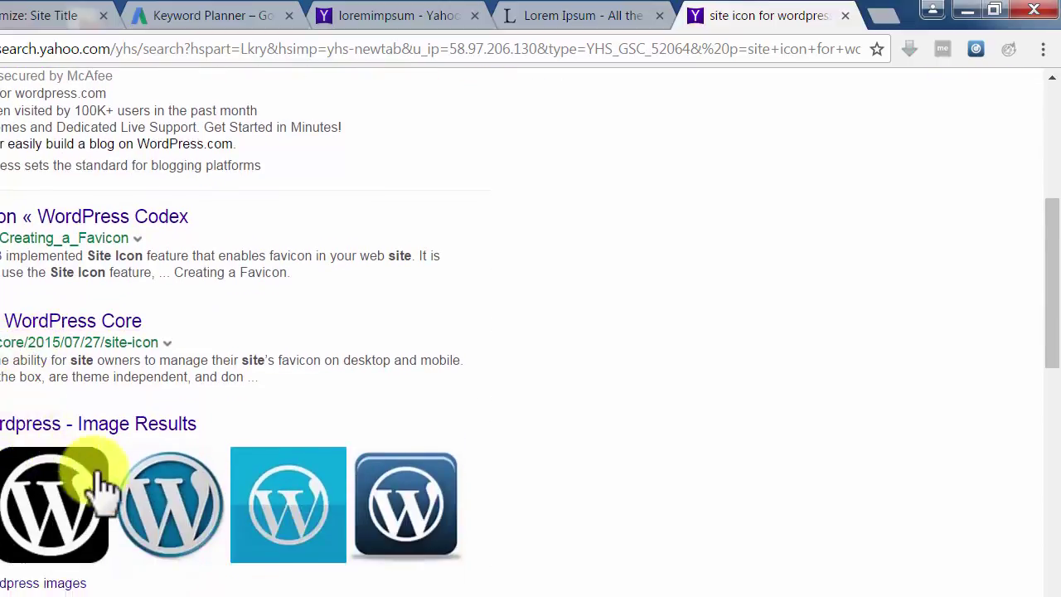
{"action": "scroll", "coordinate": [189, 502], "scroll_direction": "down", "scroll_amount": 1}
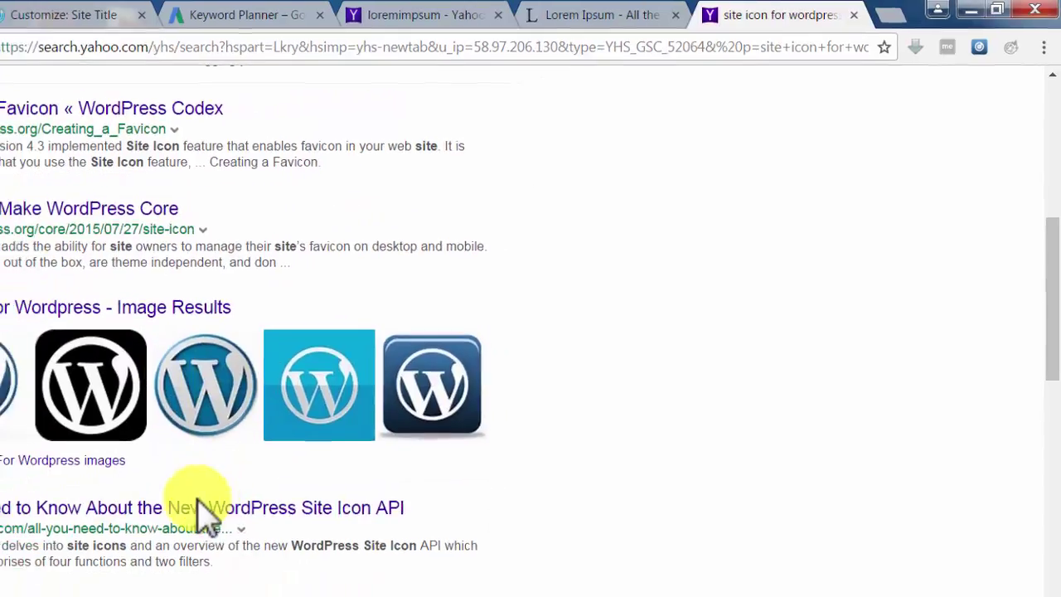
{"action": "scroll", "coordinate": [195, 497], "scroll_direction": "up", "scroll_amount": 5}
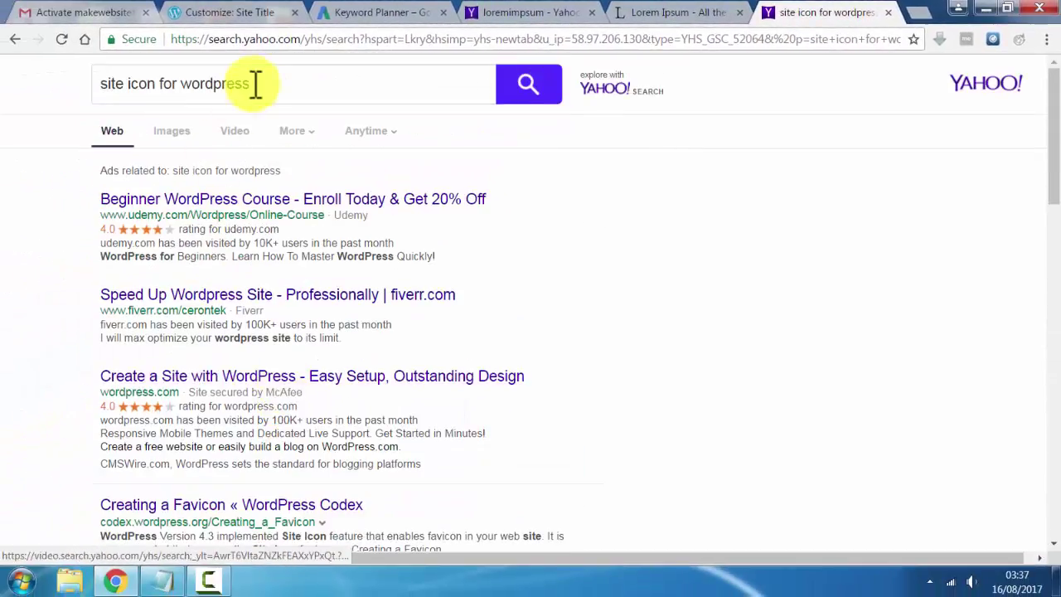
- Search for "make free site icon easily" instead and open the fontastic.me result
{"action": "left_click_drag", "start_coordinate": [256, 83], "coordinate": [51, 98]}
{"action": "type", "text": "make free site icon easily"}
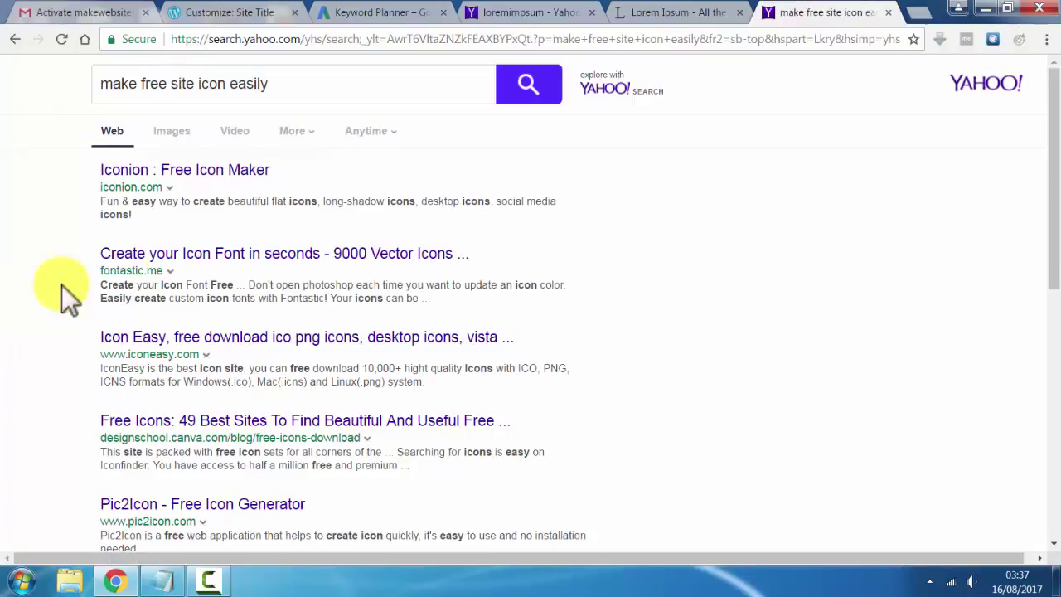
{"action": "left_click", "coordinate": [278, 263]}
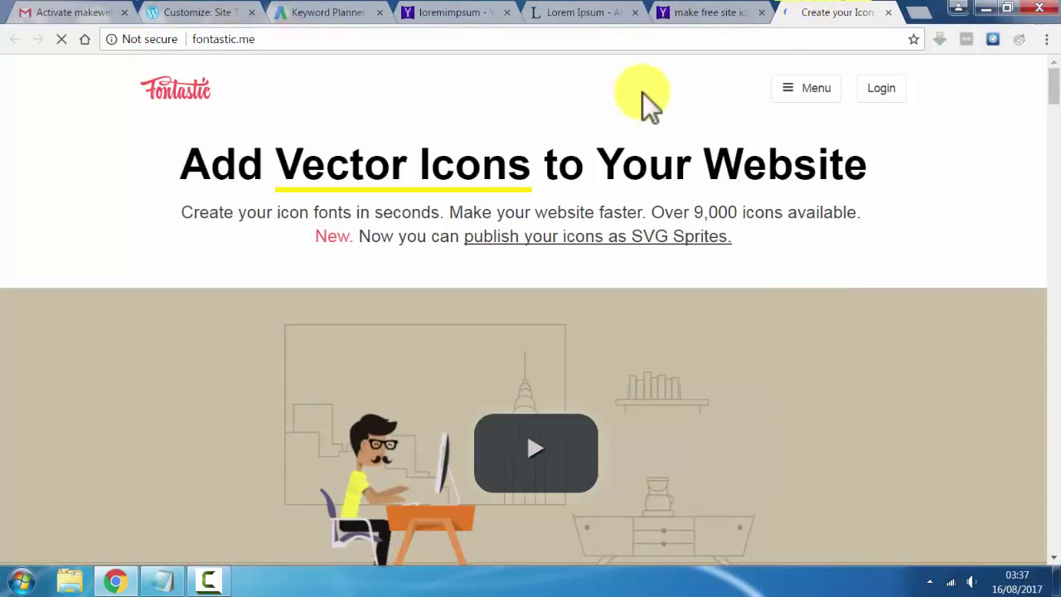
- Examine the Fontastic homepage for how its icon creation works and what signing up requires
{"action": "scroll", "coordinate": [429, 277], "scroll_direction": "down", "scroll_amount": 3}
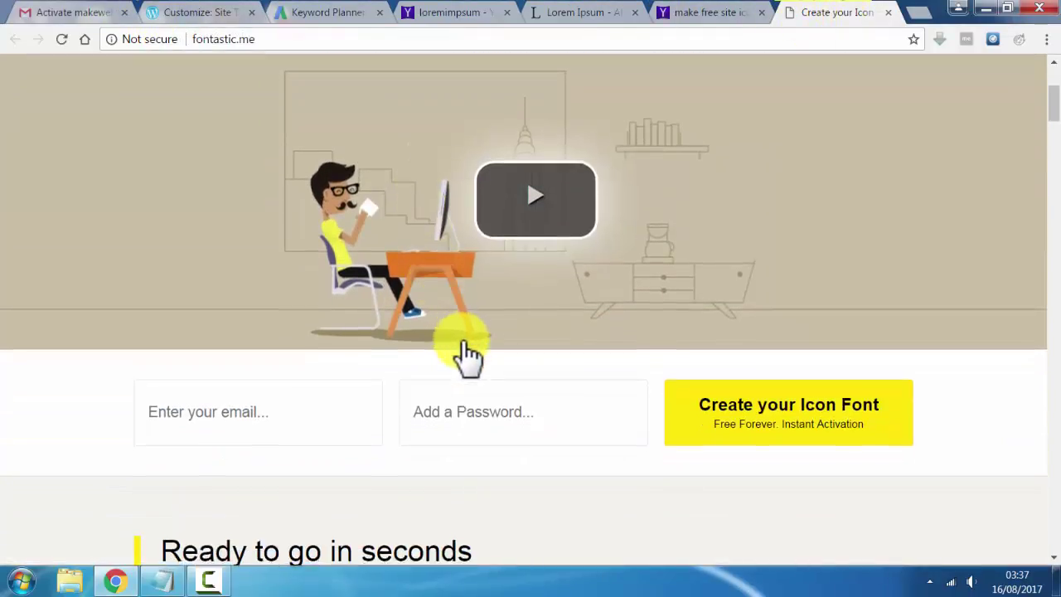
{"action": "scroll", "coordinate": [467, 356], "scroll_direction": "down", "scroll_amount": 3}
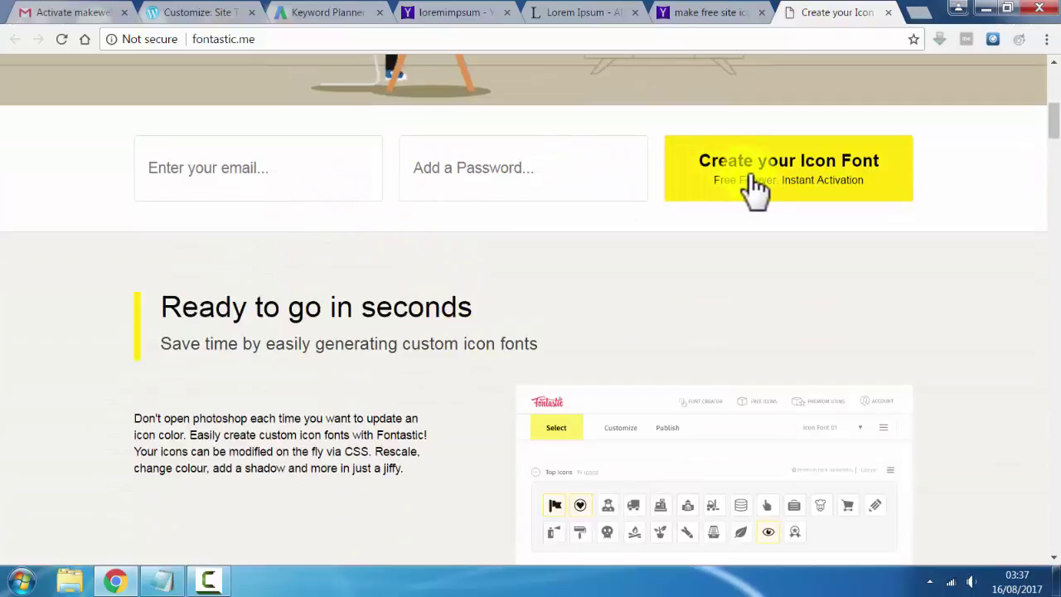
{"action": "scroll", "coordinate": [774, 216], "scroll_direction": "down", "scroll_amount": 3}
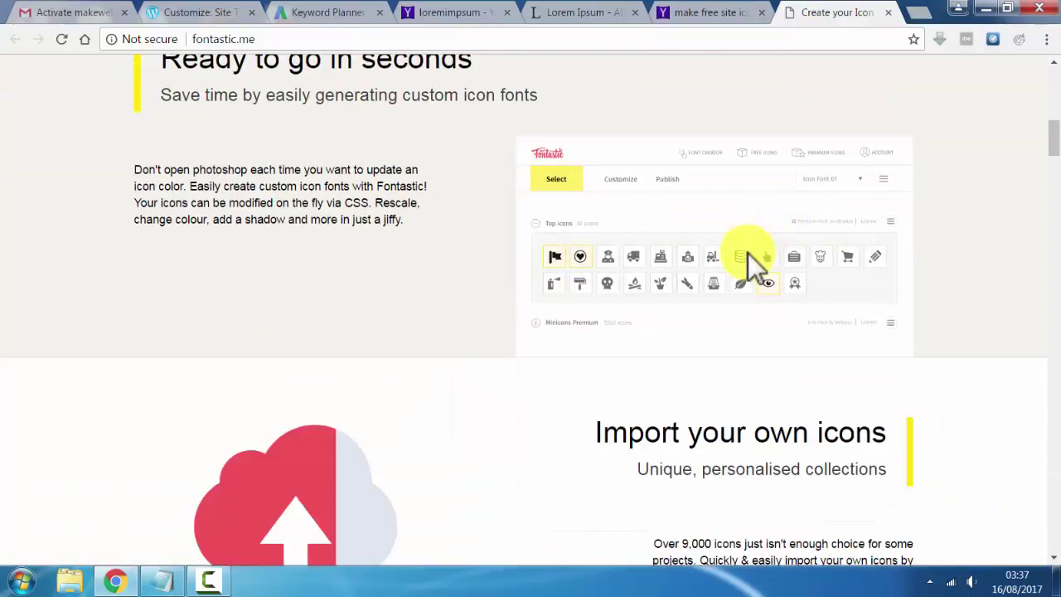
{"action": "scroll", "coordinate": [746, 258], "scroll_direction": "down", "scroll_amount": 2}
{"action": "scroll", "coordinate": [735, 296], "scroll_direction": "down", "scroll_amount": 4}
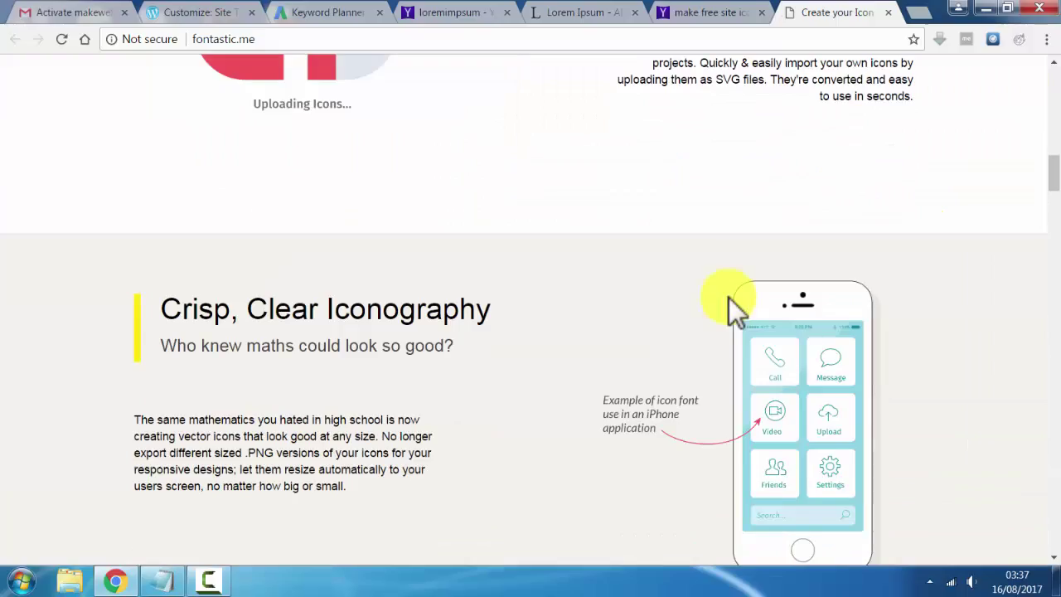
{"action": "scroll", "coordinate": [731, 302], "scroll_direction": "up", "scroll_amount": 10}
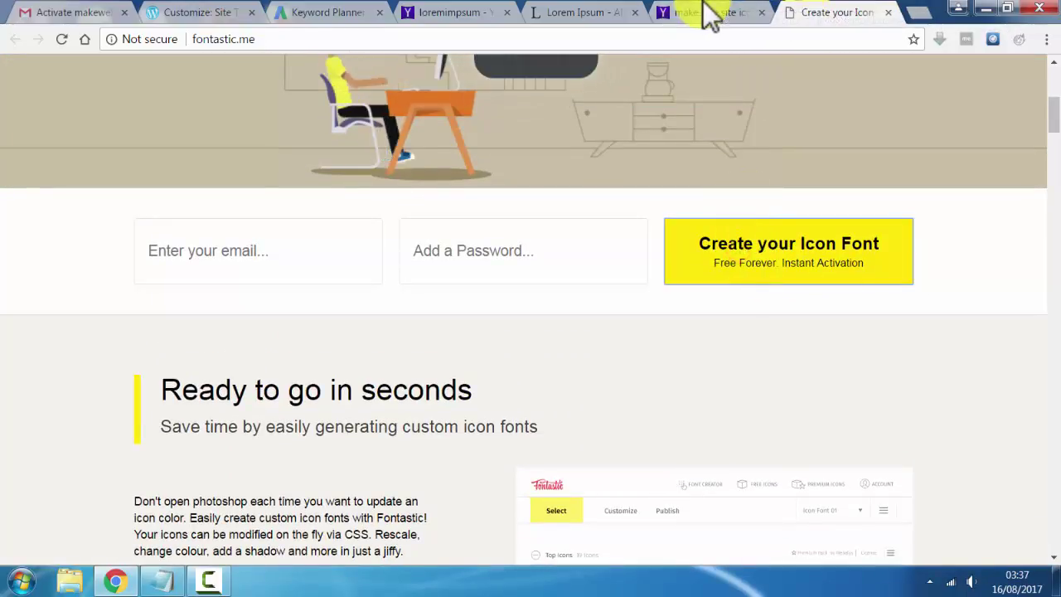
{"action": "scroll", "coordinate": [494, 289], "scroll_direction": "down", "scroll_amount": 3}
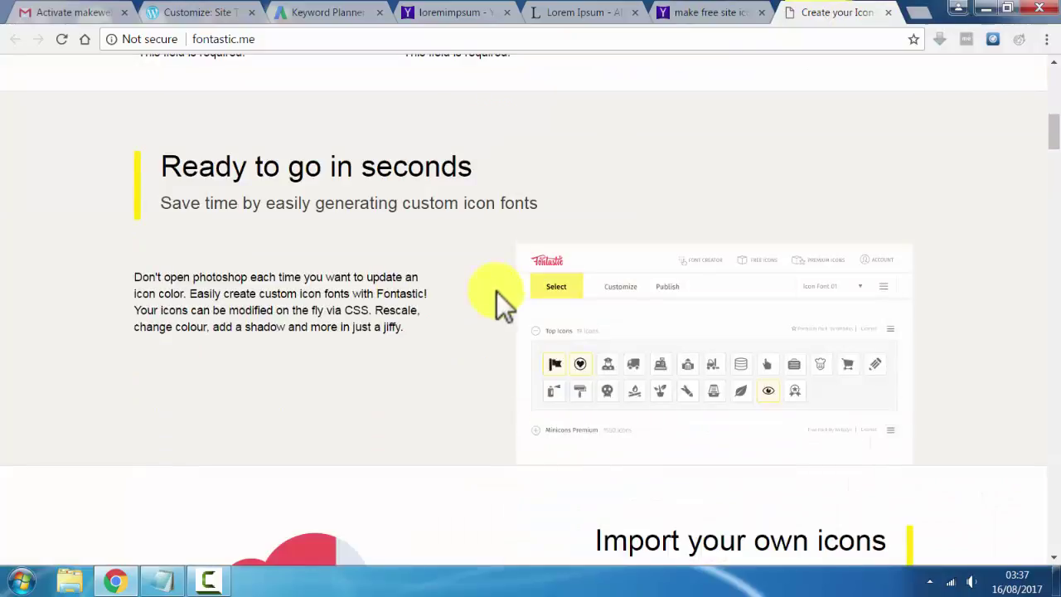
{"action": "scroll", "coordinate": [497, 292], "scroll_direction": "down", "scroll_amount": 5}
{"action": "scroll", "coordinate": [517, 301], "scroll_direction": "up", "scroll_amount": 6}
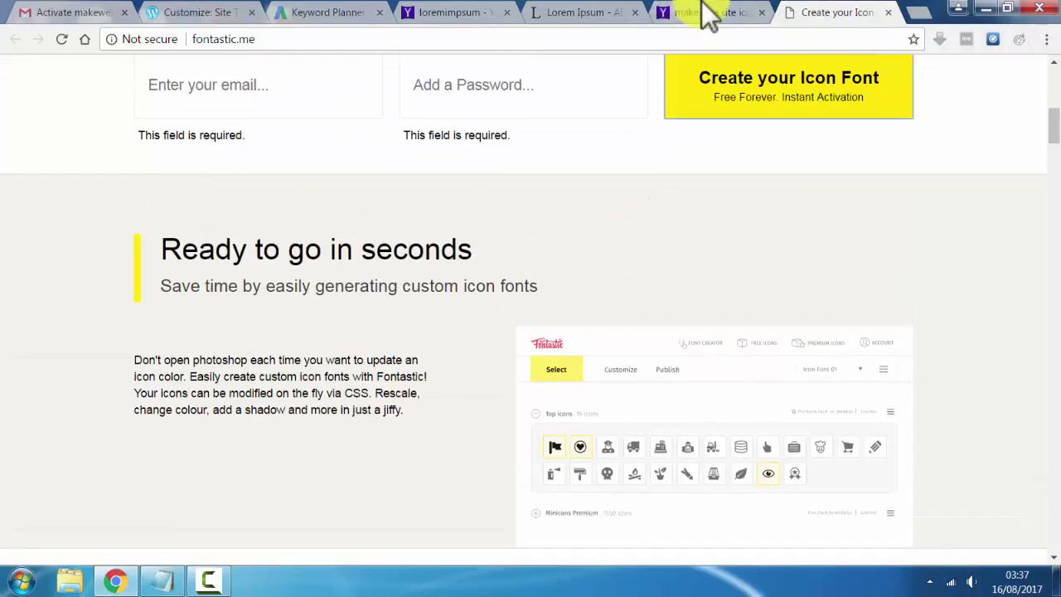
- Return to the "make free site icon easily" search and browse its image results for a suitable site icon
{"action": "left_click", "coordinate": [708, 14]}
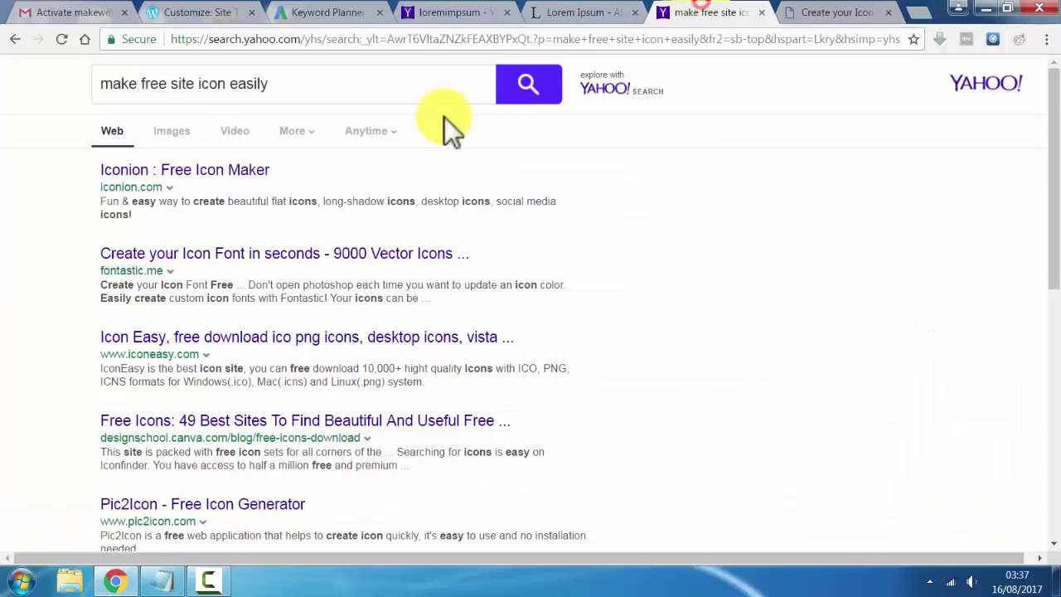
{"action": "left_click", "coordinate": [175, 137]}
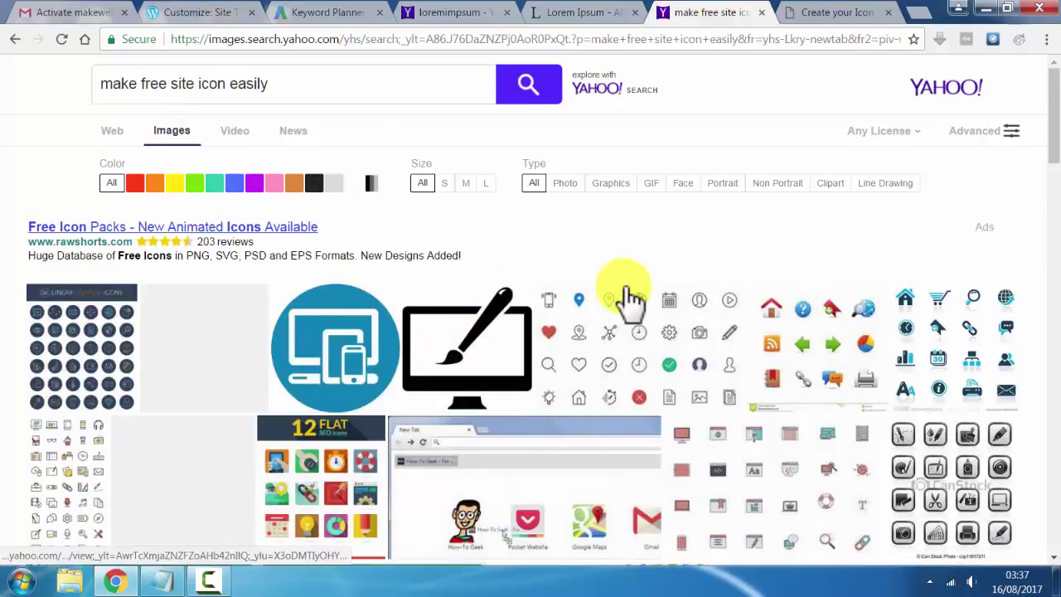
{"action": "scroll", "coordinate": [365, 377], "scroll_direction": "down", "scroll_amount": 1}
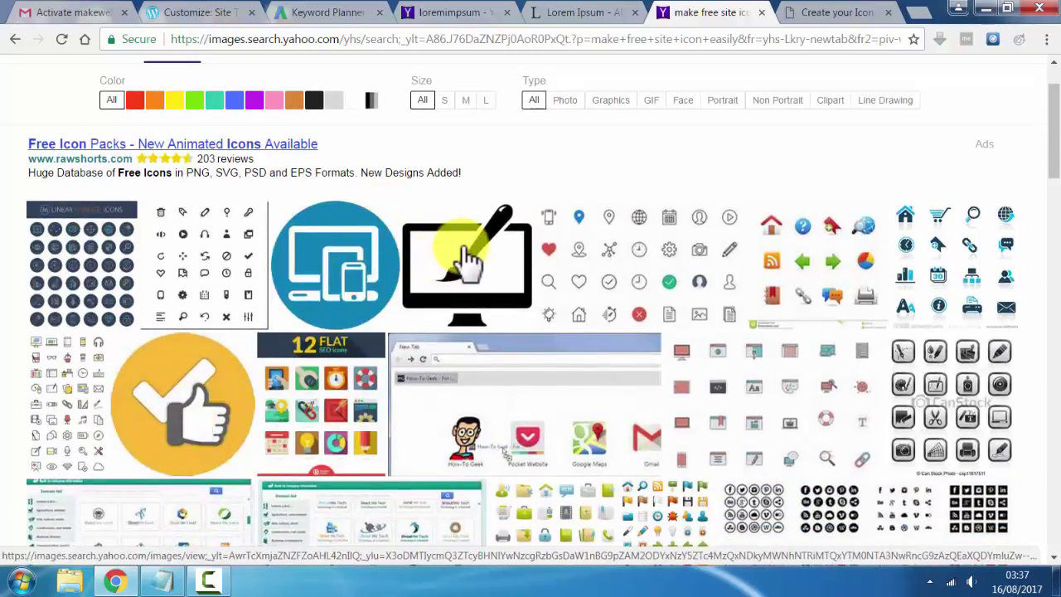
{"action": "scroll", "coordinate": [414, 257], "scroll_direction": "down", "scroll_amount": 2}
{"action": "scroll", "coordinate": [427, 244], "scroll_direction": "up", "scroll_amount": 2}
{"action": "scroll", "coordinate": [510, 323], "scroll_direction": "down", "scroll_amount": 4}
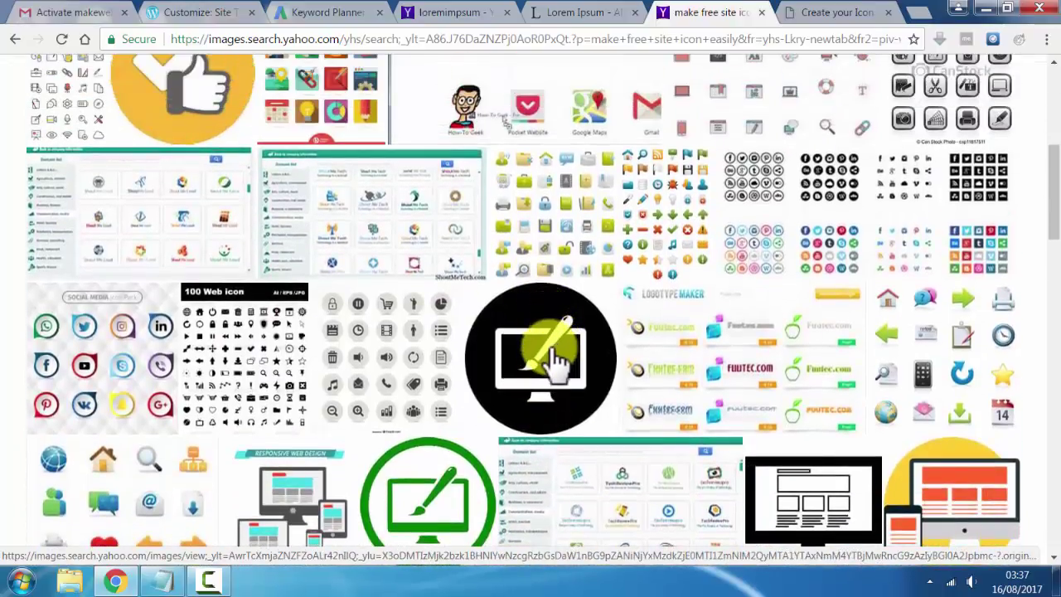
- Save the black circular monitor-and-paintbrush icon from the image results to the Desktop as website-design-symbol_318-50729.jpg
{"action": "left_click", "coordinate": [558, 360]}
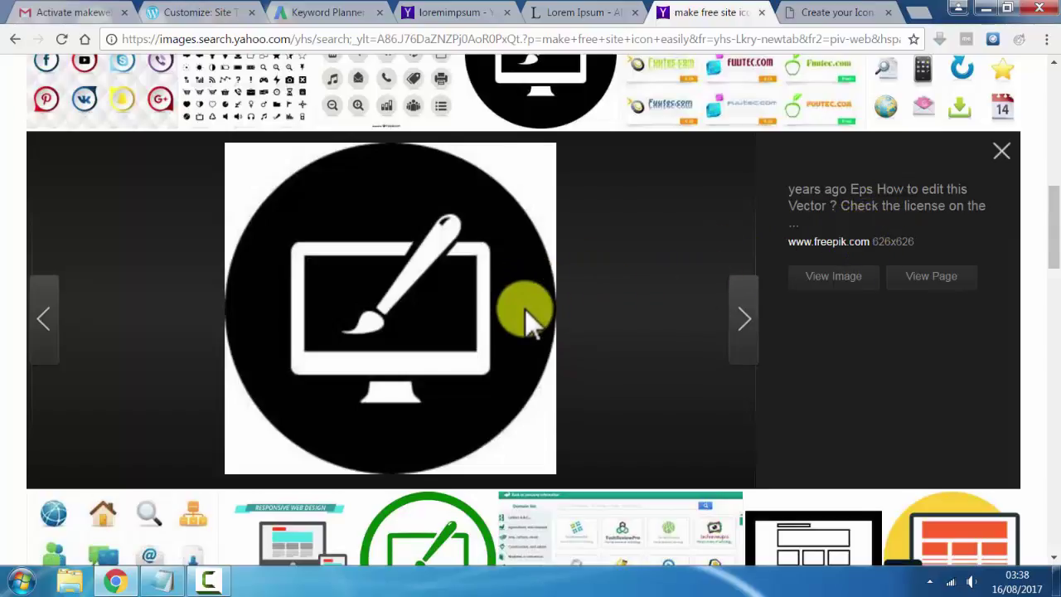
{"action": "scroll", "coordinate": [525, 308], "scroll_direction": "down", "scroll_amount": 2}
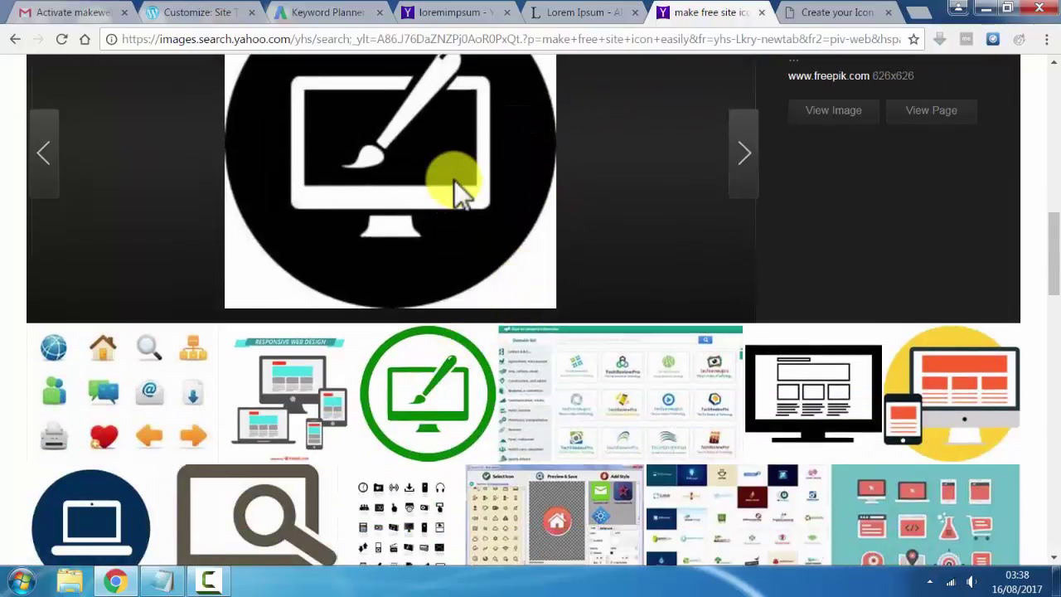
{"action": "scroll", "coordinate": [429, 182], "scroll_direction": "down", "scroll_amount": 1}
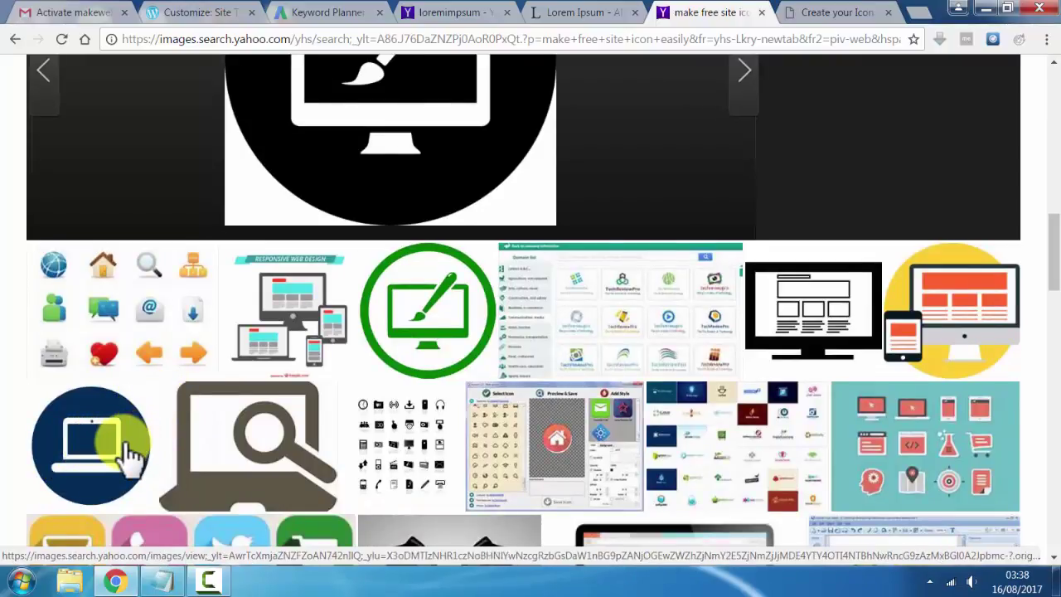
{"action": "right_click", "coordinate": [403, 115]}
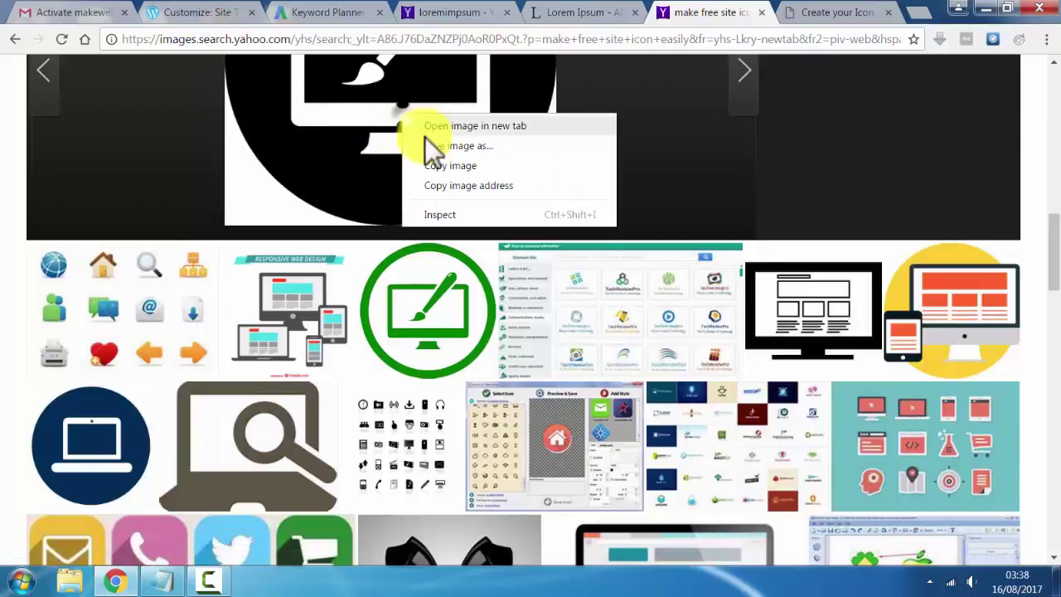
{"action": "left_click", "coordinate": [450, 146]}
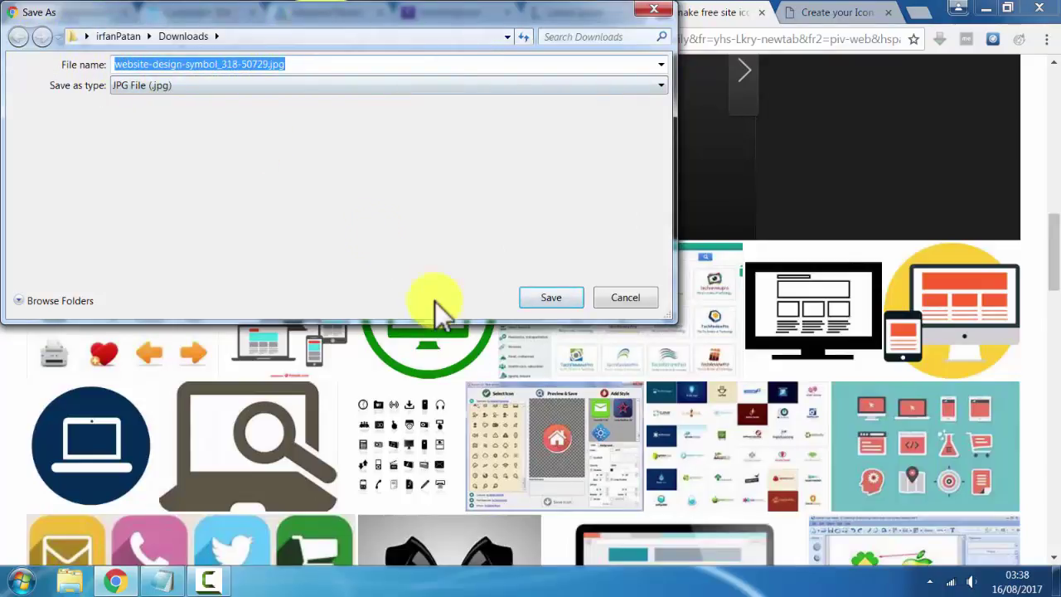
{"action": "left_click", "coordinate": [84, 37]}
{"action": "left_click", "coordinate": [83, 51]}
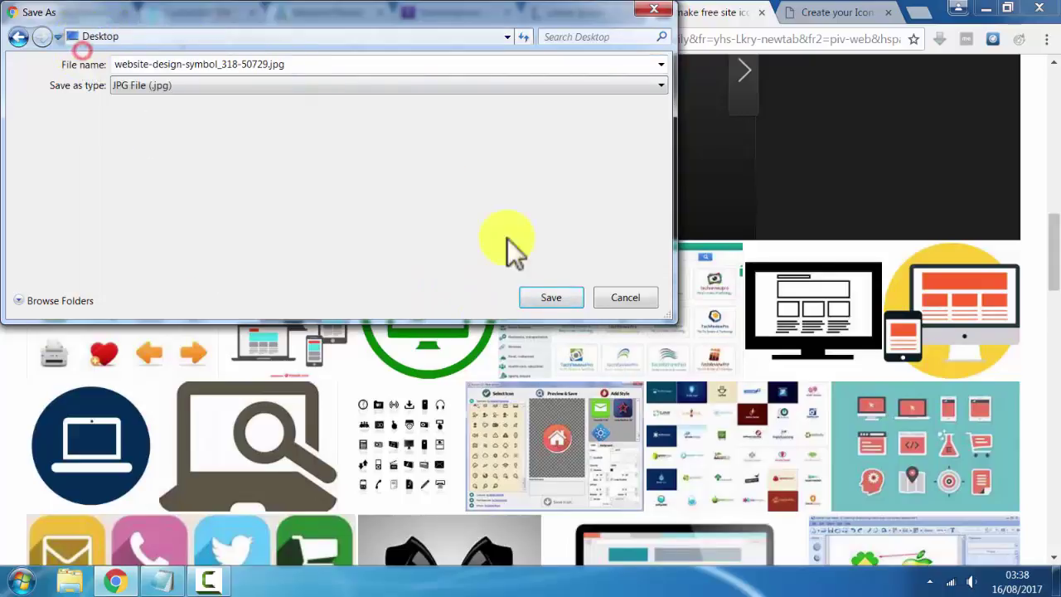
{"action": "left_click", "coordinate": [554, 298]}
- Replace the image search with "website icon" to find more site icon candidates
{"action": "scroll", "coordinate": [627, 423], "scroll_direction": "down", "scroll_amount": 4}
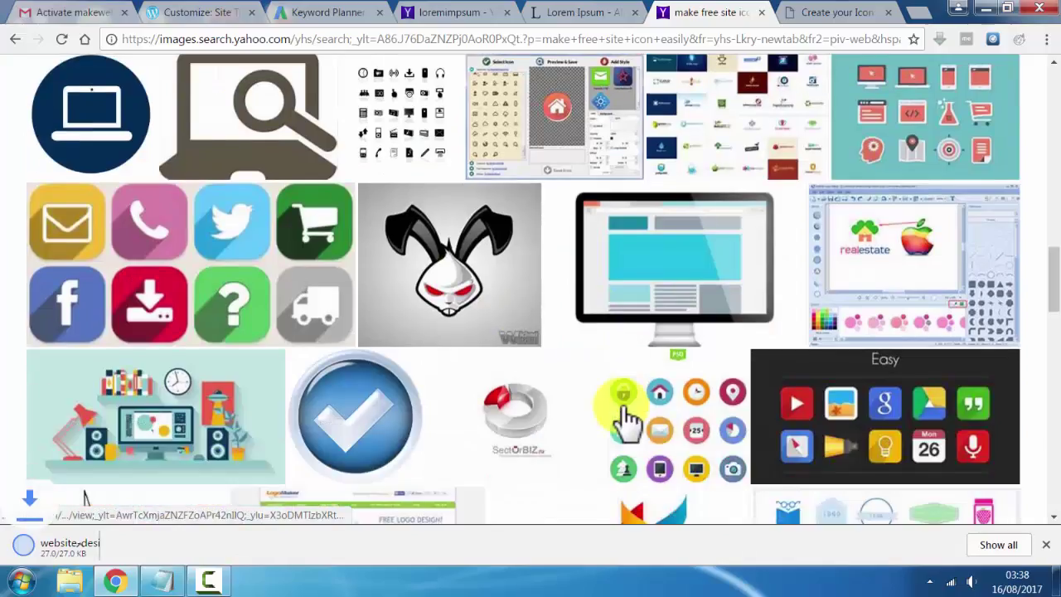
{"action": "scroll", "coordinate": [912, 239], "scroll_direction": "up", "scroll_amount": 5}
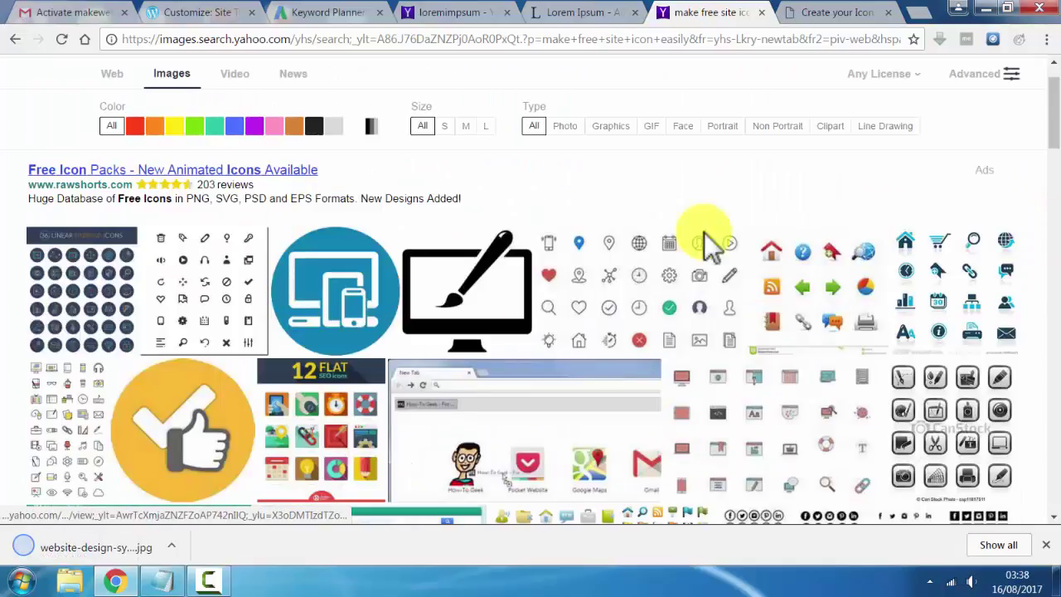
{"action": "scroll", "coordinate": [194, 124], "scroll_direction": "up", "scroll_amount": 1}
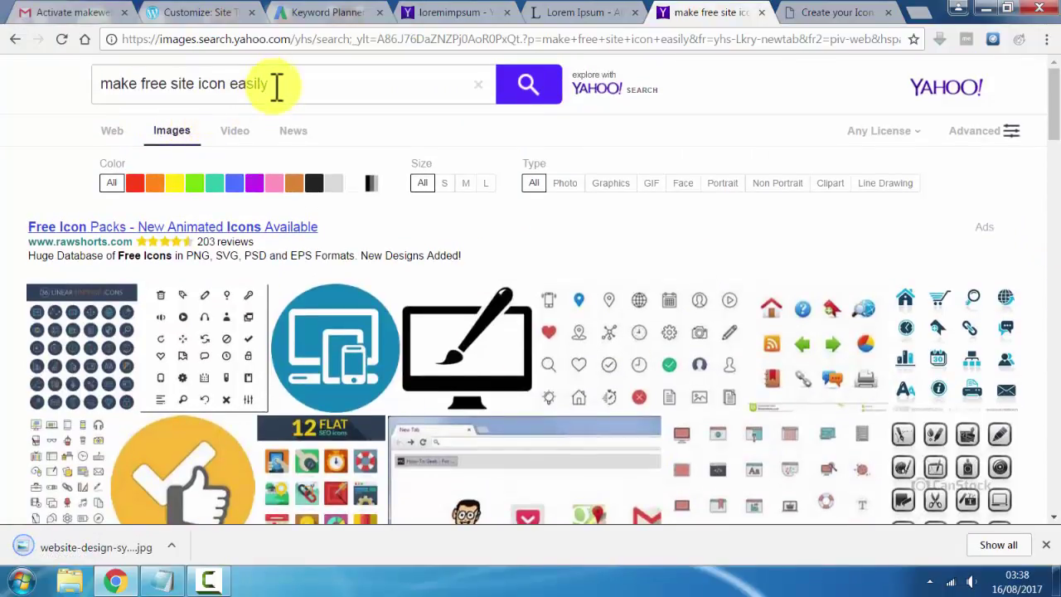
{"action": "left_click_drag", "start_coordinate": [277, 84], "coordinate": [71, 83]}
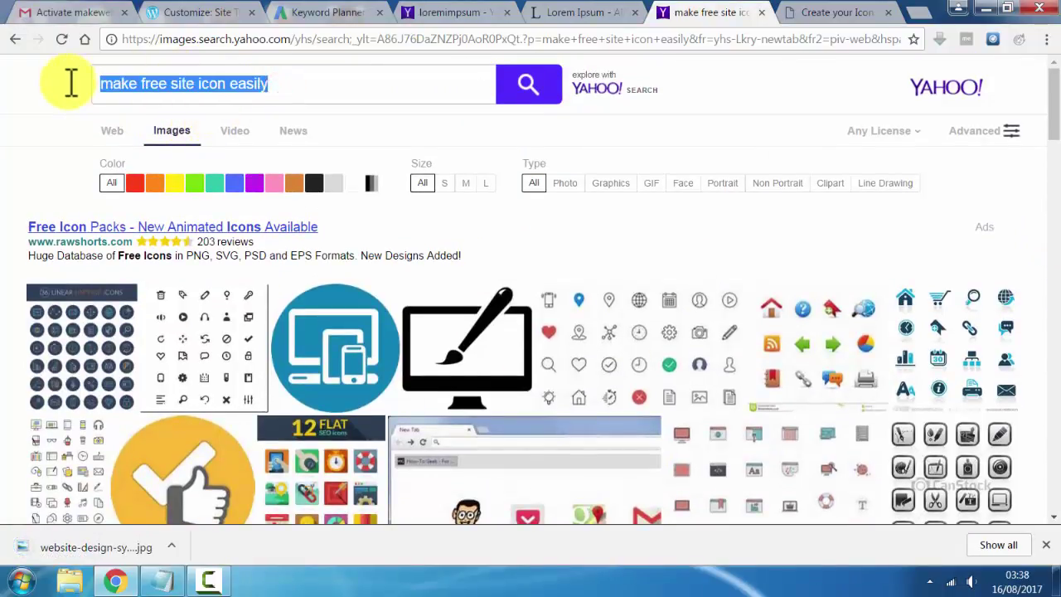
{"action": "type", "text": "wen"}
{"action": "key", "text": "BackSpace"}
{"action": "type", "text": "bsi"}
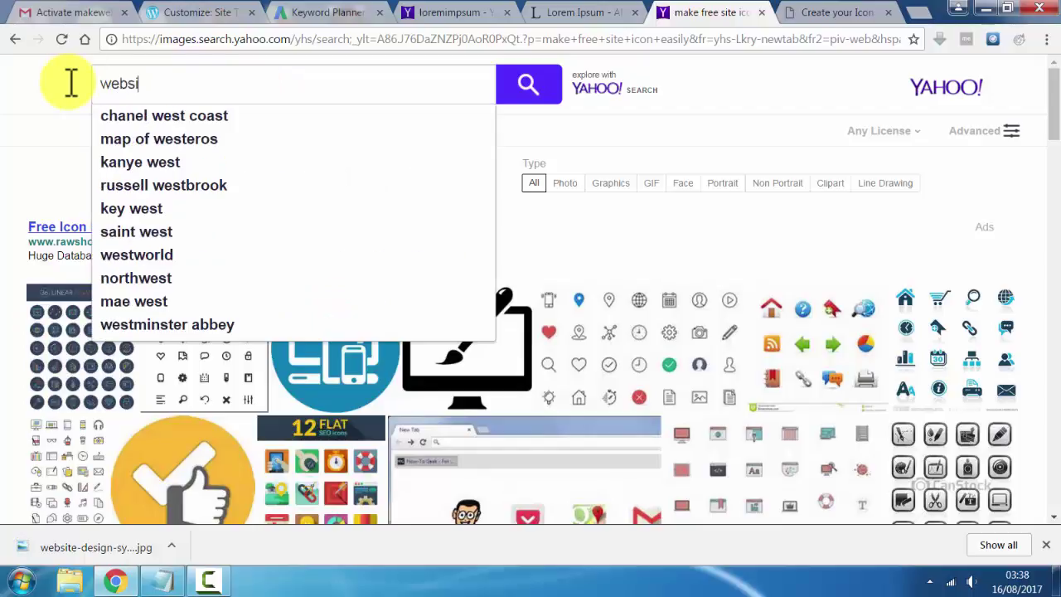
{"action": "type", "text": "te icon#"}
{"action": "key", "text": "Return"}
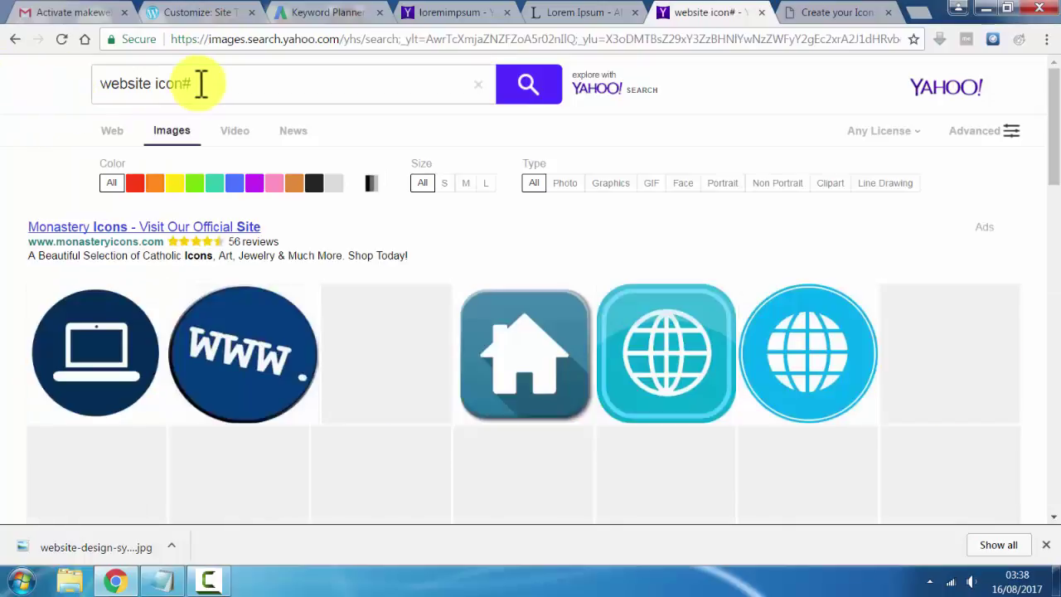
{"action": "left_click", "coordinate": [202, 86]}
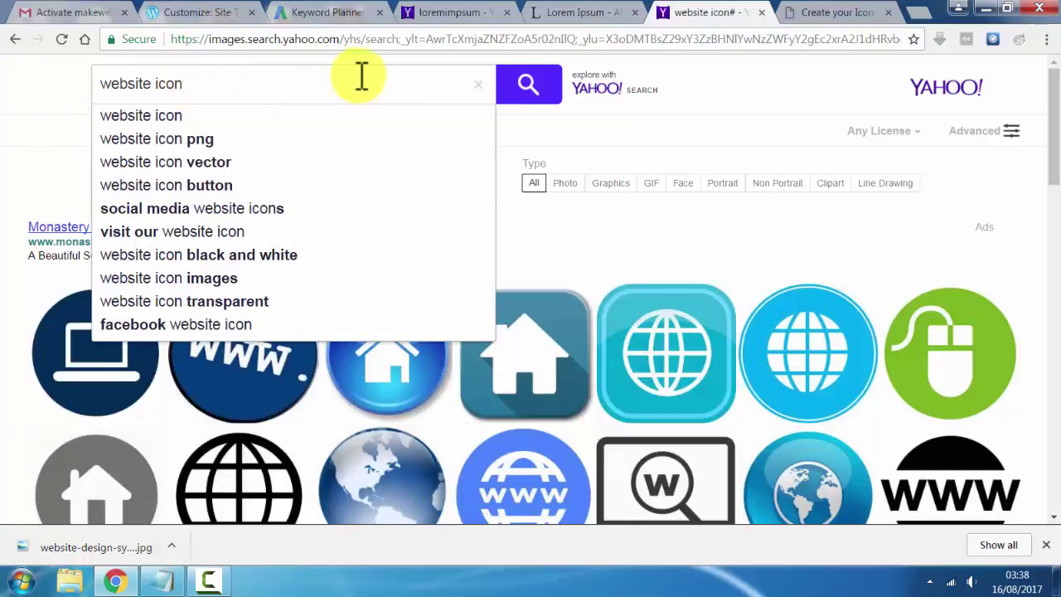
{"action": "left_click", "coordinate": [549, 95]}
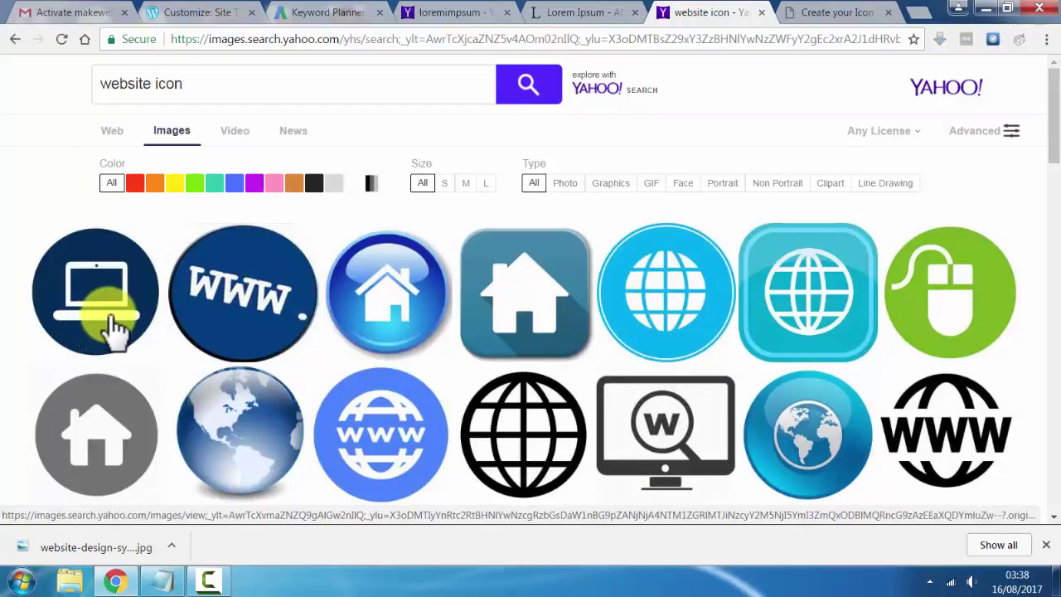
- Preview the blue WWW icon, then save the monitor icon with the W magnifier to the Desktop as monitor-website-512.png
{"action": "left_click", "coordinate": [239, 294]}
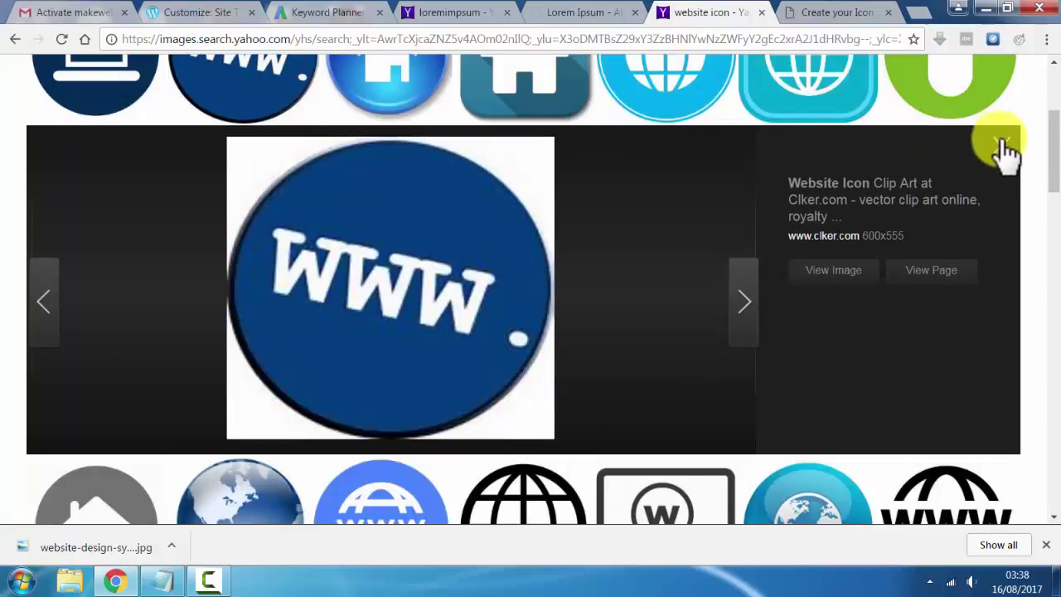
{"action": "left_click", "coordinate": [688, 506]}
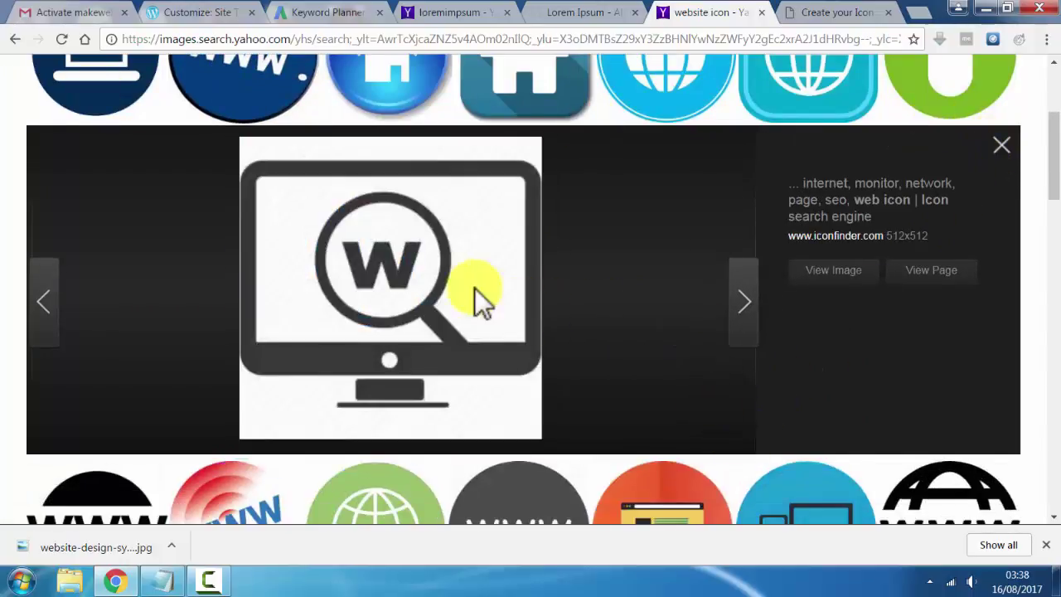
{"action": "scroll", "coordinate": [432, 205], "scroll_direction": "up", "scroll_amount": 1}
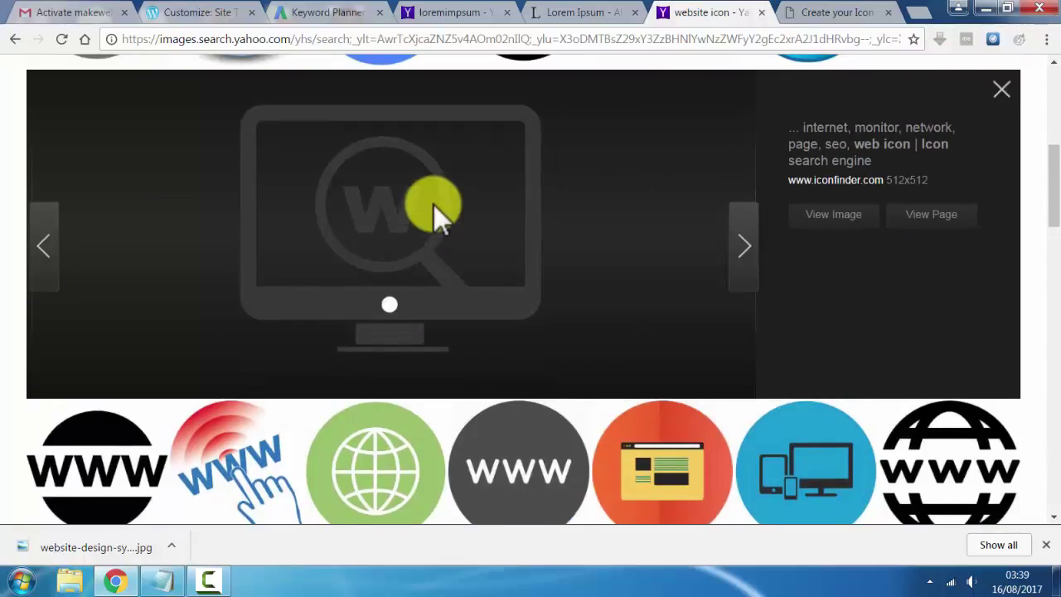
{"action": "right_click", "coordinate": [433, 205]}
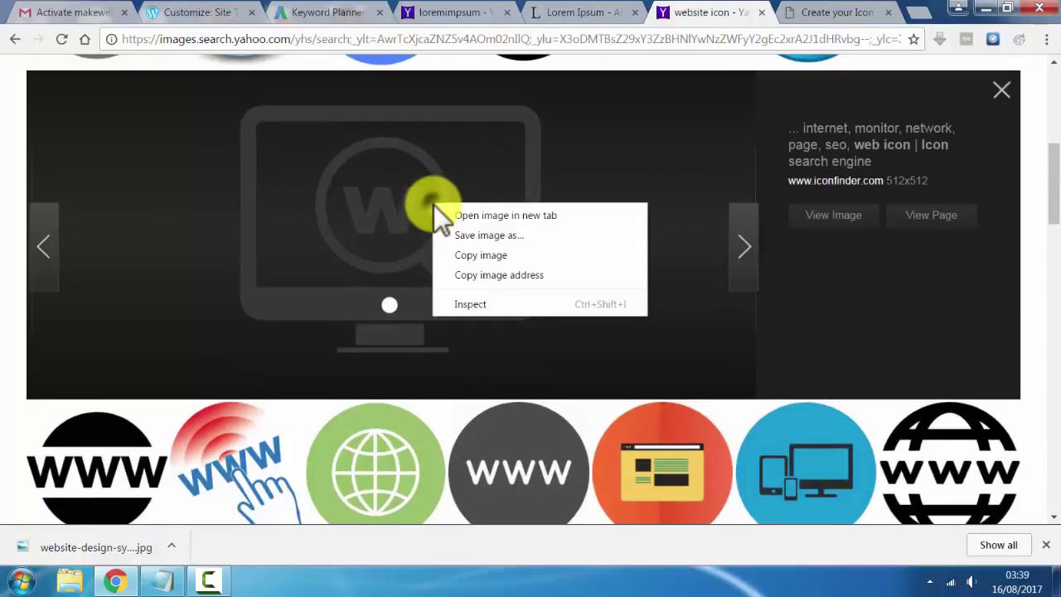
{"action": "left_click", "coordinate": [507, 237]}
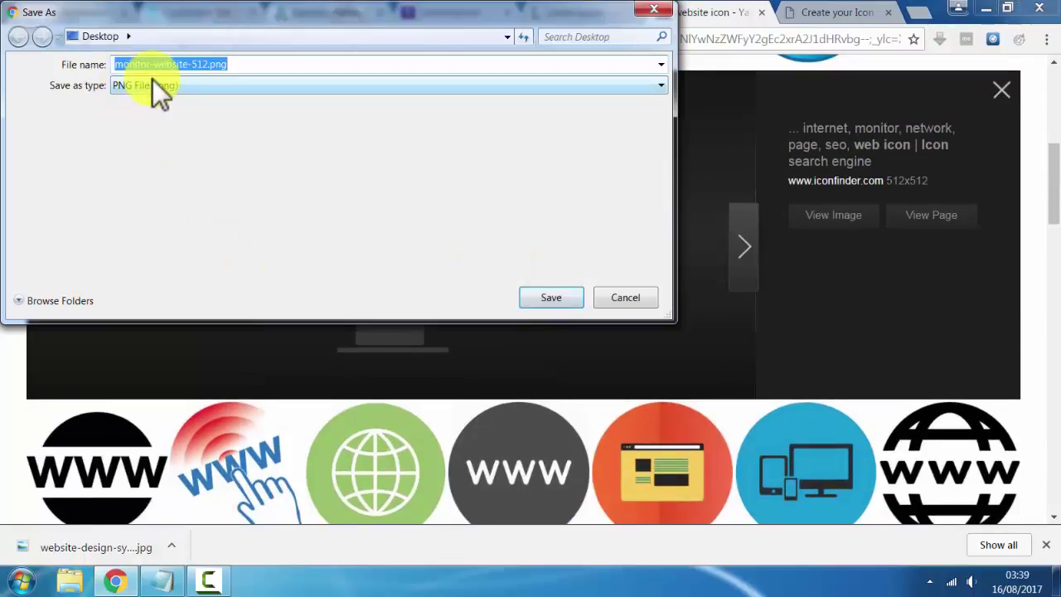
{"action": "left_click", "coordinate": [526, 296]}
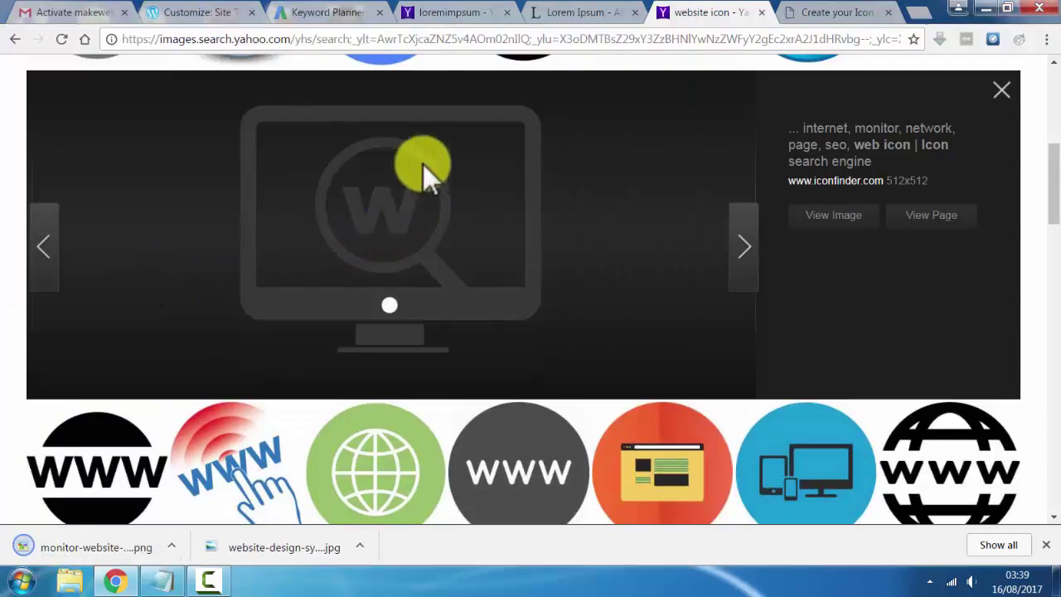
- Return to the WordPress customizer and upload monitor-website-512.png from the Desktop for the site icon
{"action": "left_click", "coordinate": [199, 13]}
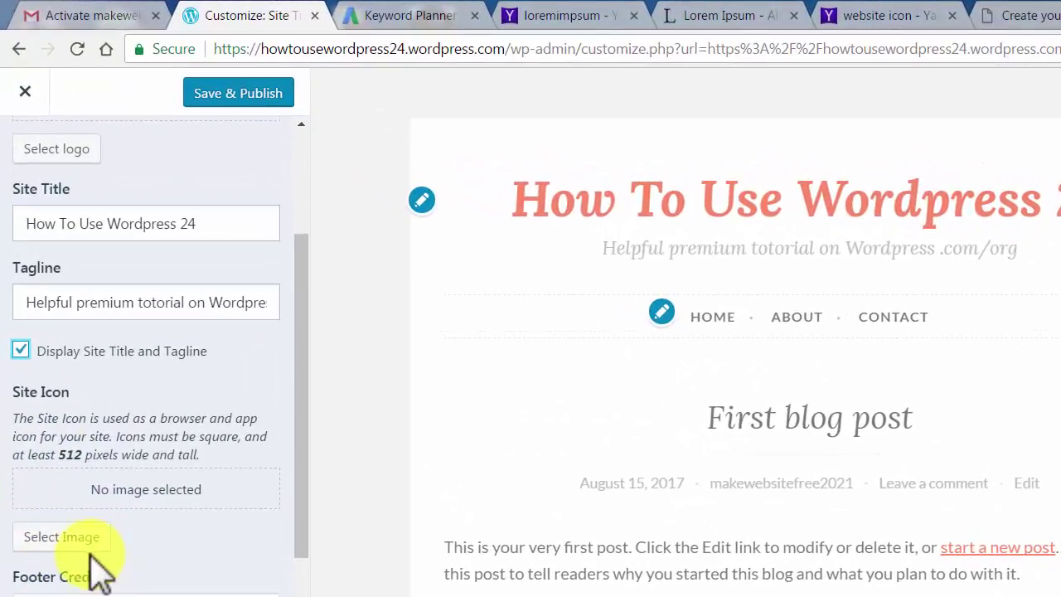
{"action": "left_click", "coordinate": [87, 539]}
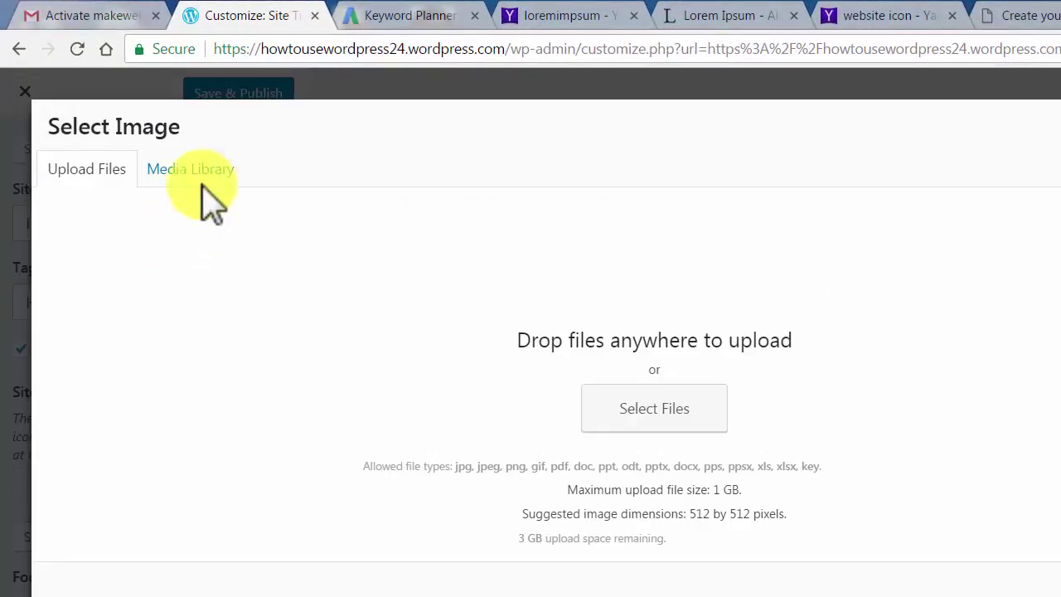
{"action": "left_click", "coordinate": [657, 414]}
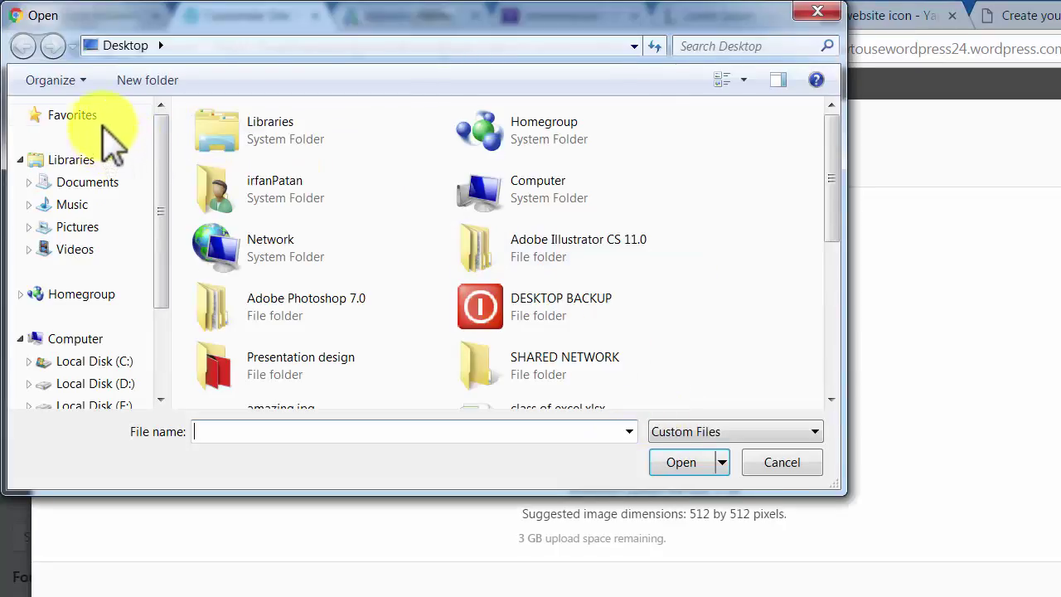
{"action": "left_click", "coordinate": [823, 136]}
{"action": "left_click_drag", "start_coordinate": [827, 210], "coordinate": [818, 366]}
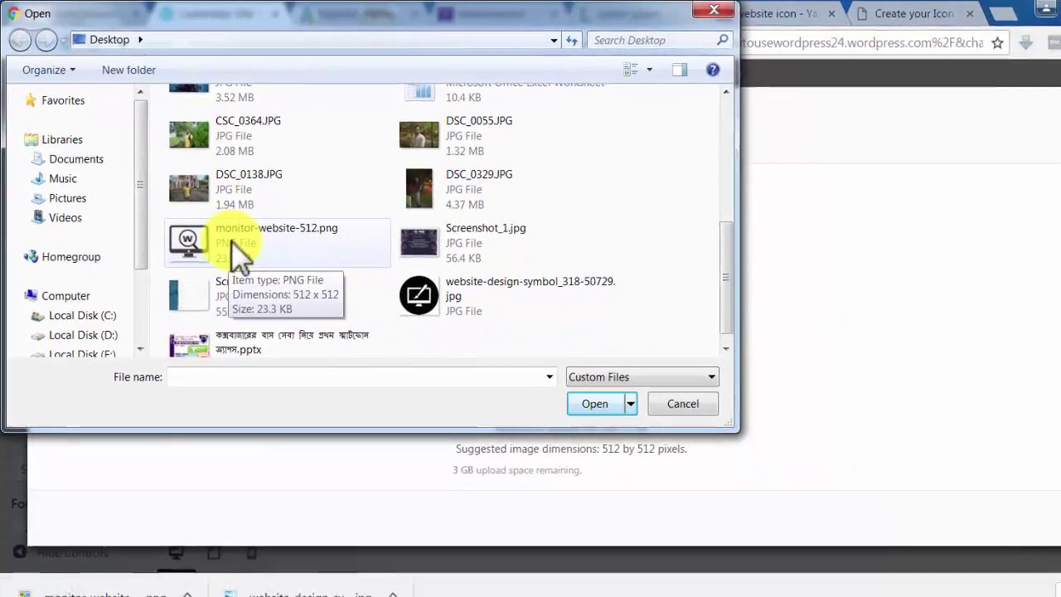
{"action": "left_click", "coordinate": [232, 242]}
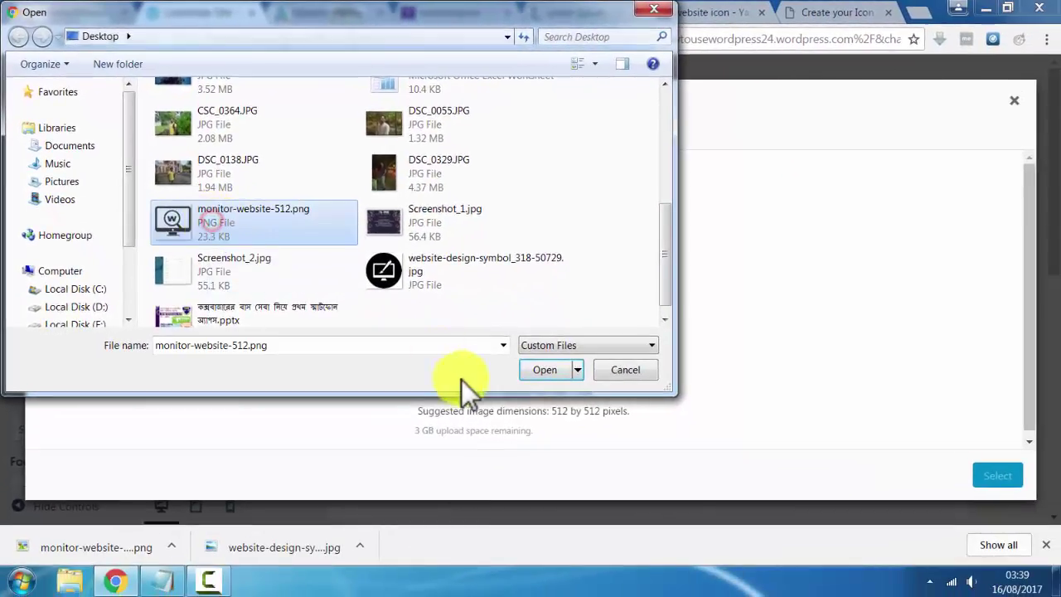
{"action": "left_click", "coordinate": [547, 369]}
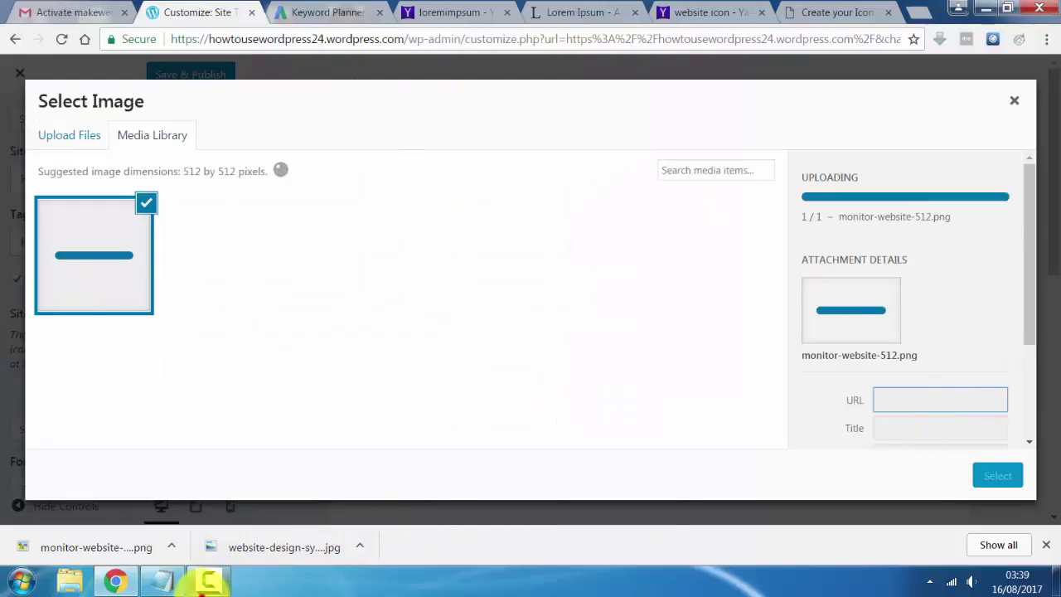
- Check the uploaded image's attachment details and set monitor-website-512.png as the site icon
{"action": "left_click", "coordinate": [207, 580]}
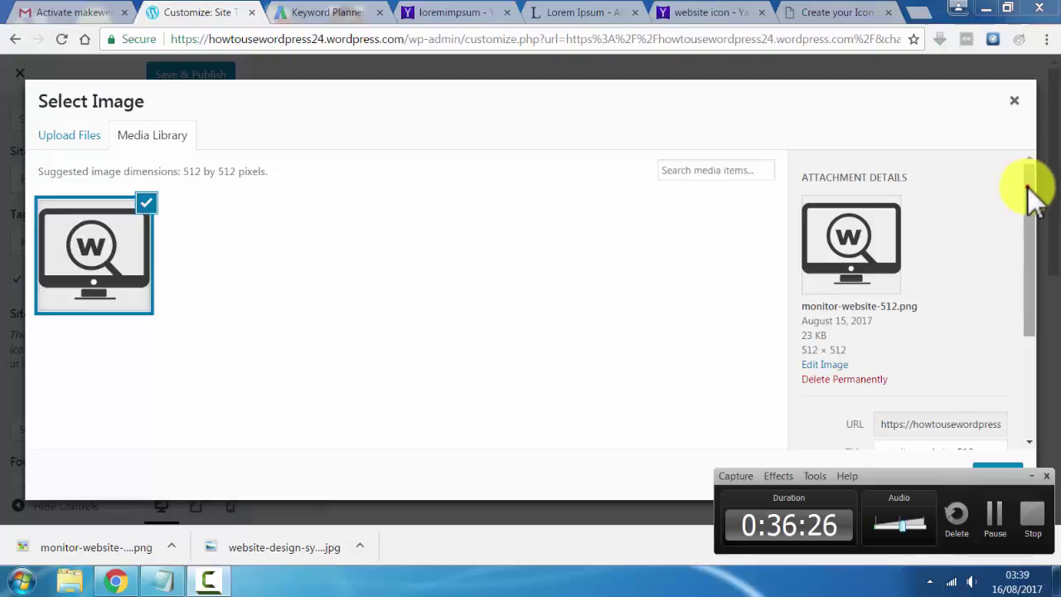
{"action": "left_click_drag", "start_coordinate": [1027, 187], "coordinate": [1026, 349]}
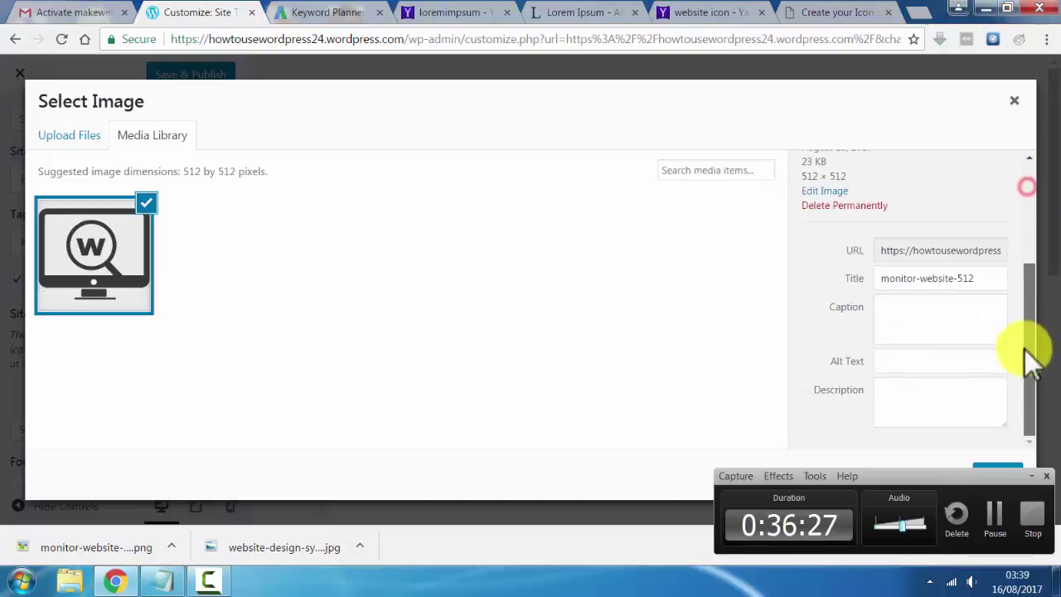
{"action": "left_click_drag", "start_coordinate": [977, 477], "coordinate": [917, 513]}
{"action": "left_click", "coordinate": [999, 474]}
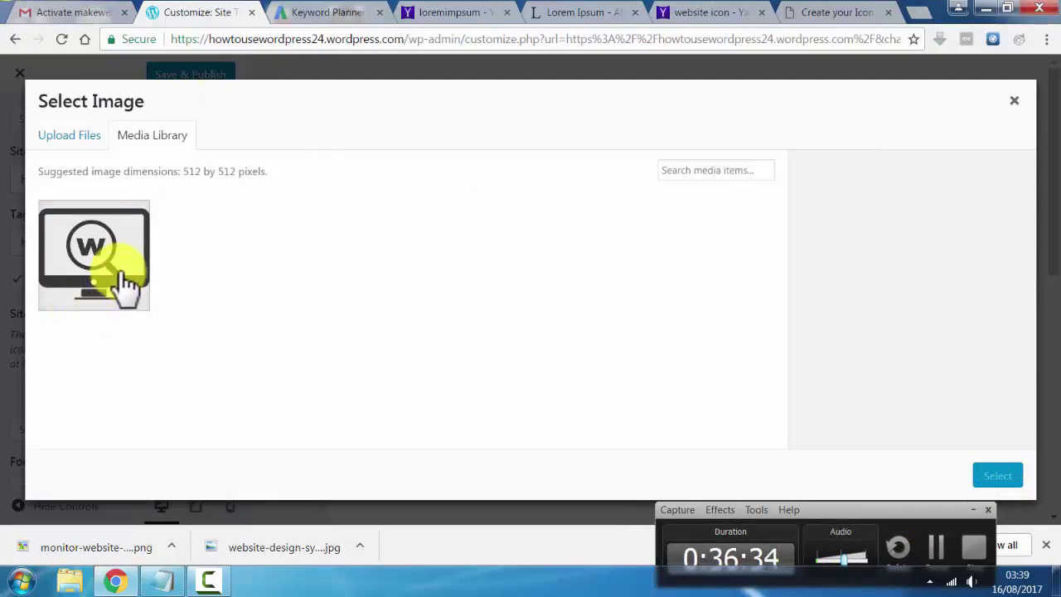
{"action": "left_click", "coordinate": [125, 282]}
{"action": "left_click", "coordinate": [1004, 479]}
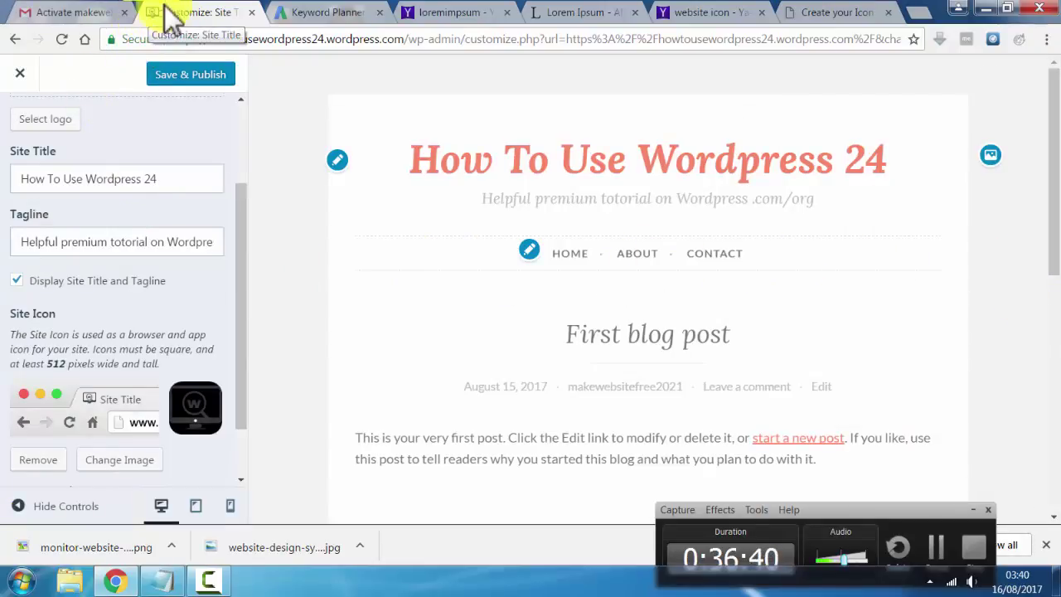
- Set the site's footer credit to Powered by WordPress.com and check it at the end of the site preview
{"action": "scroll", "coordinate": [237, 254], "scroll_direction": "down", "scroll_amount": 2}
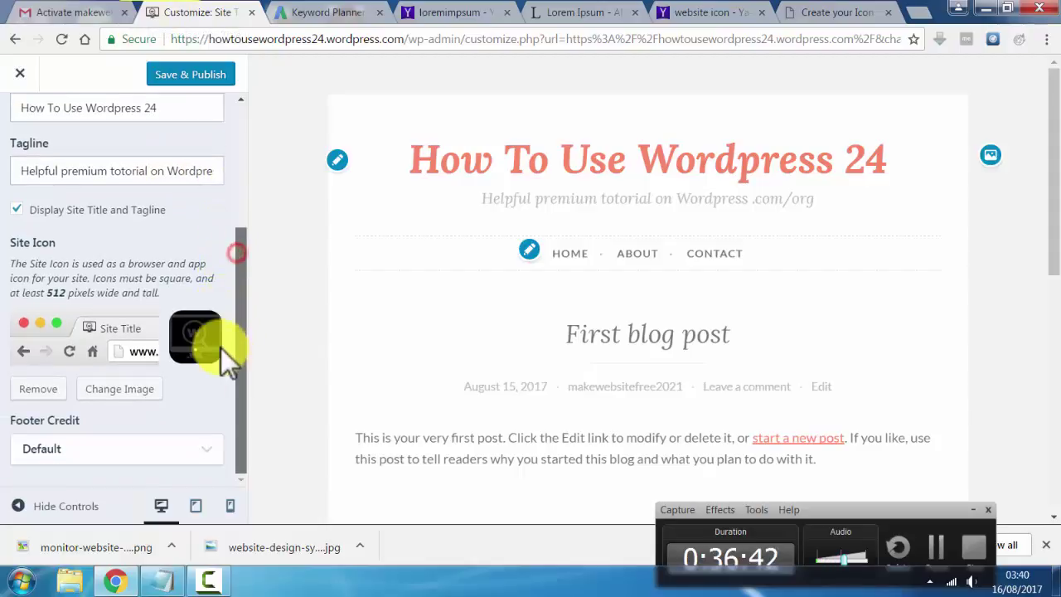
{"action": "scroll", "coordinate": [128, 257], "scroll_direction": "up", "scroll_amount": 3}
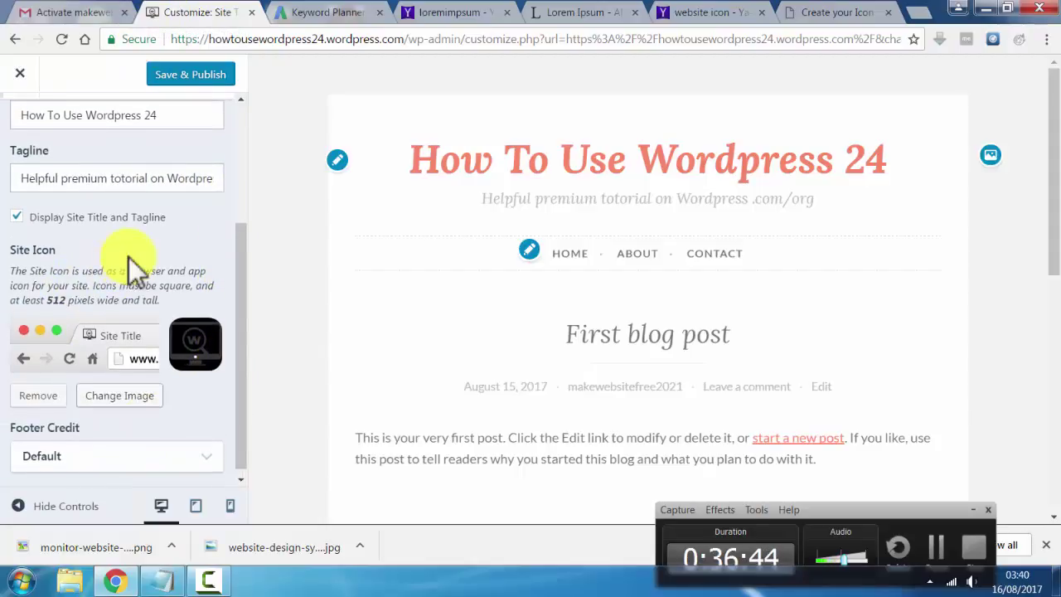
{"action": "scroll", "coordinate": [125, 234], "scroll_direction": "down", "scroll_amount": 2}
{"action": "scroll", "coordinate": [125, 235], "scroll_direction": "down", "scroll_amount": 2}
{"action": "scroll", "coordinate": [125, 233], "scroll_direction": "up", "scroll_amount": 5}
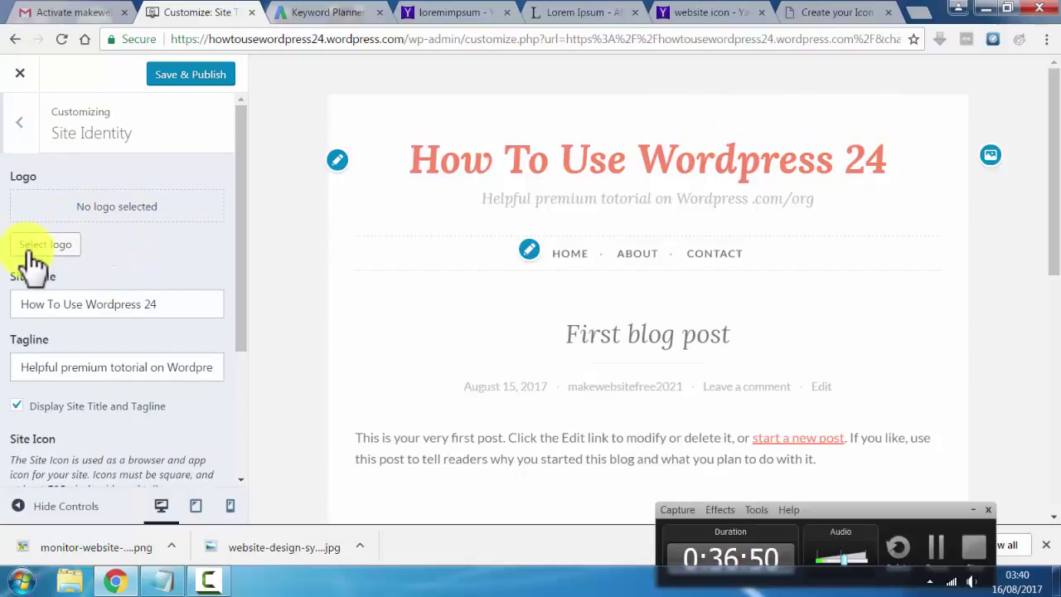
{"action": "scroll", "coordinate": [128, 270], "scroll_direction": "down", "scroll_amount": 3}
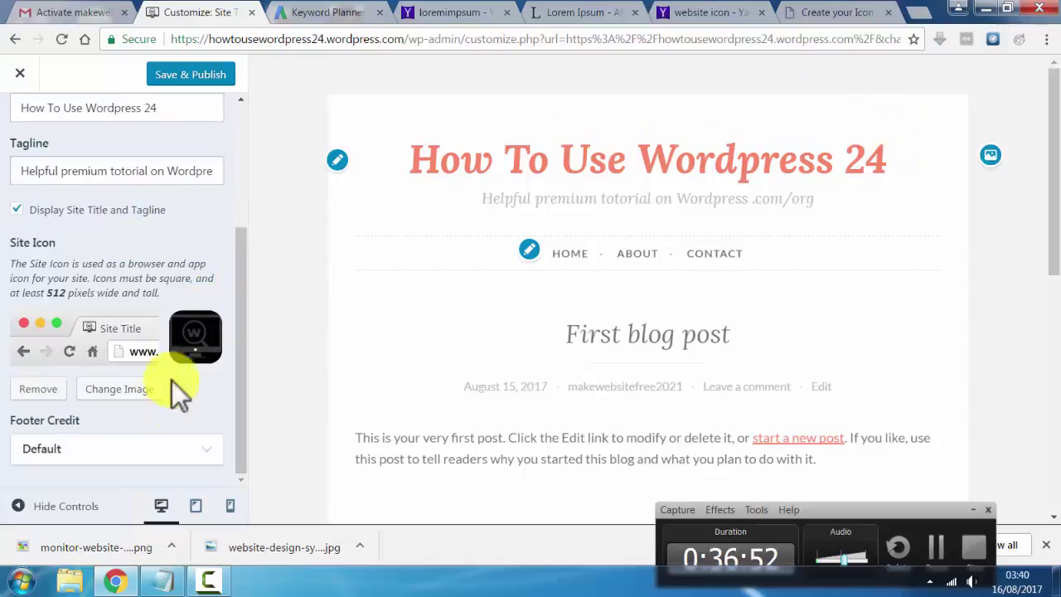
{"action": "left_click", "coordinate": [73, 452]}
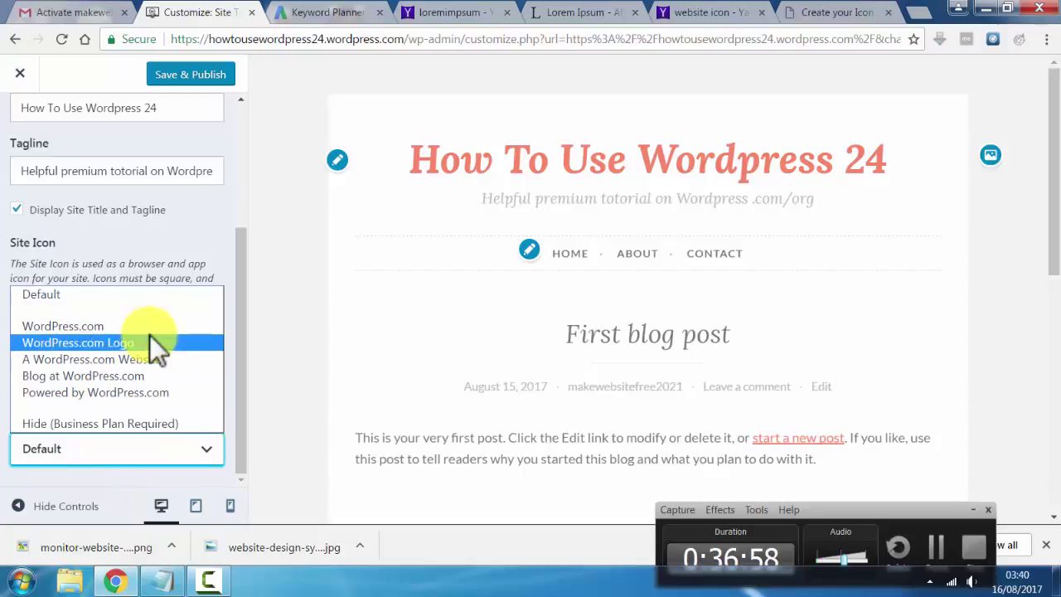
{"action": "left_click", "coordinate": [94, 398]}
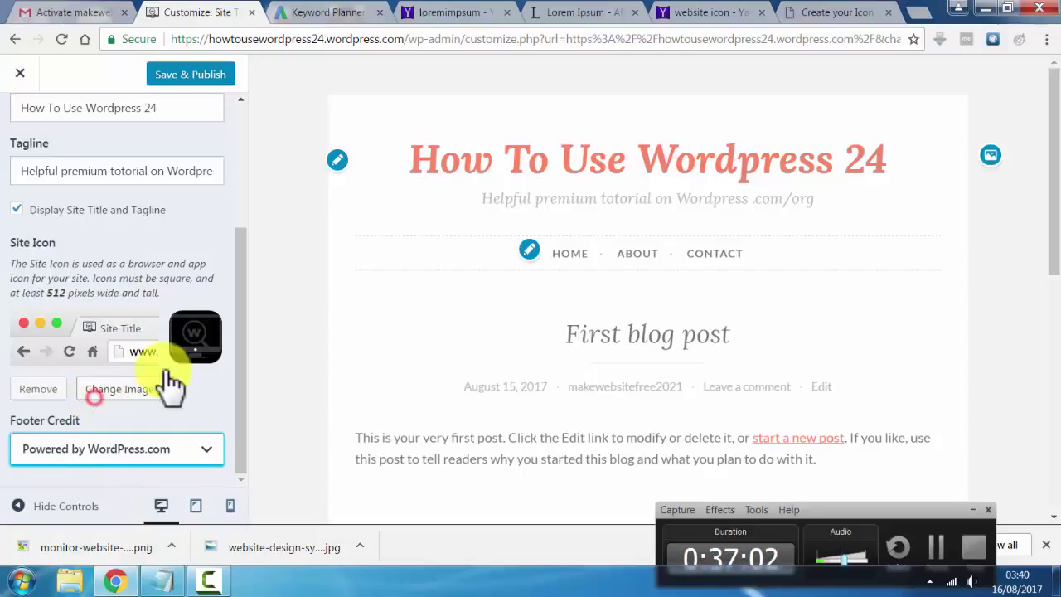
{"action": "scroll", "coordinate": [196, 371], "scroll_direction": "up", "scroll_amount": 4}
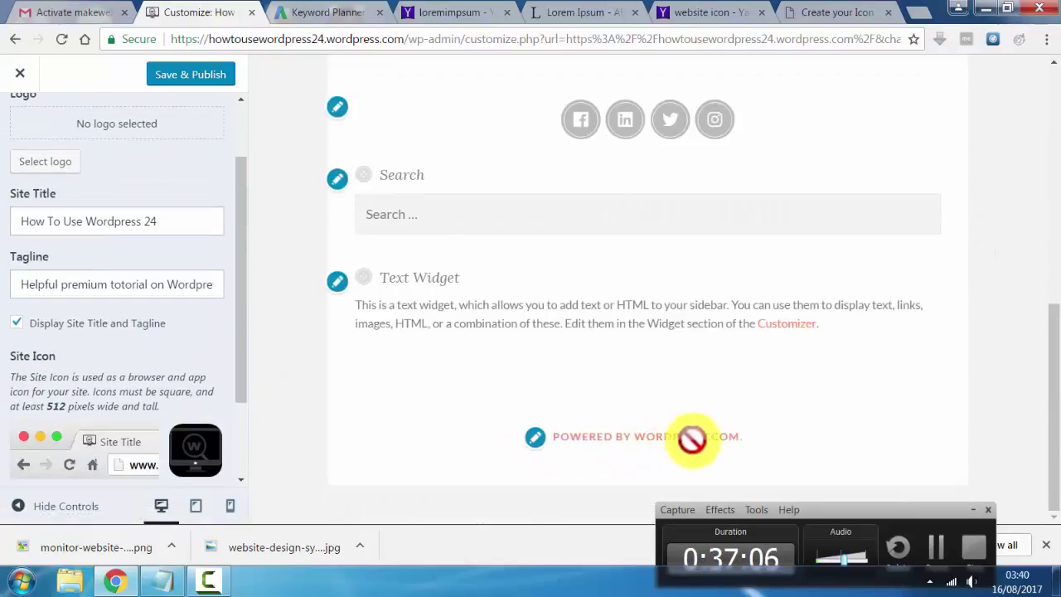
{"action": "scroll", "coordinate": [451, 366], "scroll_direction": "up", "scroll_amount": 10}
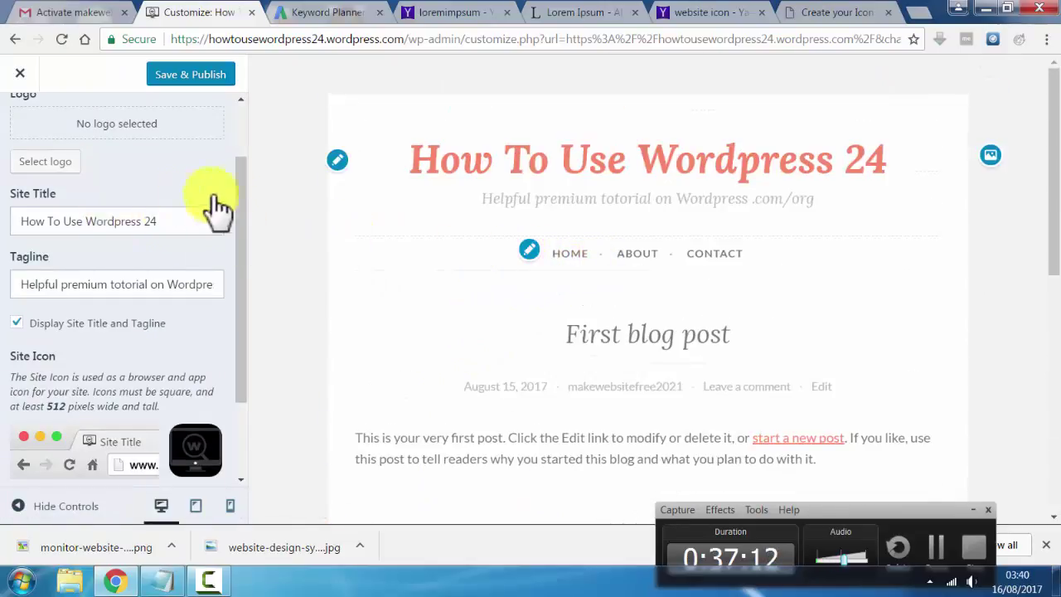
{"action": "left_click_drag", "start_coordinate": [243, 192], "coordinate": [211, 92]}
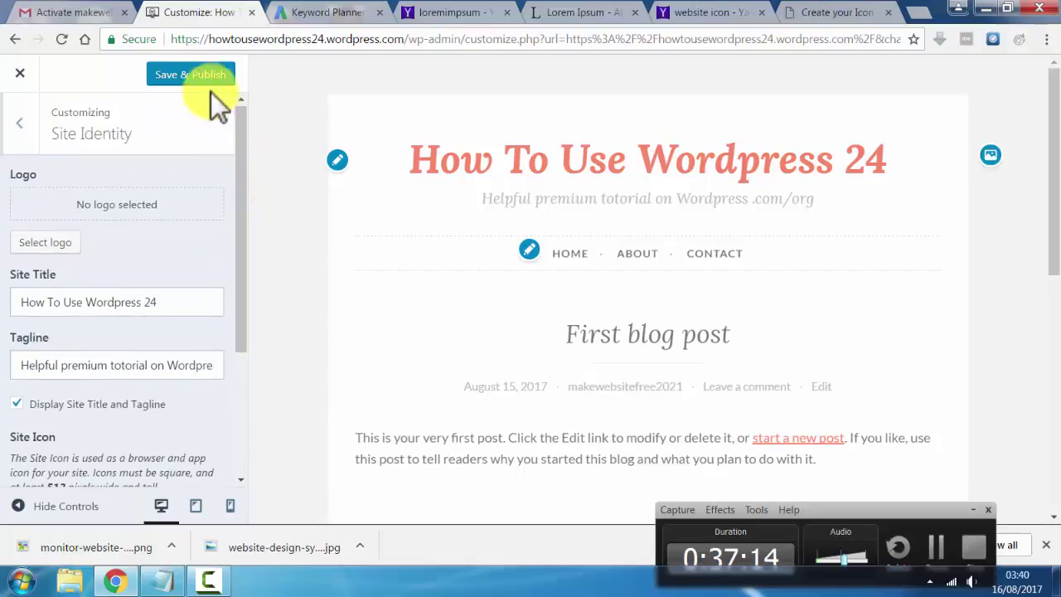
- Open the Colors & Backgrounds settings and look at the media library images available for the background
{"action": "left_click", "coordinate": [22, 131]}
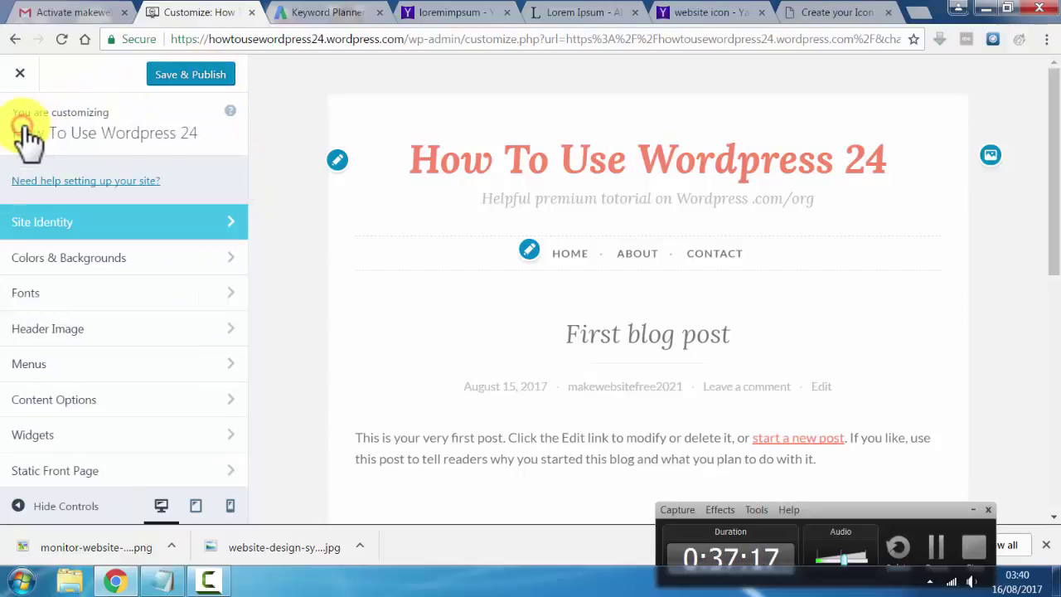
{"action": "left_click", "coordinate": [86, 263]}
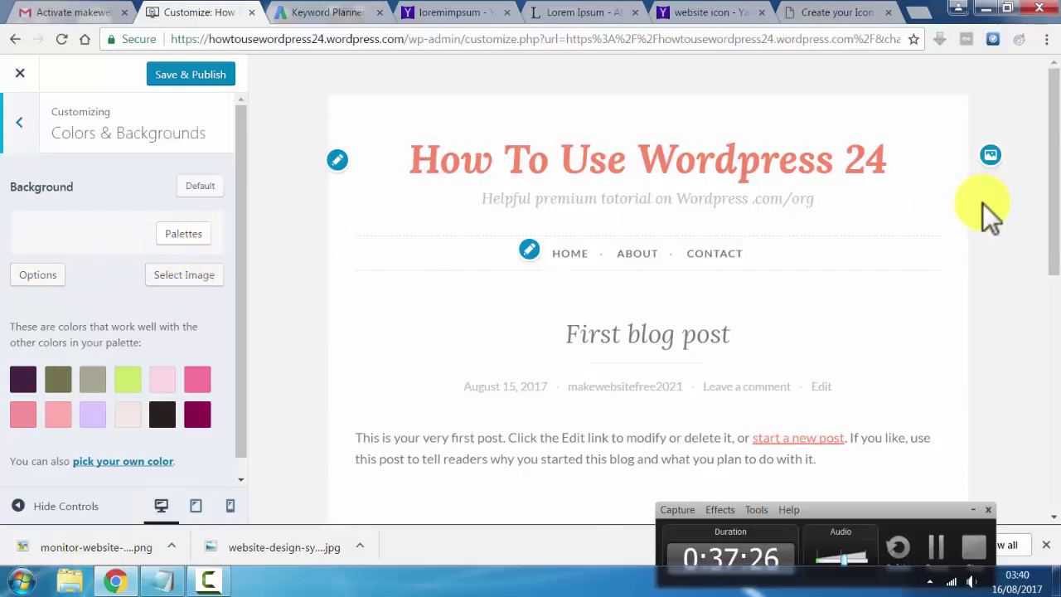
{"action": "scroll", "coordinate": [983, 207], "scroll_direction": "down", "scroll_amount": 2}
{"action": "scroll", "coordinate": [954, 214], "scroll_direction": "up", "scroll_amount": 2}
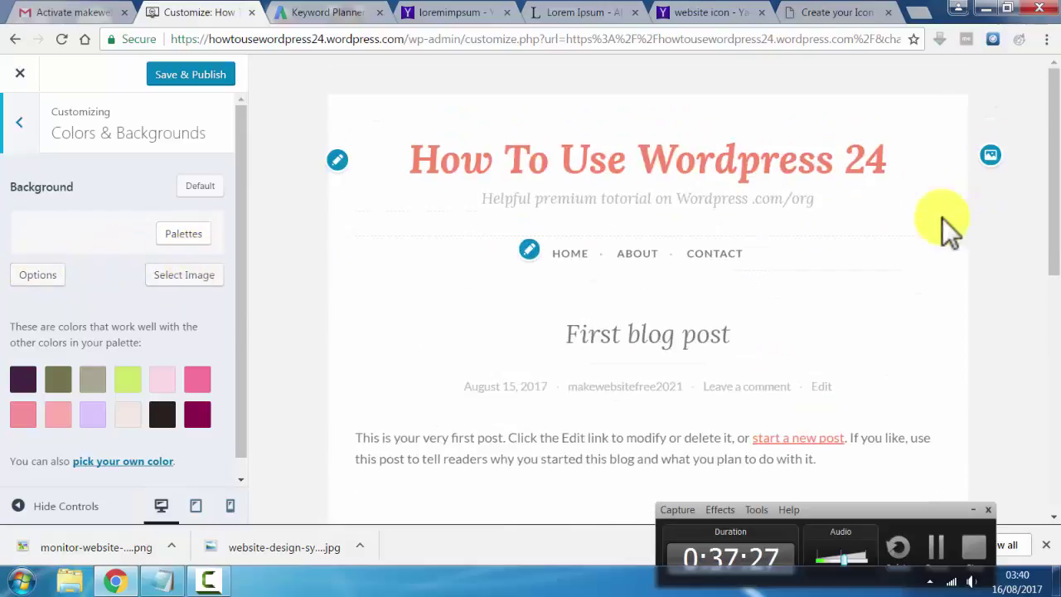
{"action": "left_click", "coordinate": [183, 278]}
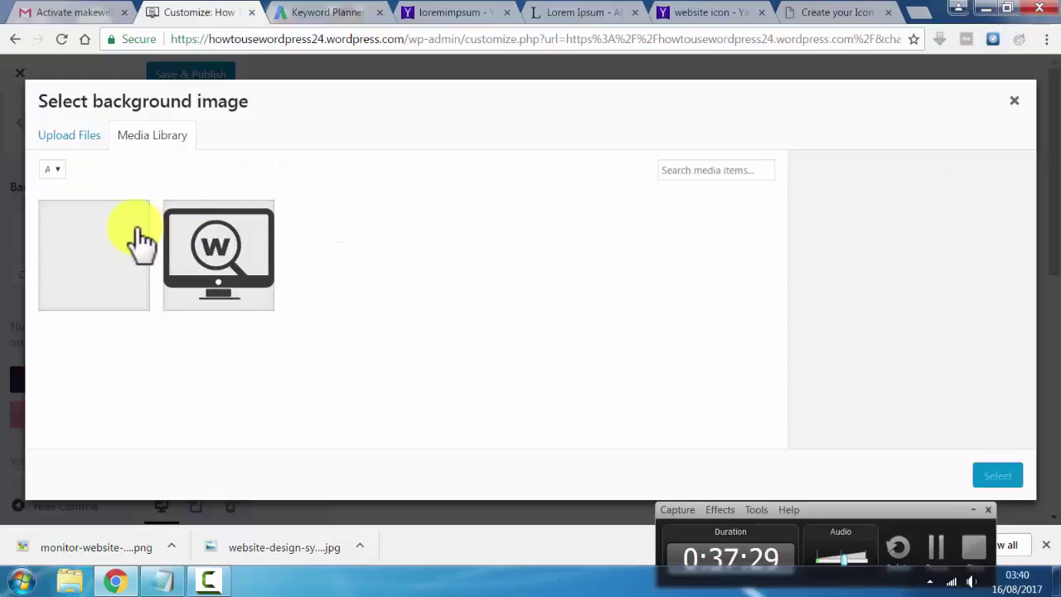
{"action": "left_click", "coordinate": [1015, 101]}
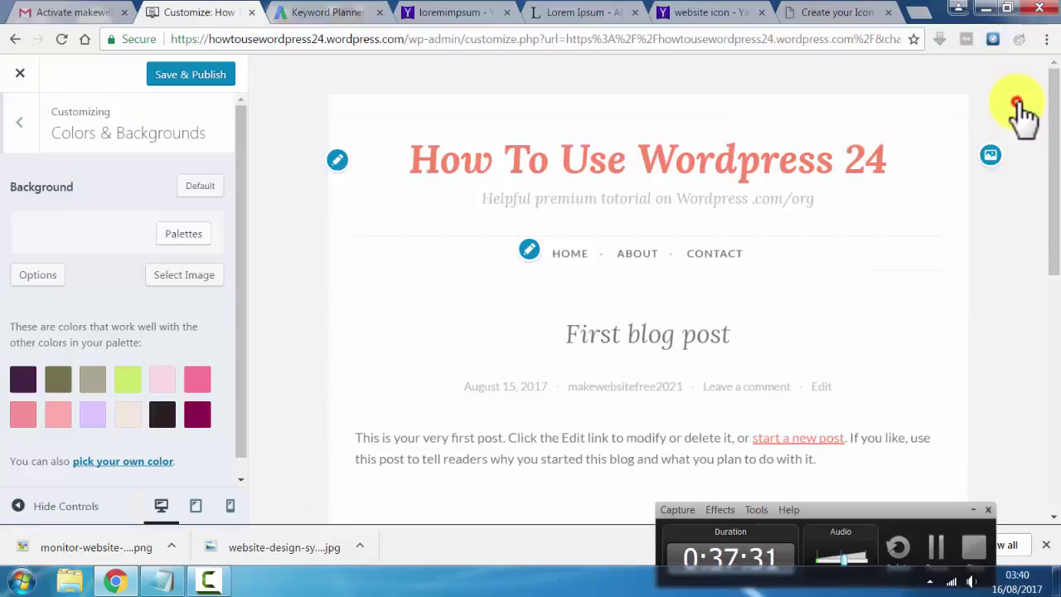
- Apply the featured white and teal-blue color palette to the site
{"action": "left_click", "coordinate": [183, 235]}
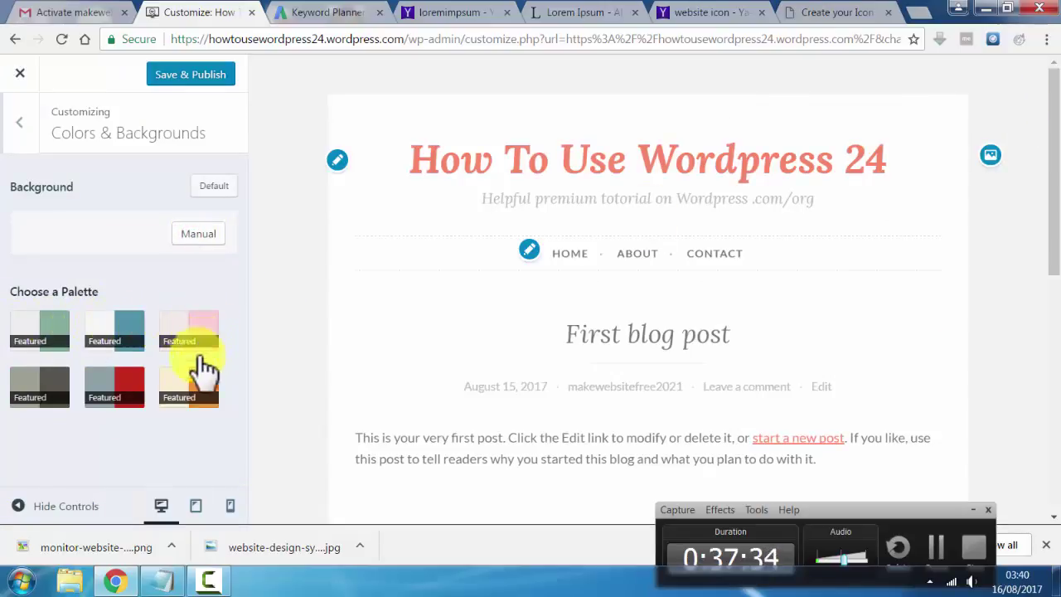
{"action": "left_click", "coordinate": [129, 331]}
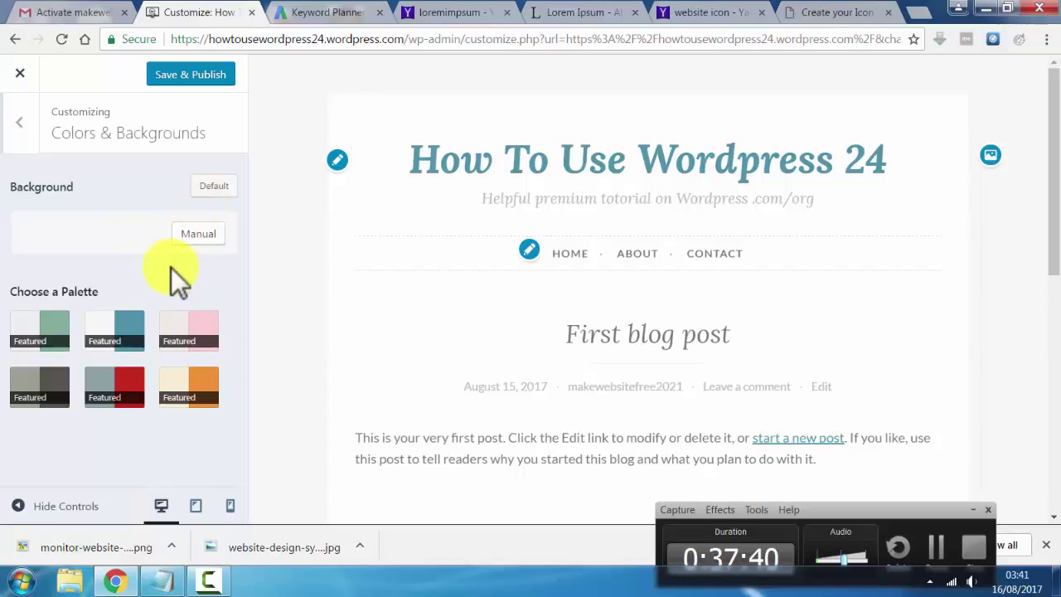
{"action": "left_click", "coordinate": [24, 130]}
{"action": "left_click", "coordinate": [124, 261]}
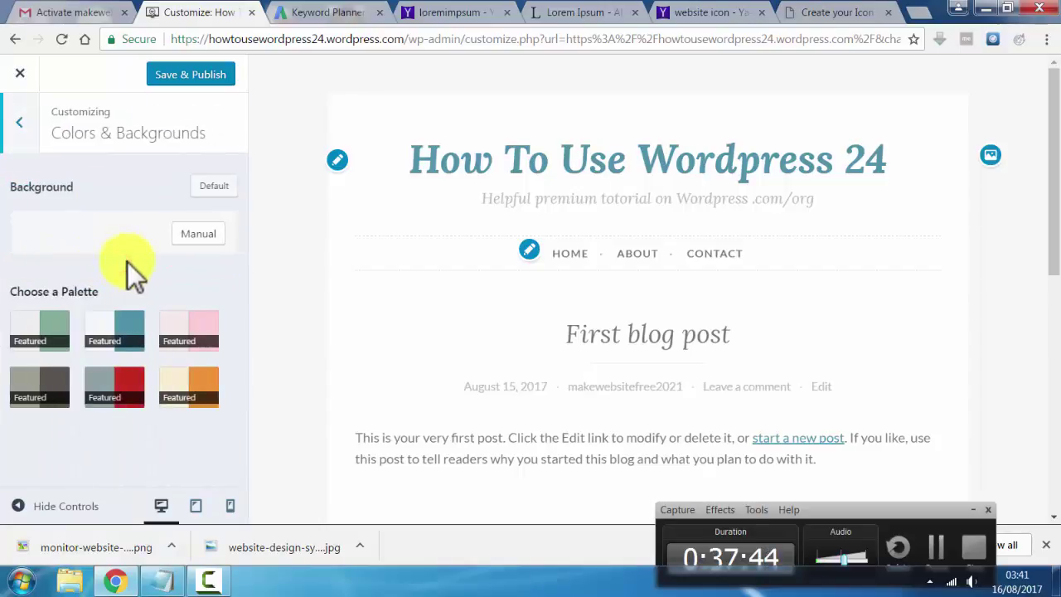
- Open the Fonts settings and look at the available heading fonts without choosing one
{"action": "left_click", "coordinate": [23, 134]}
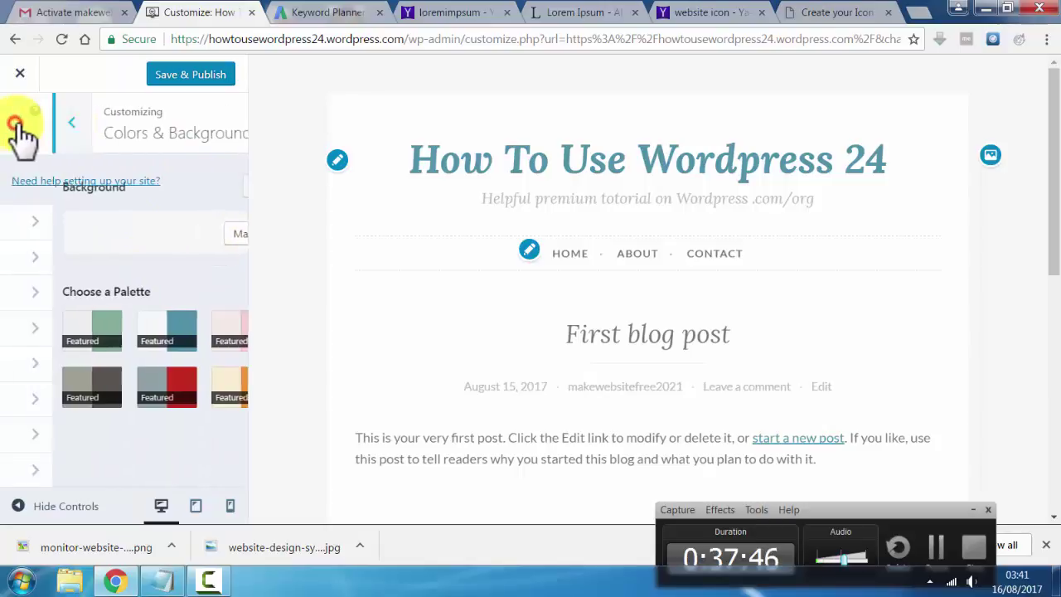
{"action": "left_click", "coordinate": [92, 293]}
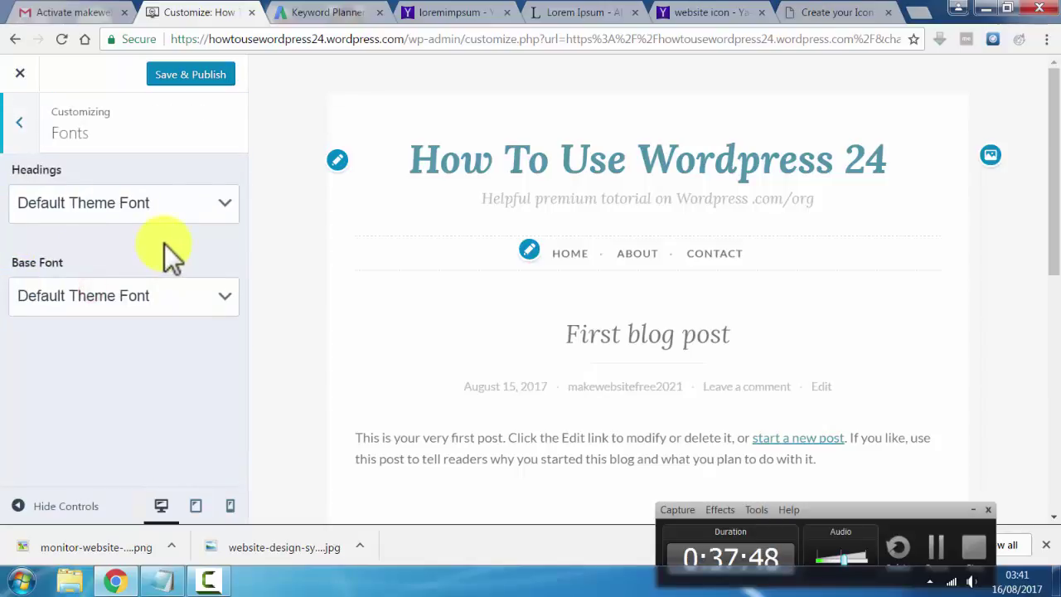
{"action": "left_click", "coordinate": [221, 206]}
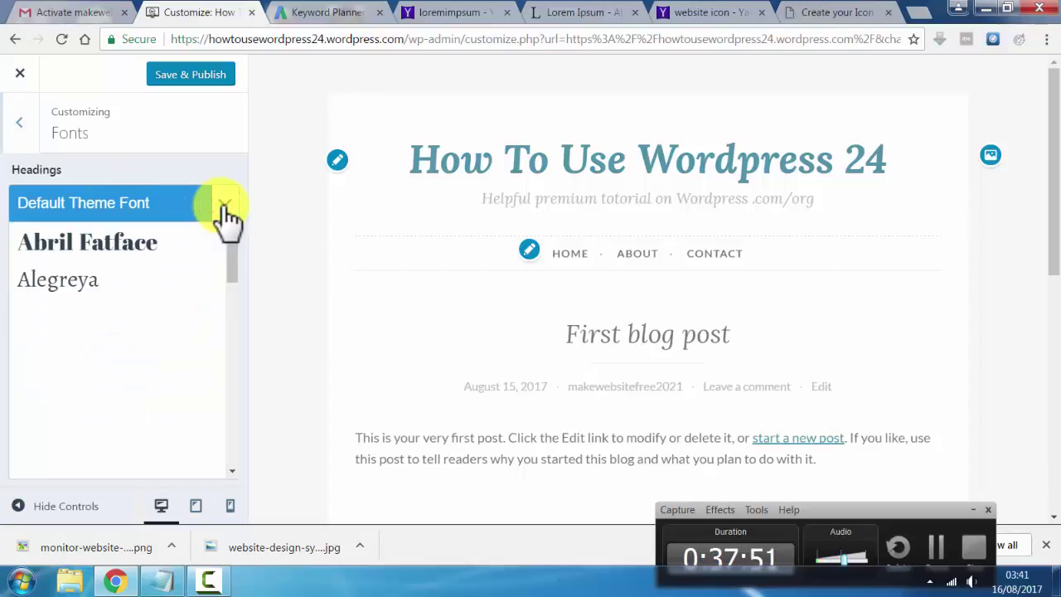
{"action": "left_click", "coordinate": [25, 131]}
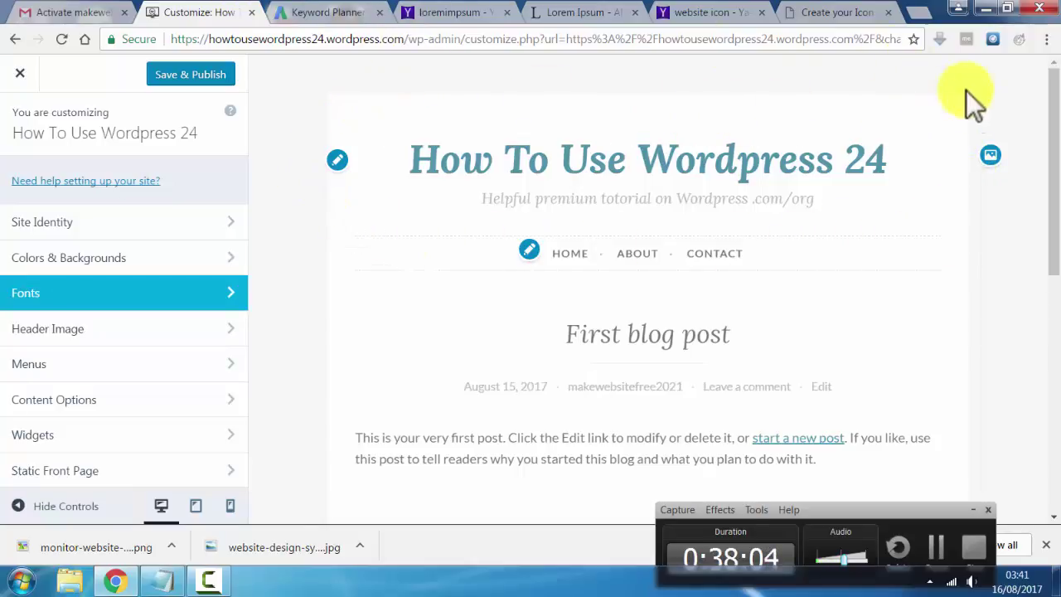
- Browse the suggested header images and set the open notebook with the green cup as the site header
{"action": "left_click", "coordinate": [39, 333]}
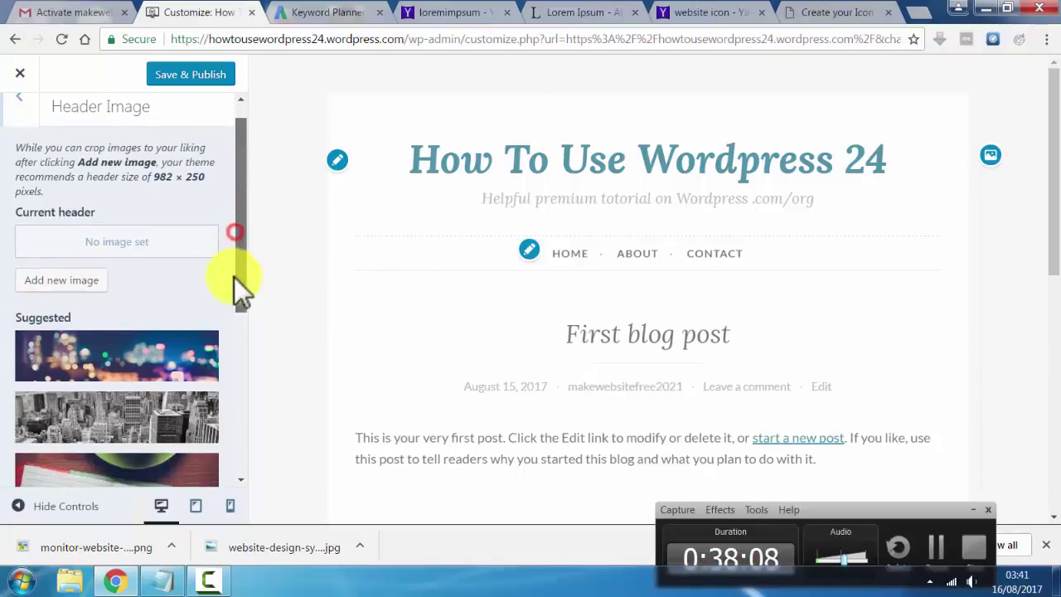
{"action": "scroll", "coordinate": [185, 379], "scroll_direction": "down", "scroll_amount": 3}
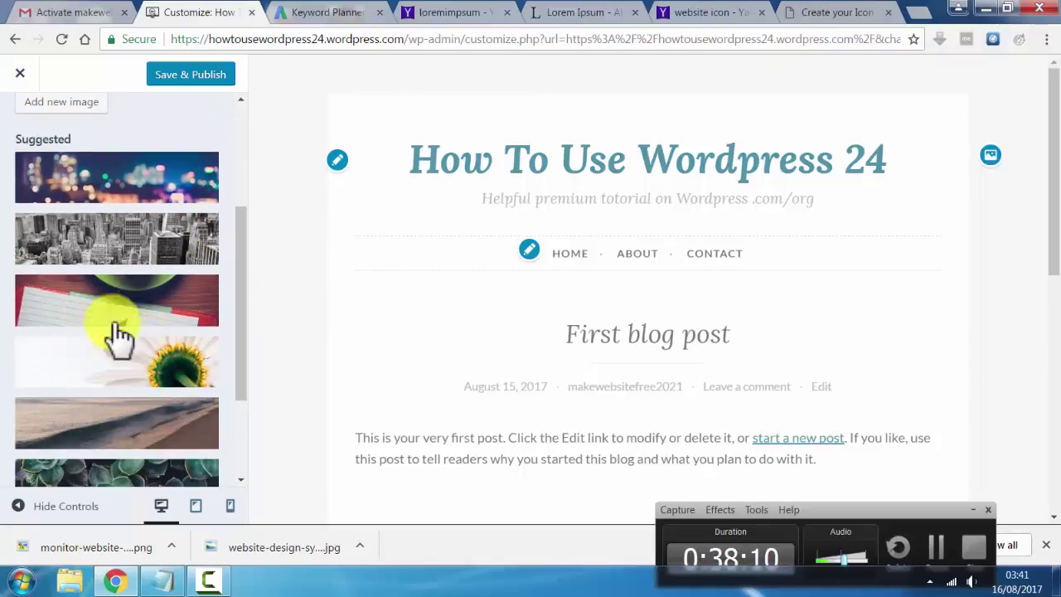
{"action": "left_click", "coordinate": [241, 308]}
{"action": "left_click_drag", "start_coordinate": [239, 311], "coordinate": [230, 391]}
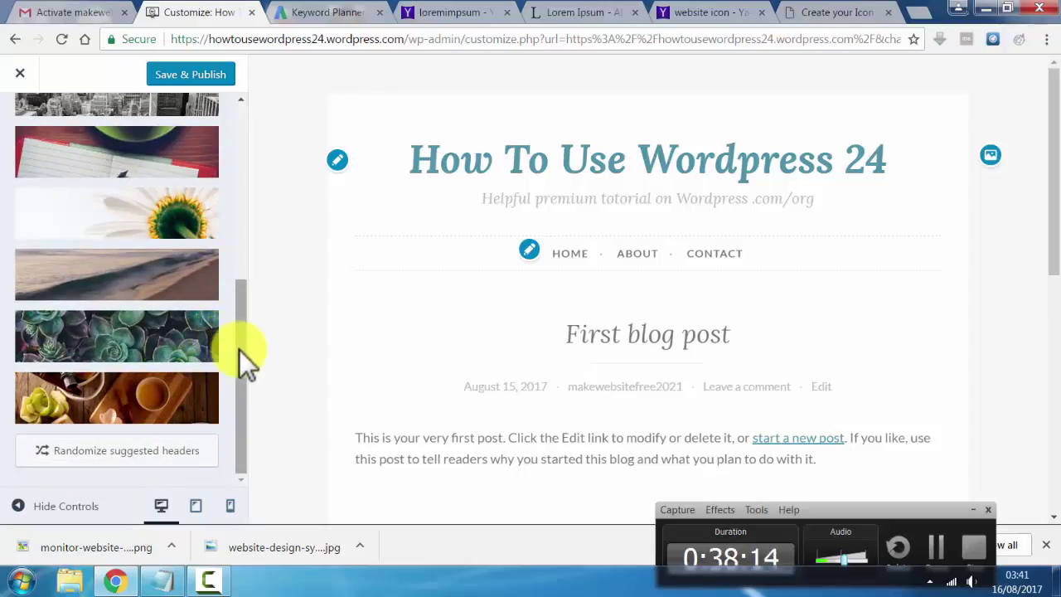
{"action": "left_click_drag", "start_coordinate": [239, 349], "coordinate": [251, 253]}
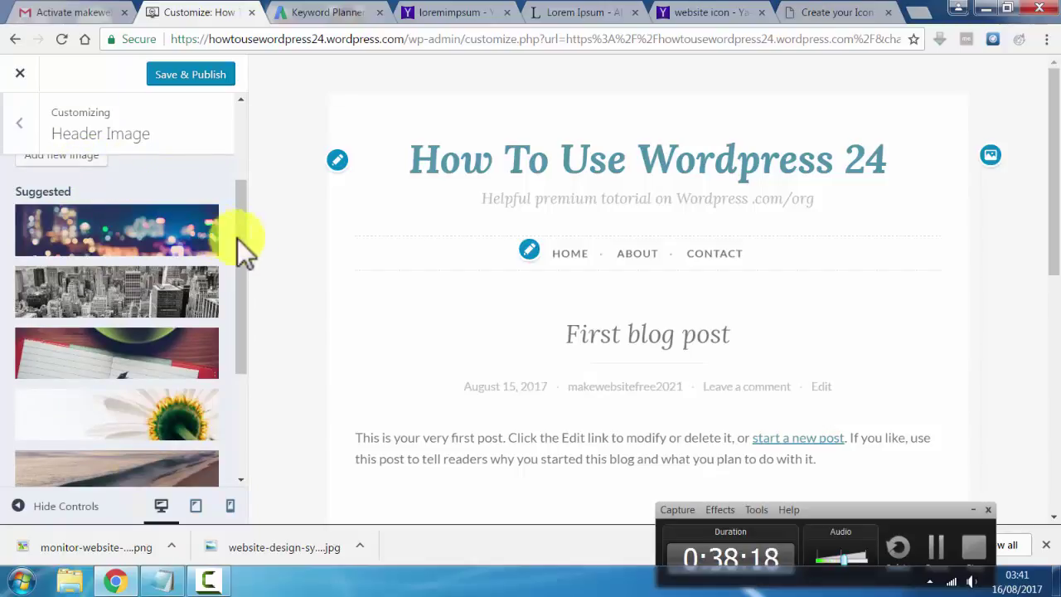
{"action": "scroll", "coordinate": [247, 231], "scroll_direction": "up", "scroll_amount": 1}
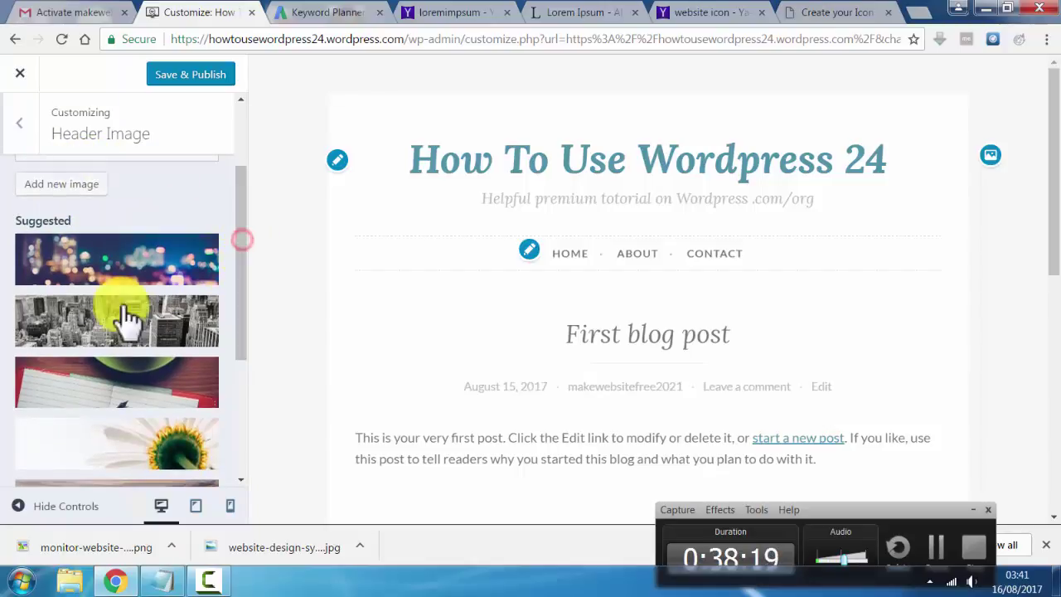
{"action": "left_click", "coordinate": [136, 383]}
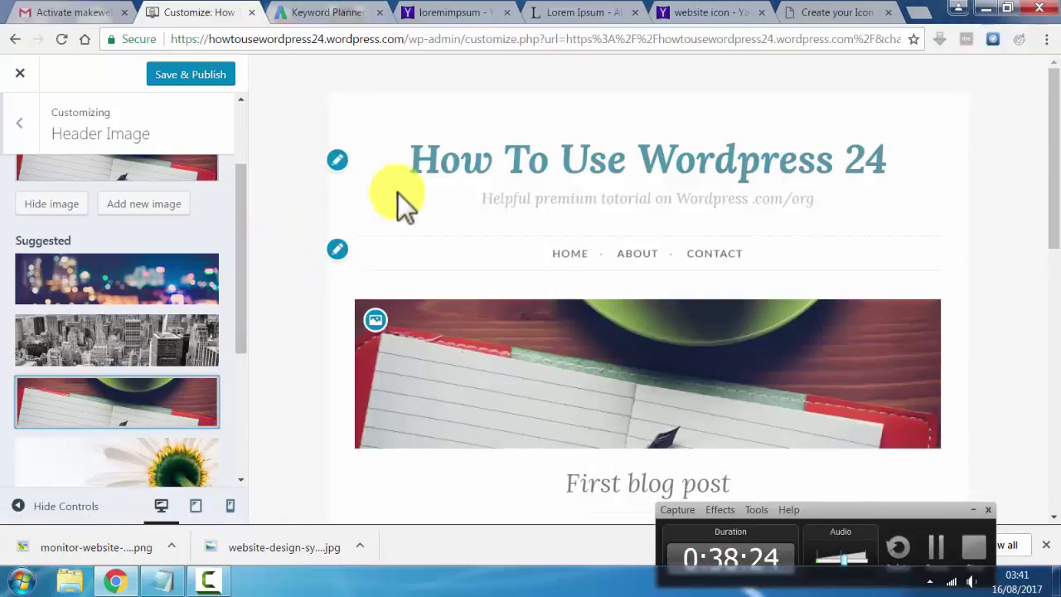
- Try the blurred city lights as the header image, then switch back to the open notebook image
{"action": "left_click_drag", "start_coordinate": [1055, 141], "coordinate": [984, 230]}
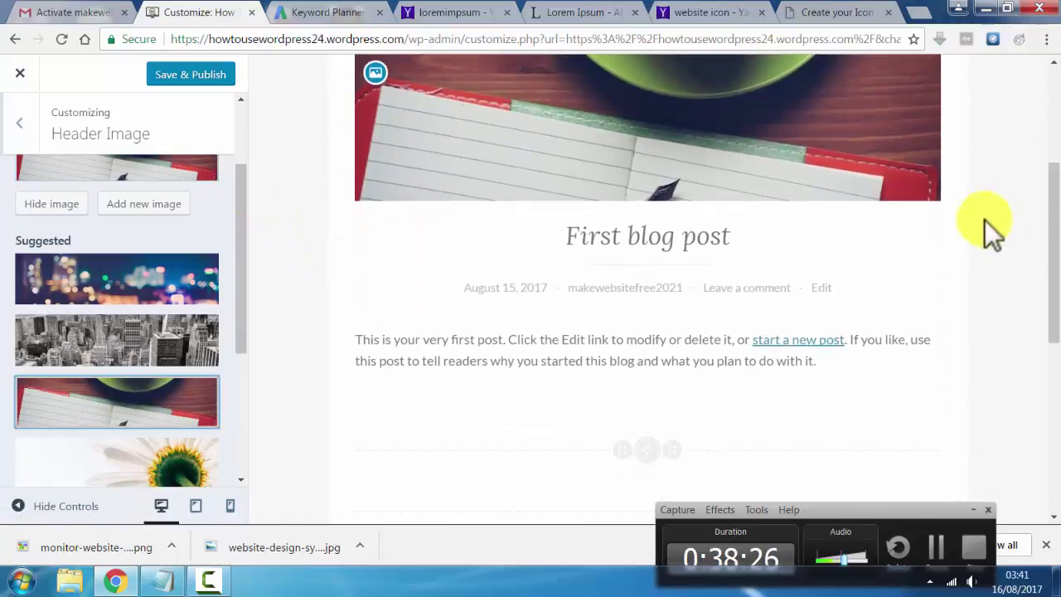
{"action": "left_click", "coordinate": [174, 303]}
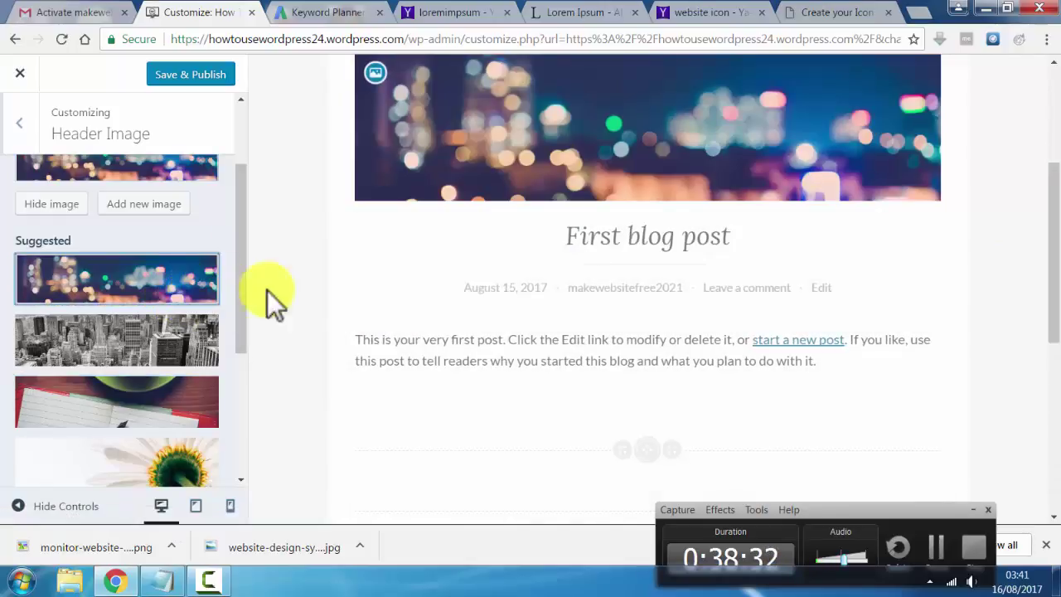
{"action": "left_click", "coordinate": [111, 410]}
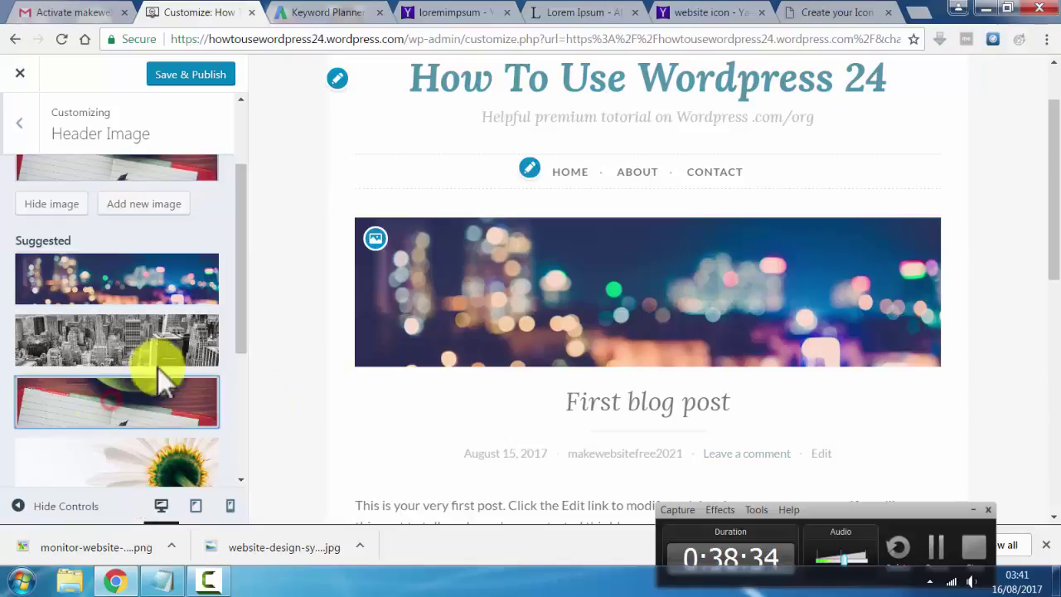
- Open the Primary menu in the Menus settings and examine the site's header and social menus in the preview
{"action": "left_click", "coordinate": [21, 124]}
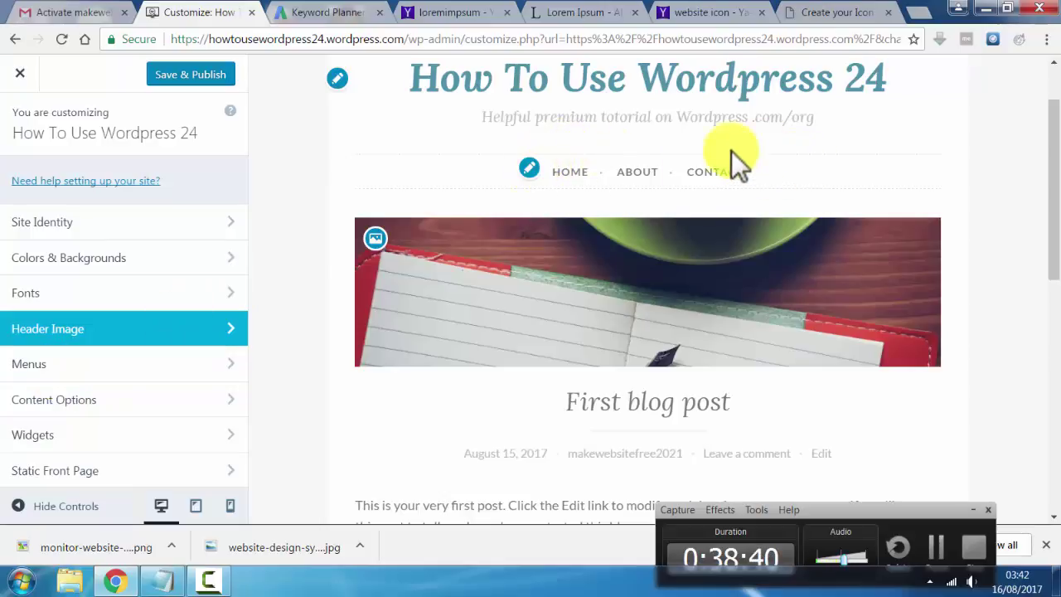
{"action": "left_click", "coordinate": [78, 371]}
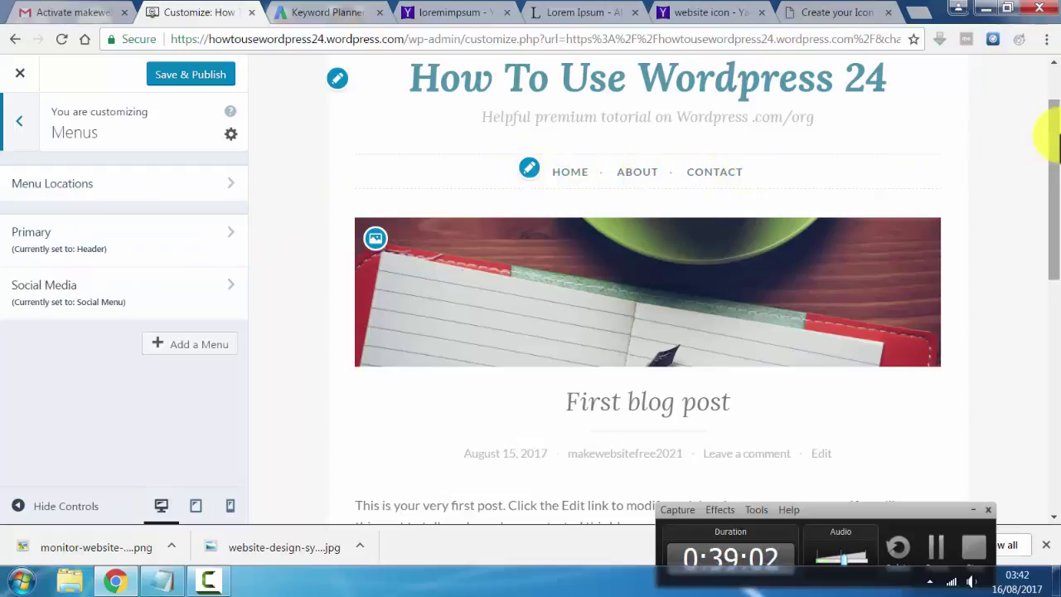
{"action": "left_click_drag", "start_coordinate": [1050, 151], "coordinate": [1050, 336]}
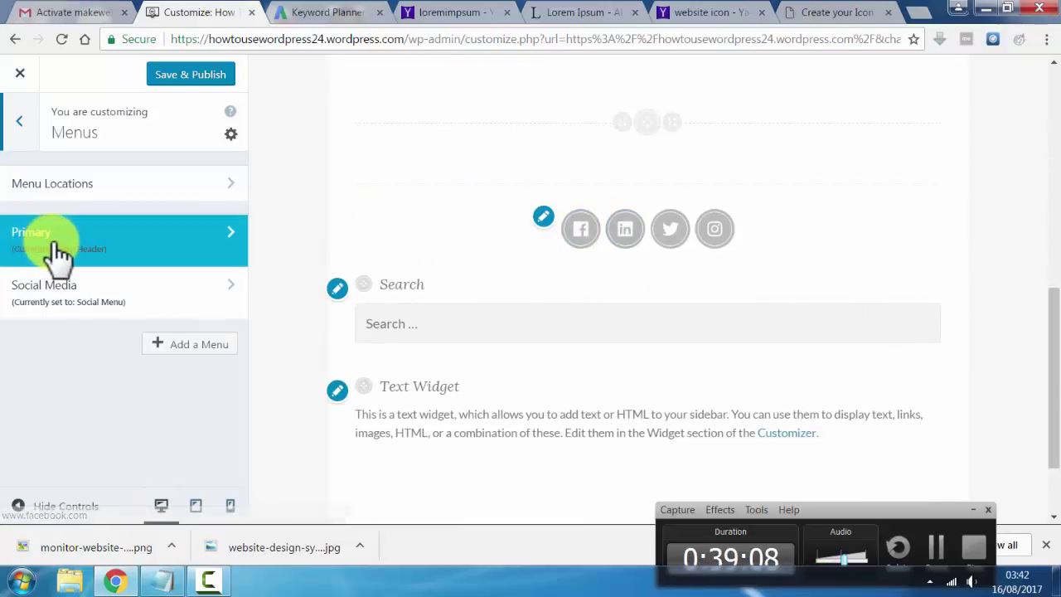
{"action": "left_click", "coordinate": [145, 237]}
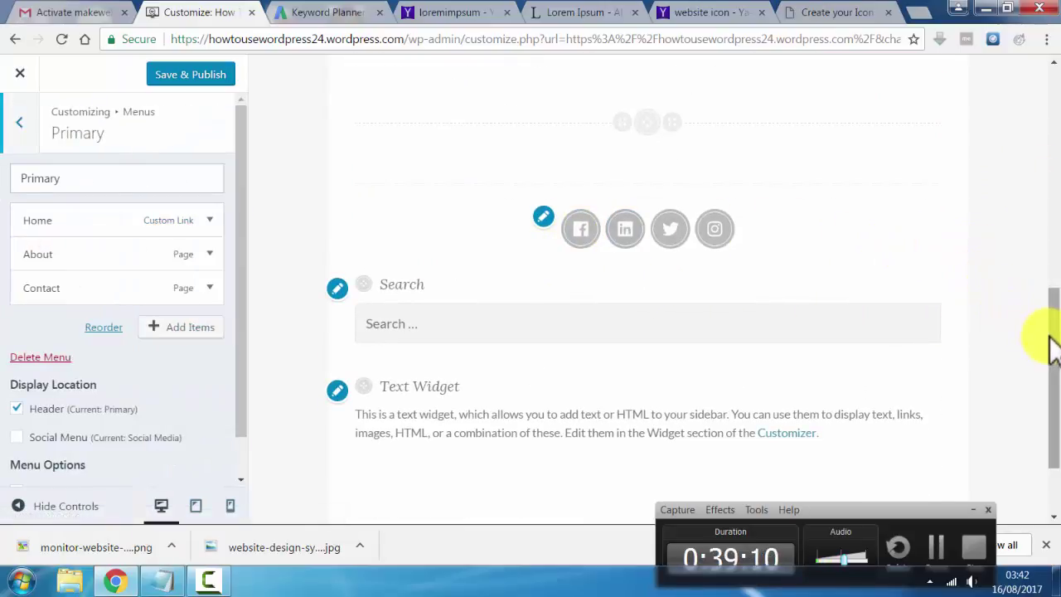
{"action": "left_click_drag", "start_coordinate": [1052, 343], "coordinate": [1051, 117]}
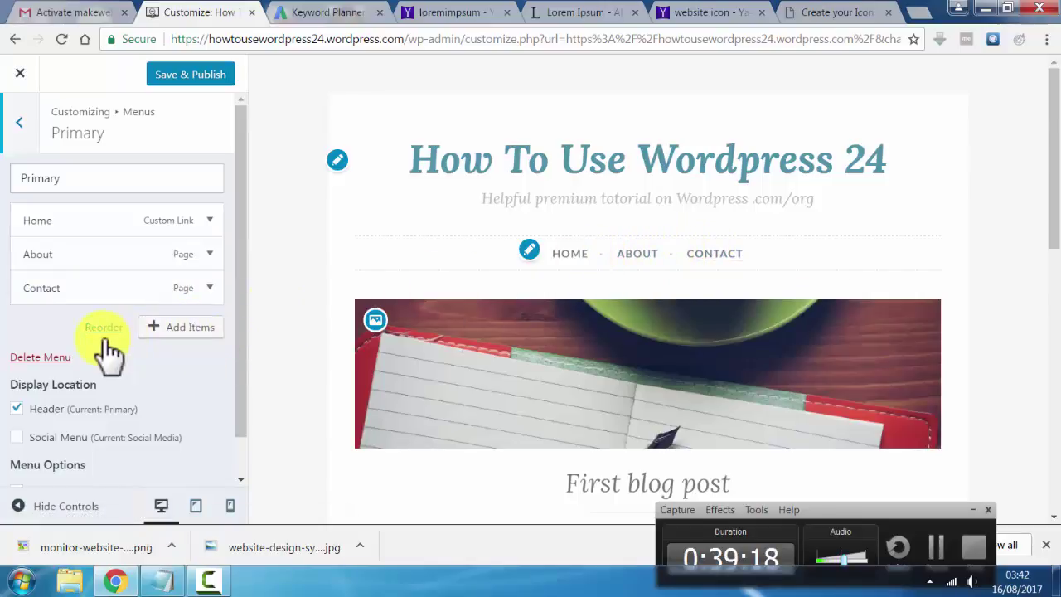
- Browse the items that can be added to the Primary menu, then add new pages named Blog and Privacy
{"action": "left_click", "coordinate": [176, 328]}
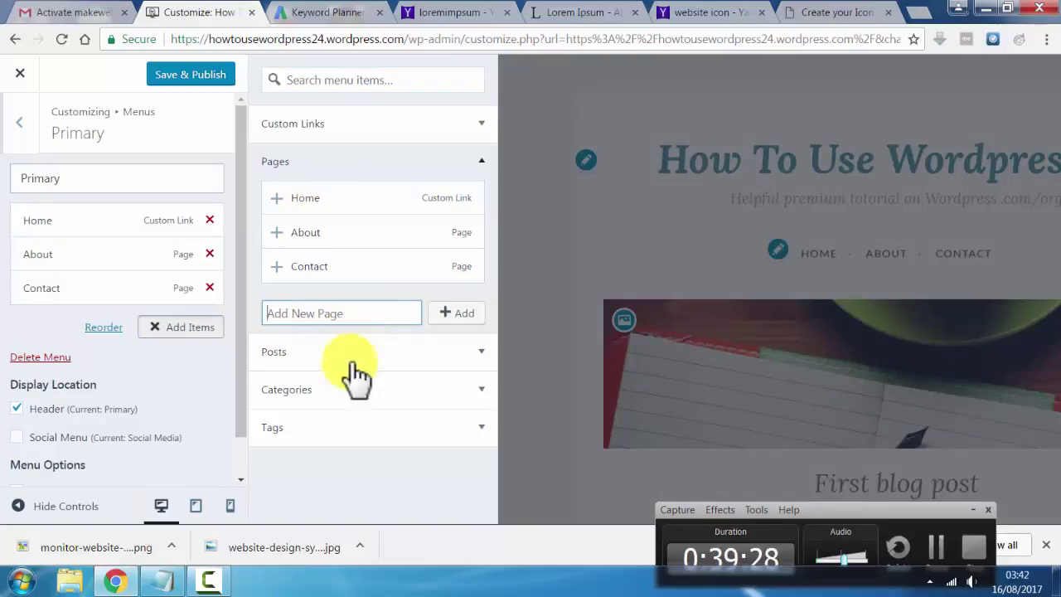
{"action": "left_click", "coordinate": [340, 390]}
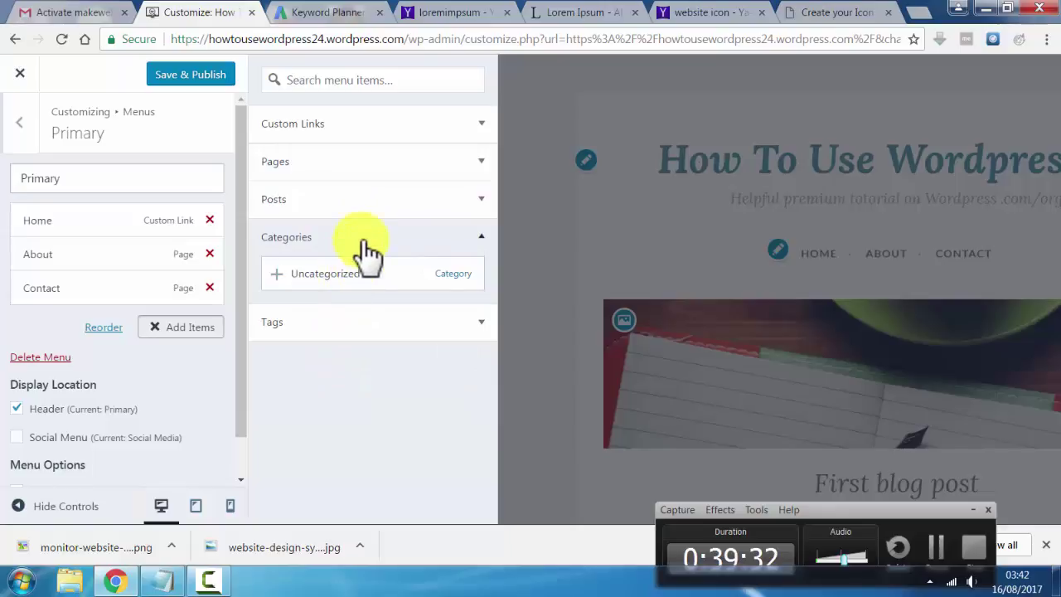
{"action": "left_click", "coordinate": [467, 239]}
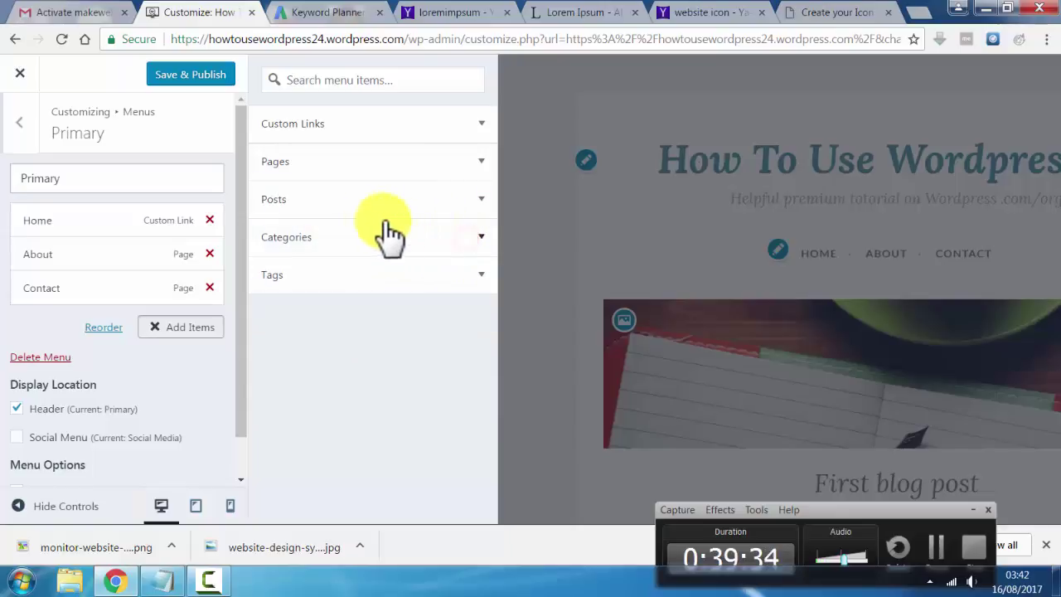
{"action": "left_click", "coordinate": [350, 170]}
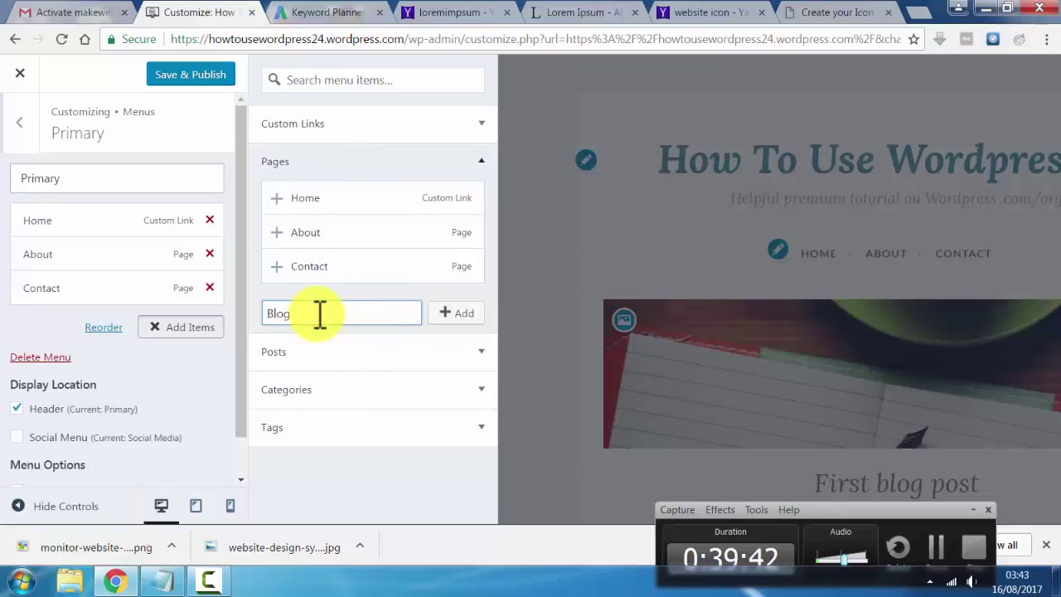
{"action": "left_click", "coordinate": [450, 317]}
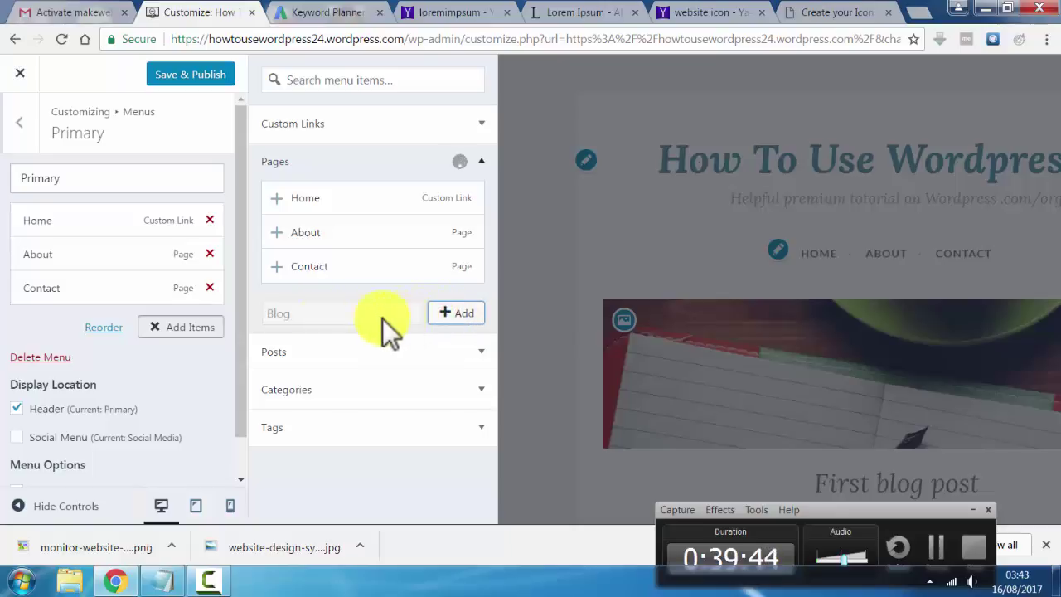
{"action": "left_click", "coordinate": [309, 347]}
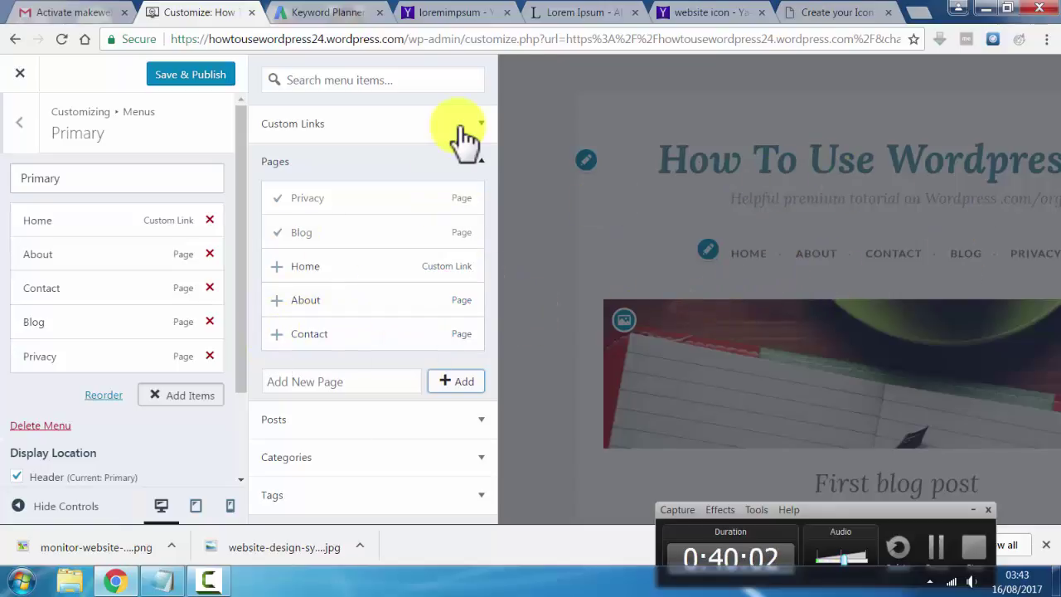
- Minimize the recorder window, close the downloads bar and leave the menu item selection to reveal the full site preview
{"action": "scroll", "coordinate": [226, 465], "scroll_direction": "down", "scroll_amount": 1}
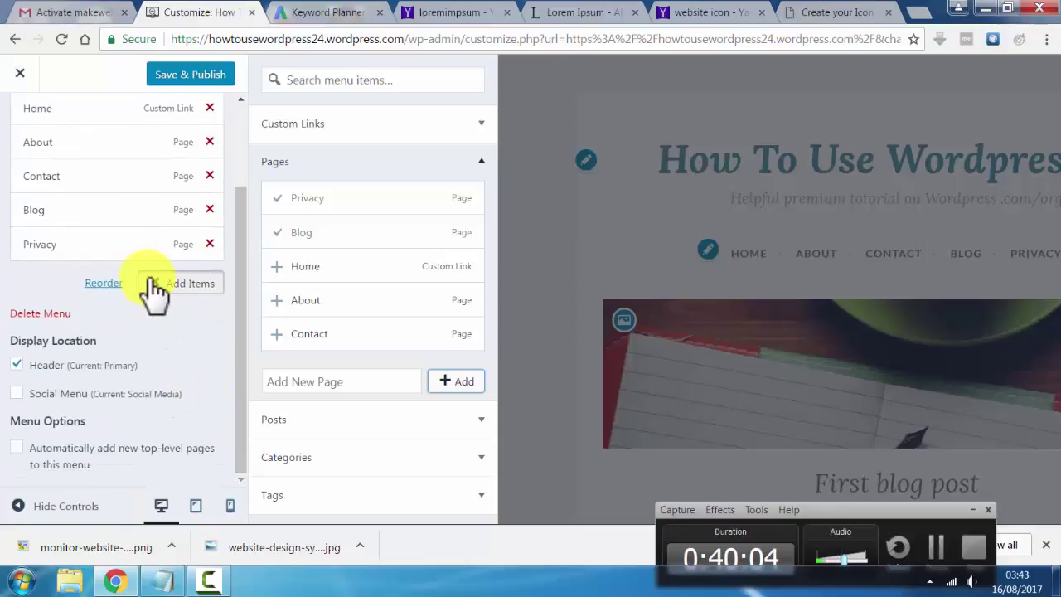
{"action": "scroll", "coordinate": [154, 285], "scroll_direction": "up", "scroll_amount": 2}
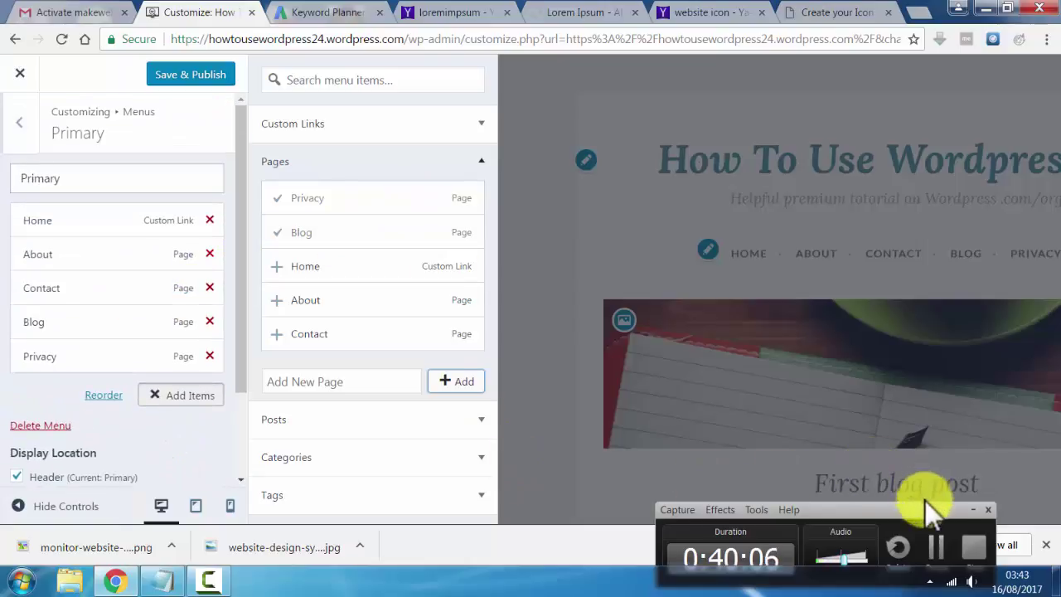
{"action": "left_click", "coordinate": [973, 510]}
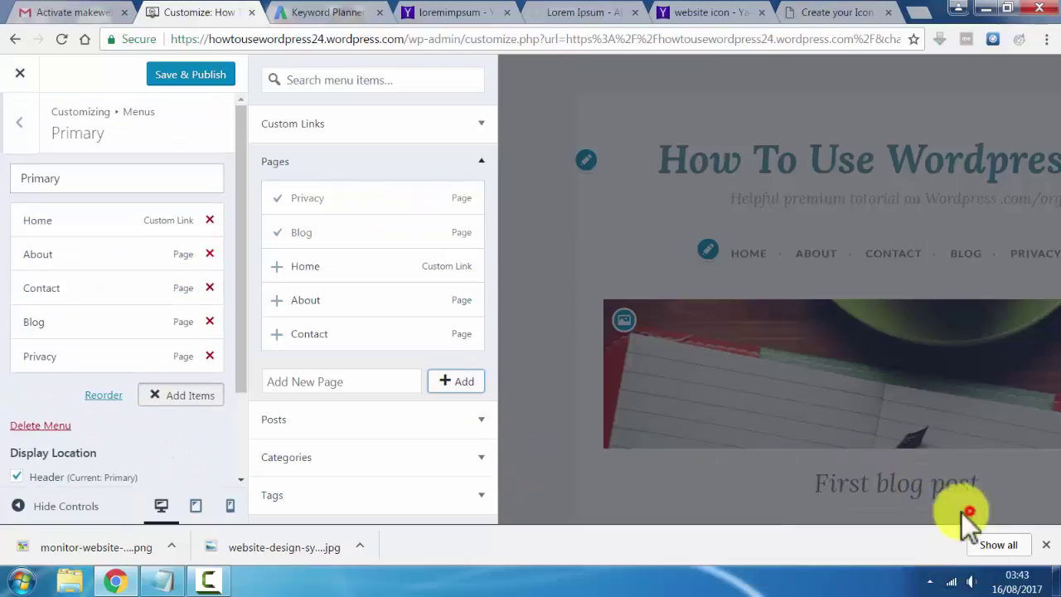
{"action": "left_click", "coordinate": [1047, 544]}
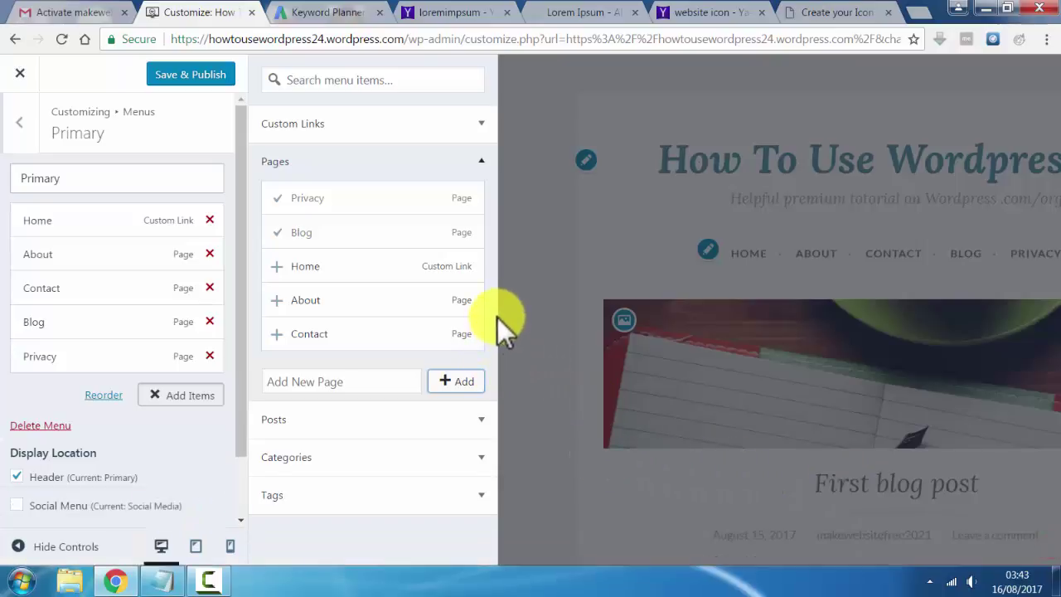
{"action": "left_click", "coordinate": [554, 303]}
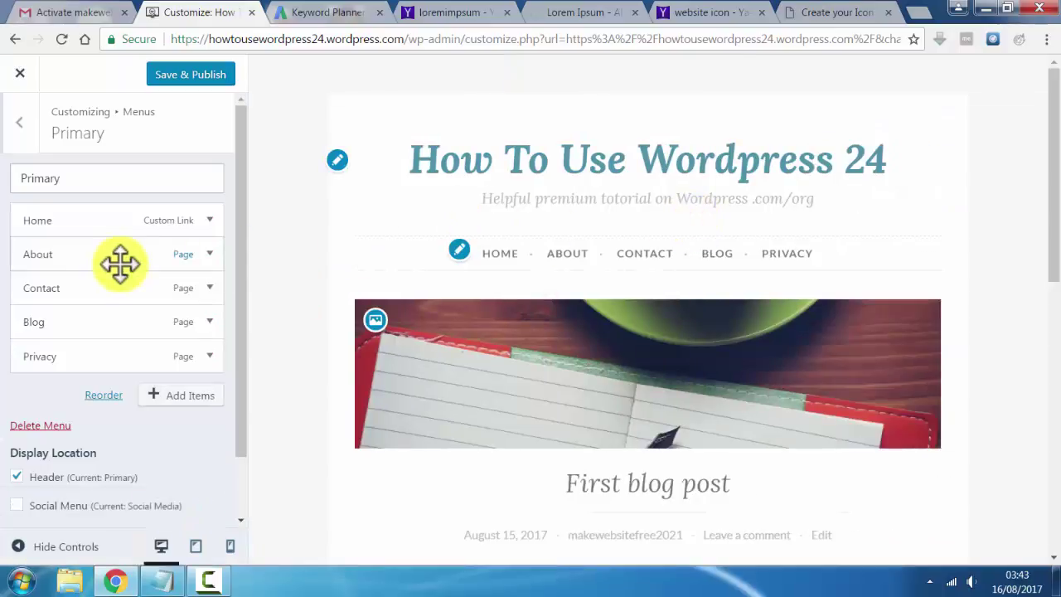
- Move Contact to the end of the Primary menu and nest Privacy under About as a sub-item
{"action": "left_click", "coordinate": [81, 251]}
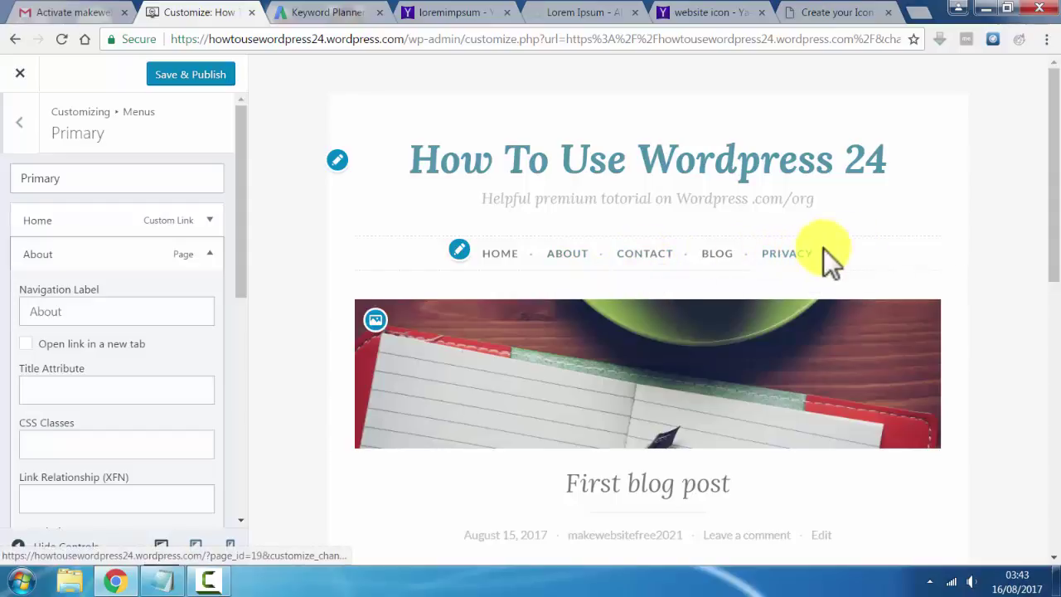
{"action": "left_click", "coordinate": [209, 254]}
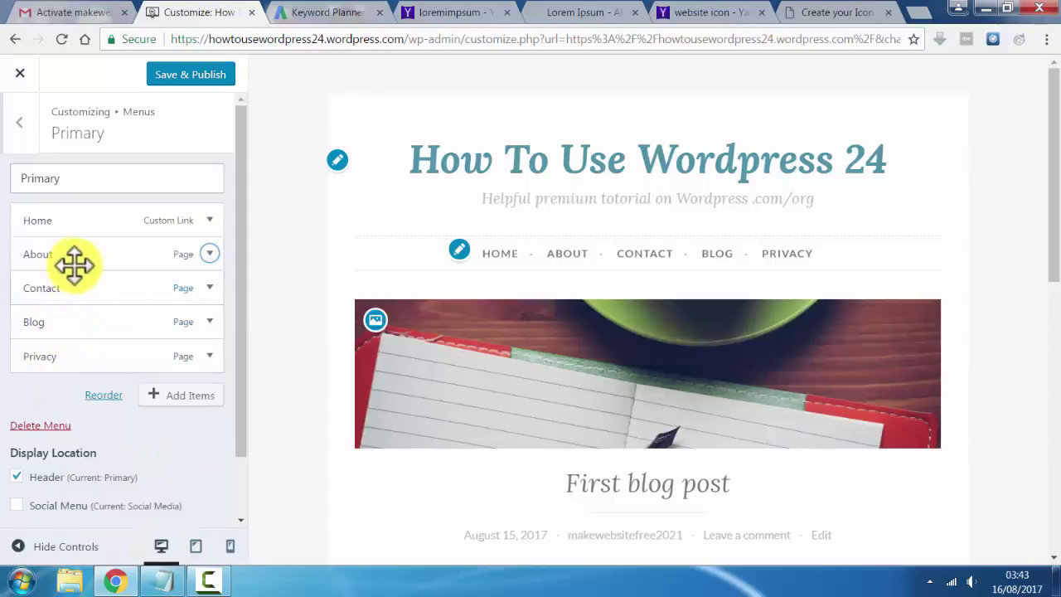
{"action": "left_click_drag", "start_coordinate": [70, 289], "coordinate": [71, 356]}
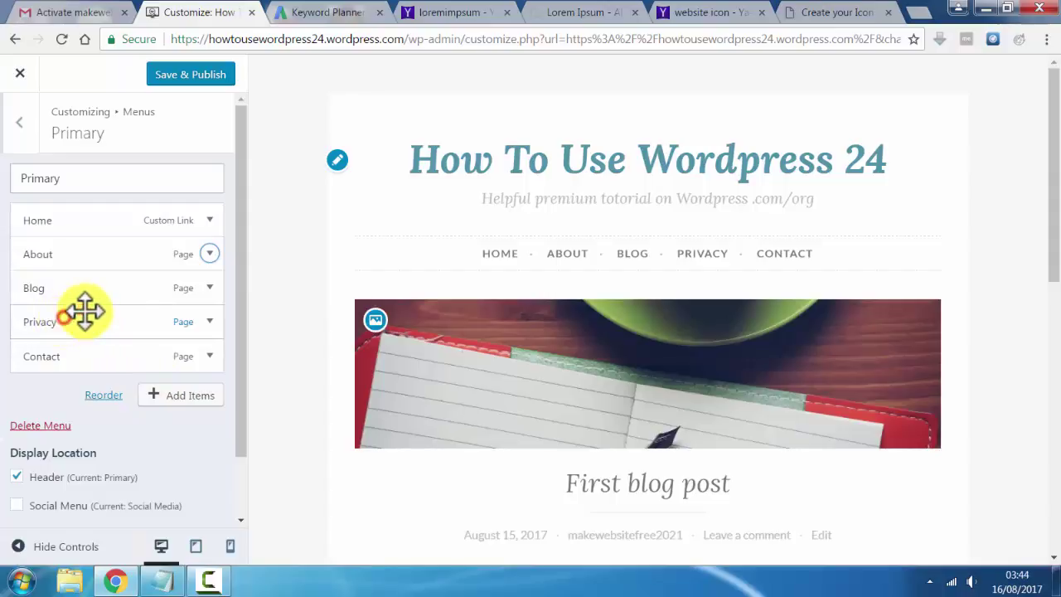
{"action": "left_click_drag", "start_coordinate": [83, 310], "coordinate": [74, 283]}
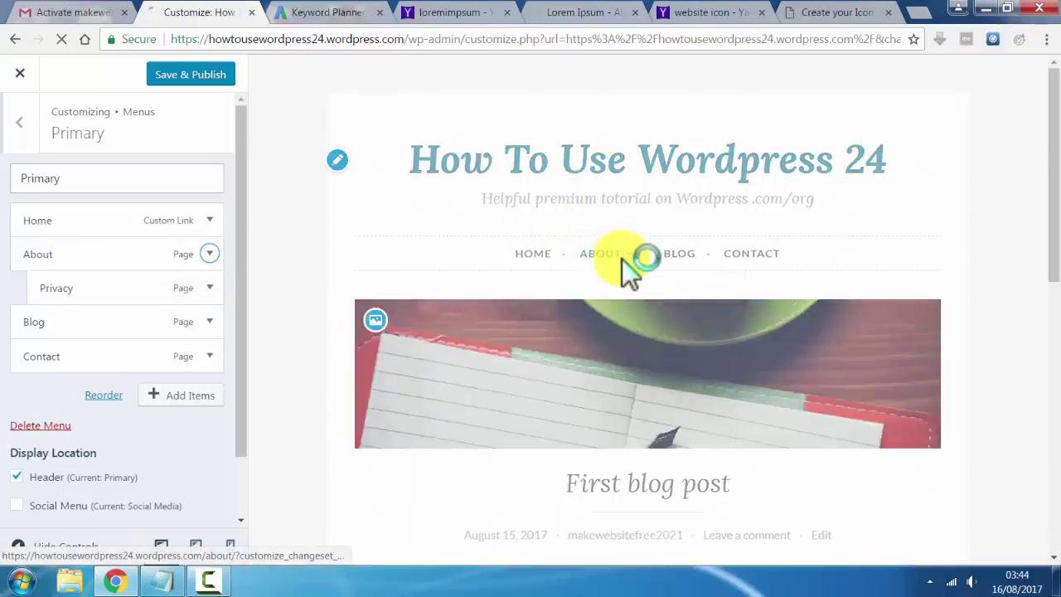
- Assign the Primary menu to the Social Menu display location and check the social icons in the site preview's footer
{"action": "mouse_move", "coordinate": [612, 284]}
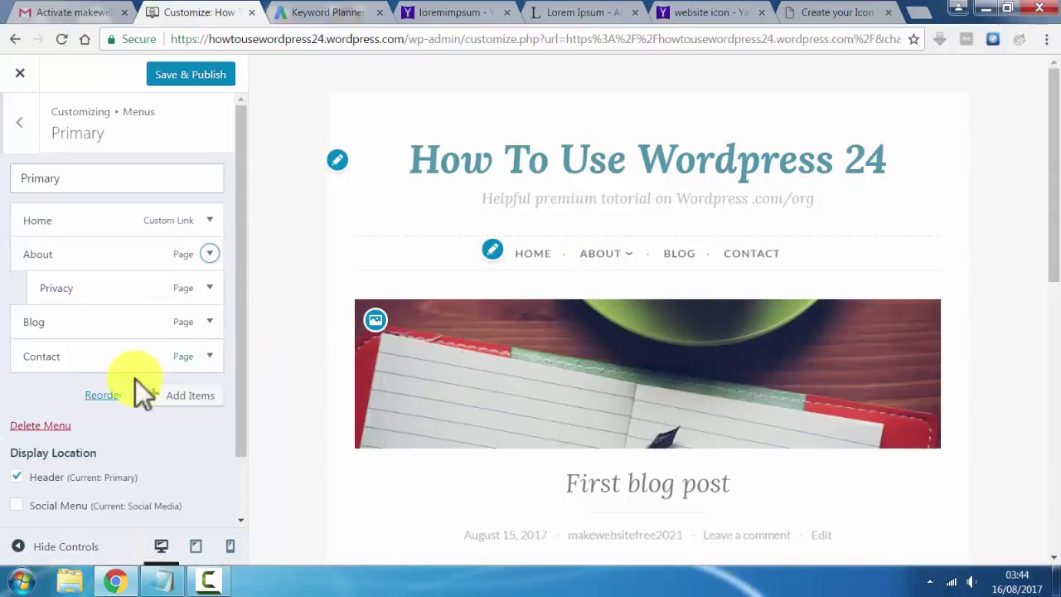
{"action": "scroll", "coordinate": [107, 414], "scroll_direction": "down", "scroll_amount": 2}
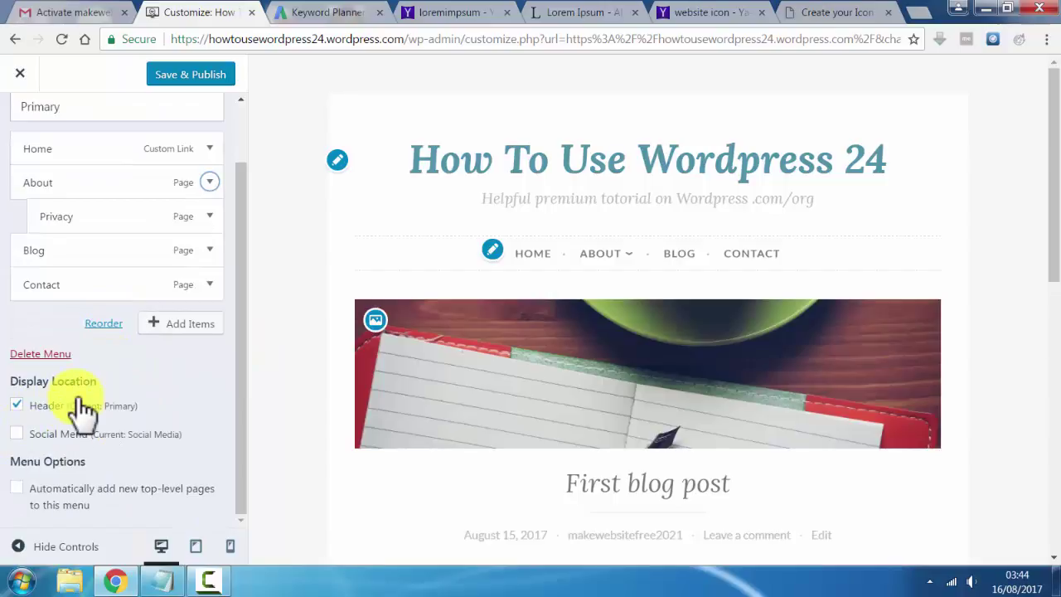
{"action": "left_click", "coordinate": [18, 406]}
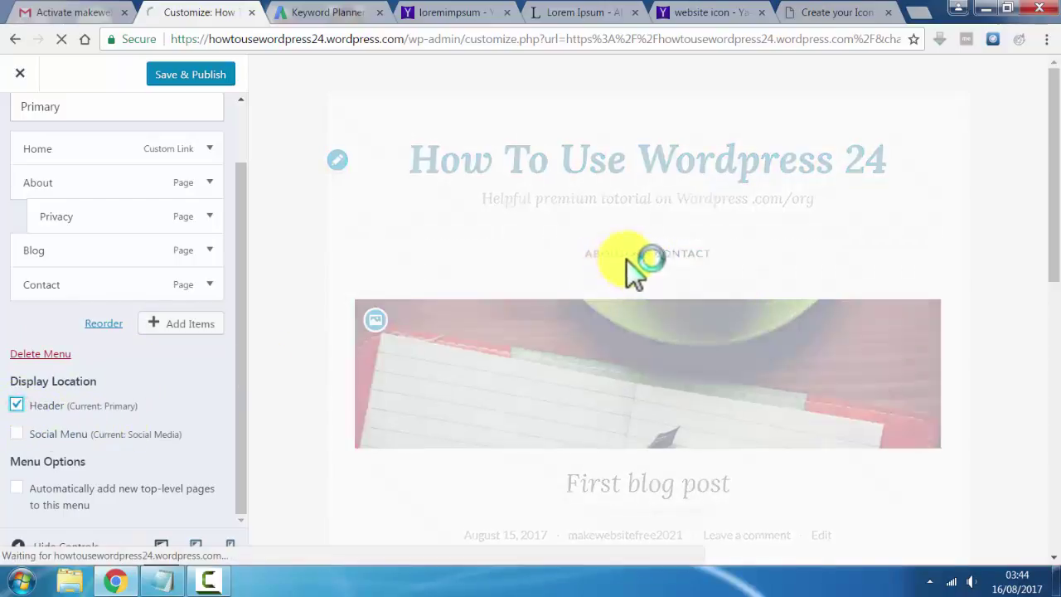
{"action": "left_click", "coordinate": [20, 437]}
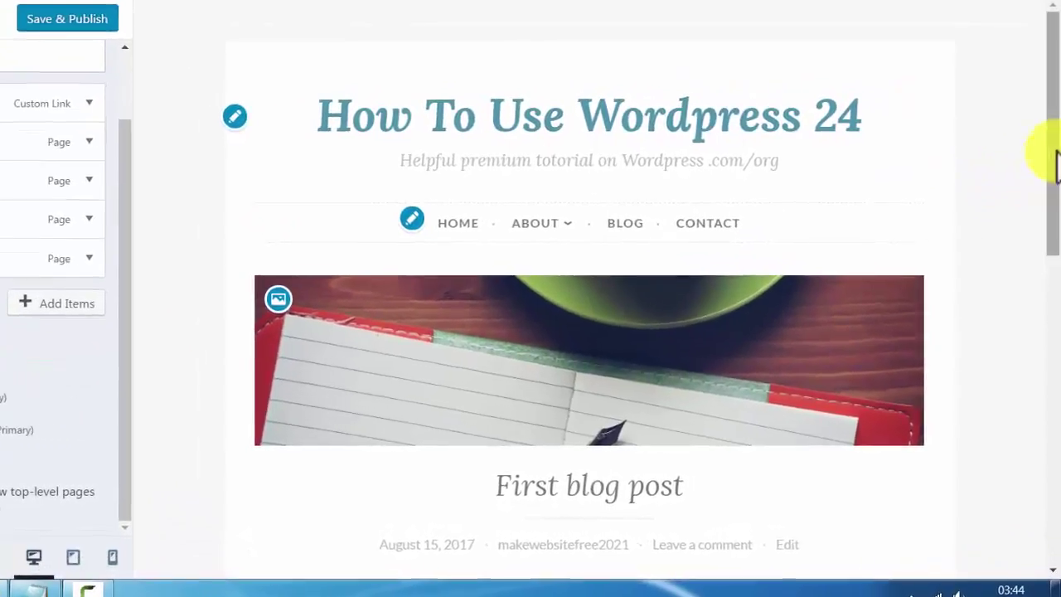
{"action": "left_click_drag", "start_coordinate": [1047, 201], "coordinate": [1032, 386]}
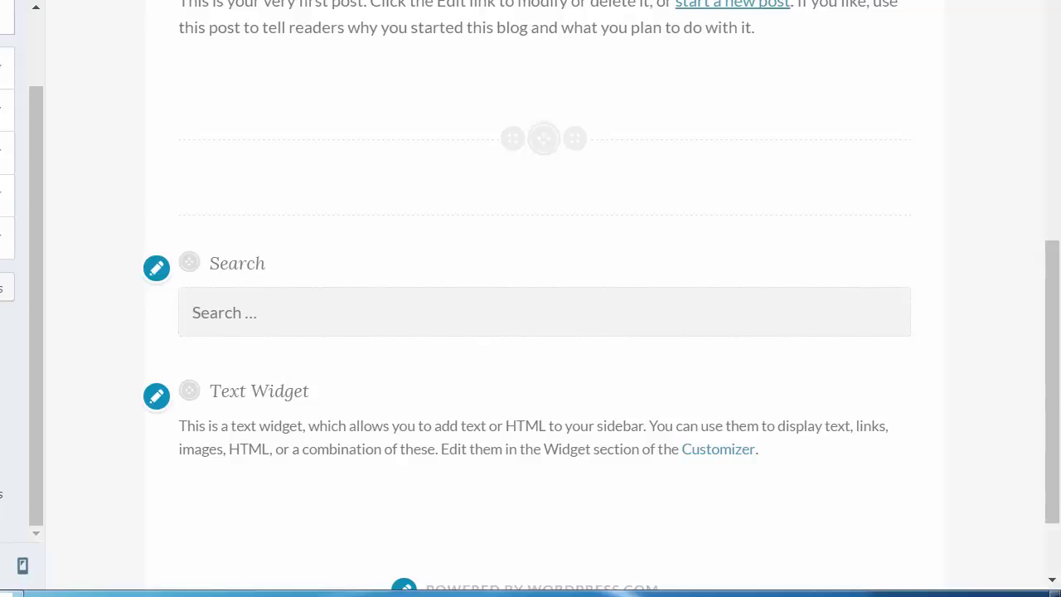
{"action": "left_click_drag", "start_coordinate": [1049, 303], "coordinate": [1012, 478]}
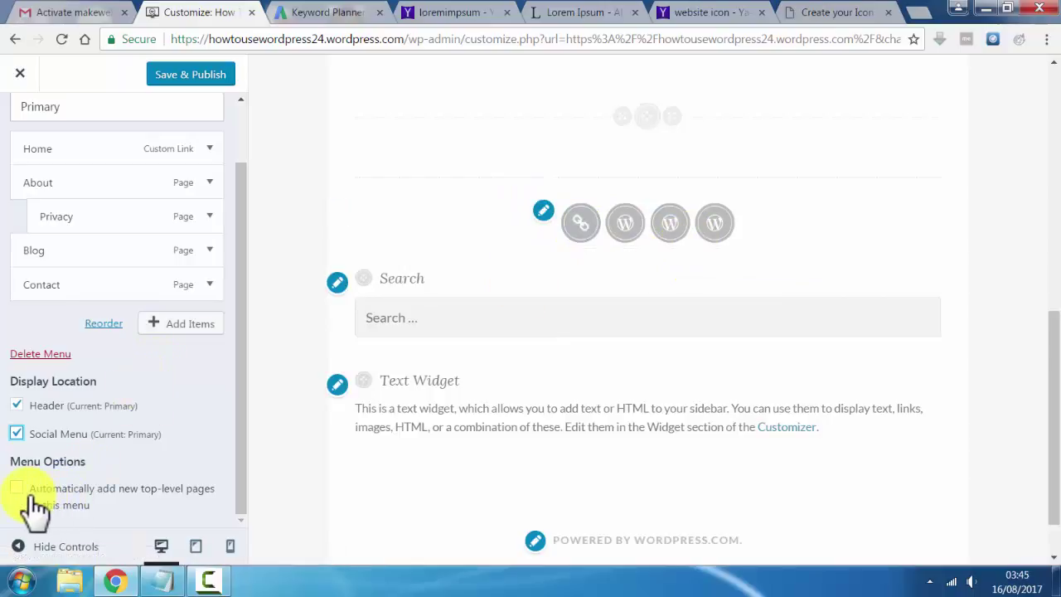
- Leave the Primary menu and open the Social Media menu for editing
{"action": "scroll", "coordinate": [137, 398], "scroll_direction": "up", "scroll_amount": 2}
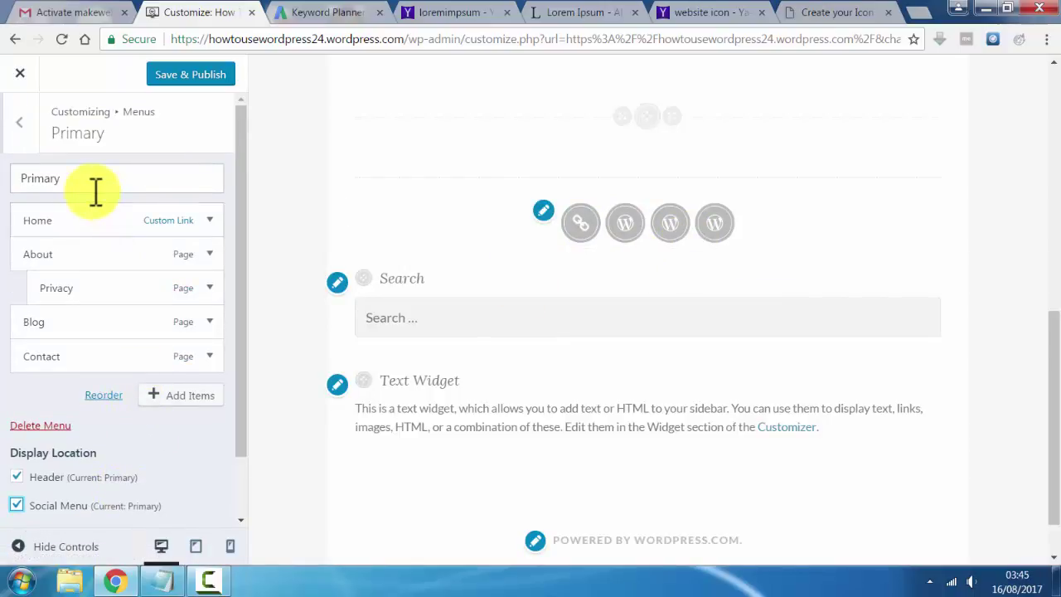
{"action": "left_click", "coordinate": [20, 124]}
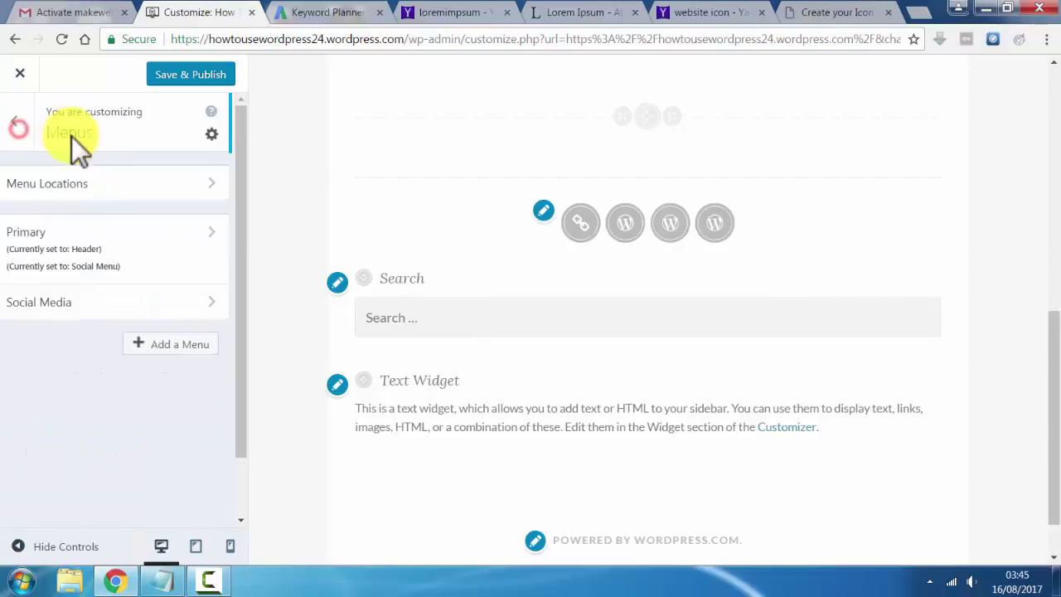
{"action": "left_click", "coordinate": [81, 307]}
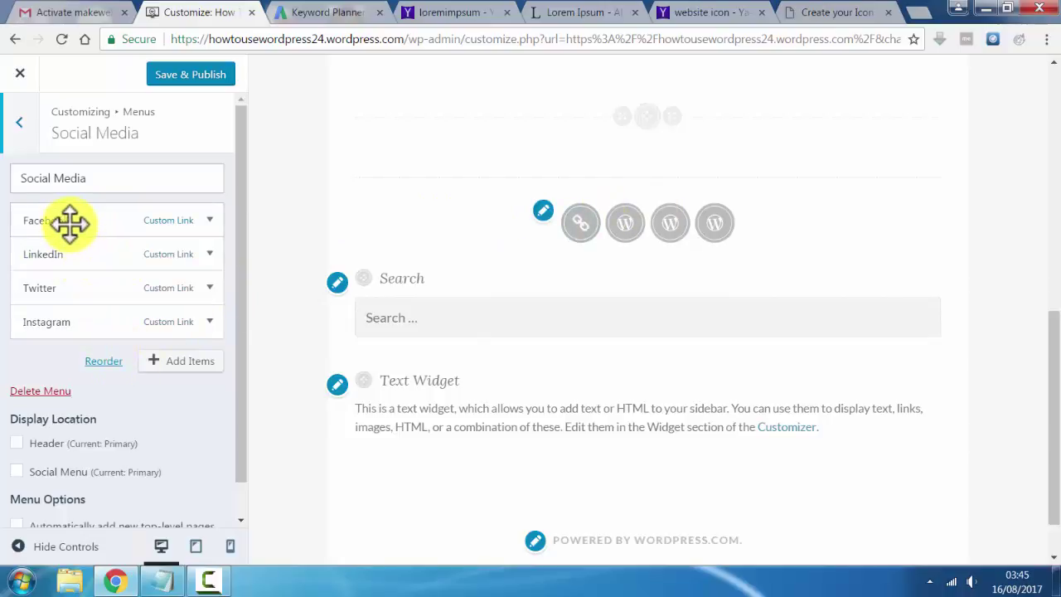
- Check the signed-in Google account in Gmail and enter the address plus.google.com in a new browser tab
{"action": "left_click", "coordinate": [79, 17]}
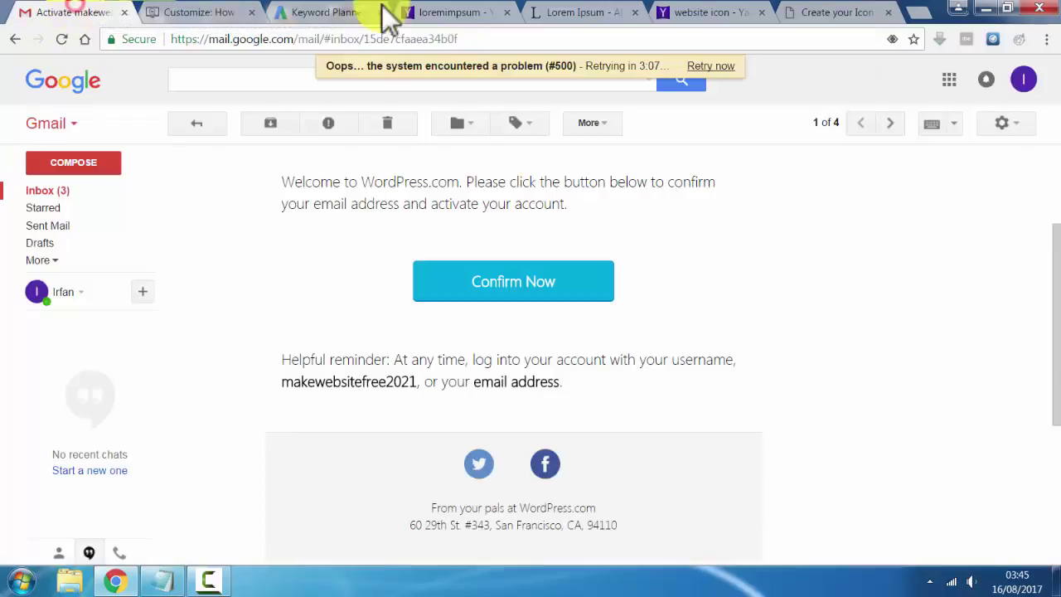
{"action": "left_click", "coordinate": [1020, 87]}
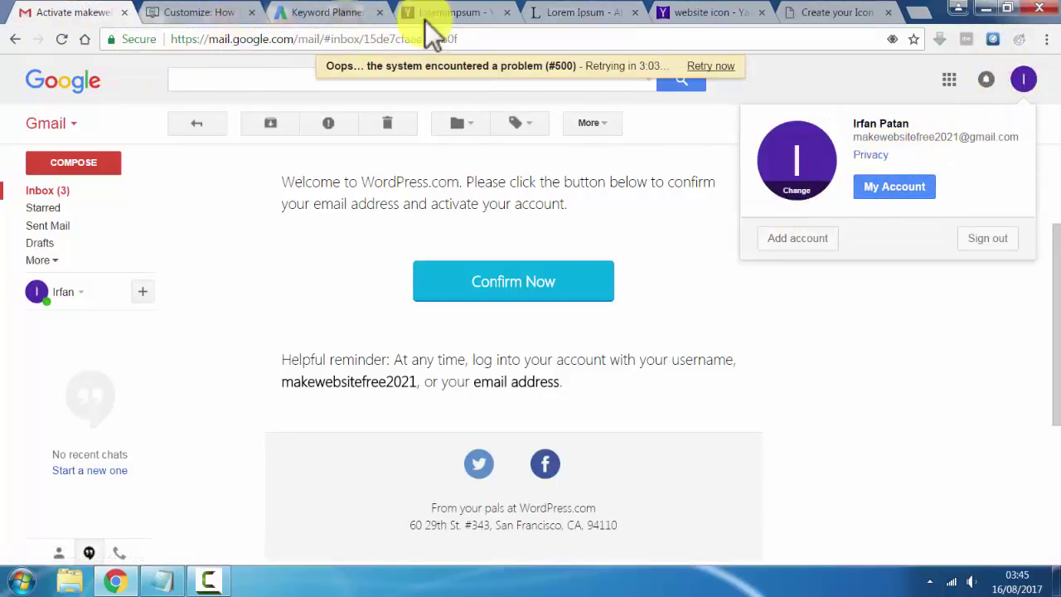
{"action": "left_click", "coordinate": [919, 13]}
{"action": "left_click", "coordinate": [718, 37]}
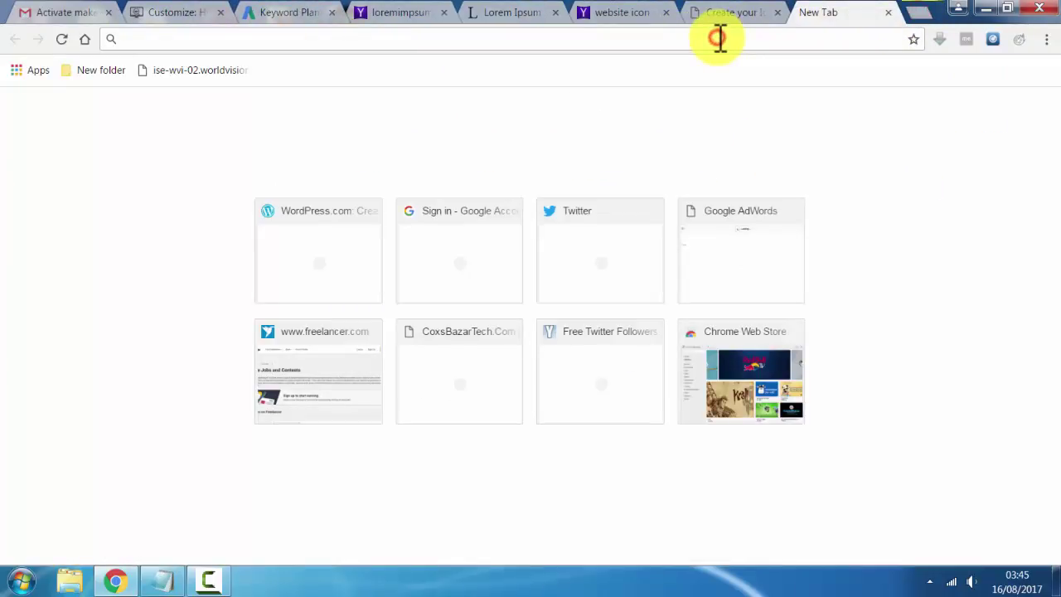
{"action": "type", "text": "pl"}
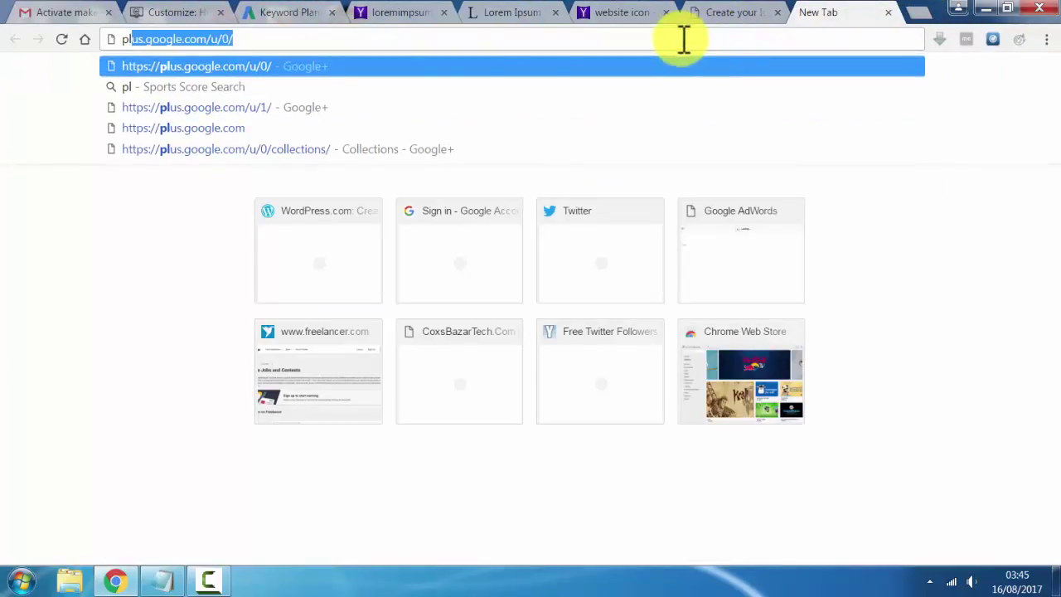
{"action": "type", "text": "us.google.com"}
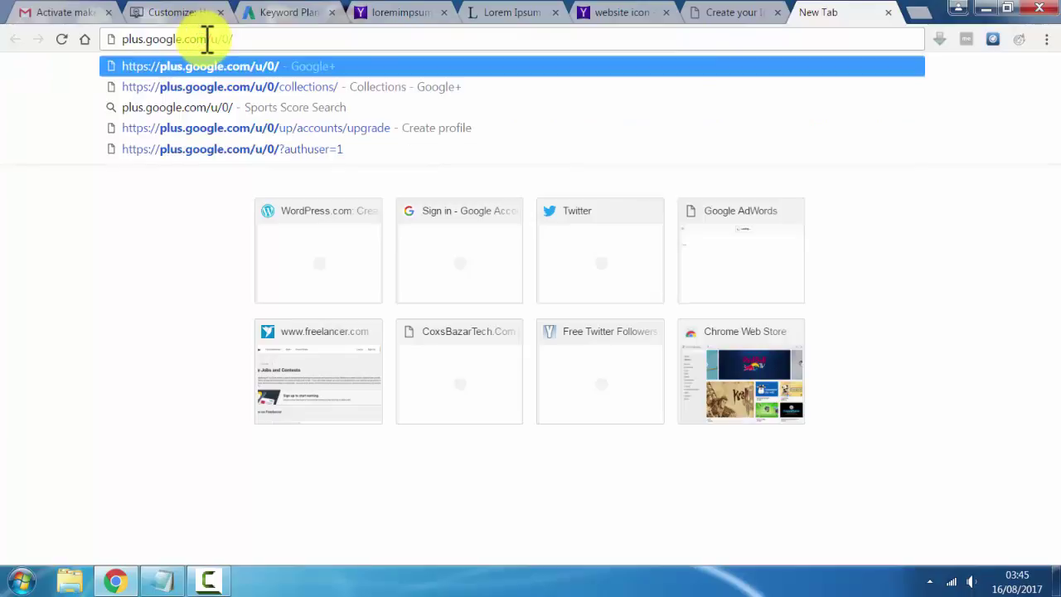
{"action": "left_click_drag", "start_coordinate": [207, 39], "coordinate": [73, 62]}
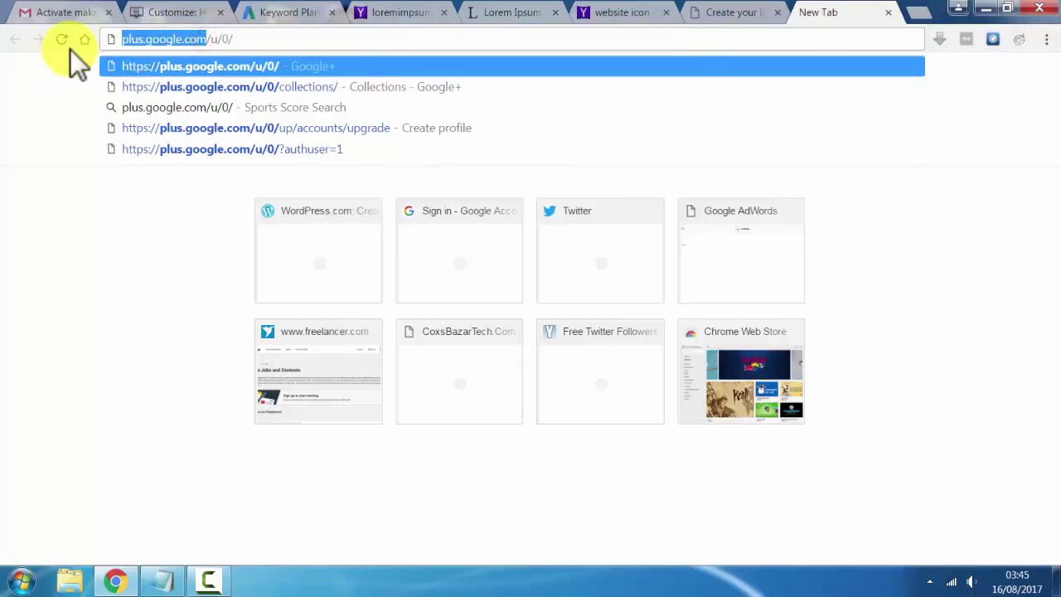
{"action": "left_click", "coordinate": [72, 11]}
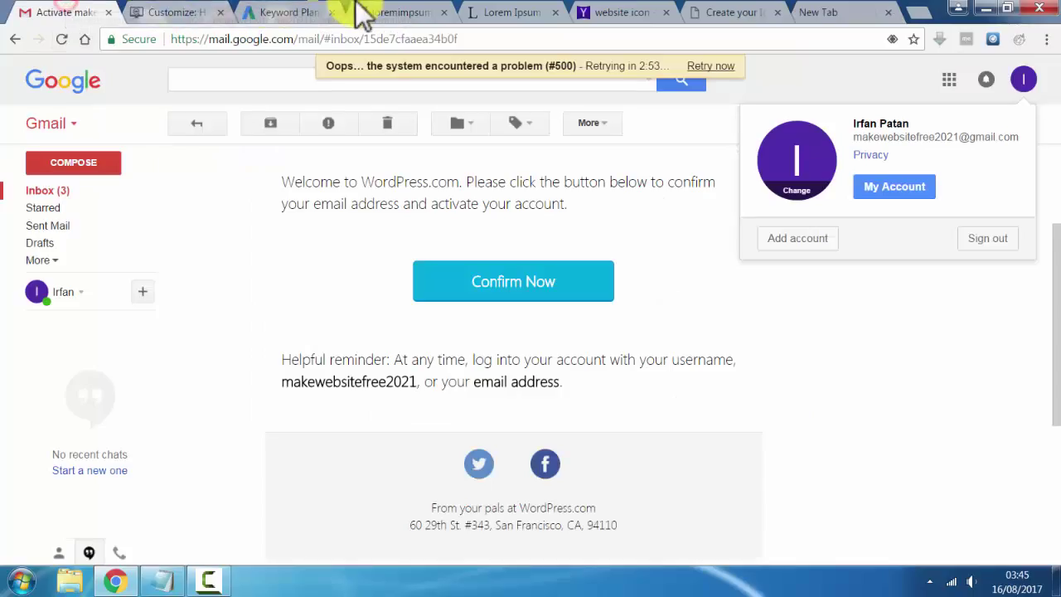
{"action": "left_click", "coordinate": [404, 13]}
{"action": "left_click", "coordinate": [647, 11]}
{"action": "left_click", "coordinate": [286, 15]}
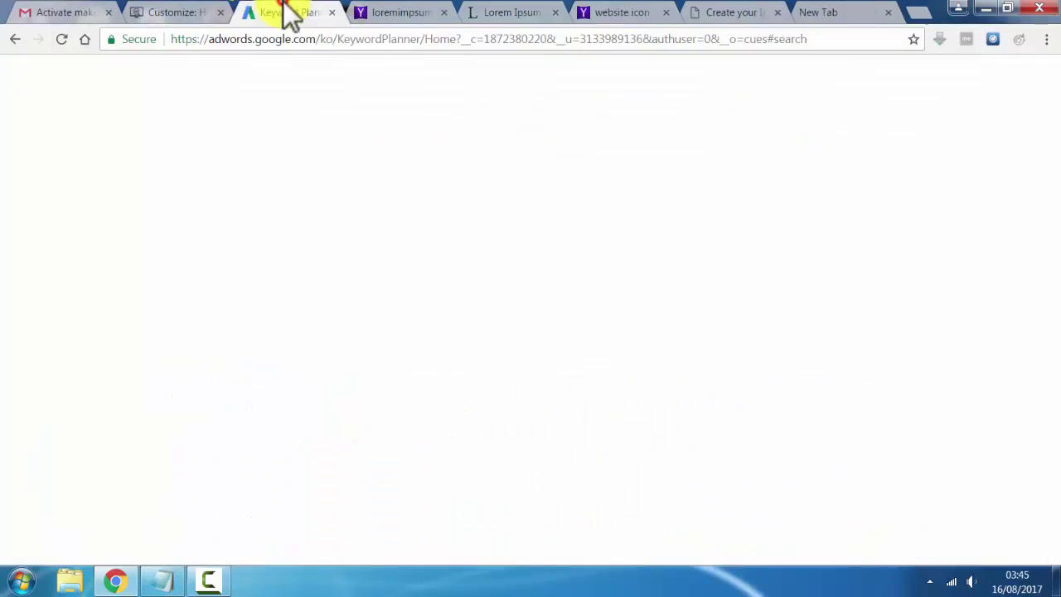
- Return to the WordPress Customizer and assign the Social Media menu to the Social Menu display location
{"action": "left_click", "coordinate": [192, 12]}
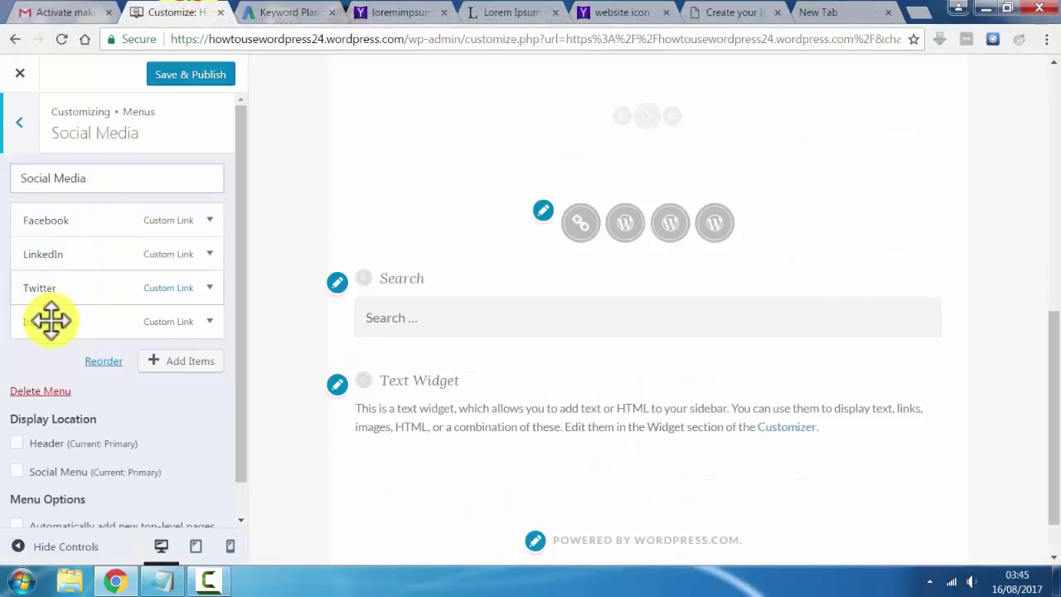
{"action": "left_click", "coordinate": [176, 364]}
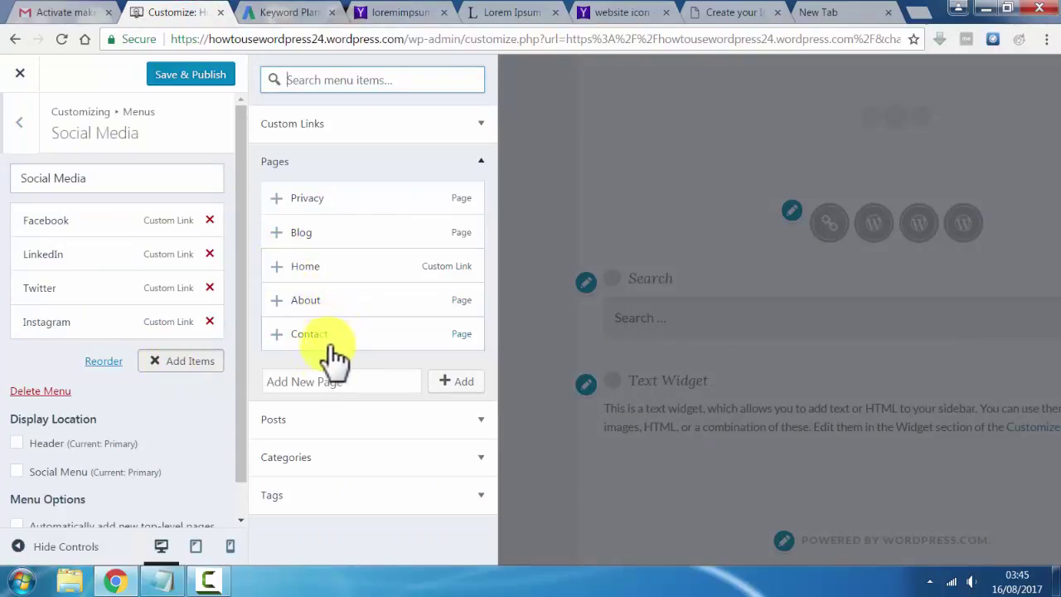
{"action": "left_click", "coordinate": [18, 472]}
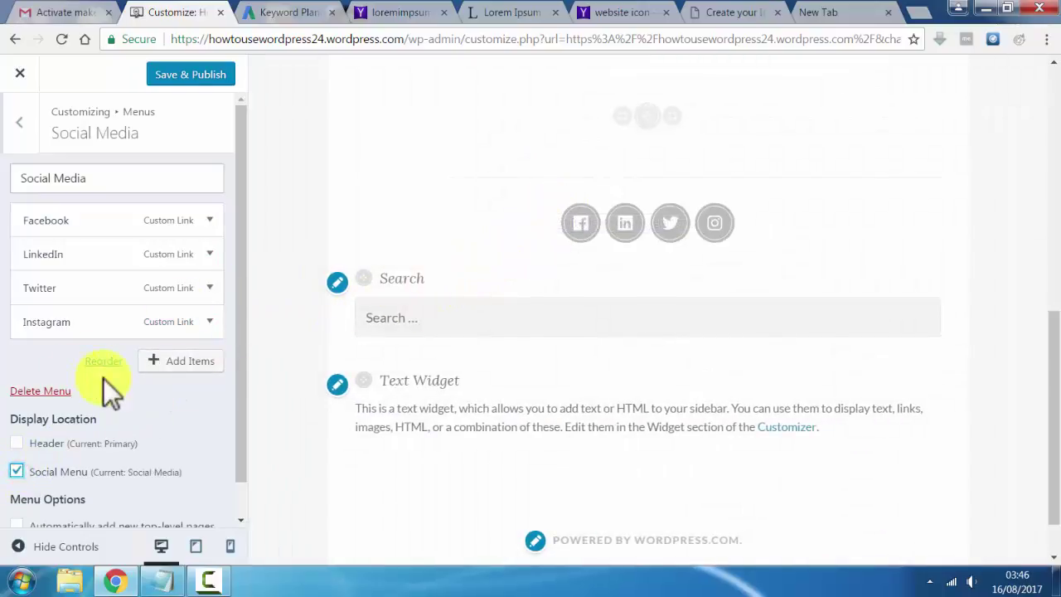
{"action": "left_click", "coordinate": [176, 363]}
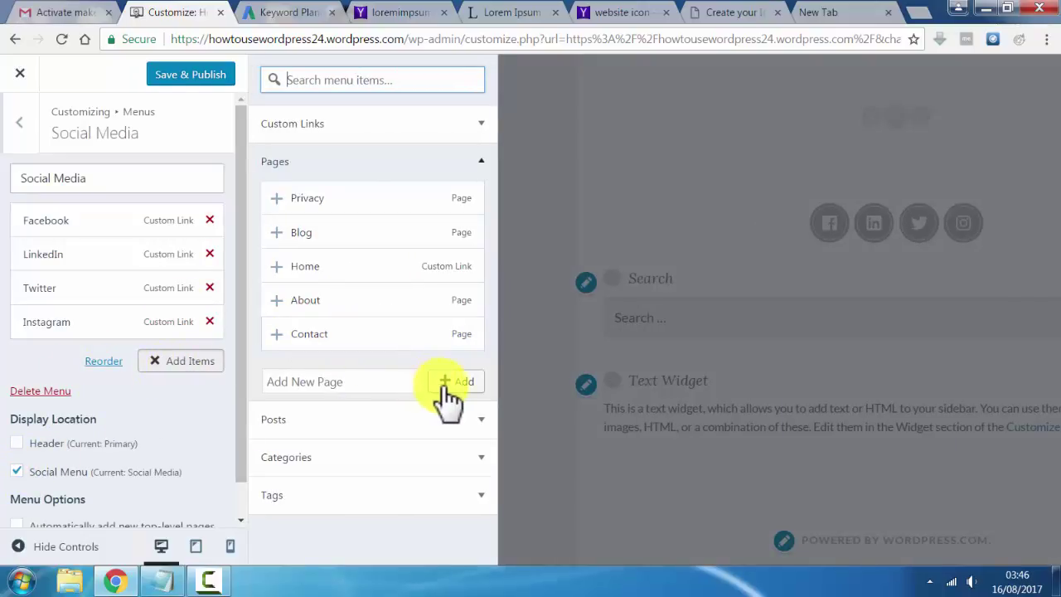
{"action": "left_click", "coordinate": [389, 382]}
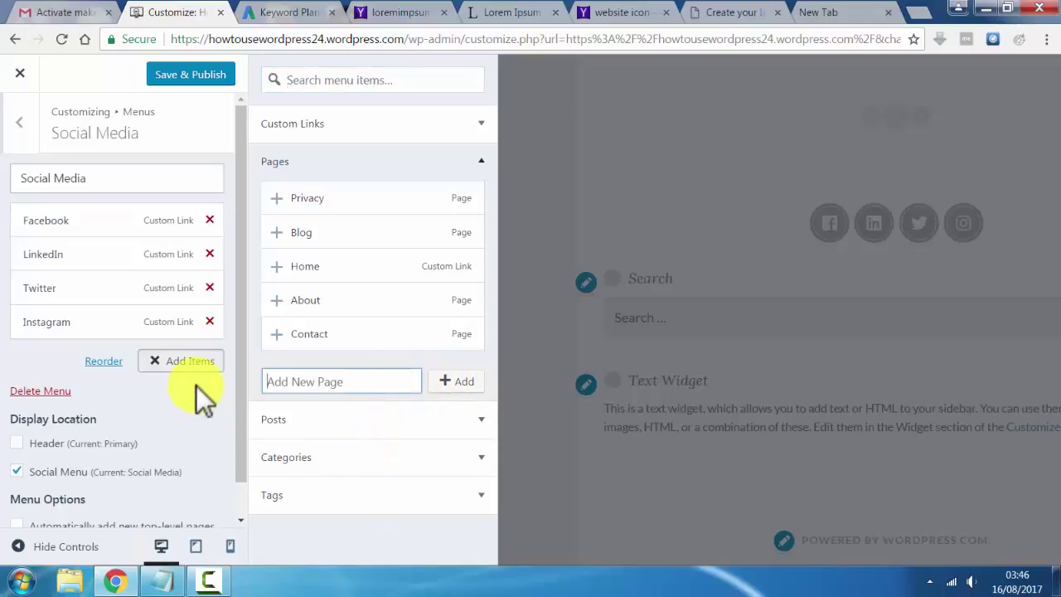
{"action": "scroll", "coordinate": [196, 386], "scroll_direction": "down", "scroll_amount": 2}
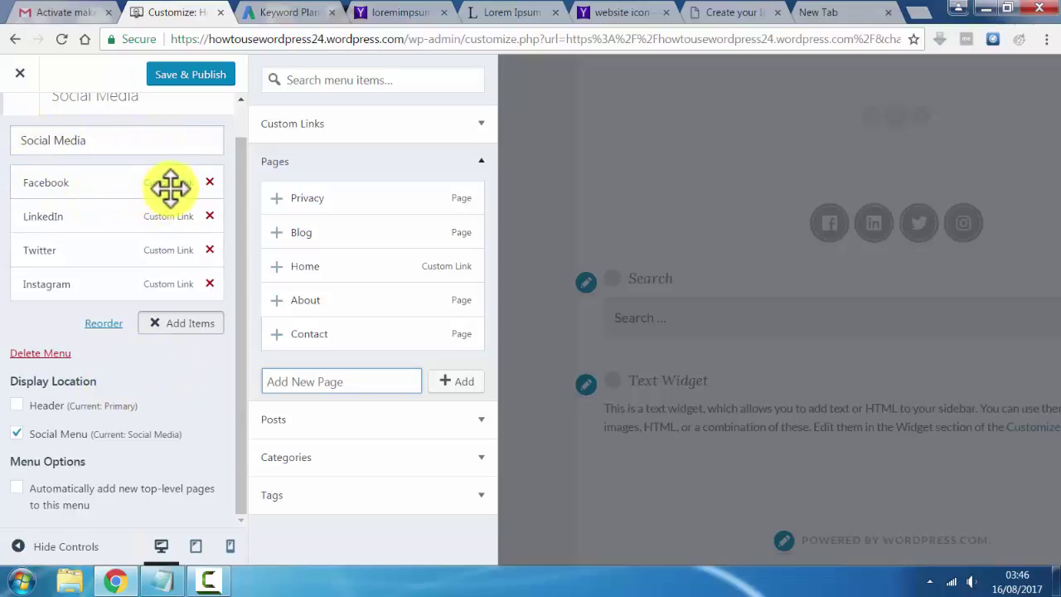
- Examine the Instagram item's URL, navigation label and other link settings in the Social Media menu
{"action": "left_click", "coordinate": [156, 283]}
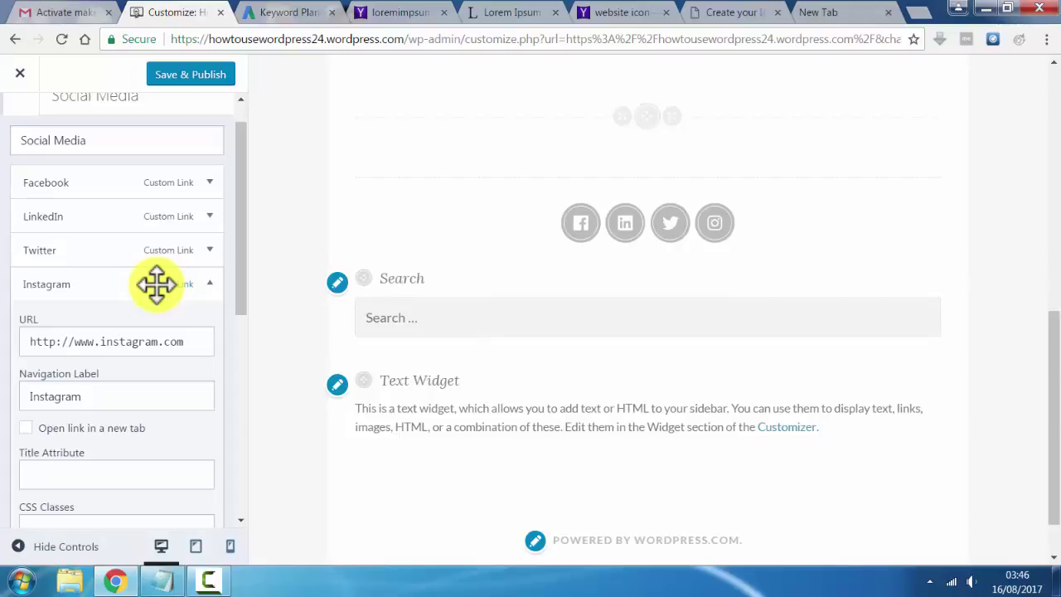
{"action": "scroll", "coordinate": [162, 295], "scroll_direction": "down", "scroll_amount": 3}
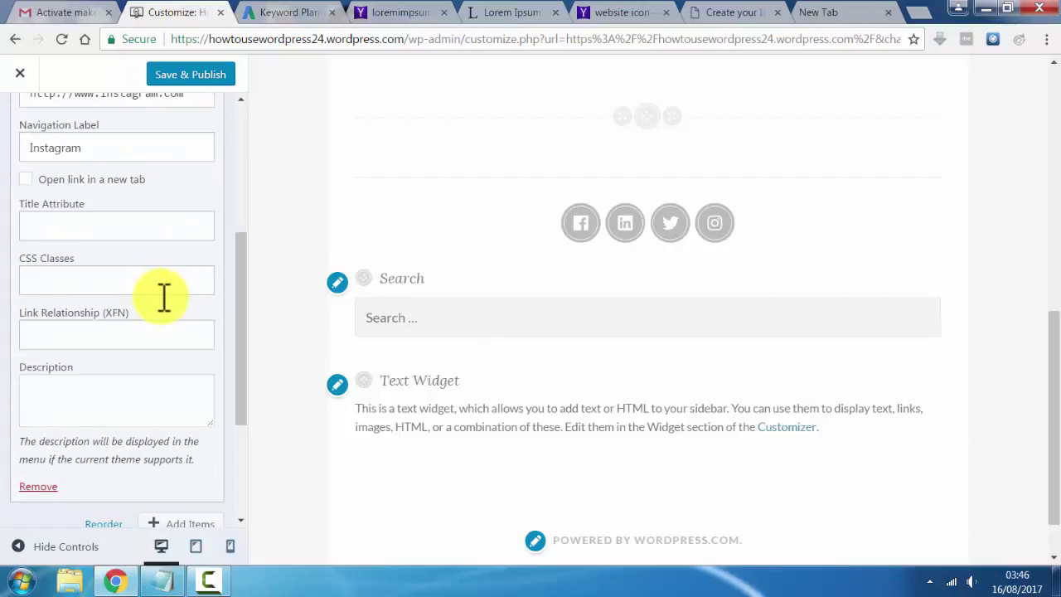
{"action": "scroll", "coordinate": [164, 296], "scroll_direction": "up", "scroll_amount": 3}
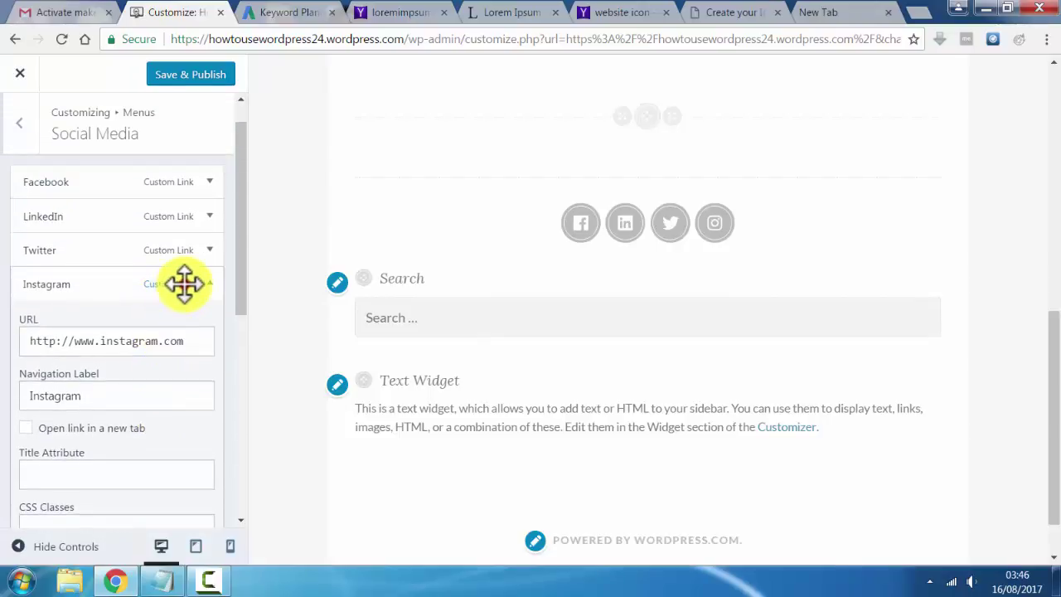
{"action": "left_click", "coordinate": [183, 284]}
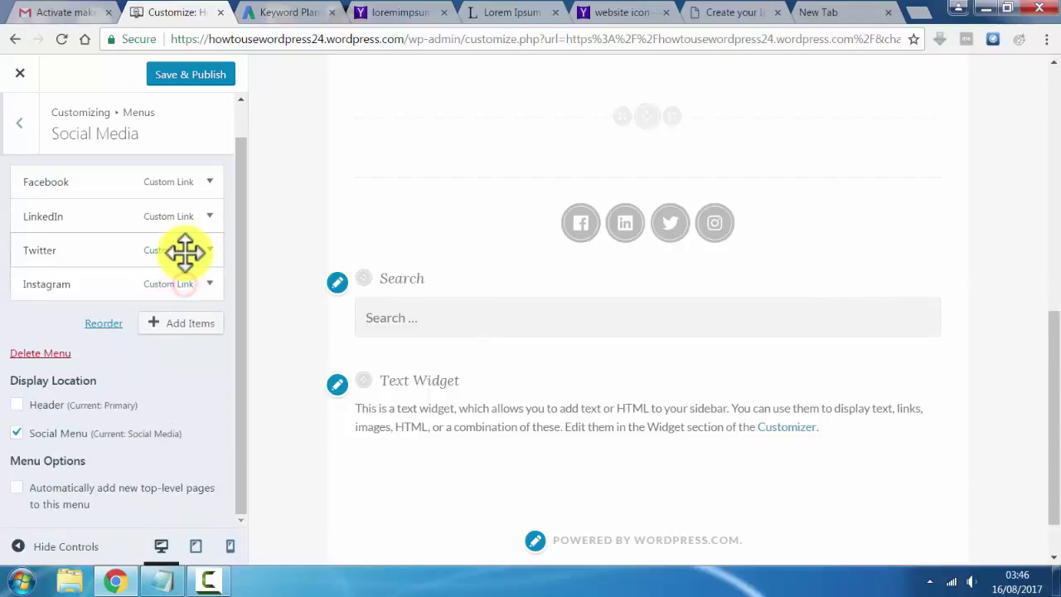
- Create a new page named Google Plus and add it to the Social Media menu
{"action": "left_click", "coordinate": [160, 330]}
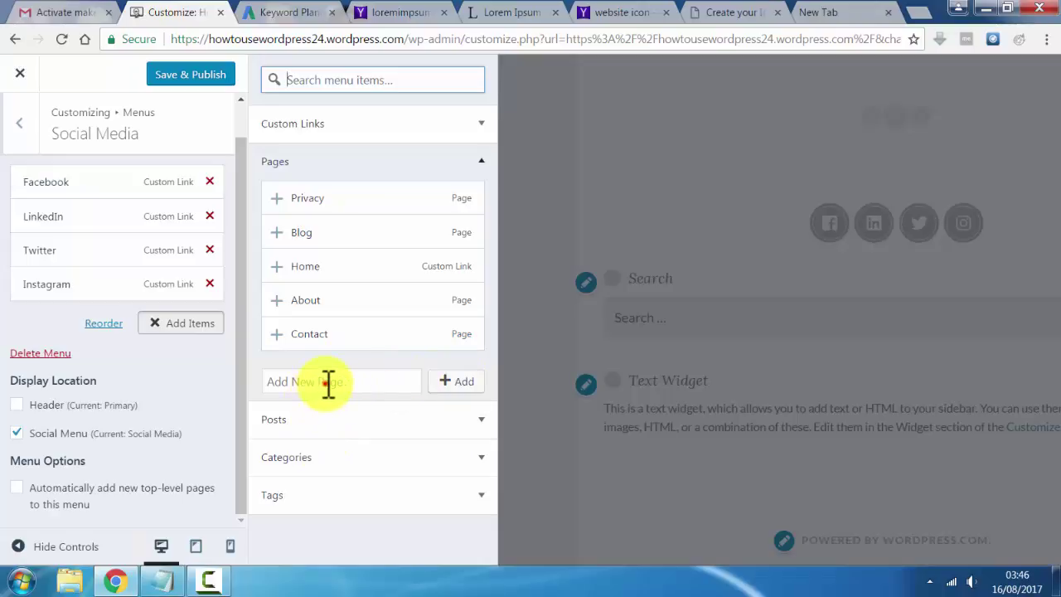
{"action": "left_click", "coordinate": [328, 382]}
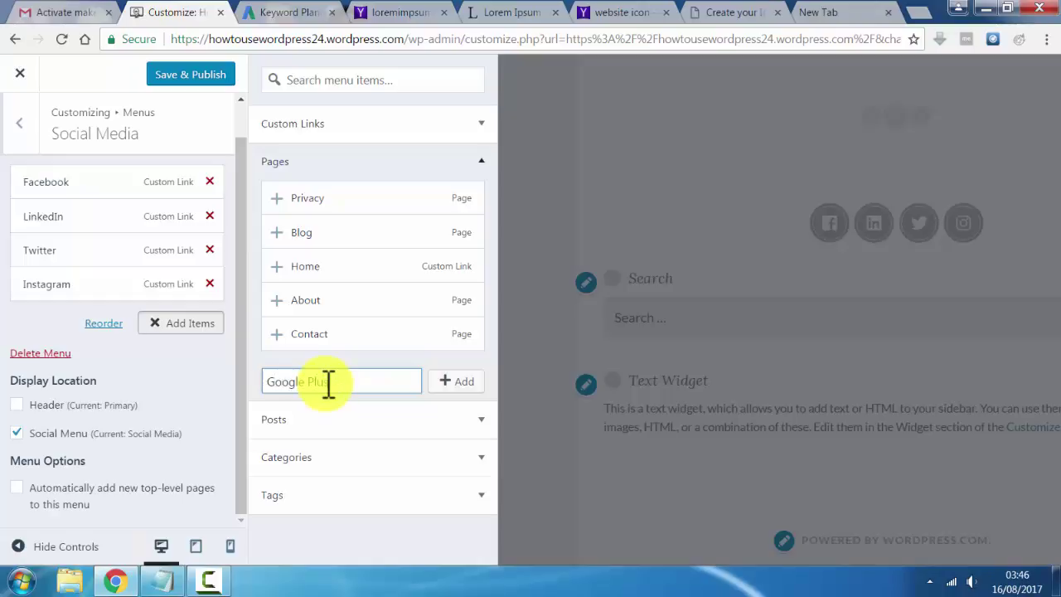
{"action": "left_click", "coordinate": [465, 384]}
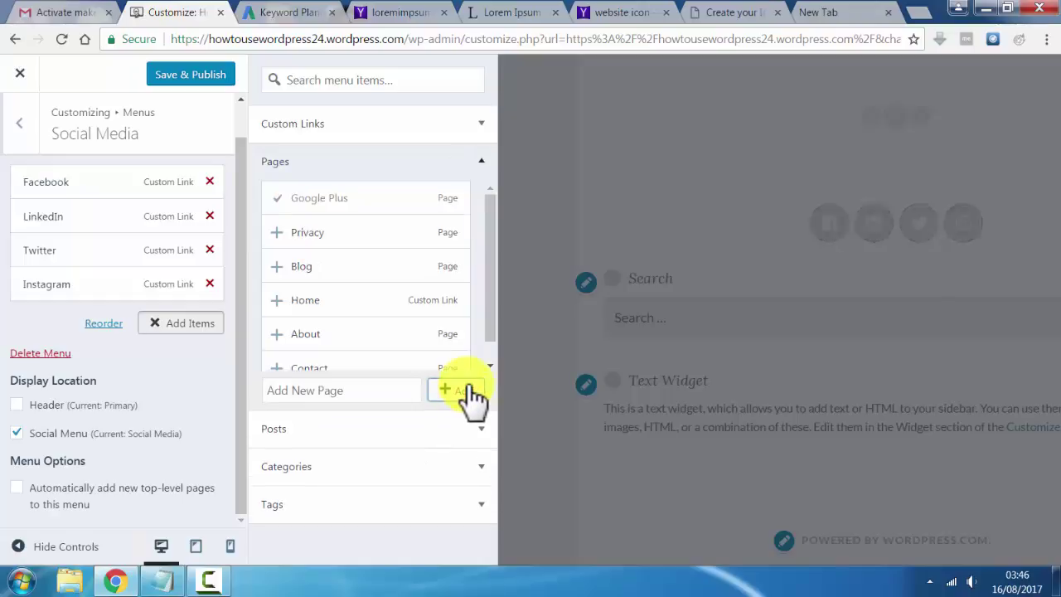
{"action": "scroll", "coordinate": [486, 326], "scroll_direction": "down", "scroll_amount": 1}
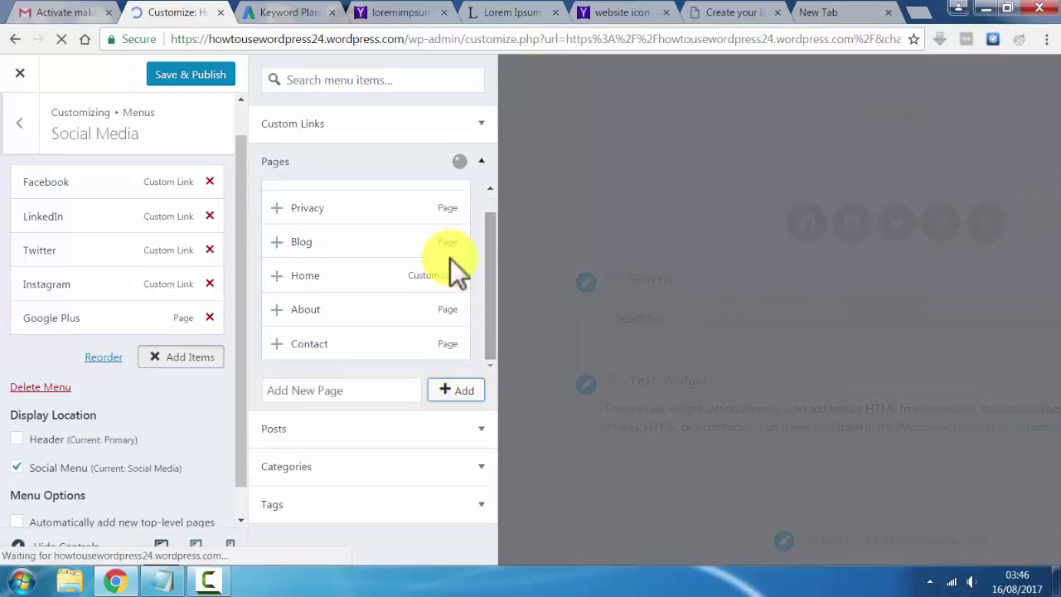
{"action": "scroll", "coordinate": [377, 216], "scroll_direction": "up", "scroll_amount": 1}
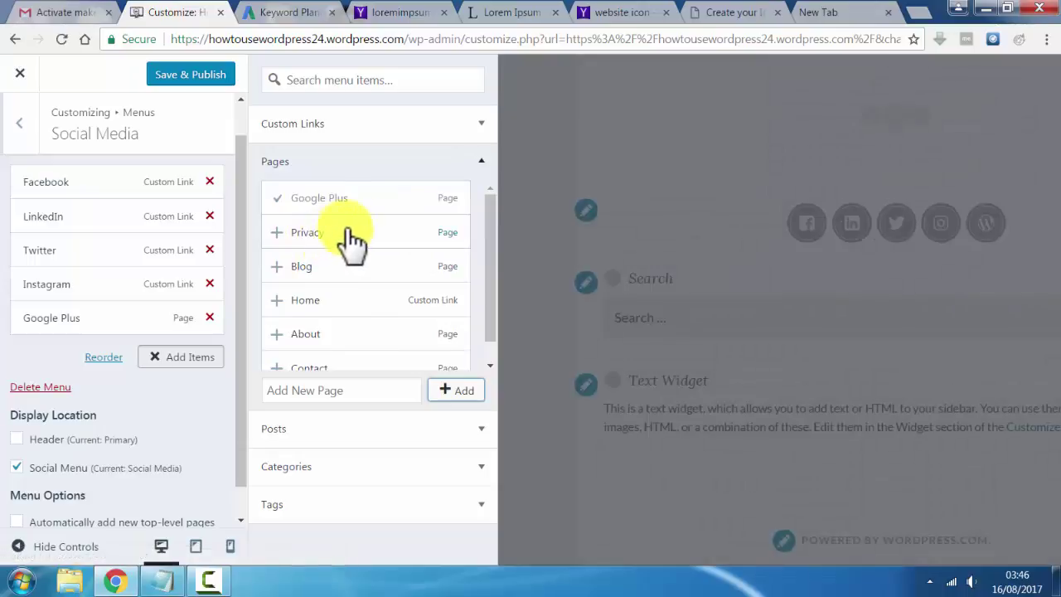
- Add the existing Google Plus page to the Social Media menu a second time
{"action": "left_click", "coordinate": [368, 192]}
{"action": "left_click_drag", "start_coordinate": [325, 209], "coordinate": [176, 250]}
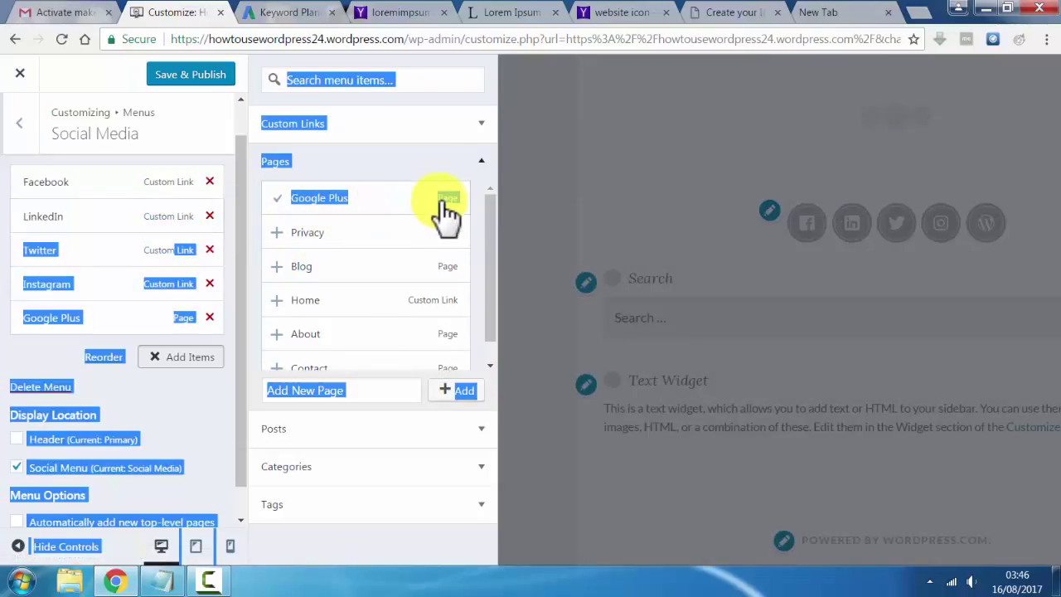
{"action": "left_click", "coordinate": [406, 209]}
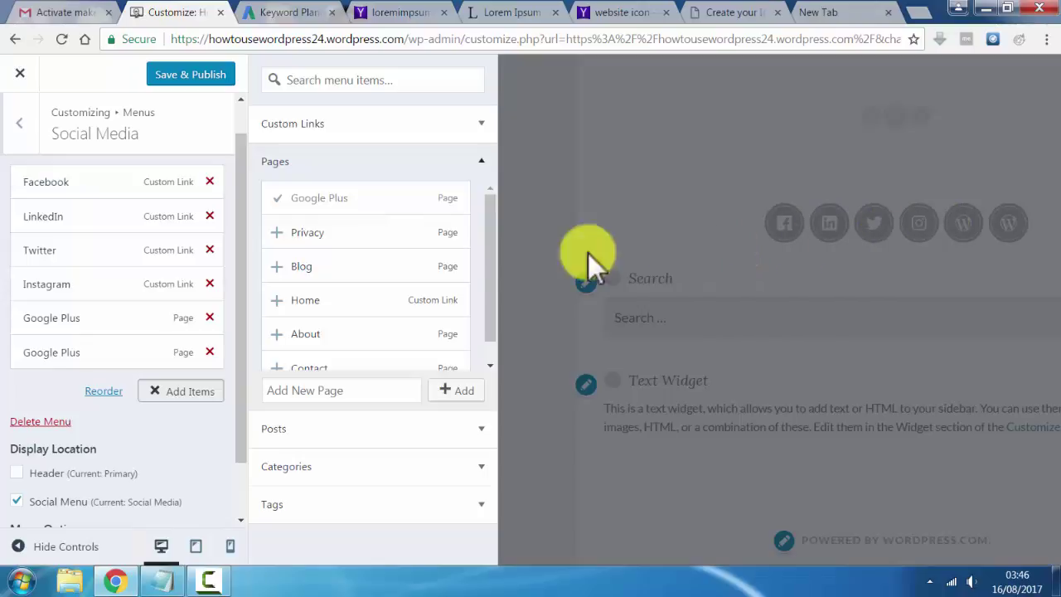
- Remove the duplicate Google Plus page item from the end of the Social Media menu
{"action": "left_click_drag", "start_coordinate": [399, 201], "coordinate": [150, 344]}
{"action": "left_click", "coordinate": [150, 348]}
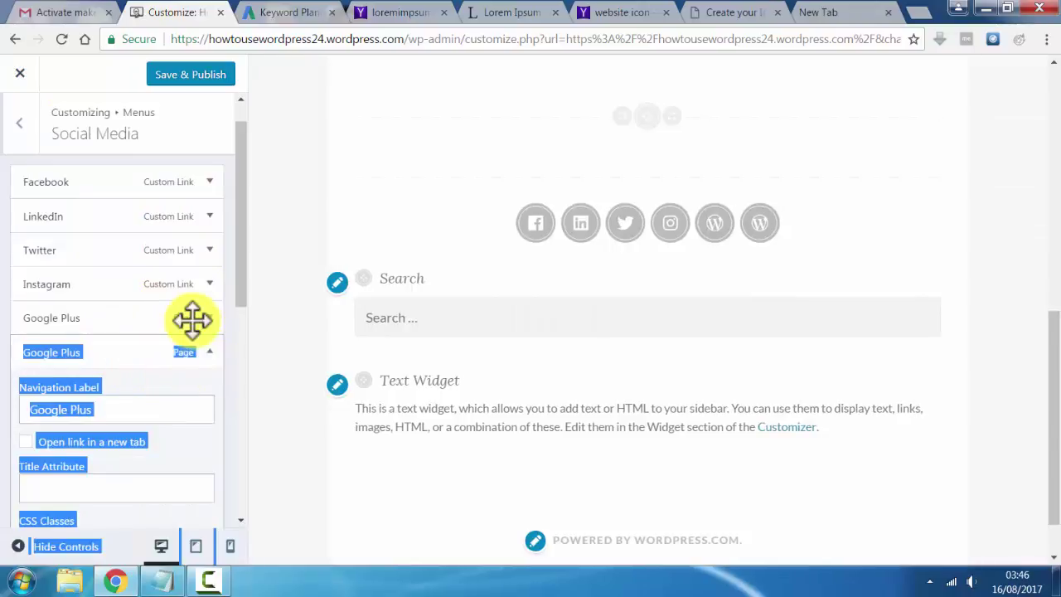
{"action": "left_click", "coordinate": [112, 349]}
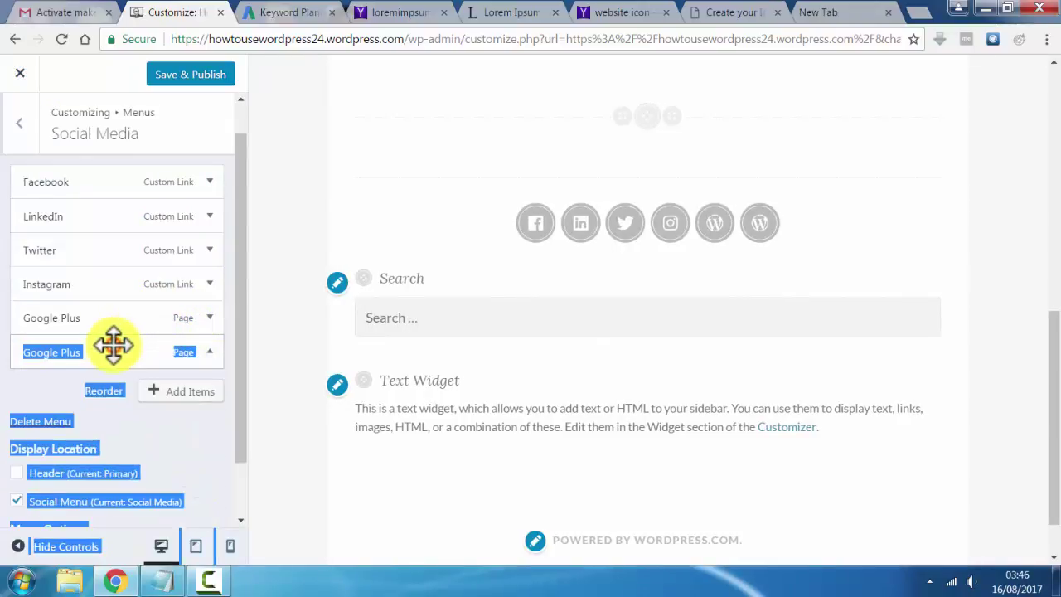
{"action": "left_click", "coordinate": [150, 318]}
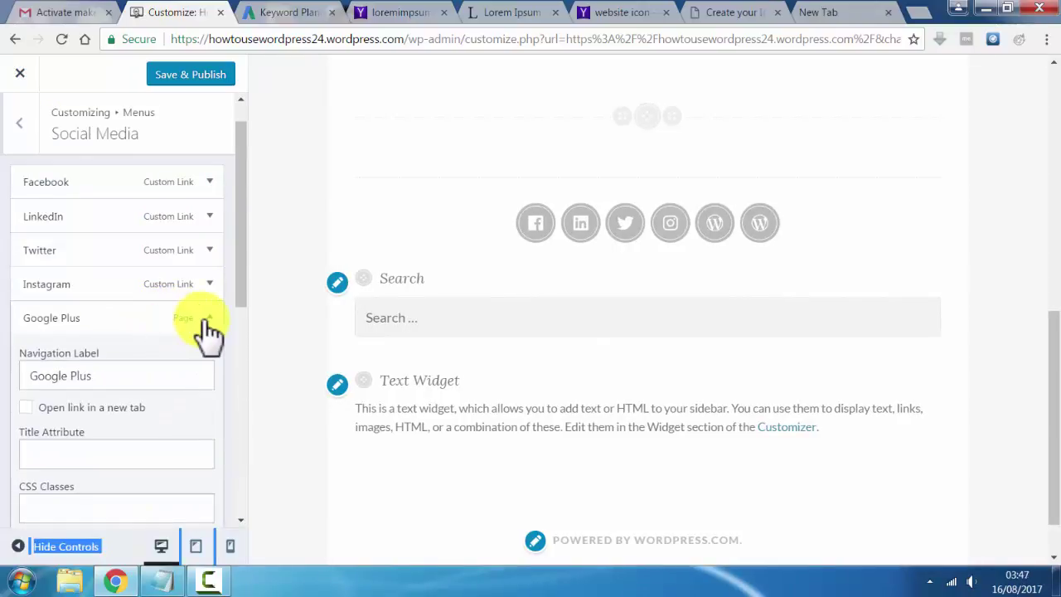
{"action": "left_click", "coordinate": [203, 319]}
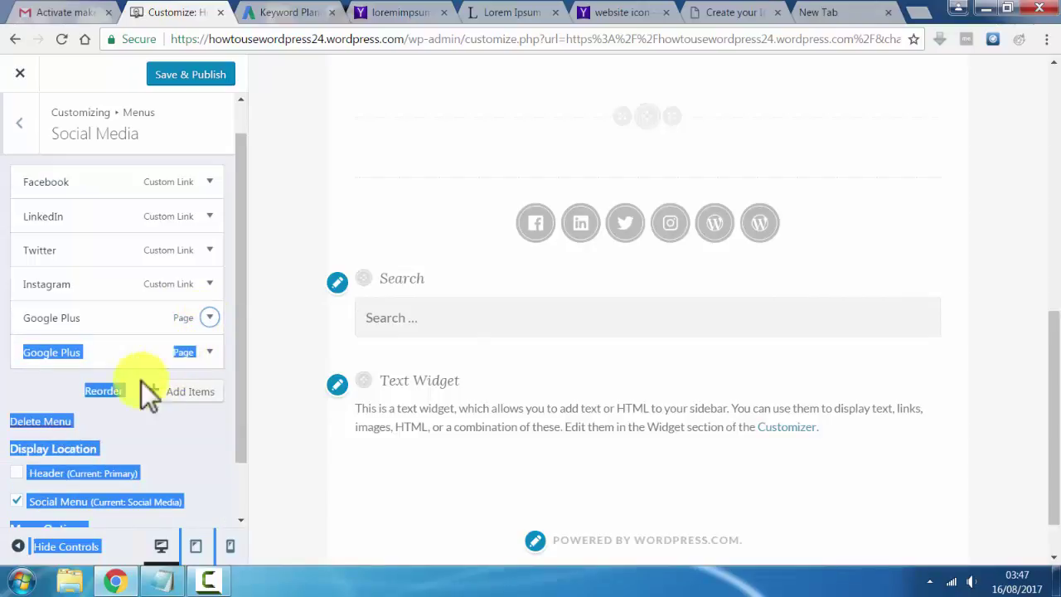
{"action": "left_click", "coordinate": [68, 388]}
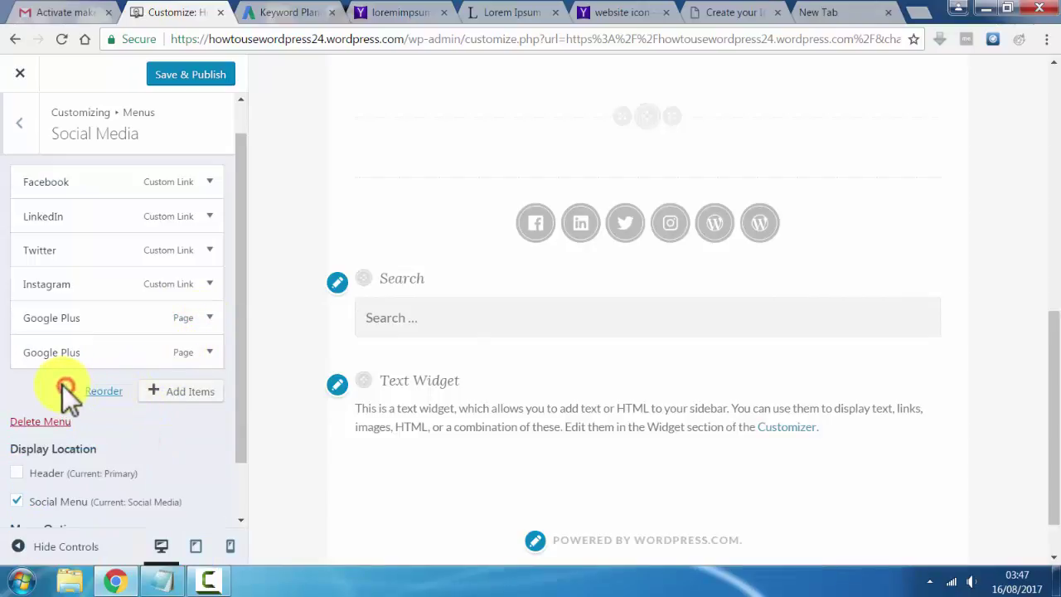
{"action": "left_click", "coordinate": [209, 355]}
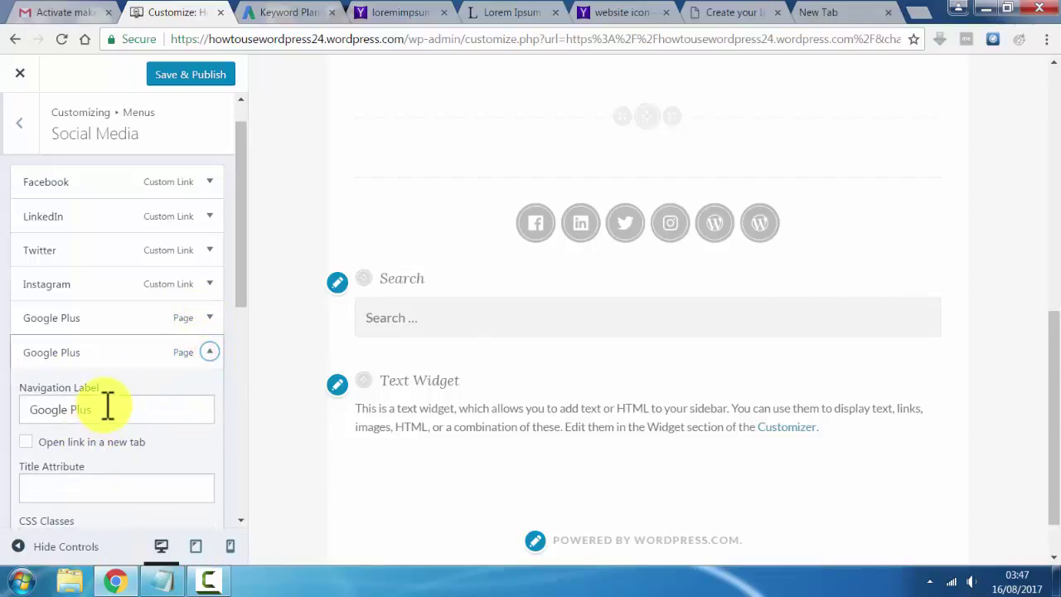
{"action": "scroll", "coordinate": [100, 410], "scroll_direction": "down", "scroll_amount": 1}
{"action": "scroll", "coordinate": [83, 415], "scroll_direction": "down", "scroll_amount": 2}
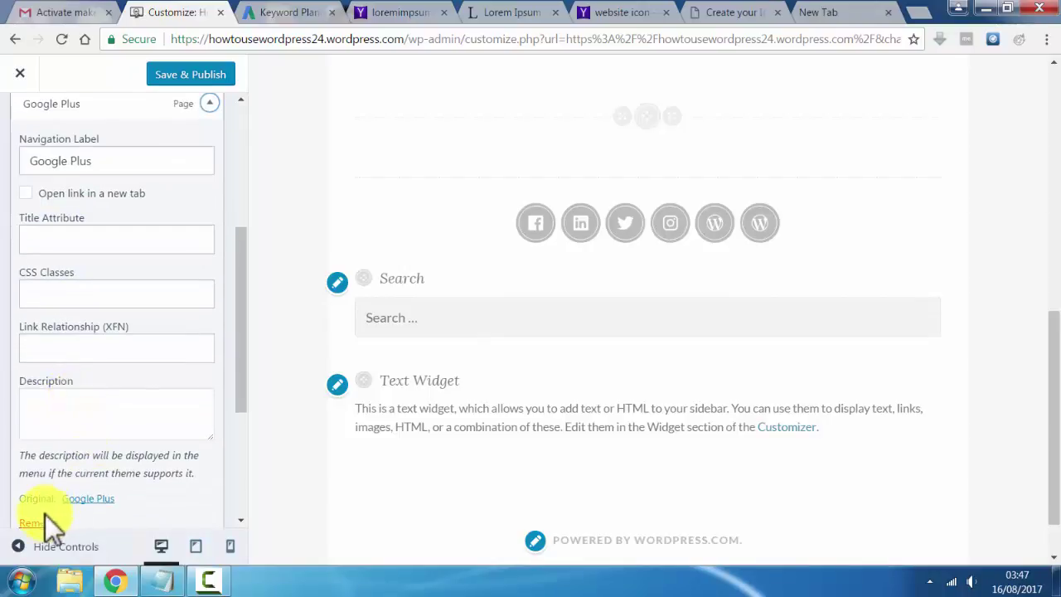
{"action": "scroll", "coordinate": [67, 242], "scroll_direction": "up", "scroll_amount": 1}
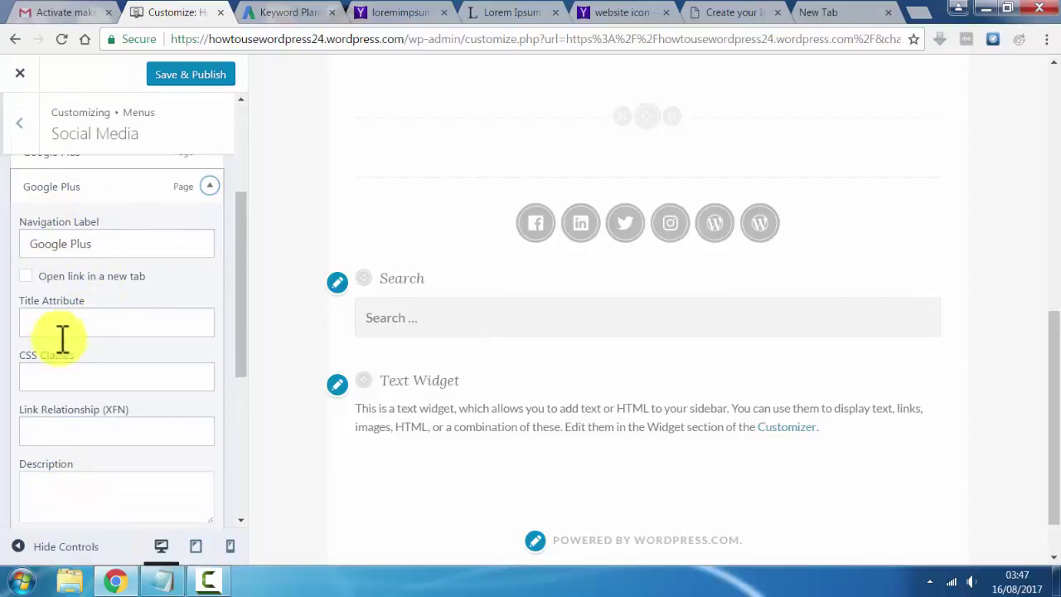
{"action": "scroll", "coordinate": [49, 398], "scroll_direction": "down", "scroll_amount": 2}
{"action": "left_click", "coordinate": [42, 440]}
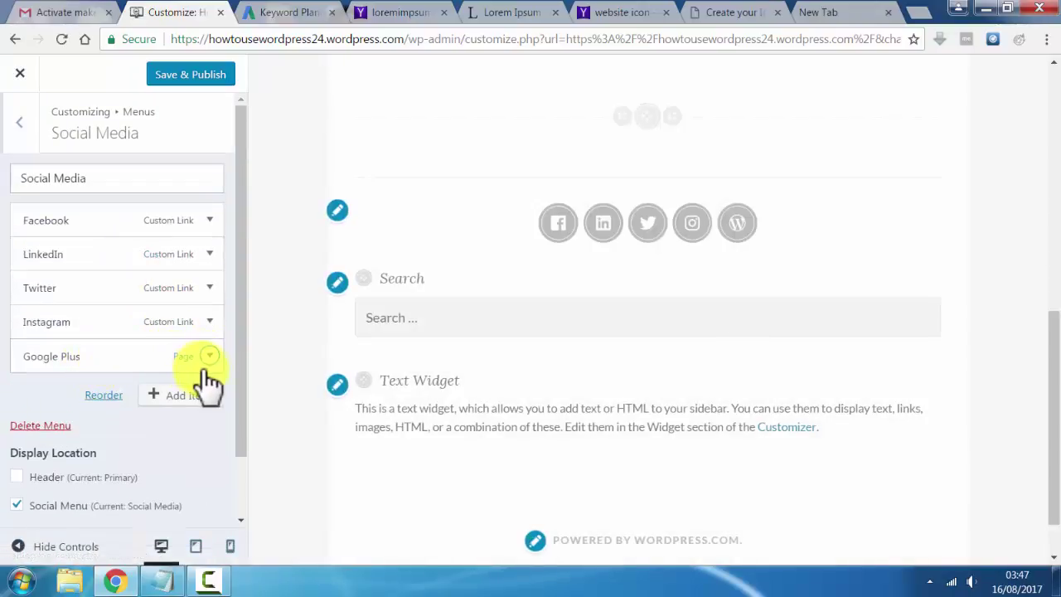
- Compare the link settings of the remaining Google Plus page item with those of the Instagram custom link
{"action": "left_click", "coordinate": [210, 357]}
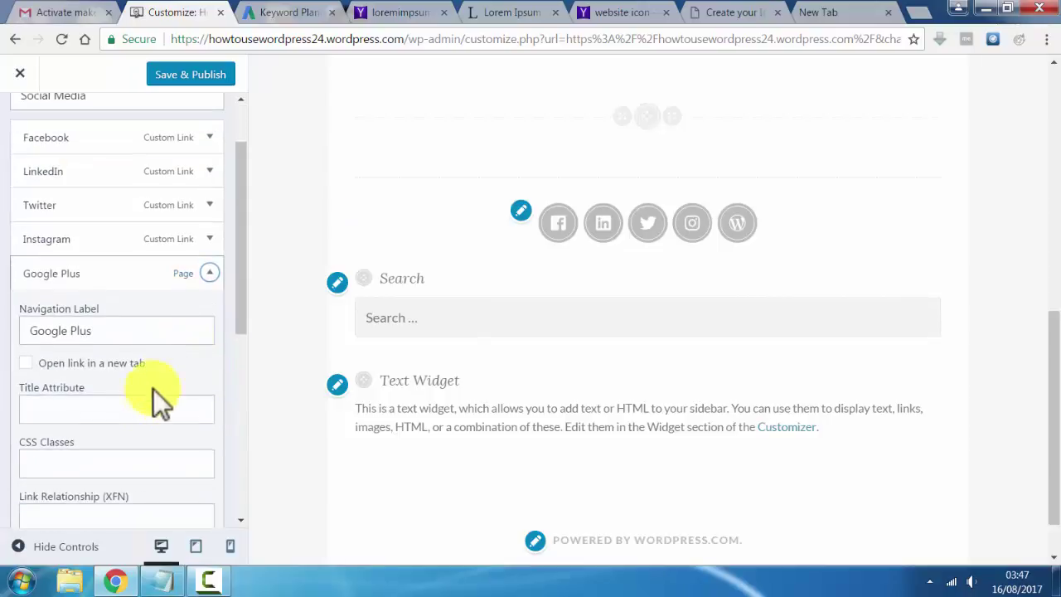
{"action": "scroll", "coordinate": [111, 418], "scroll_direction": "down", "scroll_amount": 2}
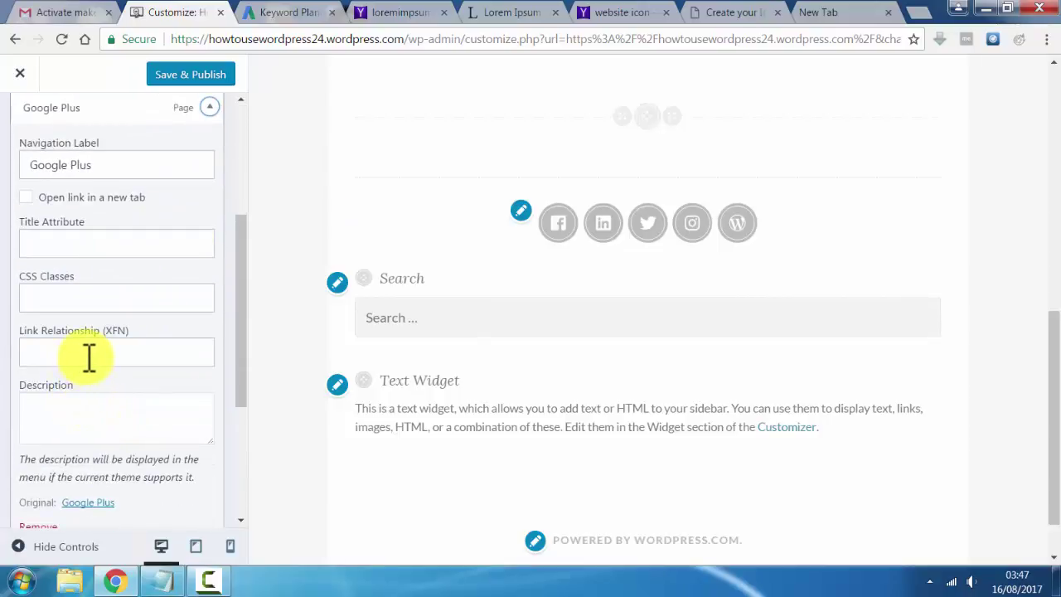
{"action": "scroll", "coordinate": [92, 355], "scroll_direction": "up", "scroll_amount": 3}
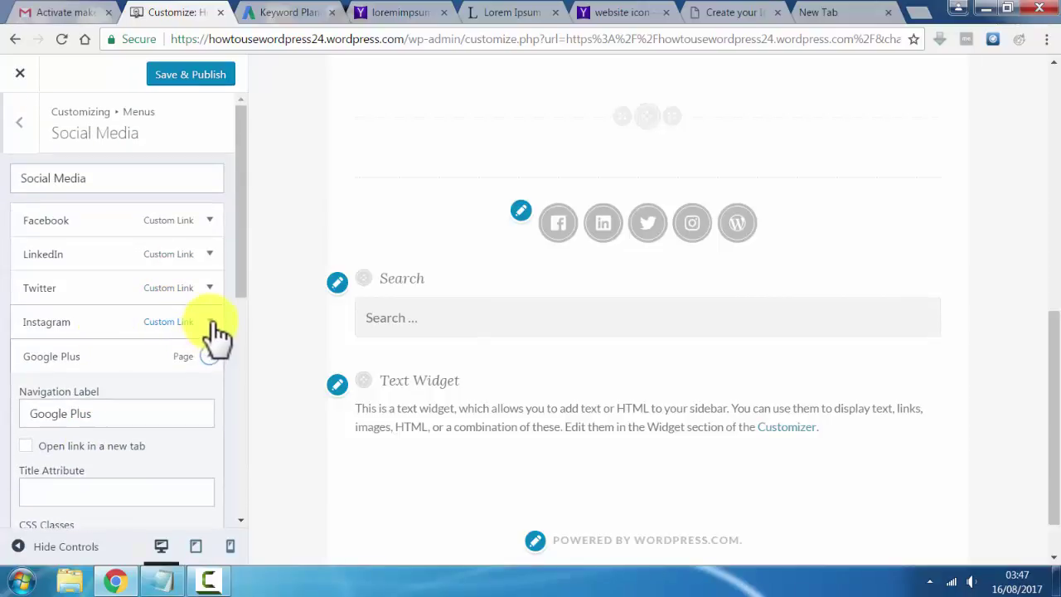
{"action": "left_click", "coordinate": [212, 322]}
{"action": "scroll", "coordinate": [137, 390], "scroll_direction": "down", "scroll_amount": 2}
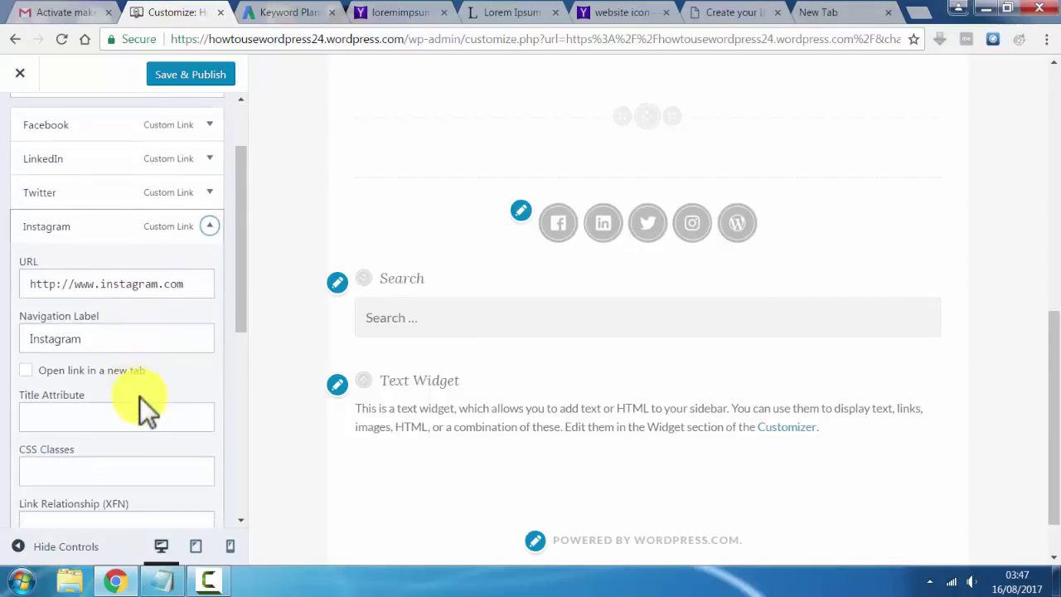
{"action": "scroll", "coordinate": [141, 398], "scroll_direction": "up", "scroll_amount": 2}
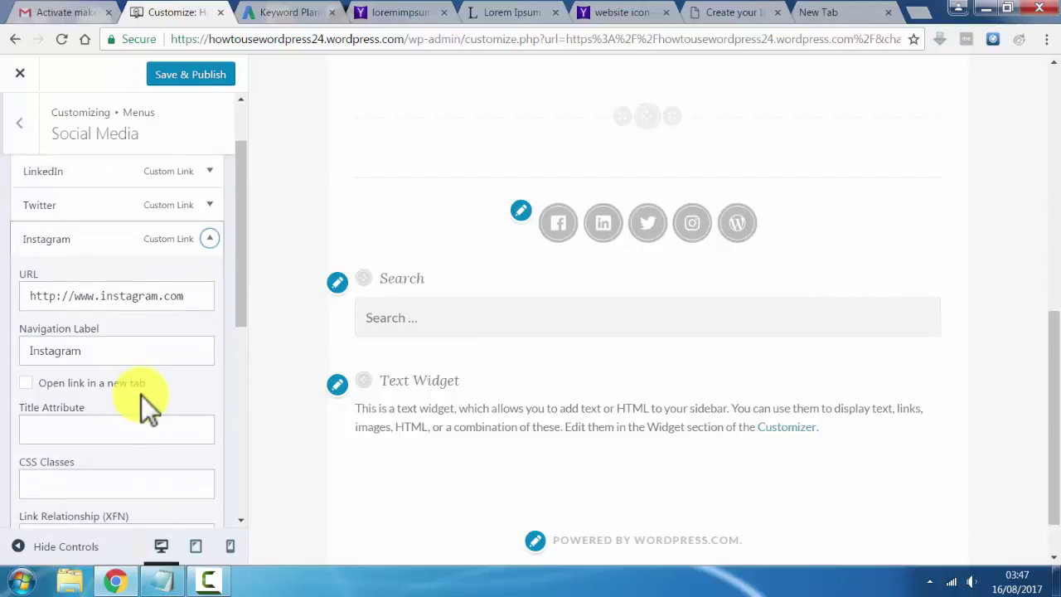
{"action": "left_click", "coordinate": [210, 323]}
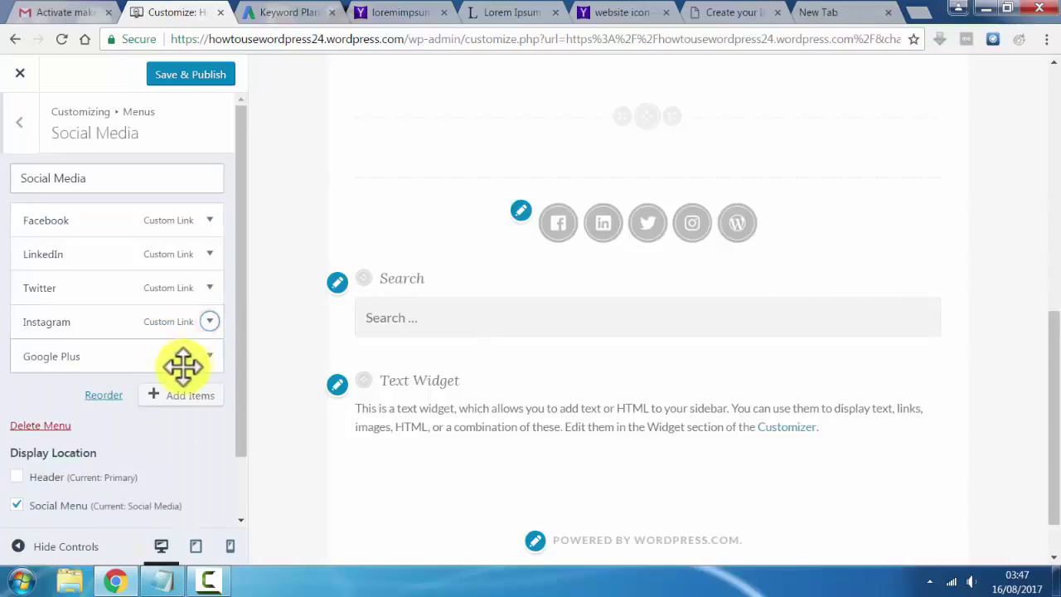
- Delete the whole Social Media menu
{"action": "left_click", "coordinate": [206, 356]}
{"action": "scroll", "coordinate": [161, 422], "scroll_direction": "down", "scroll_amount": 5}
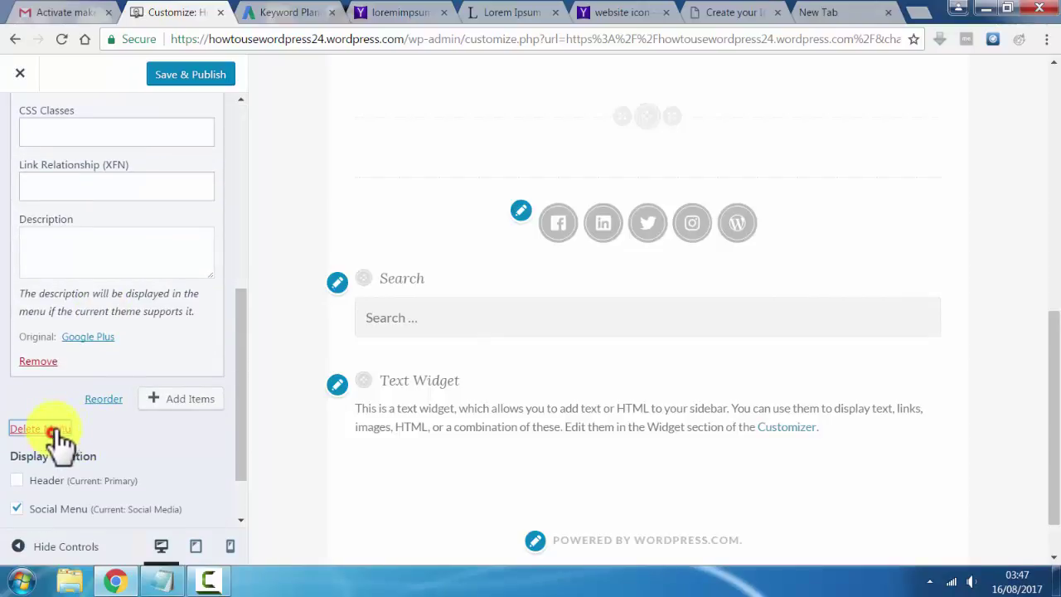
{"action": "left_click", "coordinate": [51, 432]}
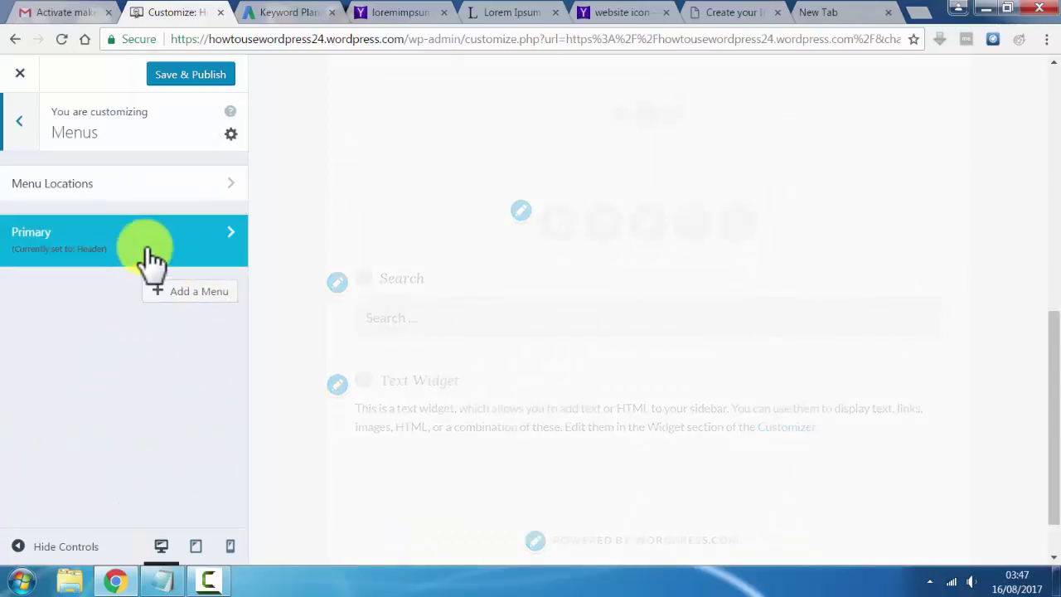
- Check which menus can be assigned to the Social Menu location and return to the menus overview
{"action": "left_click", "coordinate": [104, 187]}
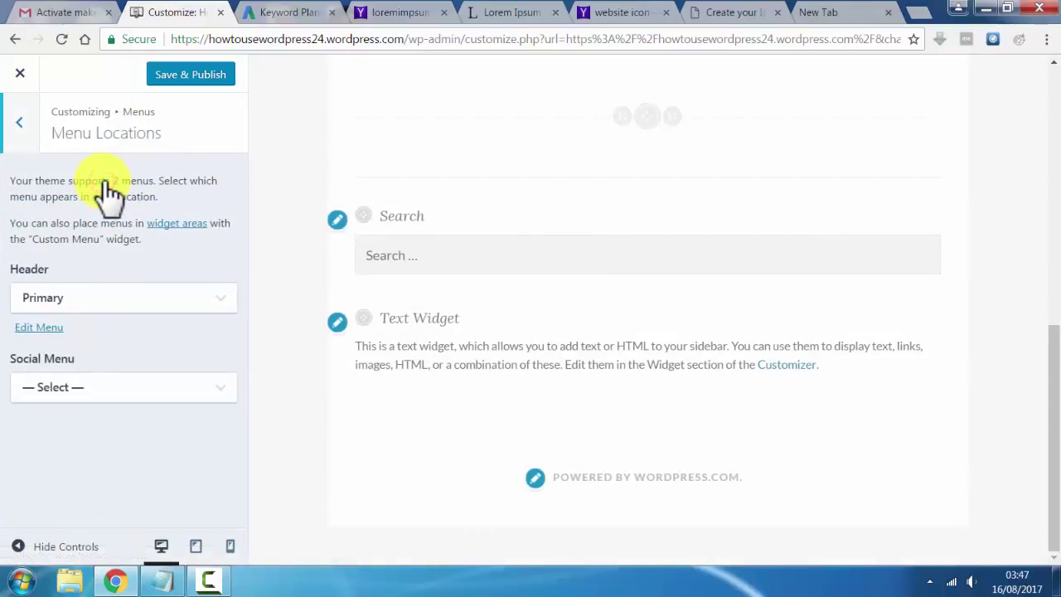
{"action": "left_click", "coordinate": [77, 390]}
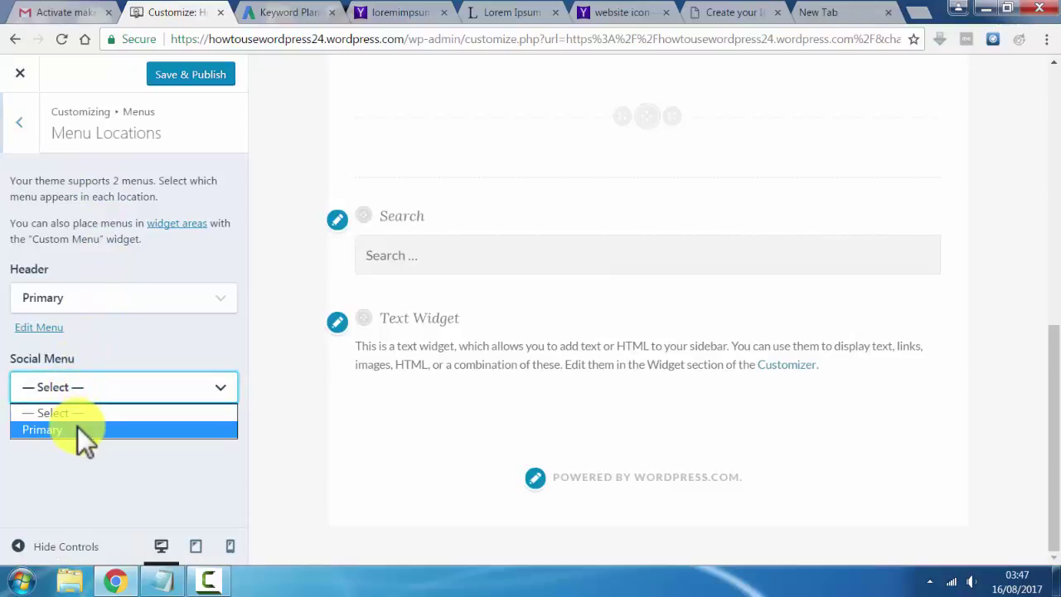
{"action": "left_click", "coordinate": [35, 120]}
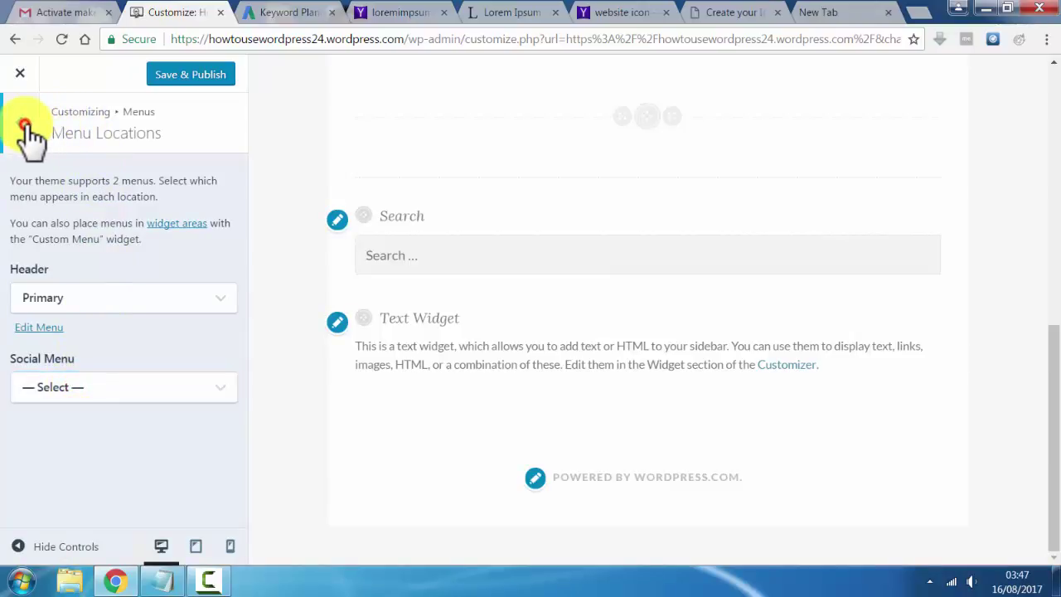
{"action": "left_click", "coordinate": [26, 132]}
{"action": "left_click", "coordinate": [26, 132]}
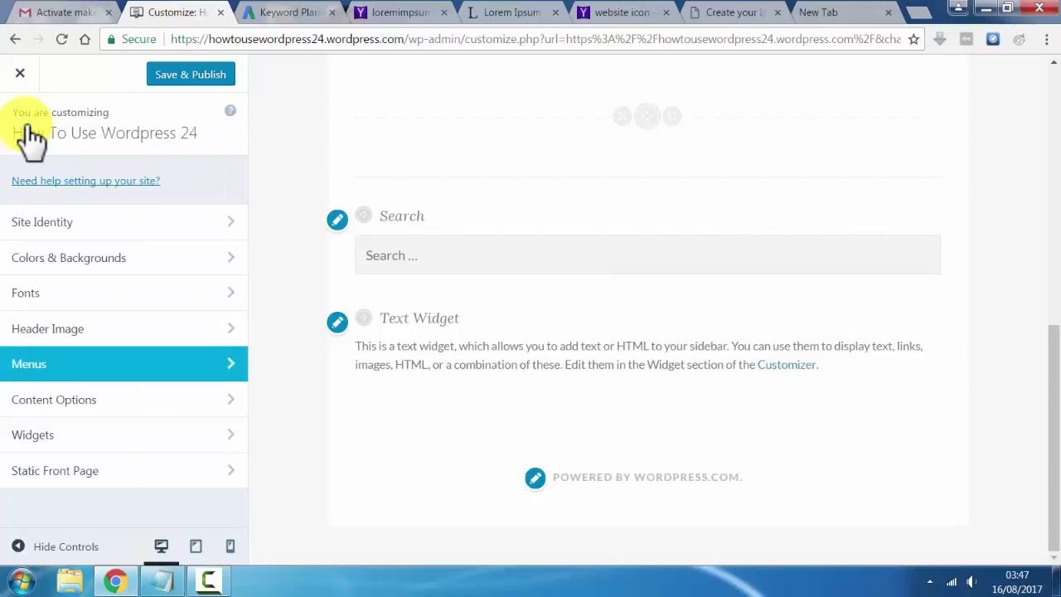
{"action": "left_click", "coordinate": [80, 369]}
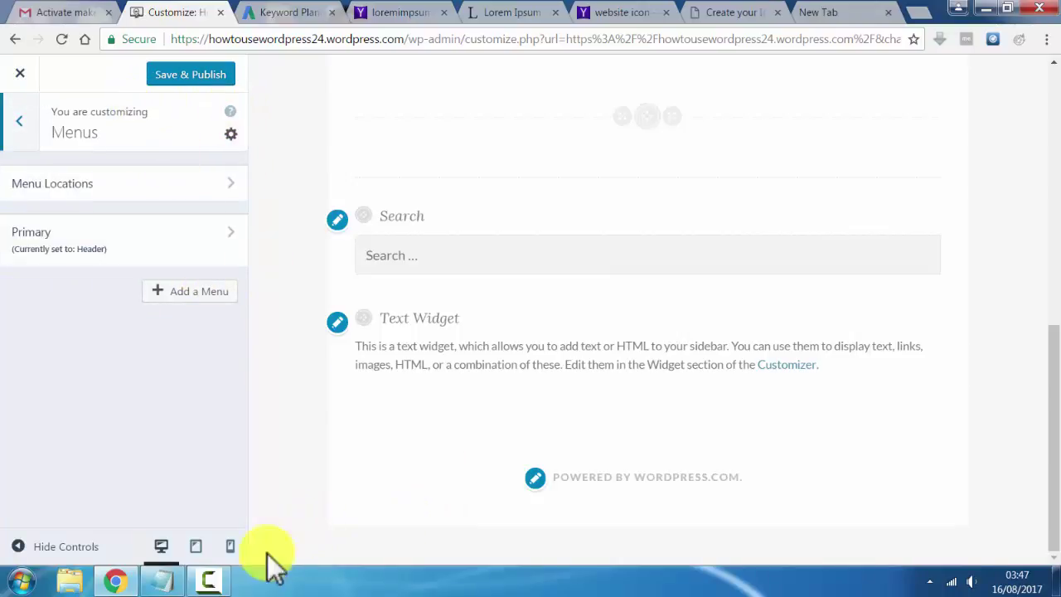
{"action": "left_click", "coordinate": [208, 581]}
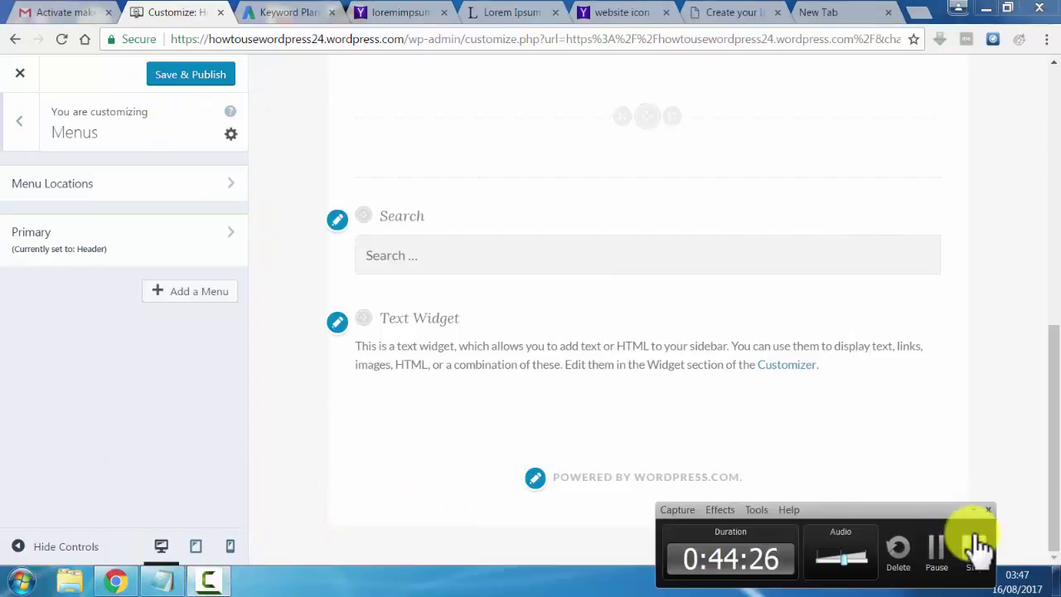
{"action": "left_click", "coordinate": [943, 549]}
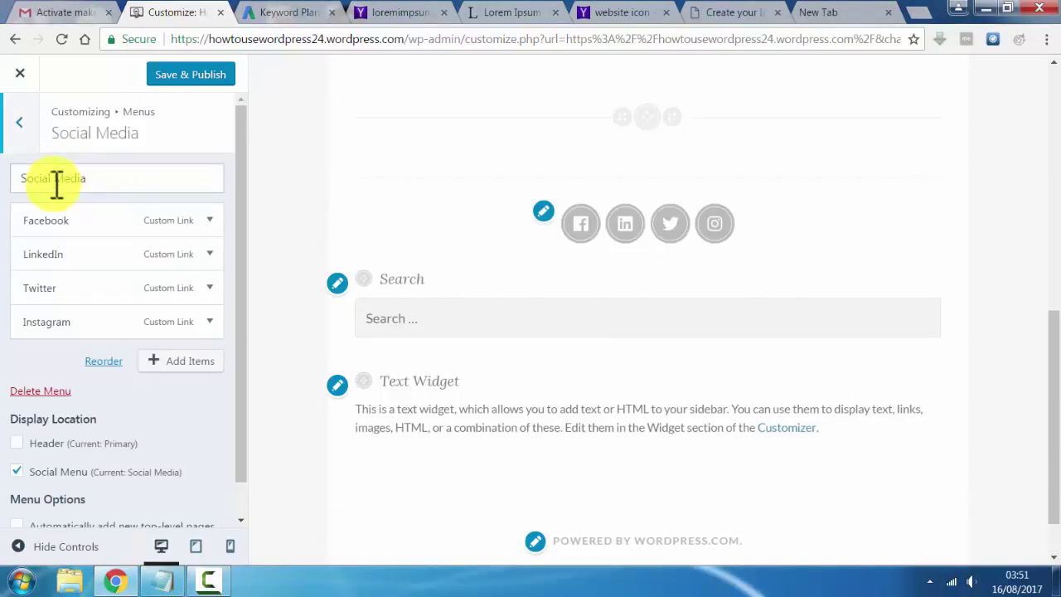
{"action": "scroll", "coordinate": [530, 187], "scroll_direction": "down", "scroll_amount": 1}
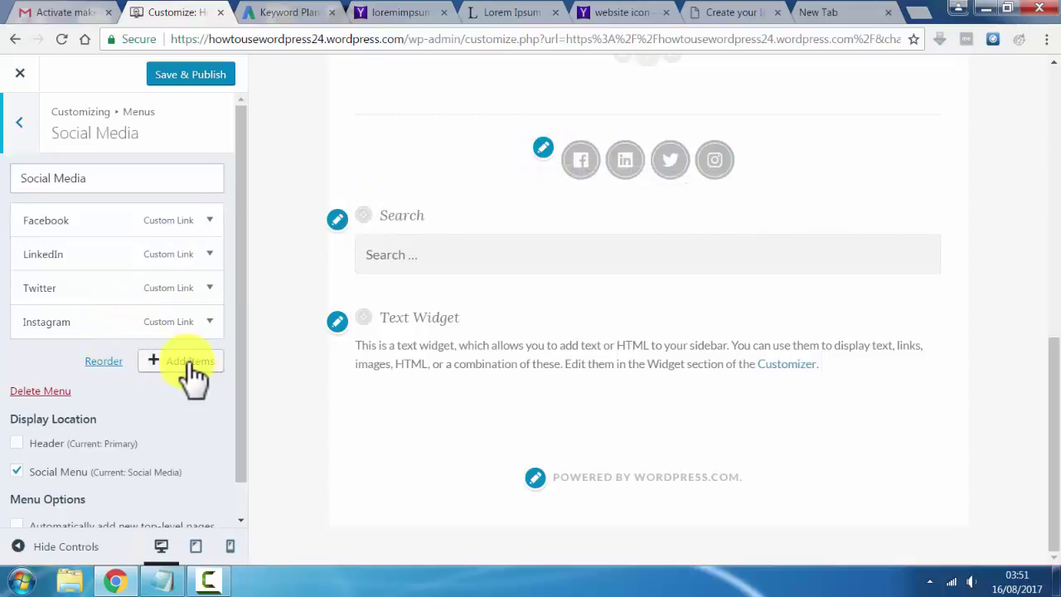
{"action": "left_click", "coordinate": [164, 361]}
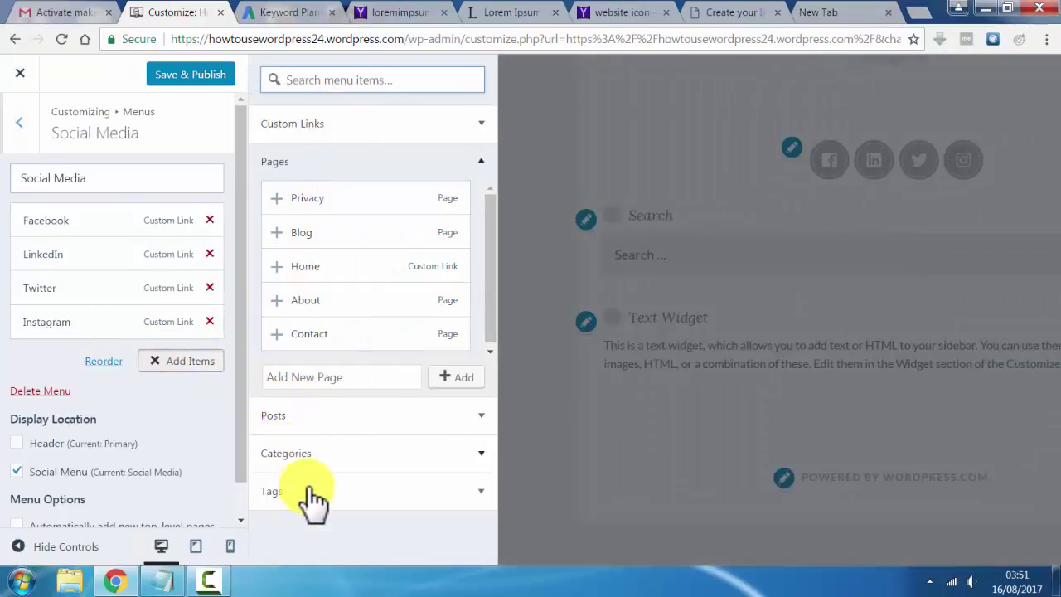
{"action": "left_click", "coordinate": [370, 130]}
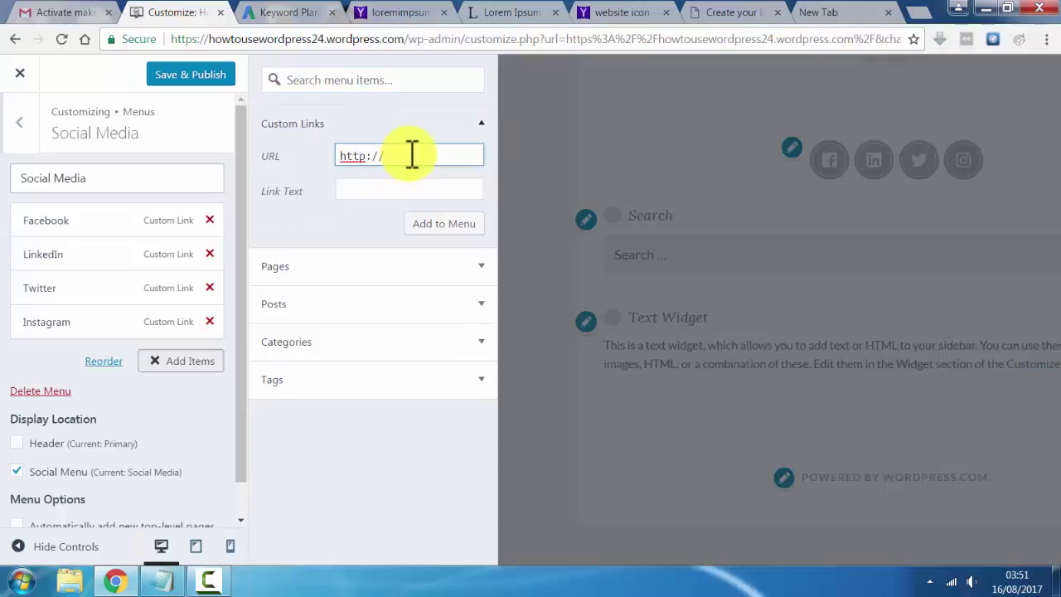
{"action": "left_click", "coordinate": [379, 197]}
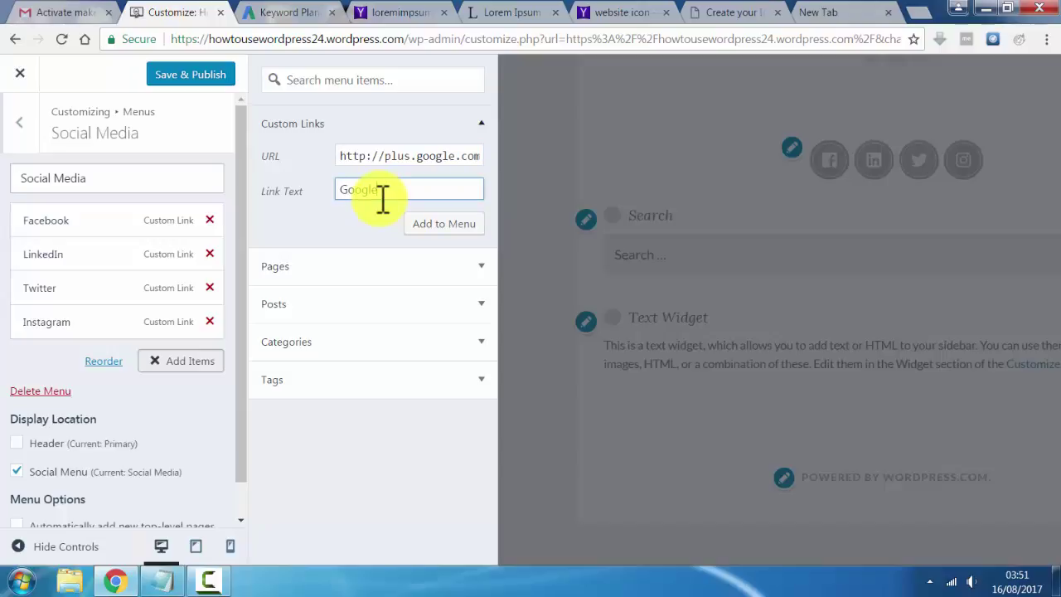
{"action": "left_click", "coordinate": [435, 225]}
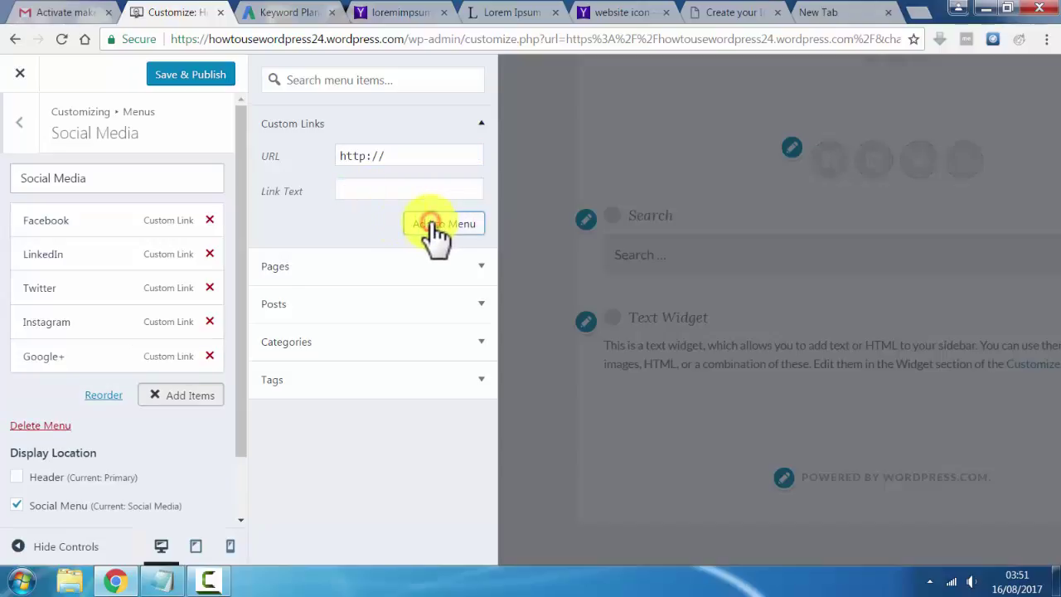
{"action": "left_click", "coordinate": [481, 124]}
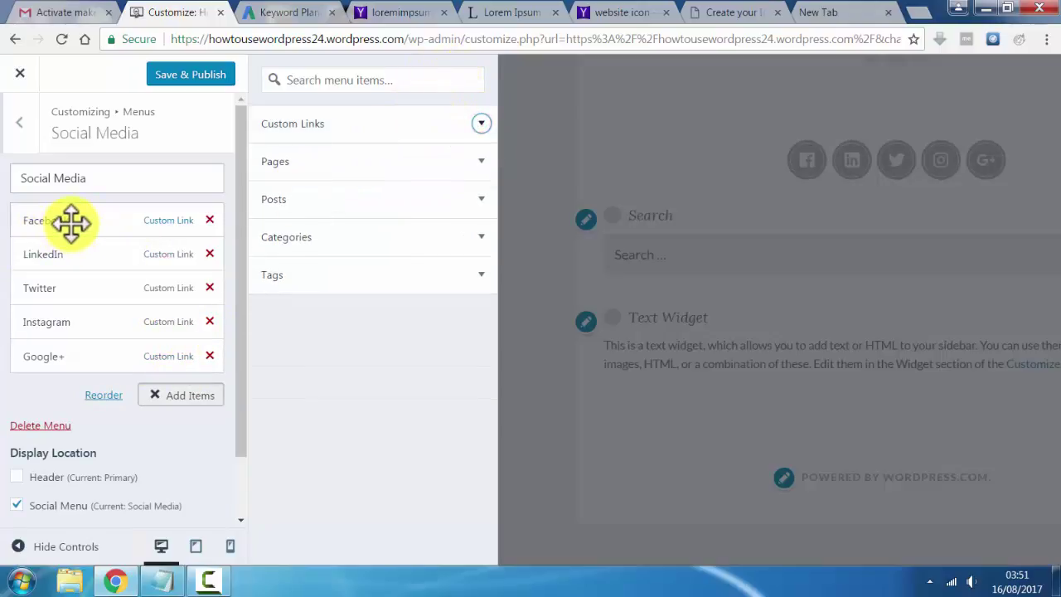
- Move the Google+ item directly below Facebook in the Social Media menu and finish adding items
{"action": "left_click_drag", "start_coordinate": [52, 353], "coordinate": [50, 249]}
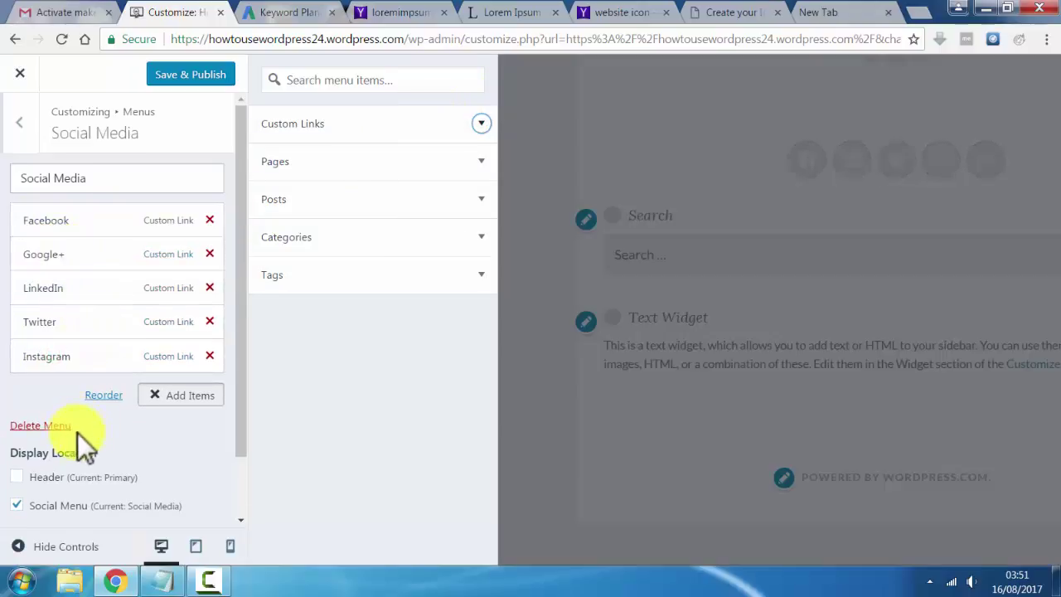
{"action": "scroll", "coordinate": [161, 370], "scroll_direction": "down", "scroll_amount": 2}
{"action": "scroll", "coordinate": [174, 357], "scroll_direction": "up", "scroll_amount": 2}
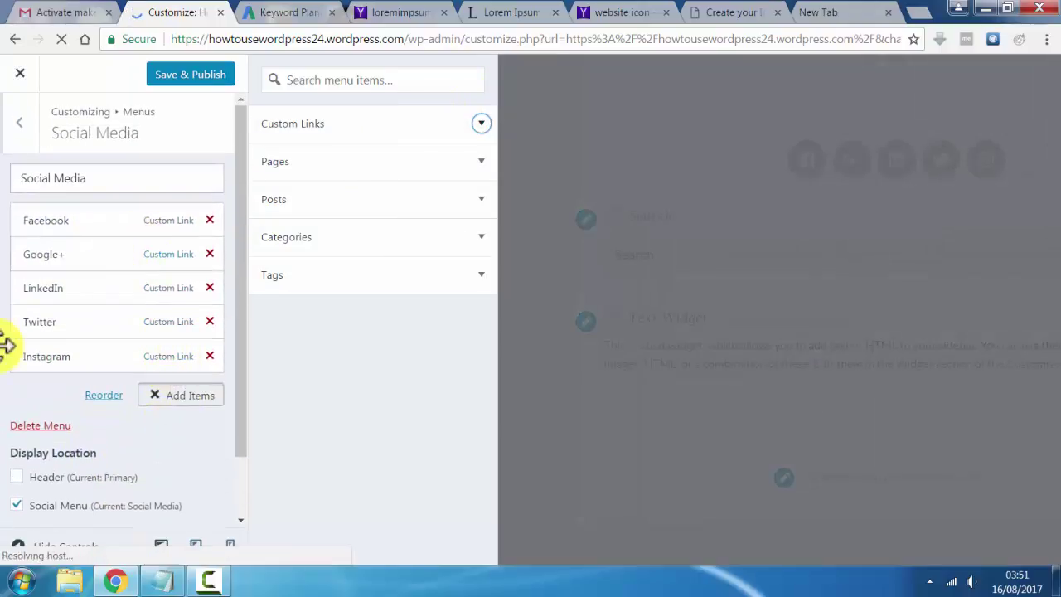
{"action": "left_click", "coordinate": [670, 194]}
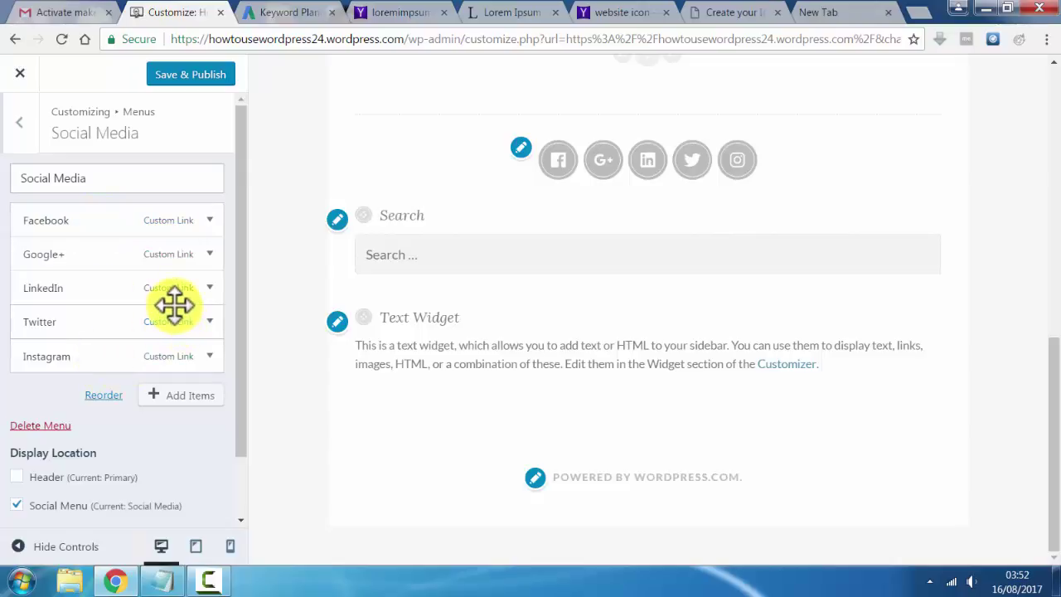
{"action": "scroll", "coordinate": [150, 249], "scroll_direction": "down", "scroll_amount": 1}
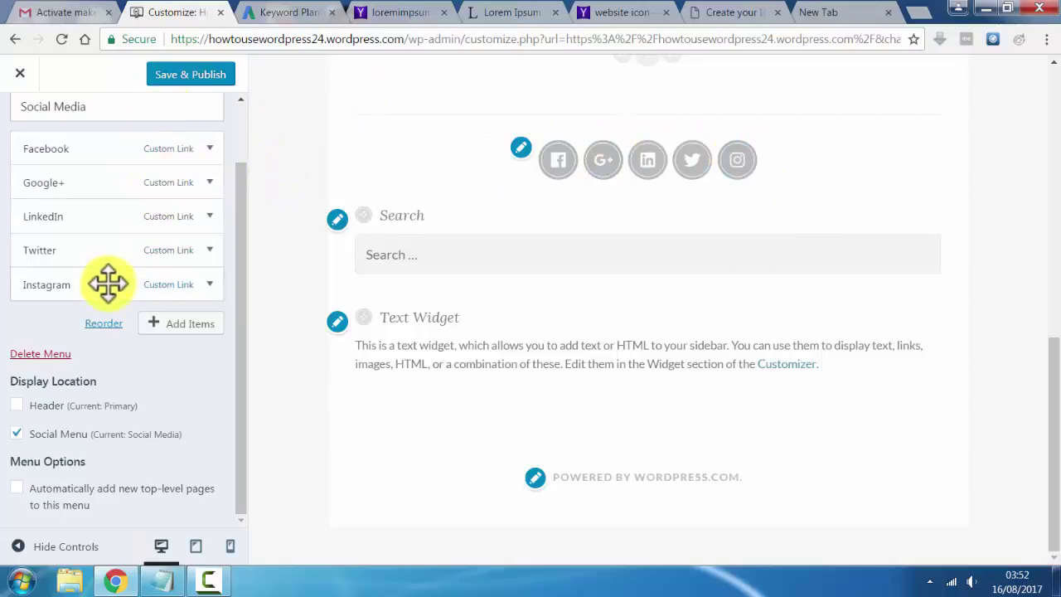
{"action": "scroll", "coordinate": [88, 440], "scroll_direction": "up", "scroll_amount": 1}
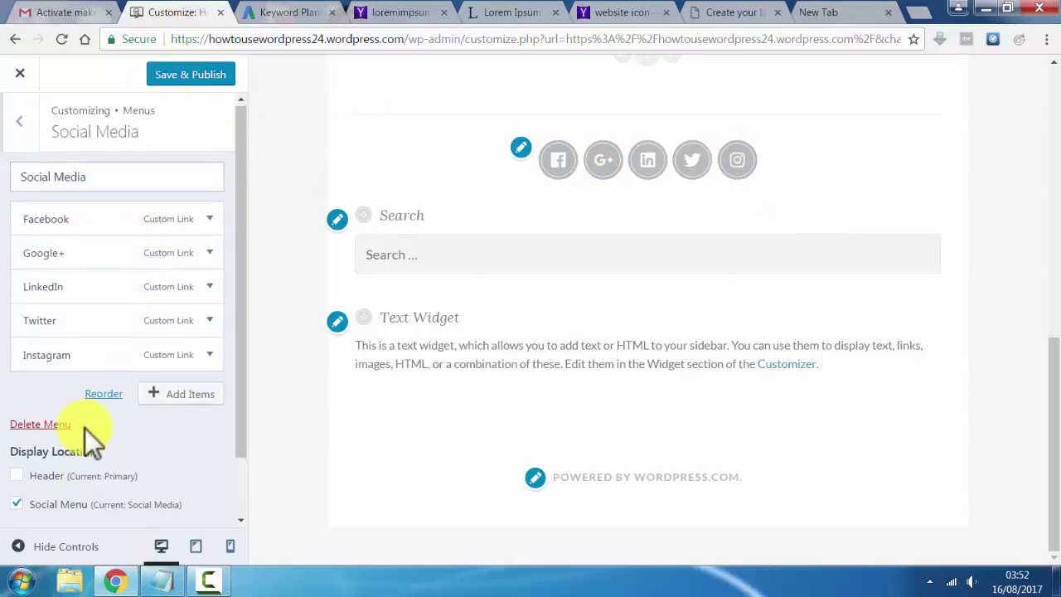
- Leave the menu settings, check the header and social menus in the site preview, and open Content Options
{"action": "scroll", "coordinate": [91, 441], "scroll_direction": "down", "scroll_amount": 1}
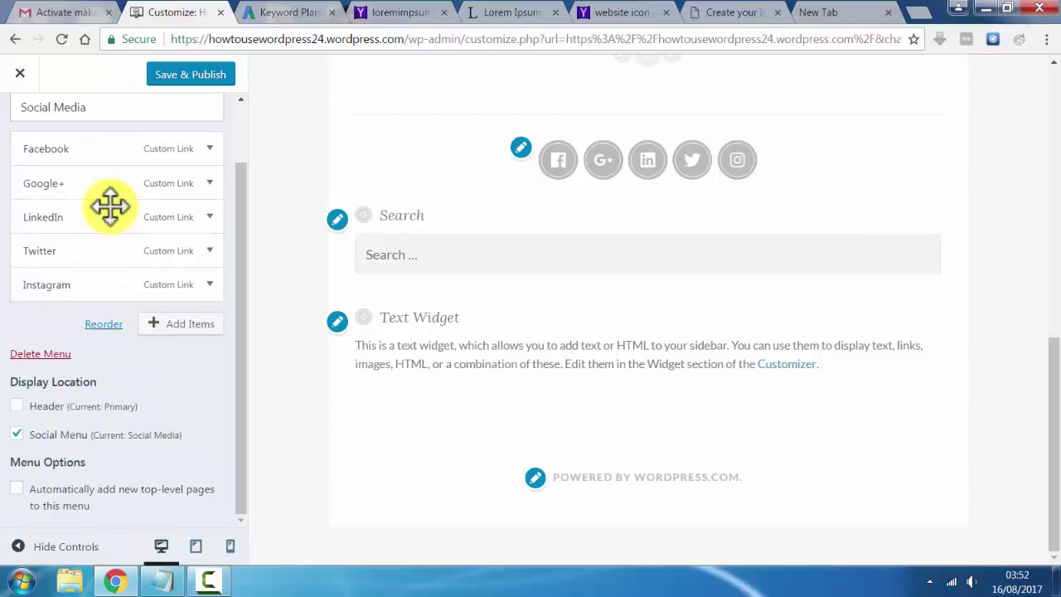
{"action": "scroll", "coordinate": [107, 208], "scroll_direction": "up", "scroll_amount": 2}
{"action": "left_click", "coordinate": [23, 133]}
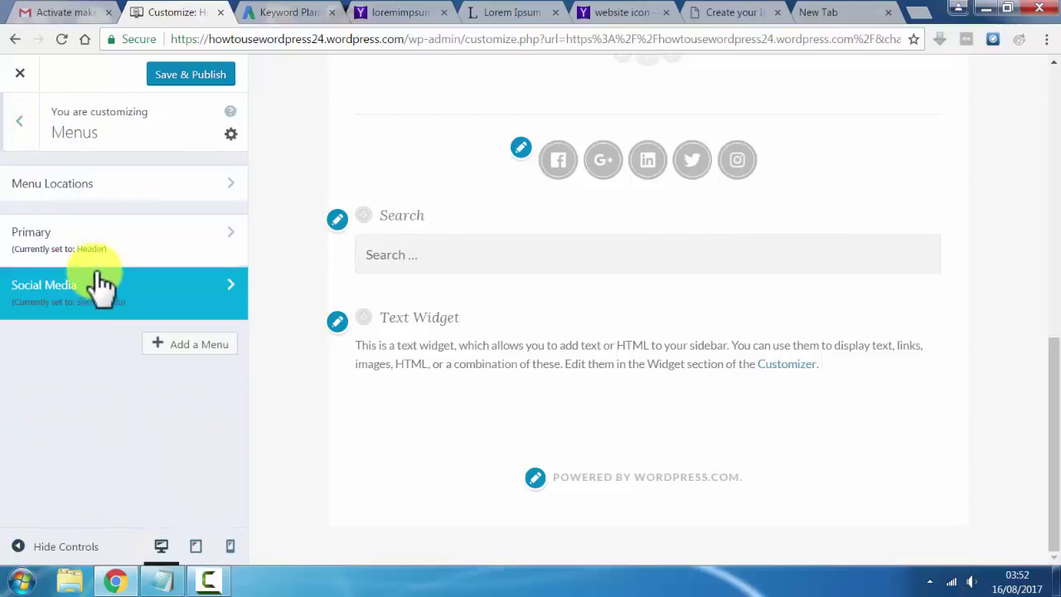
{"action": "left_click", "coordinate": [25, 133]}
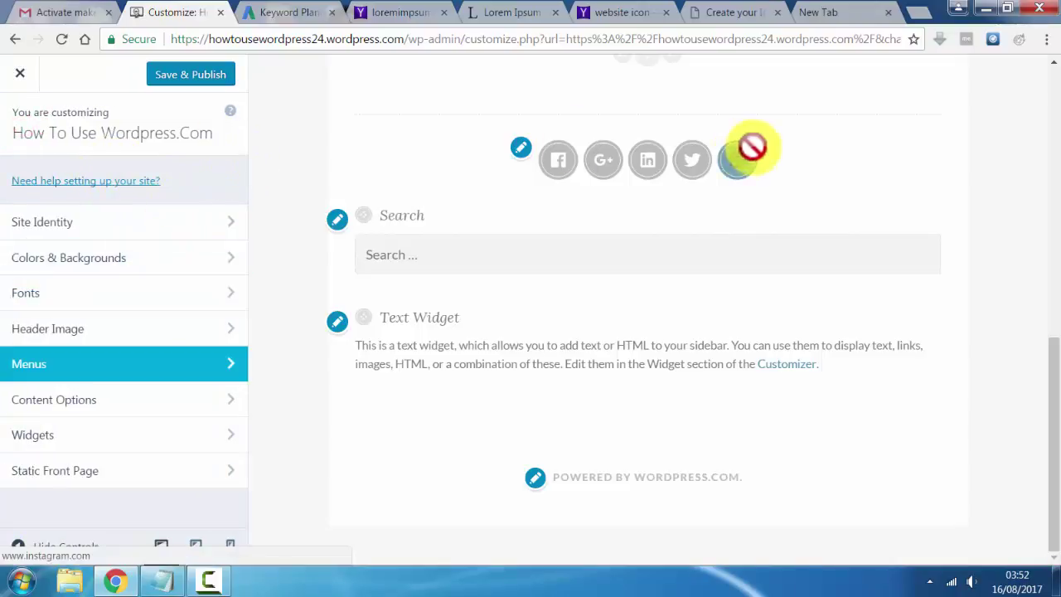
{"action": "scroll", "coordinate": [562, 158], "scroll_direction": "up", "scroll_amount": 10}
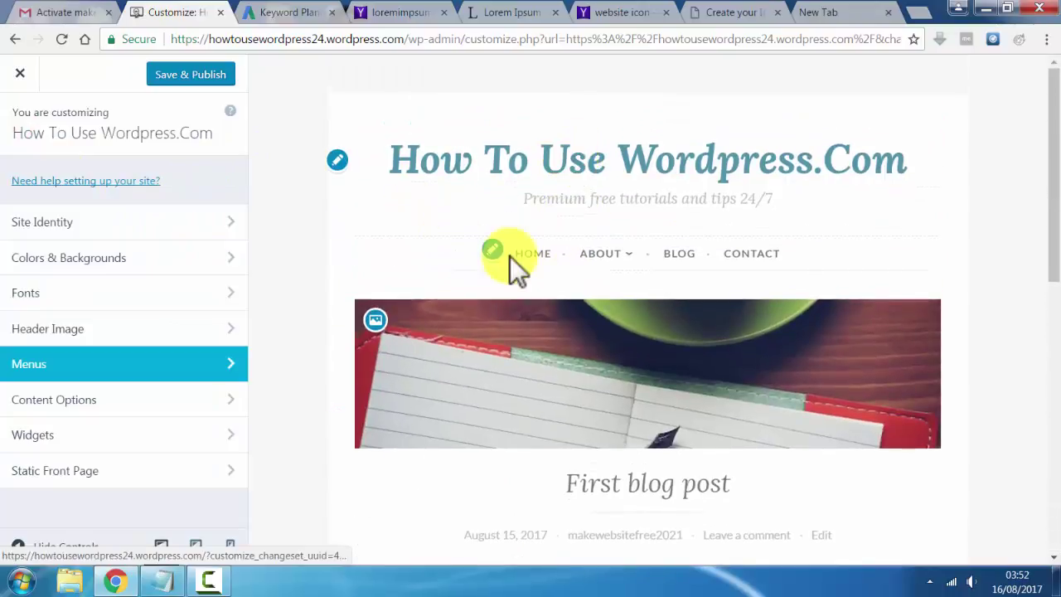
{"action": "mouse_move", "coordinate": [578, 259]}
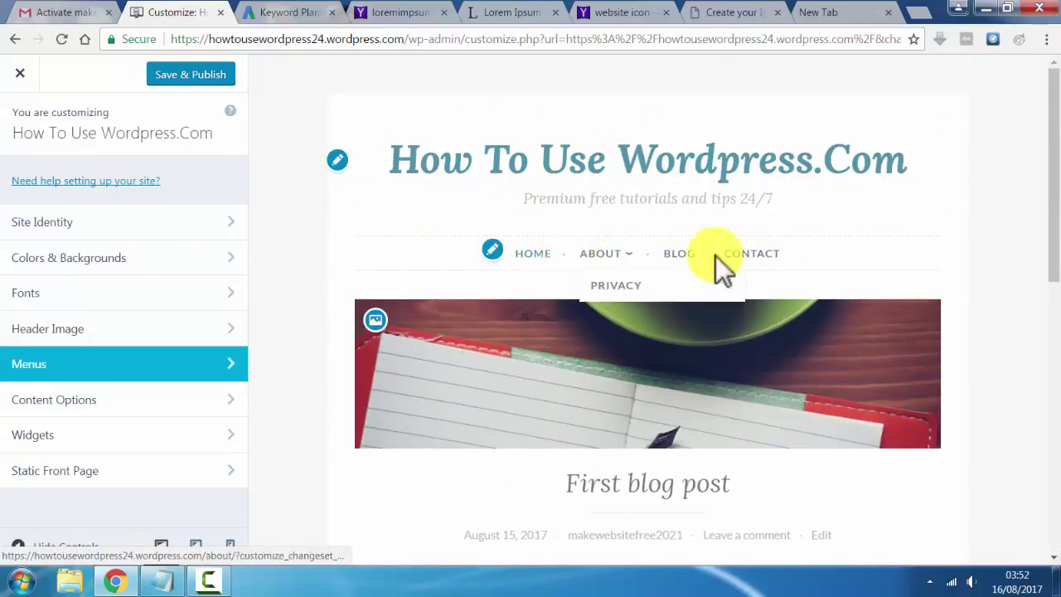
{"action": "scroll", "coordinate": [700, 274], "scroll_direction": "down", "scroll_amount": 6}
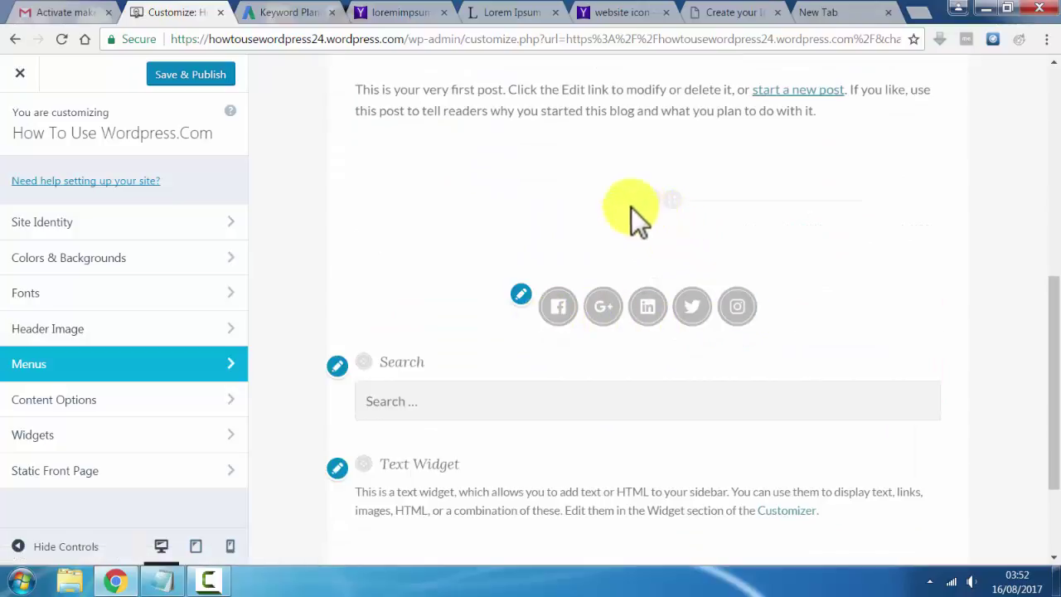
{"action": "left_click", "coordinate": [112, 413]}
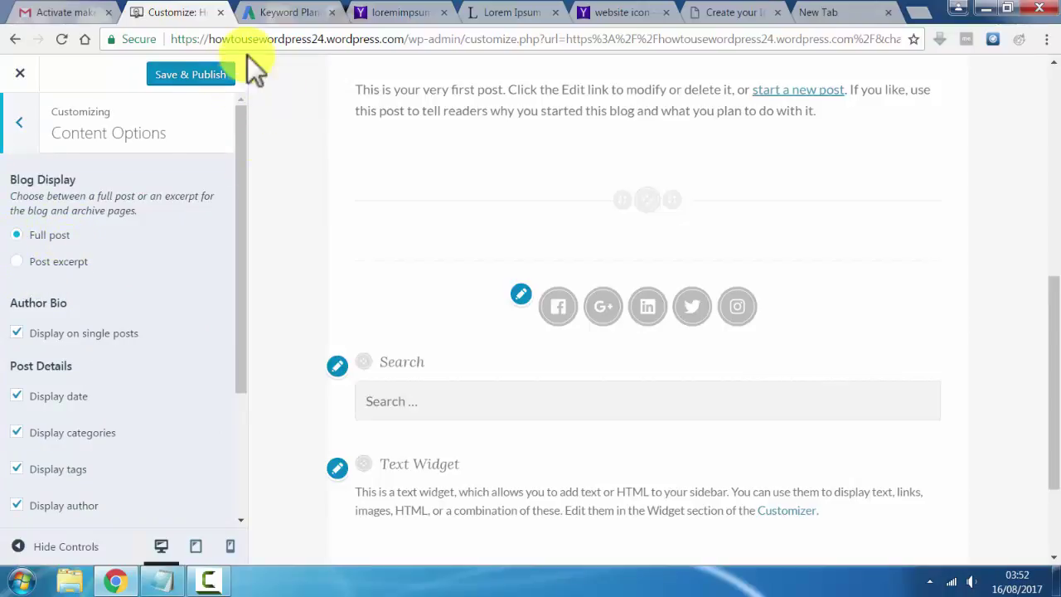
{"action": "left_click_drag", "start_coordinate": [403, 39], "coordinate": [172, 41]}
{"action": "right_click", "coordinate": [214, 50]}
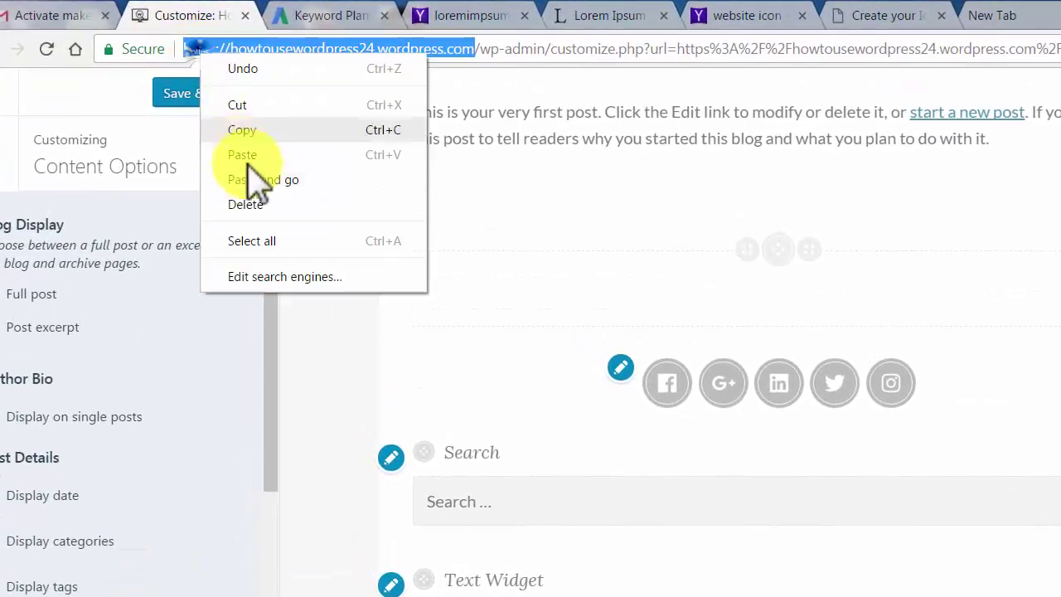
{"action": "left_click", "coordinate": [249, 179]}
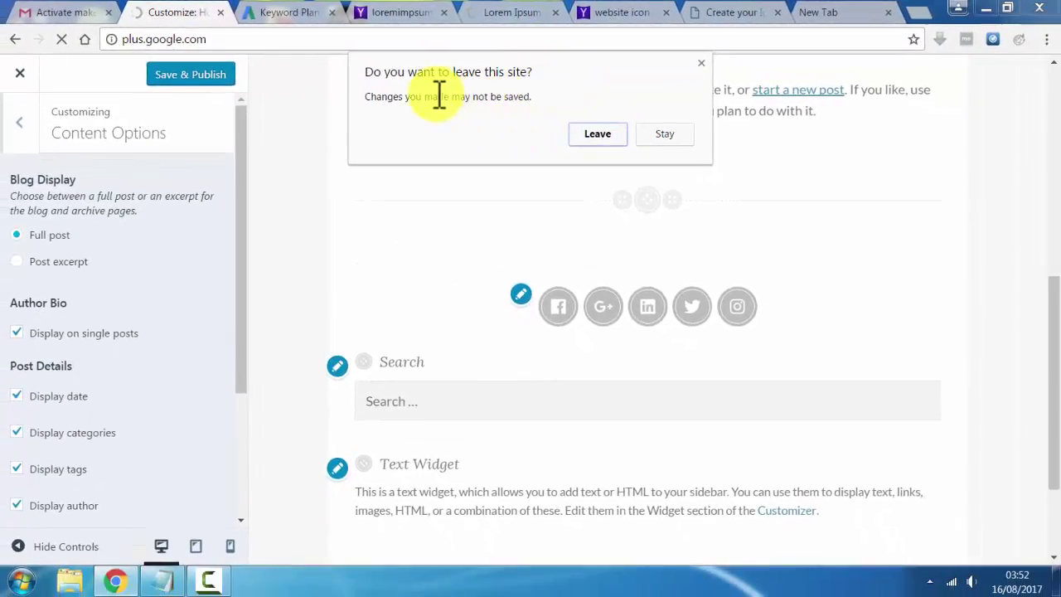
{"action": "left_click", "coordinate": [723, 148]}
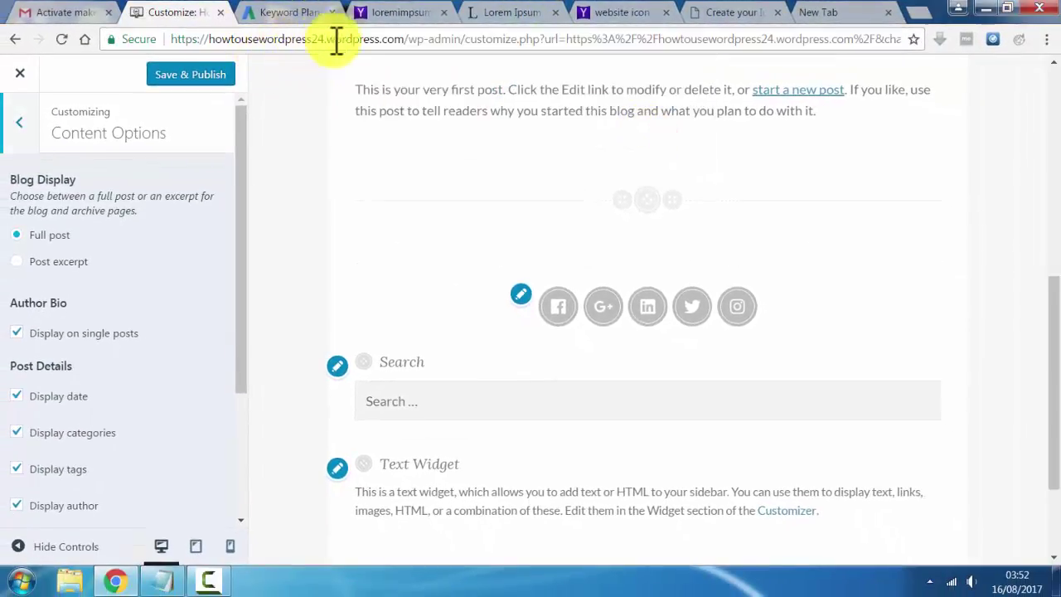
{"action": "left_click_drag", "start_coordinate": [408, 39], "coordinate": [170, 39]}
{"action": "right_click", "coordinate": [202, 41]}
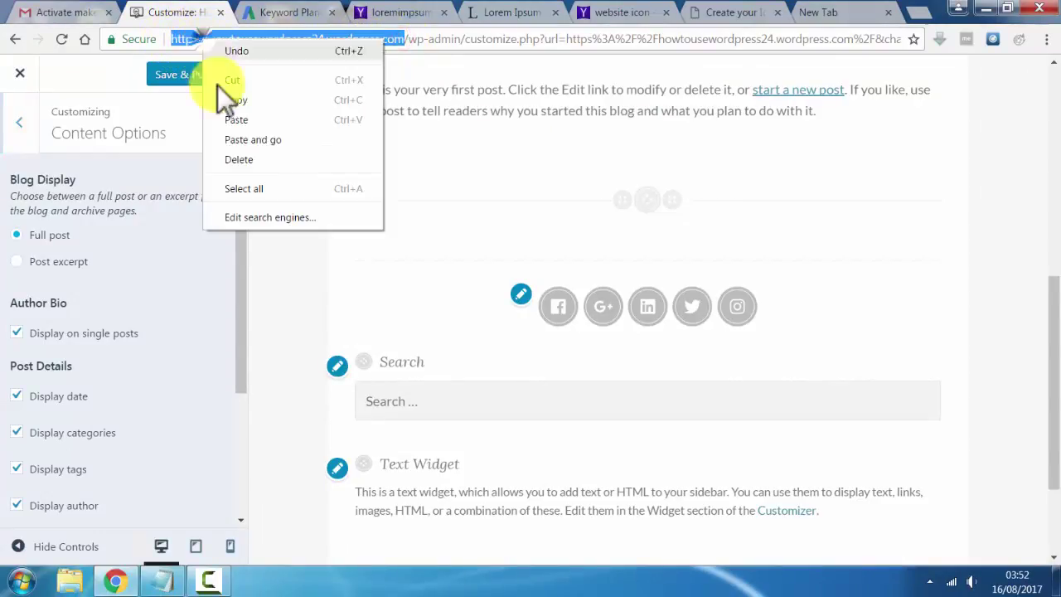
{"action": "left_click", "coordinate": [246, 101]}
{"action": "left_click", "coordinate": [289, 12]}
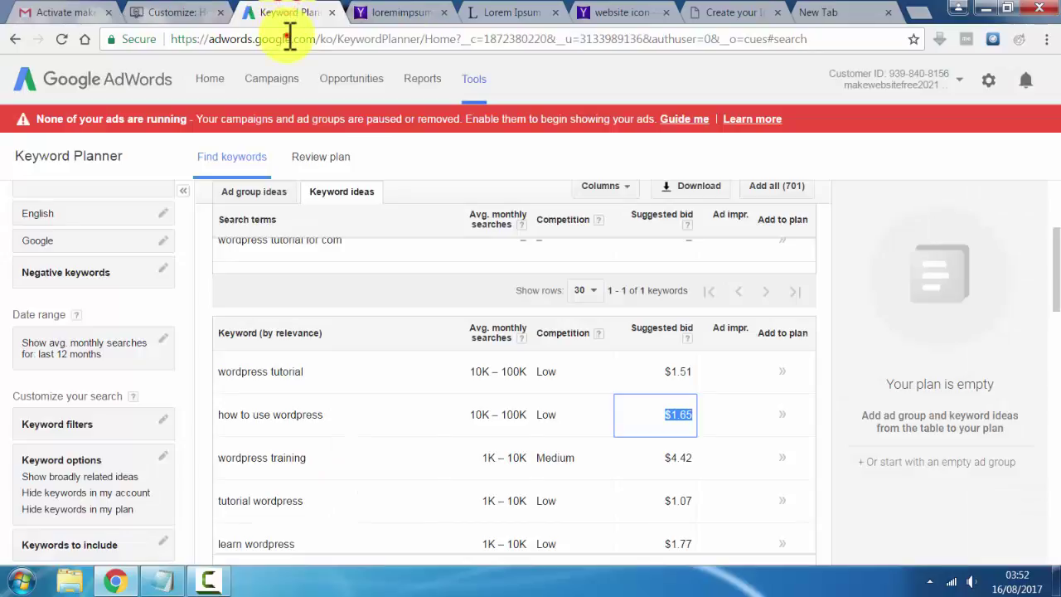
{"action": "right_click", "coordinate": [290, 39]}
{"action": "left_click", "coordinate": [325, 138]}
- Close the loremimpsum search, the Fontastic page and the blank new page
{"action": "left_click", "coordinate": [415, 15]}
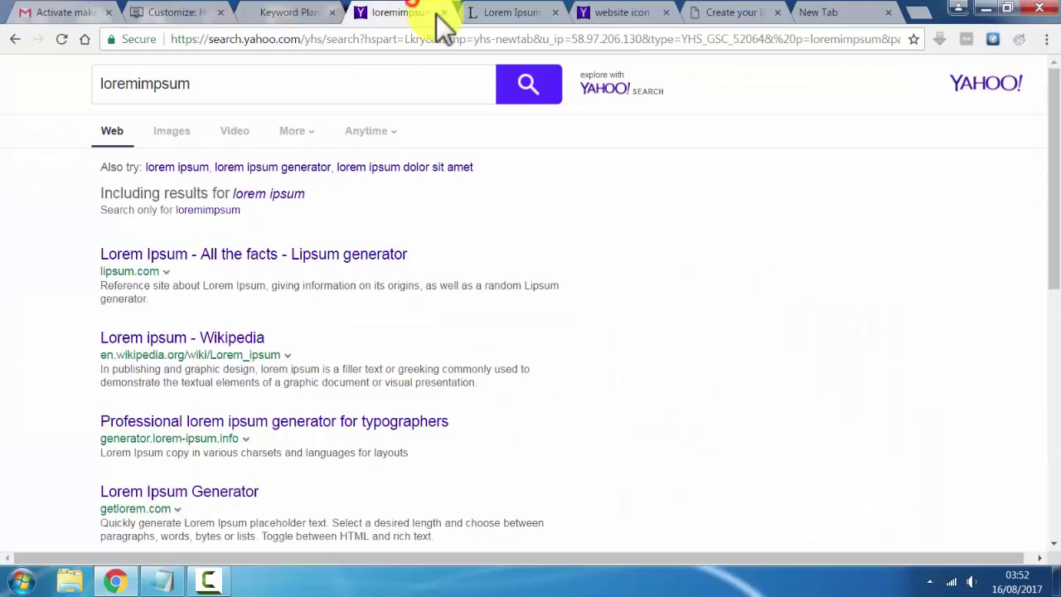
{"action": "left_click", "coordinate": [445, 13]}
{"action": "left_click", "coordinate": [531, 14]}
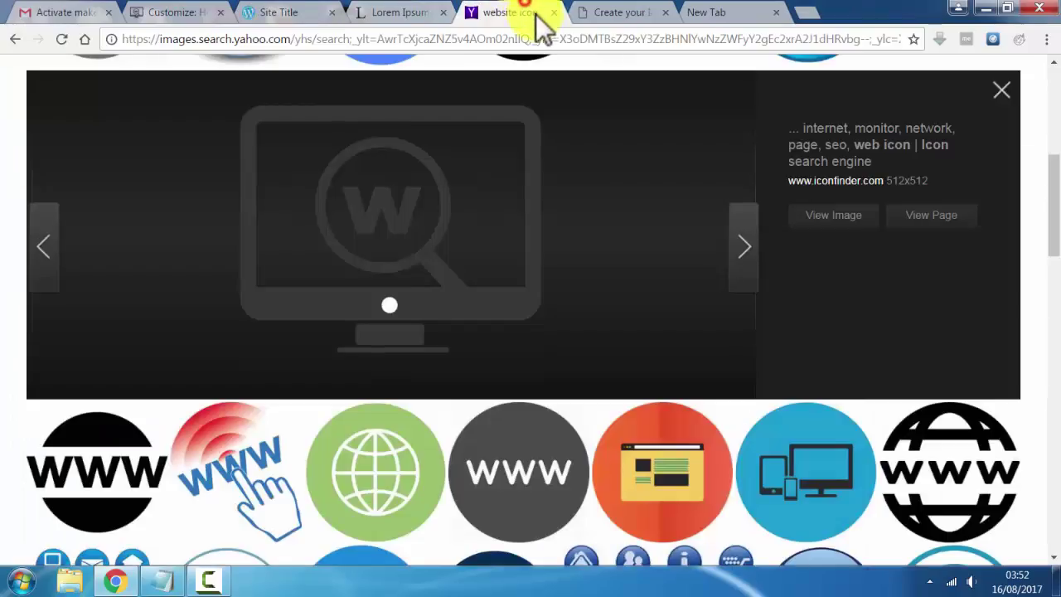
{"action": "left_click", "coordinate": [622, 13]}
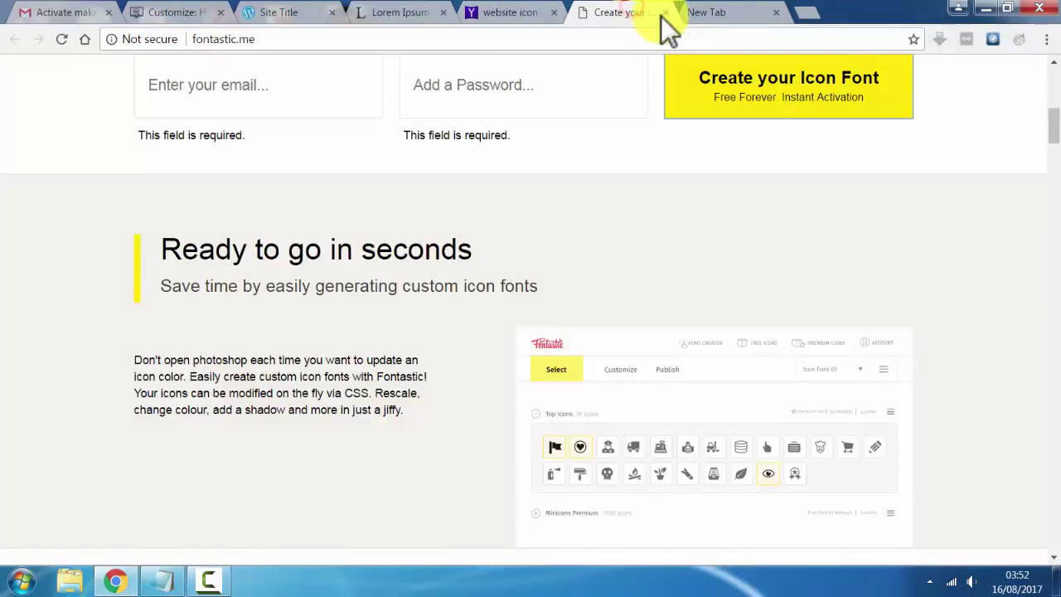
{"action": "left_click", "coordinate": [665, 13]}
{"action": "left_click", "coordinate": [666, 13]}
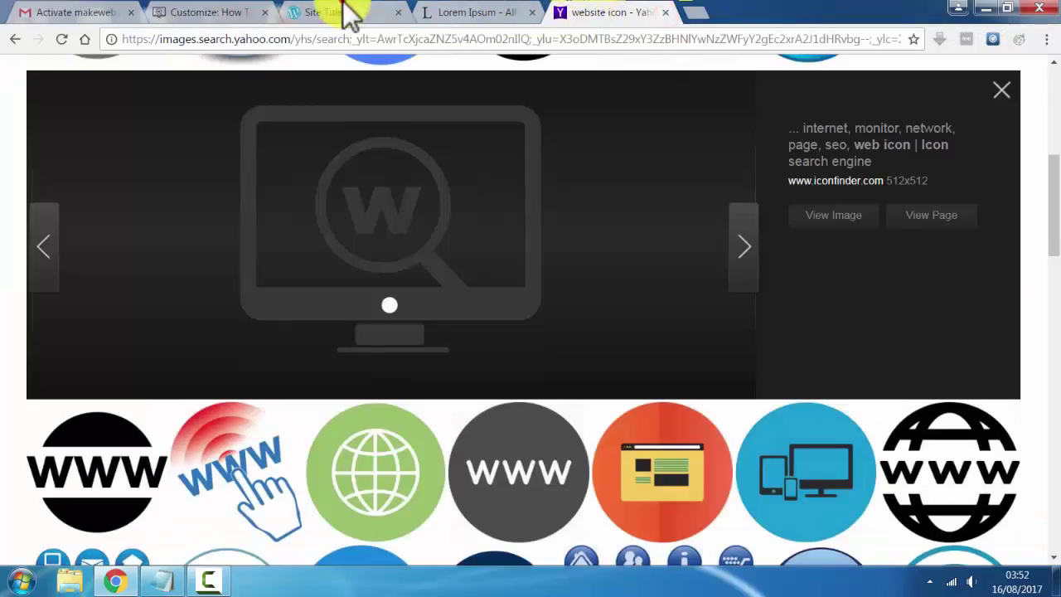
- Look over the published site's home page, including its blog post and sidebar
{"action": "left_click", "coordinate": [351, 12]}
{"action": "scroll", "coordinate": [369, 340], "scroll_direction": "down", "scroll_amount": 4}
{"action": "scroll", "coordinate": [485, 296], "scroll_direction": "up", "scroll_amount": 2}
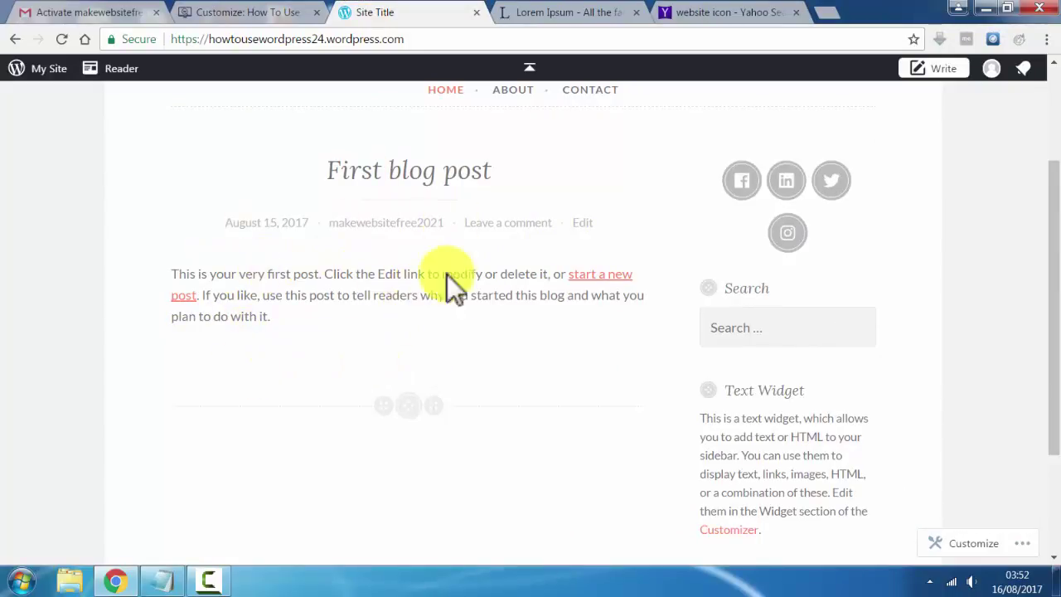
- Return to the site customizer, set the Blog Display to Post excerpt and check the post in the preview
{"action": "left_click", "coordinate": [238, 12]}
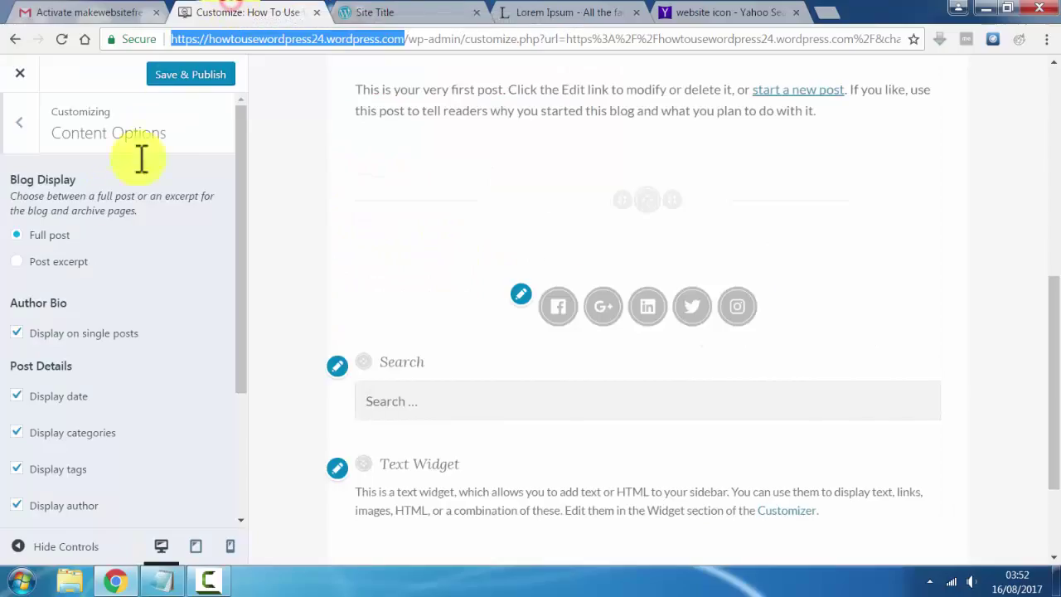
{"action": "left_click", "coordinate": [18, 261]}
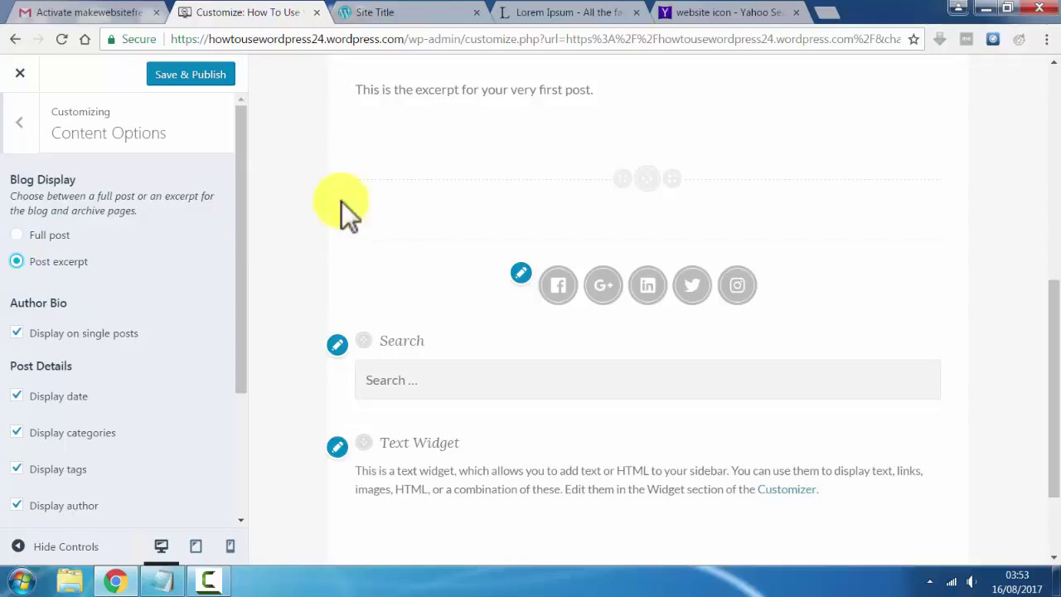
{"action": "scroll", "coordinate": [526, 296], "scroll_direction": "up", "scroll_amount": 6}
{"action": "scroll", "coordinate": [524, 214], "scroll_direction": "down", "scroll_amount": 3}
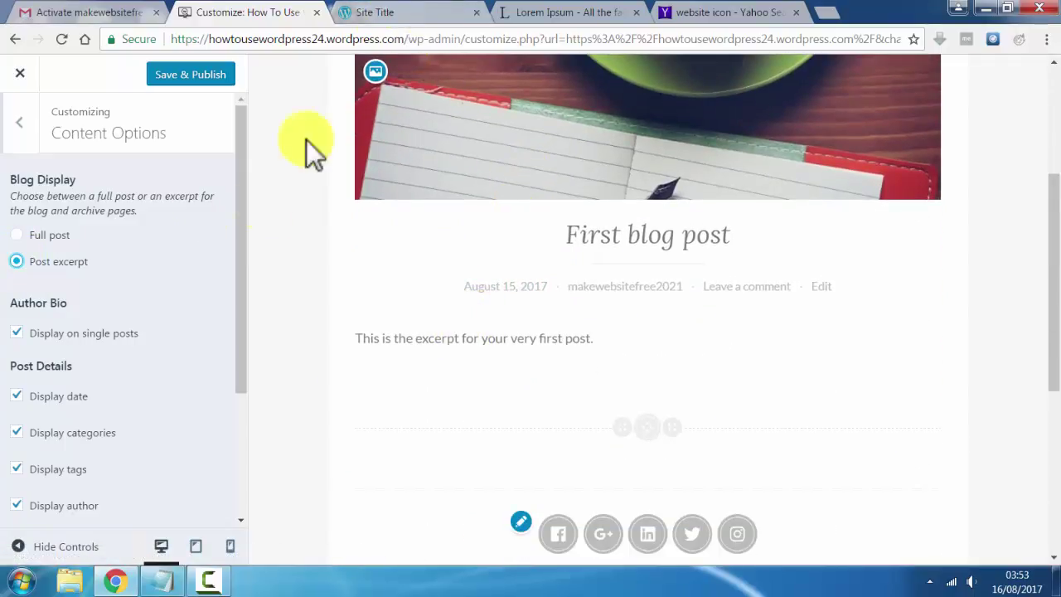
- Hide the author in the post details, and enable featured images on single posts and automatic use of the first image in post
{"action": "scroll", "coordinate": [95, 356], "scroll_direction": "down", "scroll_amount": 1}
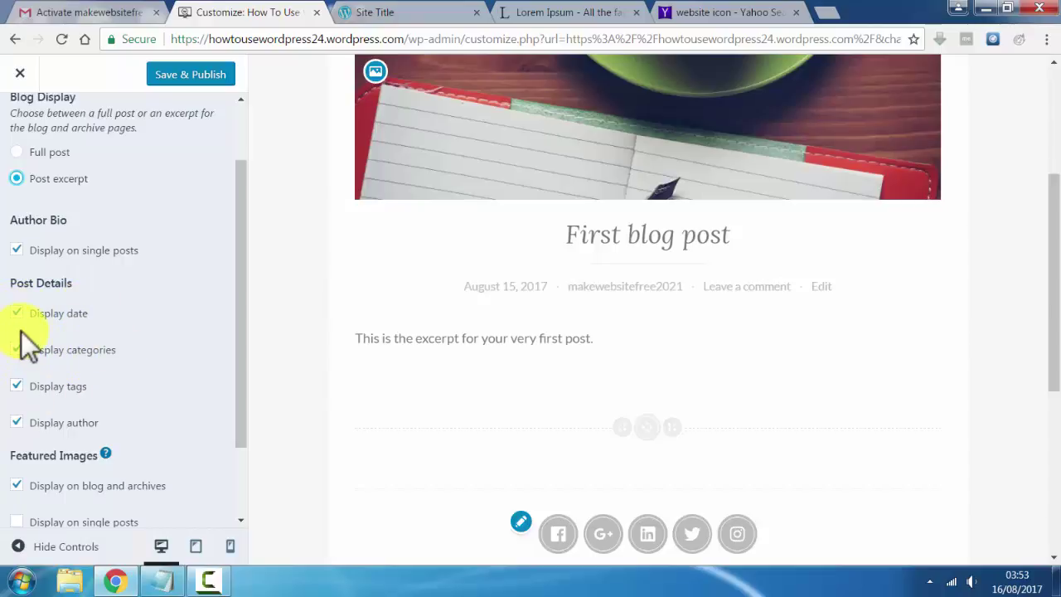
{"action": "scroll", "coordinate": [25, 381], "scroll_direction": "down", "scroll_amount": 1}
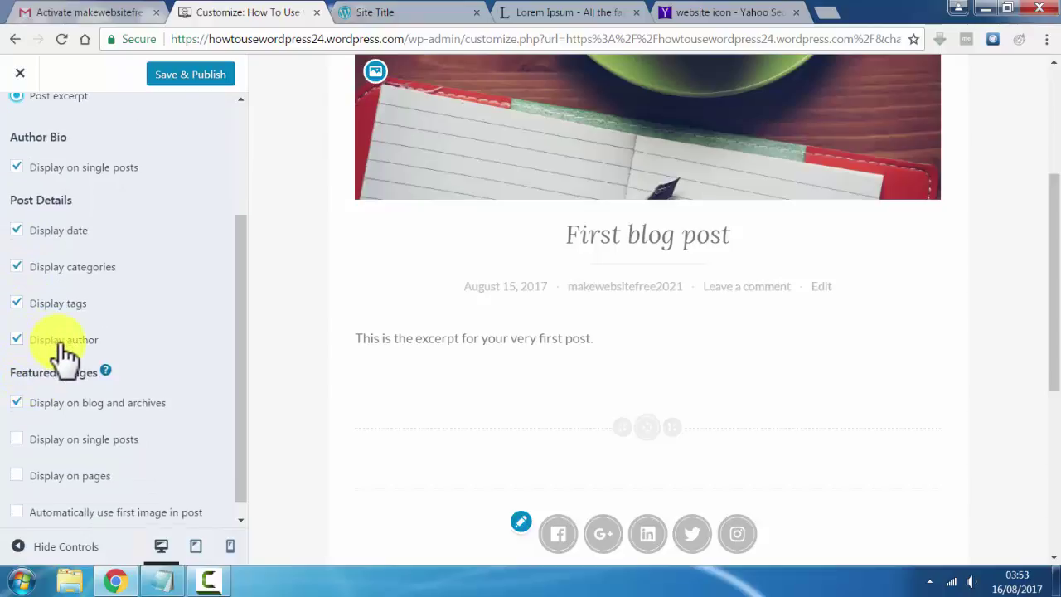
{"action": "scroll", "coordinate": [64, 352], "scroll_direction": "down", "scroll_amount": 1}
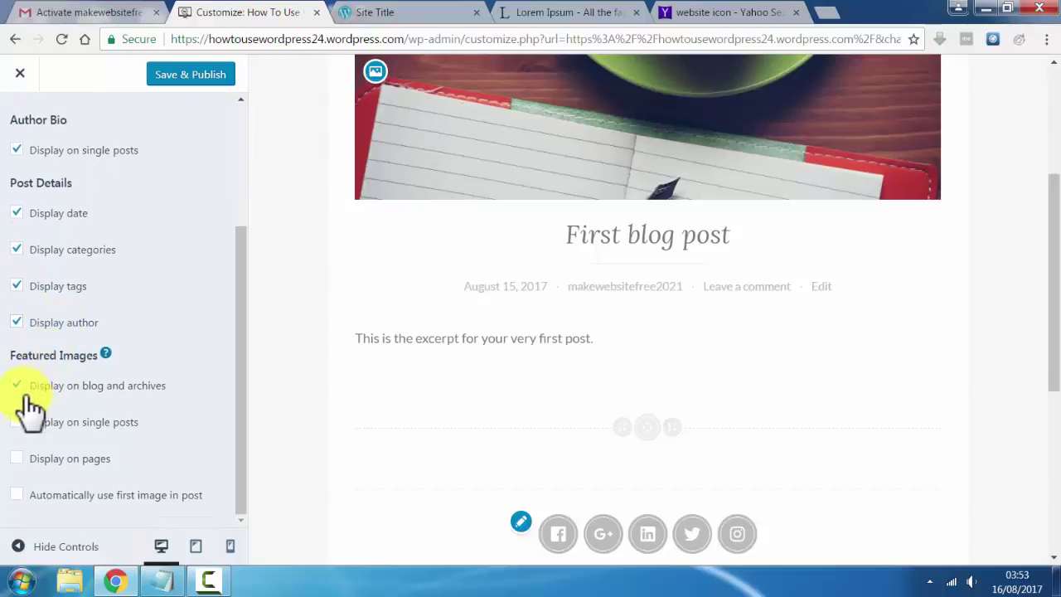
{"action": "left_click", "coordinate": [17, 323]}
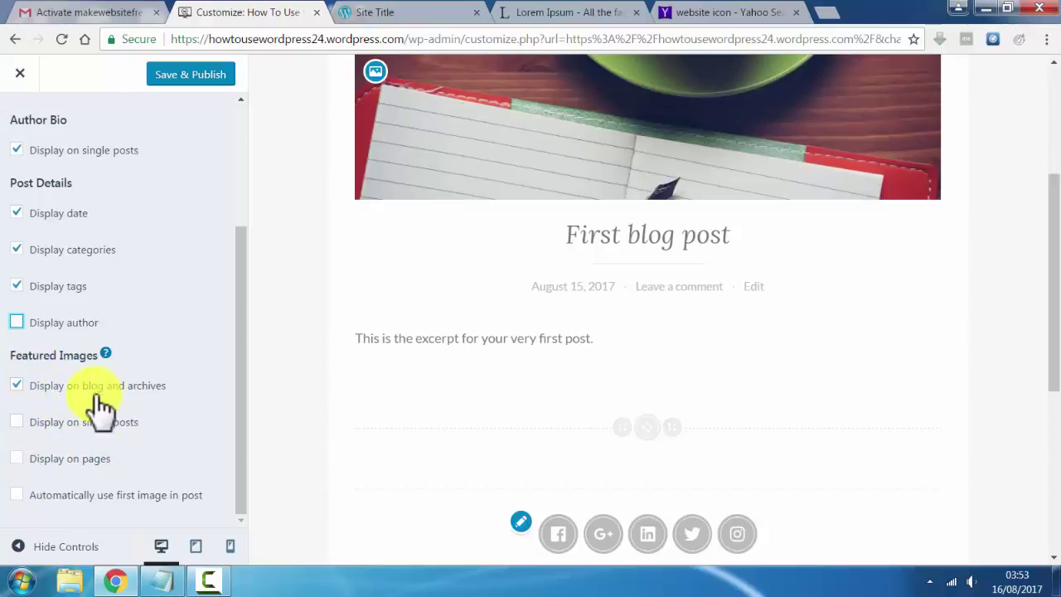
{"action": "left_click", "coordinate": [17, 420]}
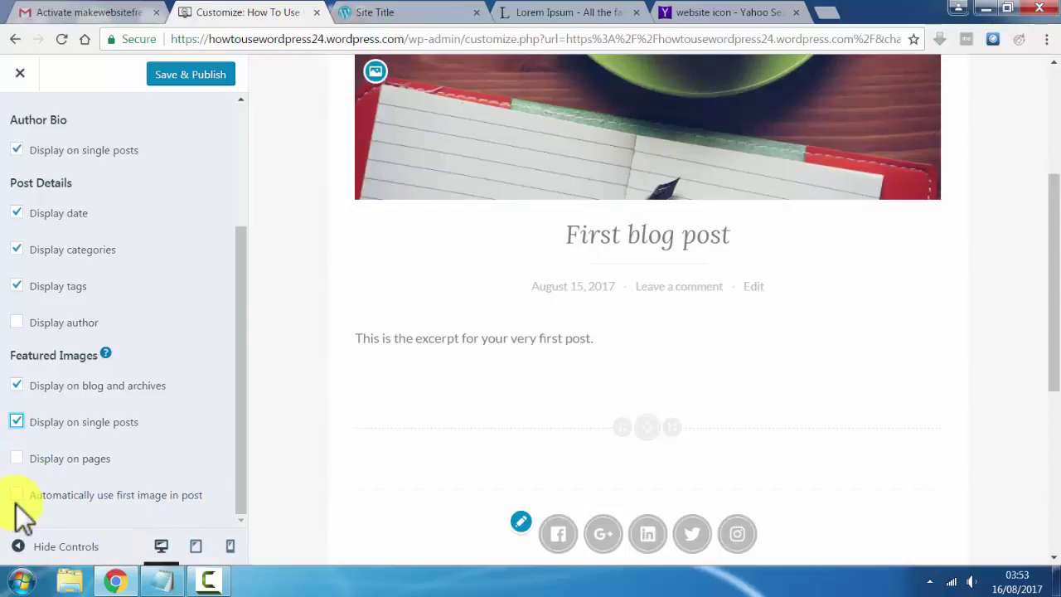
{"action": "left_click", "coordinate": [19, 495]}
{"action": "scroll", "coordinate": [137, 407], "scroll_direction": "up", "scroll_amount": 3}
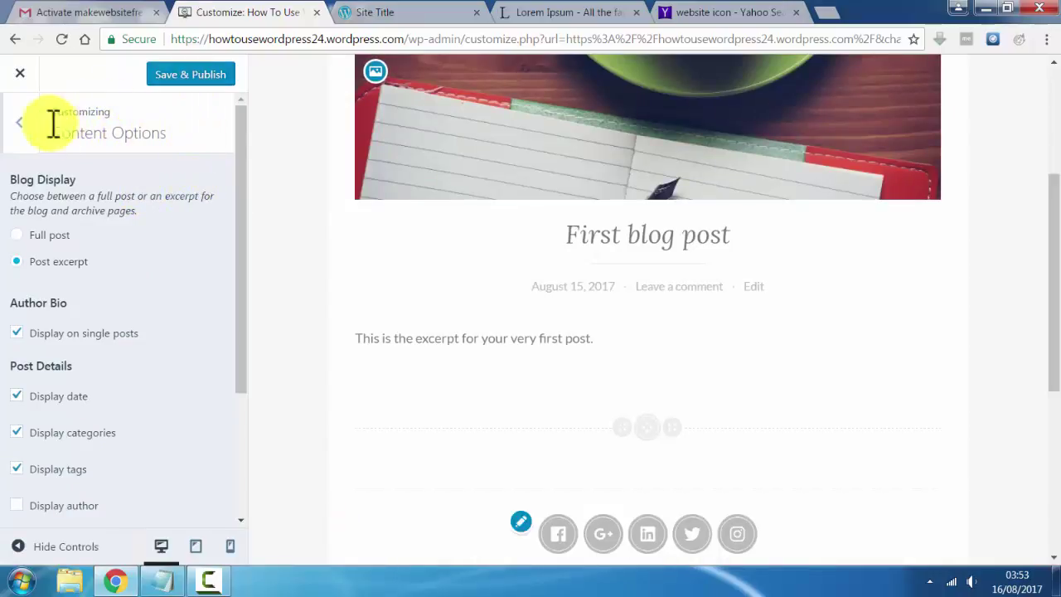
- Leave Content Options, view the list of widget areas and return to the main customizer settings
{"action": "left_click", "coordinate": [20, 125]}
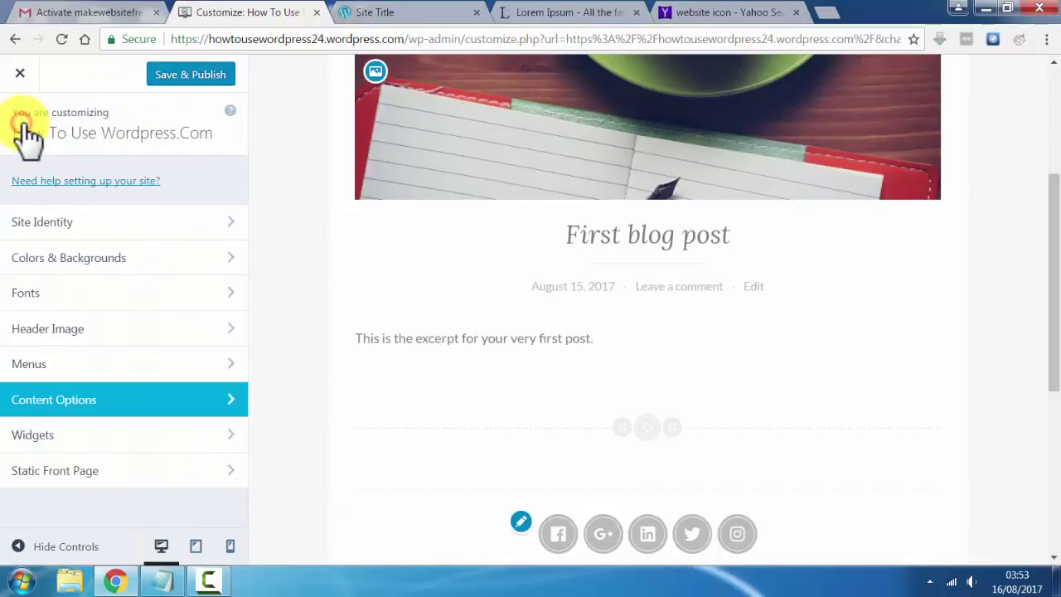
{"action": "left_click", "coordinate": [59, 437]}
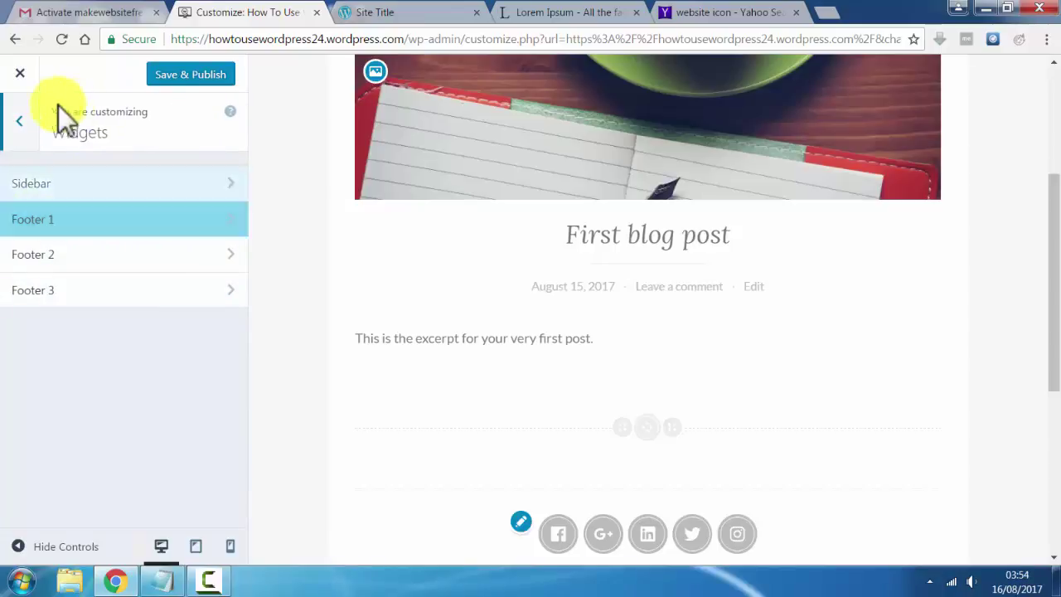
{"action": "left_click", "coordinate": [25, 133]}
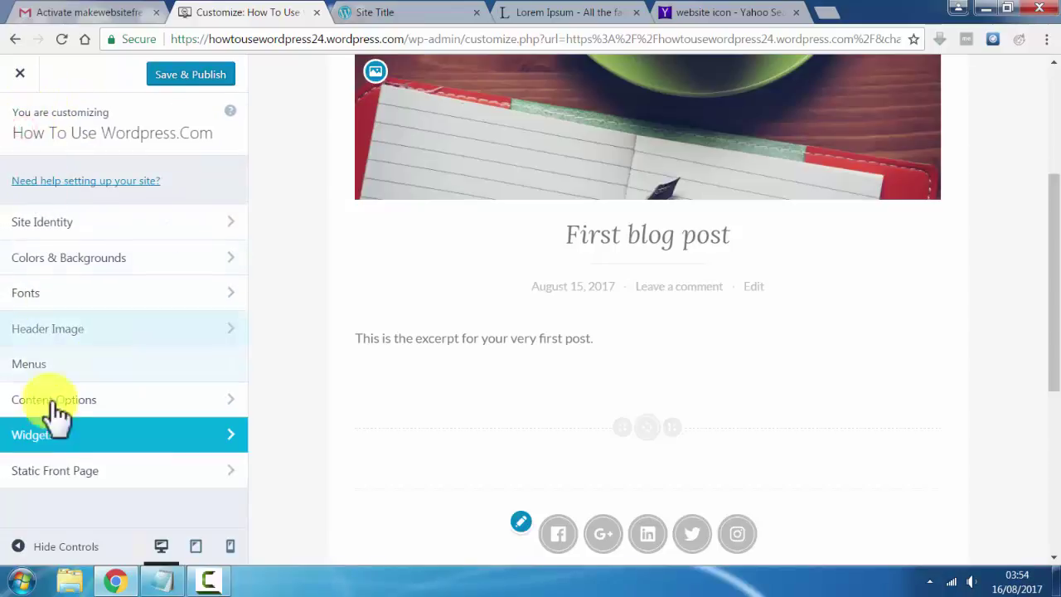
- Make the front page display a static page with Blog as the Front page, and view the Posts page choices
{"action": "left_click", "coordinate": [97, 475]}
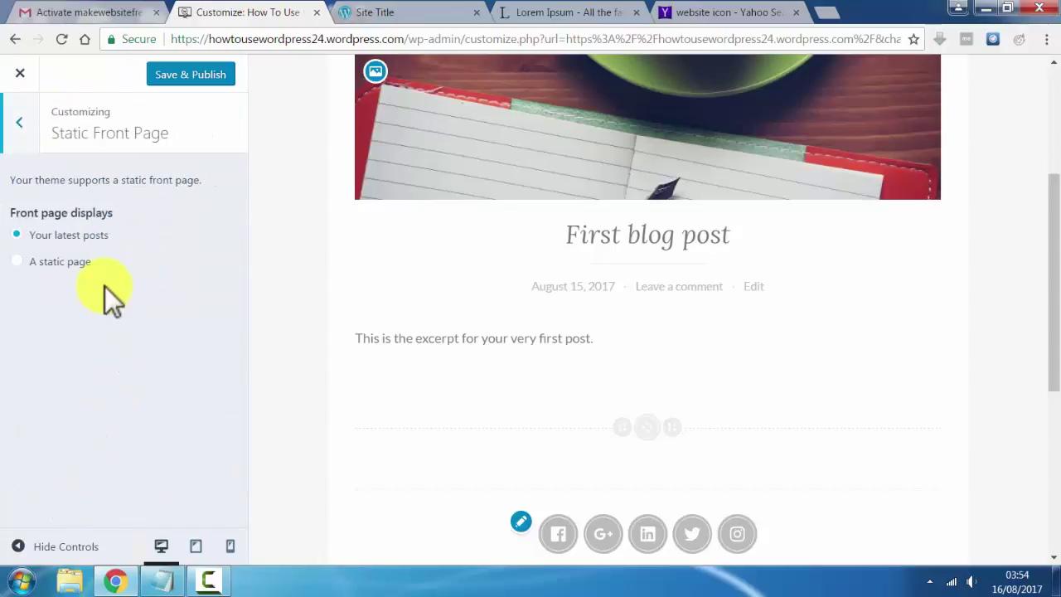
{"action": "left_click", "coordinate": [20, 262]}
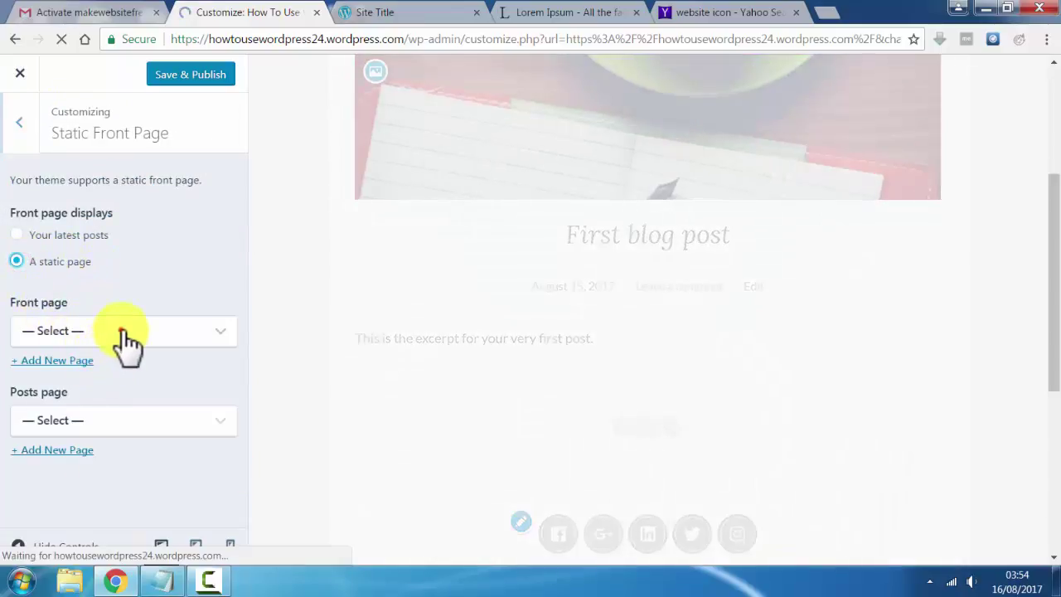
{"action": "left_click", "coordinate": [123, 332]}
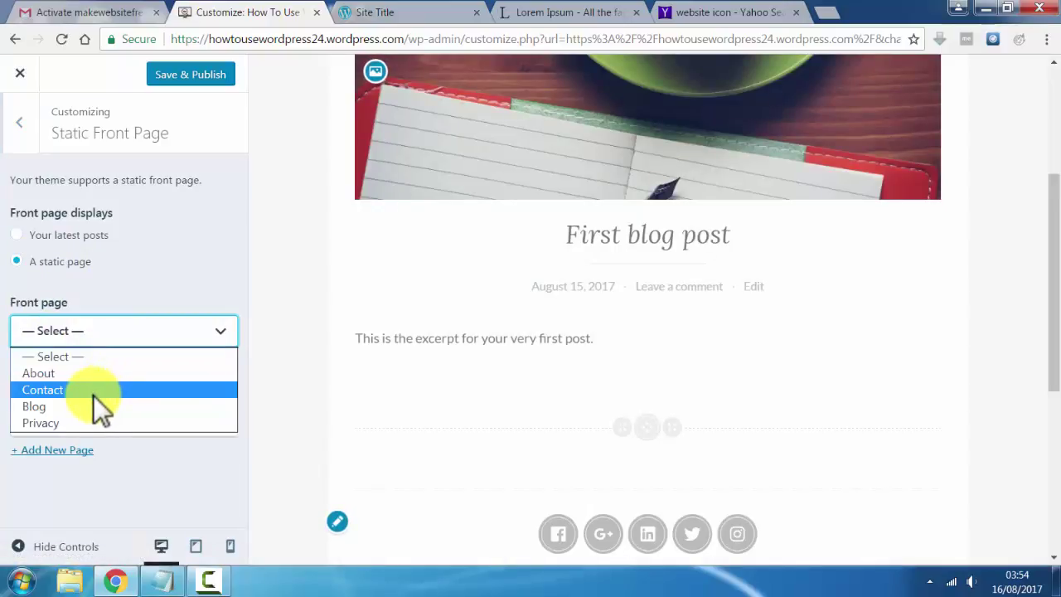
{"action": "left_click", "coordinate": [76, 406]}
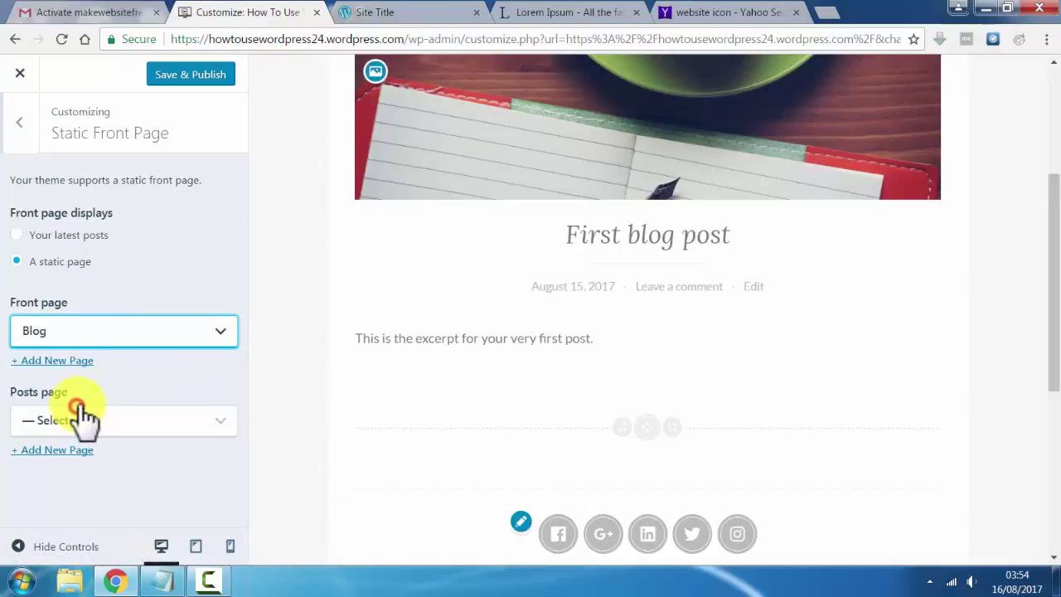
{"action": "left_click", "coordinate": [77, 419]}
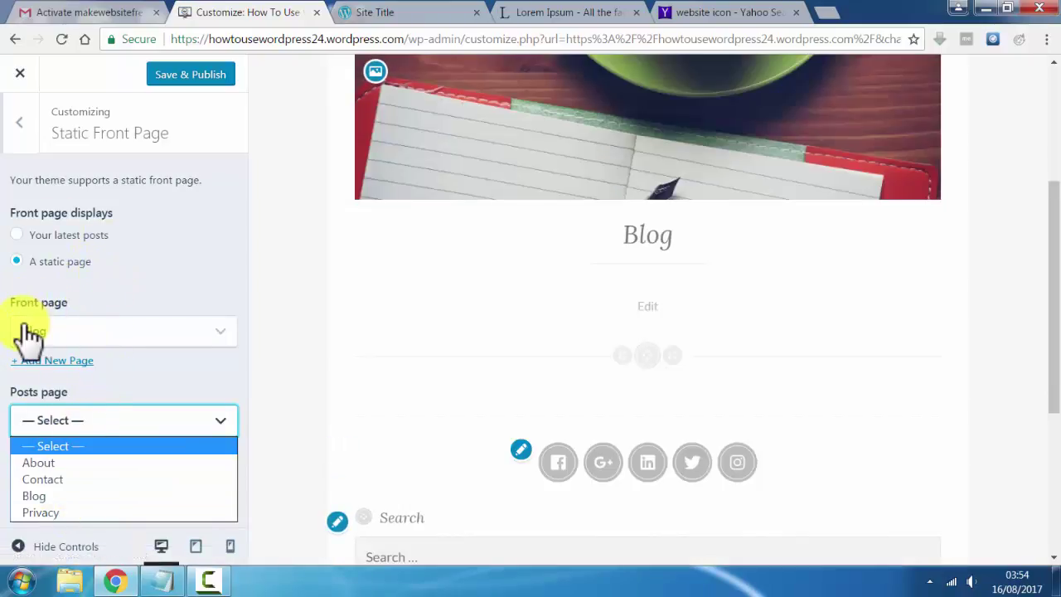
{"action": "scroll", "coordinate": [817, 328], "scroll_direction": "up", "scroll_amount": 3}
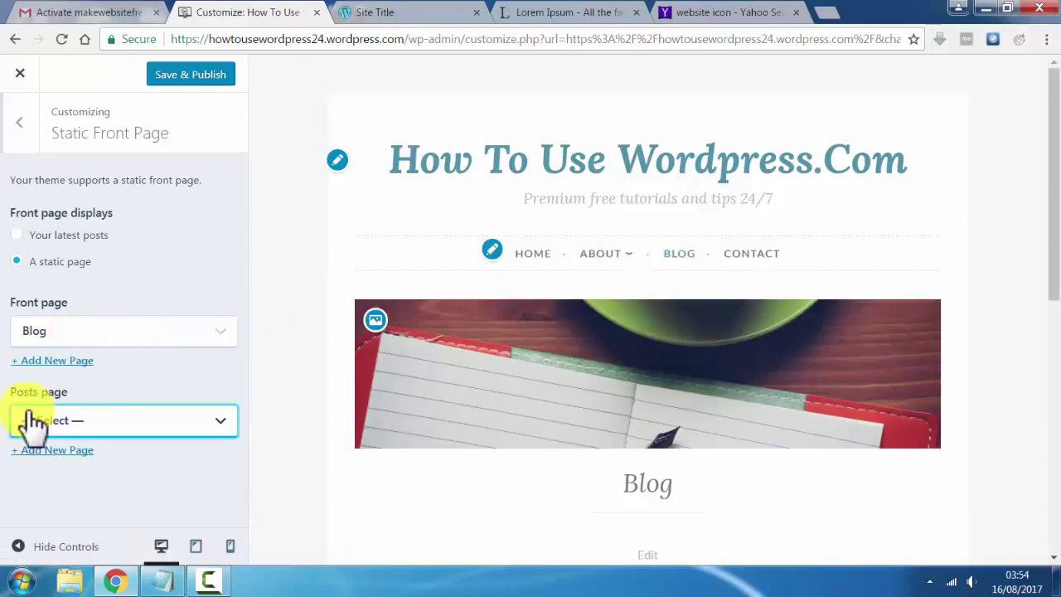
- Try Blog as the Posts page and again as the Front page, and clear the Front page selection
{"action": "left_click", "coordinate": [106, 423]}
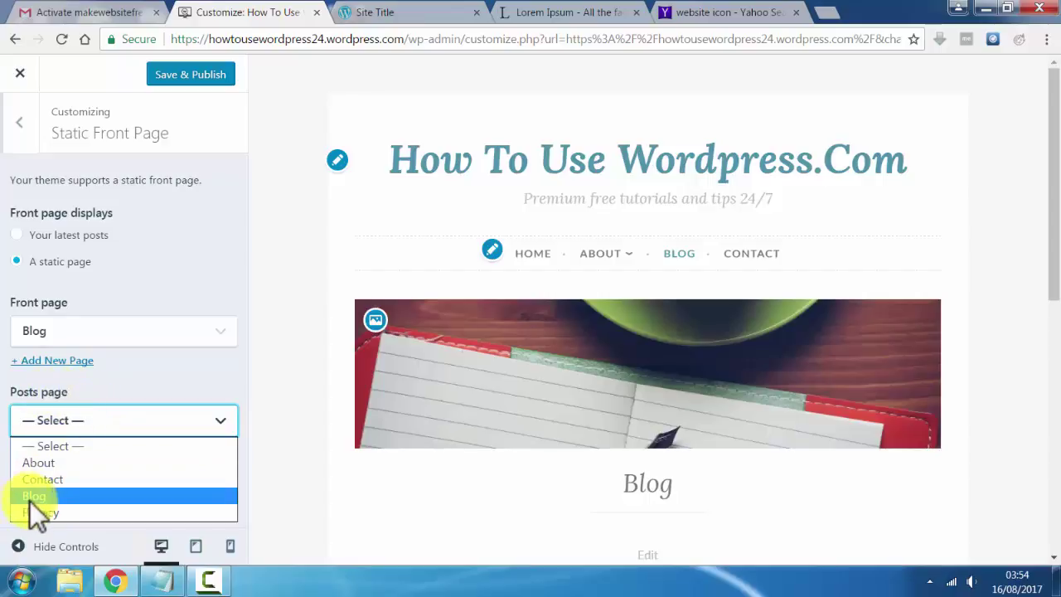
{"action": "left_click", "coordinate": [57, 497]}
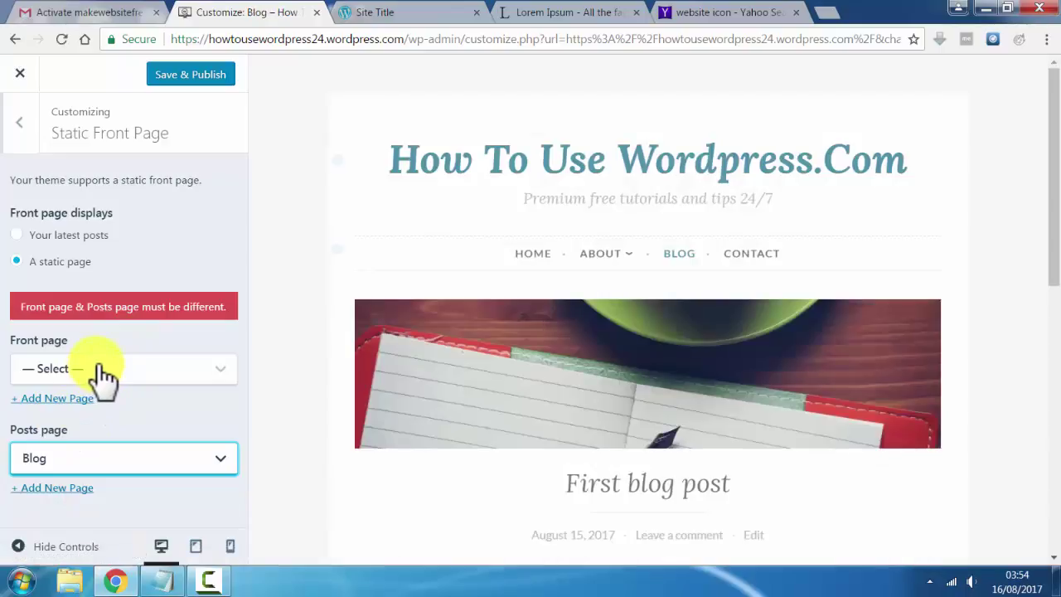
{"action": "left_click", "coordinate": [96, 375]}
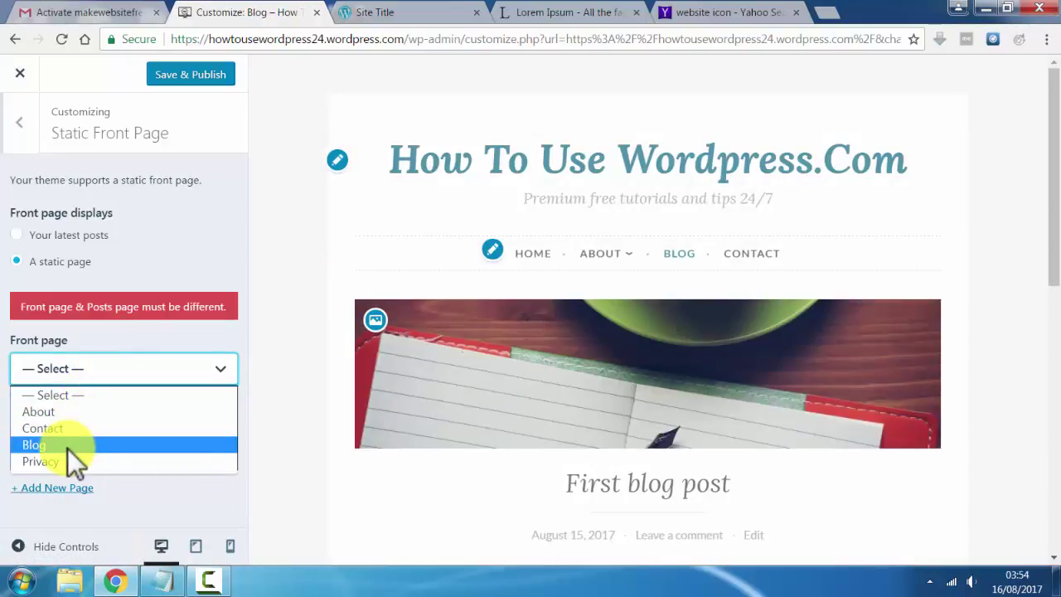
{"action": "left_click", "coordinate": [67, 449]}
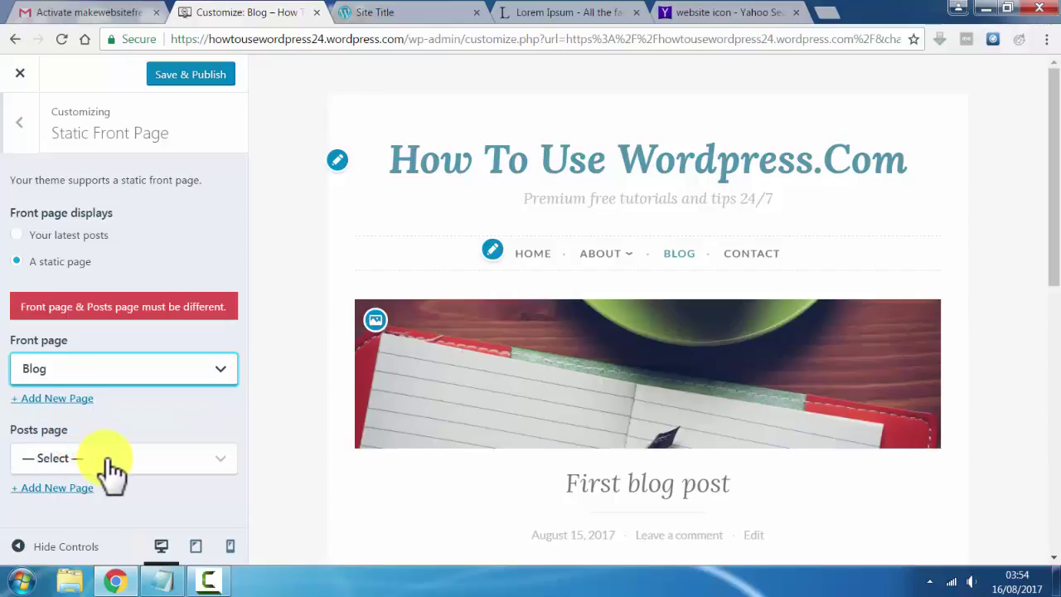
{"action": "left_click", "coordinate": [128, 374]}
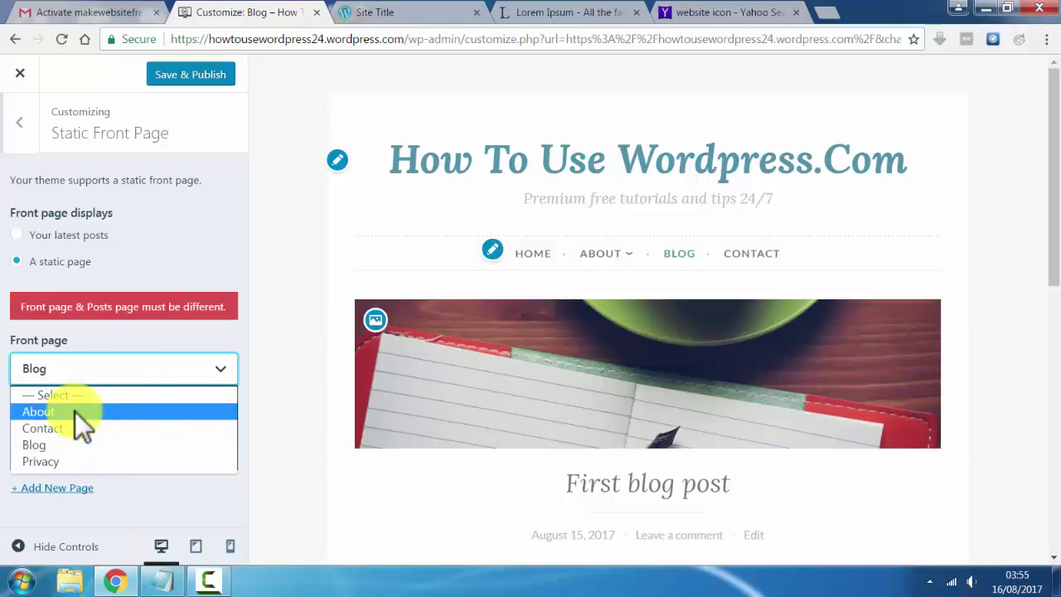
{"action": "left_click", "coordinate": [86, 397]}
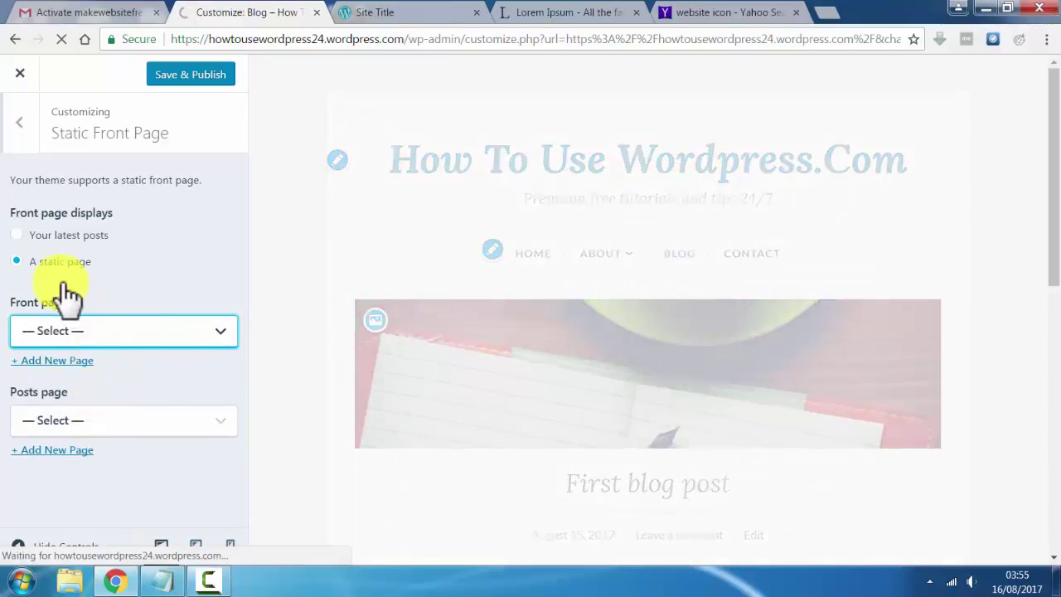
- Set the front page to display your latest posts, and save and publish the site customizations
{"action": "left_click", "coordinate": [71, 236]}
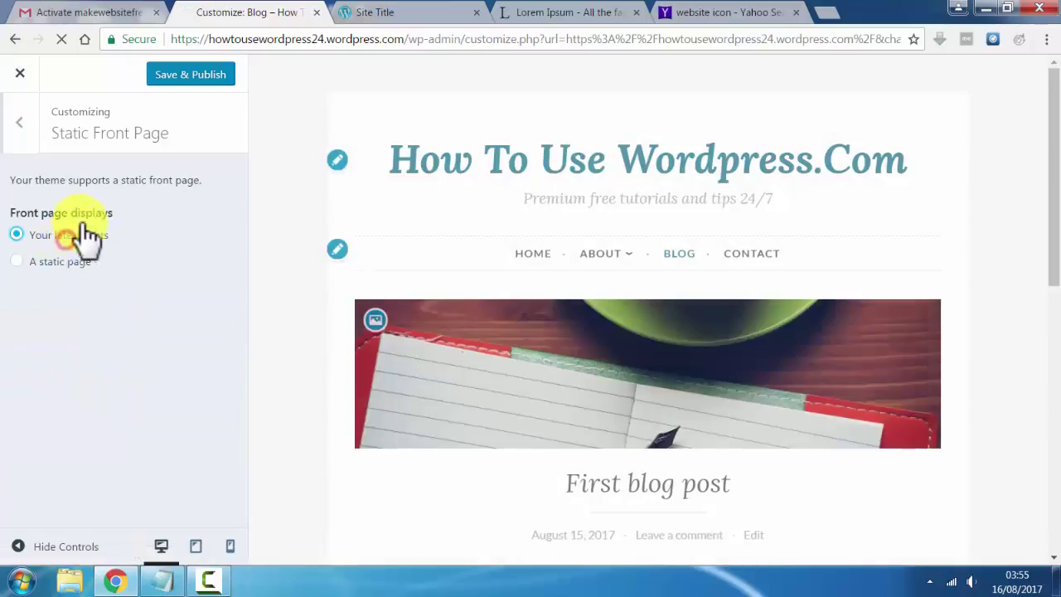
{"action": "left_click", "coordinate": [20, 125]}
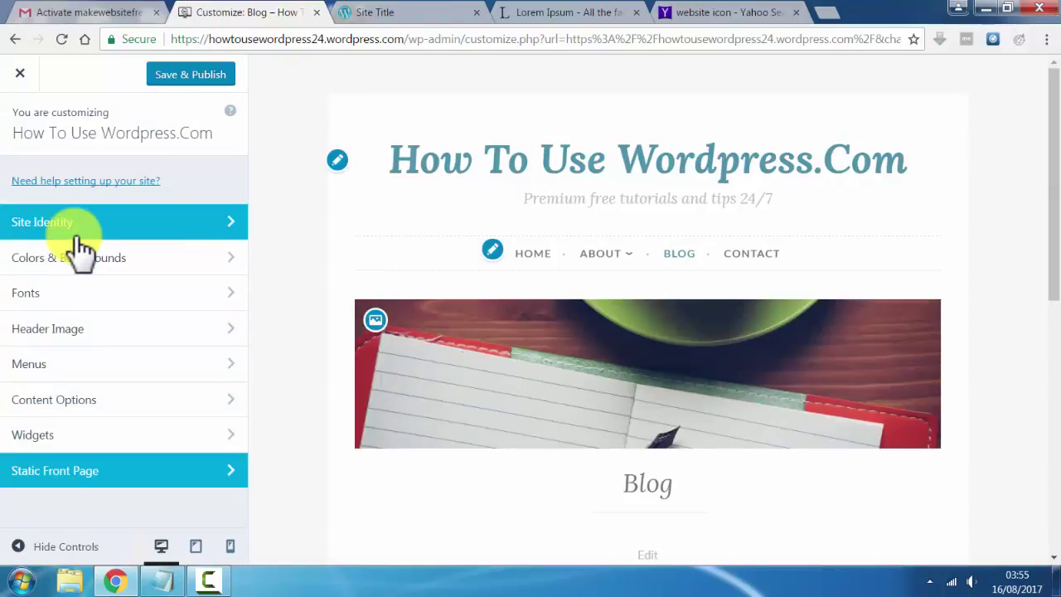
{"action": "left_click", "coordinate": [191, 76]}
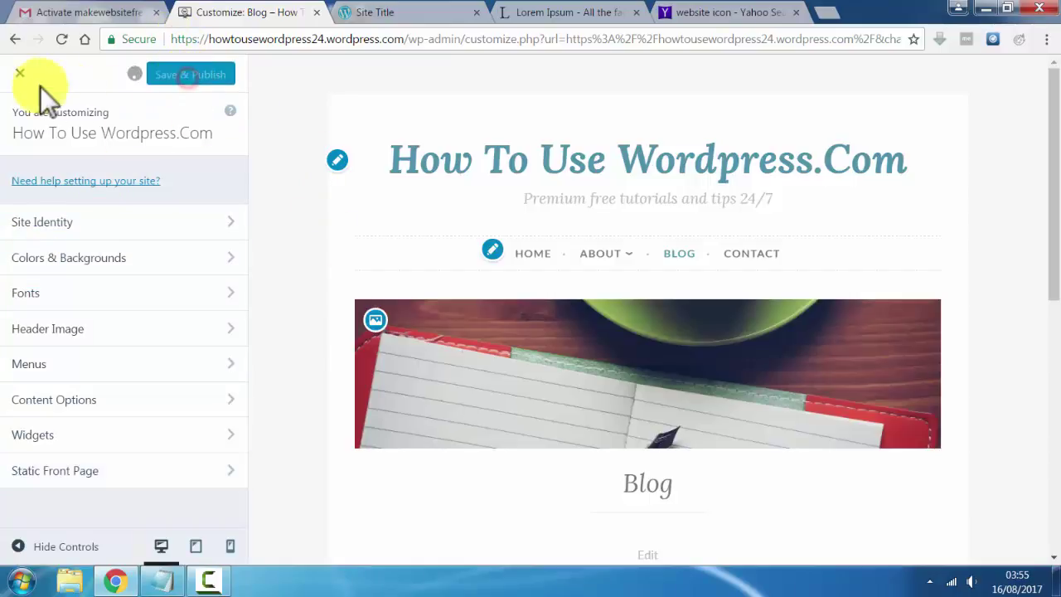
- Reload the live site's home page and look through its header, first blog post and sidebar widgets
{"action": "left_click", "coordinate": [369, 13]}
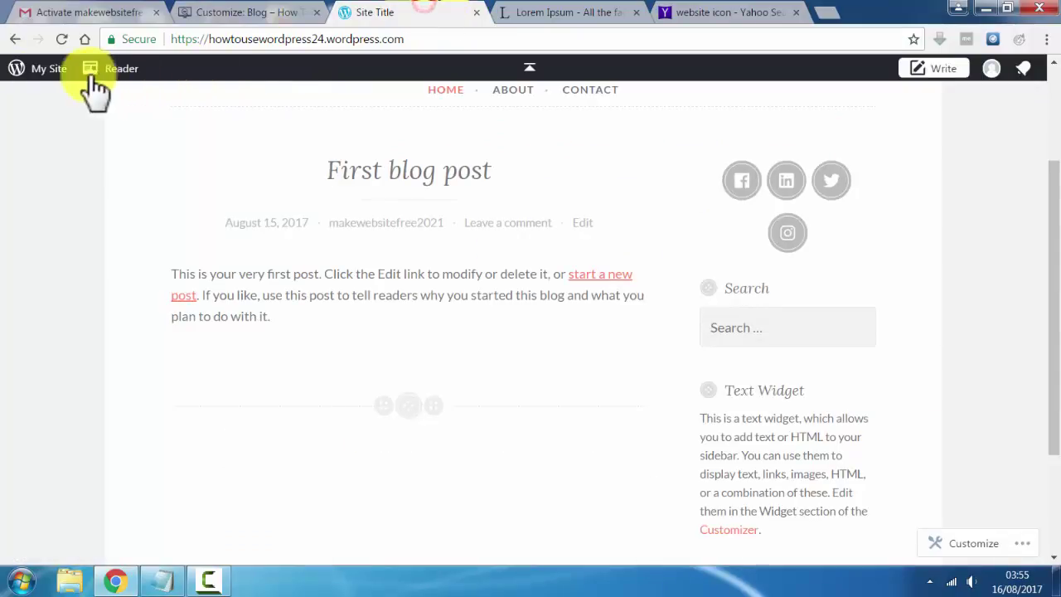
{"action": "left_click", "coordinate": [63, 41]}
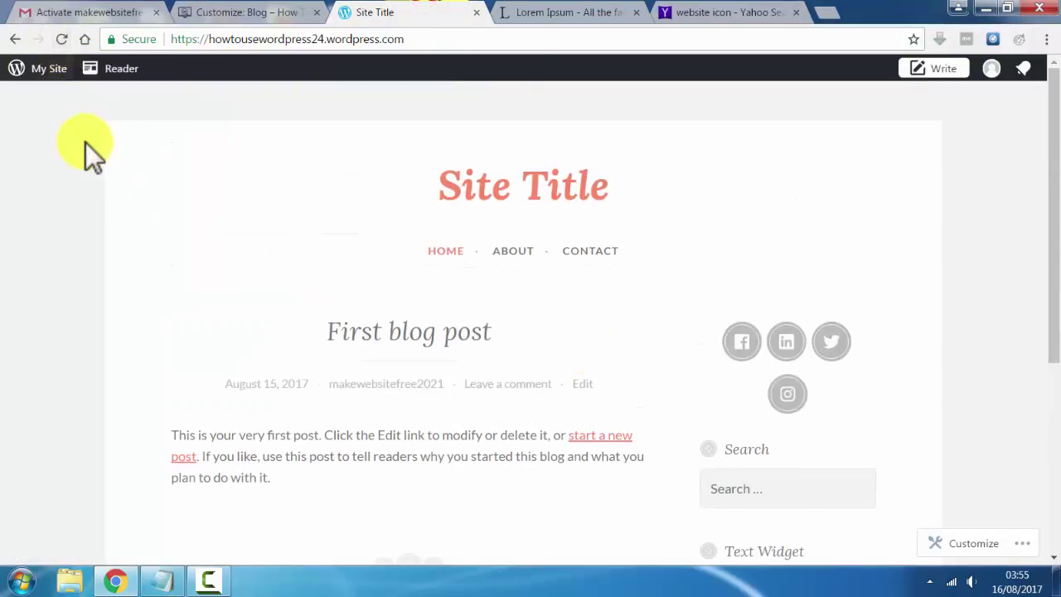
{"action": "left_click", "coordinate": [54, 39]}
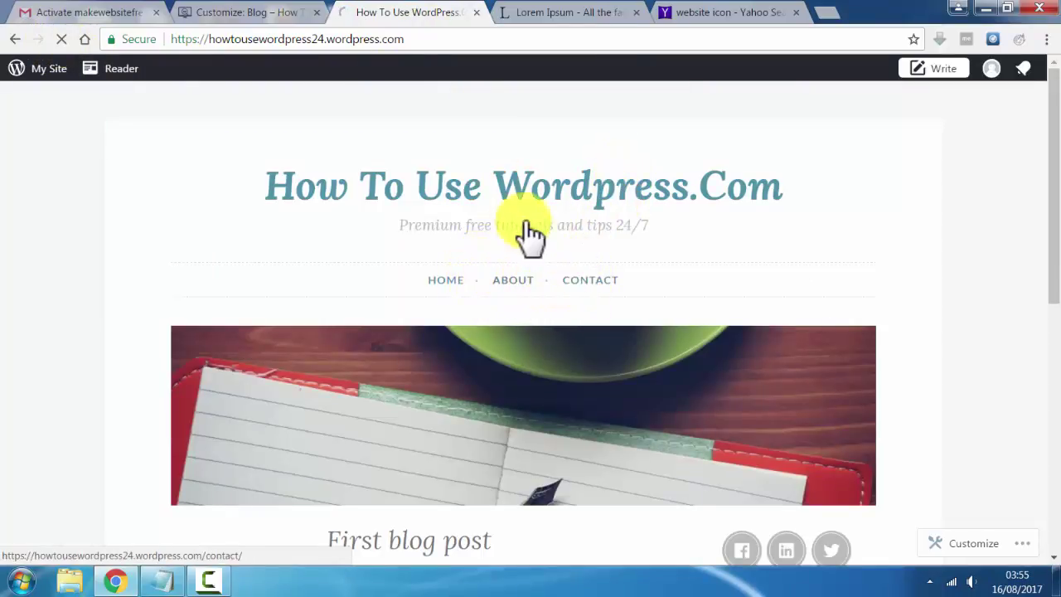
{"action": "scroll", "coordinate": [509, 241], "scroll_direction": "down", "scroll_amount": 4}
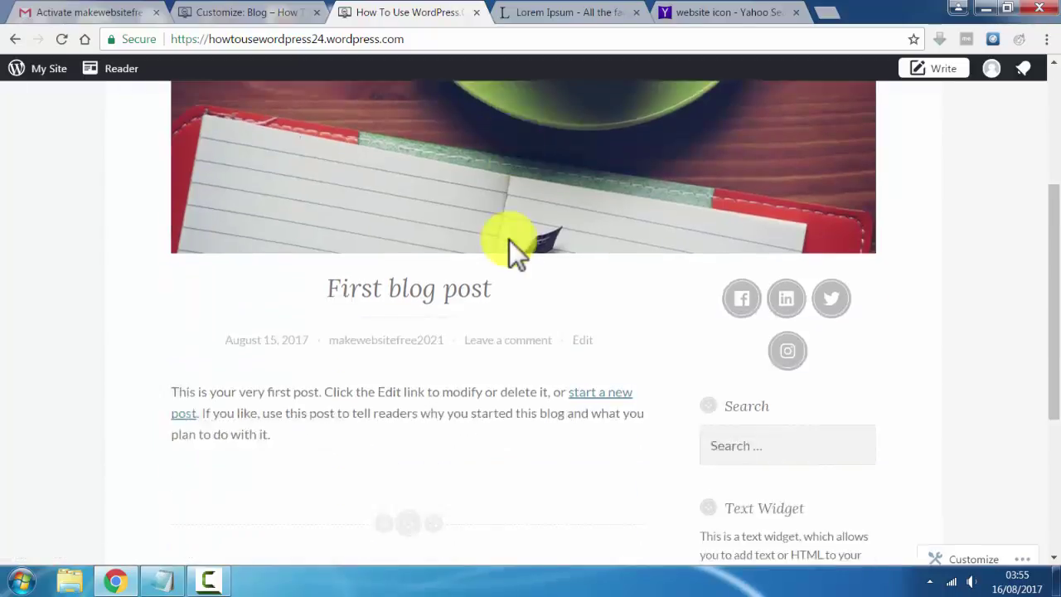
{"action": "scroll", "coordinate": [767, 286], "scroll_direction": "down", "scroll_amount": 1}
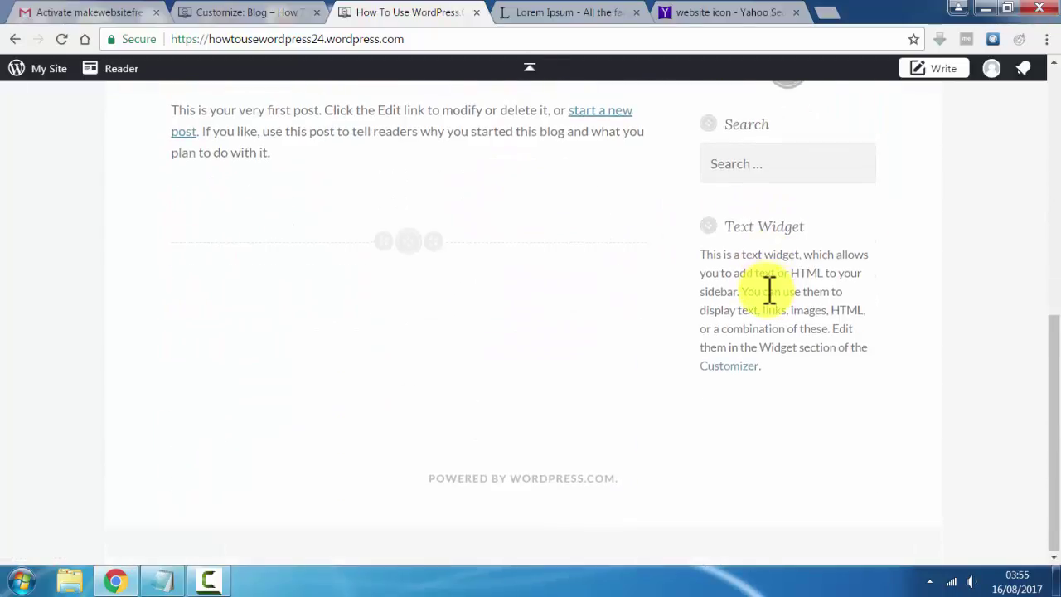
{"action": "scroll", "coordinate": [770, 289], "scroll_direction": "up", "scroll_amount": 6}
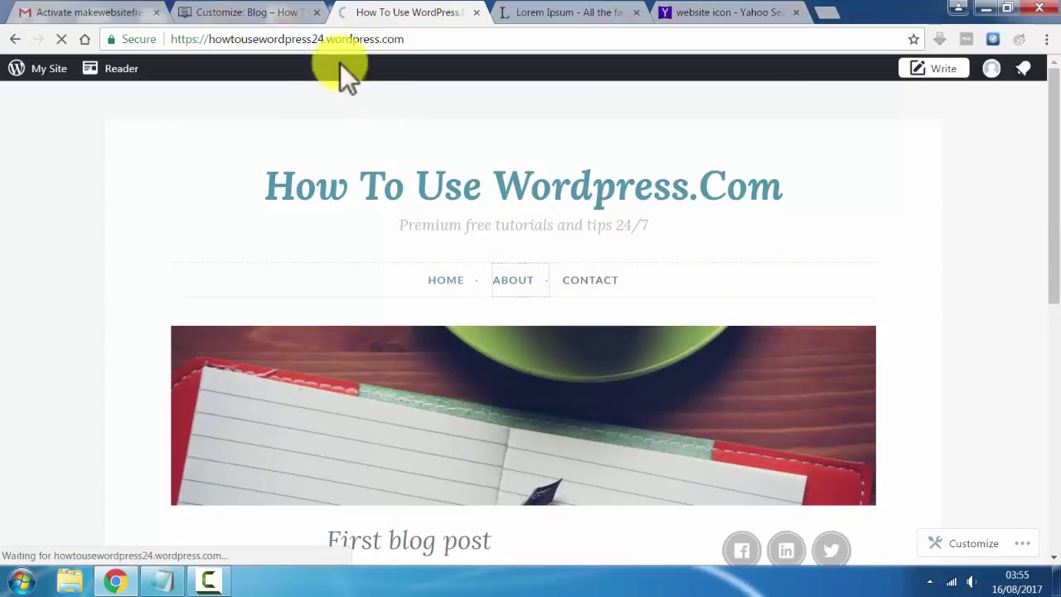
- View the customizer's menu list, reload the live About page and look through its navigation, content and social icons
{"action": "left_click", "coordinate": [268, 13]}
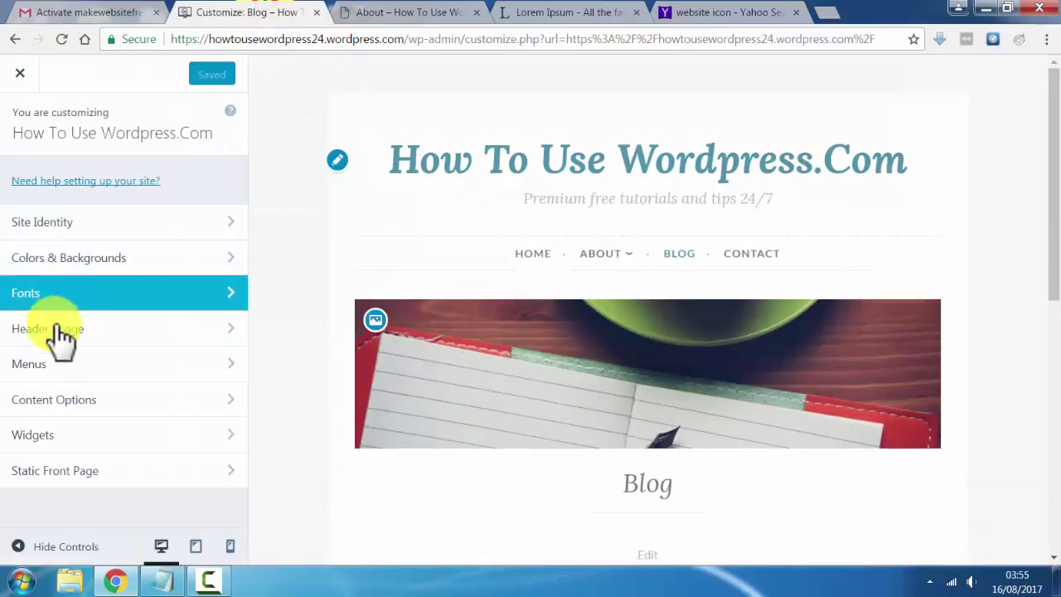
{"action": "left_click", "coordinate": [47, 367]}
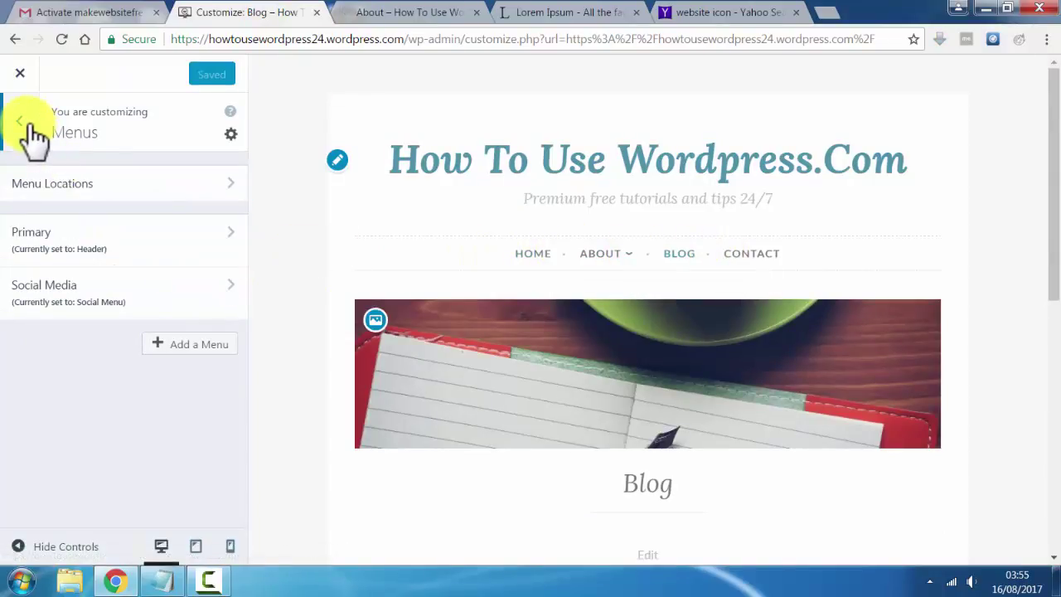
{"action": "left_click", "coordinate": [446, 15]}
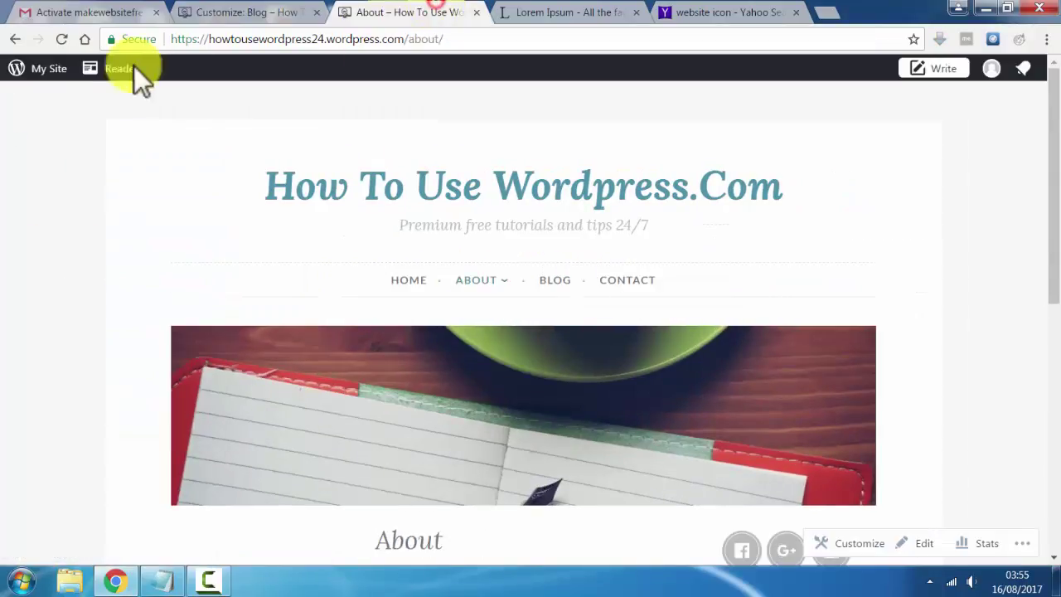
{"action": "left_click", "coordinate": [65, 41]}
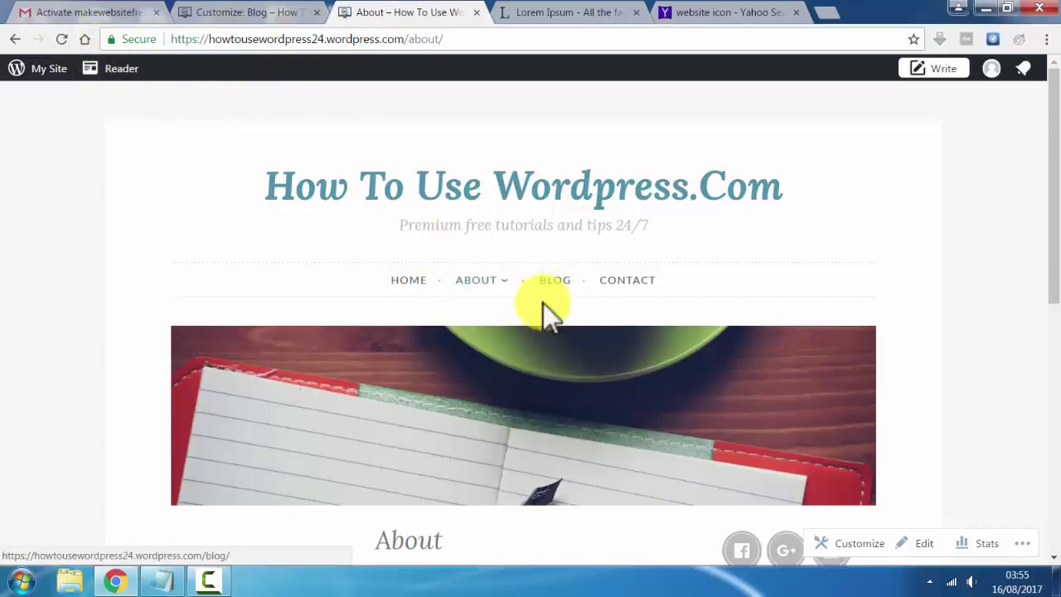
{"action": "scroll", "coordinate": [548, 315], "scroll_direction": "down", "scroll_amount": 6}
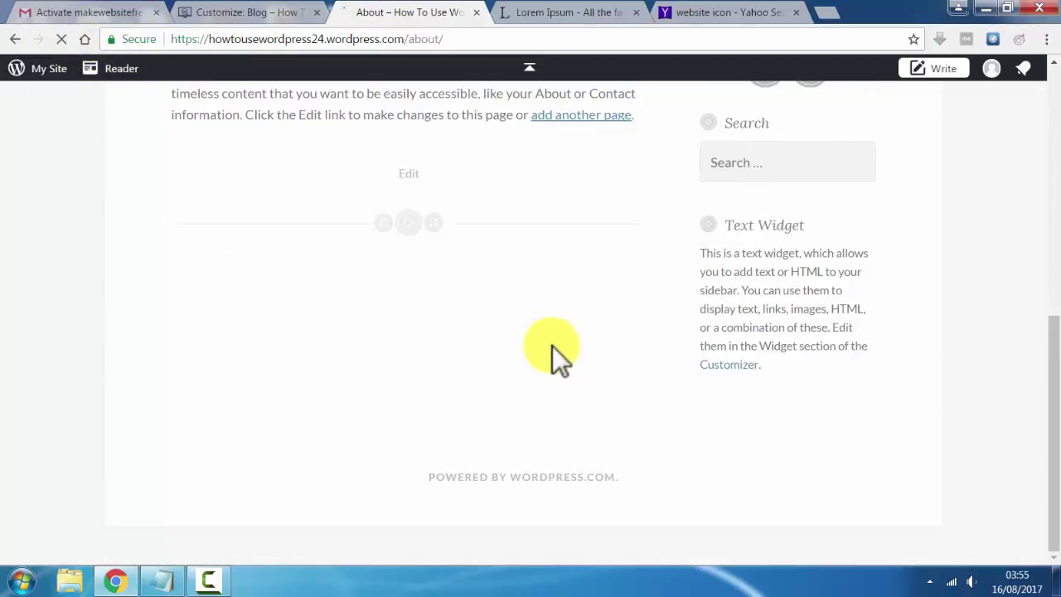
{"action": "scroll", "coordinate": [552, 346], "scroll_direction": "up", "scroll_amount": 3}
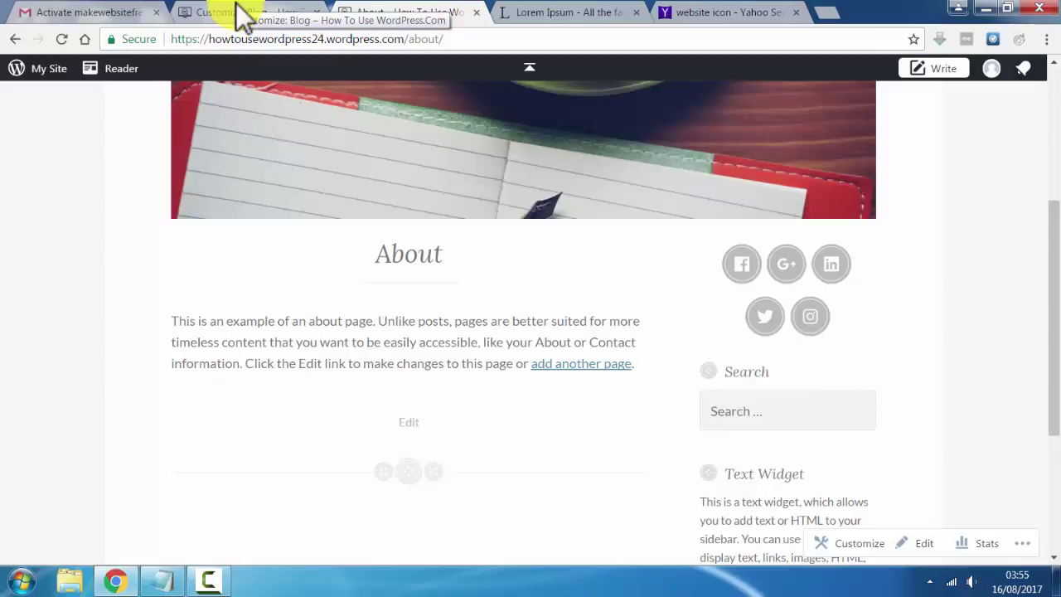
- Leave the Menus settings, close the site customizer and start adding a new blog post to the site
{"action": "left_click", "coordinate": [240, 15]}
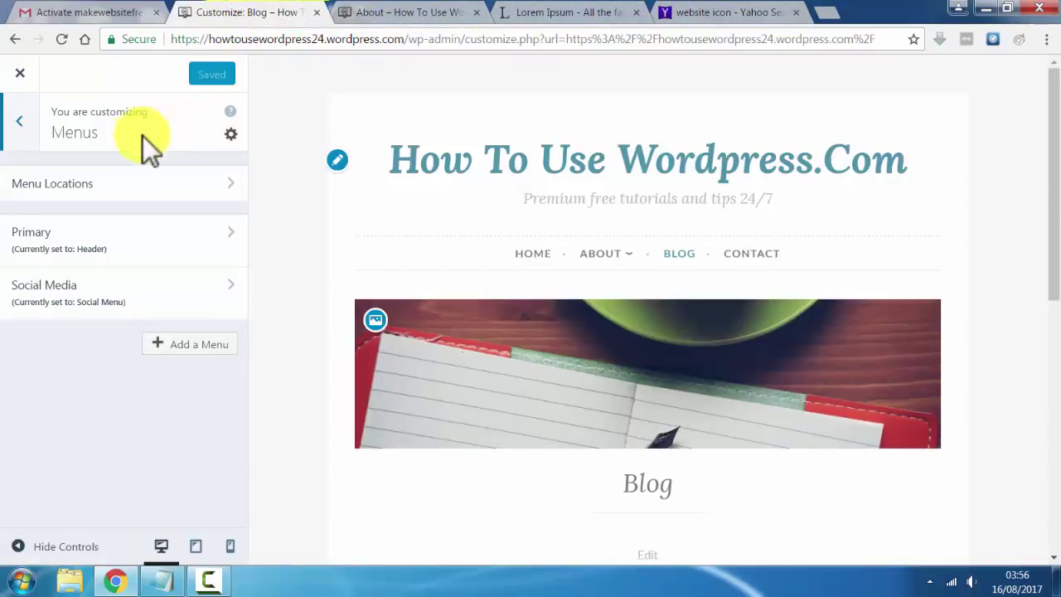
{"action": "left_click", "coordinate": [20, 124]}
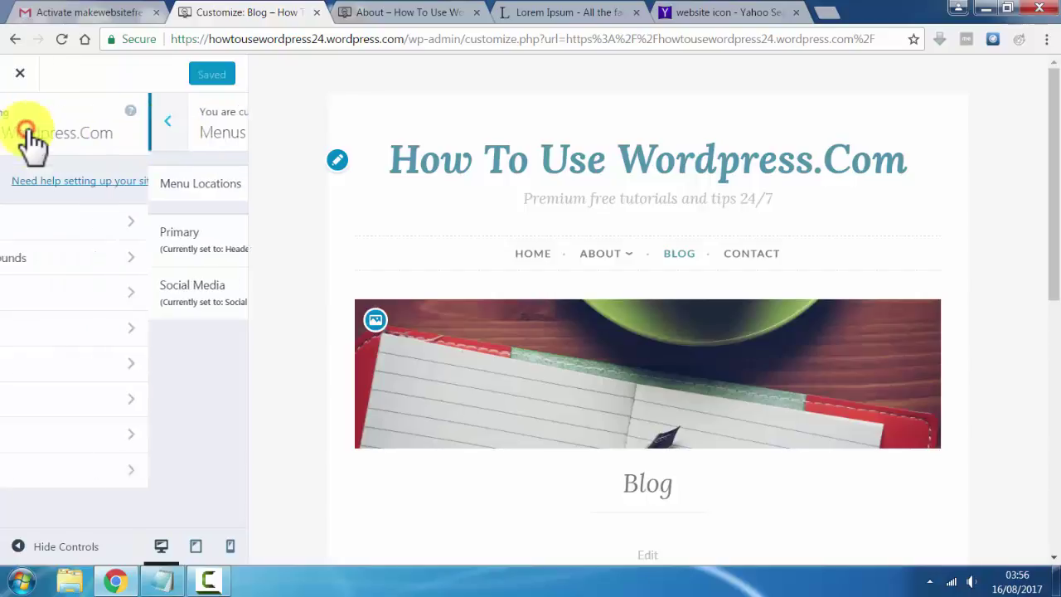
{"action": "left_click", "coordinate": [19, 73]}
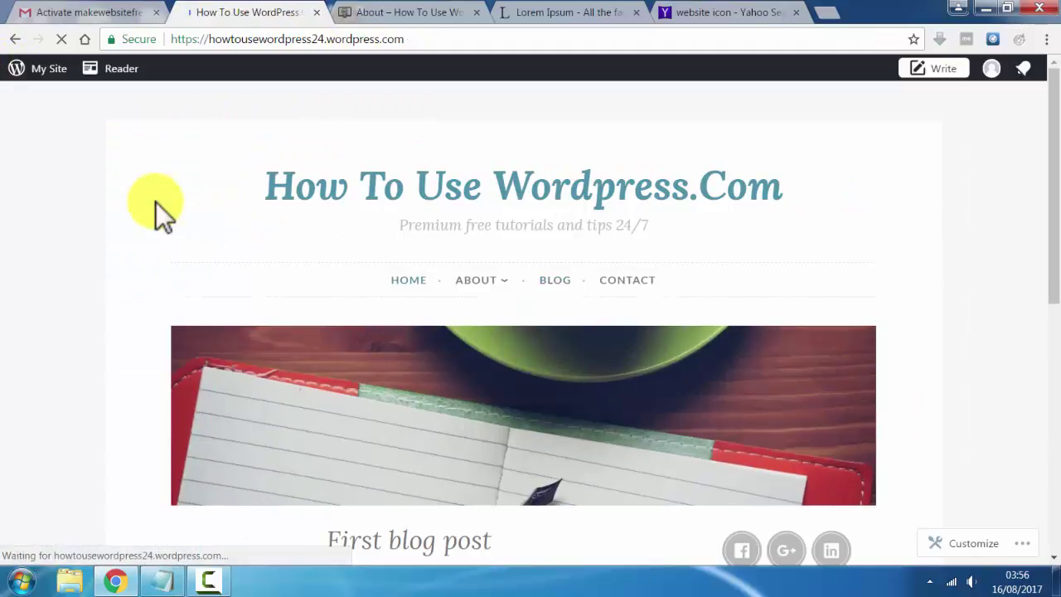
{"action": "left_click", "coordinate": [48, 69]}
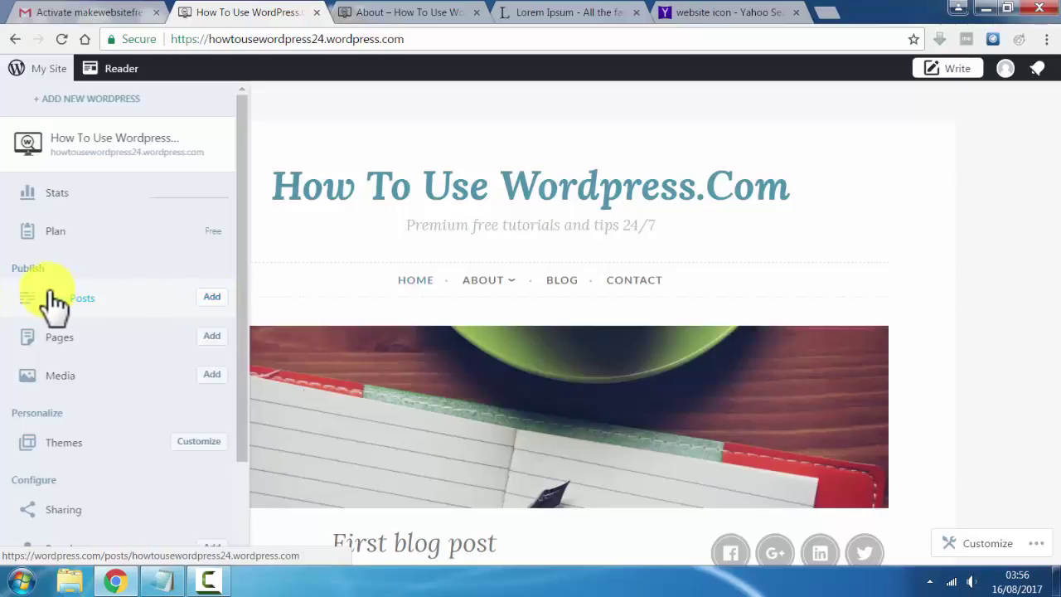
{"action": "left_click", "coordinate": [213, 298]}
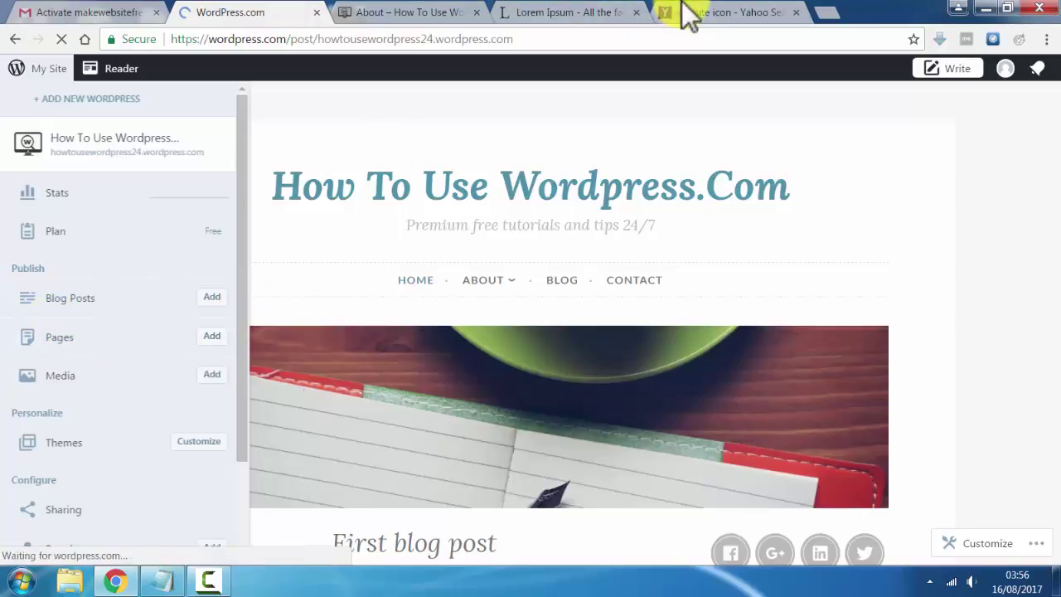
- Copy sample text from the "What is Lorem Ipsum?" paragraph on the lipsum.com page
{"action": "left_click", "coordinate": [572, 12]}
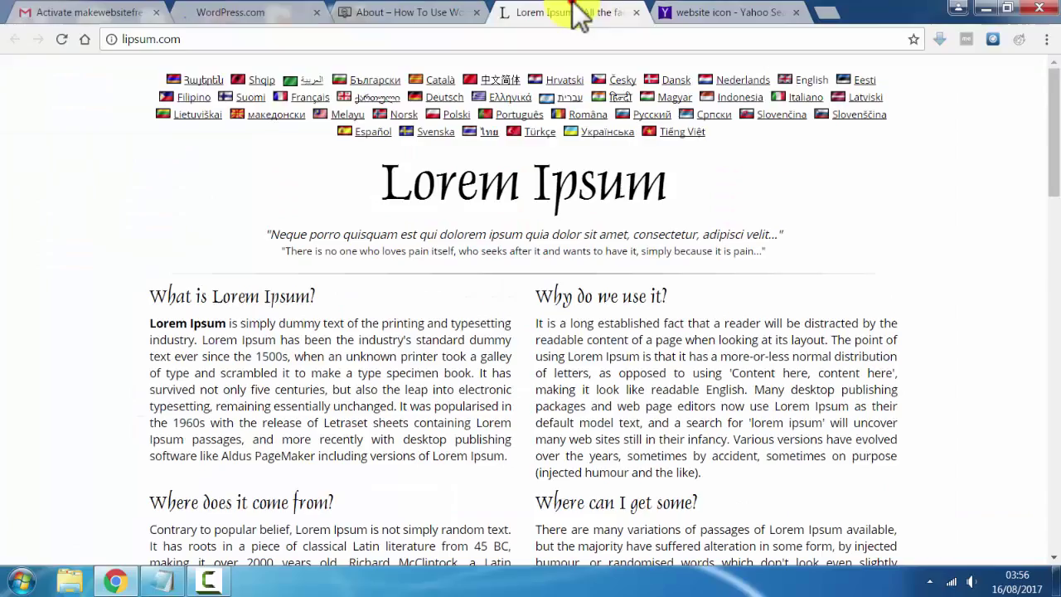
{"action": "left_click_drag", "start_coordinate": [156, 296], "coordinate": [280, 371]}
{"action": "left_click_drag", "start_coordinate": [166, 327], "coordinate": [497, 441]}
{"action": "left_click", "coordinate": [162, 325]}
{"action": "right_click", "coordinate": [471, 408]}
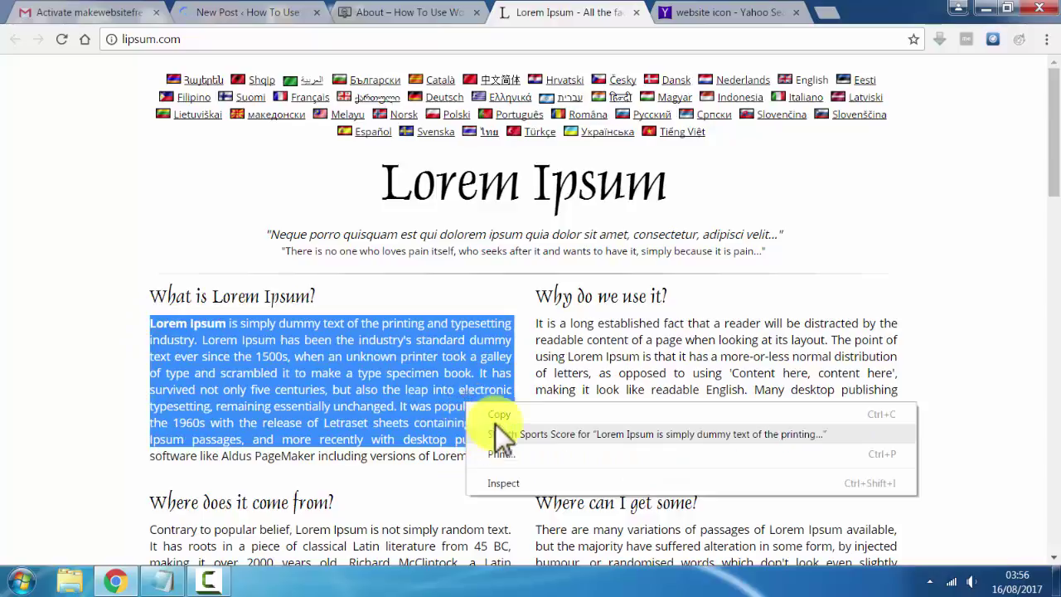
{"action": "left_click", "coordinate": [497, 414]}
- Return to the new post editor and go through its welcome tour until it is dismissed
{"action": "left_click", "coordinate": [263, 15]}
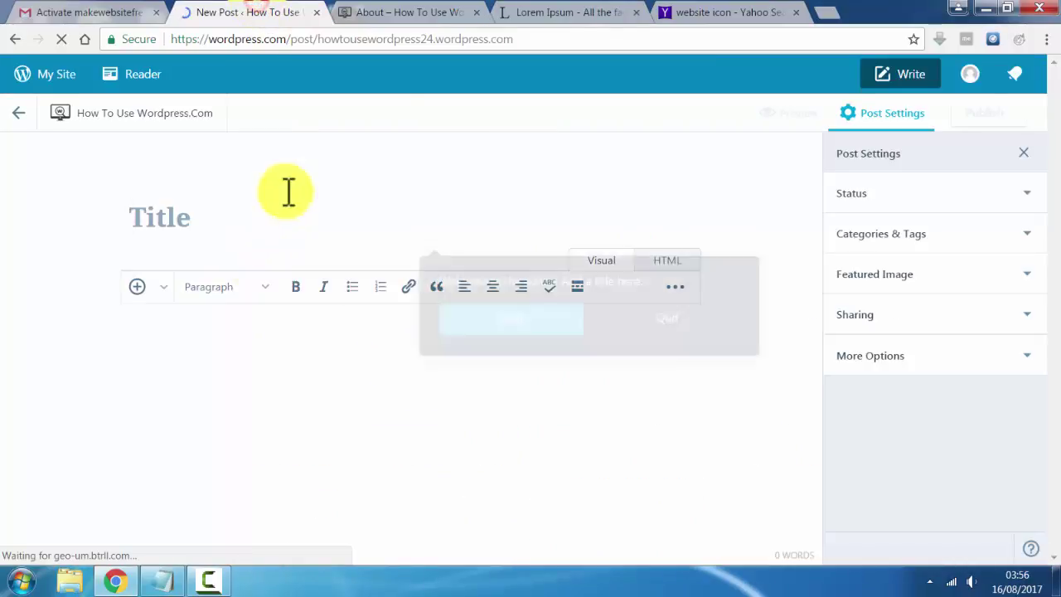
{"action": "right_click", "coordinate": [176, 388]}
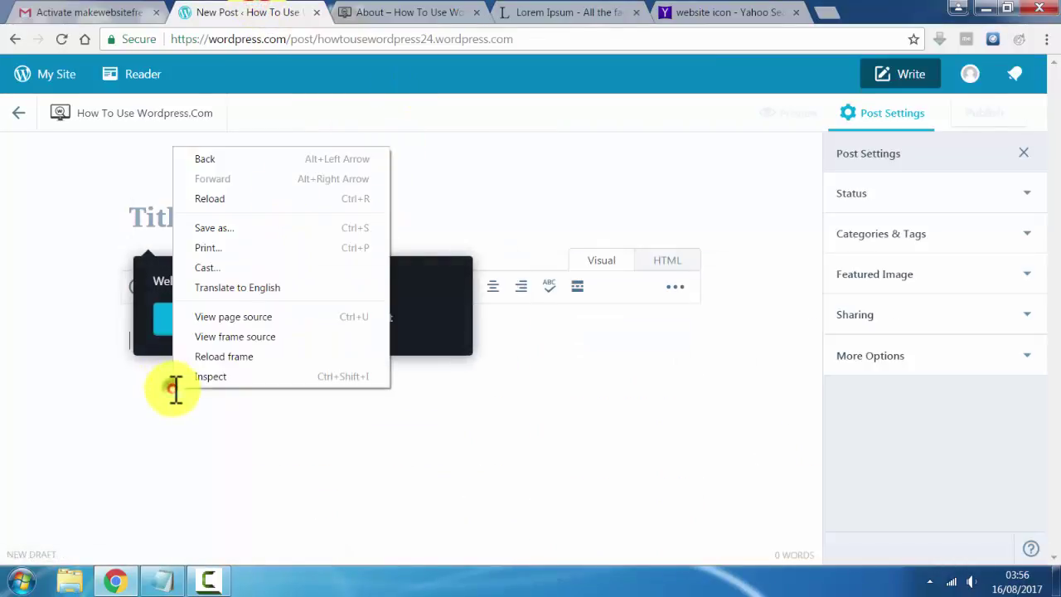
{"action": "left_click", "coordinate": [188, 441]}
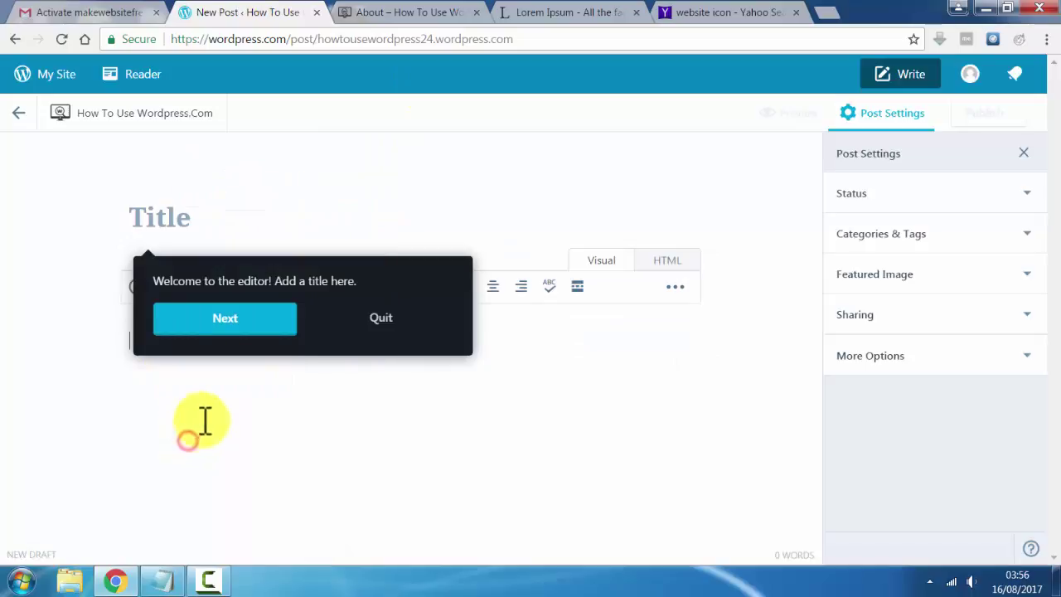
{"action": "left_click", "coordinate": [278, 325]}
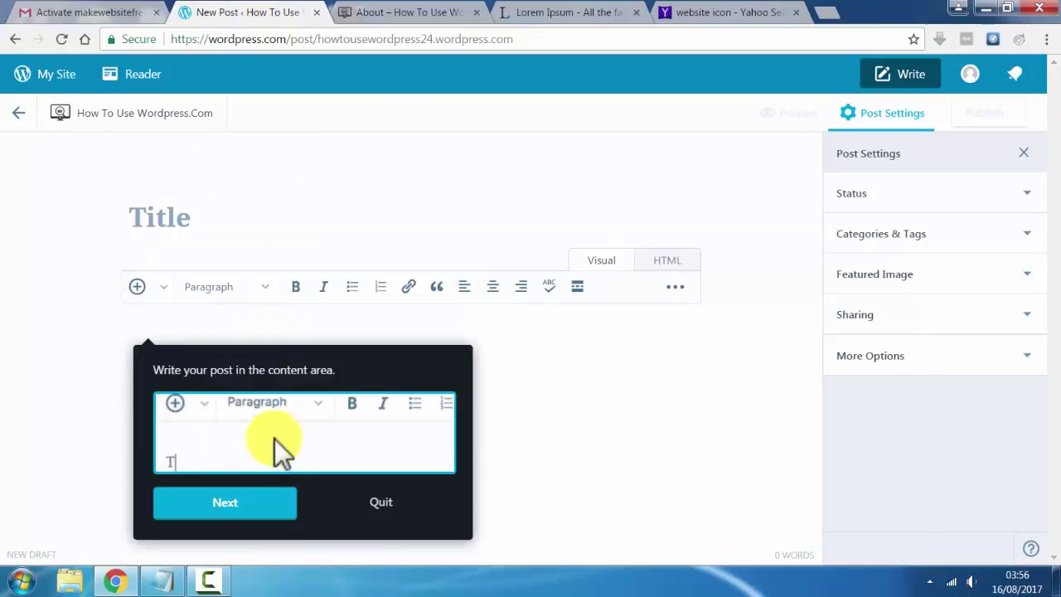
{"action": "left_click", "coordinate": [248, 506]}
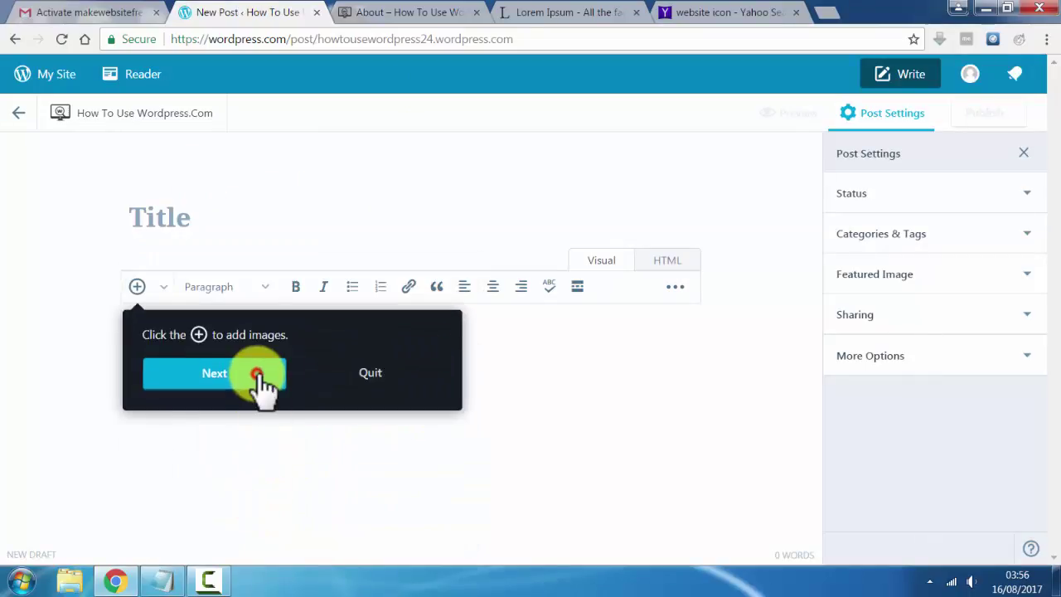
{"action": "left_click", "coordinate": [261, 379]}
{"action": "left_click", "coordinate": [630, 211]}
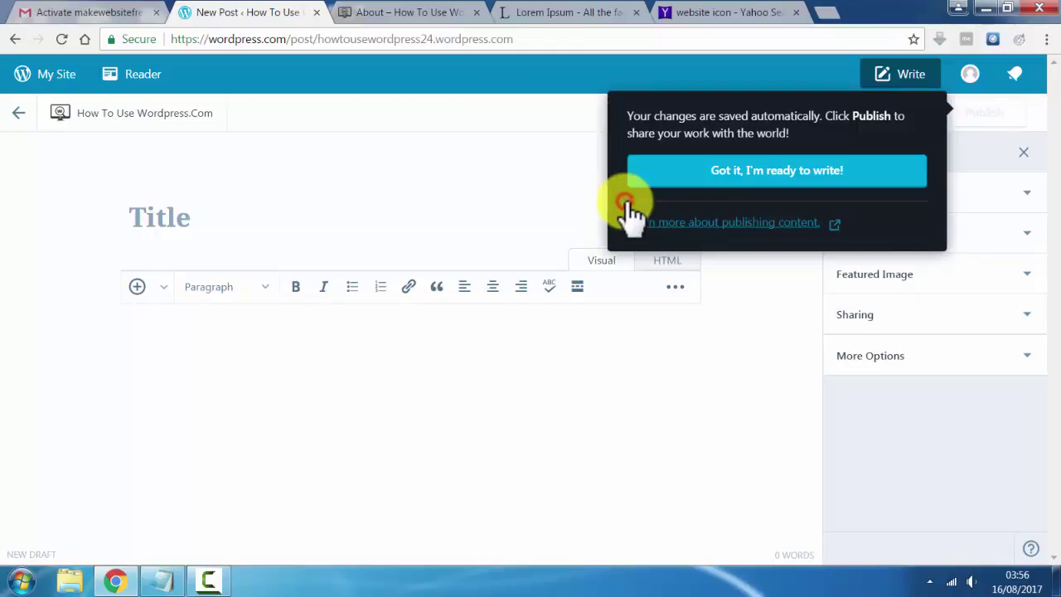
{"action": "left_click", "coordinate": [796, 174]}
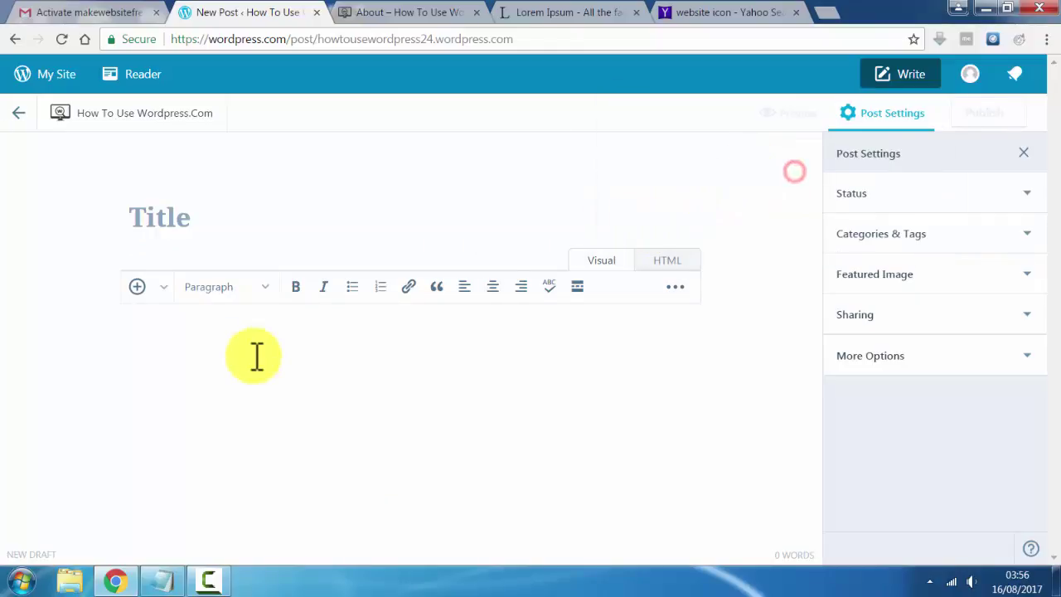
- Paste the copied sample paragraph into the post body and copy the lipsum.com heading "What is Lorem Ipsum?" in as the post title
{"action": "key", "text": "ctrl+v"}
{"action": "left_click", "coordinate": [547, 11]}
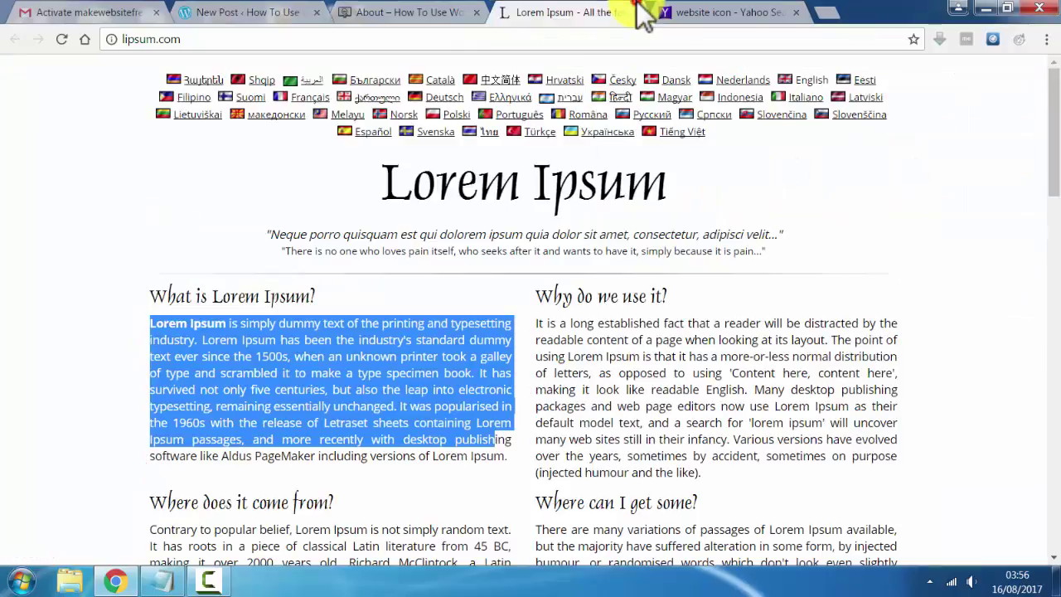
{"action": "left_click", "coordinate": [201, 300]}
{"action": "left_click_drag", "start_coordinate": [150, 292], "coordinate": [321, 300]}
{"action": "key", "text": "ctrl+c"}
{"action": "left_click", "coordinate": [280, 12]}
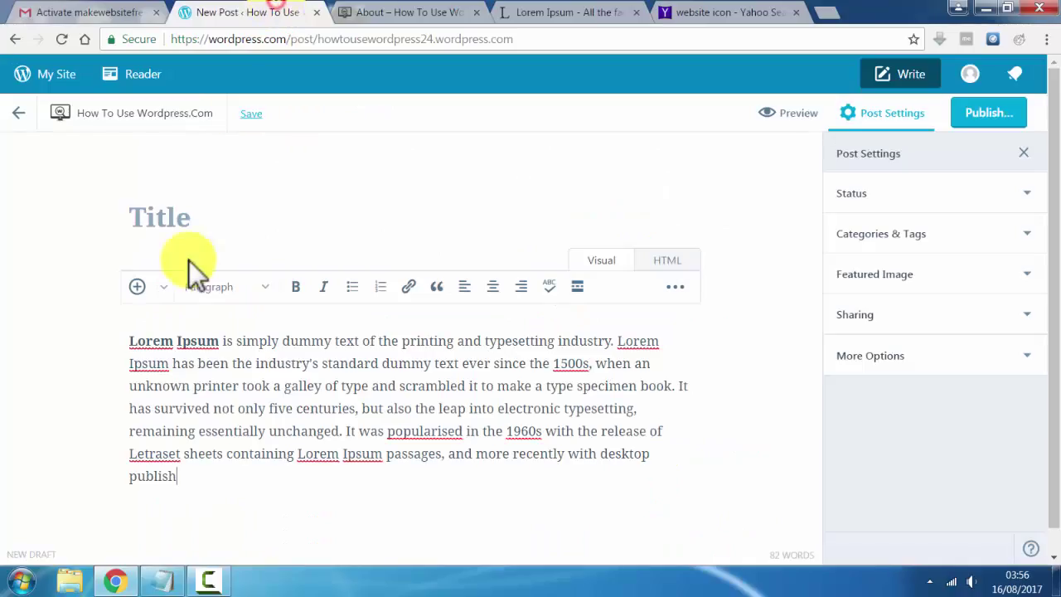
{"action": "left_click", "coordinate": [207, 228]}
{"action": "key", "text": "ctrl+v"}
- Add an empty line above the body paragraph and insert the second monitor logo image from the media library there
{"action": "left_click", "coordinate": [133, 340]}
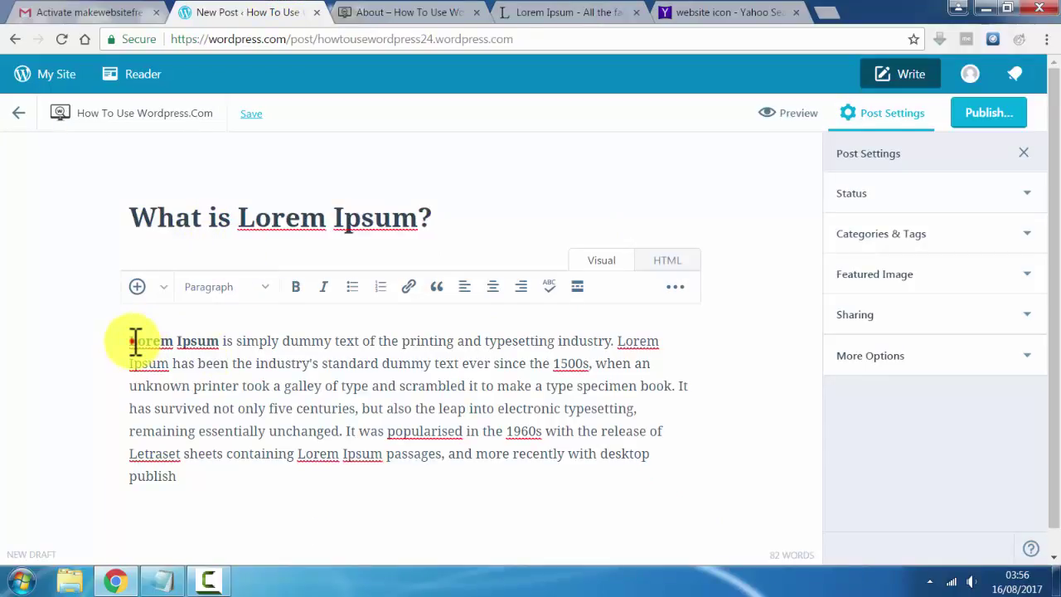
{"action": "key", "text": "Return"}
{"action": "left_click", "coordinate": [144, 340]}
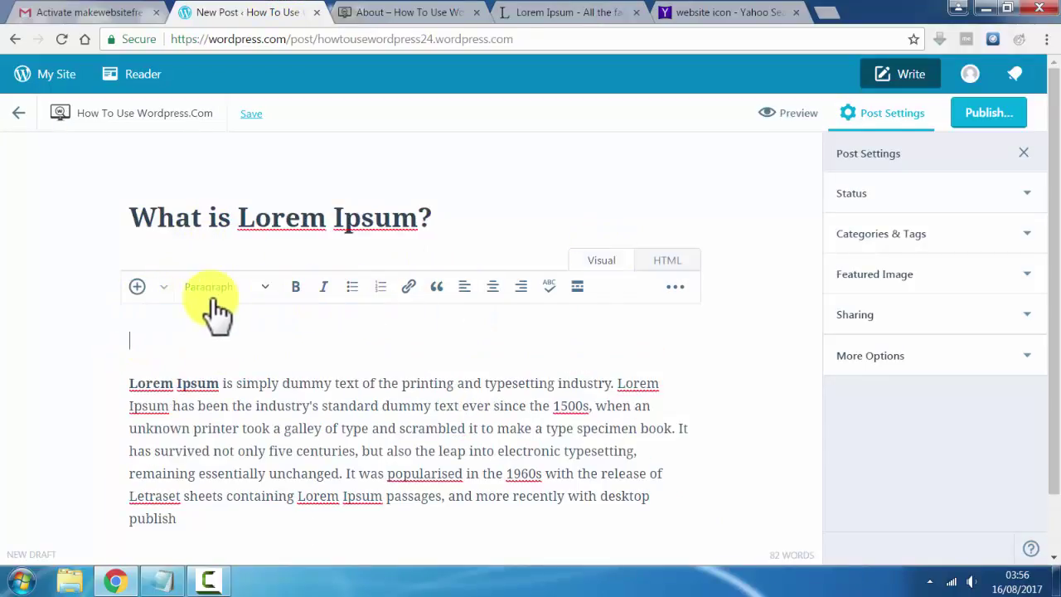
{"action": "left_click", "coordinate": [138, 288]}
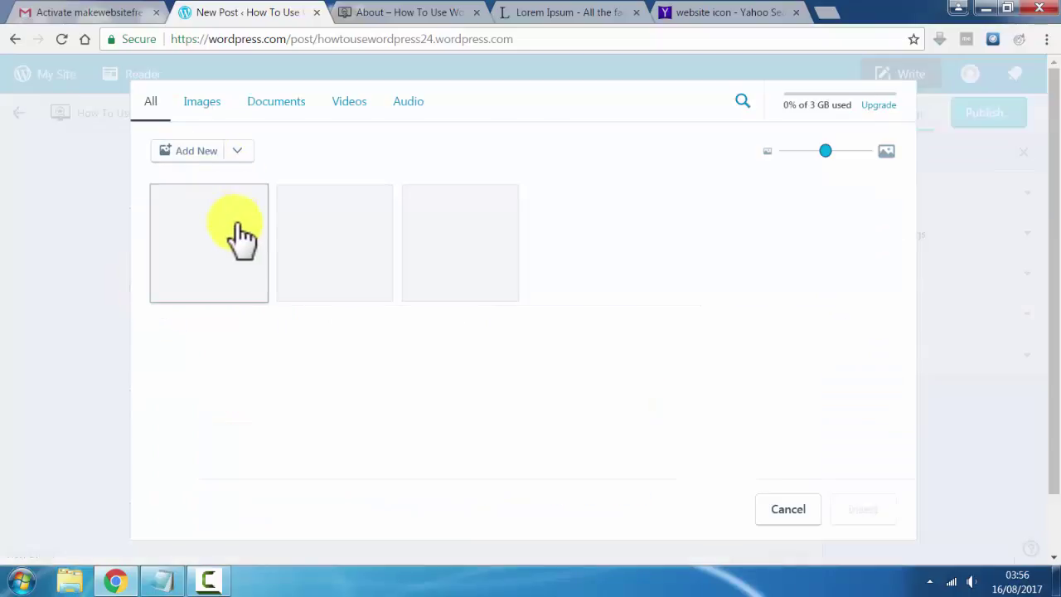
{"action": "left_click", "coordinate": [331, 232]}
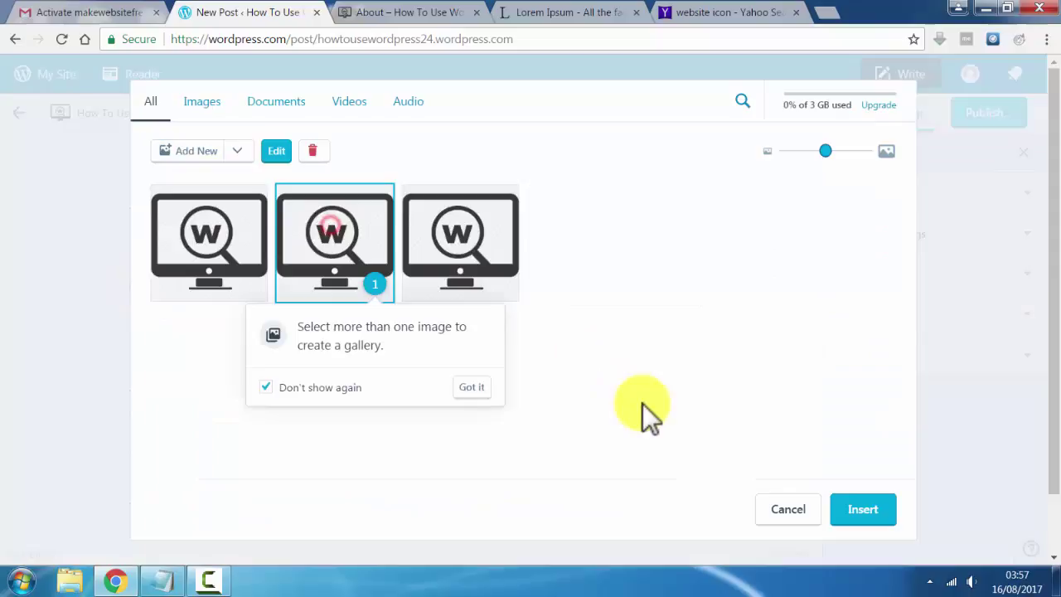
{"action": "left_click", "coordinate": [858, 510]}
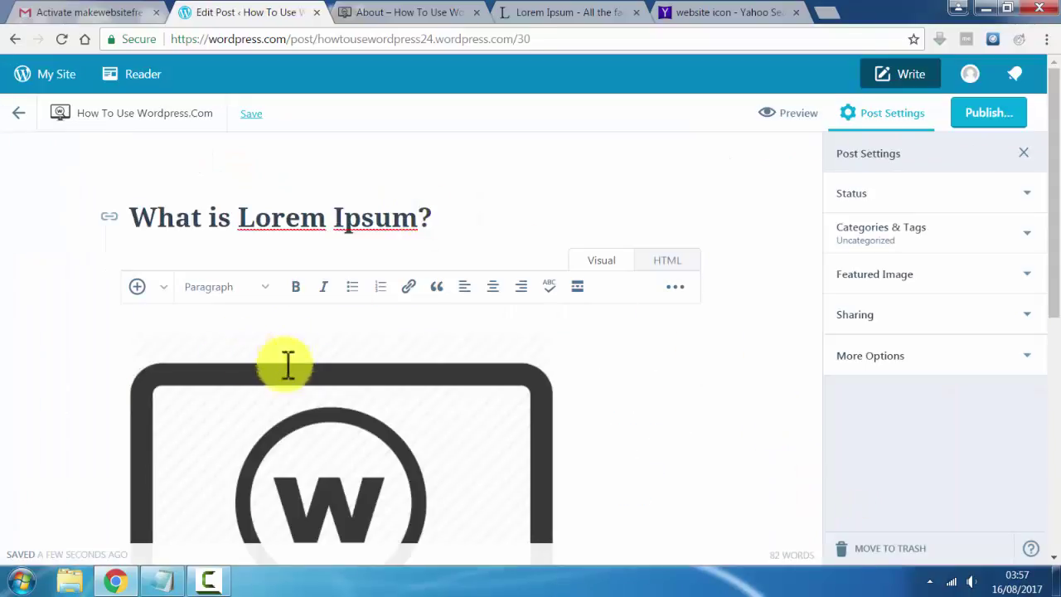
{"action": "scroll", "coordinate": [464, 354], "scroll_direction": "down", "scroll_amount": 4}
{"action": "scroll", "coordinate": [421, 332], "scroll_direction": "down", "scroll_amount": 1}
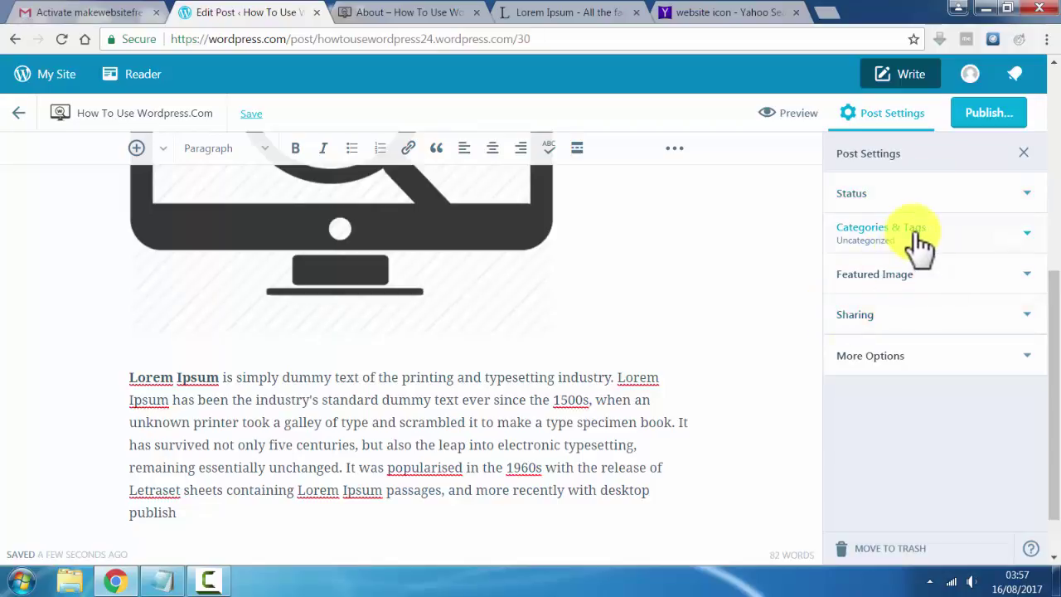
{"action": "scroll", "coordinate": [489, 334], "scroll_direction": "up", "scroll_amount": 5}
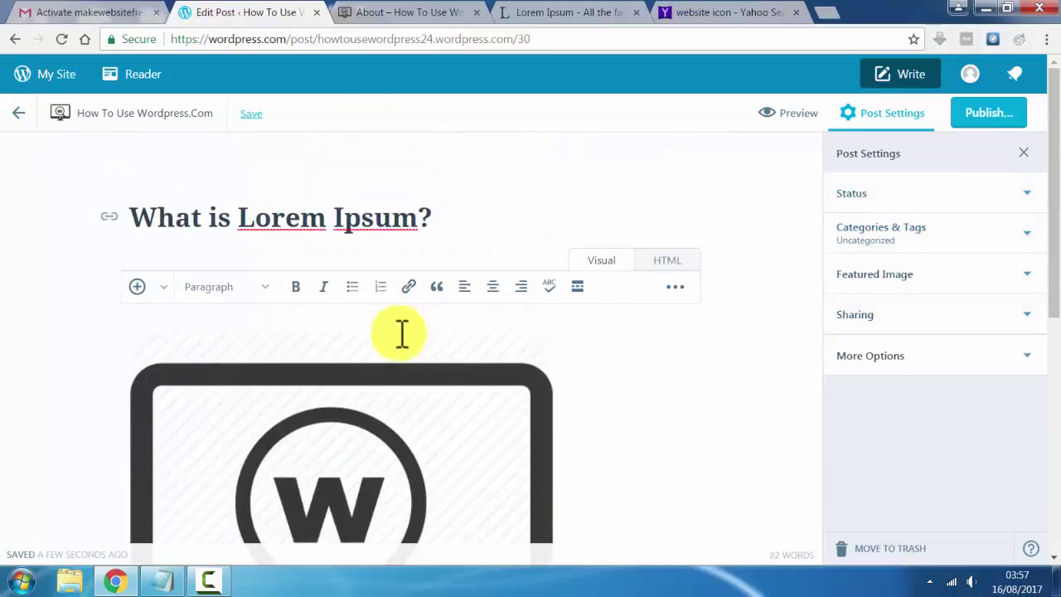
{"action": "scroll", "coordinate": [403, 332], "scroll_direction": "down", "scroll_amount": 5}
{"action": "scroll", "coordinate": [360, 355], "scroll_direction": "up", "scroll_amount": 4}
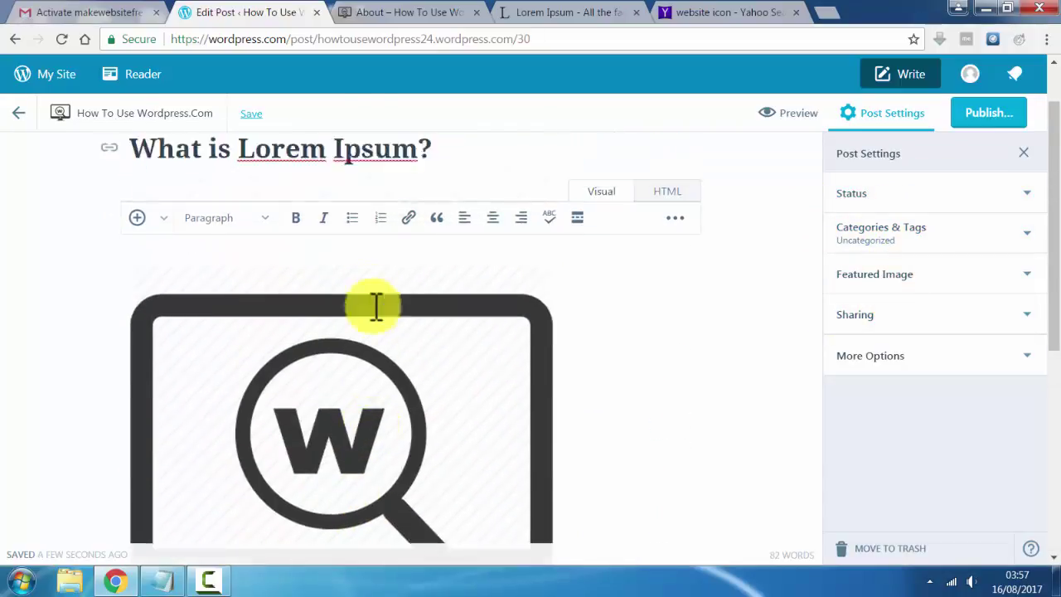
{"action": "scroll", "coordinate": [376, 307], "scroll_direction": "down", "scroll_amount": 5}
{"action": "left_click_drag", "start_coordinate": [126, 314], "coordinate": [218, 315]}
{"action": "scroll", "coordinate": [355, 327], "scroll_direction": "up", "scroll_amount": 4}
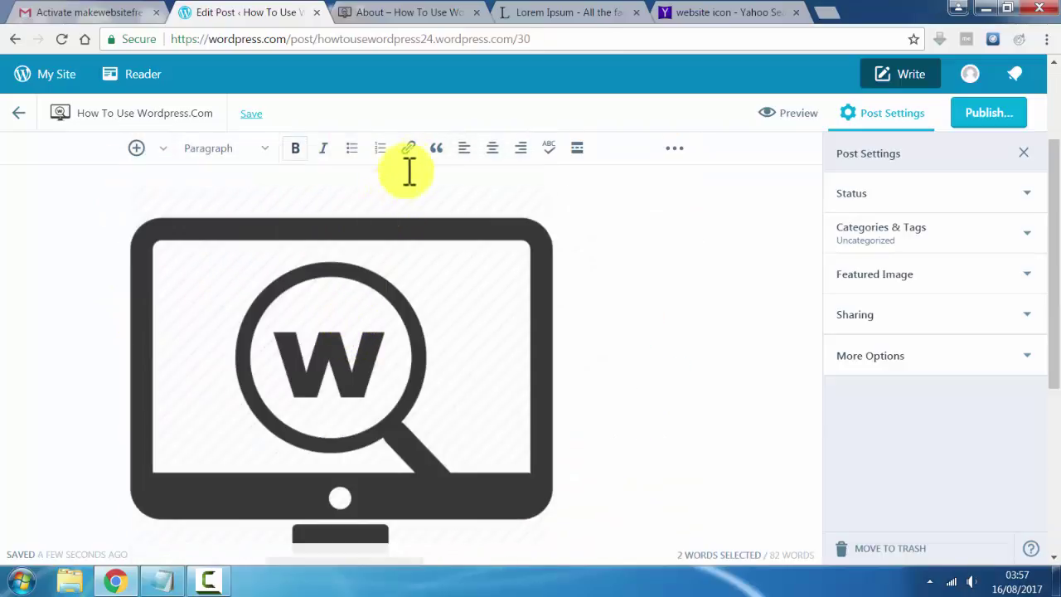
{"action": "scroll", "coordinate": [387, 295], "scroll_direction": "down", "scroll_amount": 3}
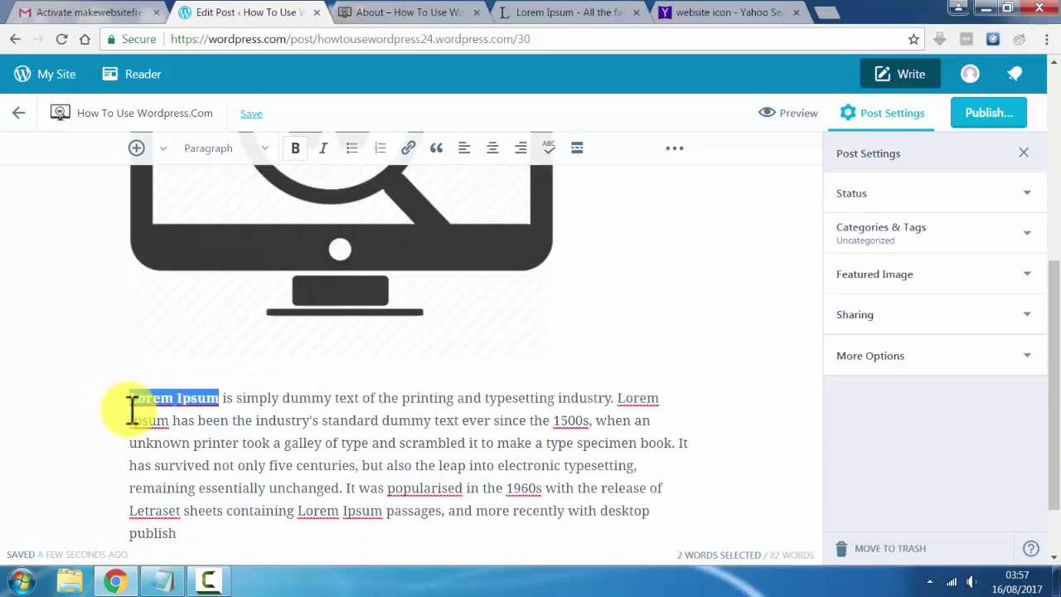
{"action": "left_click", "coordinate": [409, 154]}
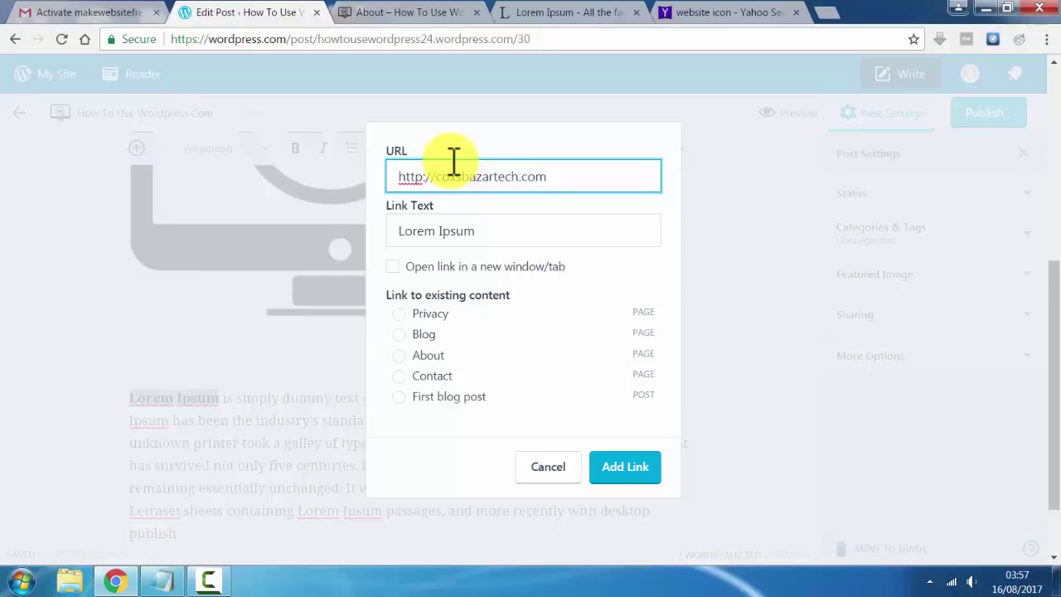
{"action": "left_click_drag", "start_coordinate": [514, 229], "coordinate": [360, 230]}
{"action": "type", "text": "Ctech"}
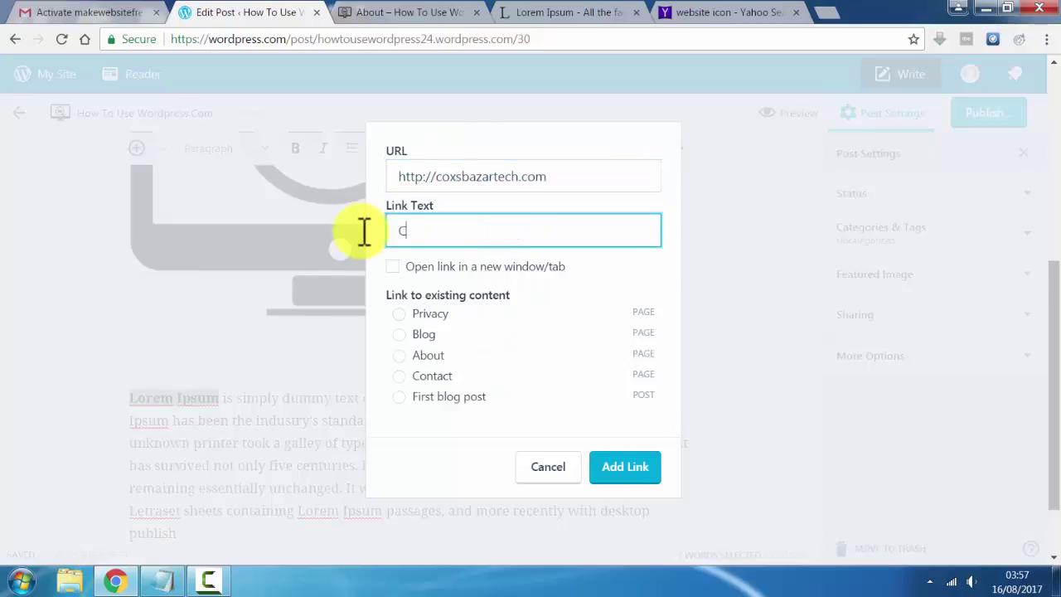
{"action": "left_click", "coordinate": [393, 266]}
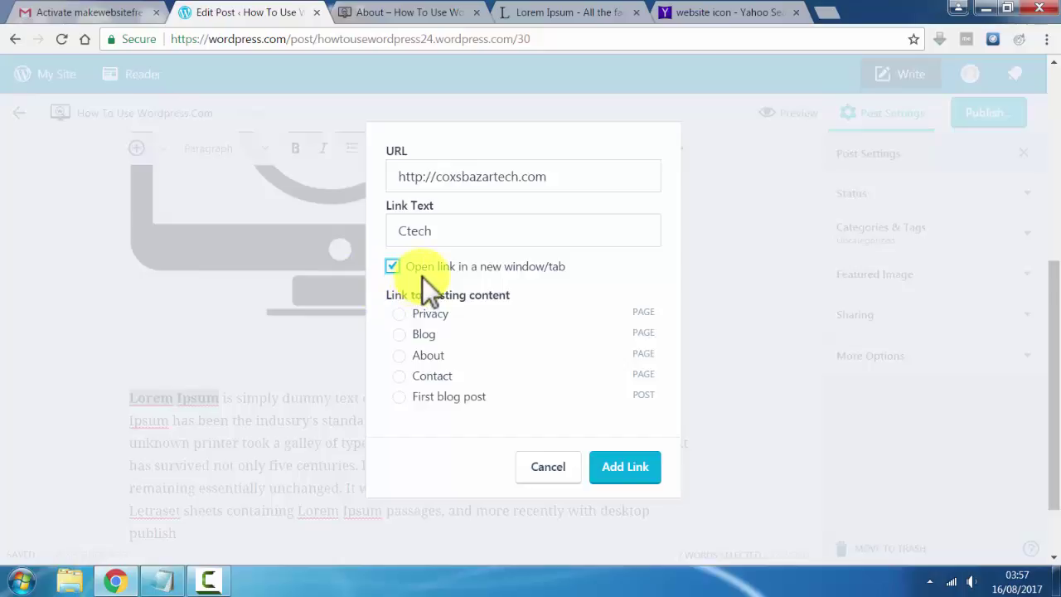
{"action": "left_click", "coordinate": [623, 468]}
{"action": "scroll", "coordinate": [678, 315], "scroll_direction": "up", "scroll_amount": 2}
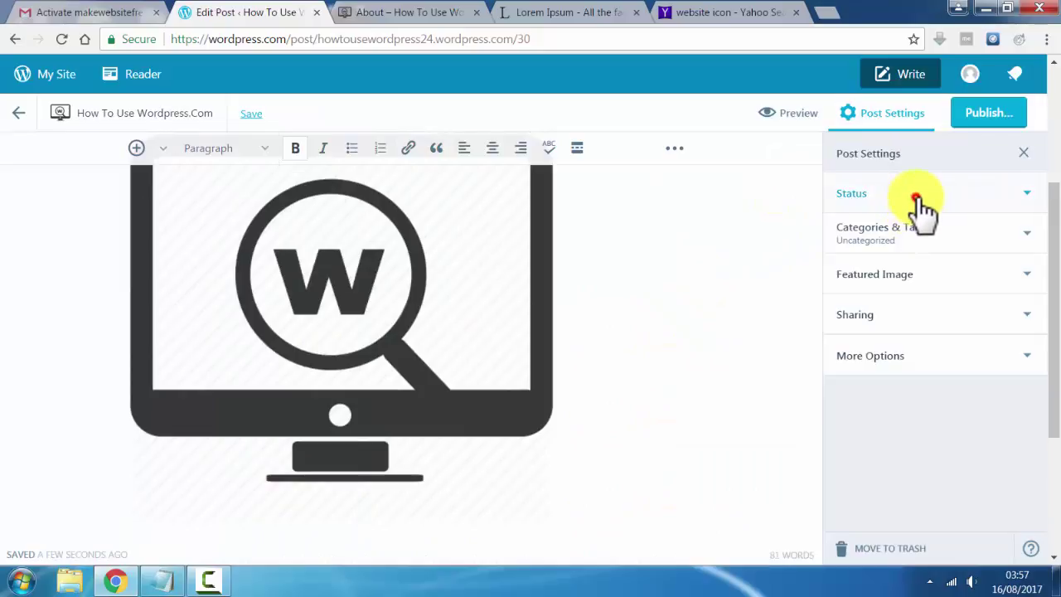
{"action": "left_click", "coordinate": [916, 206]}
{"action": "left_click", "coordinate": [920, 197]}
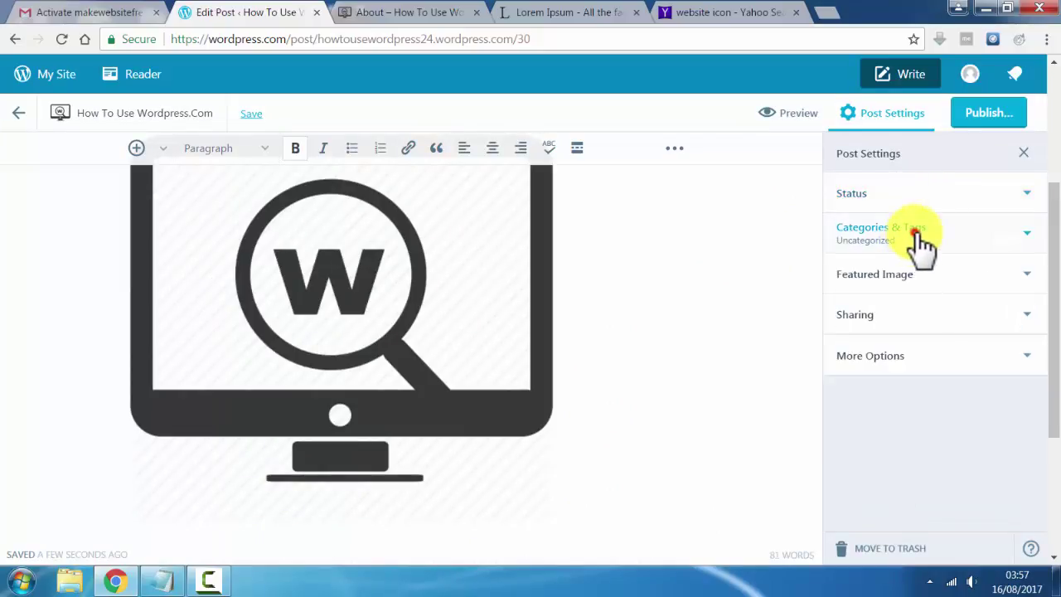
- Add a new top-level category named "Tutorial" to the post
{"action": "left_click", "coordinate": [914, 235]}
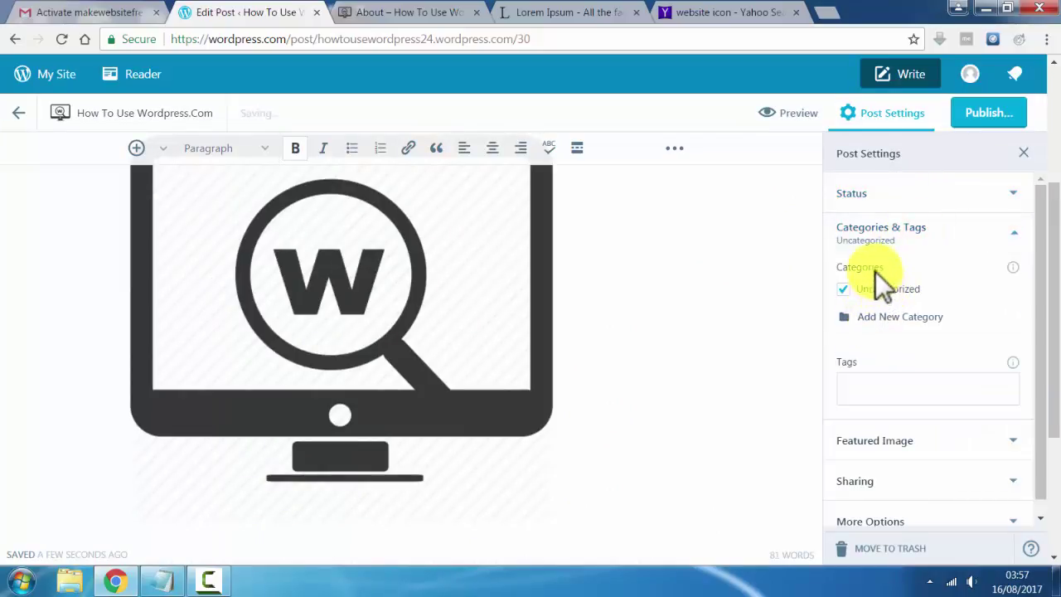
{"action": "left_click", "coordinate": [886, 325]}
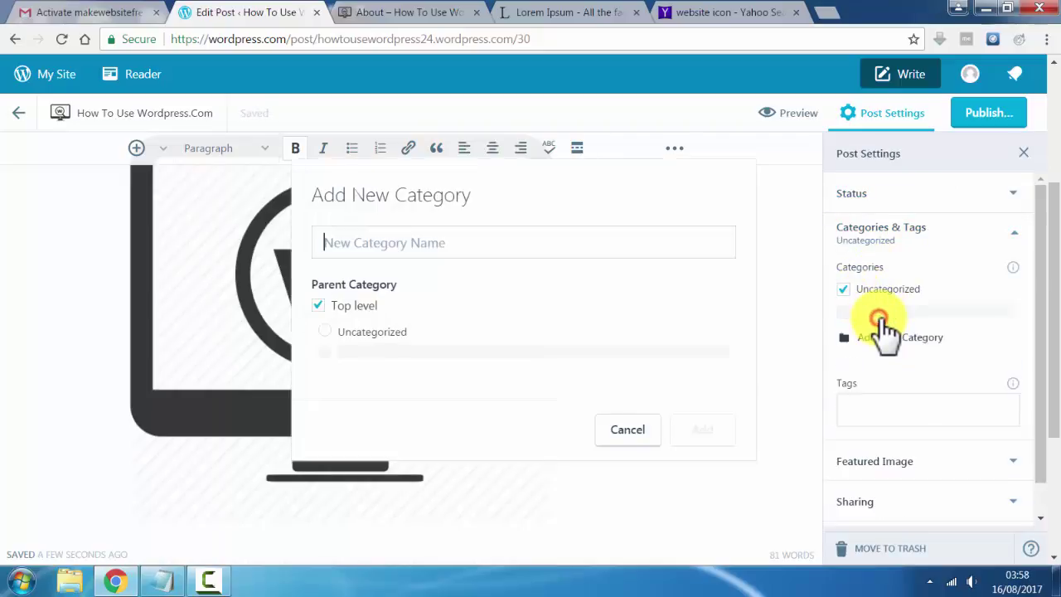
{"action": "left_click", "coordinate": [474, 258]}
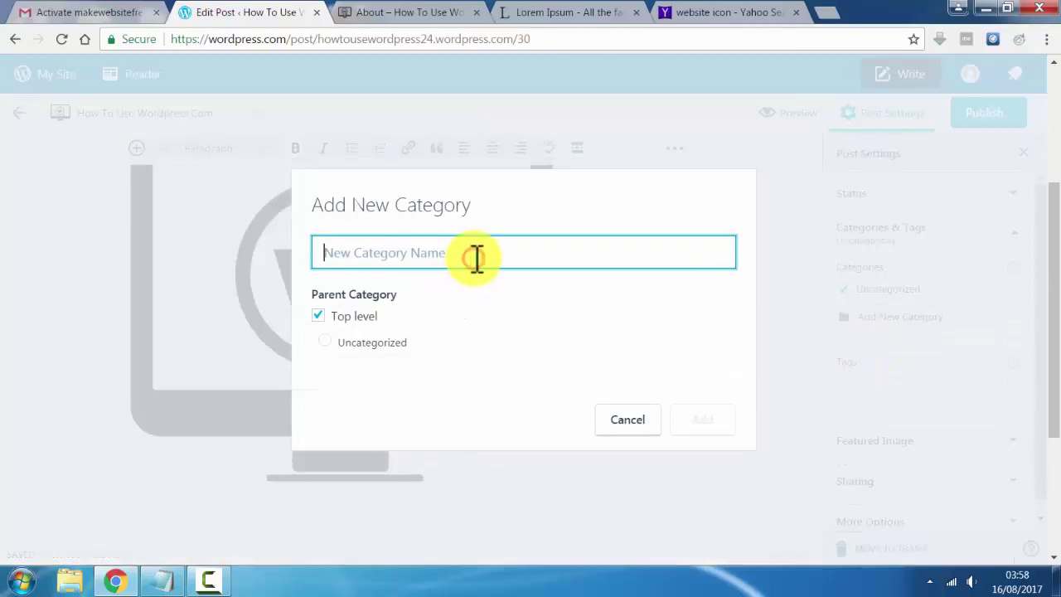
{"action": "type", "text": "wo"}
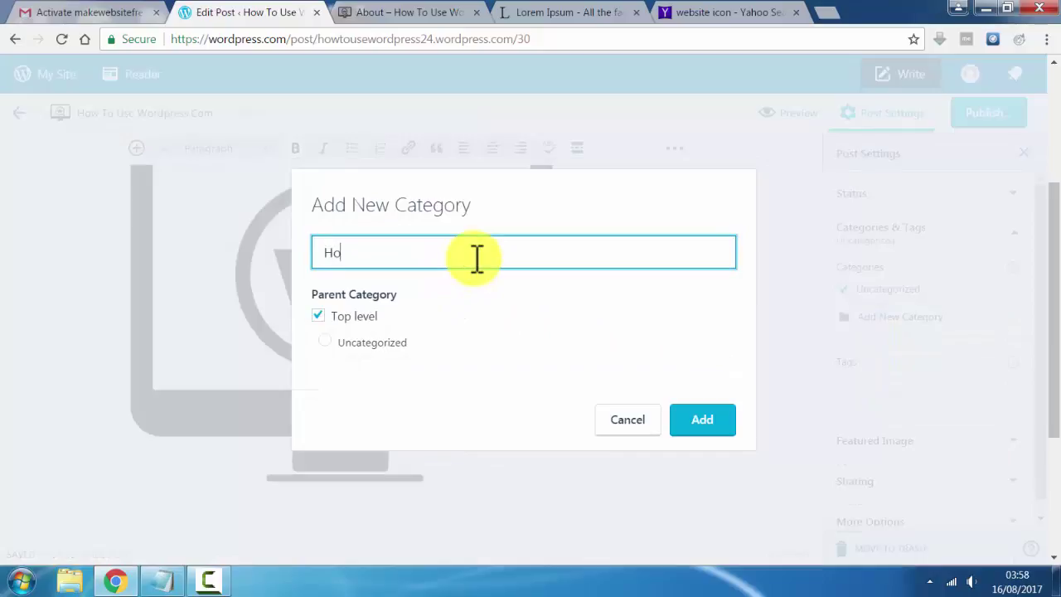
{"action": "key", "text": "BackSpace"}
{"action": "key", "text": "BackSpace"}
{"action": "type", "text": "wordp"}
{"action": "key", "text": "BackSpace"}
{"action": "key", "text": "BackSpace"}
{"action": "key", "text": "BackSpace"}
{"action": "key", "text": "BackSpace"}
{"action": "key", "text": "BackSpace"}
{"action": "key", "text": "BackSpace"}
{"action": "key", "text": "BackSpace"}
{"action": "key", "text": "BackSpace"}
{"action": "type", "text": "Tutorial"}
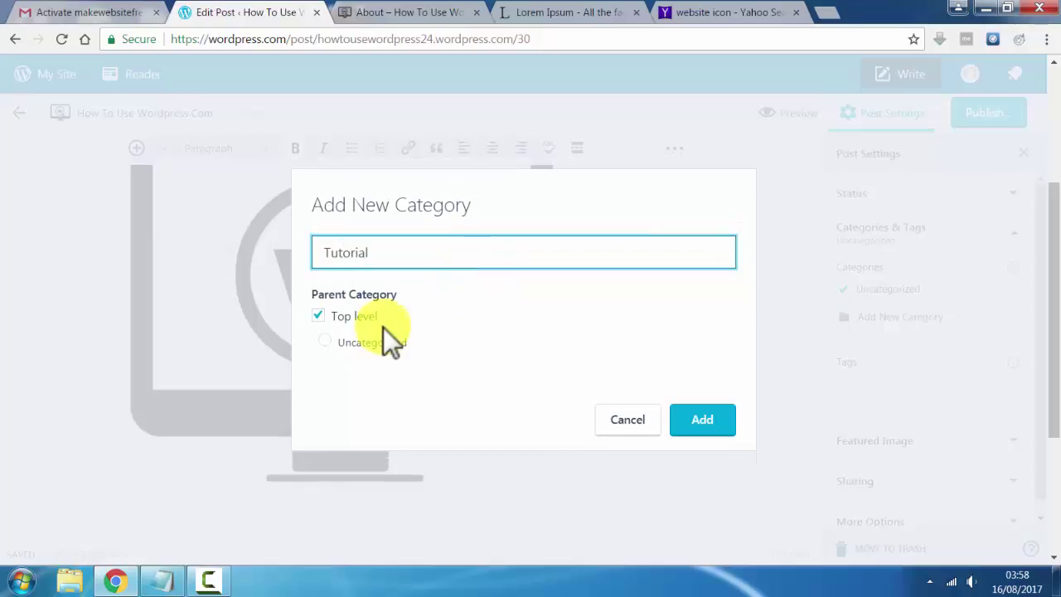
{"action": "left_click", "coordinate": [695, 423]}
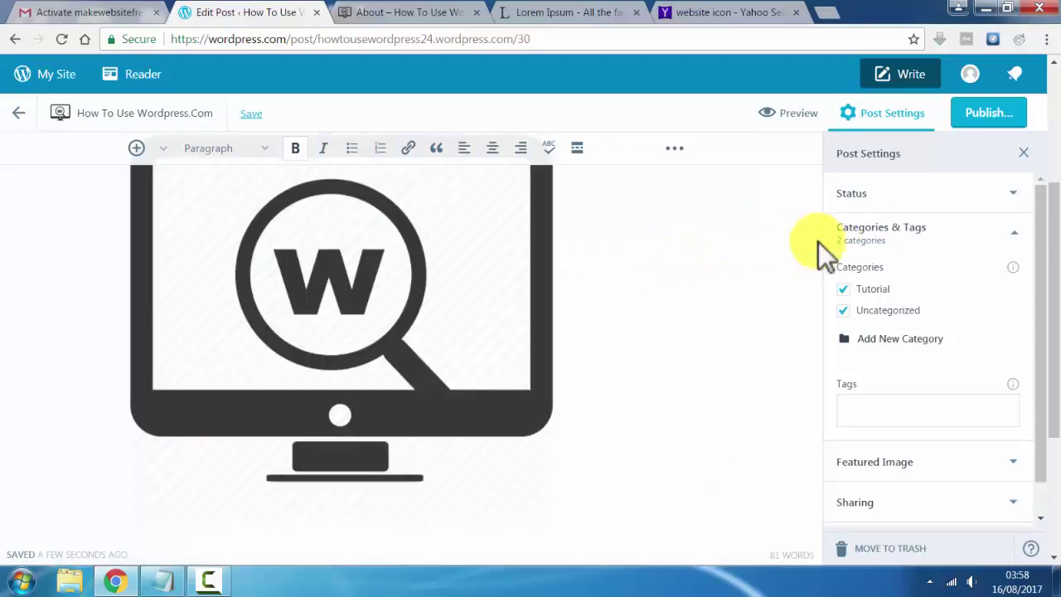
- Add another top-level category named "wordpress tips" to the post
{"action": "left_click", "coordinate": [867, 407]}
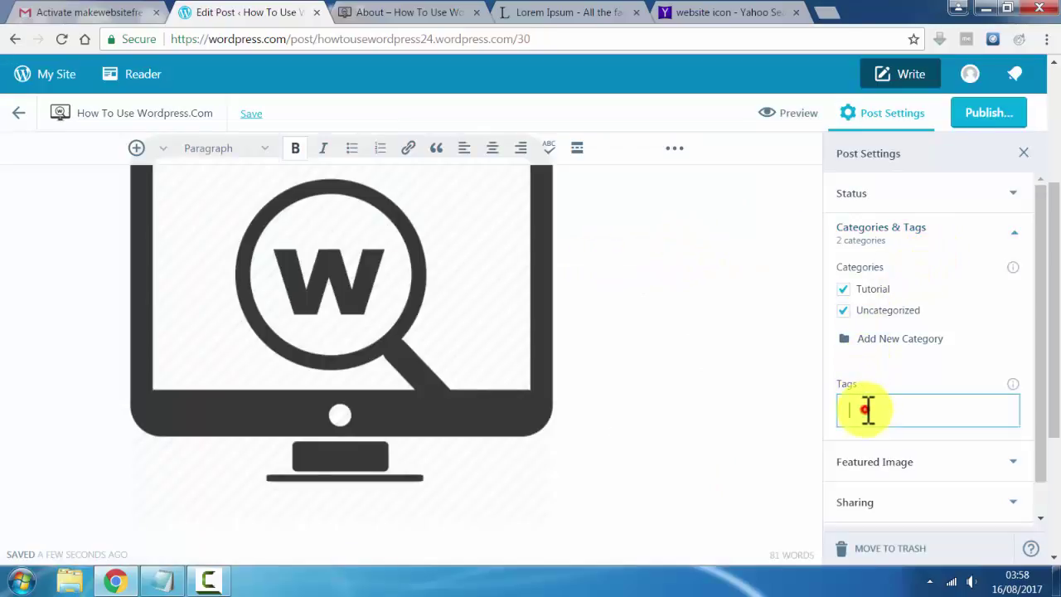
{"action": "left_click", "coordinate": [892, 340]}
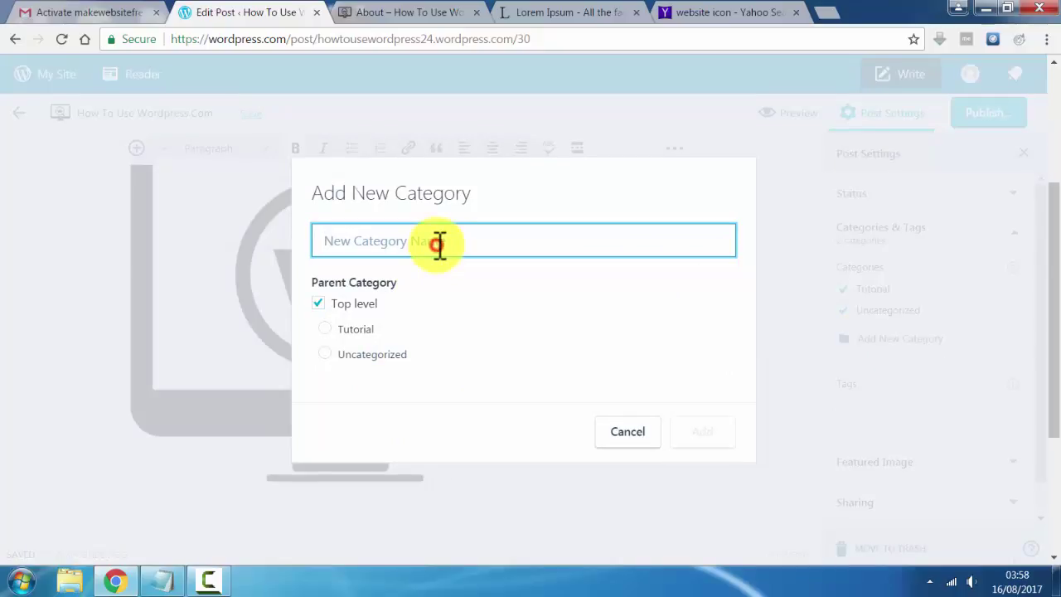
{"action": "type", "text": "wordpress tips"}
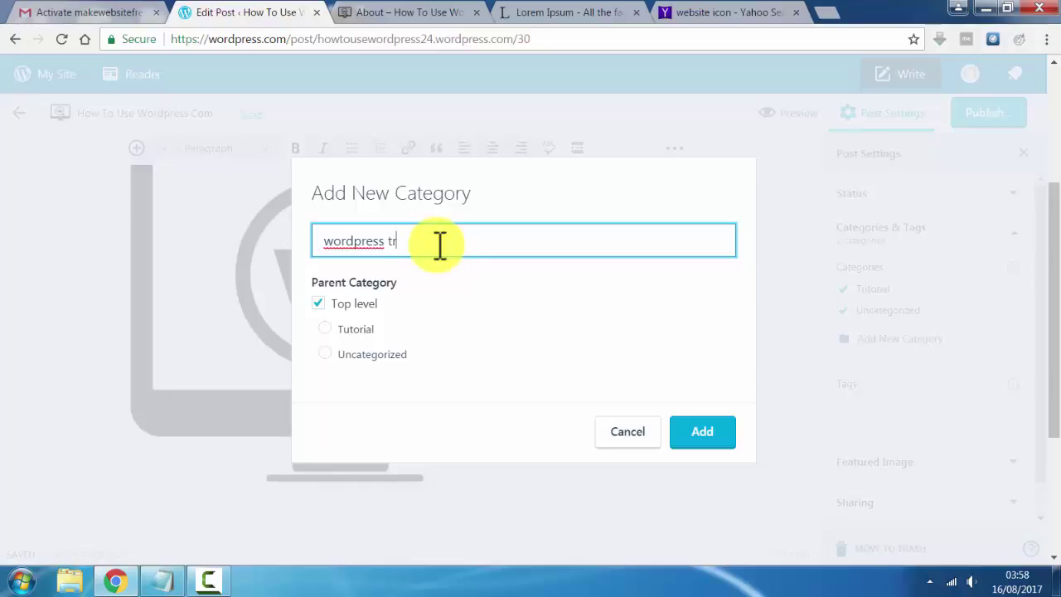
{"action": "left_click", "coordinate": [687, 434]}
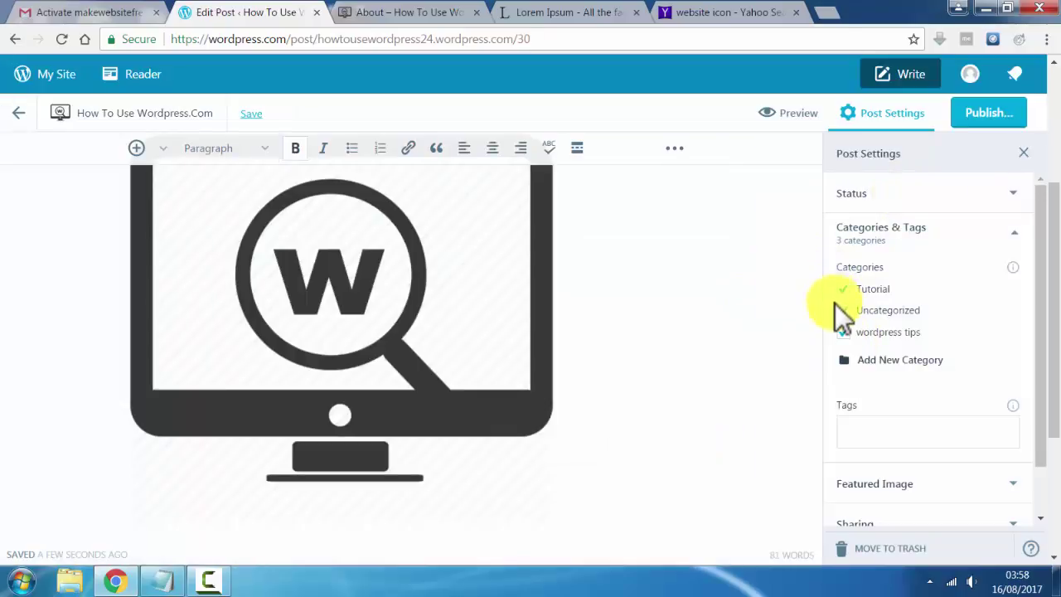
- Tag the post with "How to use wordpress", "tutorial" and "tips and tricks of wp"
{"action": "scroll", "coordinate": [937, 265], "scroll_direction": "down", "scroll_amount": 1}
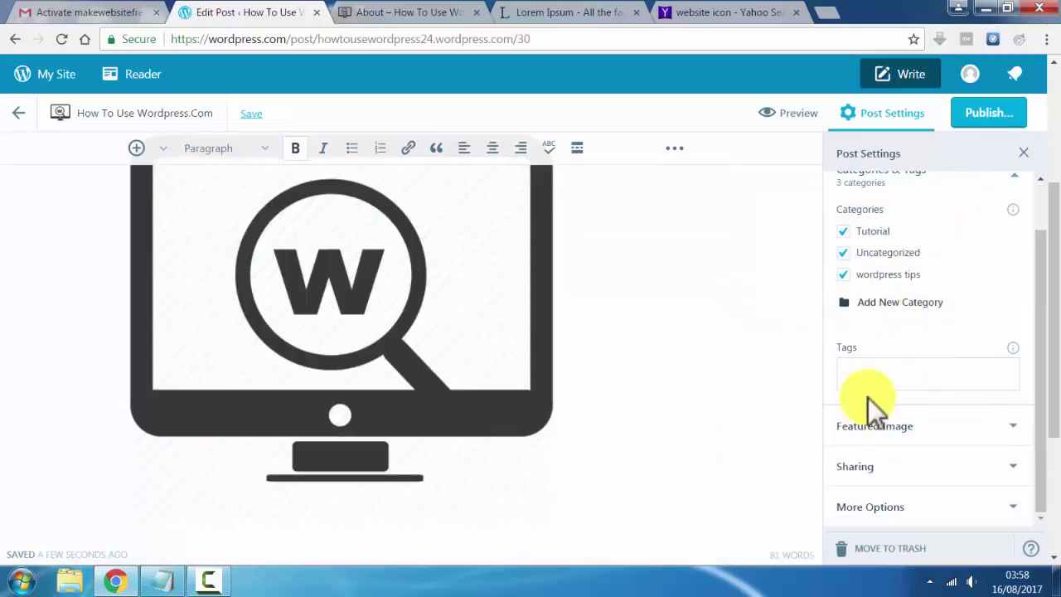
{"action": "left_click", "coordinate": [867, 375]}
{"action": "scroll", "coordinate": [888, 230], "scroll_direction": "up", "scroll_amount": 1}
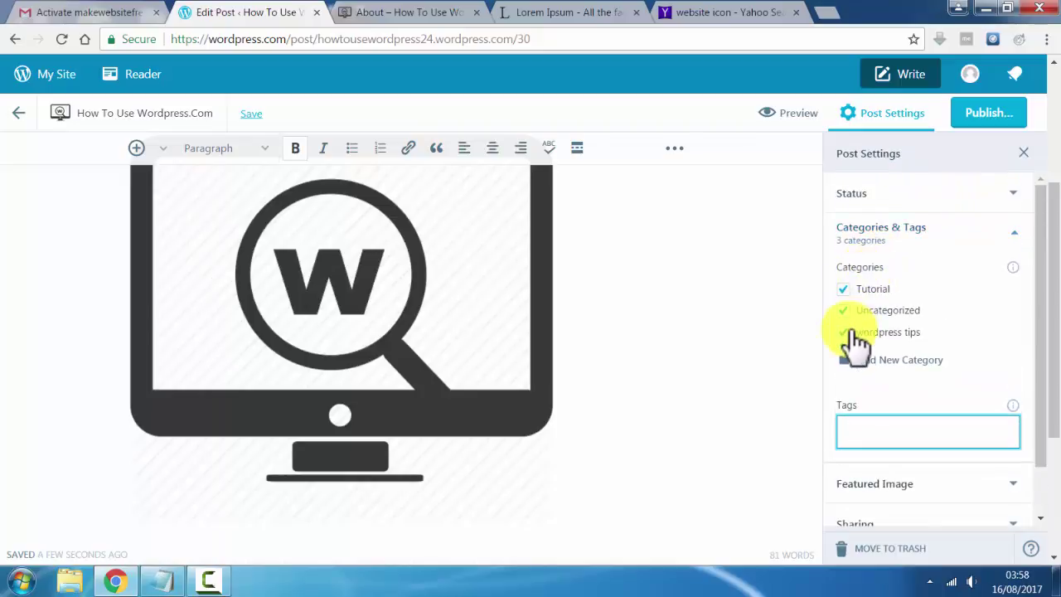
{"action": "left_click", "coordinate": [881, 431]}
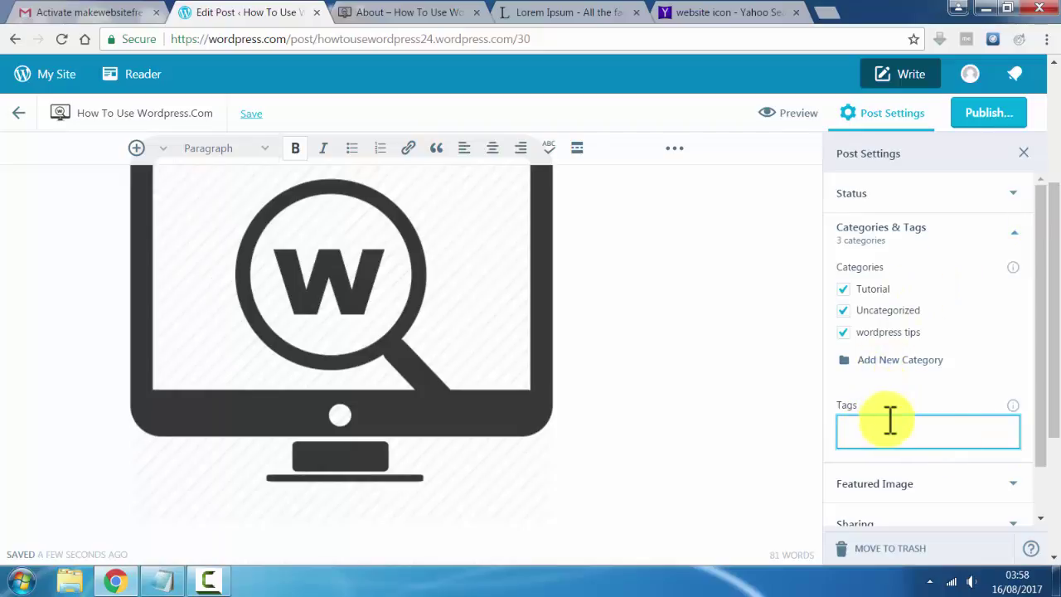
{"action": "scroll", "coordinate": [481, 346], "scroll_direction": "up", "scroll_amount": 3}
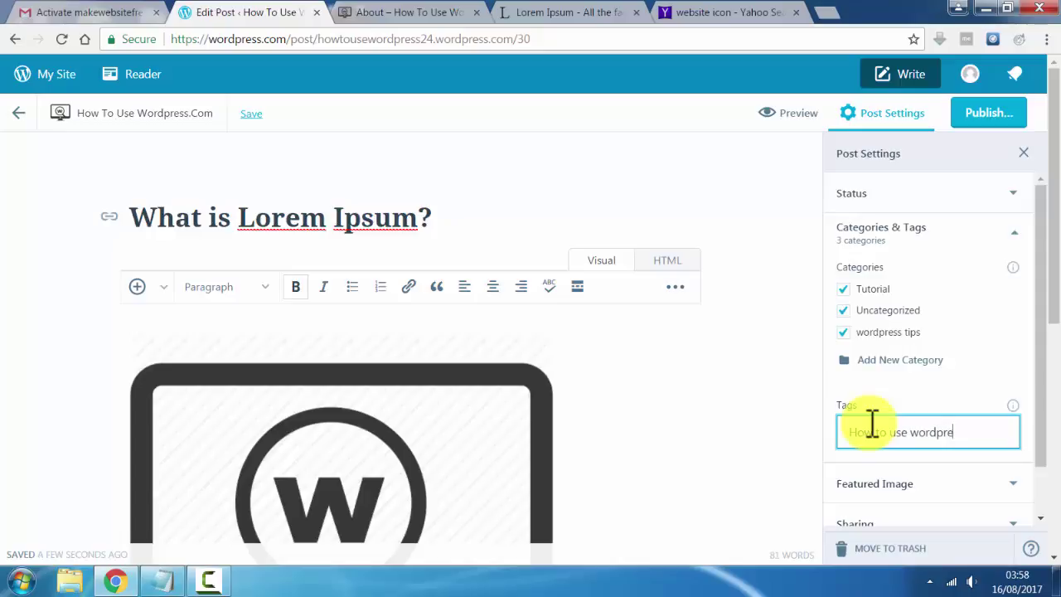
{"action": "key", "text": "Return"}
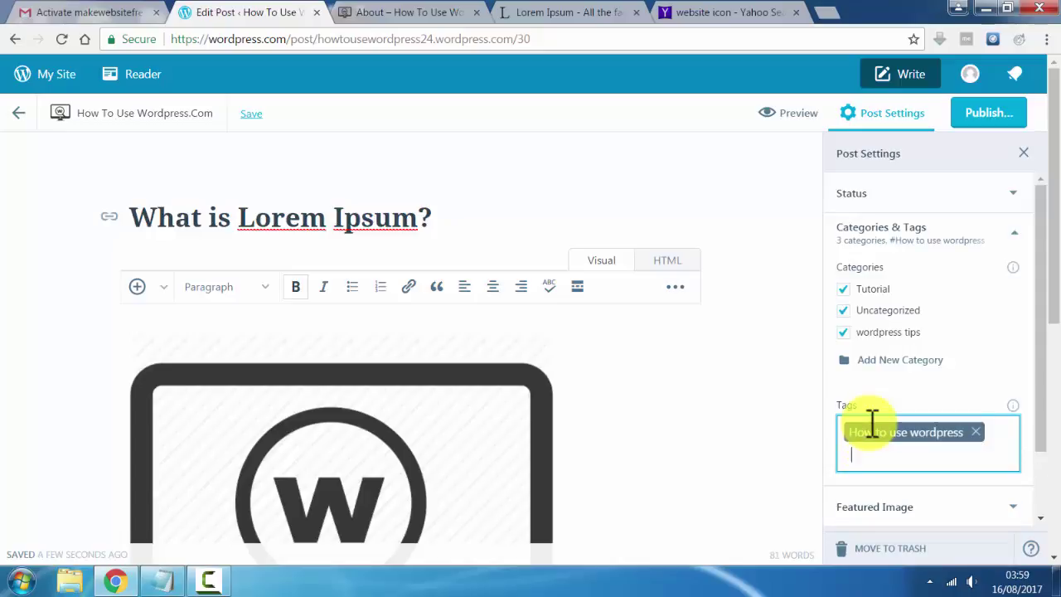
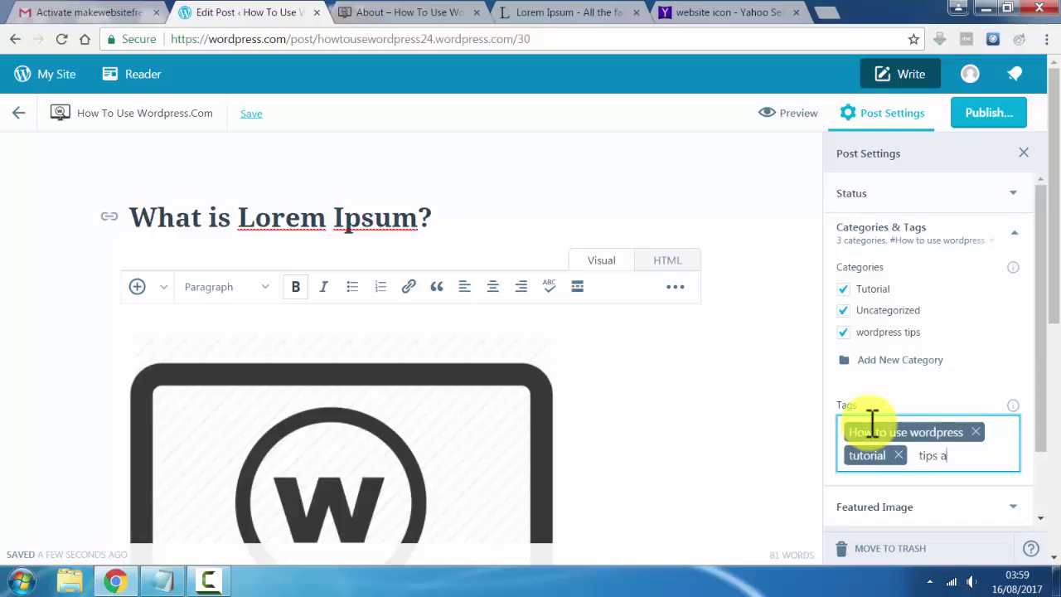
{"action": "type", "text": "icks of wp"}
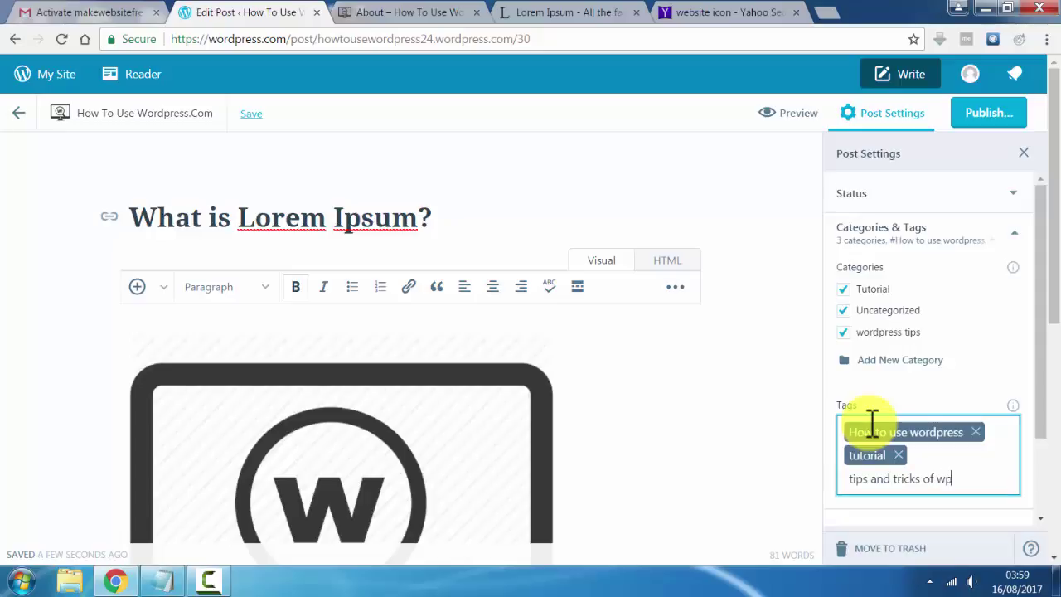
{"action": "key", "text": "Return"}
{"action": "scroll", "coordinate": [909, 363], "scroll_direction": "down", "scroll_amount": 5}
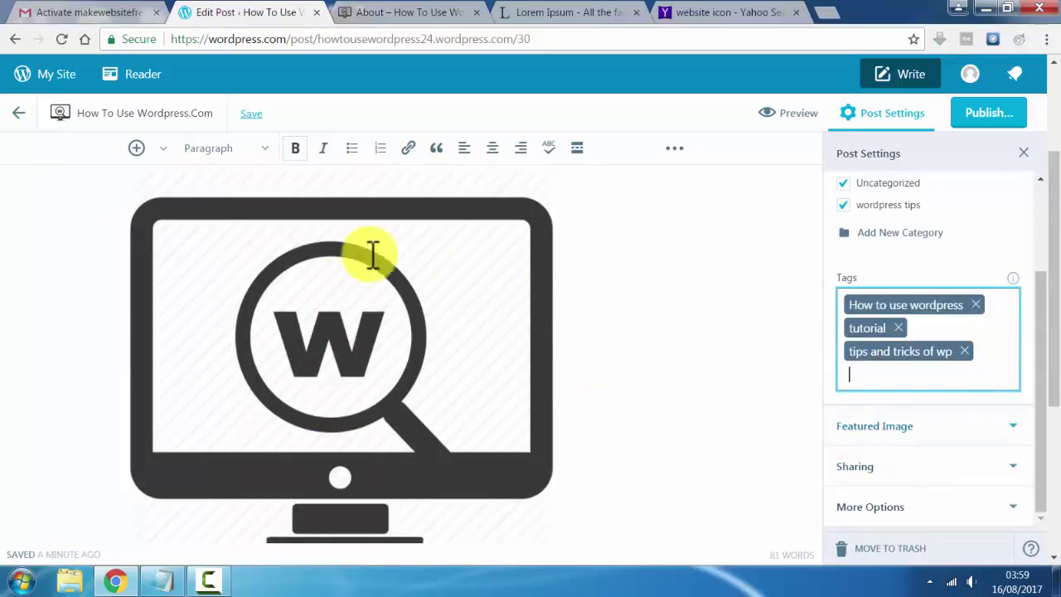
- Open culive24.com in place of the website icon image search and examine the post images on its home page
{"action": "left_click", "coordinate": [420, 15]}
{"action": "left_click", "coordinate": [534, 15]}
{"action": "left_click", "coordinate": [426, 15]}
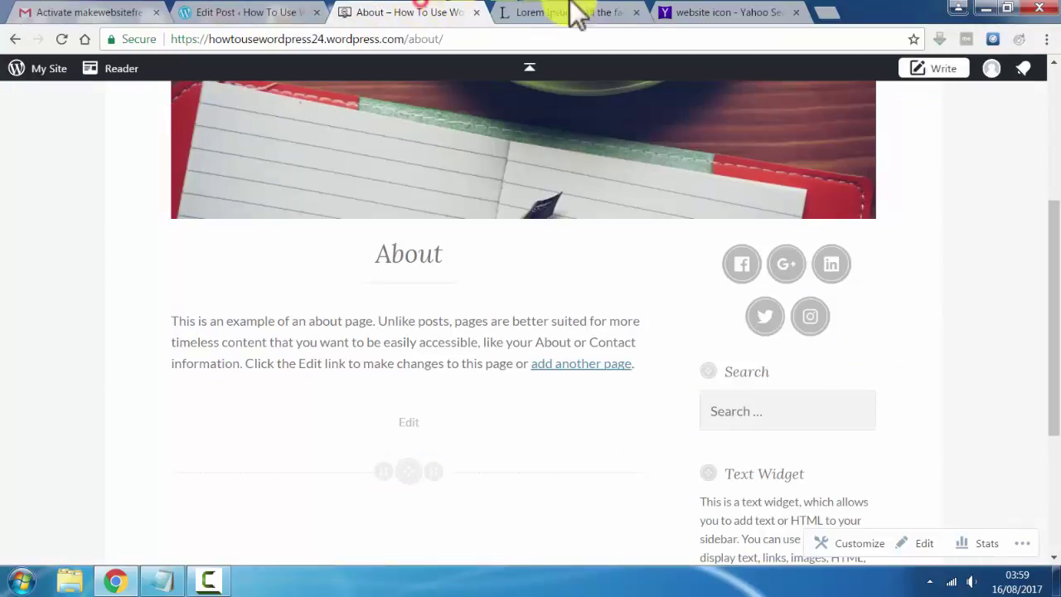
{"action": "left_click", "coordinate": [712, 12]}
{"action": "left_click", "coordinate": [632, 39]}
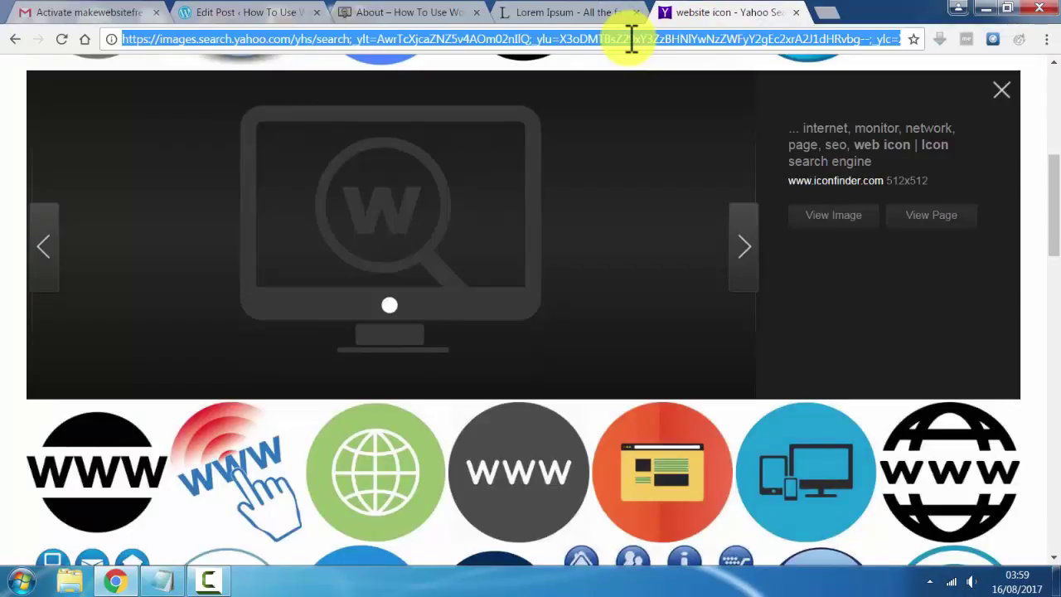
{"action": "type", "text": "culive"}
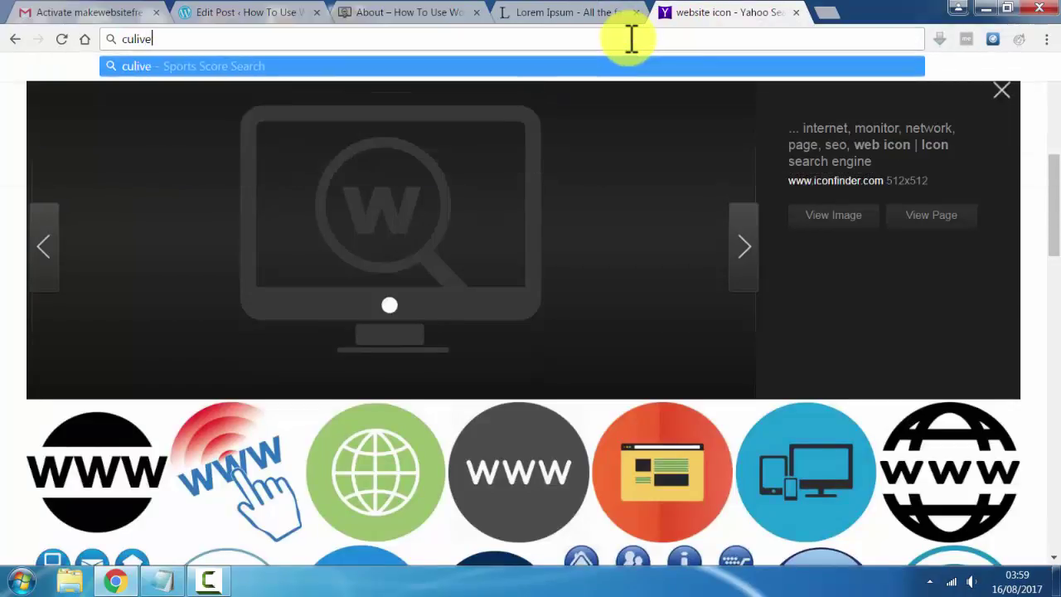
{"action": "type", "text": "24.com"}
{"action": "key", "text": "Return"}
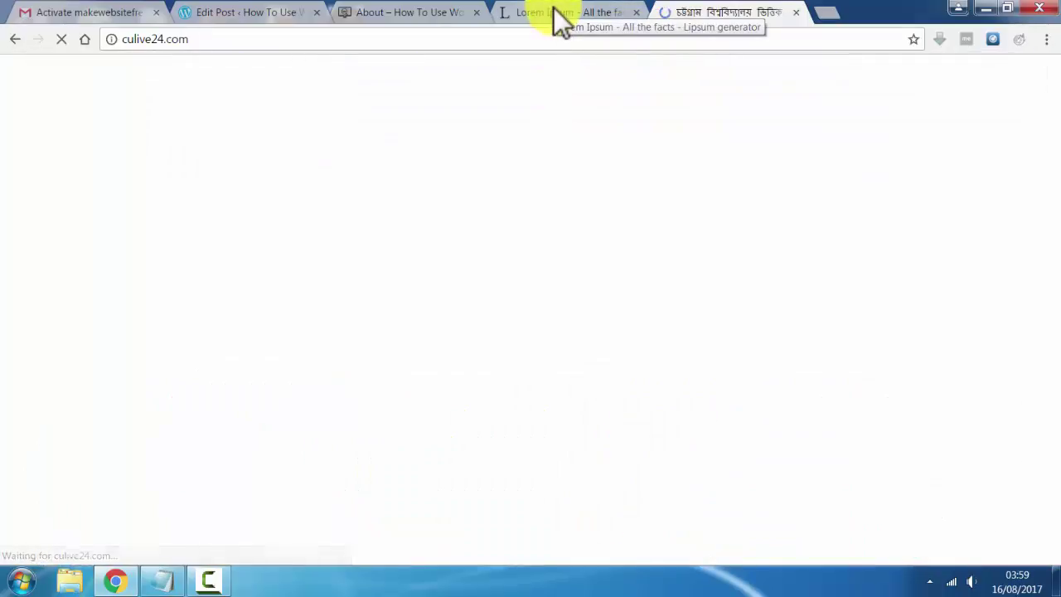
{"action": "left_click", "coordinate": [554, 9]}
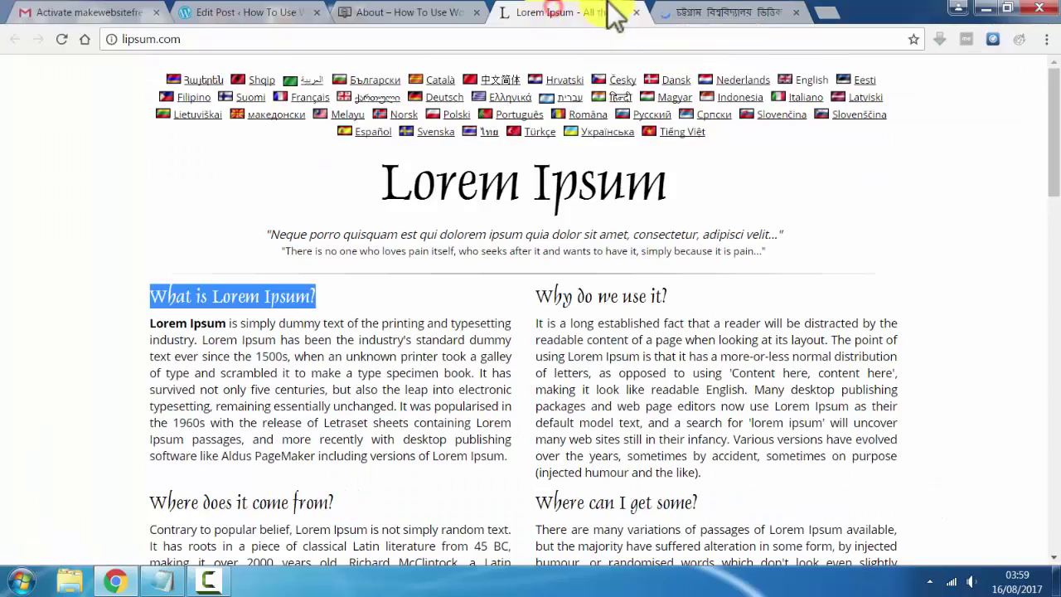
{"action": "left_click", "coordinate": [699, 12]}
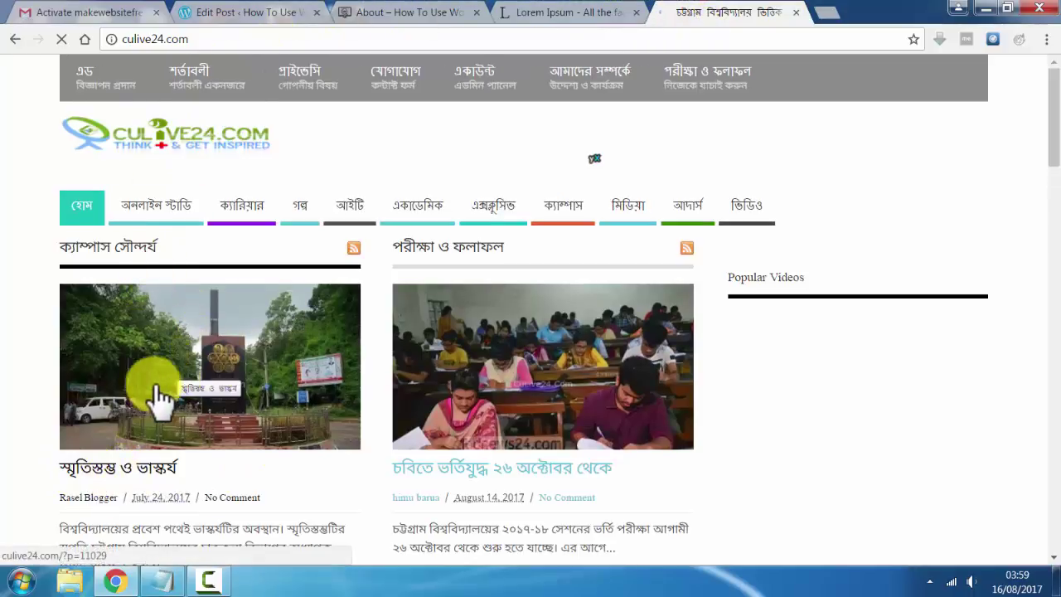
{"action": "scroll", "coordinate": [415, 323], "scroll_direction": "down", "scroll_amount": 2}
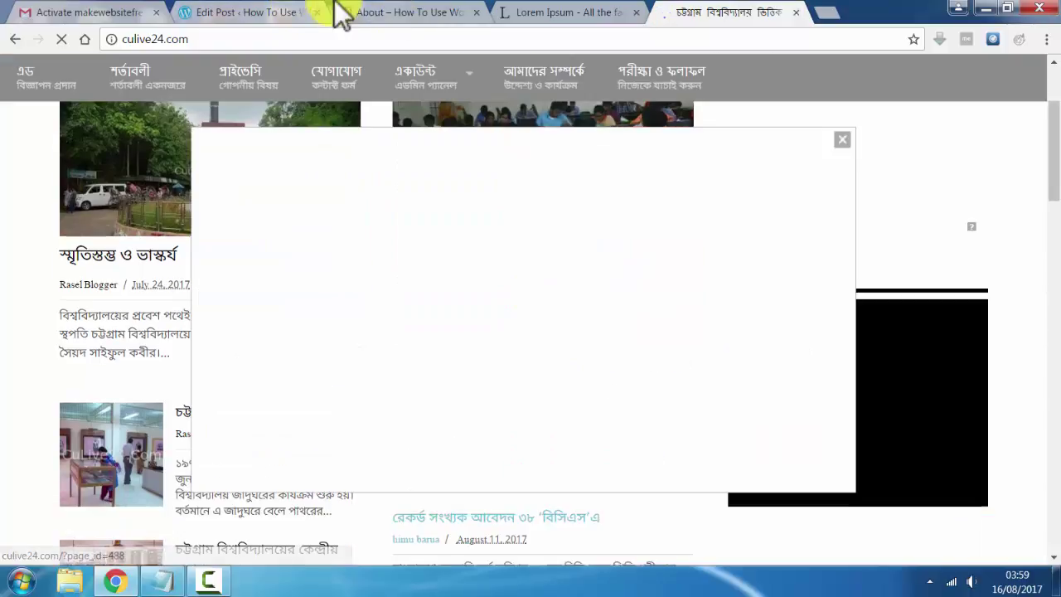
- Return to the post editor, upload website-design-symbol_318-50729.jpg from the Desktop and set it as the post's featured image
{"action": "left_click", "coordinate": [257, 12]}
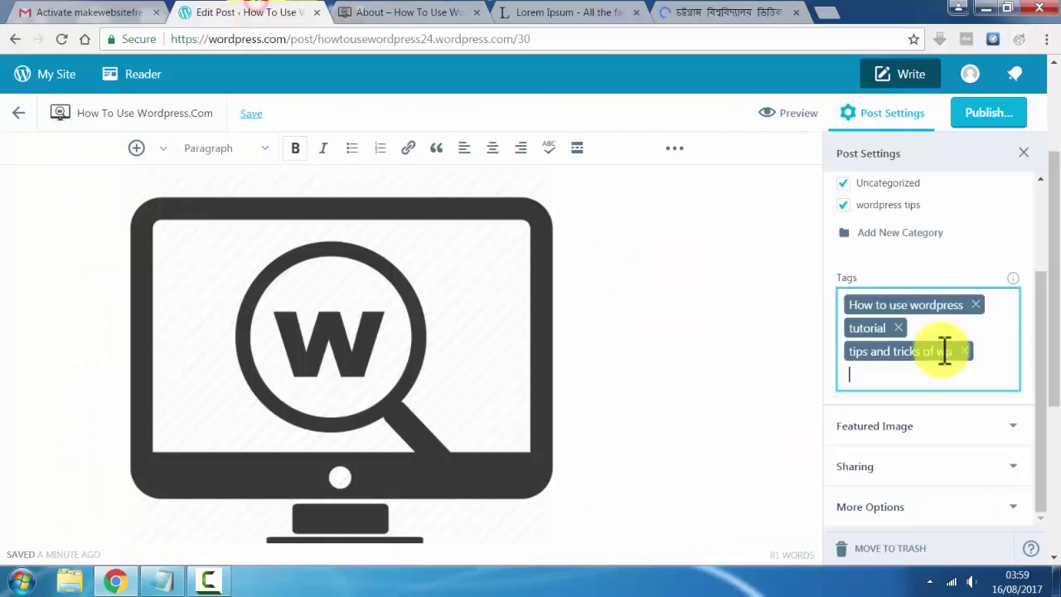
{"action": "left_click", "coordinate": [901, 432]}
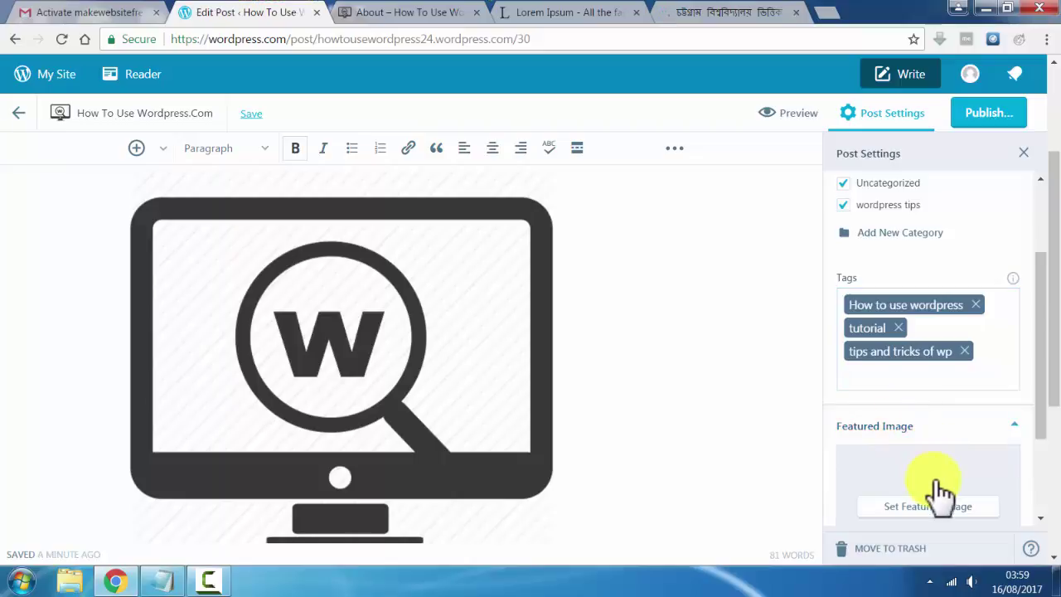
{"action": "scroll", "coordinate": [925, 464], "scroll_direction": "down", "scroll_amount": 1}
{"action": "left_click", "coordinate": [912, 425]}
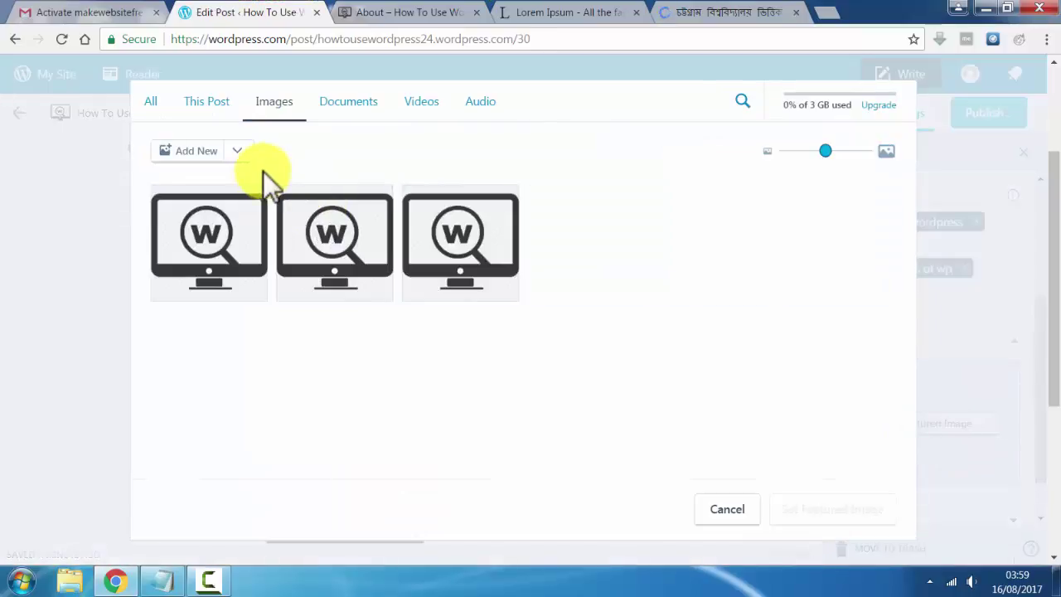
{"action": "left_click", "coordinate": [185, 150]}
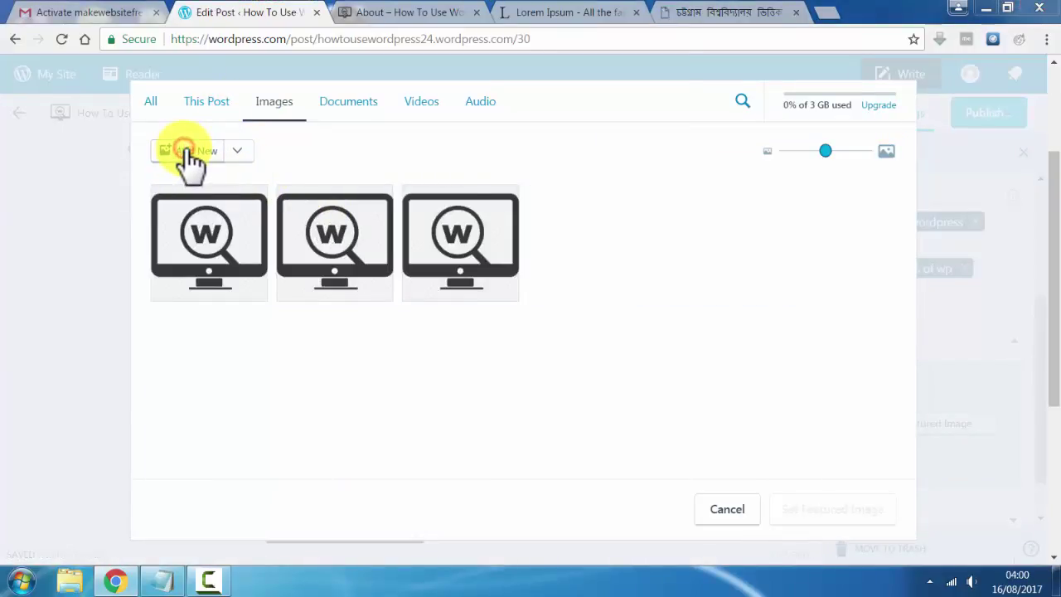
{"action": "left_click_drag", "start_coordinate": [655, 130], "coordinate": [653, 262]}
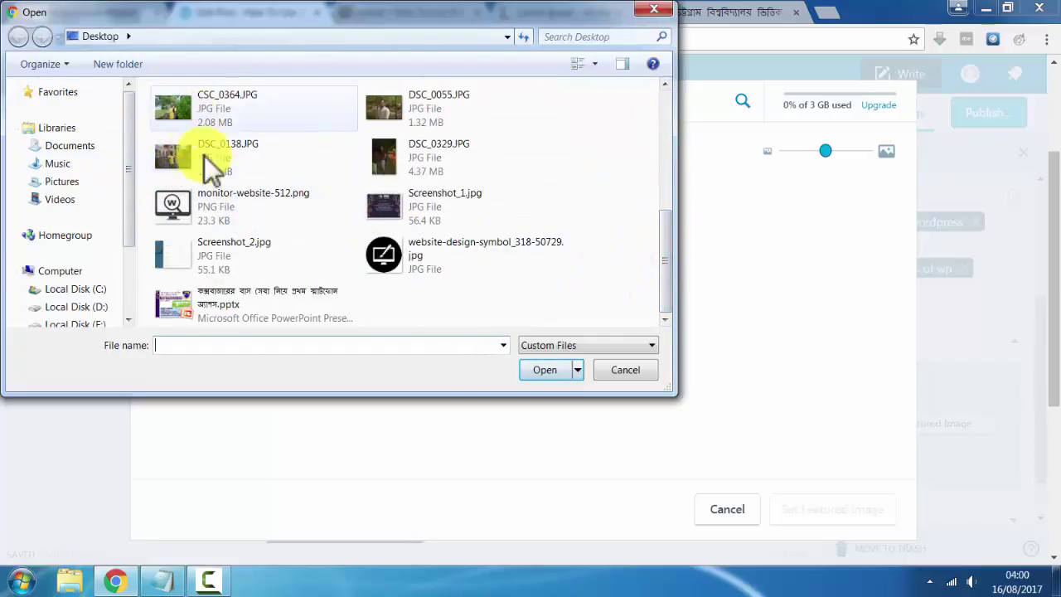
{"action": "left_click", "coordinate": [401, 260]}
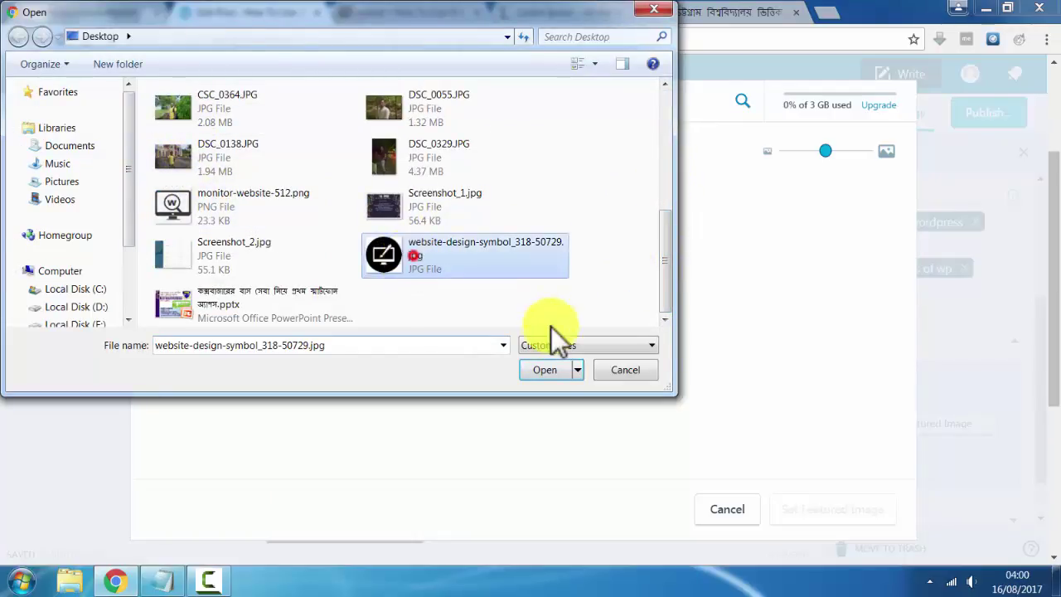
{"action": "left_click", "coordinate": [560, 373]}
{"action": "left_click", "coordinate": [808, 510]}
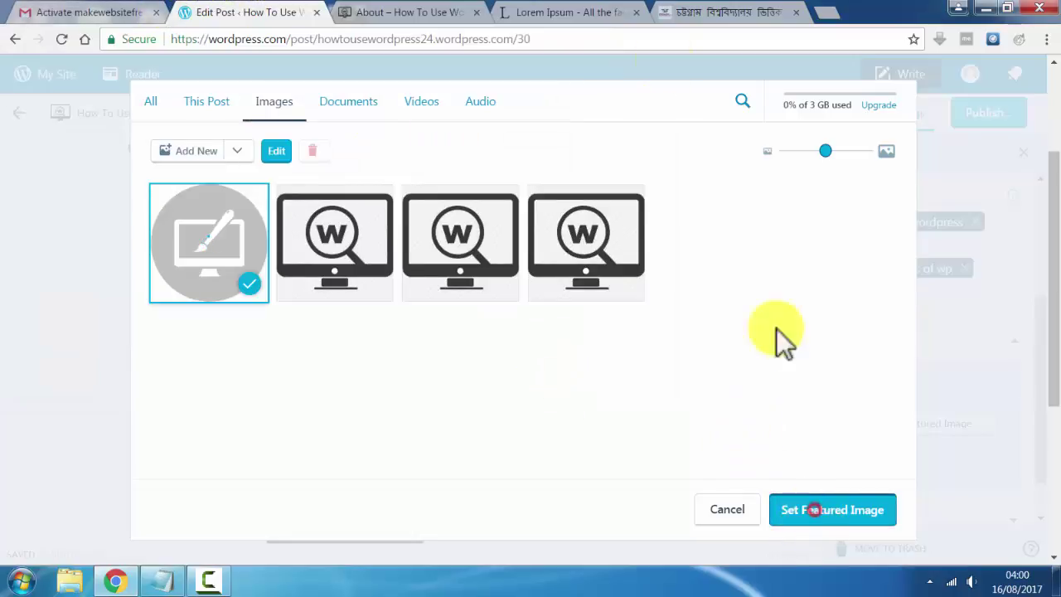
{"action": "scroll", "coordinate": [1003, 343], "scroll_direction": "down", "scroll_amount": 2}
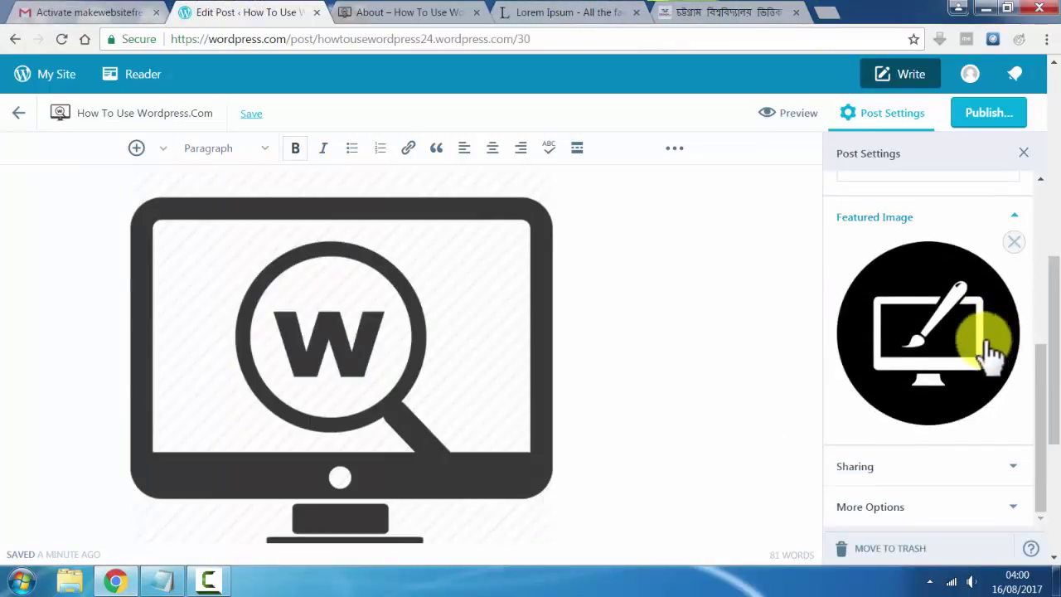
- Expand the post's sharing settings and review the sharing and like button options
{"action": "scroll", "coordinate": [1043, 403], "scroll_direction": "down", "scroll_amount": 2}
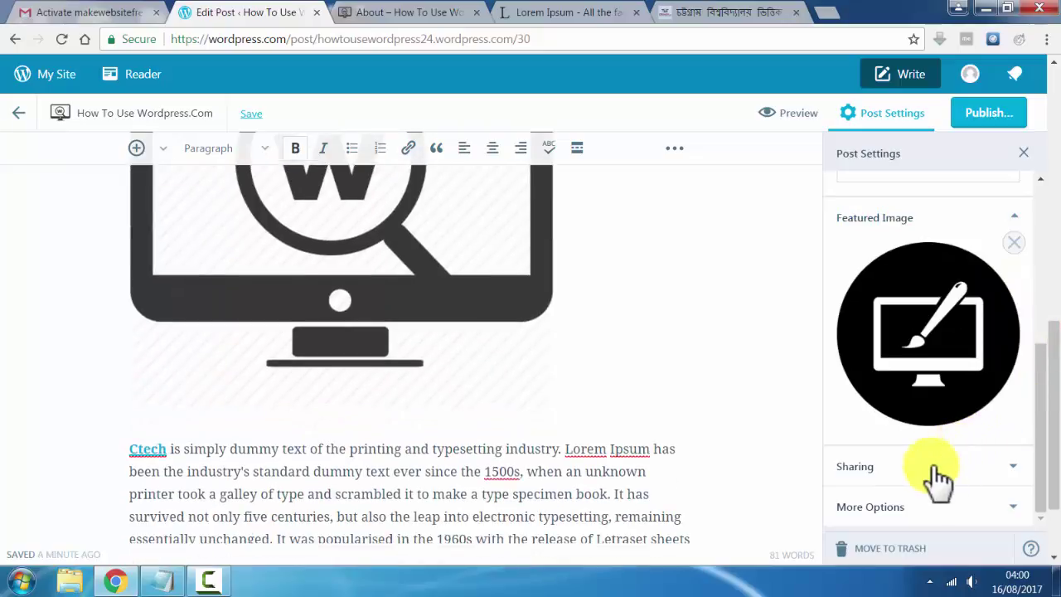
{"action": "left_click", "coordinate": [923, 474]}
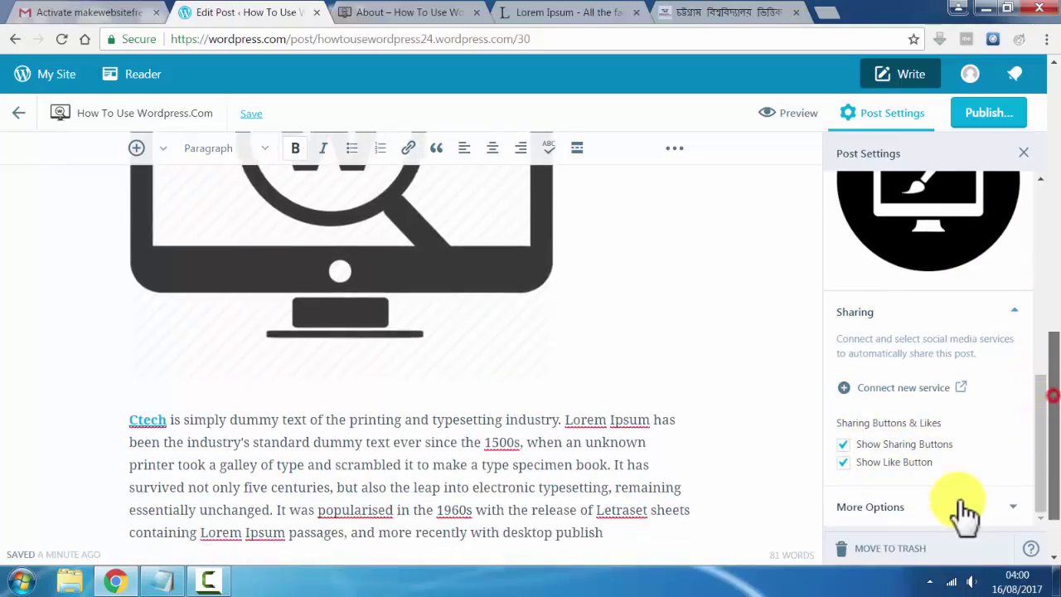
{"action": "scroll", "coordinate": [1037, 456], "scroll_direction": "down", "scroll_amount": 1}
{"action": "scroll", "coordinate": [984, 238], "scroll_direction": "up", "scroll_amount": 2}
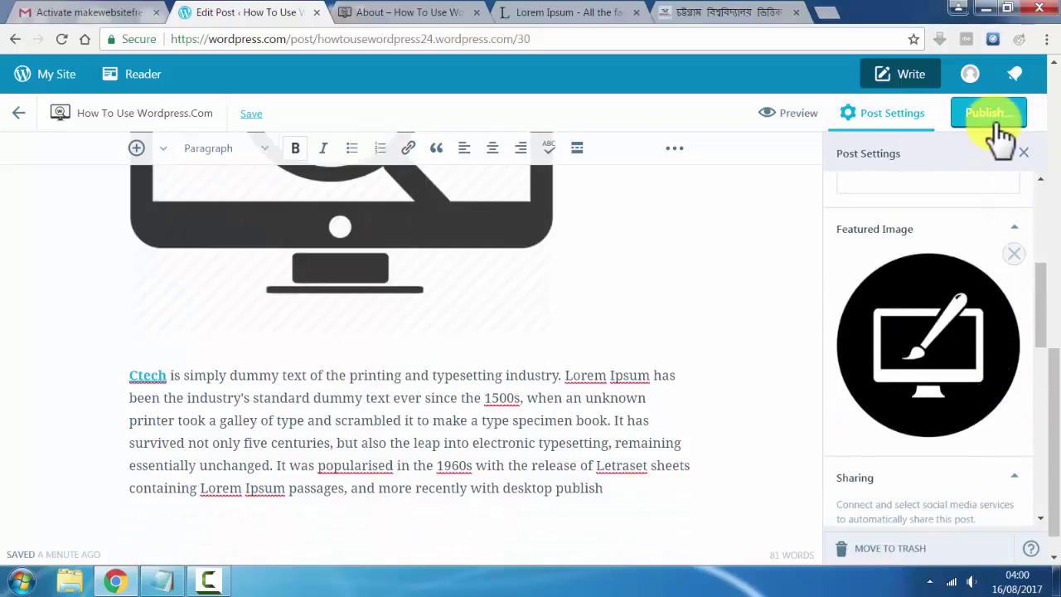
- Publish the post immediately with public visibility
{"action": "left_click", "coordinate": [988, 114]}
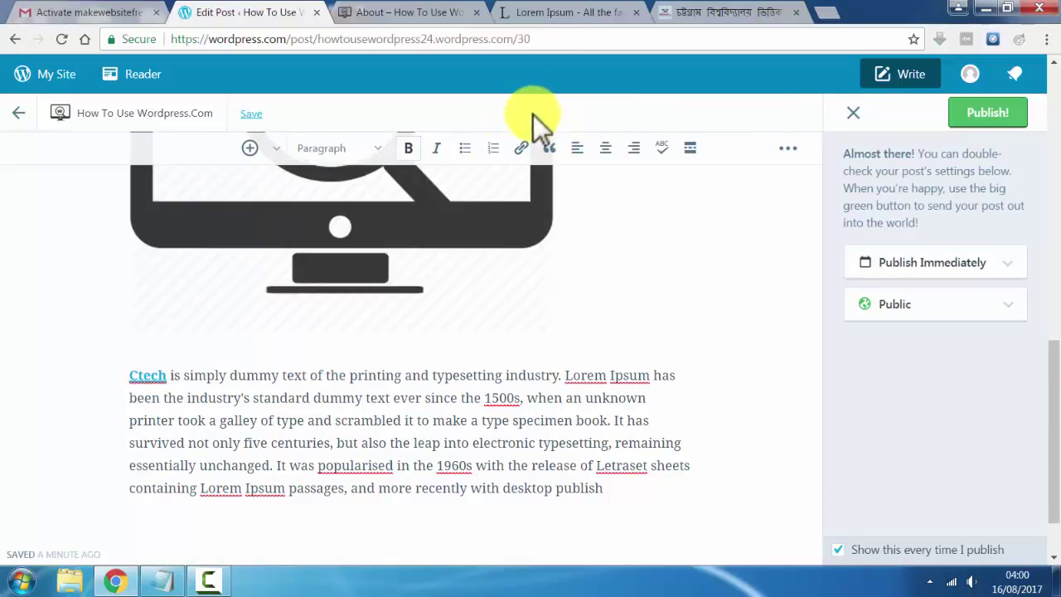
{"action": "left_click", "coordinate": [990, 116]}
{"action": "scroll", "coordinate": [713, 257], "scroll_direction": "up", "scroll_amount": 8}
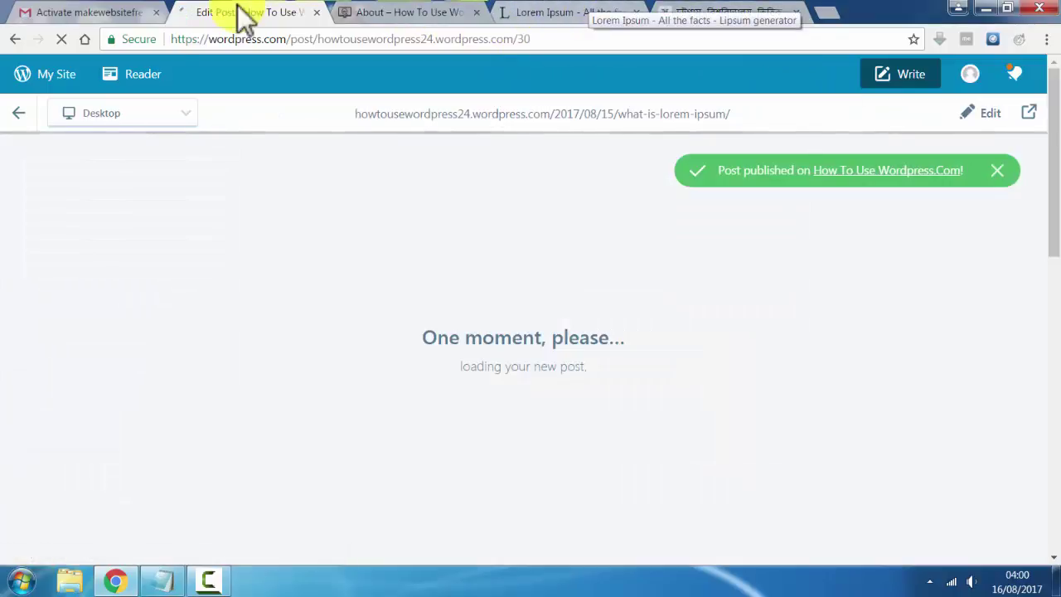
- Reload the live site's About page and look through its content and sidebar for the new post
{"action": "left_click", "coordinate": [407, 13]}
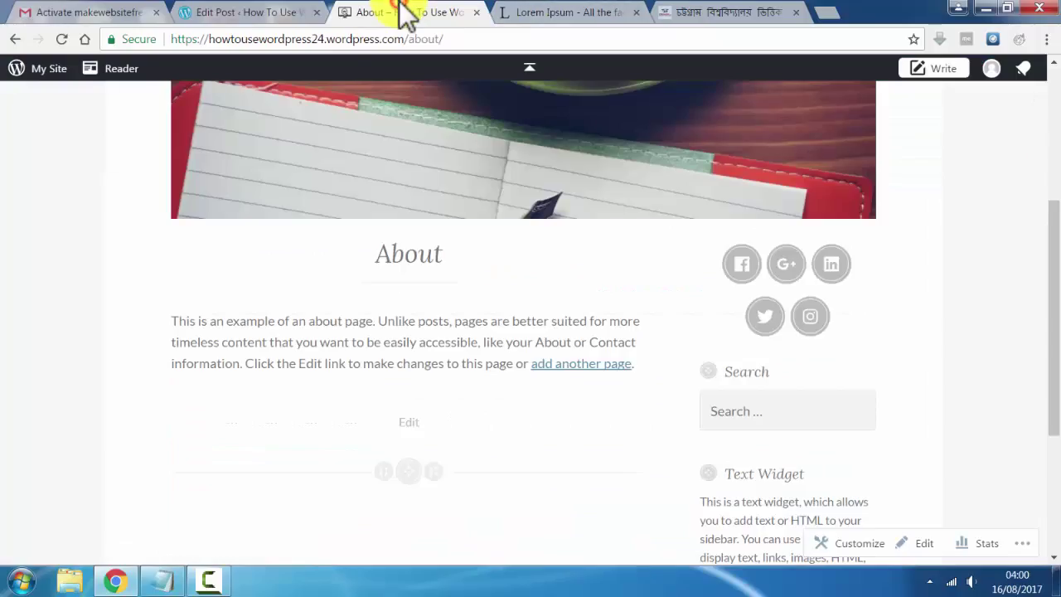
{"action": "left_click", "coordinate": [63, 39]}
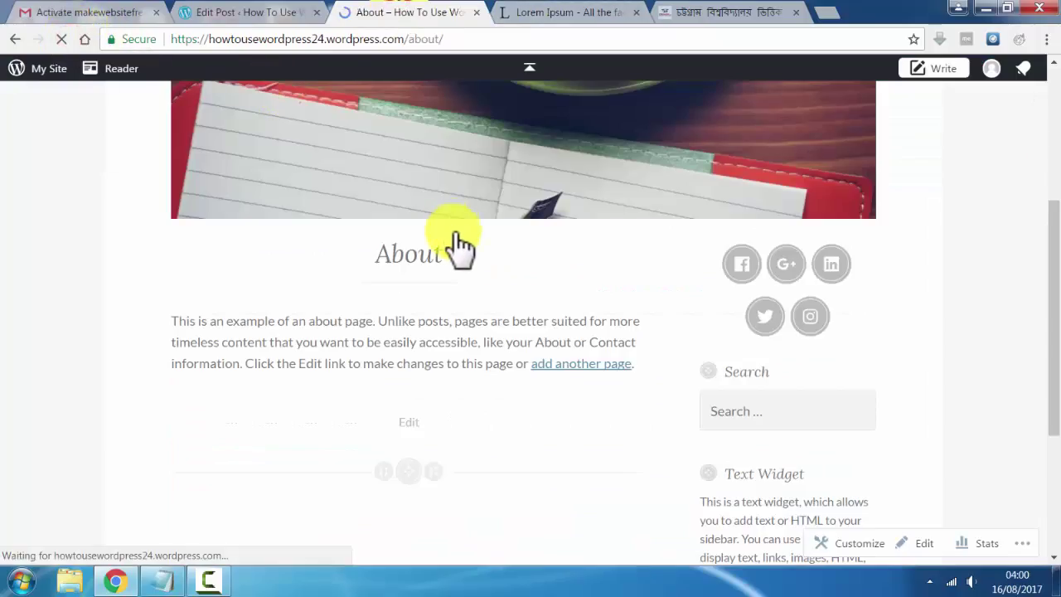
{"action": "scroll", "coordinate": [464, 299], "scroll_direction": "down", "scroll_amount": 3}
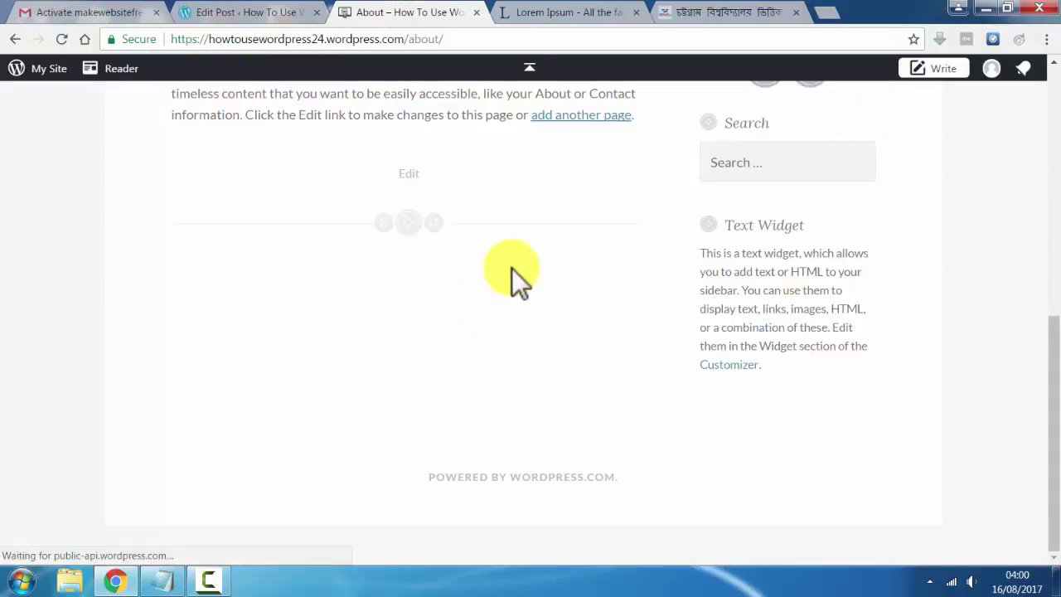
{"action": "scroll", "coordinate": [511, 267], "scroll_direction": "up", "scroll_amount": 6}
{"action": "scroll", "coordinate": [408, 438], "scroll_direction": "down", "scroll_amount": 3}
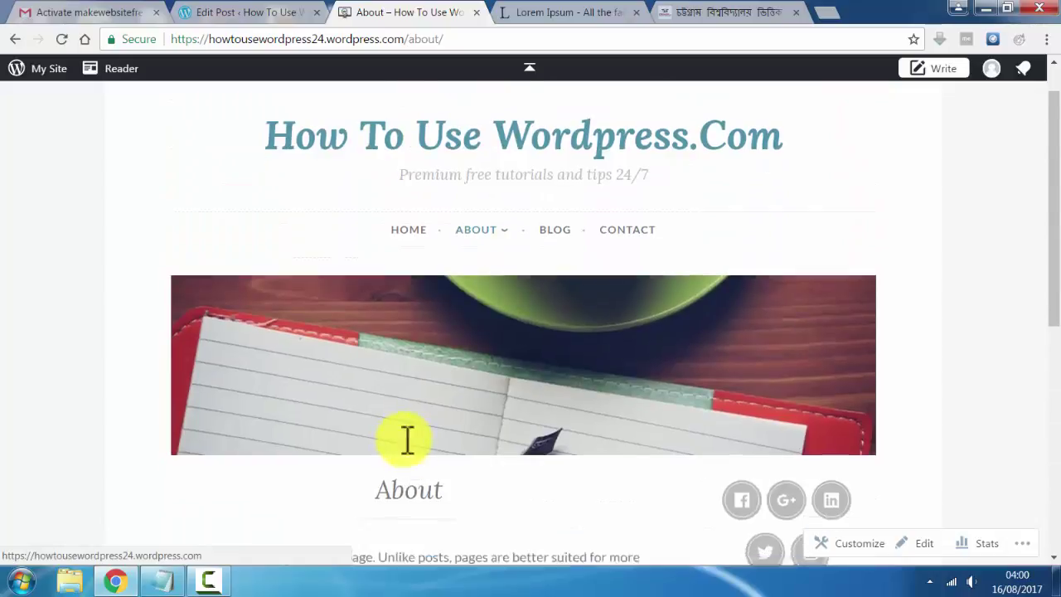
{"action": "left_click", "coordinate": [68, 40]}
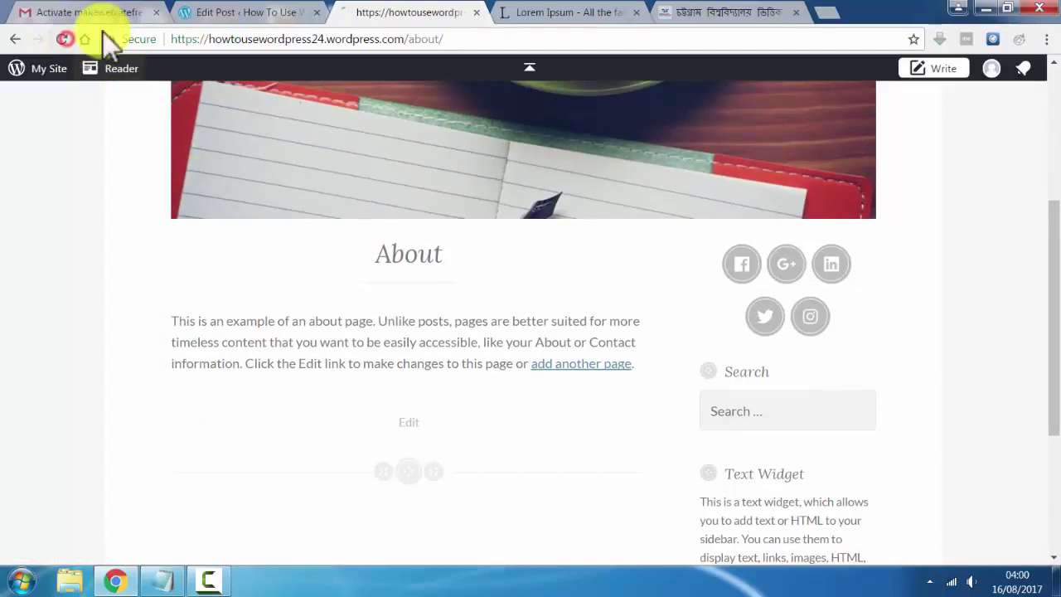
{"action": "scroll", "coordinate": [851, 305], "scroll_direction": "down", "scroll_amount": 2}
{"action": "scroll", "coordinate": [852, 308], "scroll_direction": "down", "scroll_amount": 1}
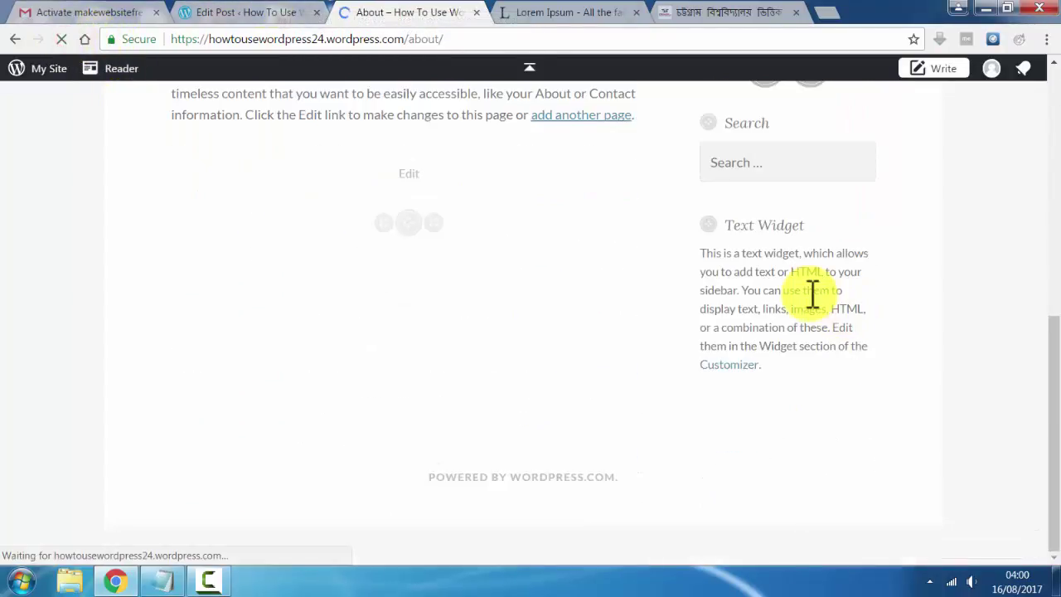
{"action": "scroll", "coordinate": [810, 291], "scroll_direction": "up", "scroll_amount": 1}
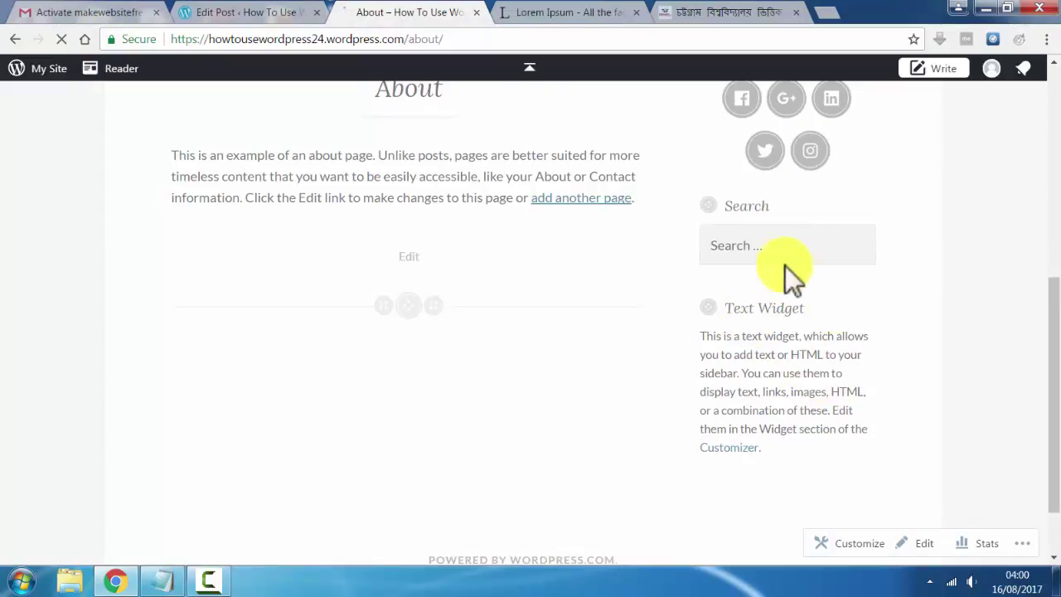
{"action": "scroll", "coordinate": [537, 430], "scroll_direction": "down", "scroll_amount": 1}
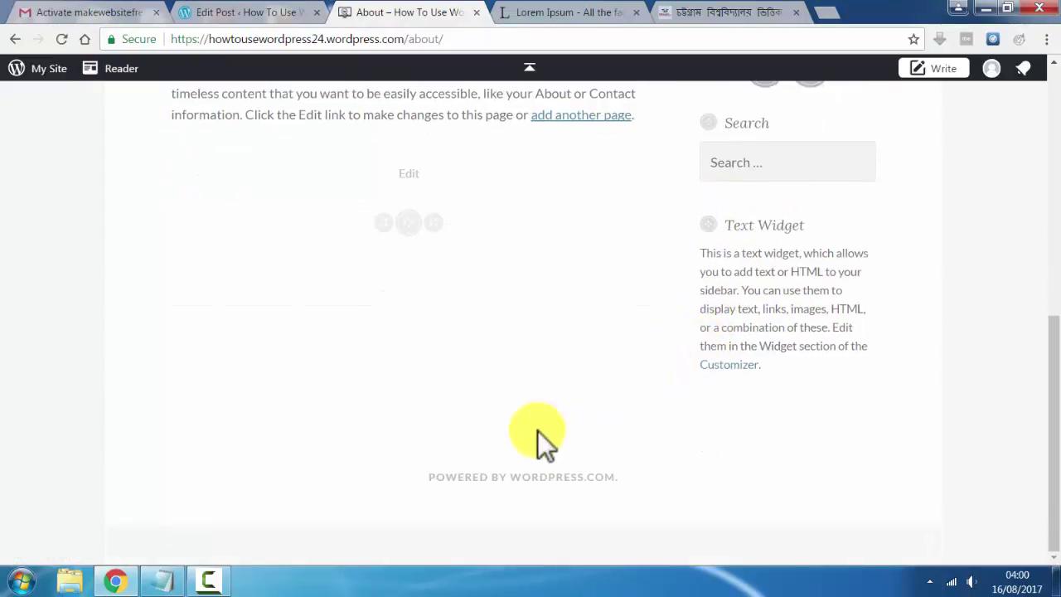
- Go back to the published post's preview, stay on it, and examine its featured image, title, inserted image and linked text
{"action": "left_click", "coordinate": [253, 13]}
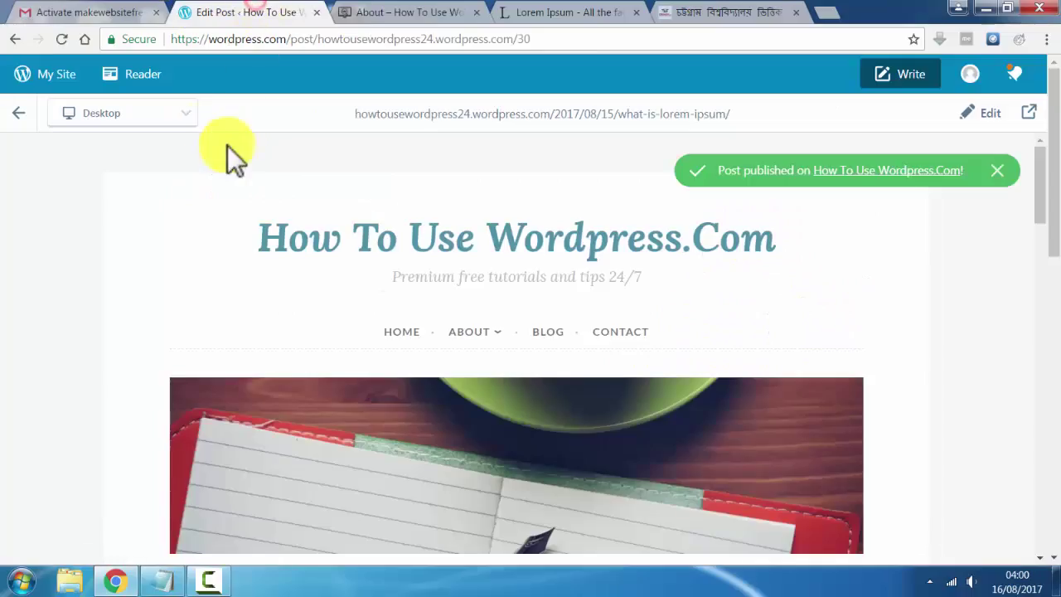
{"action": "left_click", "coordinate": [45, 74]}
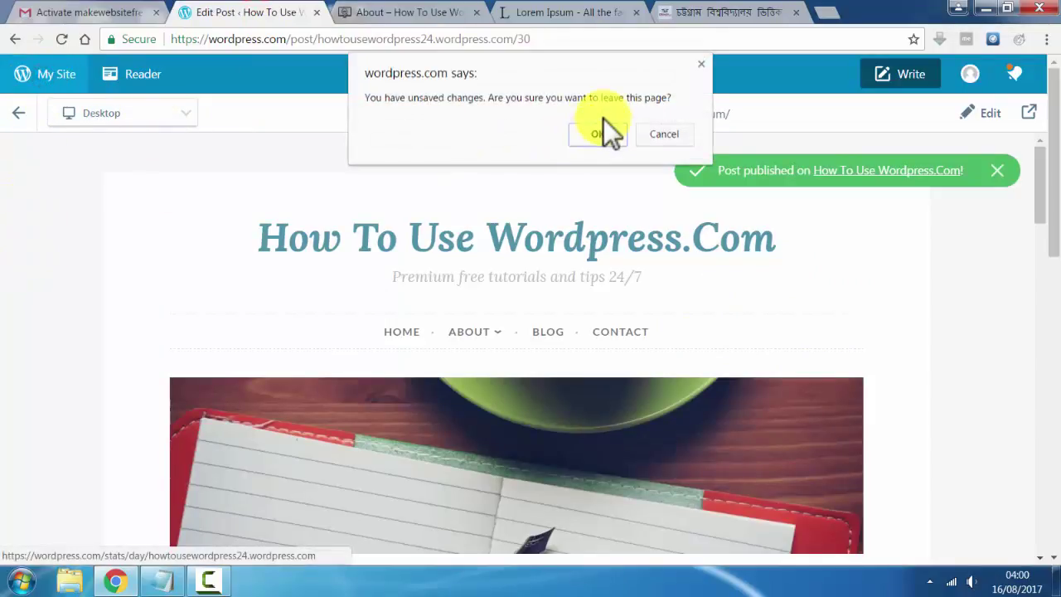
{"action": "left_click", "coordinate": [666, 136]}
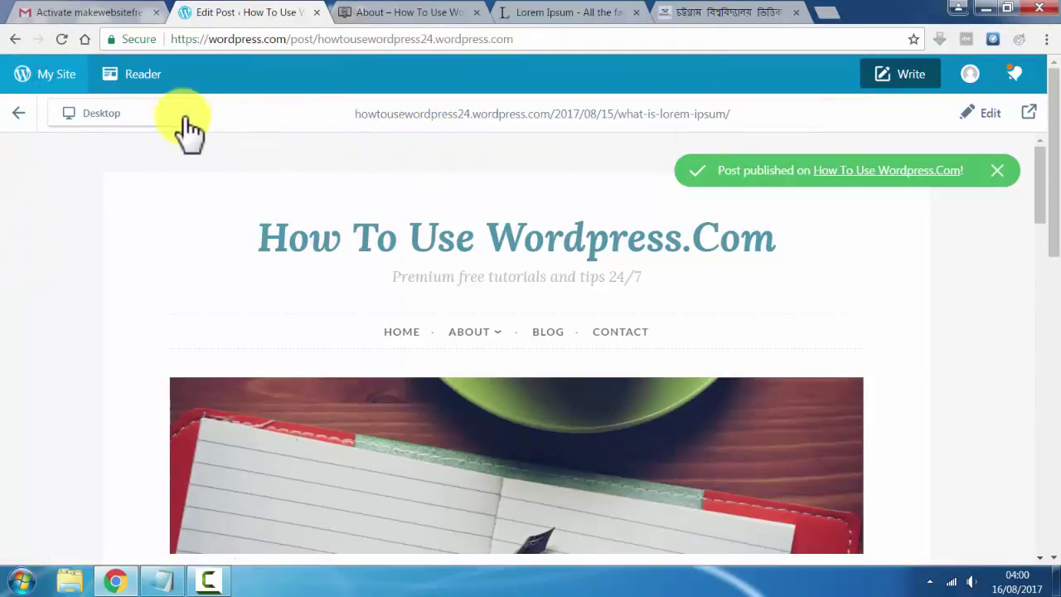
{"action": "scroll", "coordinate": [443, 237], "scroll_direction": "down", "scroll_amount": 15}
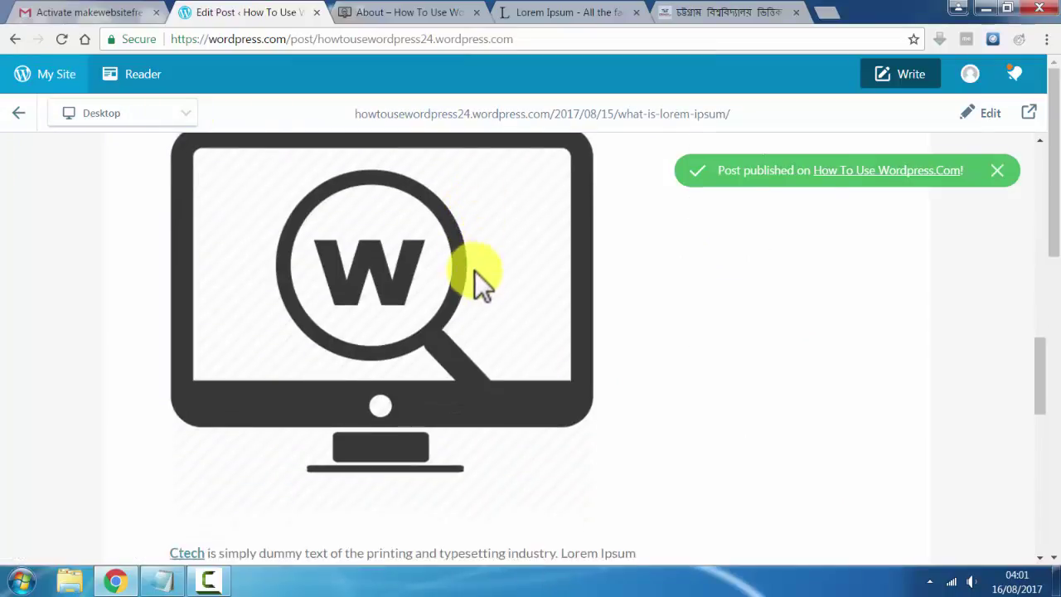
{"action": "scroll", "coordinate": [488, 286], "scroll_direction": "up", "scroll_amount": 5}
{"action": "scroll", "coordinate": [486, 304], "scroll_direction": "up", "scroll_amount": 1}
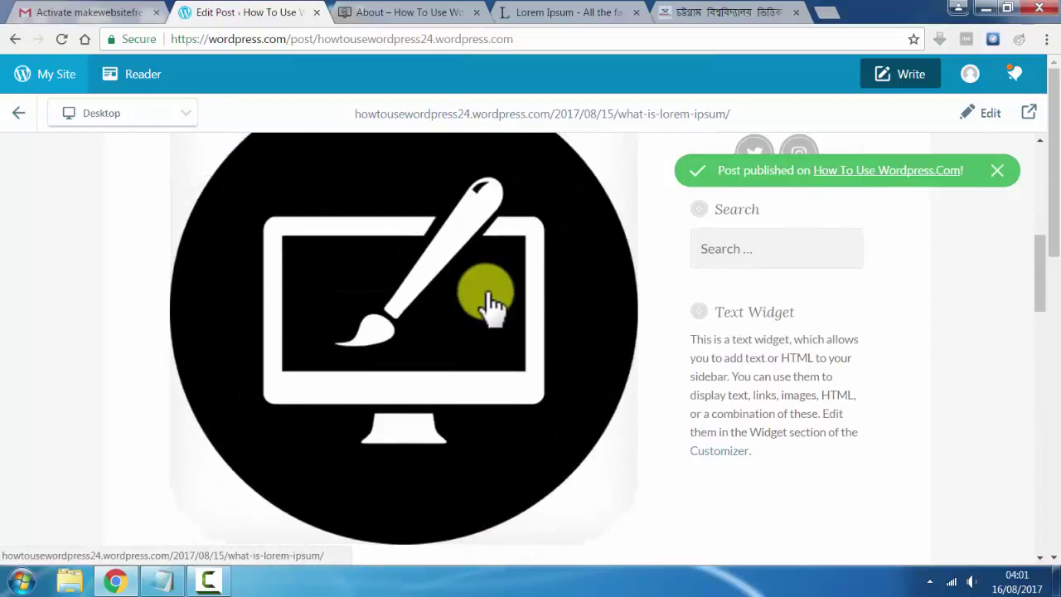
{"action": "scroll", "coordinate": [462, 338], "scroll_direction": "down", "scroll_amount": 4}
{"action": "scroll", "coordinate": [431, 273], "scroll_direction": "down", "scroll_amount": 6}
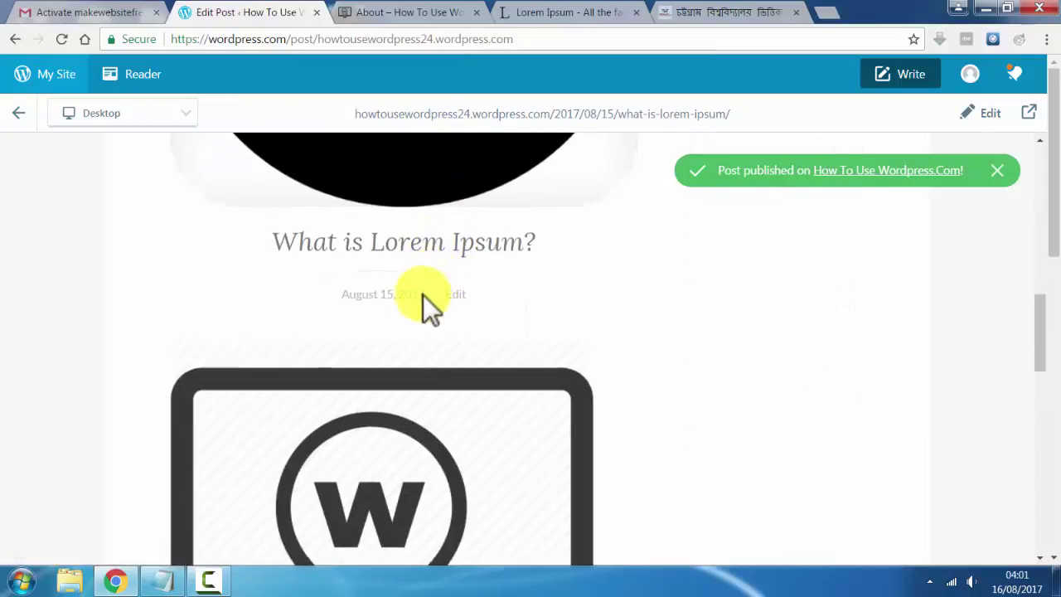
{"action": "scroll", "coordinate": [371, 355], "scroll_direction": "up", "scroll_amount": 6}
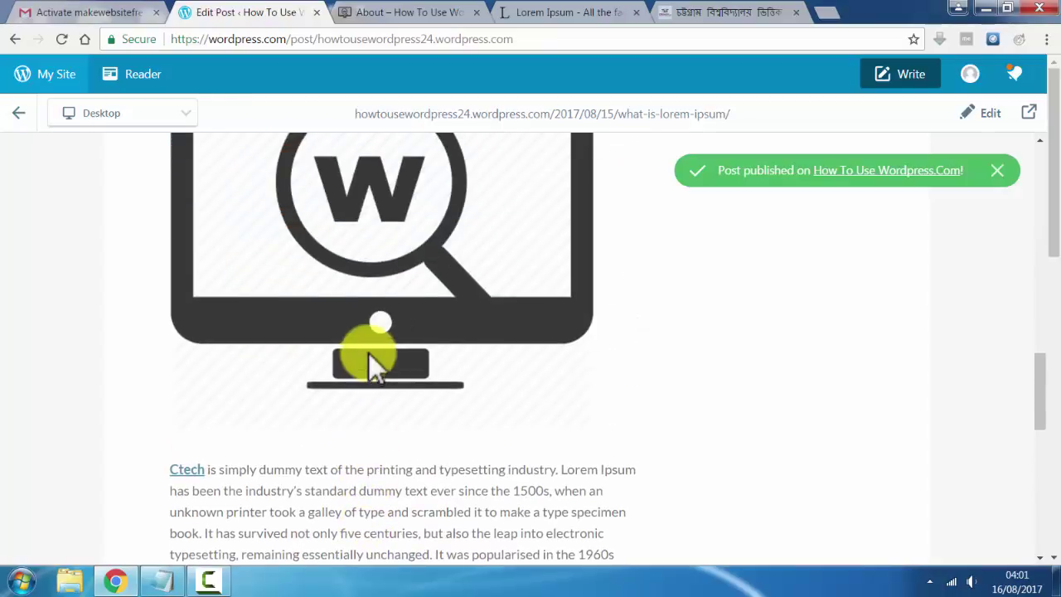
- Leave the published post's preview for the site dashboard and close the browser tab with the live About page
{"action": "scroll", "coordinate": [337, 281], "scroll_direction": "up", "scroll_amount": 1}
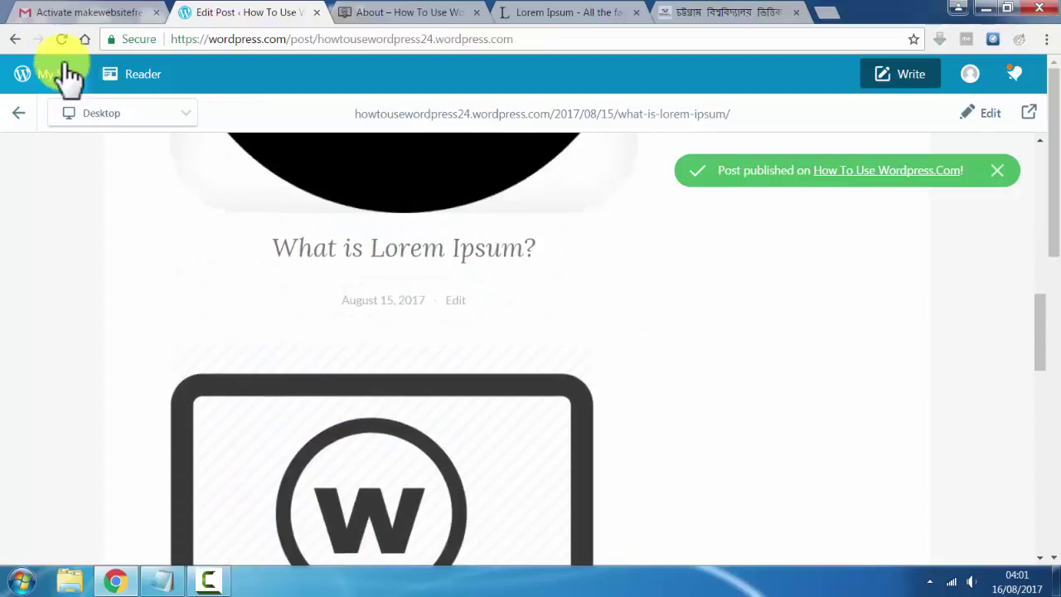
{"action": "left_click", "coordinate": [57, 73]}
{"action": "left_click", "coordinate": [598, 135]}
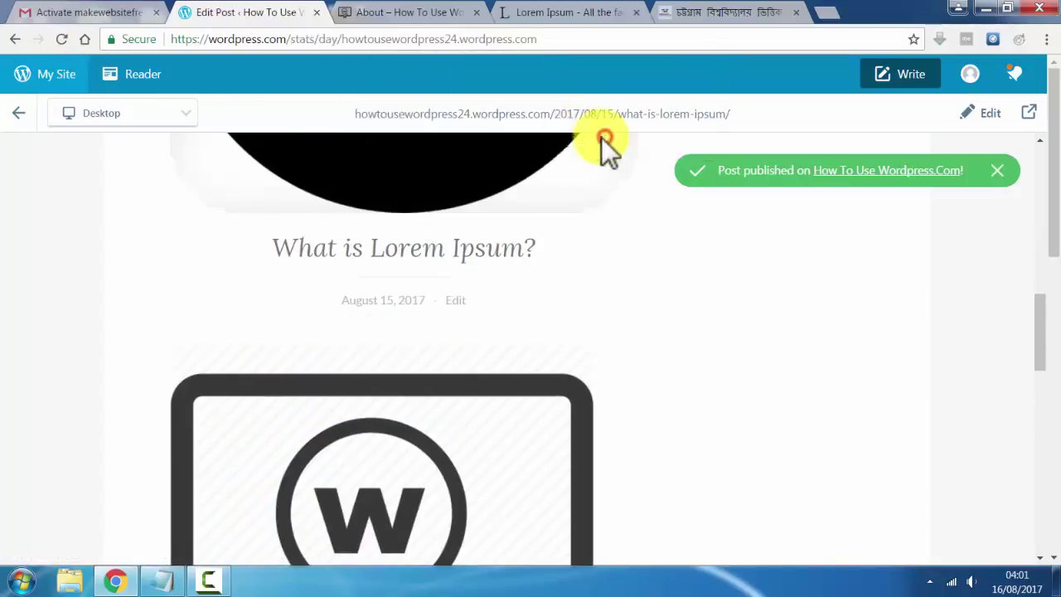
{"action": "left_click", "coordinate": [377, 12]}
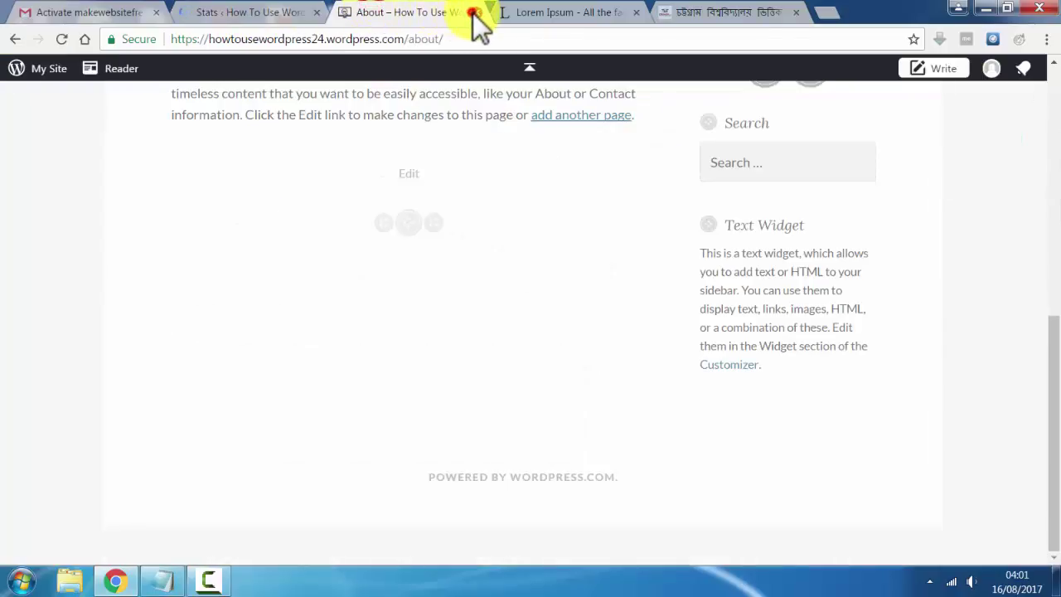
{"action": "left_click", "coordinate": [476, 13]}
{"action": "left_click", "coordinate": [284, 11]}
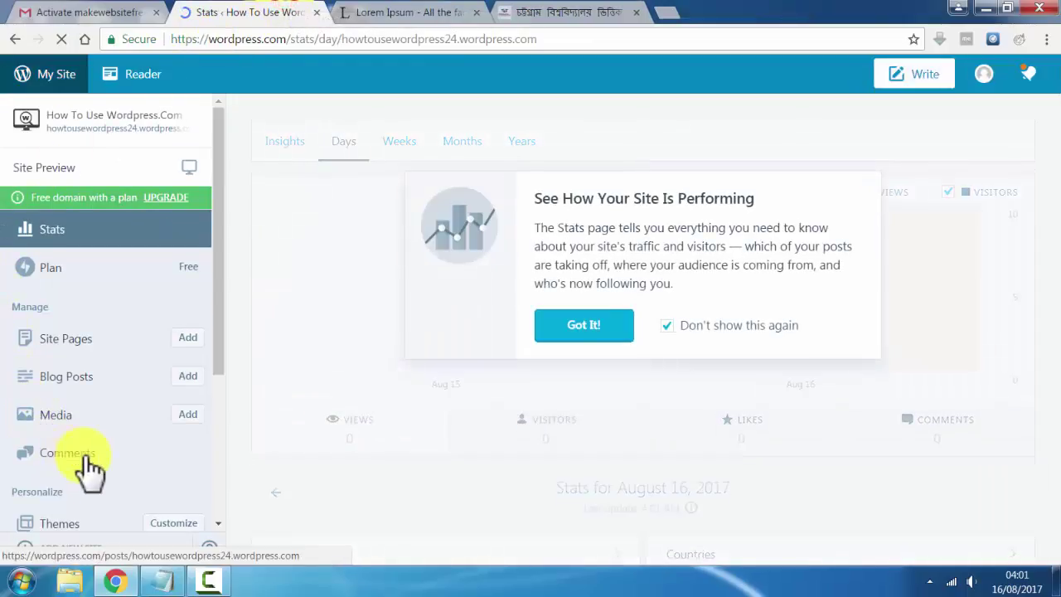
- Open the Customizer for the How To Use Wordpress.Com site
{"action": "left_click", "coordinate": [166, 522]}
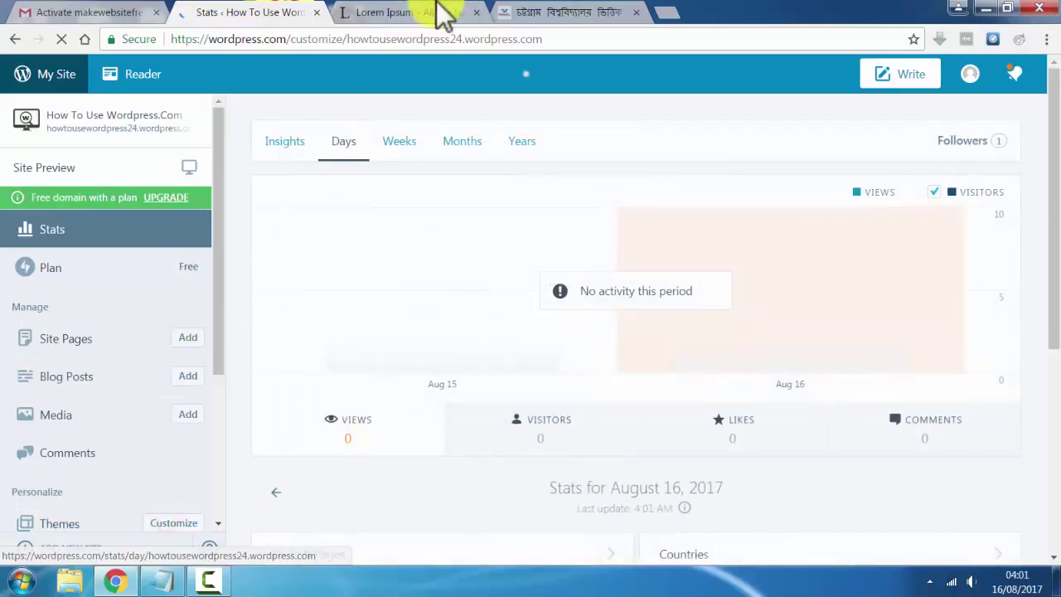
{"action": "left_click", "coordinate": [387, 14]}
{"action": "left_click", "coordinate": [276, 14]}
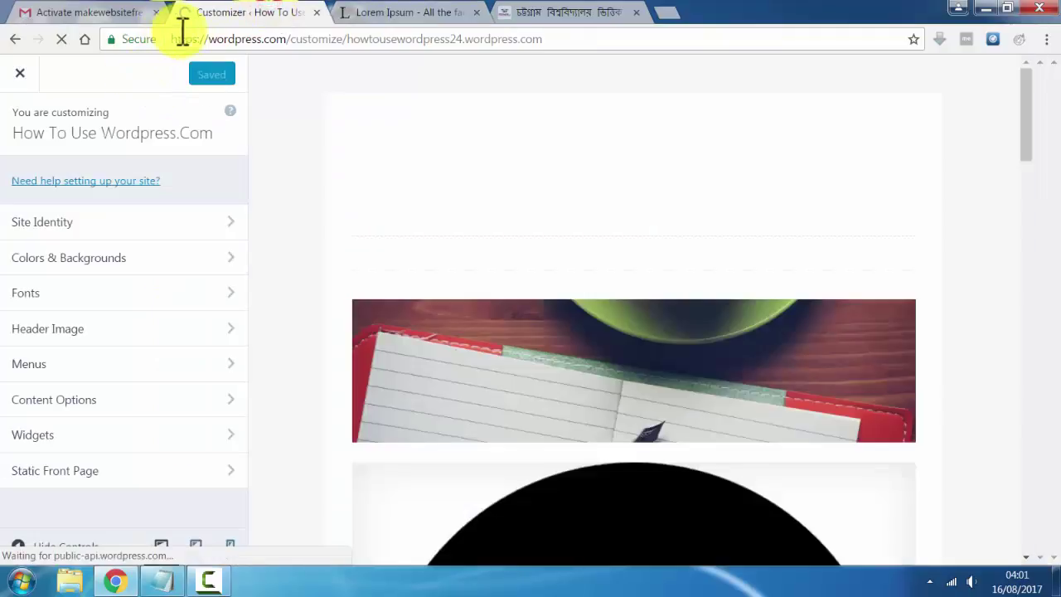
- Copy the site address howtousewordpress24.wordpress.com from the Customizer URL and open it in a new browser tab
{"action": "left_click_drag", "start_coordinate": [171, 39], "coordinate": [359, 39]}
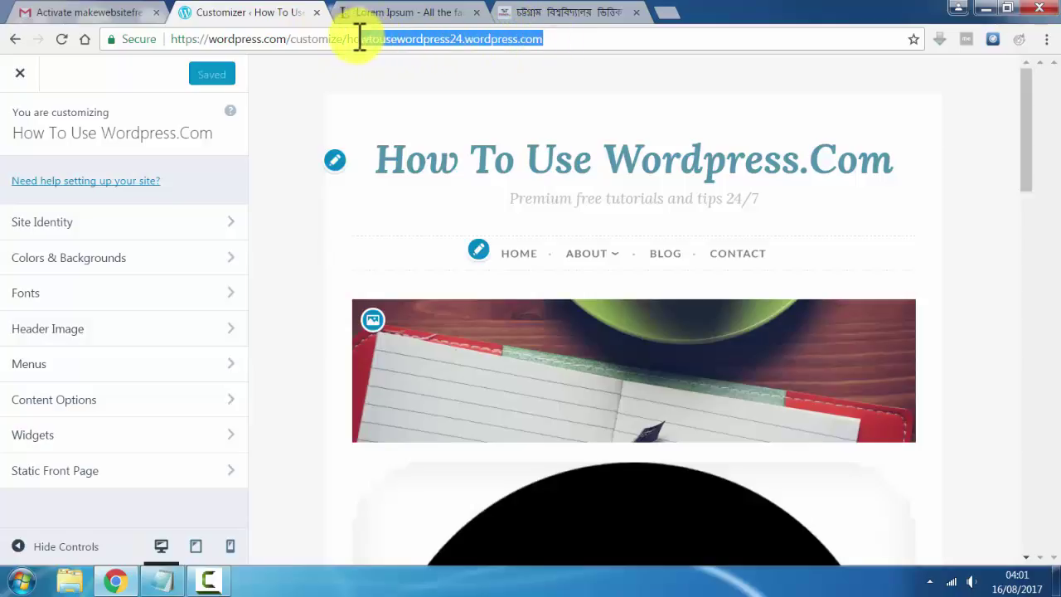
{"action": "right_click", "coordinate": [351, 37]}
{"action": "left_click", "coordinate": [384, 95]}
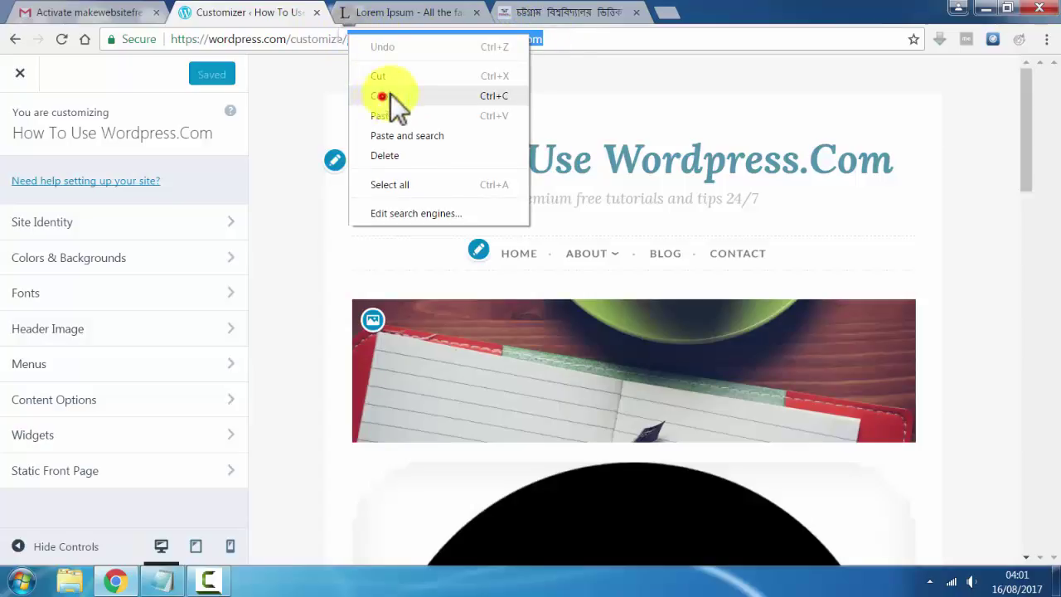
{"action": "left_click", "coordinate": [668, 12]}
{"action": "right_click", "coordinate": [618, 42]}
{"action": "left_click", "coordinate": [623, 145]}
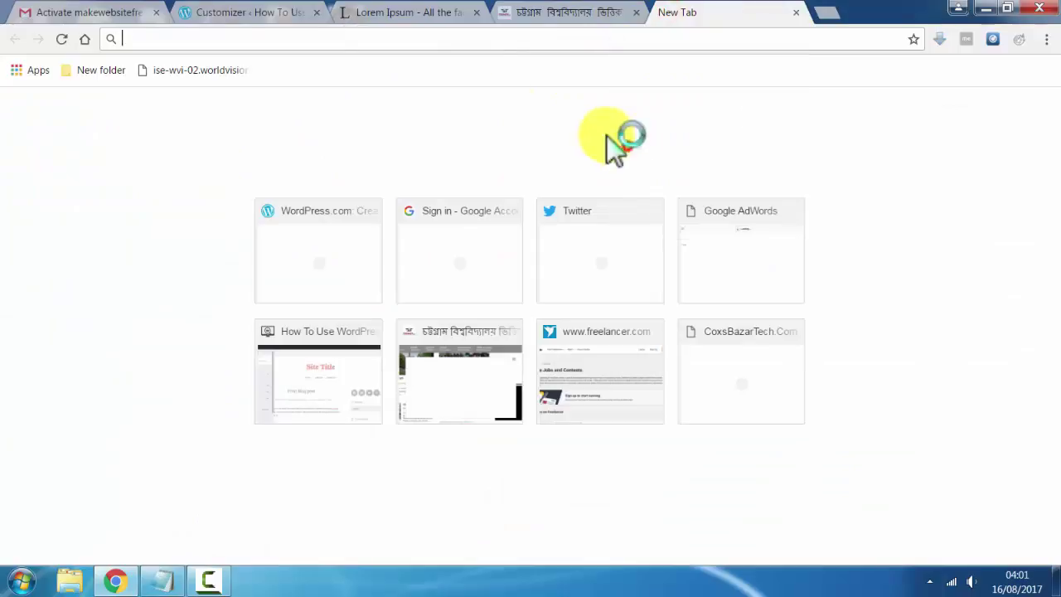
- Return to the Customizer and look through the home page preview for the new post's featured image, title and excerpt
{"action": "left_click", "coordinate": [265, 12]}
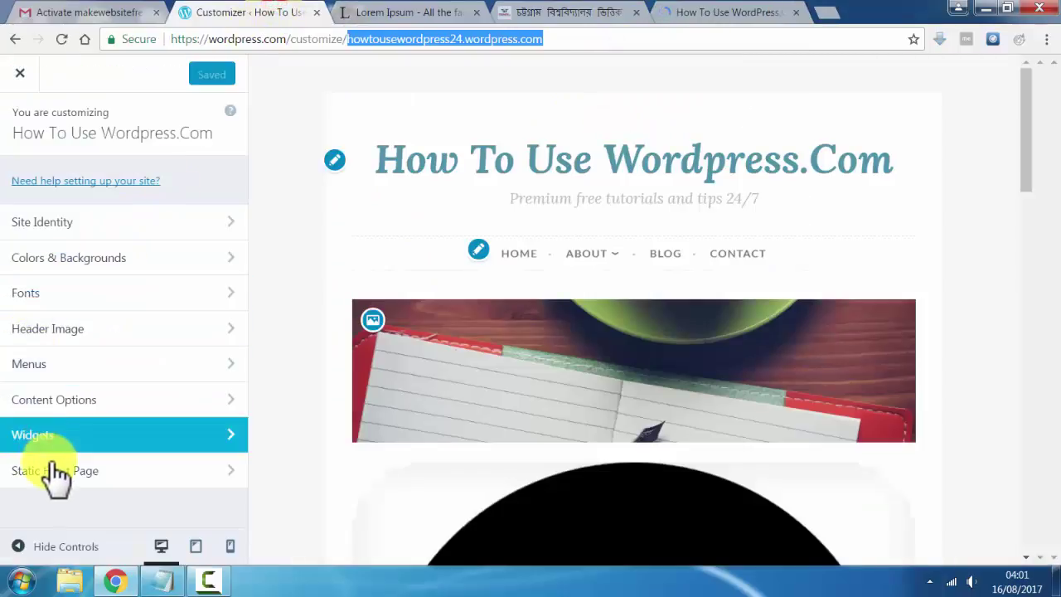
{"action": "scroll", "coordinate": [724, 234], "scroll_direction": "down", "scroll_amount": 10}
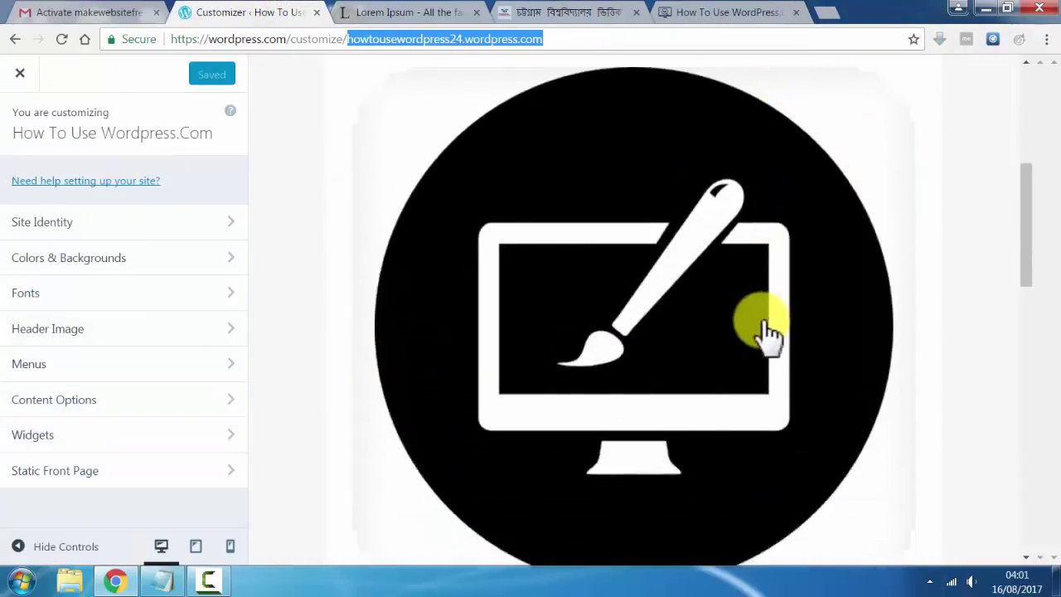
{"action": "scroll", "coordinate": [705, 379], "scroll_direction": "up", "scroll_amount": 4}
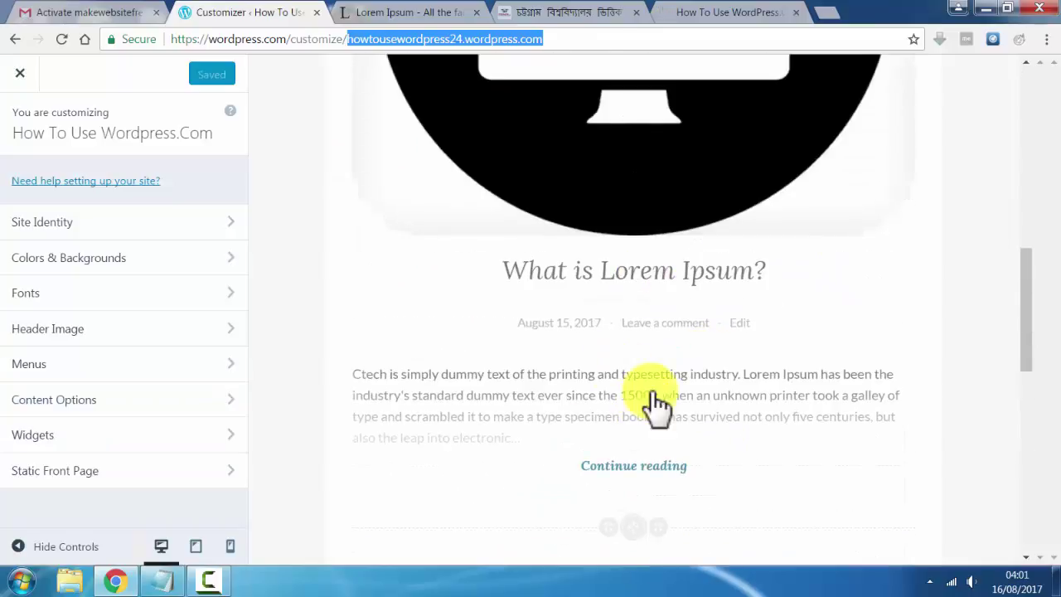
{"action": "scroll", "coordinate": [622, 360], "scroll_direction": "up", "scroll_amount": 3}
{"action": "scroll", "coordinate": [633, 349], "scroll_direction": "up", "scroll_amount": 5}
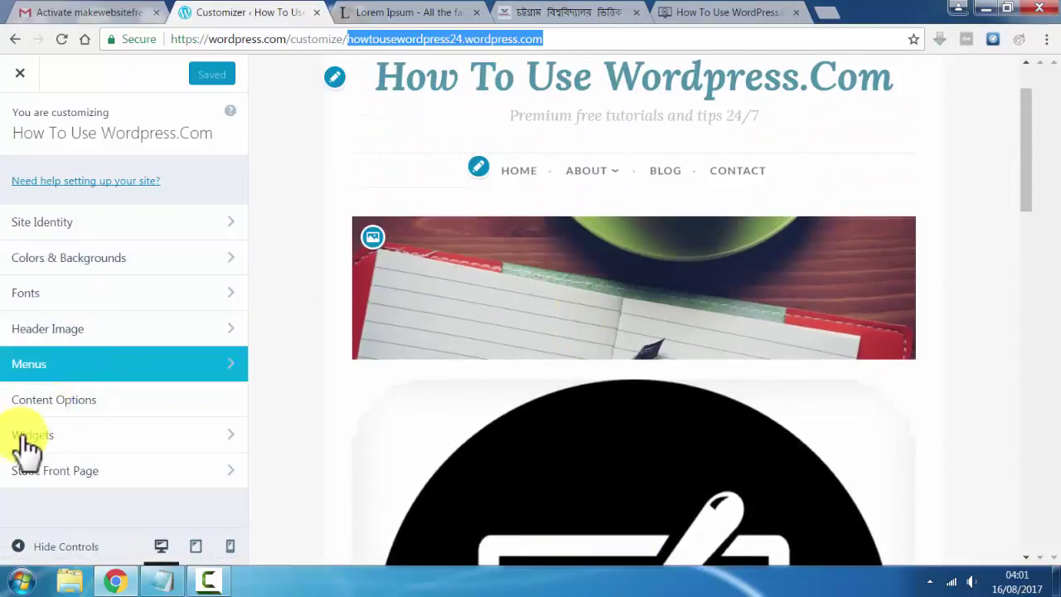
- Open the text widget in the Sidebar widget area and set its title to About Us
{"action": "left_click", "coordinate": [55, 444]}
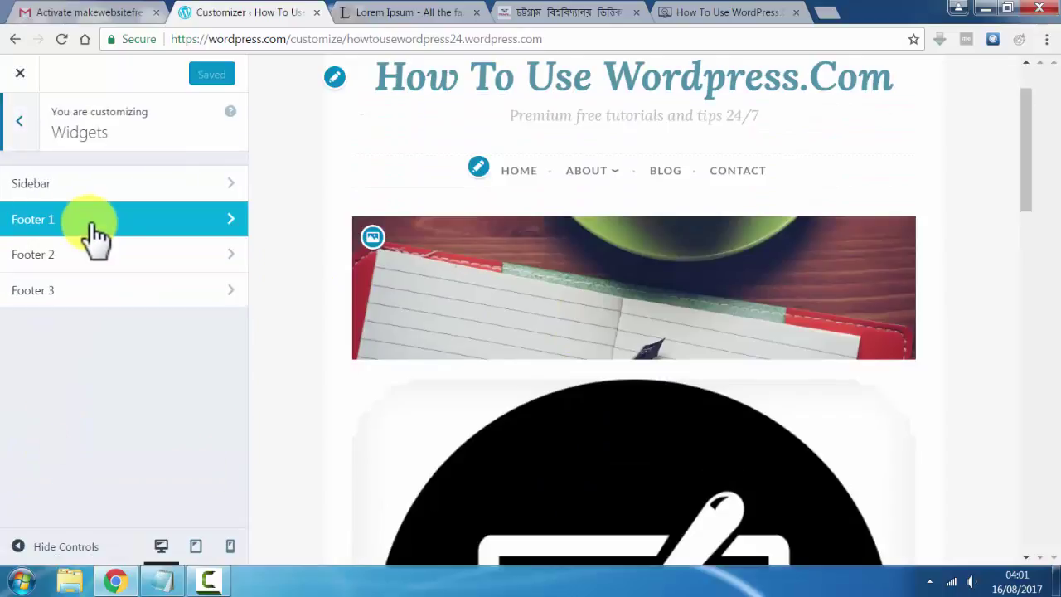
{"action": "left_click", "coordinate": [80, 184]}
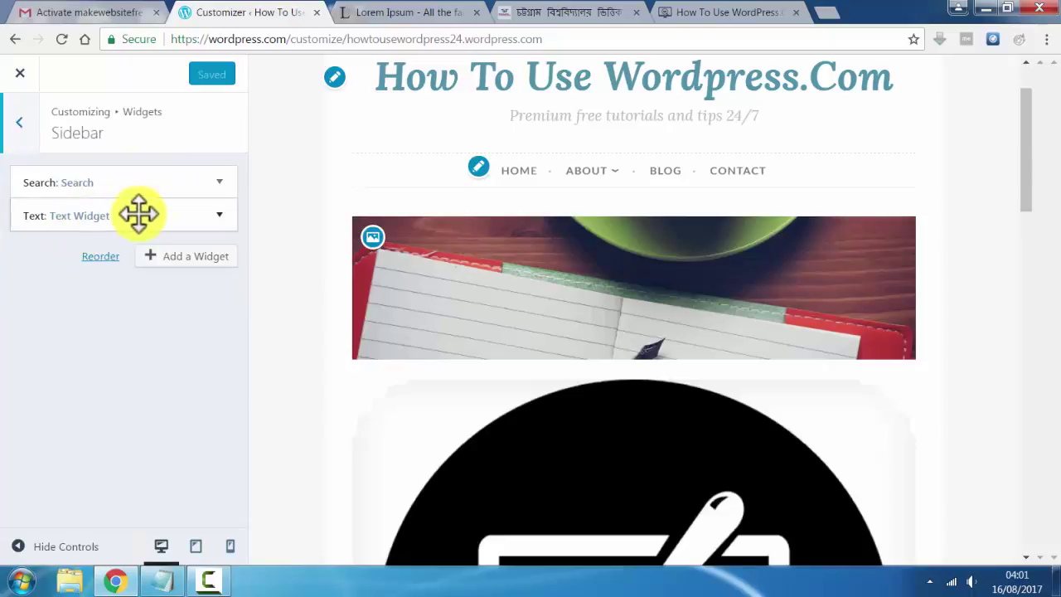
{"action": "left_click", "coordinate": [221, 217]}
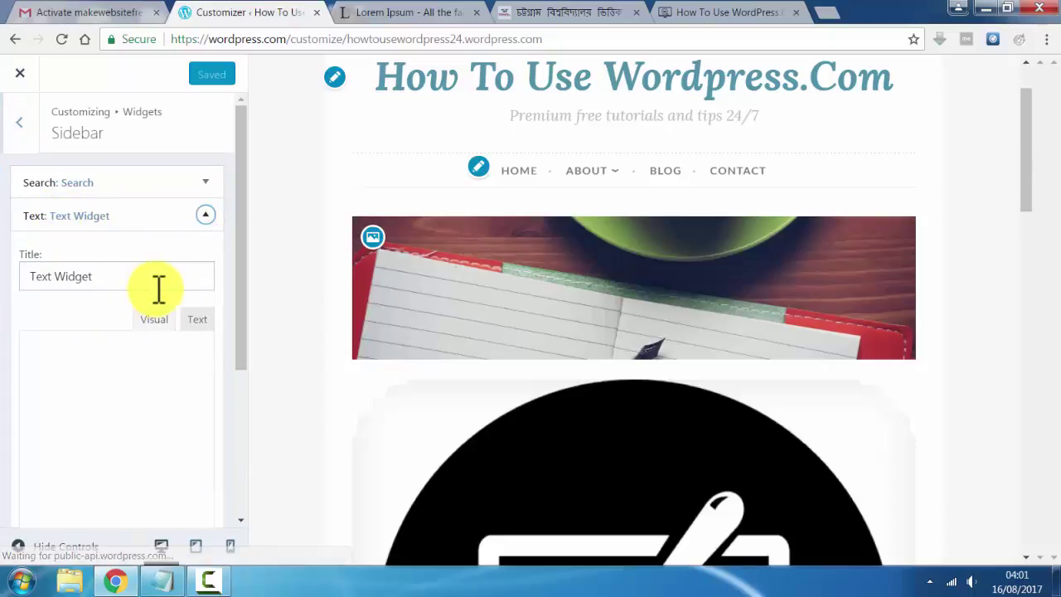
{"action": "scroll", "coordinate": [157, 286], "scroll_direction": "down", "scroll_amount": 2}
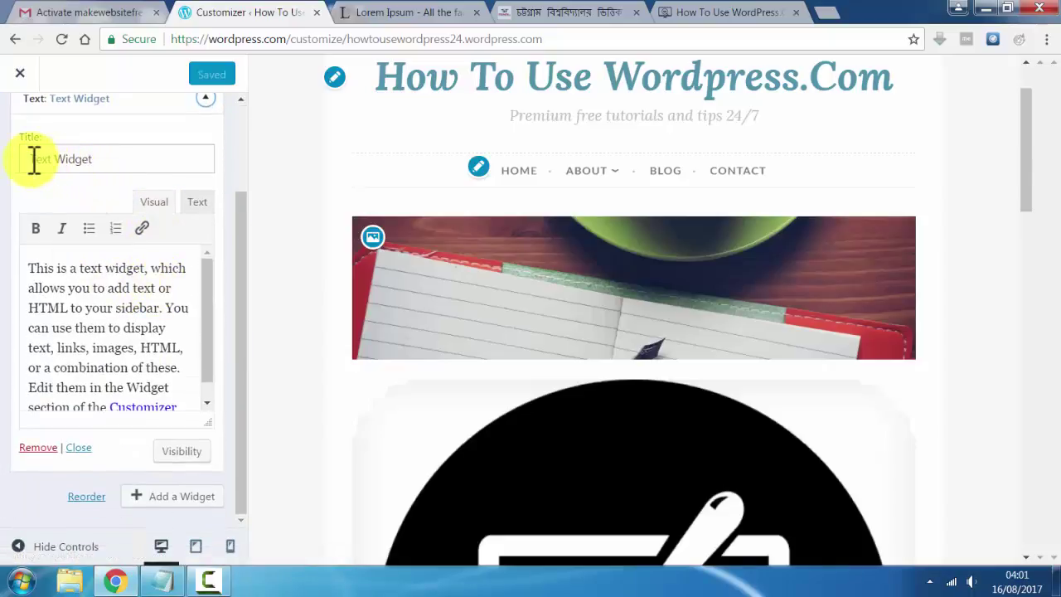
{"action": "left_click_drag", "start_coordinate": [31, 158], "coordinate": [148, 160]}
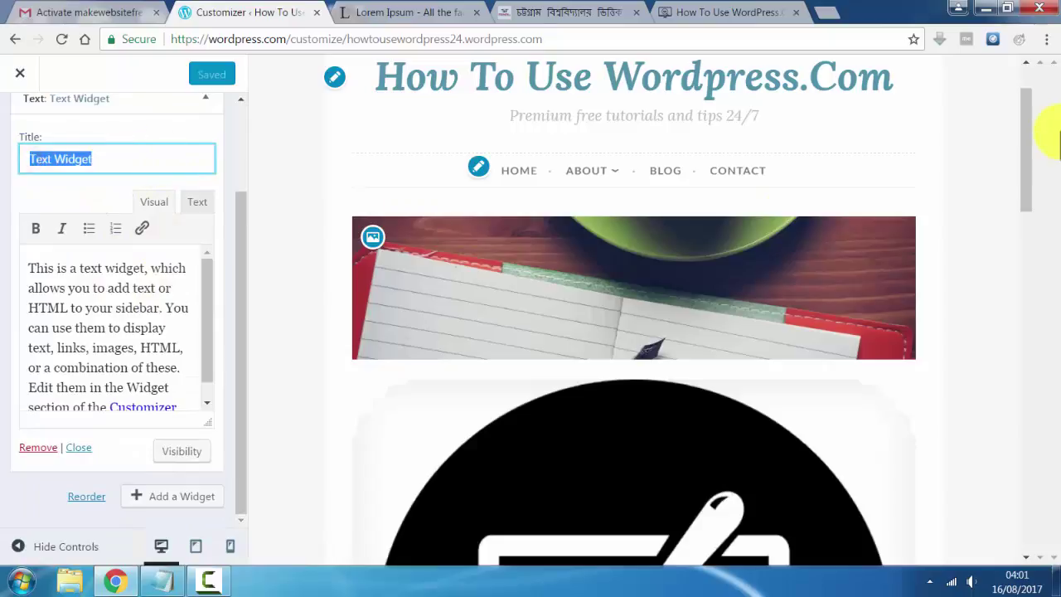
{"action": "scroll", "coordinate": [108, 356], "scroll_direction": "down", "scroll_amount": 1}
- Examine the Customizer link in the About Us widget's text, leave it as it is and collapse the widget
{"action": "left_click", "coordinate": [131, 389]}
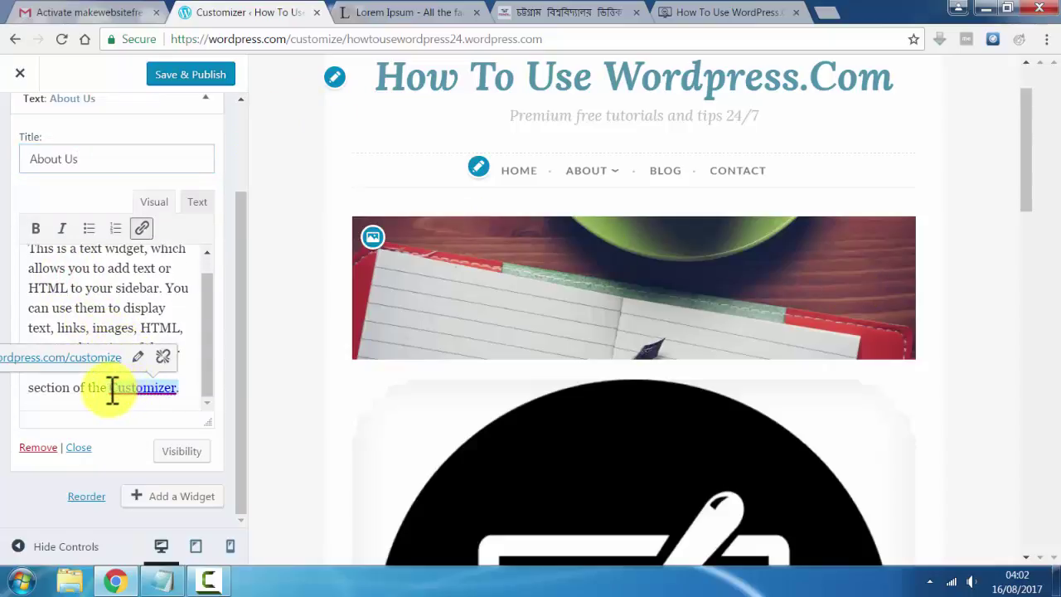
{"action": "left_click_drag", "start_coordinate": [112, 390], "coordinate": [177, 388]}
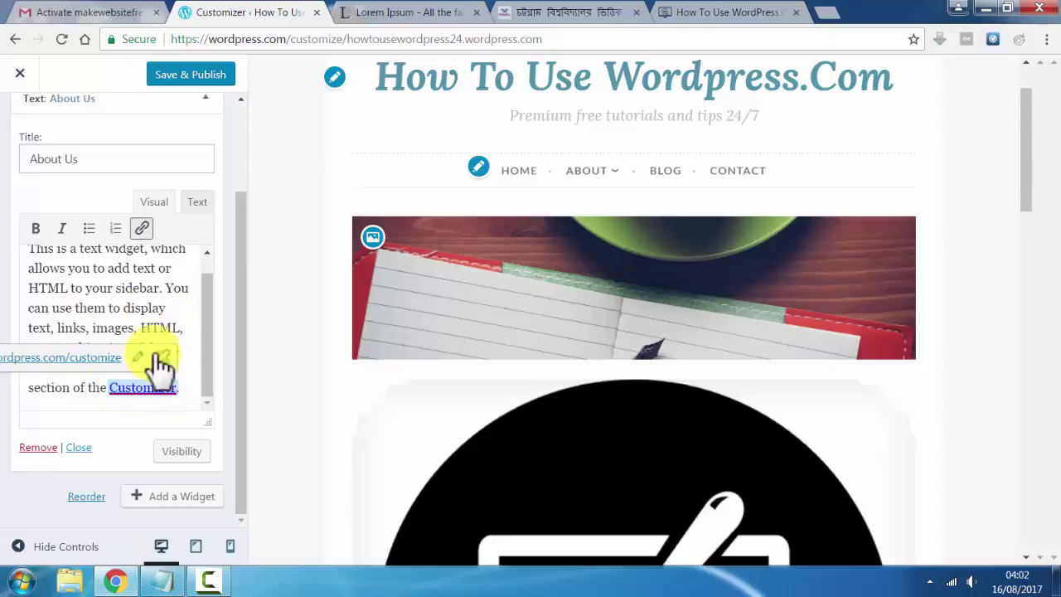
{"action": "left_click", "coordinate": [97, 267]}
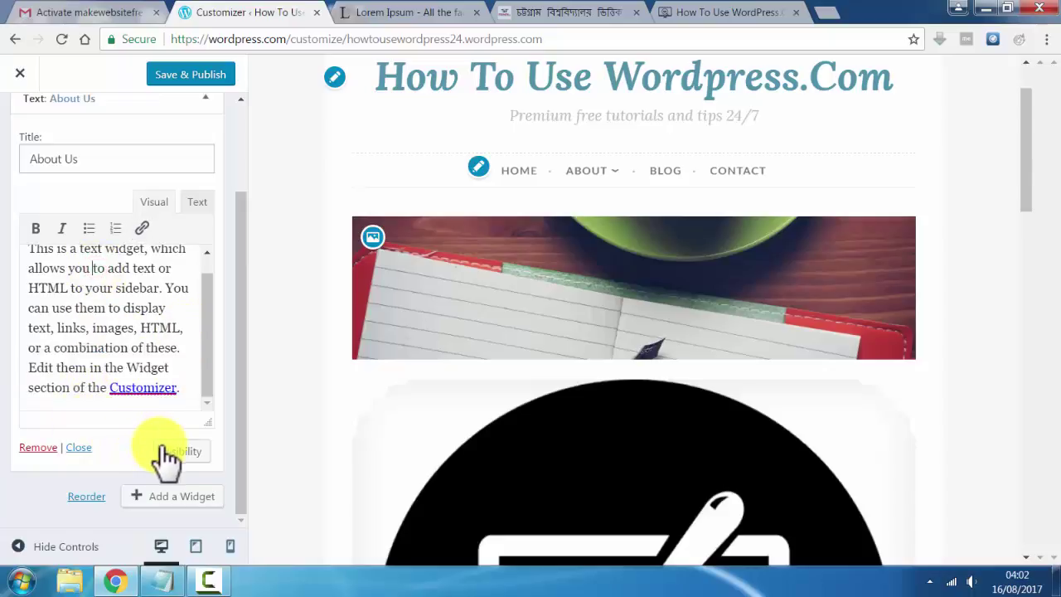
{"action": "scroll", "coordinate": [169, 277], "scroll_direction": "up", "scroll_amount": 2}
{"action": "scroll", "coordinate": [166, 162], "scroll_direction": "up", "scroll_amount": 2}
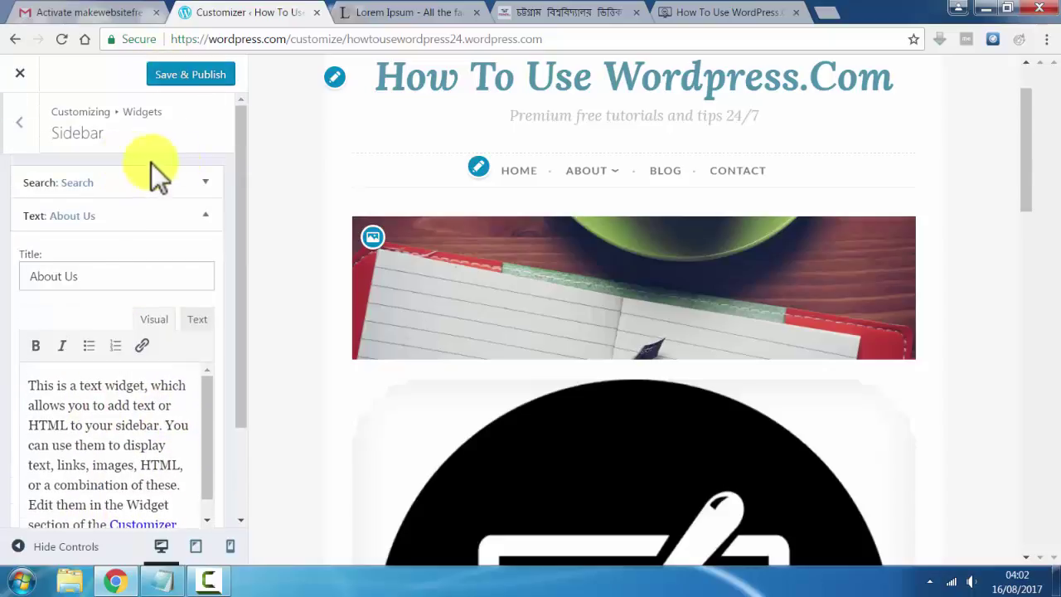
{"action": "left_click", "coordinate": [205, 218]}
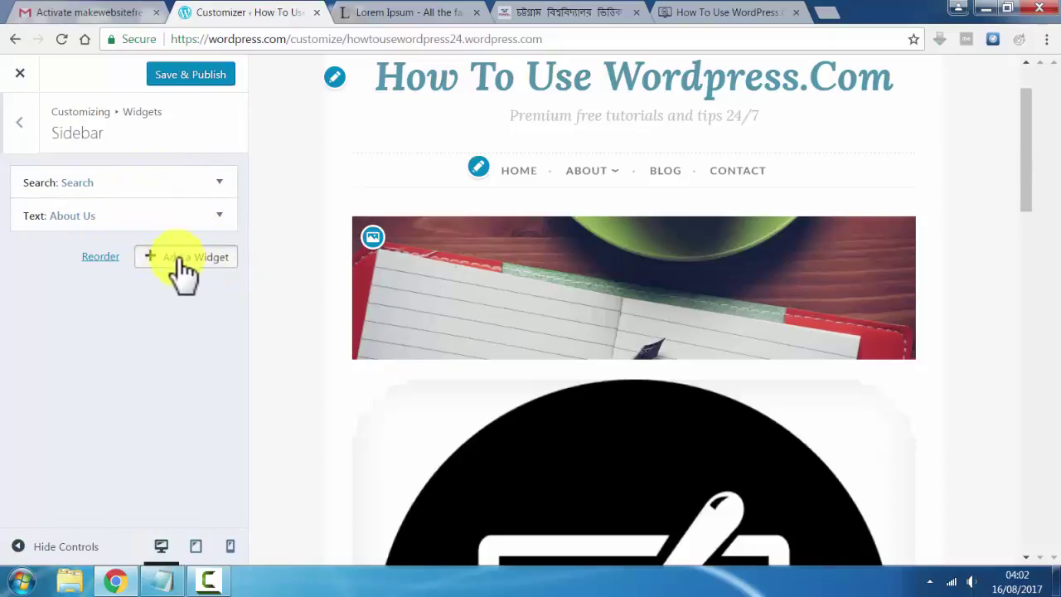
- Open the list of widgets available for the sidebar and look through it as far as Recent Posts
{"action": "left_click", "coordinate": [176, 257]}
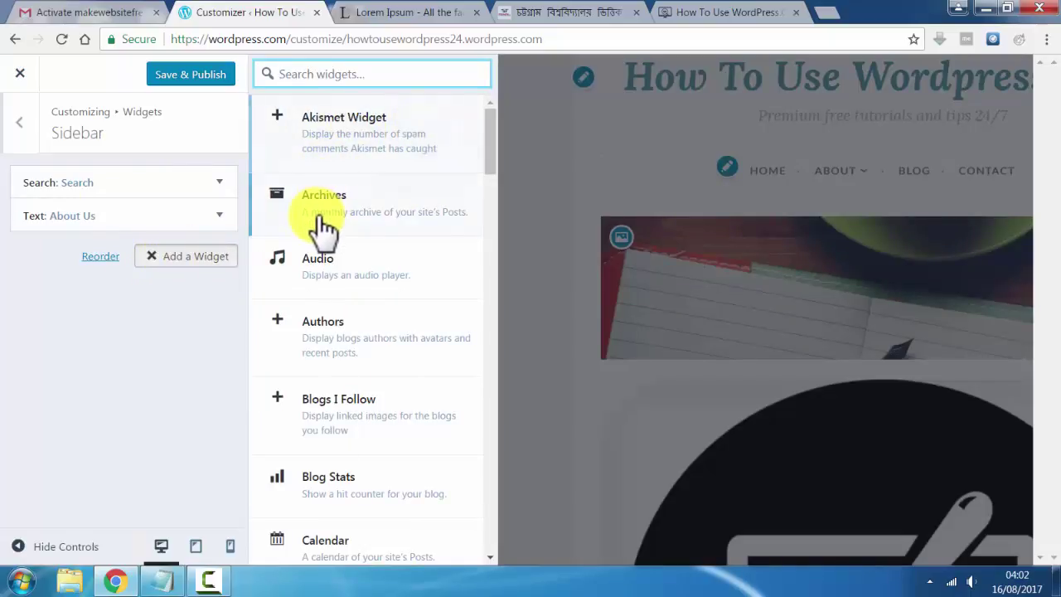
{"action": "scroll", "coordinate": [324, 228], "scroll_direction": "down", "scroll_amount": 4}
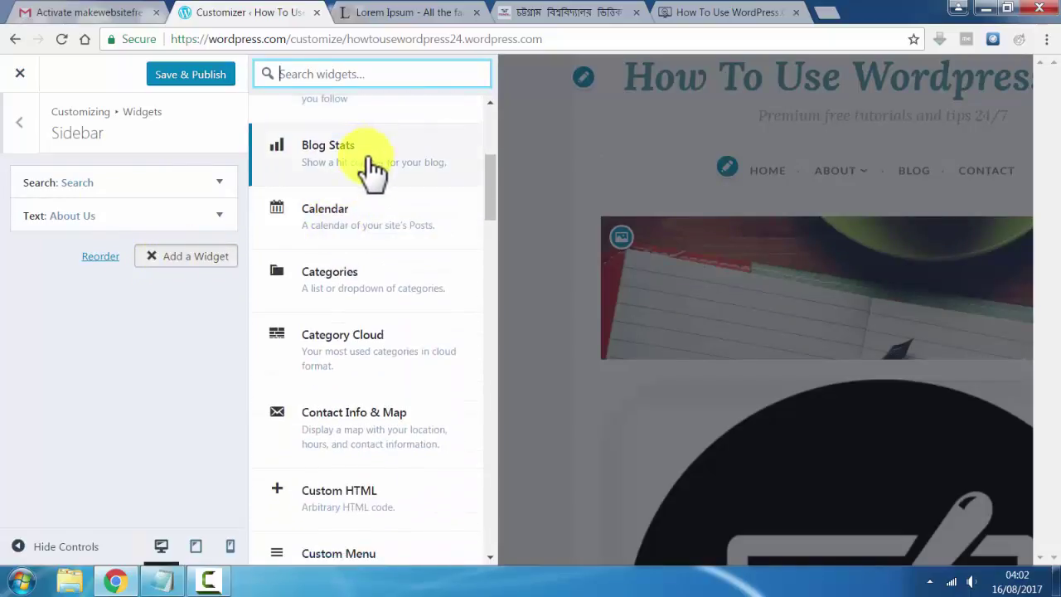
{"action": "scroll", "coordinate": [365, 207], "scroll_direction": "down", "scroll_amount": 3}
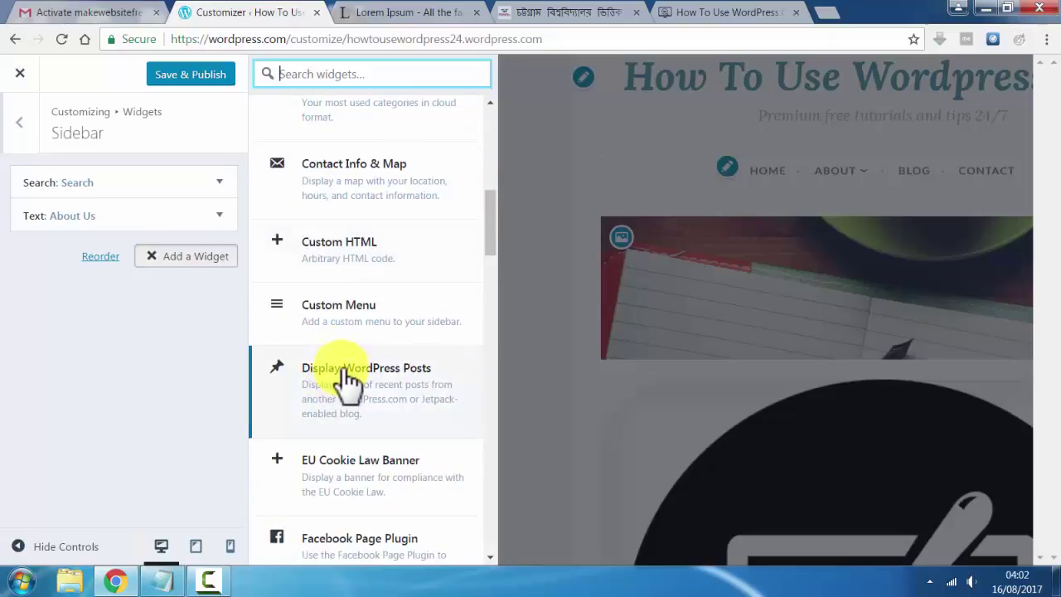
{"action": "scroll", "coordinate": [374, 298], "scroll_direction": "up", "scroll_amount": 1}
{"action": "scroll", "coordinate": [315, 297], "scroll_direction": "down", "scroll_amount": 3}
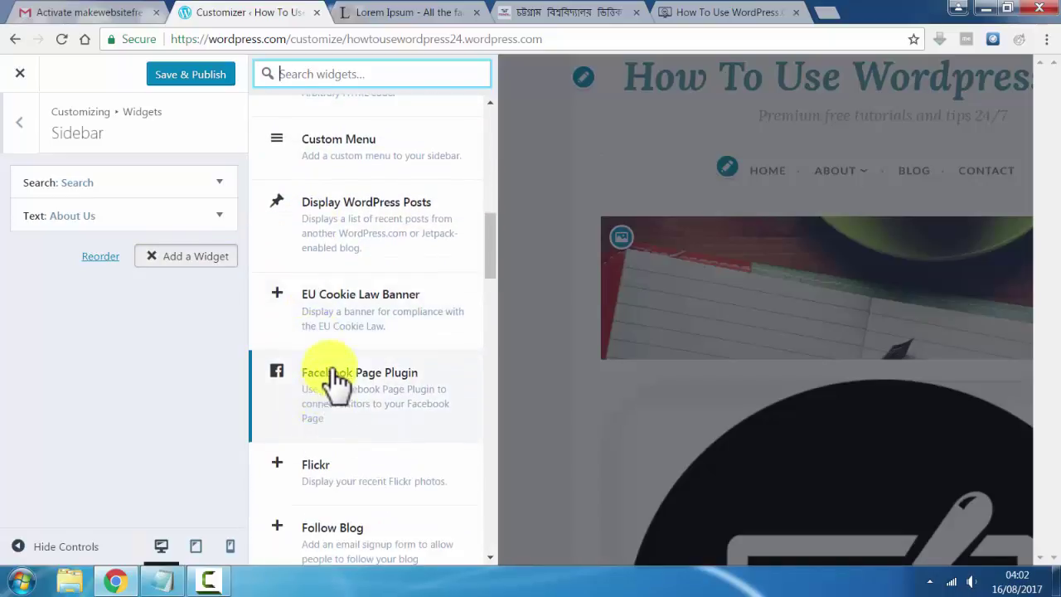
{"action": "scroll", "coordinate": [344, 365], "scroll_direction": "down", "scroll_amount": 2}
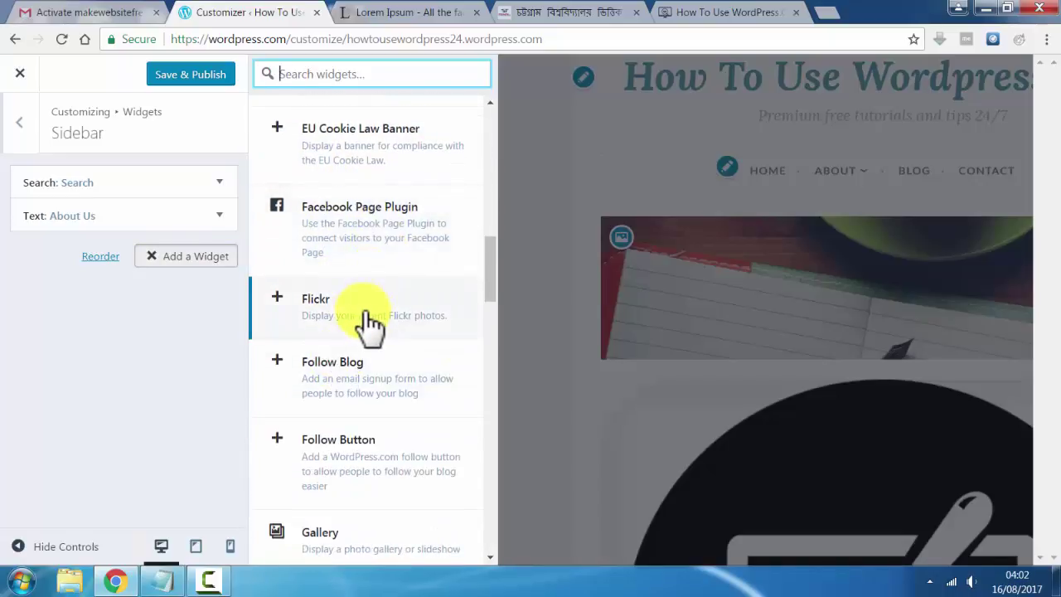
{"action": "scroll", "coordinate": [368, 320], "scroll_direction": "down", "scroll_amount": 2}
{"action": "scroll", "coordinate": [356, 389], "scroll_direction": "down", "scroll_amount": 1}
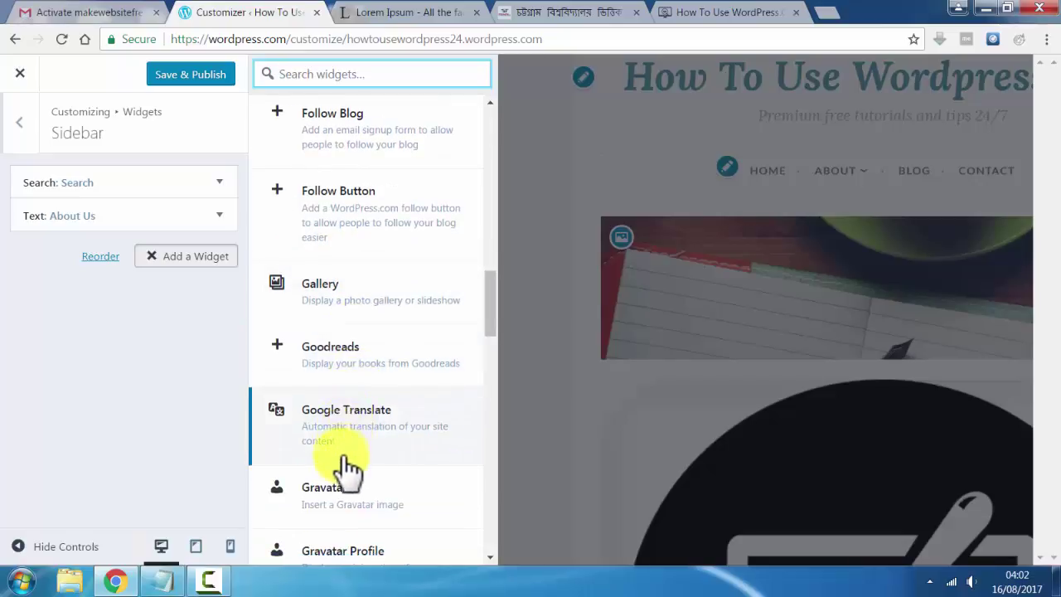
{"action": "scroll", "coordinate": [350, 468], "scroll_direction": "down", "scroll_amount": 2}
{"action": "scroll", "coordinate": [348, 469], "scroll_direction": "down", "scroll_amount": 1}
{"action": "scroll", "coordinate": [348, 475], "scroll_direction": "down", "scroll_amount": 2}
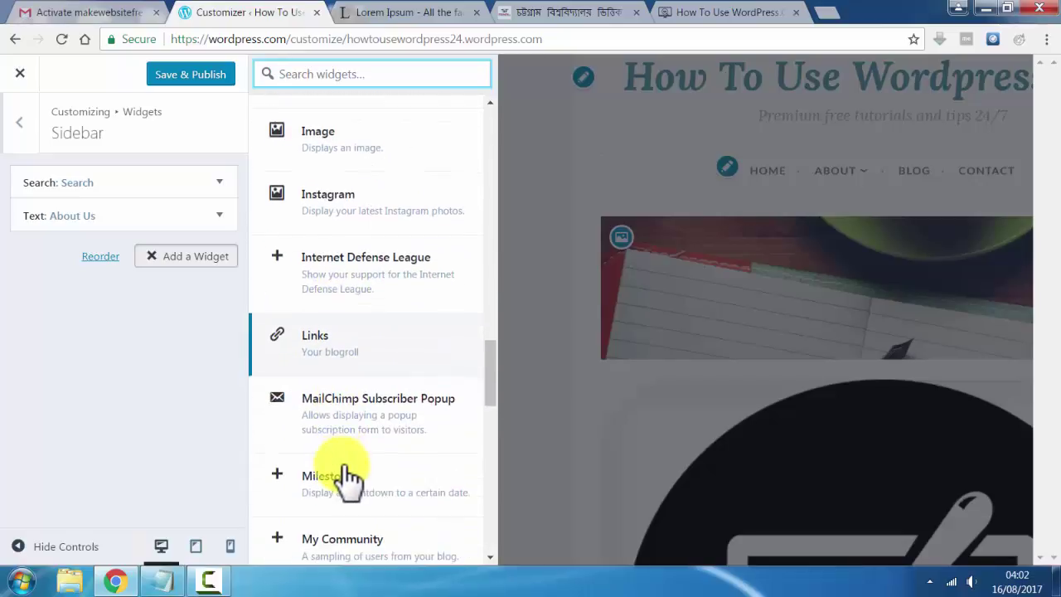
{"action": "scroll", "coordinate": [348, 477], "scroll_direction": "down", "scroll_amount": 3}
{"action": "scroll", "coordinate": [356, 474], "scroll_direction": "down", "scroll_amount": 1}
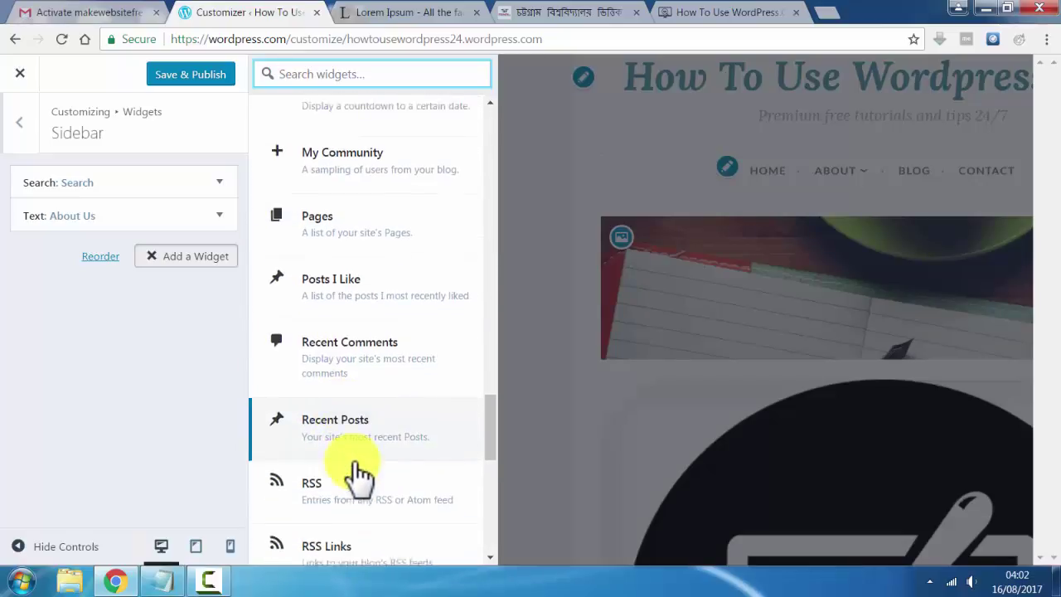
- Add a Categories widget to the sidebar and set its title to Keywords
{"action": "scroll", "coordinate": [373, 457], "scroll_direction": "up", "scroll_amount": 12}
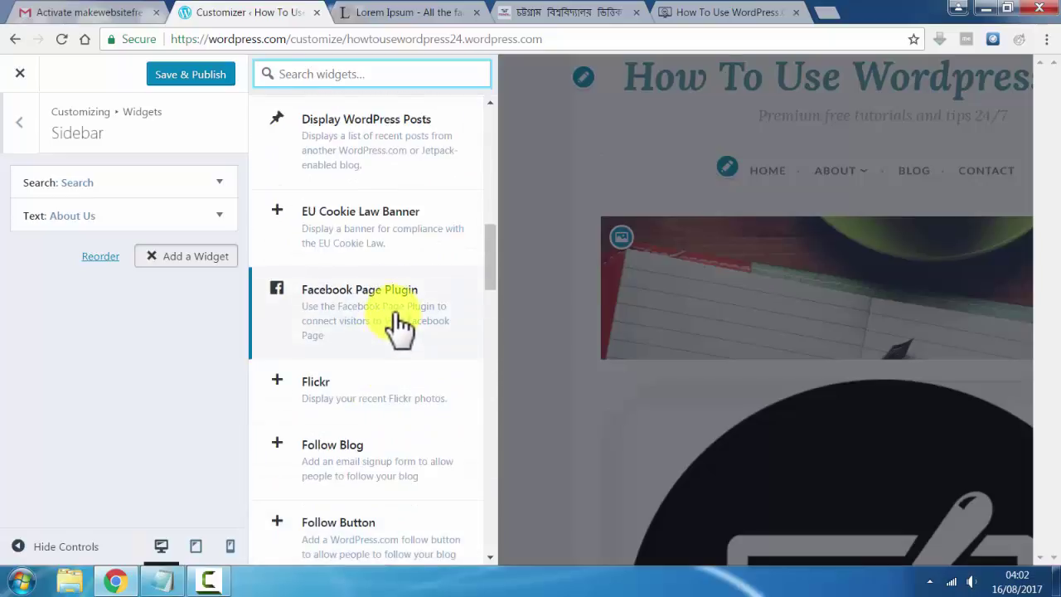
{"action": "scroll", "coordinate": [394, 323], "scroll_direction": "up", "scroll_amount": 5}
{"action": "scroll", "coordinate": [396, 324], "scroll_direction": "up", "scroll_amount": 2}
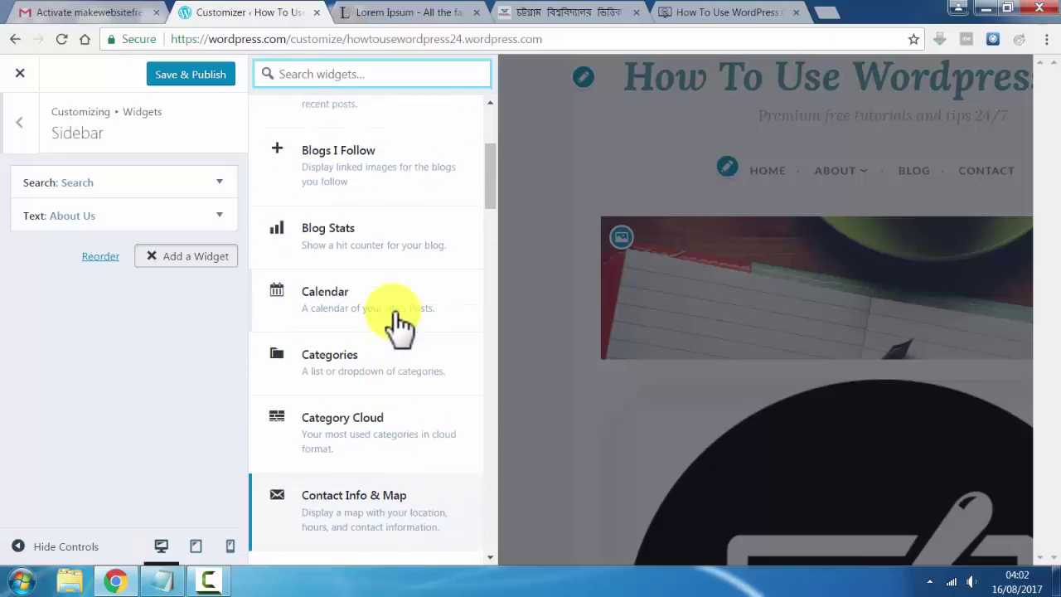
{"action": "left_click", "coordinate": [352, 371]}
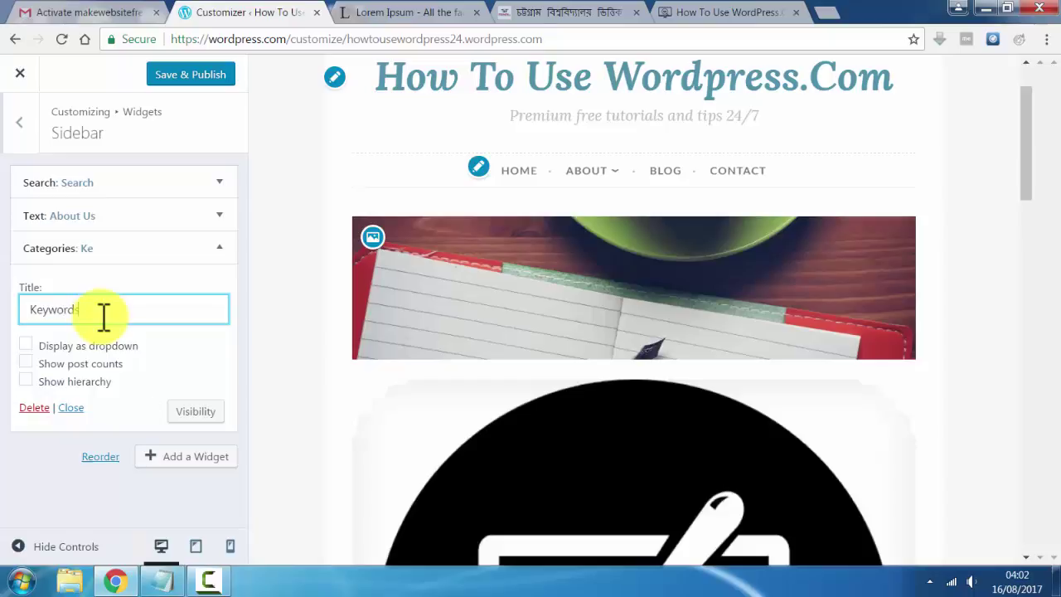
{"action": "type", "text": "s"}
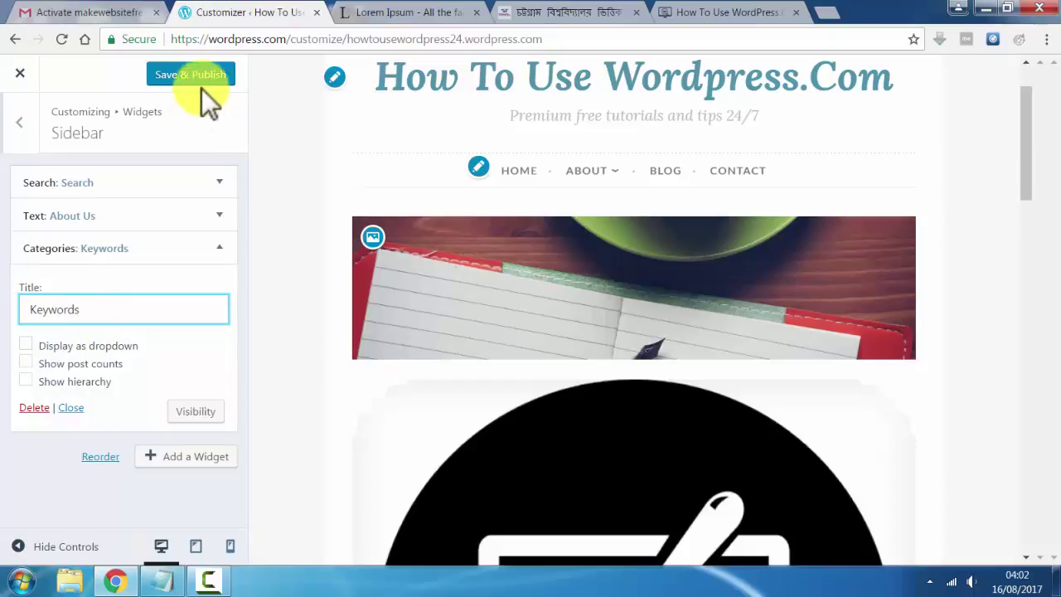
- Set the Keywords categories widget to display as a dropdown and try its category list in the preview
{"action": "scroll", "coordinate": [932, 372], "scroll_direction": "down", "scroll_amount": 15}
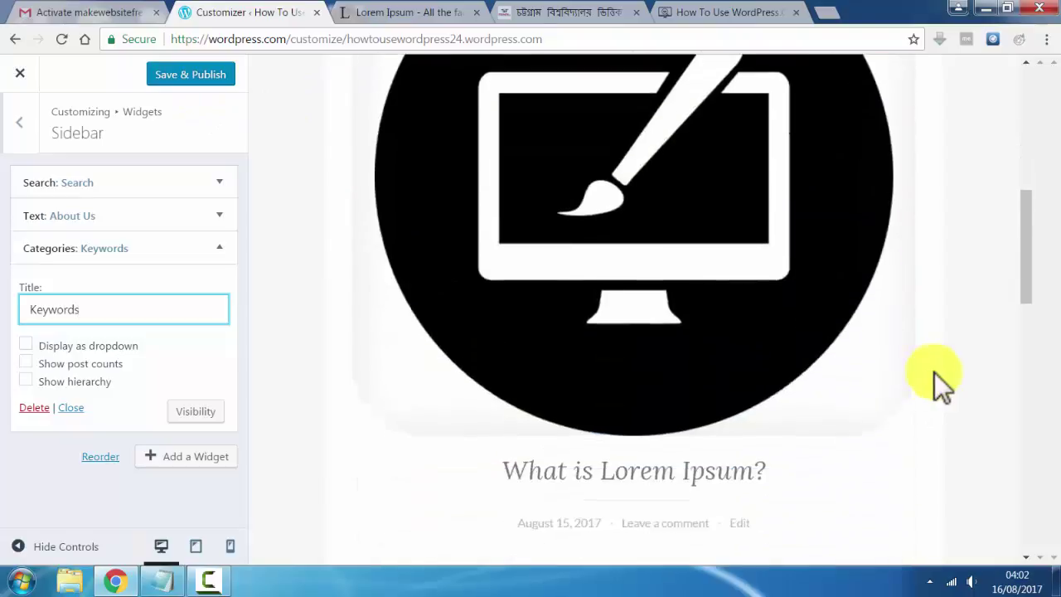
{"action": "scroll", "coordinate": [502, 358], "scroll_direction": "down", "scroll_amount": 3}
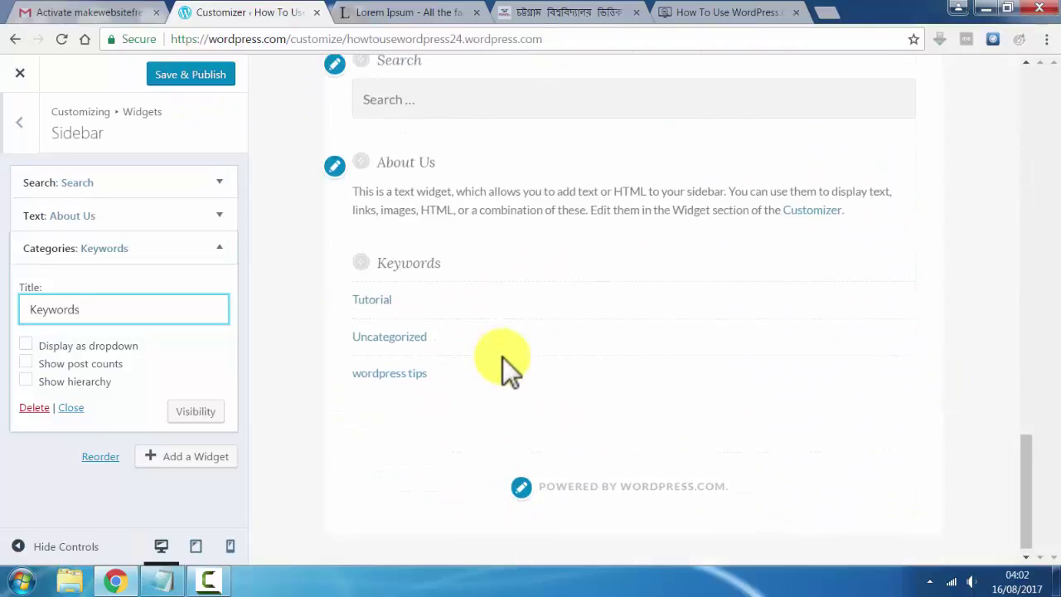
{"action": "scroll", "coordinate": [448, 423], "scroll_direction": "up", "scroll_amount": 2}
{"action": "scroll", "coordinate": [373, 456], "scroll_direction": "down", "scroll_amount": 2}
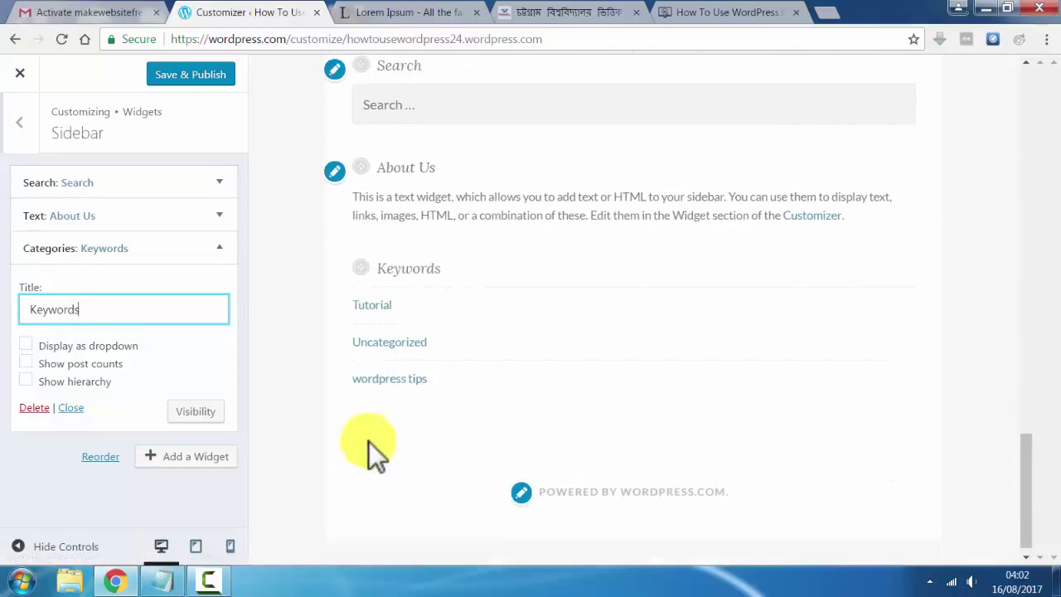
{"action": "left_click", "coordinate": [29, 348]}
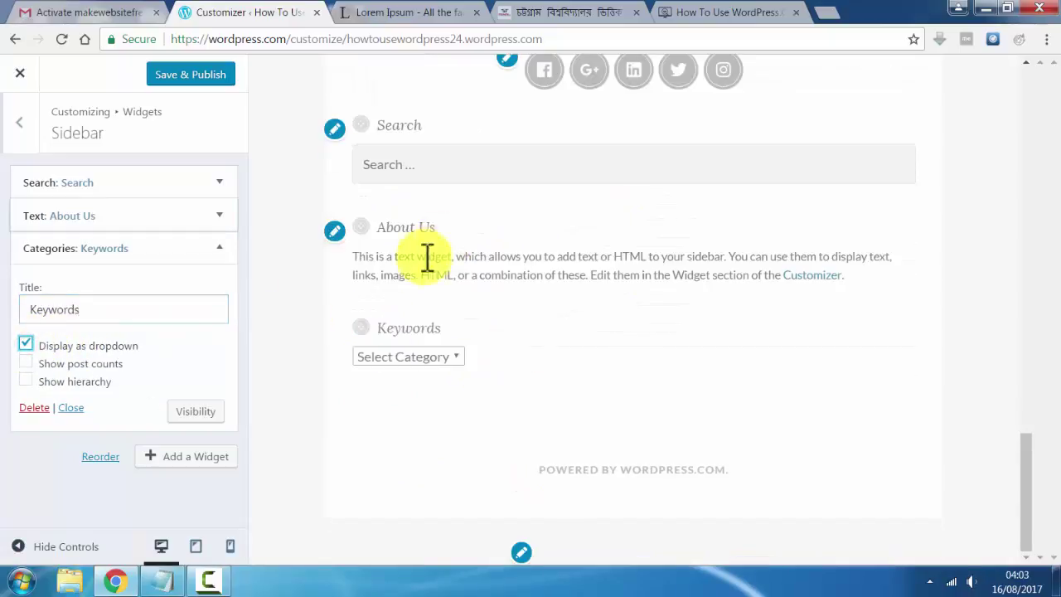
{"action": "left_click", "coordinate": [443, 369]}
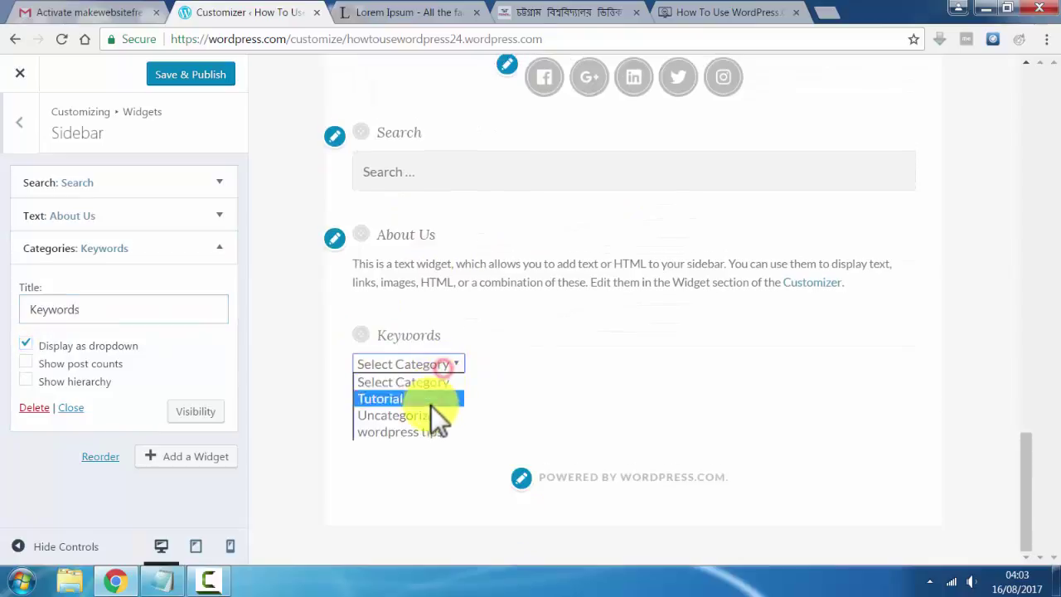
{"action": "left_click", "coordinate": [543, 346]}
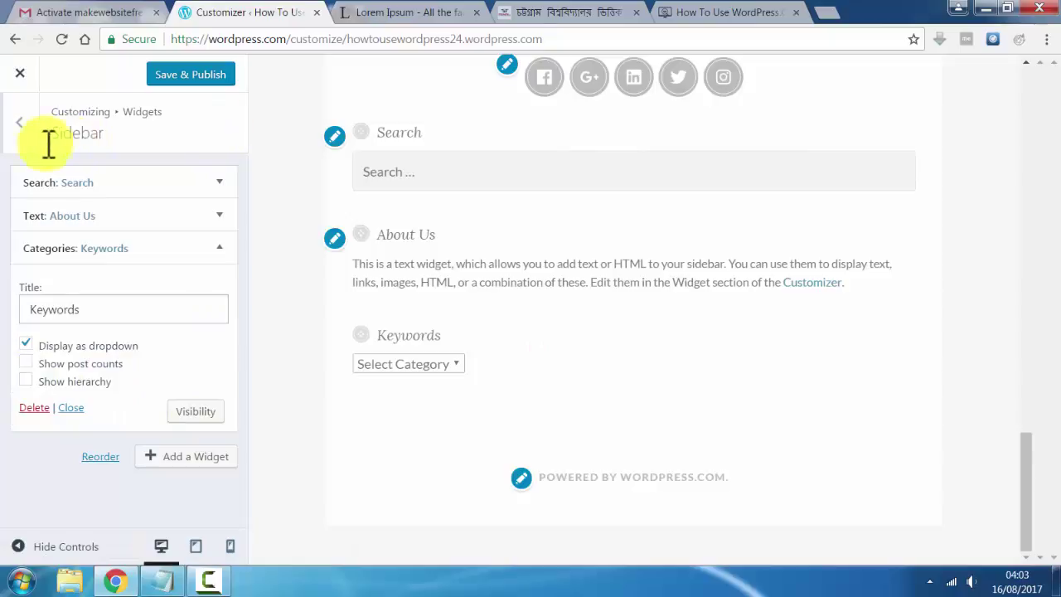
- Return to the list of widget areas and save and publish the sidebar changes
{"action": "left_click", "coordinate": [19, 122]}
{"action": "left_click", "coordinate": [198, 76]}
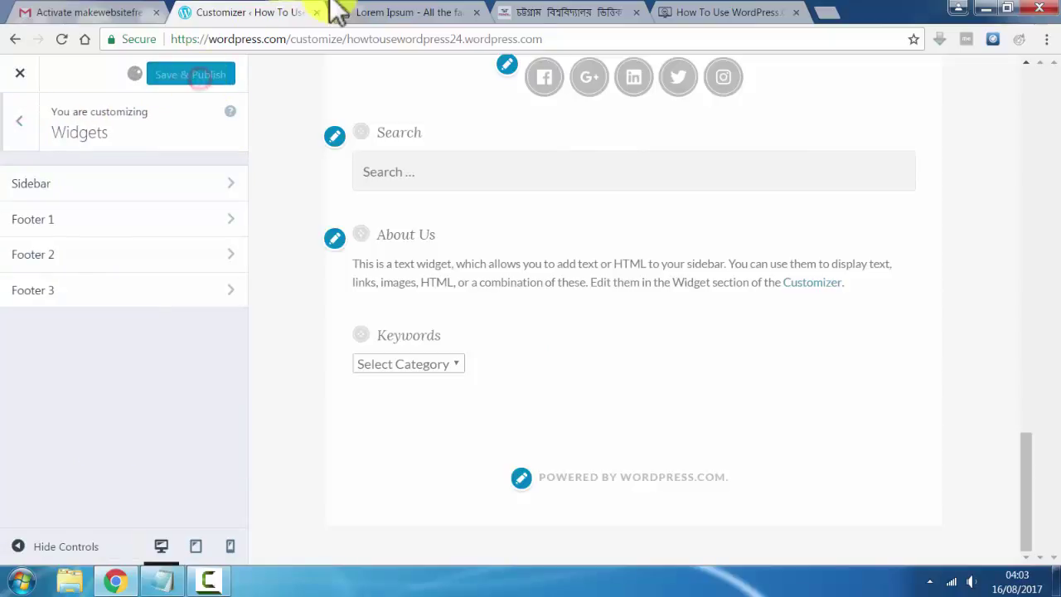
{"action": "scroll", "coordinate": [682, 291], "scroll_direction": "up", "scroll_amount": 4}
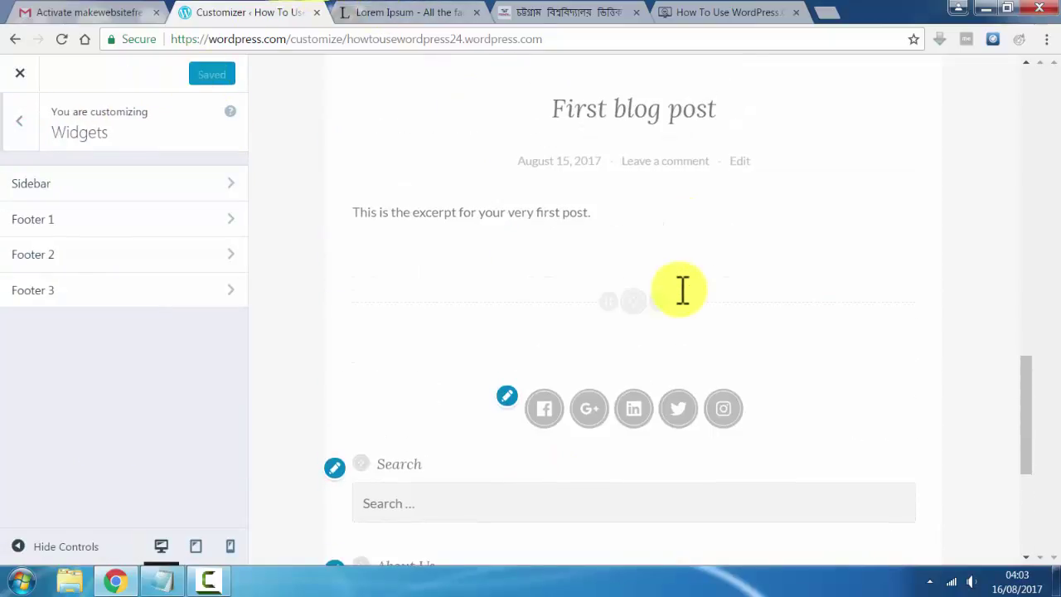
{"action": "scroll", "coordinate": [680, 290], "scroll_direction": "up", "scroll_amount": 14}
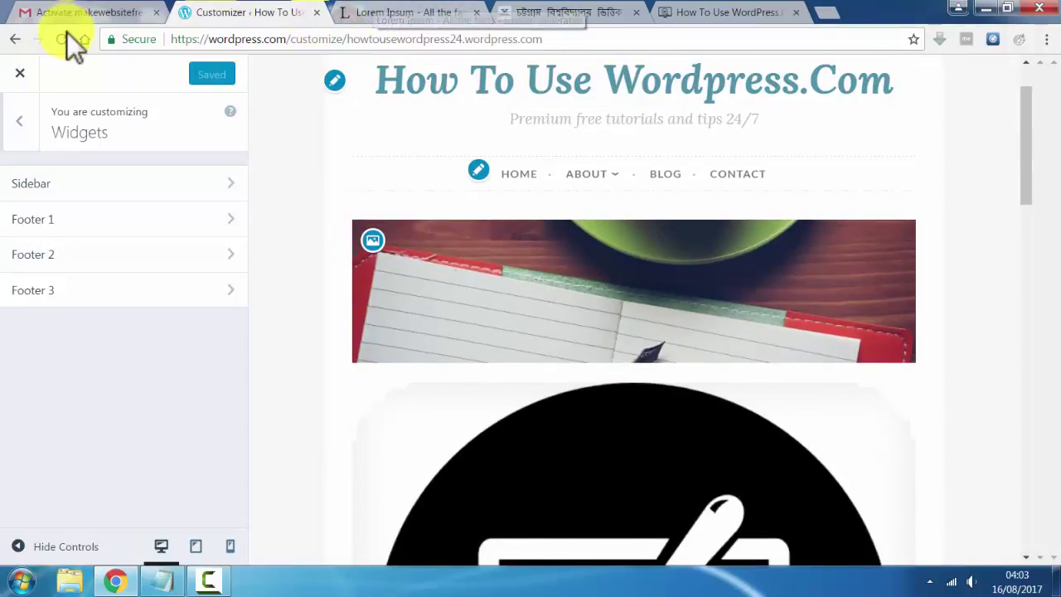
- Switch to the live site and look through its home page posts and sidebar
{"action": "left_click", "coordinate": [387, 15]}
{"action": "left_click", "coordinate": [266, 10]}
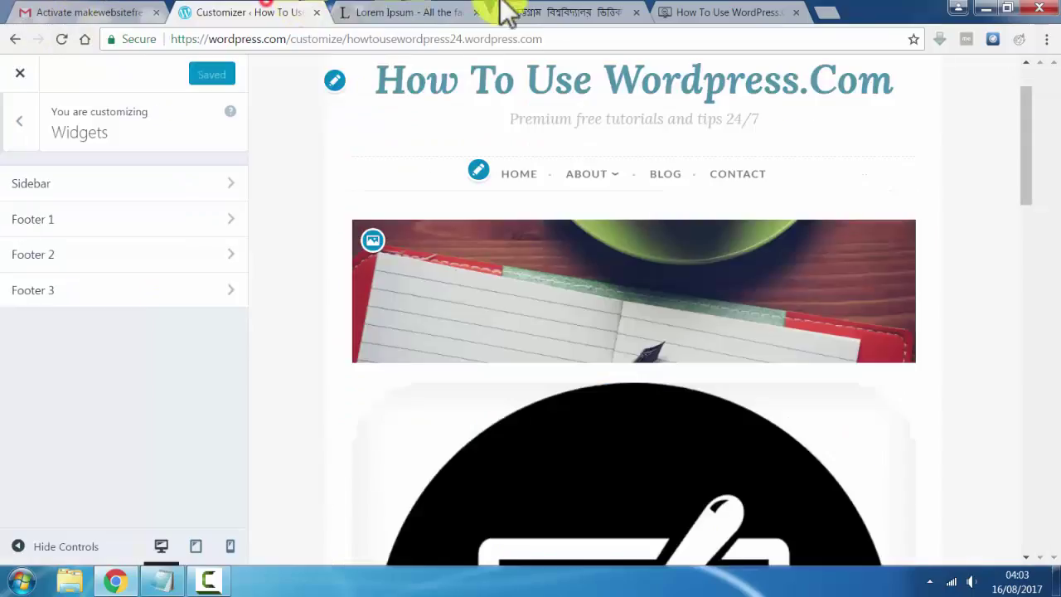
{"action": "left_click", "coordinate": [711, 12]}
{"action": "scroll", "coordinate": [808, 190], "scroll_direction": "down", "scroll_amount": 4}
{"action": "scroll", "coordinate": [813, 224], "scroll_direction": "down", "scroll_amount": 5}
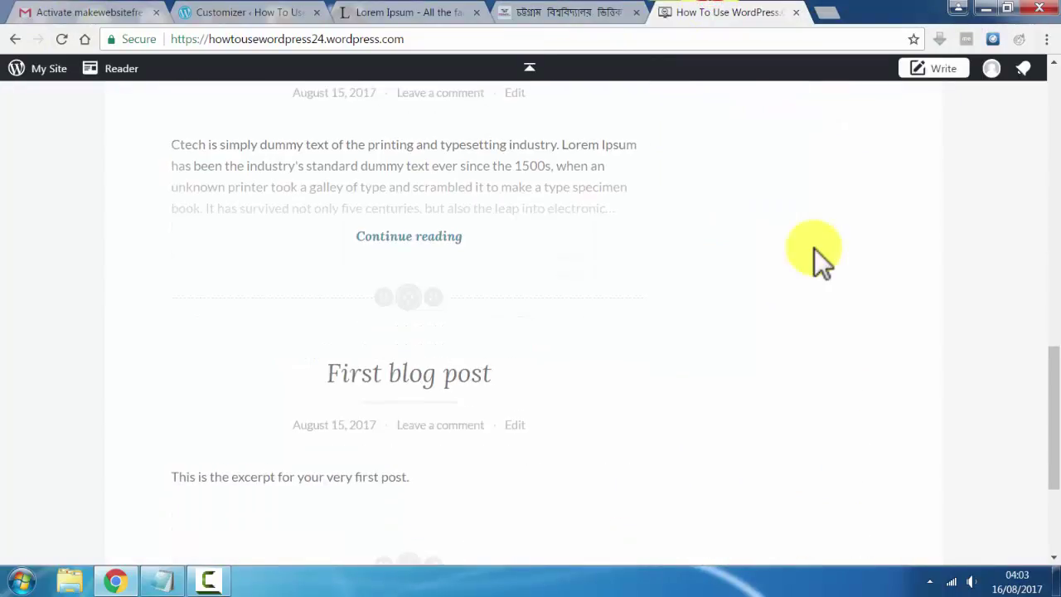
{"action": "scroll", "coordinate": [796, 317], "scroll_direction": "down", "scroll_amount": 3}
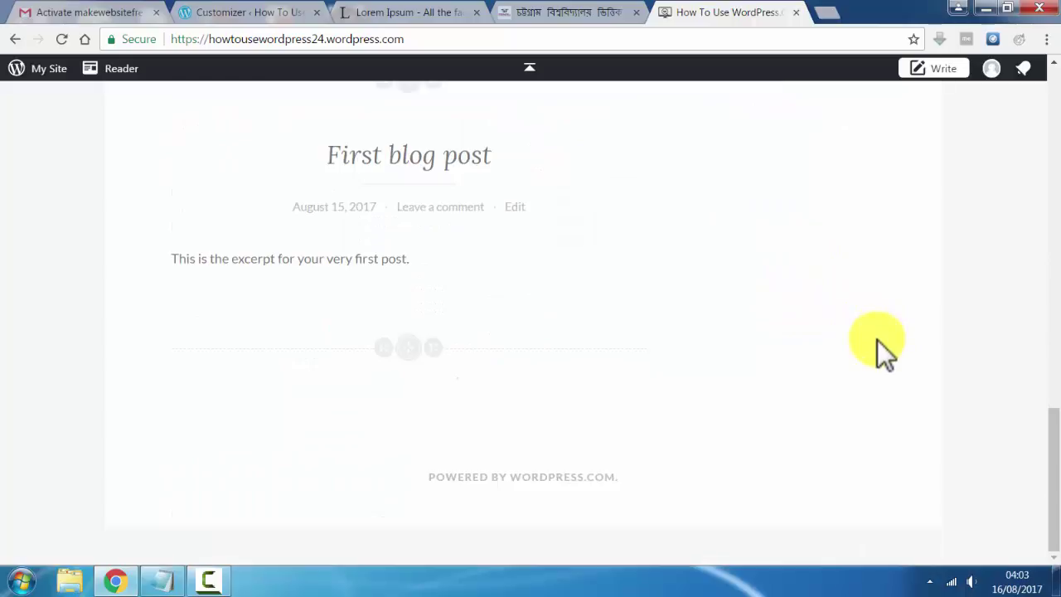
{"action": "scroll", "coordinate": [574, 514], "scroll_direction": "up", "scroll_amount": 5}
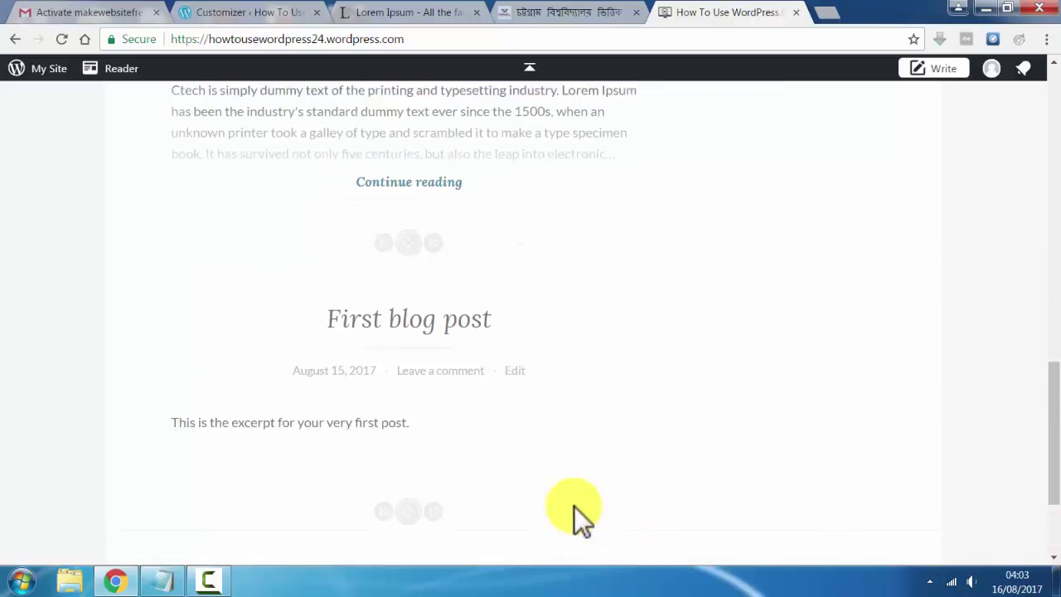
{"action": "scroll", "coordinate": [491, 396], "scroll_direction": "up", "scroll_amount": 7}
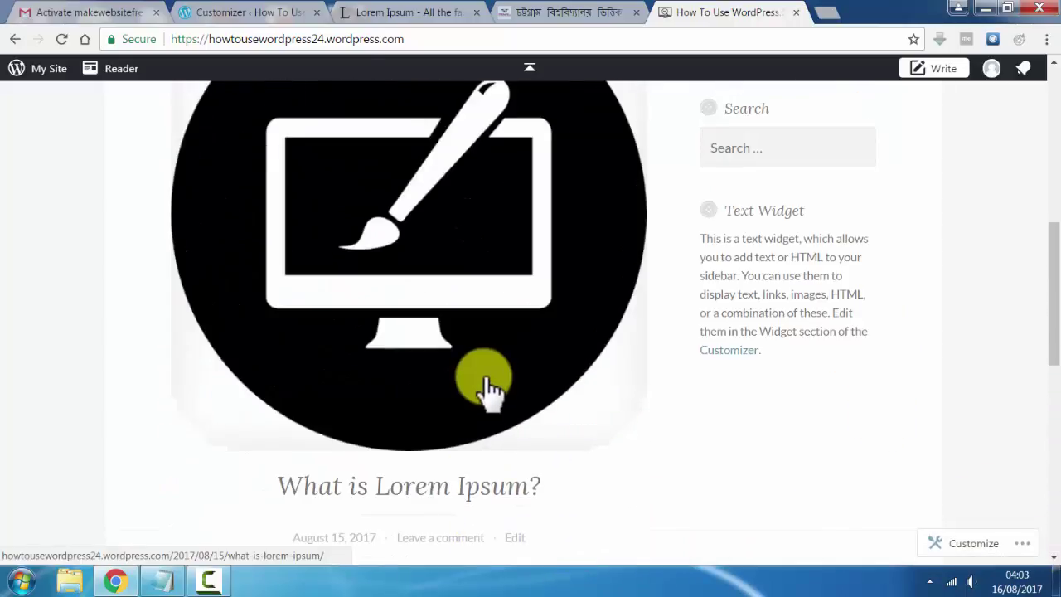
{"action": "scroll", "coordinate": [299, 199], "scroll_direction": "up", "scroll_amount": 2}
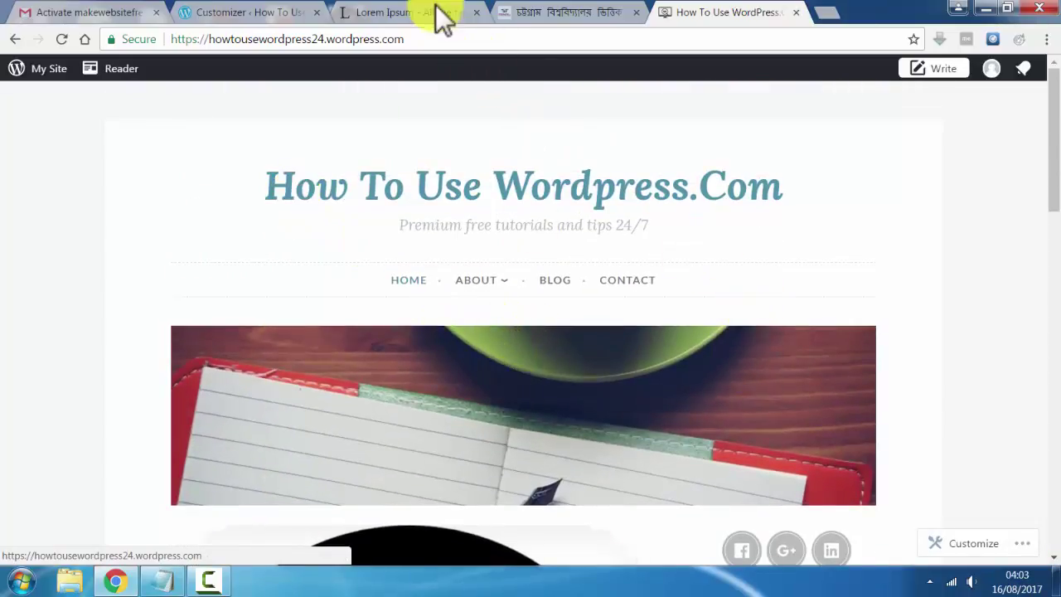
- Reload the live home page and check the About Us and Keywords widgets in its sidebar
{"action": "left_click", "coordinate": [62, 39]}
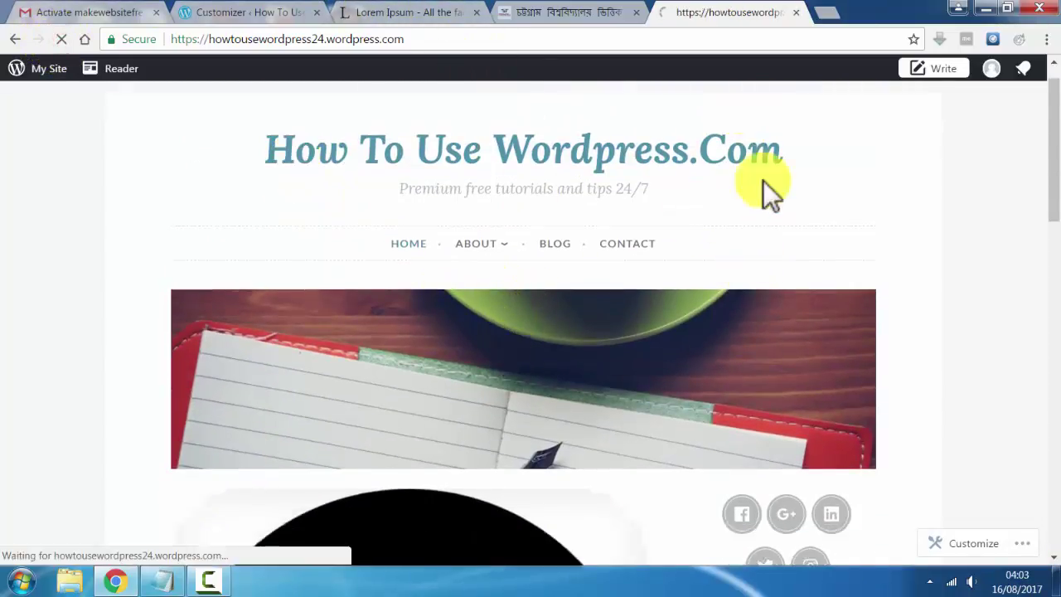
{"action": "scroll", "coordinate": [776, 258], "scroll_direction": "down", "scroll_amount": 10}
{"action": "scroll", "coordinate": [783, 325], "scroll_direction": "up", "scroll_amount": 10}
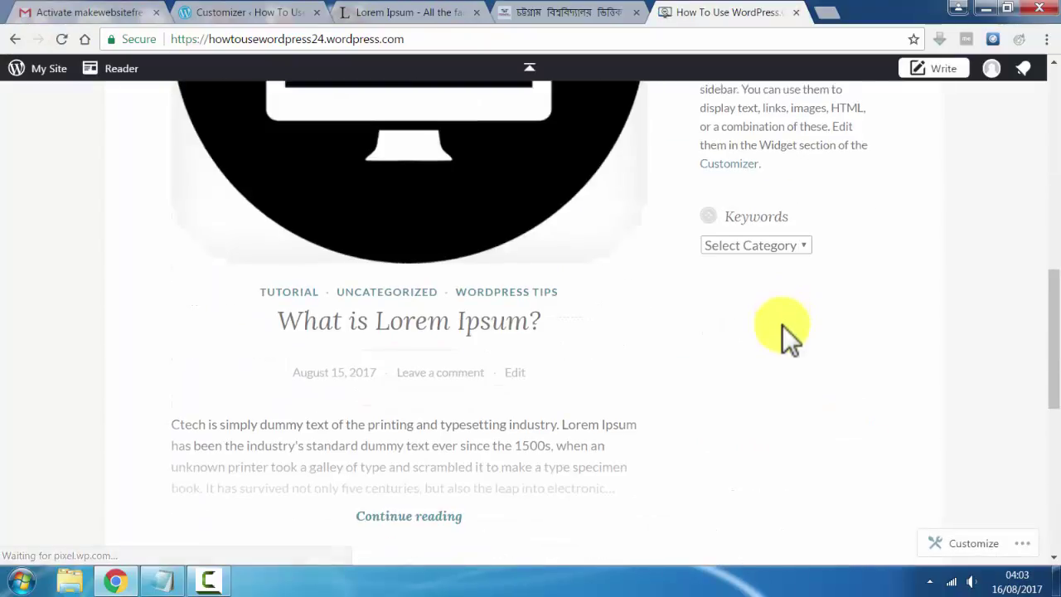
{"action": "scroll", "coordinate": [629, 347], "scroll_direction": "down", "scroll_amount": 10}
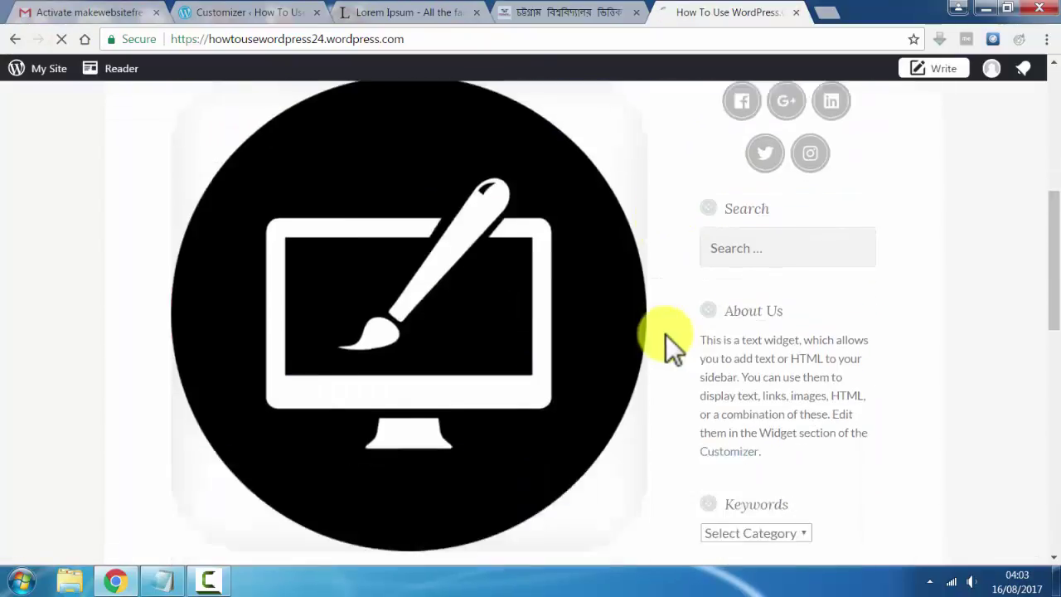
{"action": "scroll", "coordinate": [680, 348], "scroll_direction": "up", "scroll_amount": 5}
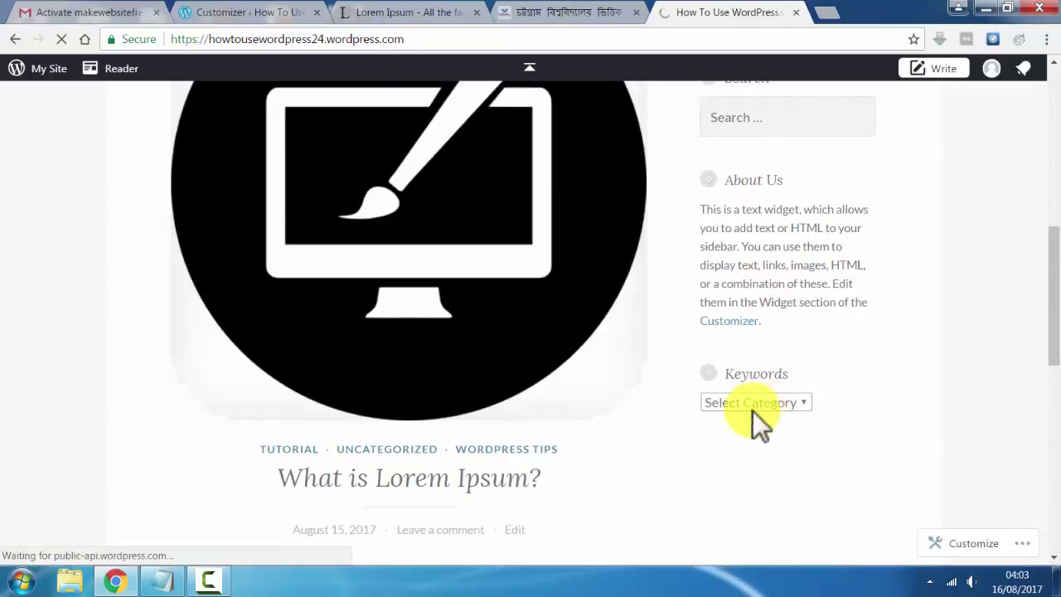
{"action": "scroll", "coordinate": [758, 415], "scroll_direction": "down", "scroll_amount": 7}
{"action": "scroll", "coordinate": [771, 290], "scroll_direction": "up", "scroll_amount": 6}
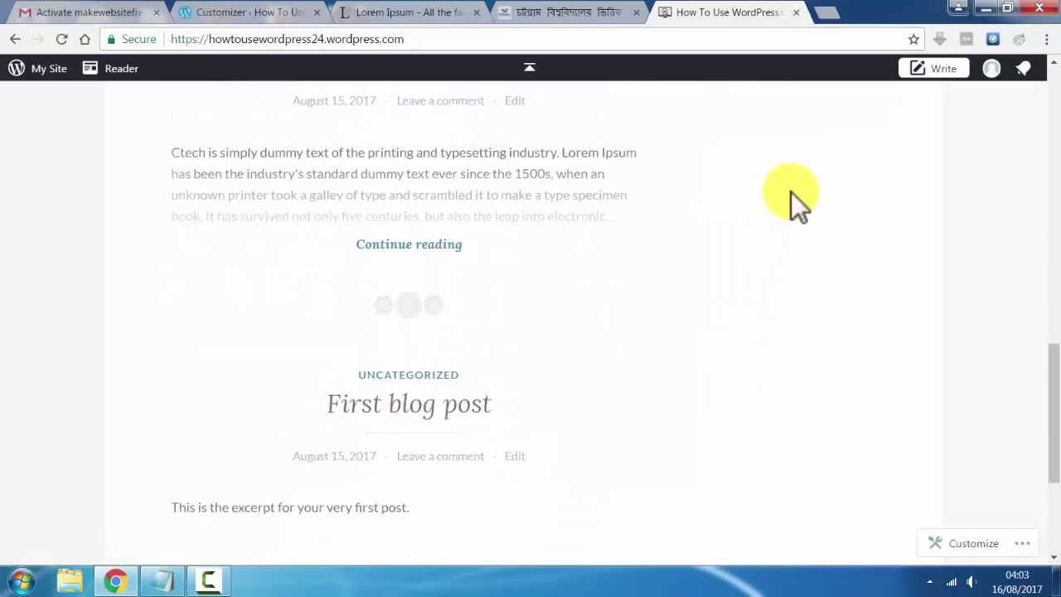
- Return to the Customizer and add a Contact Info & Map widget to the Sidebar widget area
{"action": "left_click", "coordinate": [270, 15]}
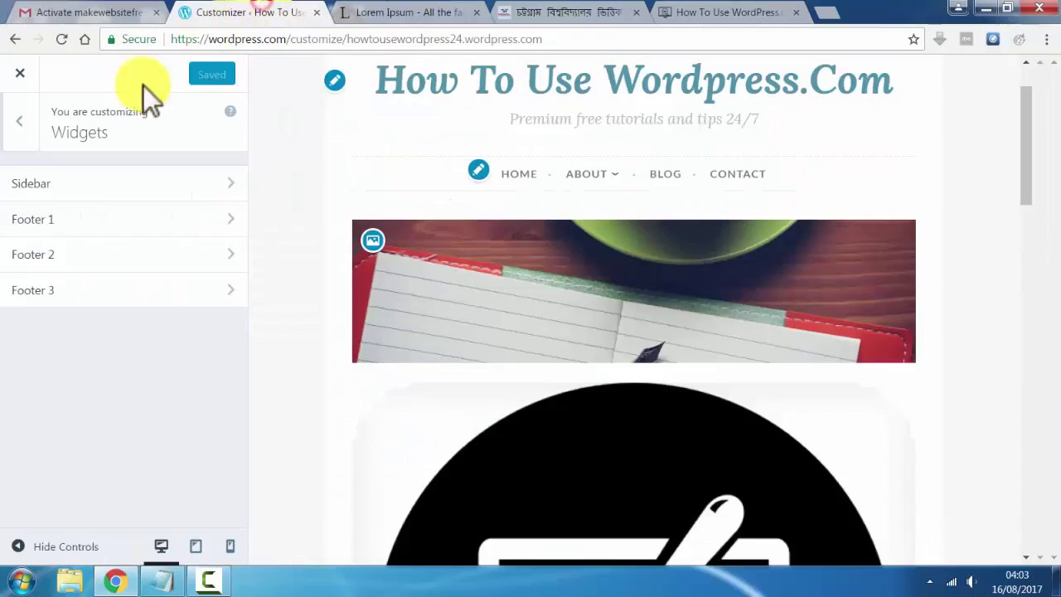
{"action": "left_click", "coordinate": [106, 184]}
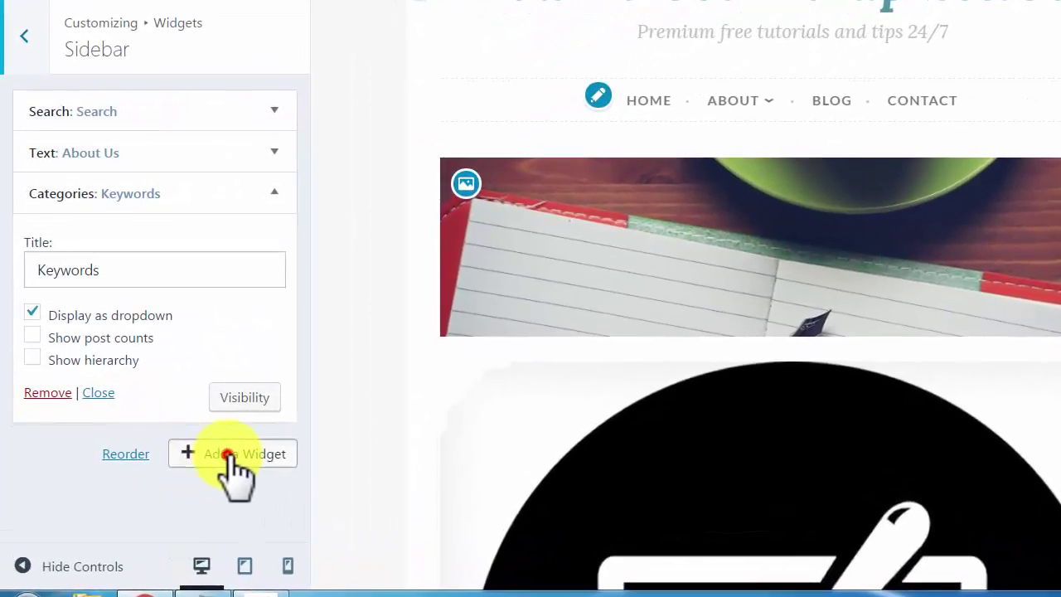
{"action": "left_click", "coordinate": [204, 456]}
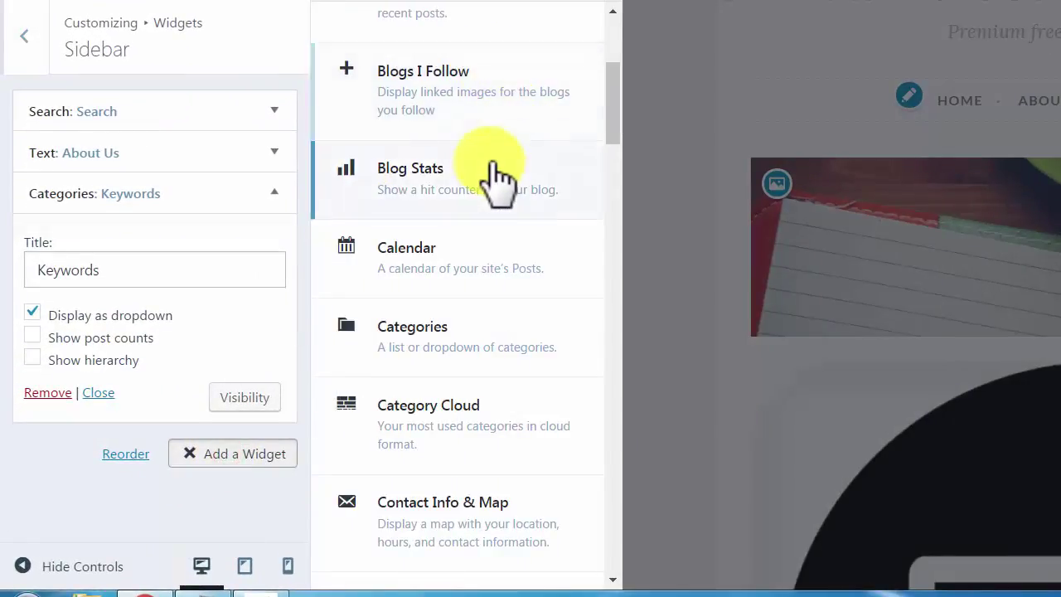
{"action": "scroll", "coordinate": [457, 213], "scroll_direction": "down", "scroll_amount": 3}
{"action": "scroll", "coordinate": [489, 174], "scroll_direction": "down", "scroll_amount": 2}
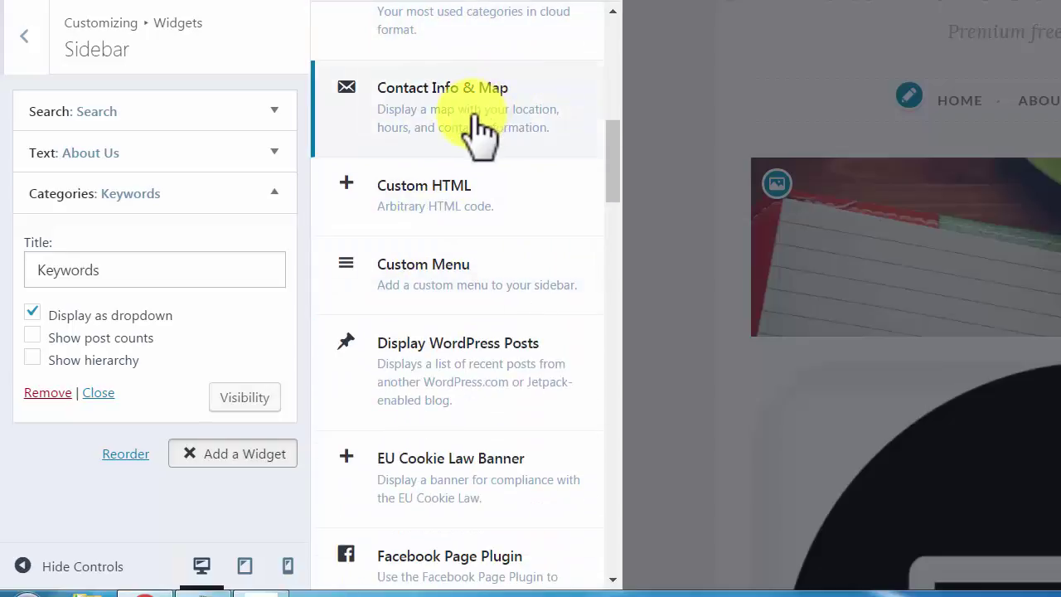
{"action": "left_click", "coordinate": [488, 124]}
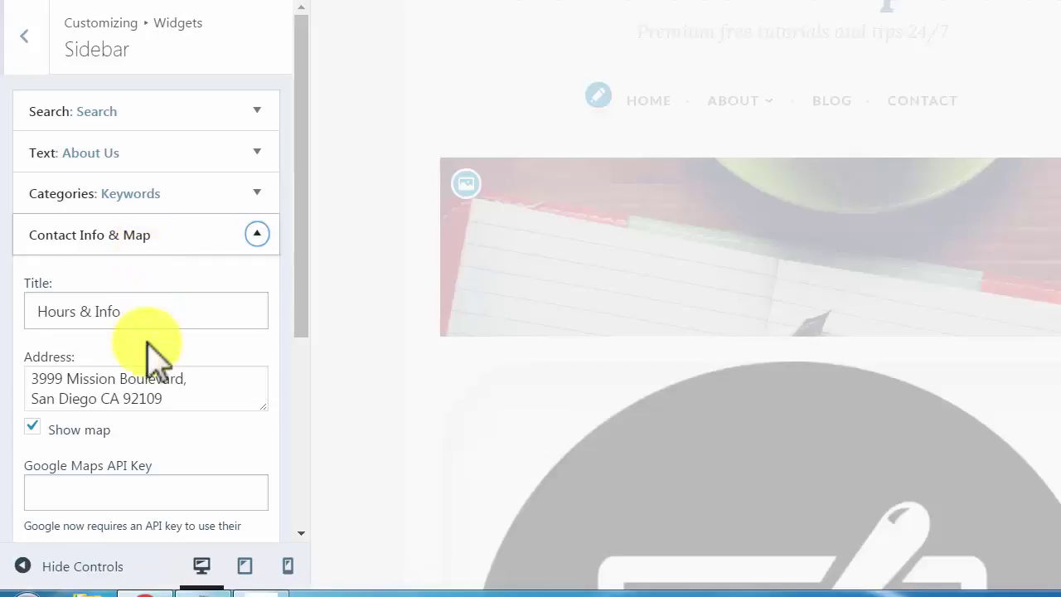
- Review the Contact Info & Map widget's title, address, Google Maps API key, phone and hours fields without changing them
{"action": "scroll", "coordinate": [162, 382], "scroll_direction": "down", "scroll_amount": 3}
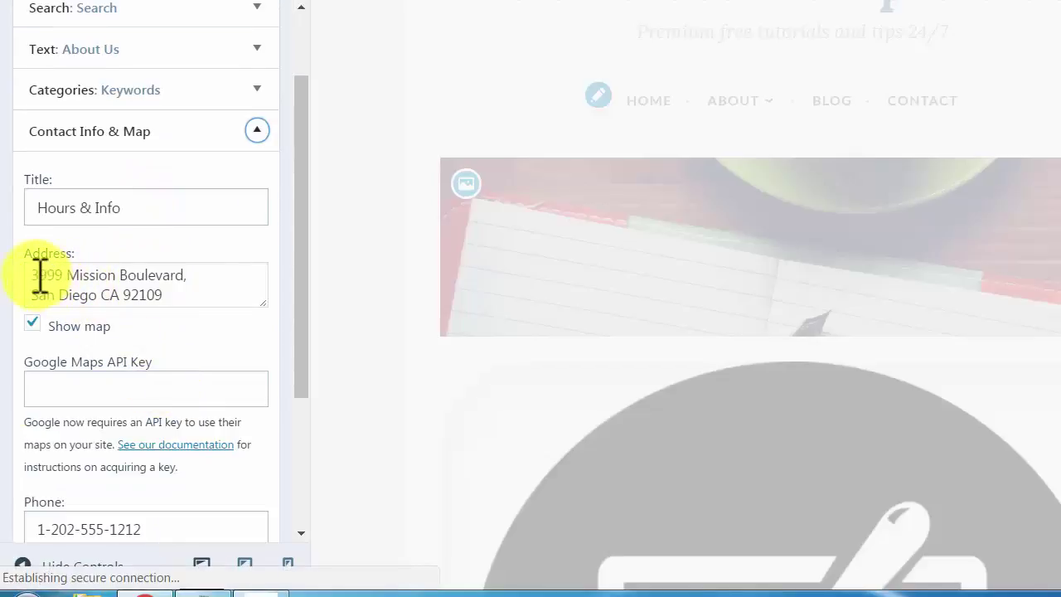
{"action": "left_click_drag", "start_coordinate": [42, 274], "coordinate": [194, 289]}
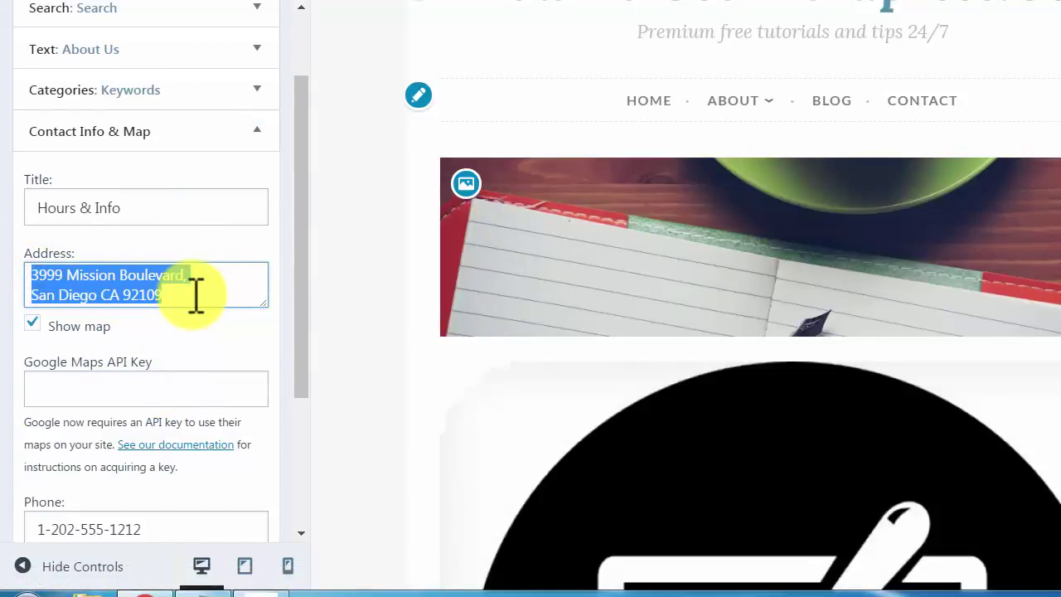
{"action": "left_click", "coordinate": [142, 208]}
{"action": "scroll", "coordinate": [124, 365], "scroll_direction": "down", "scroll_amount": 1}
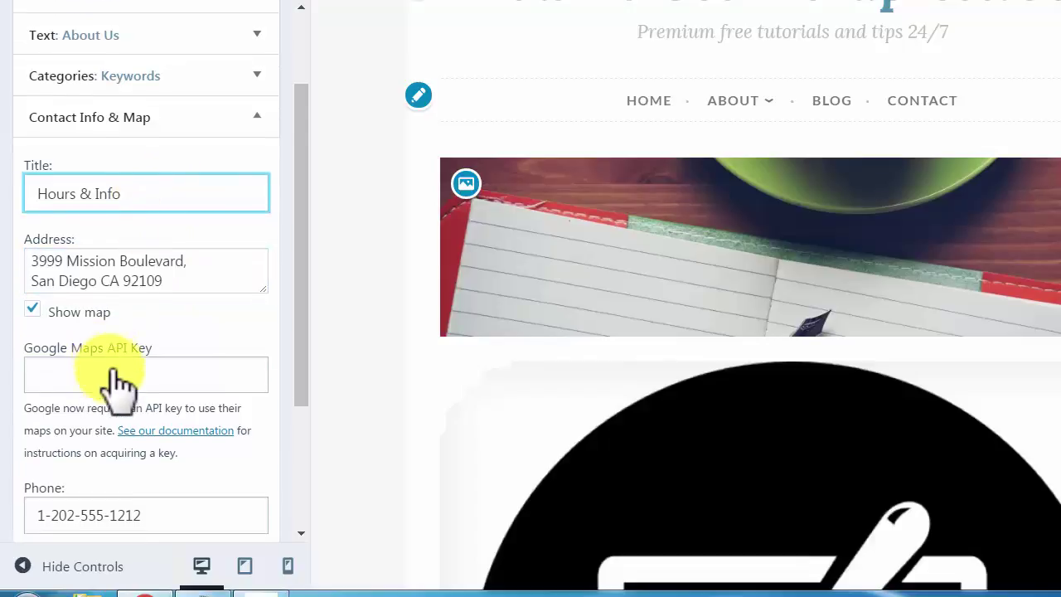
{"action": "scroll", "coordinate": [116, 381], "scroll_direction": "down", "scroll_amount": 3}
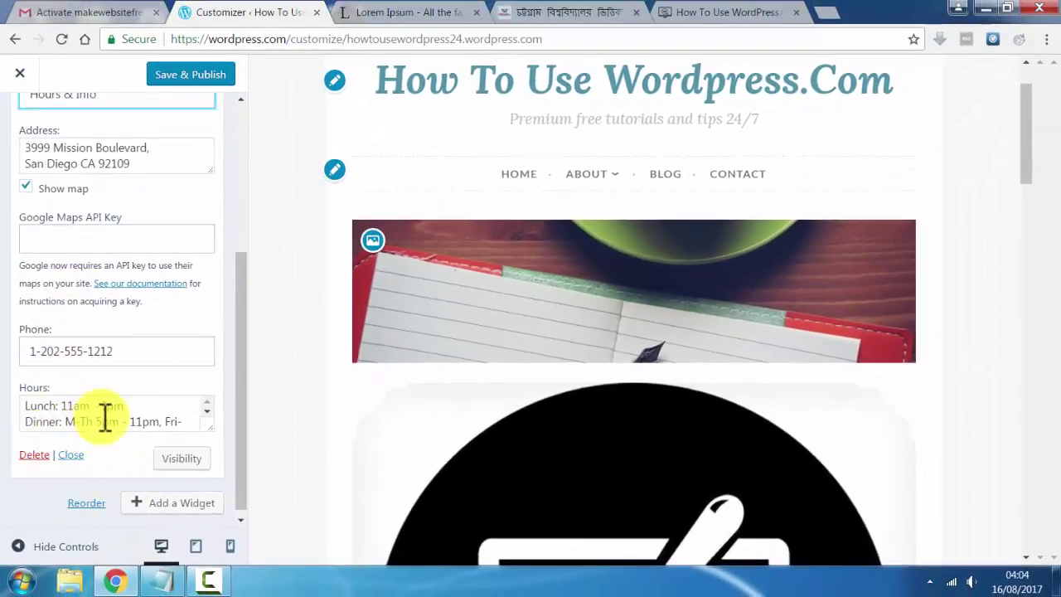
{"action": "scroll", "coordinate": [106, 412], "scroll_direction": "down", "scroll_amount": 1}
- Save and publish the Contact Info & Map widget, and look through the site preview
{"action": "left_click", "coordinate": [208, 79]}
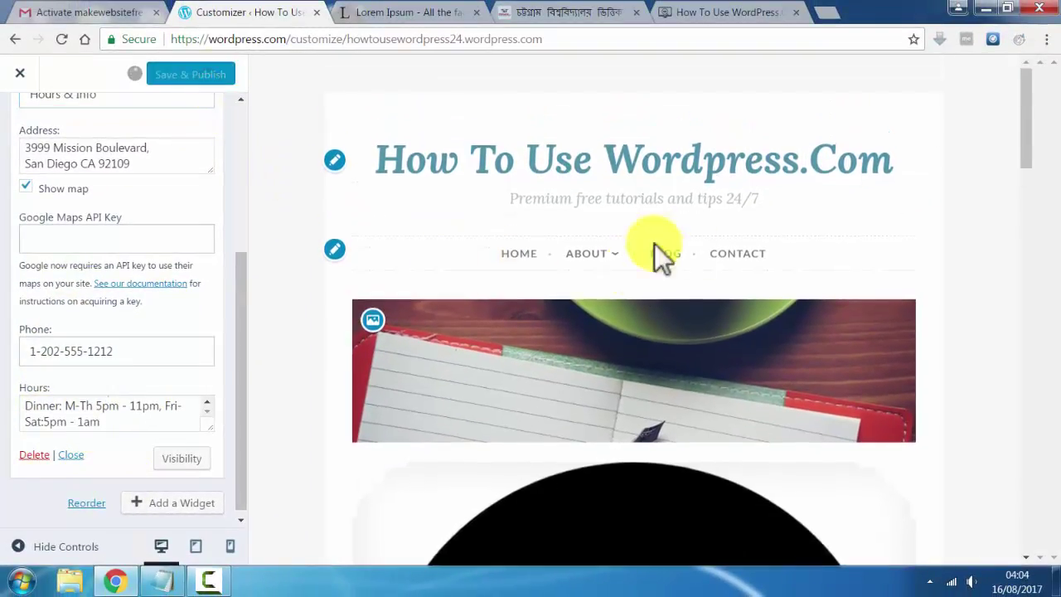
{"action": "scroll", "coordinate": [237, 273], "scroll_direction": "up", "scroll_amount": 3}
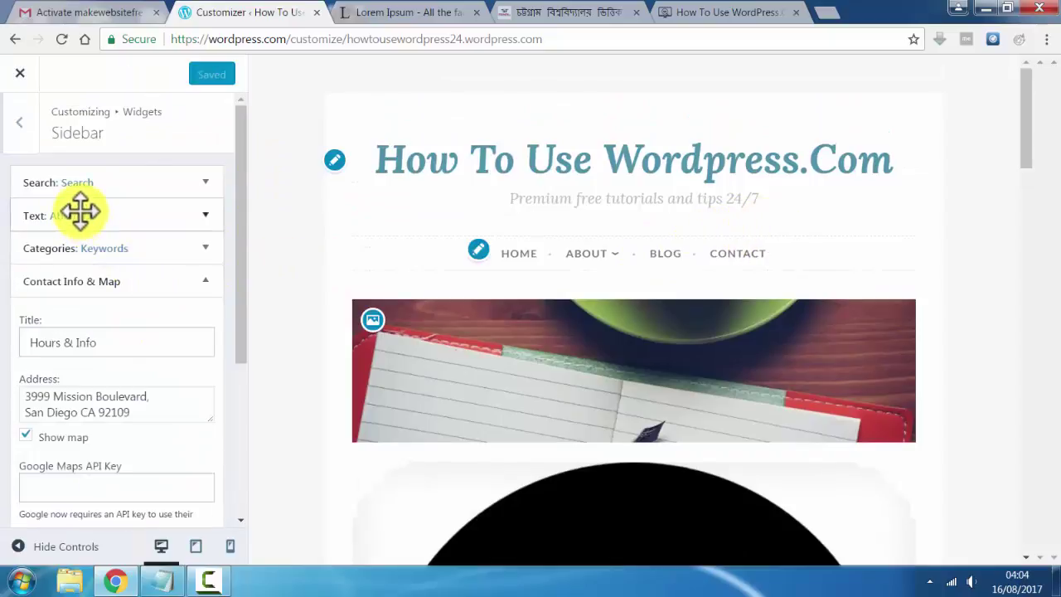
{"action": "scroll", "coordinate": [993, 190], "scroll_direction": "down", "scroll_amount": 3}
{"action": "scroll", "coordinate": [992, 190], "scroll_direction": "down", "scroll_amount": 5}
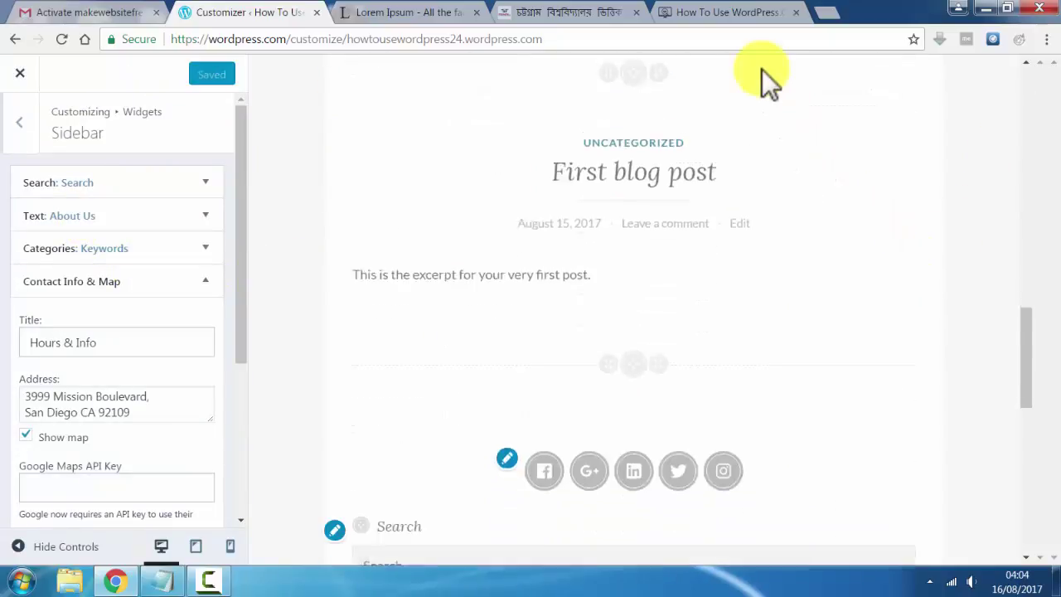
- Reload the live site and examine the Hours & Info widget with its map in the sidebar
{"action": "left_click", "coordinate": [710, 11]}
{"action": "left_click", "coordinate": [60, 39]}
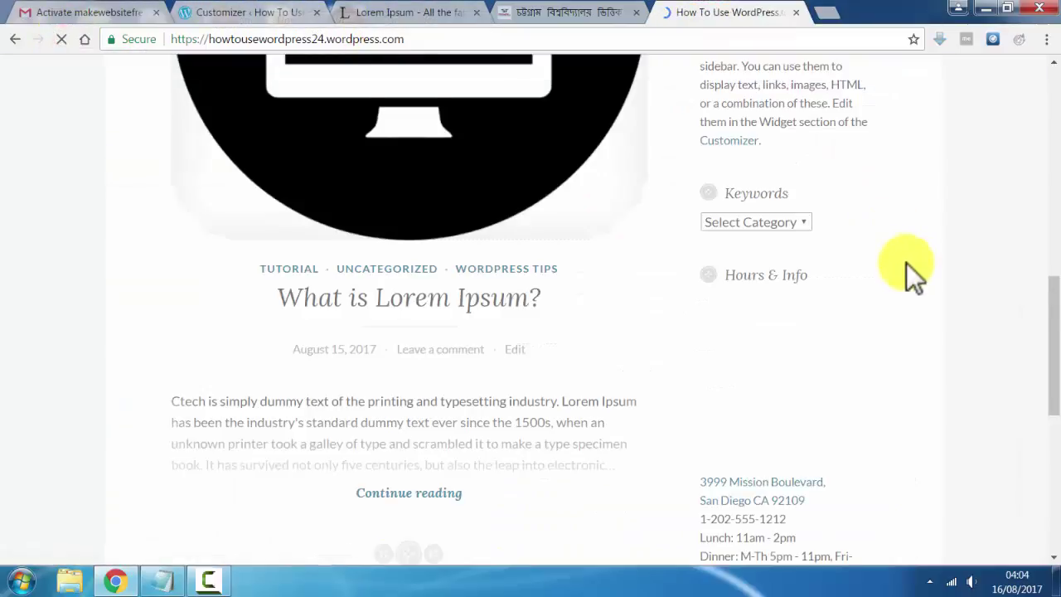
{"action": "scroll", "coordinate": [829, 348], "scroll_direction": "down", "scroll_amount": 2}
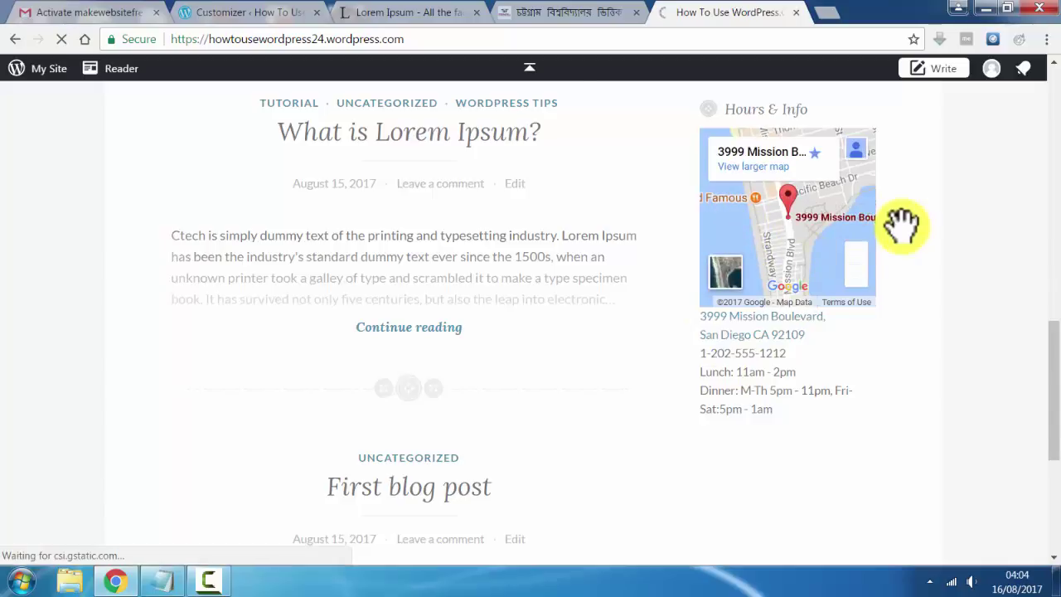
{"action": "scroll", "coordinate": [766, 259], "scroll_direction": "up", "scroll_amount": 2}
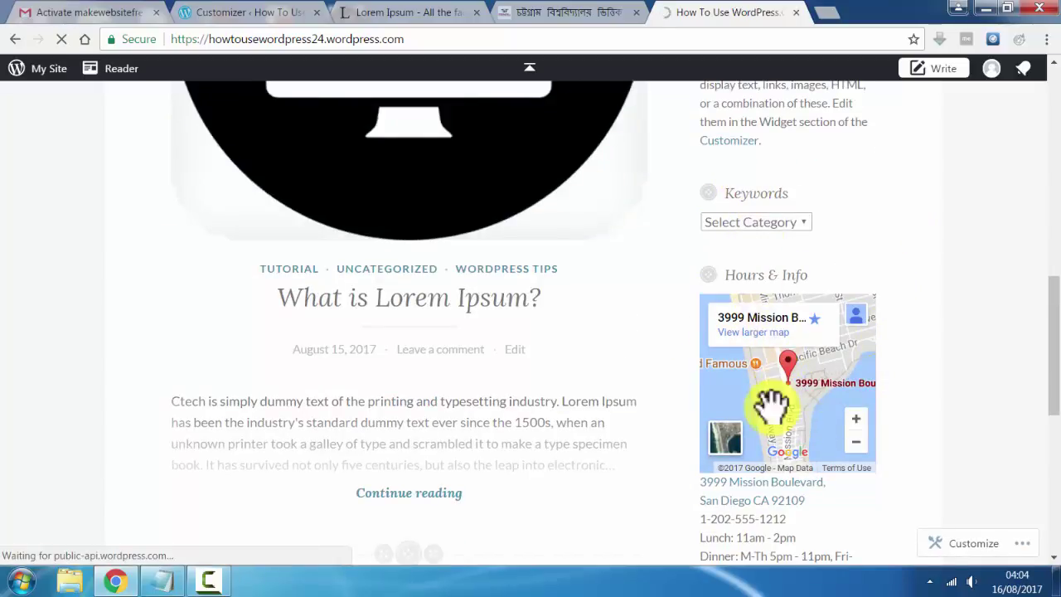
- Return to the Customizer, collapse the Contact Info & Map widget, and add a Facebook Page Plugin widget to the Sidebar
{"action": "scroll", "coordinate": [794, 398], "scroll_direction": "down", "scroll_amount": 1}
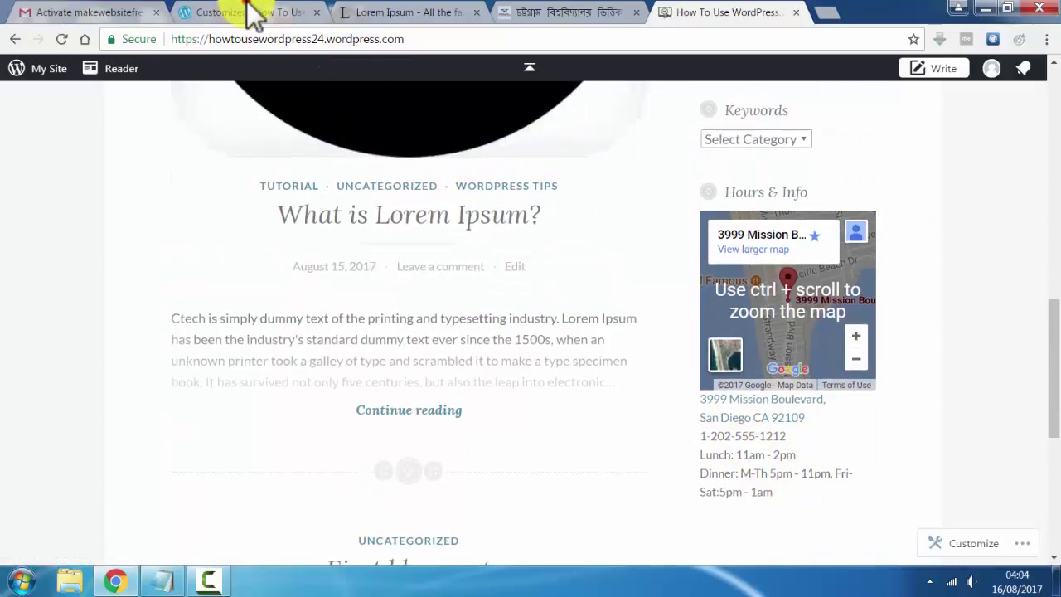
{"action": "left_click", "coordinate": [249, 12]}
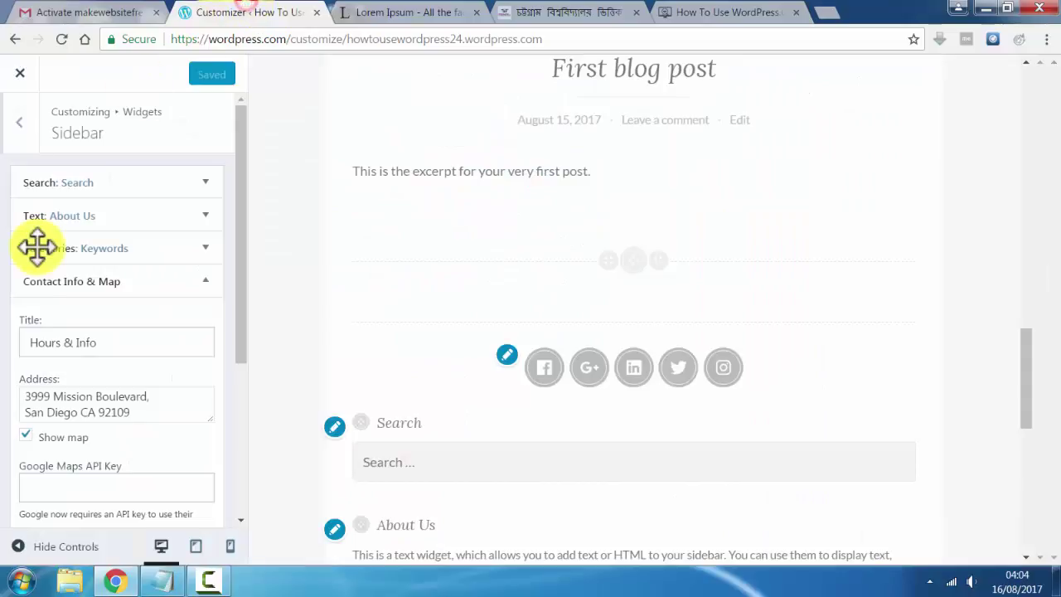
{"action": "left_click", "coordinate": [207, 282]}
{"action": "left_click", "coordinate": [179, 331]}
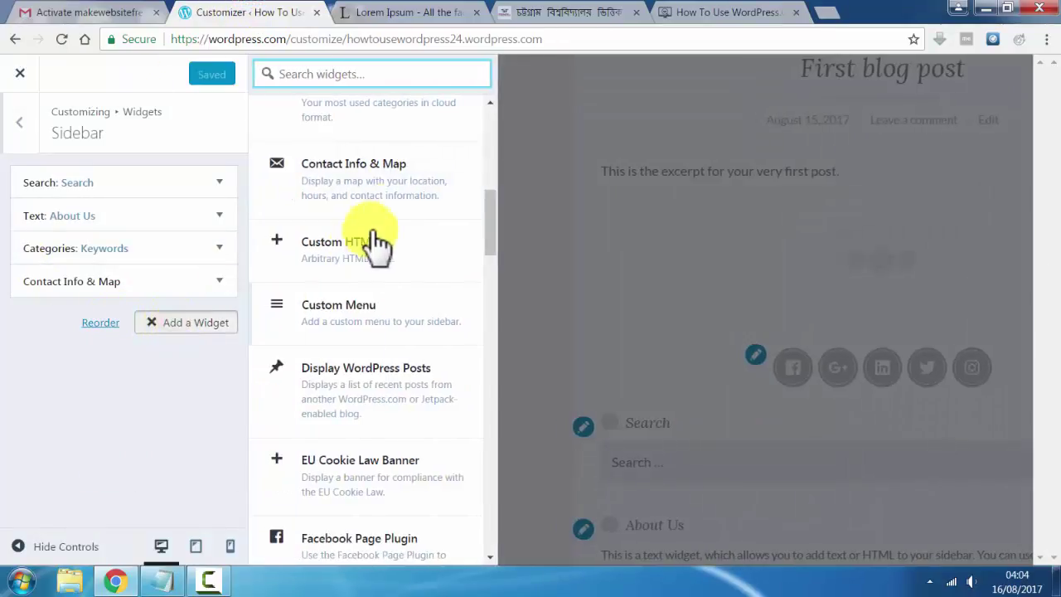
{"action": "scroll", "coordinate": [404, 222], "scroll_direction": "down", "scroll_amount": 2}
{"action": "scroll", "coordinate": [398, 253], "scroll_direction": "down", "scroll_amount": 3}
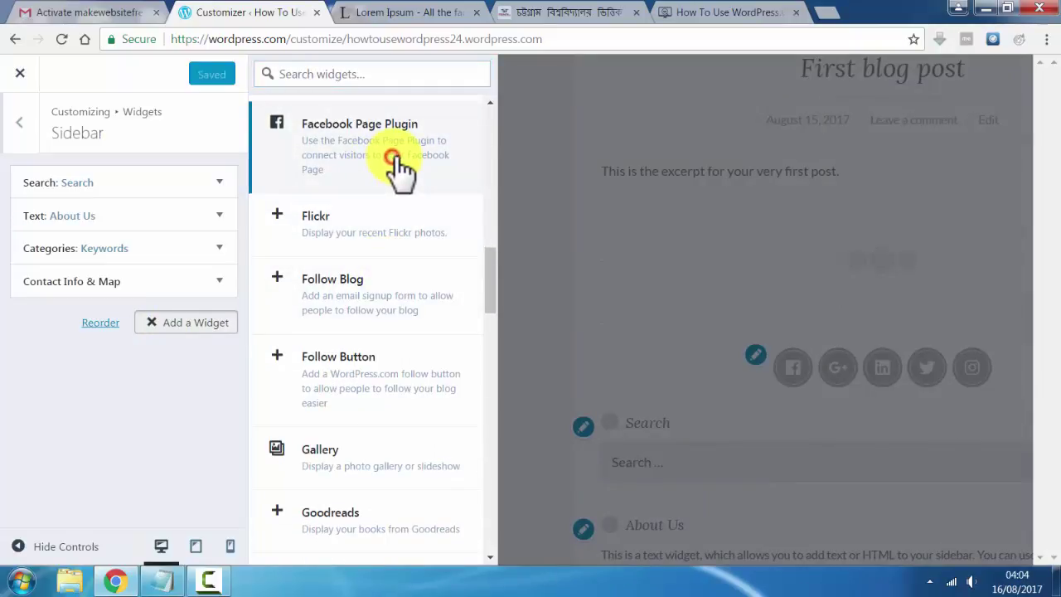
{"action": "left_click", "coordinate": [398, 166]}
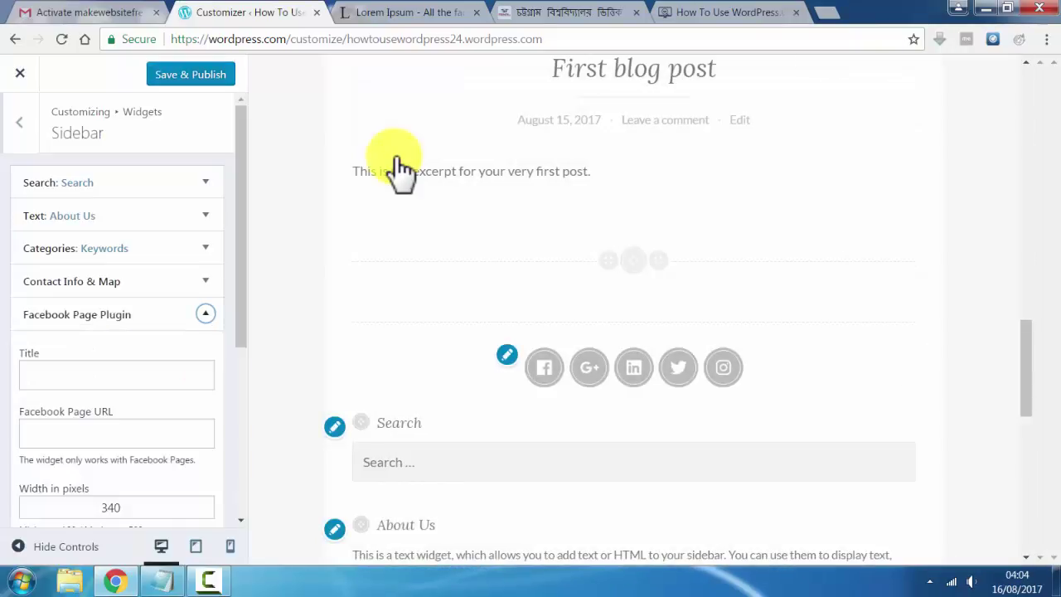
{"action": "left_click", "coordinate": [67, 377]}
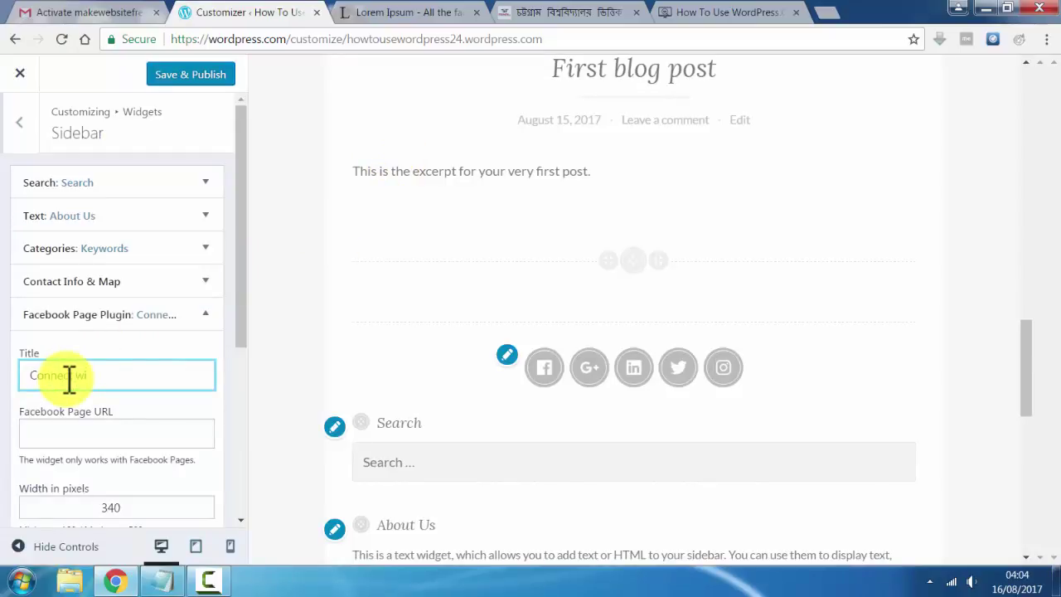
{"action": "type", "text": "Connect with Fb"}
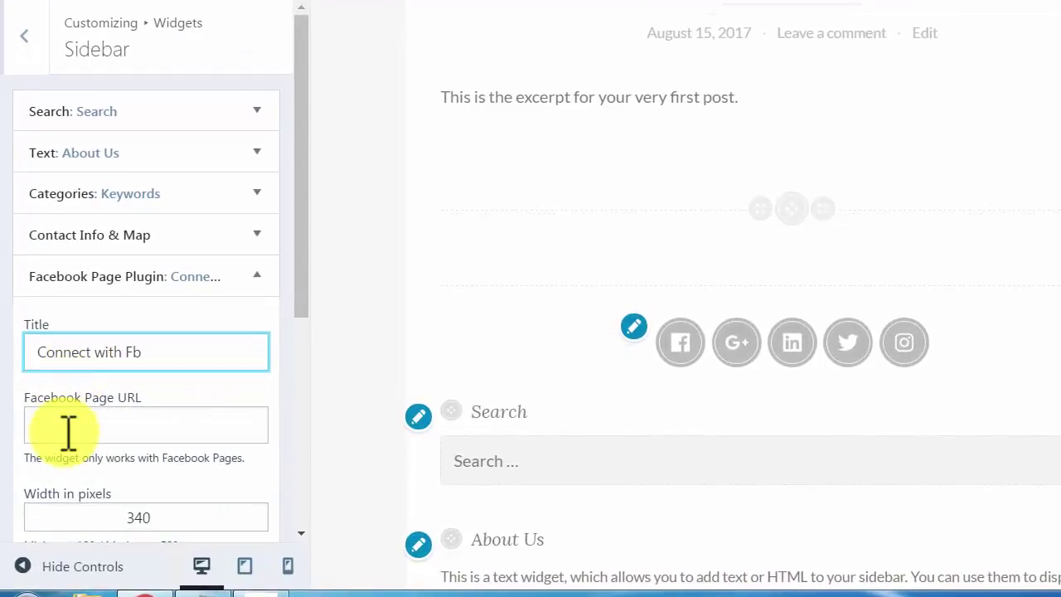
{"action": "left_click", "coordinate": [55, 440]}
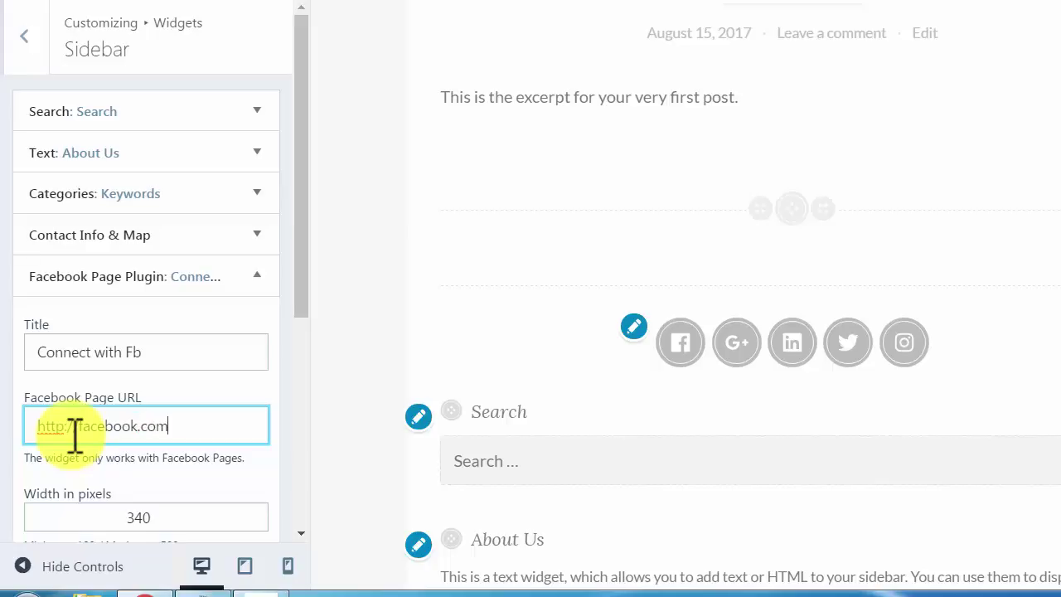
{"action": "type", "text": "sbaza"}
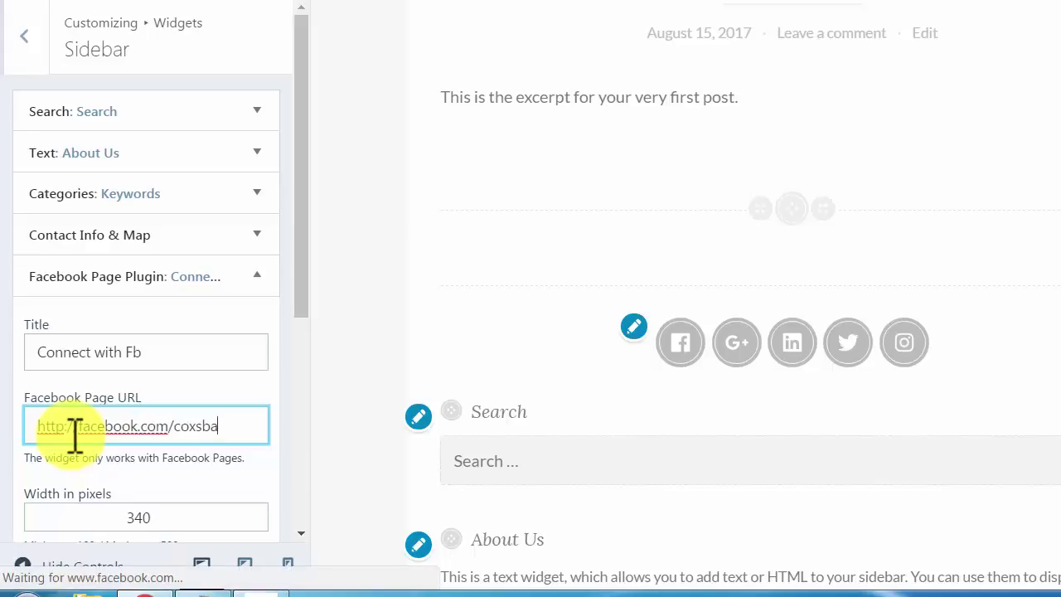
{"action": "type", "text": "rtech"}
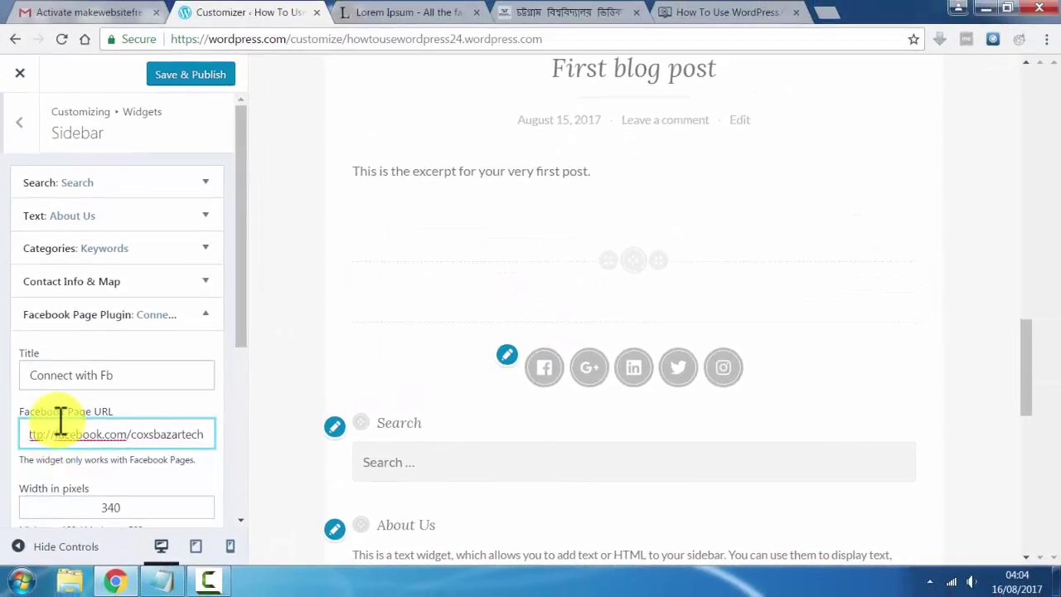
{"action": "scroll", "coordinate": [92, 411], "scroll_direction": "down", "scroll_amount": 5}
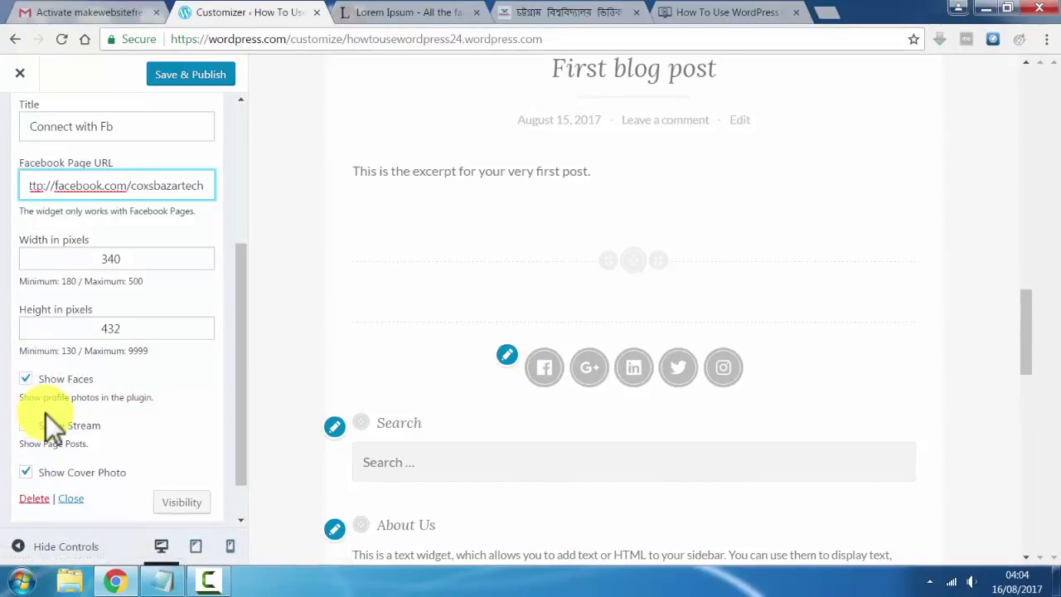
{"action": "left_click", "coordinate": [26, 473]}
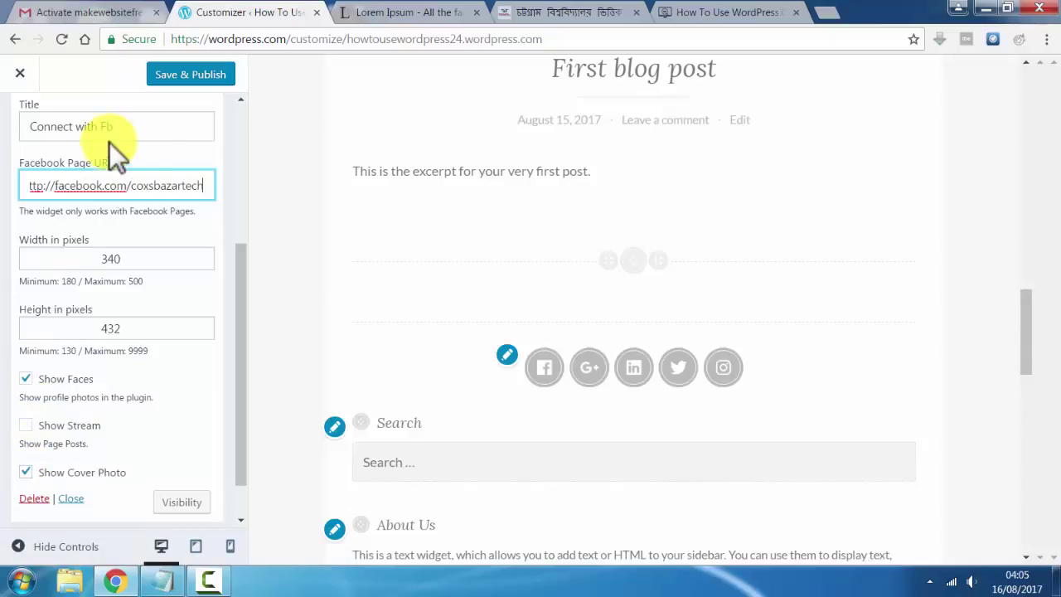
{"action": "scroll", "coordinate": [177, 171], "scroll_direction": "up", "scroll_amount": 3}
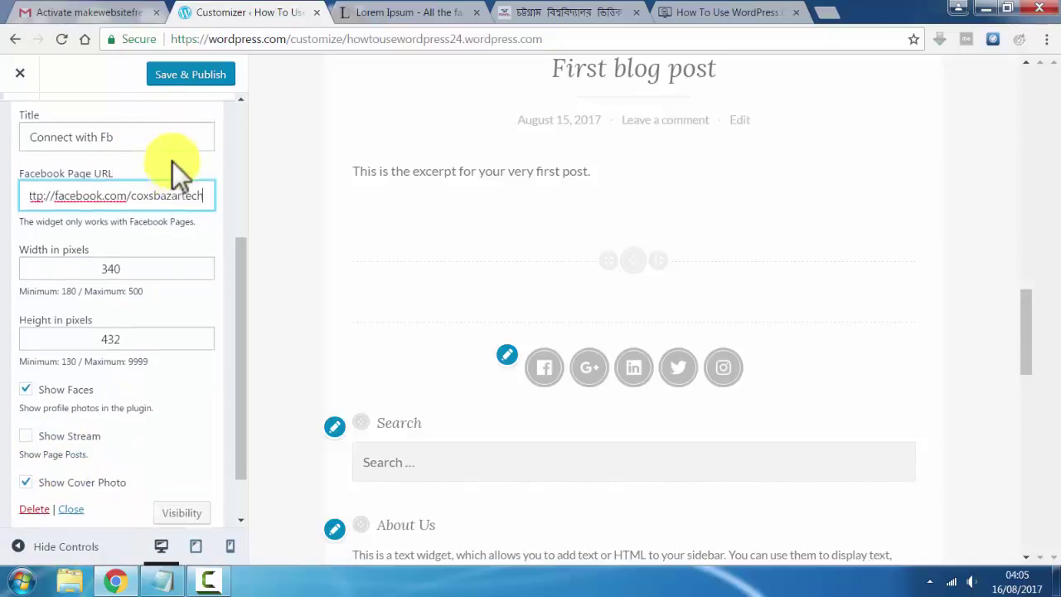
{"action": "left_click", "coordinate": [209, 247]}
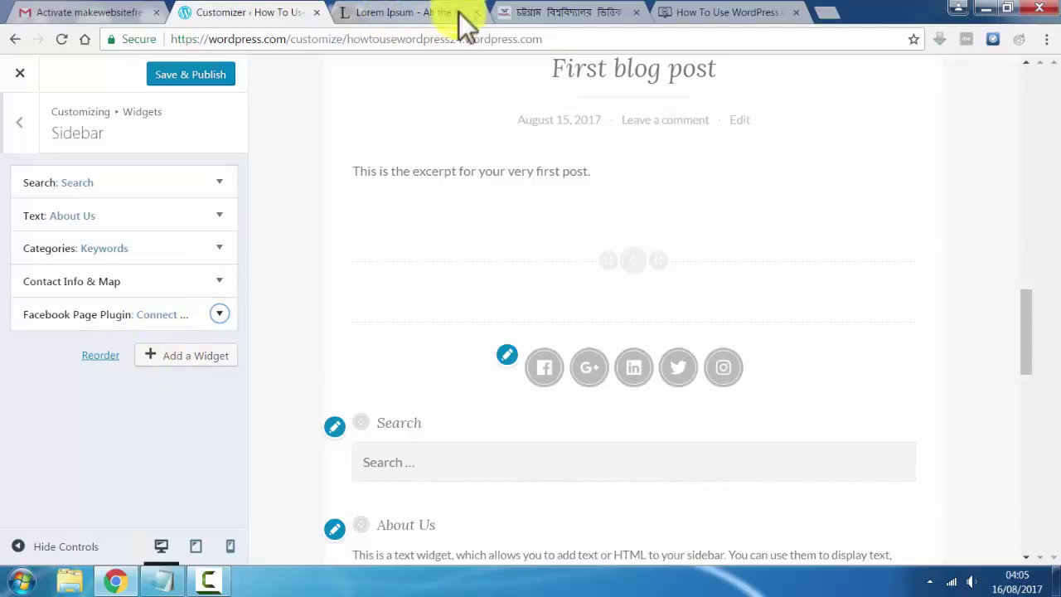
- Browse the available widgets and add a Video widget to the Sidebar below the Facebook Page Plugin
{"action": "left_click", "coordinate": [204, 365]}
{"action": "scroll", "coordinate": [365, 249], "scroll_direction": "down", "scroll_amount": 5}
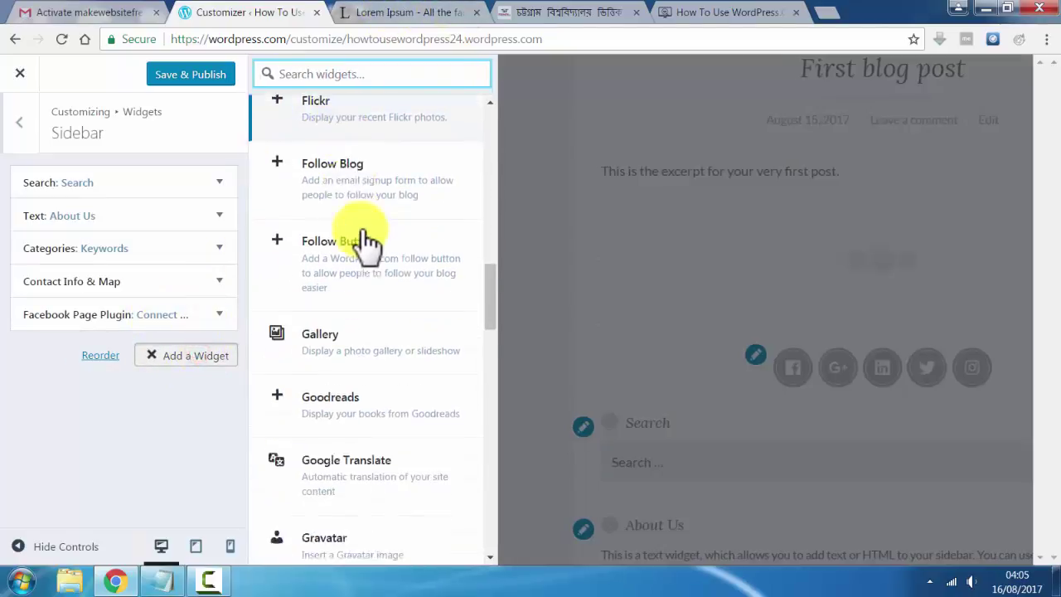
{"action": "scroll", "coordinate": [375, 307], "scroll_direction": "down", "scroll_amount": 6}
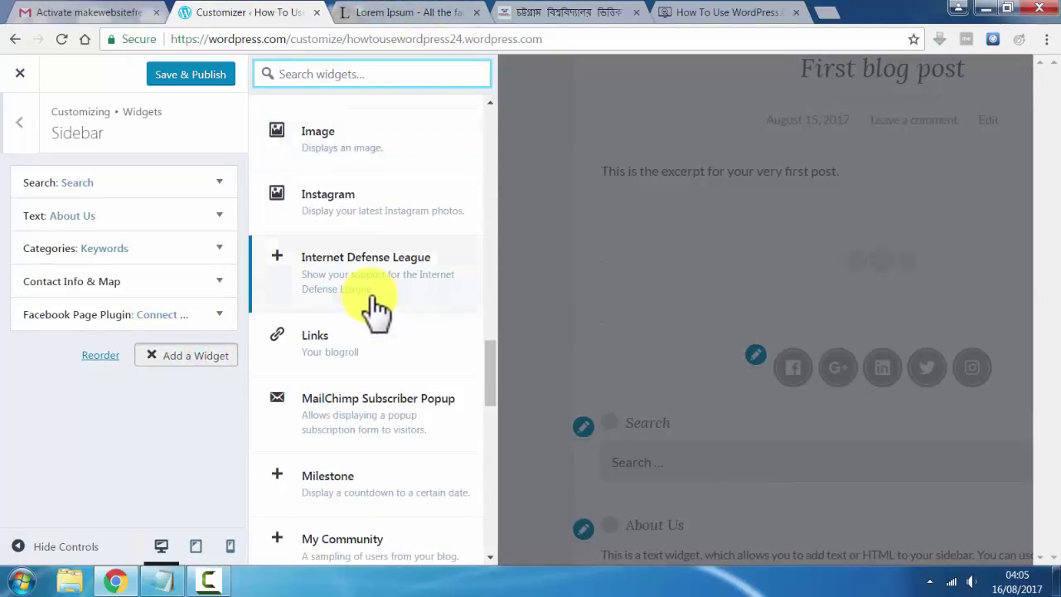
{"action": "scroll", "coordinate": [374, 306], "scroll_direction": "down", "scroll_amount": 4}
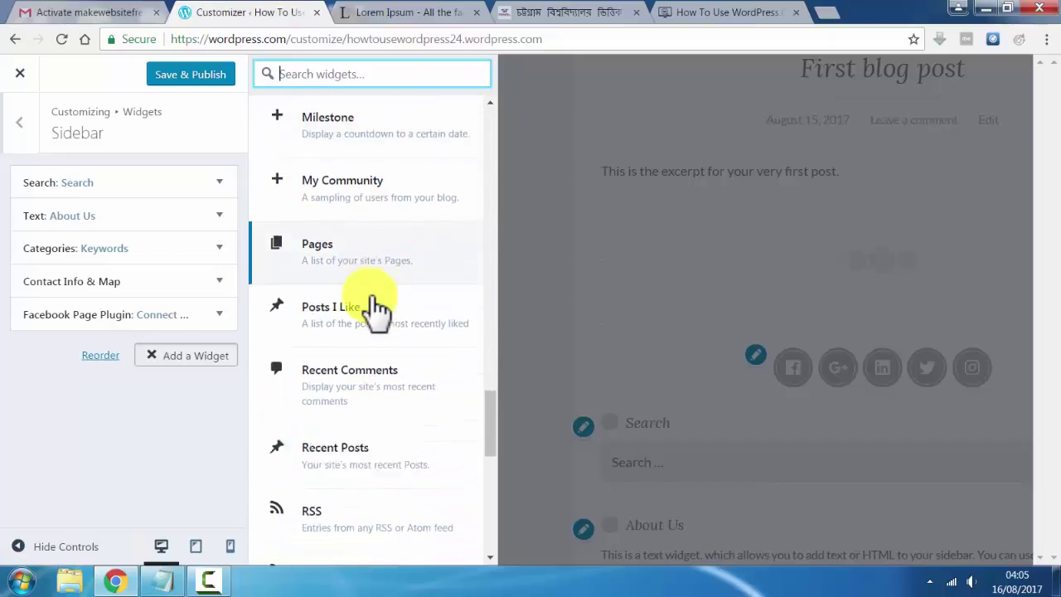
{"action": "scroll", "coordinate": [375, 307], "scroll_direction": "down", "scroll_amount": 4}
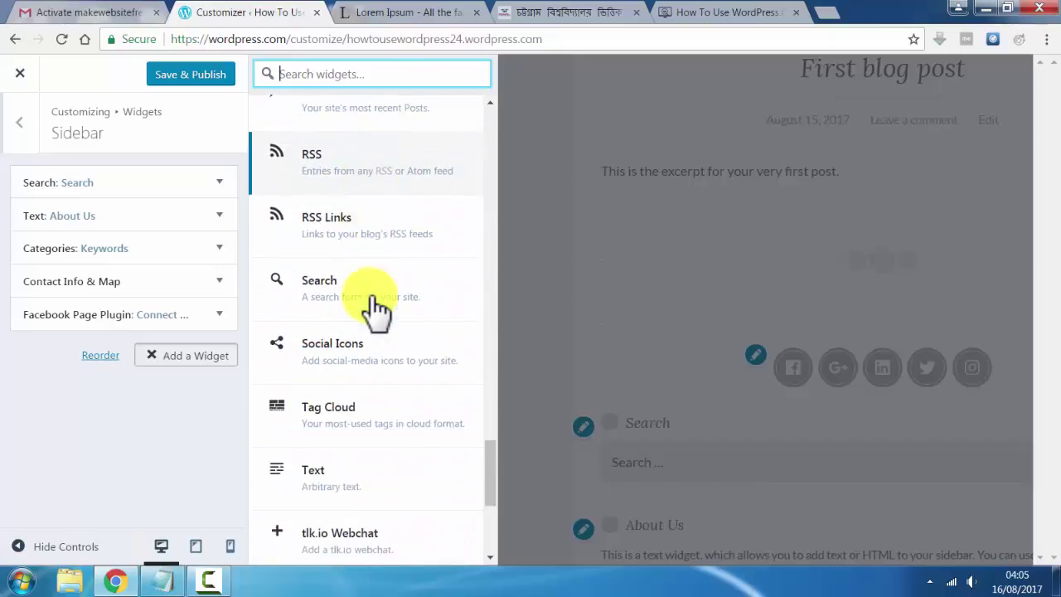
{"action": "scroll", "coordinate": [375, 307], "scroll_direction": "down", "scroll_amount": 5}
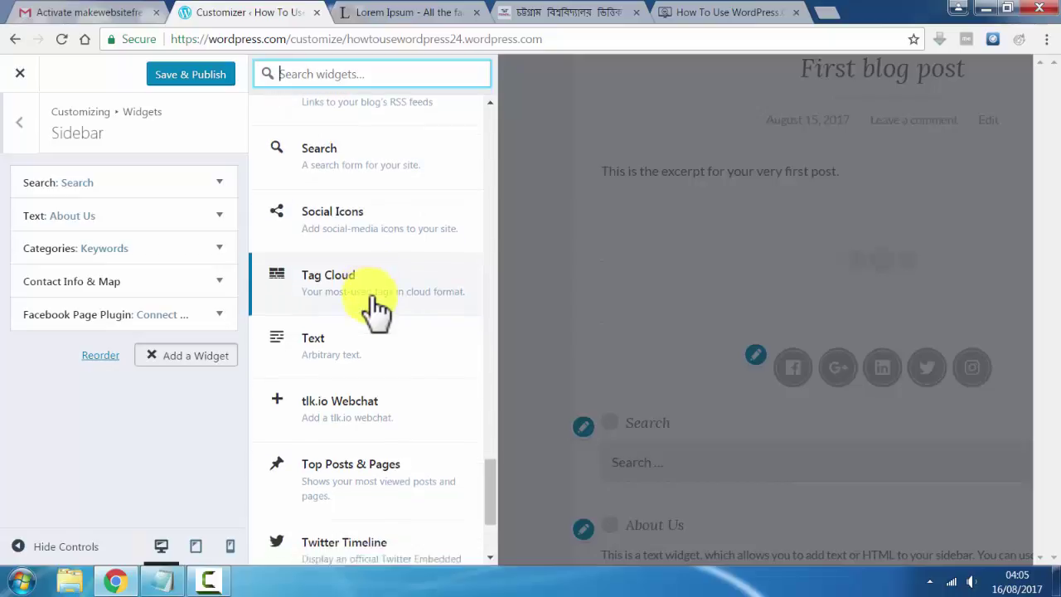
{"action": "scroll", "coordinate": [374, 307], "scroll_direction": "up", "scroll_amount": 5}
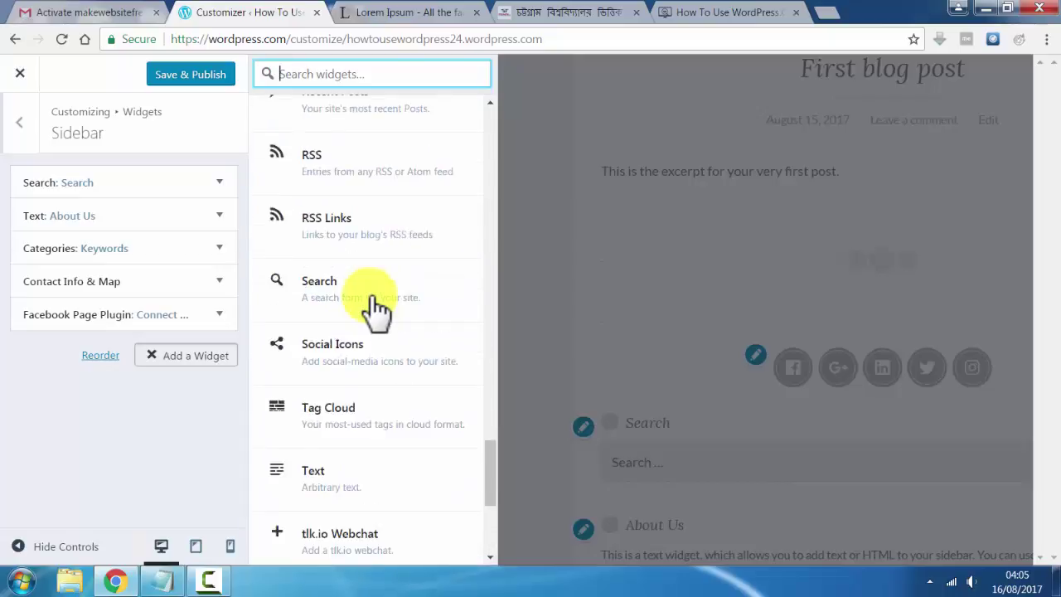
{"action": "scroll", "coordinate": [375, 307], "scroll_direction": "down", "scroll_amount": 5}
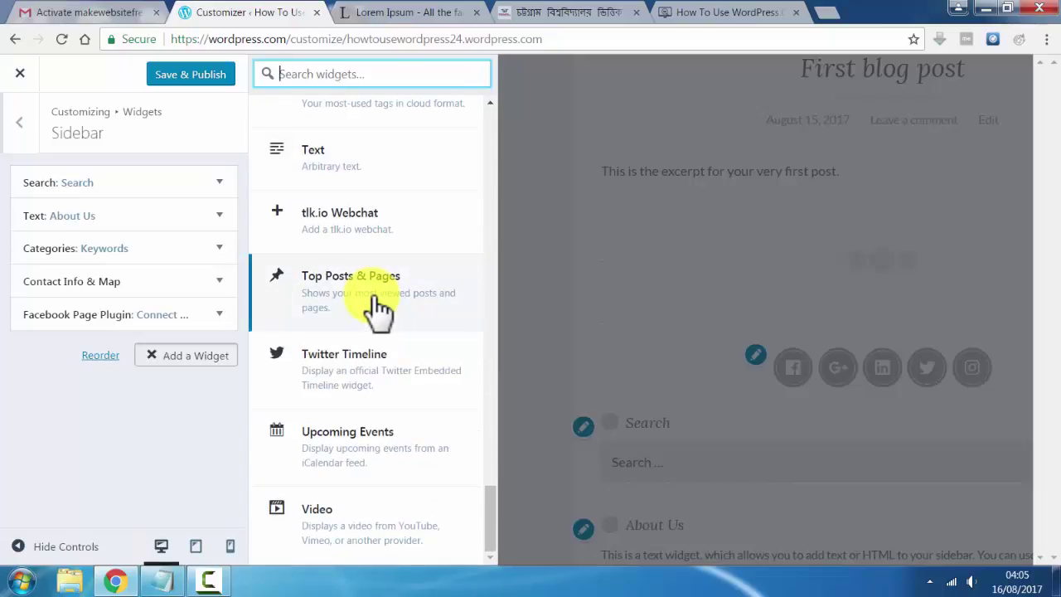
{"action": "left_click", "coordinate": [353, 520]}
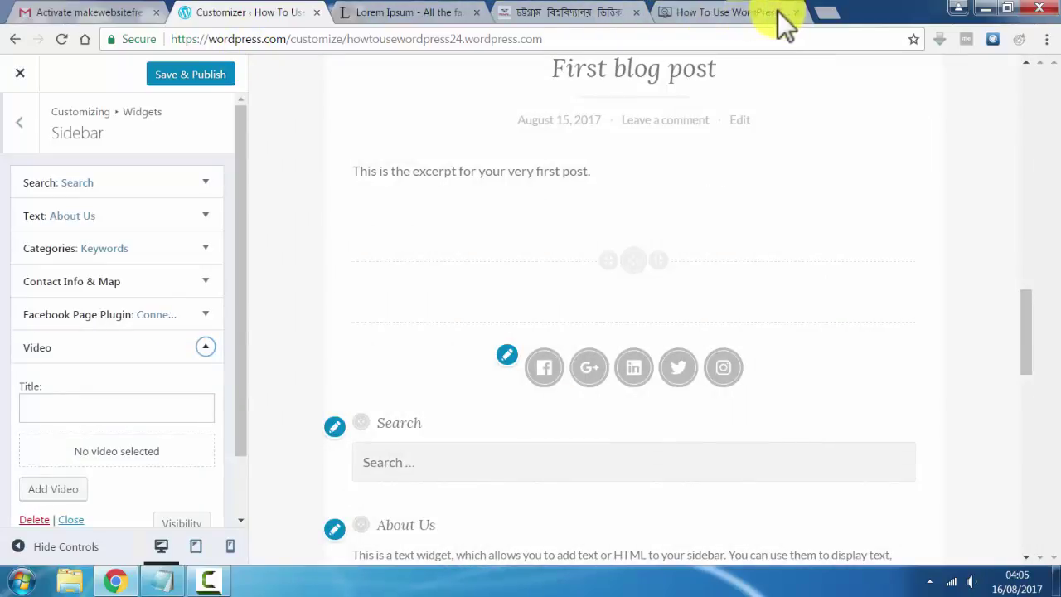
- Search the web in a new tab for the blogger by name, and check the Video widget's fields in the Customizer
{"action": "left_click", "coordinate": [823, 13]}
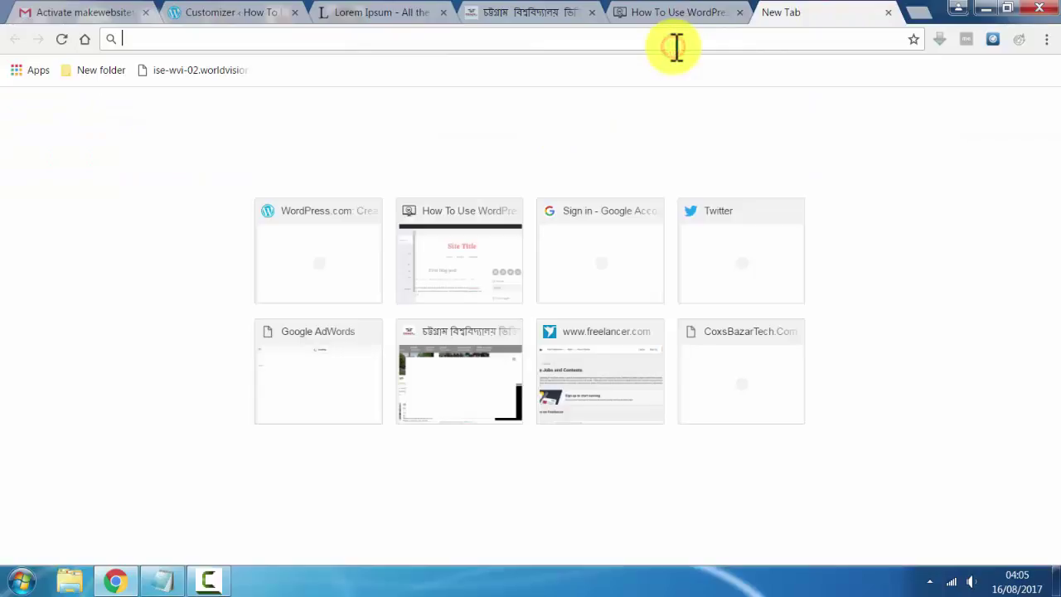
{"action": "type", "text": "wersu"}
{"action": "key", "text": "BackSpace"}
{"action": "key", "text": "BackSpace"}
{"action": "key", "text": "BackSpace"}
{"action": "key", "text": "BackSpace"}
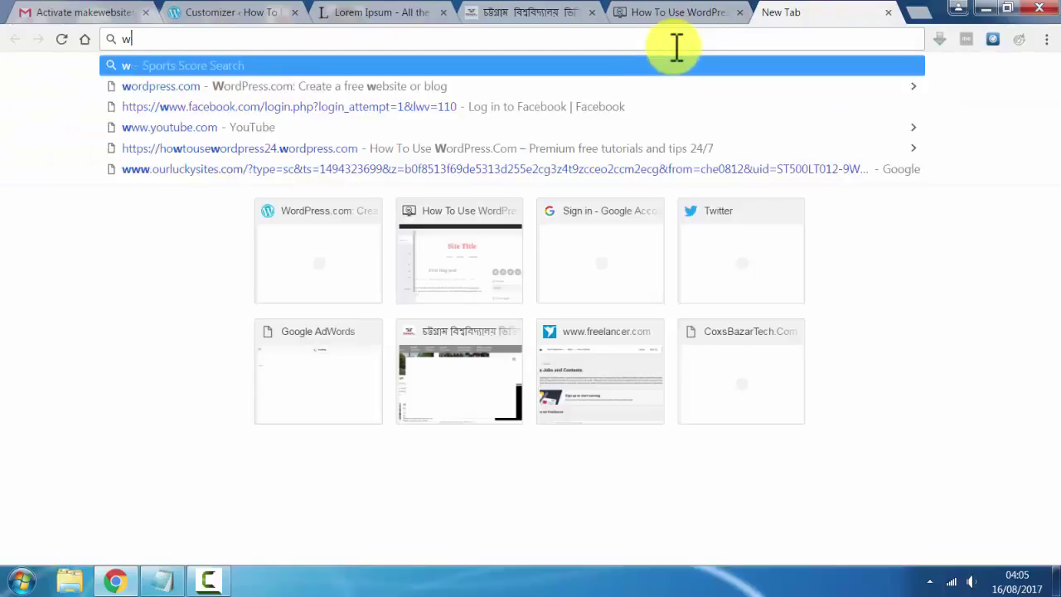
{"action": "key", "text": "BackSpace"}
{"action": "type", "text": "a"}
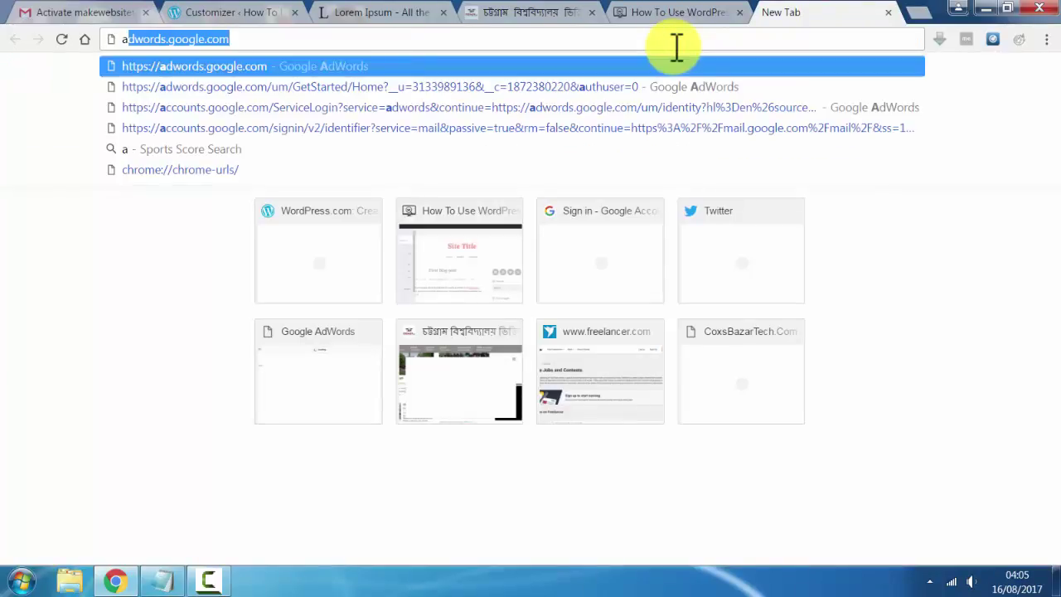
{"action": "key", "text": "BackSpace"}
{"action": "key", "text": "BackSpace"}
{"action": "type", "text": "blog"}
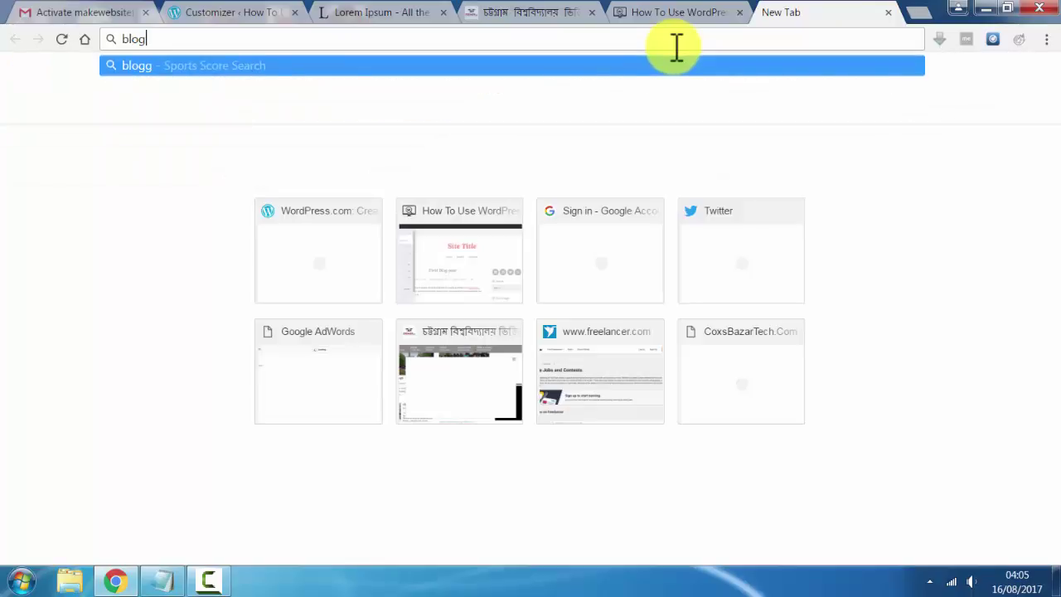
{"action": "type", "text": "ger arfan"}
{"action": "key", "text": "Return"}
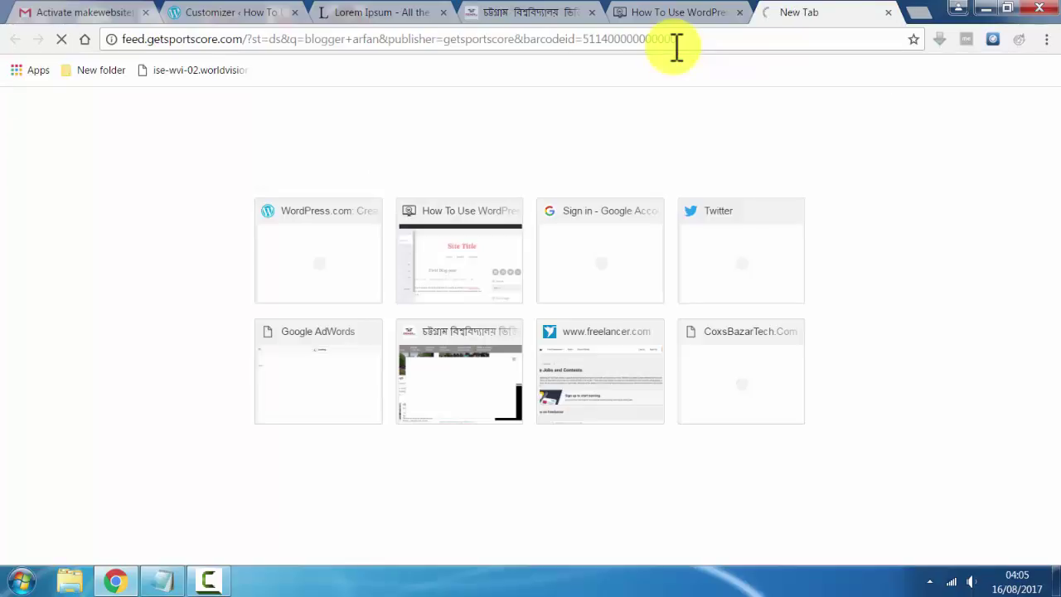
{"action": "left_click", "coordinate": [237, 12]}
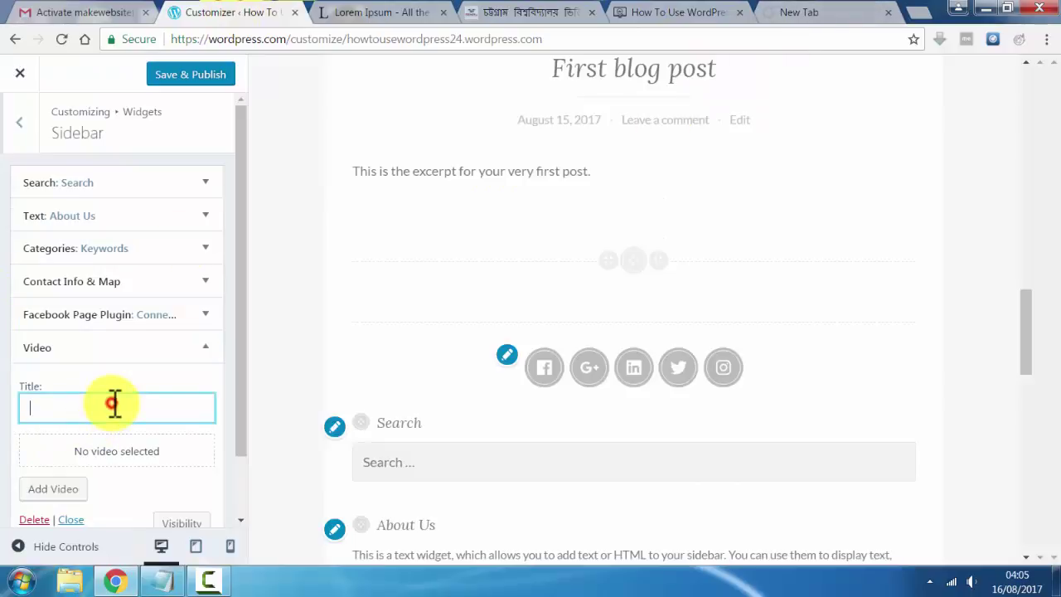
{"action": "scroll", "coordinate": [141, 346], "scroll_direction": "down", "scroll_amount": 1}
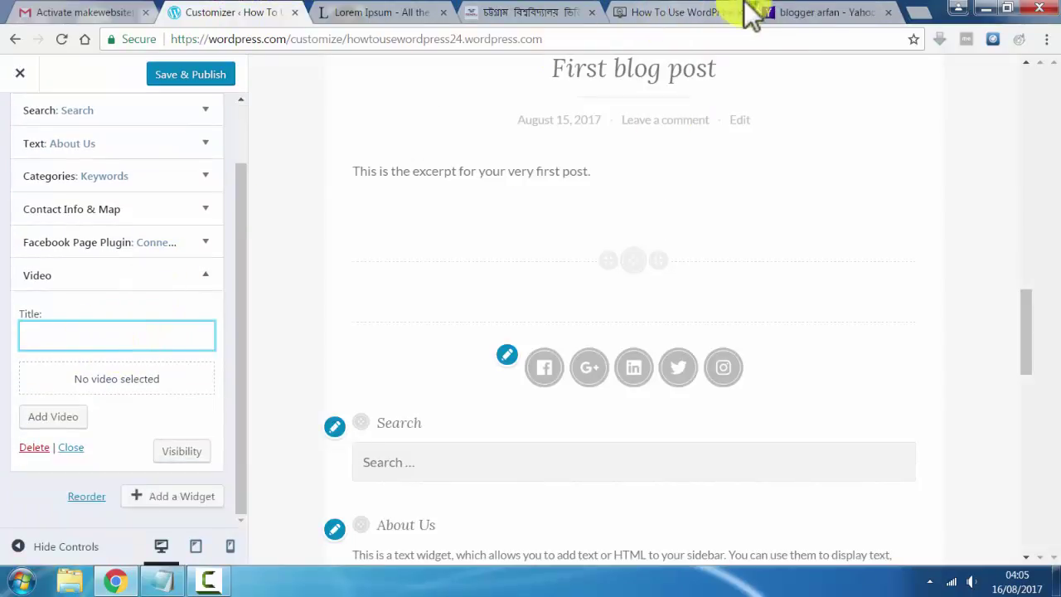
- Search Yahoo videos for "xml issue" and open "How to import wordpress xml file and how to fix XML to WXR issue" in a new tab
{"action": "left_click", "coordinate": [818, 12]}
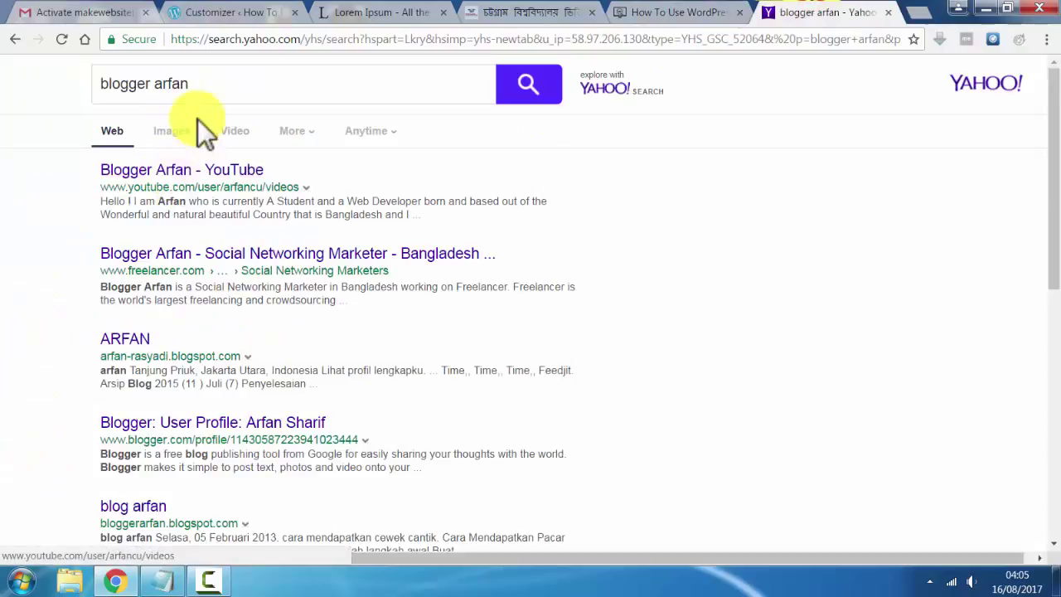
{"action": "left_click_drag", "start_coordinate": [208, 88], "coordinate": [86, 84]}
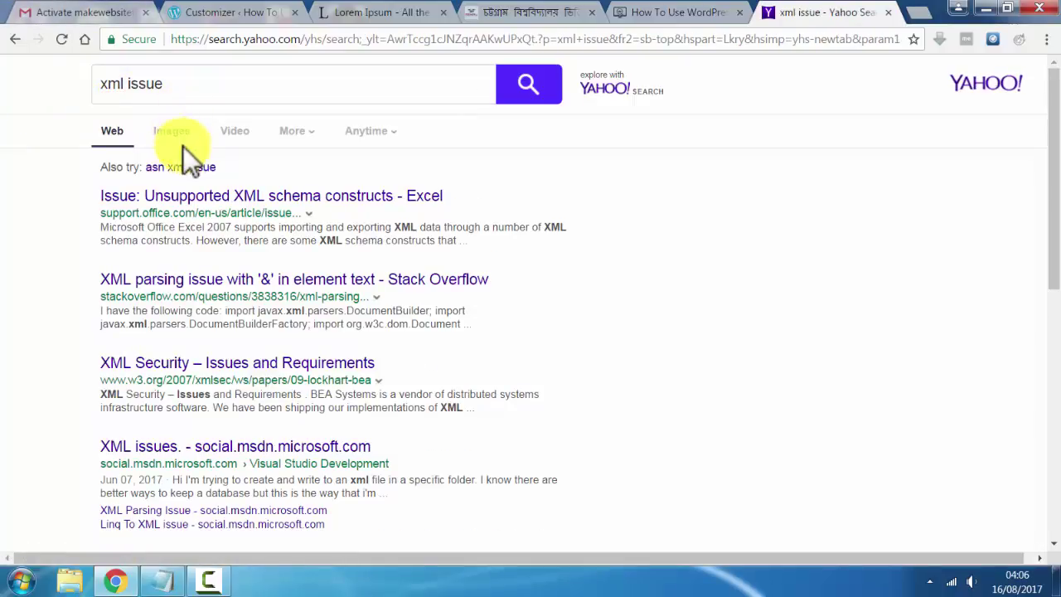
{"action": "left_click", "coordinate": [236, 138]}
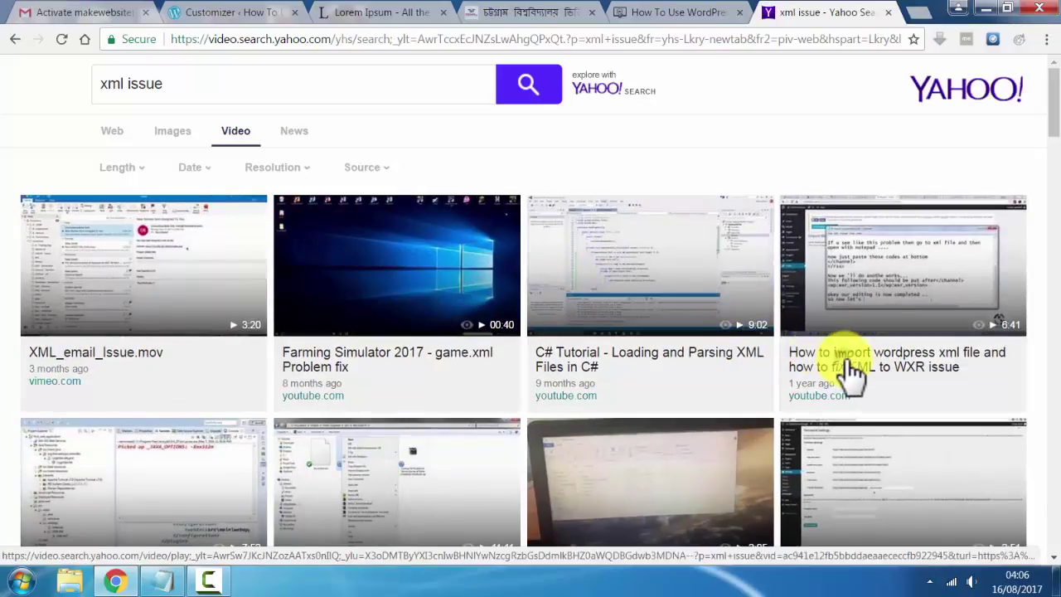
{"action": "right_click", "coordinate": [852, 373]}
{"action": "left_click", "coordinate": [879, 384]}
{"action": "left_click", "coordinate": [871, 17]}
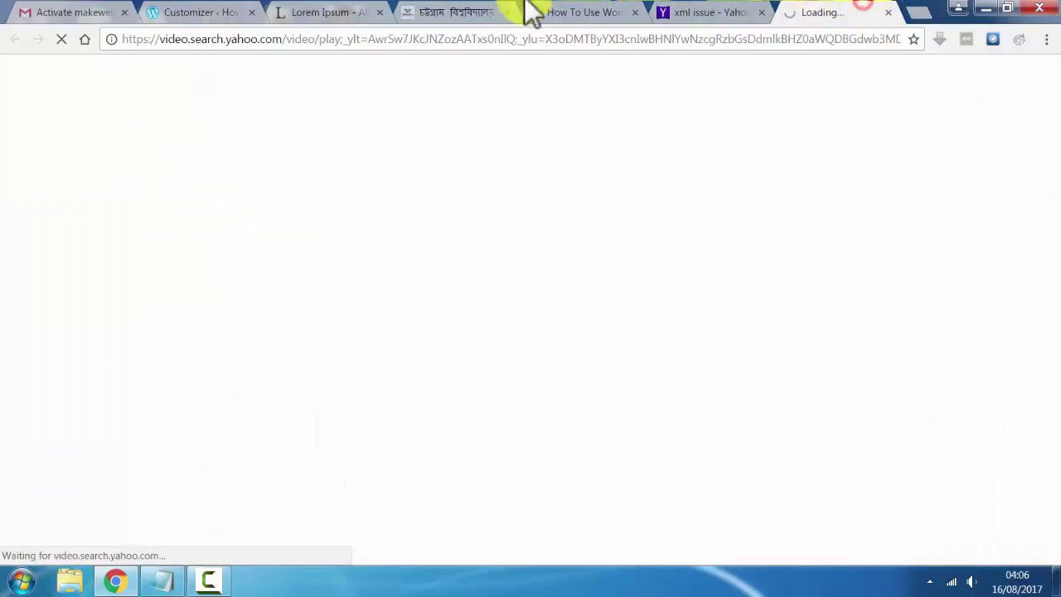
- Title the sidebar's Video widget with the blogger's name and open its video selection dialog
{"action": "left_click", "coordinate": [212, 12]}
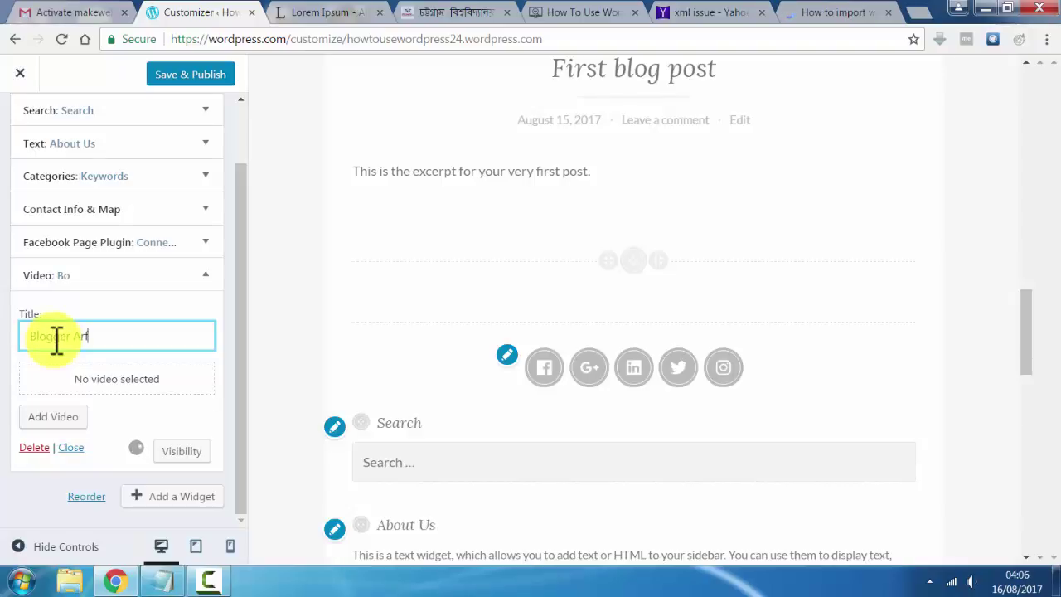
{"action": "left_click", "coordinate": [66, 423]}
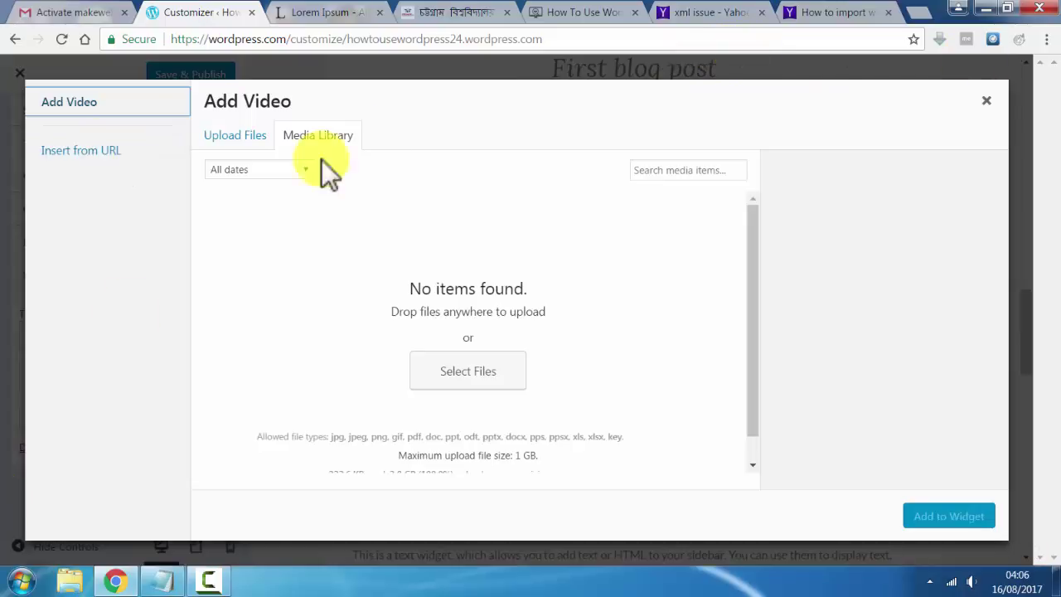
- Open the "How to import wordpress xml file and how to fix XML to WXR issue" video on YouTube and copy its address
{"action": "left_click", "coordinate": [855, 13]}
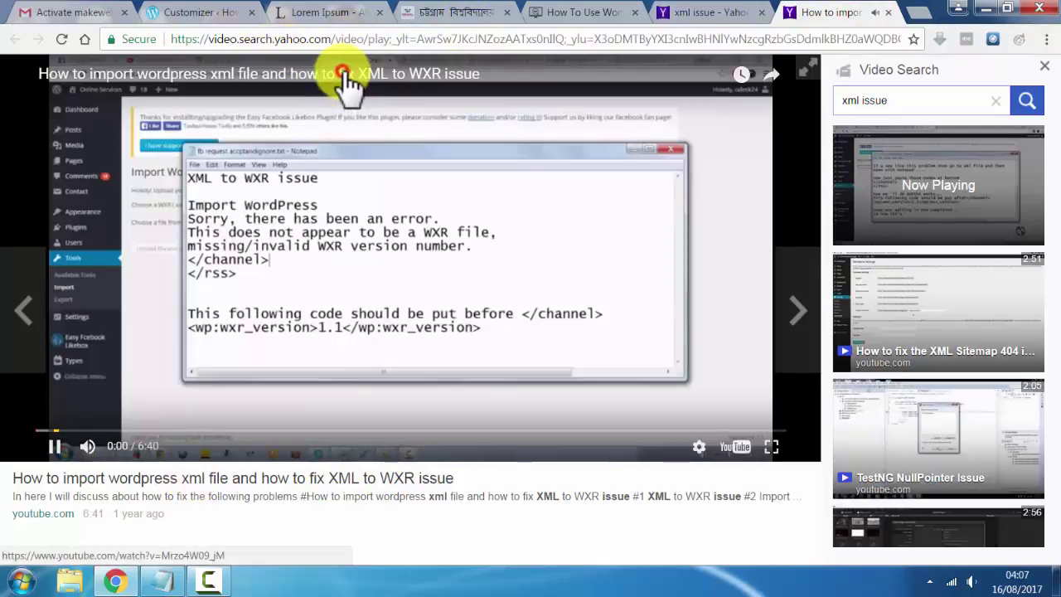
{"action": "left_click", "coordinate": [348, 83]}
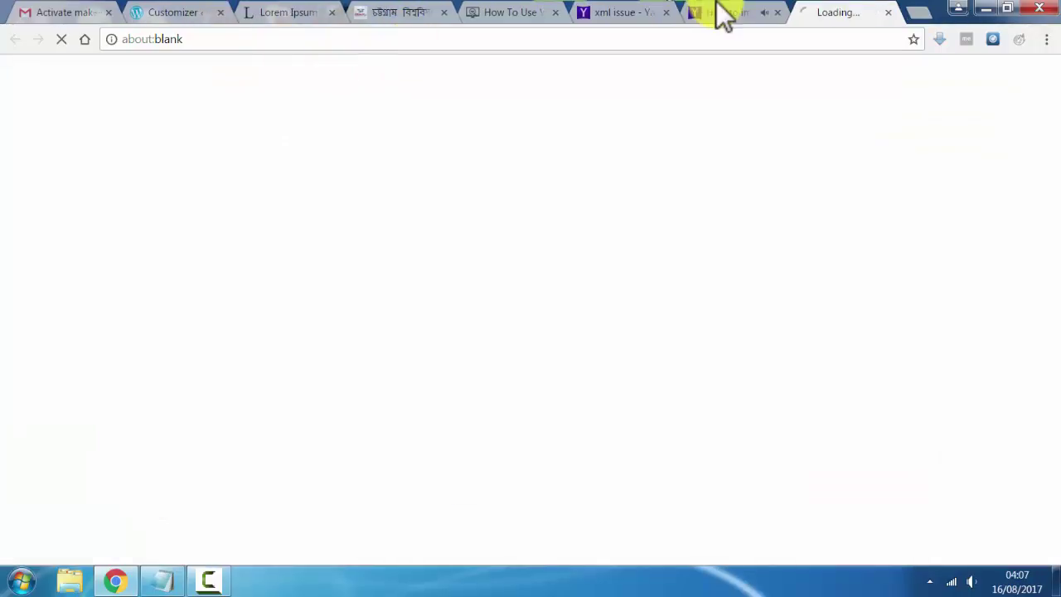
{"action": "left_click", "coordinate": [770, 19]}
{"action": "left_click", "coordinate": [778, 13]}
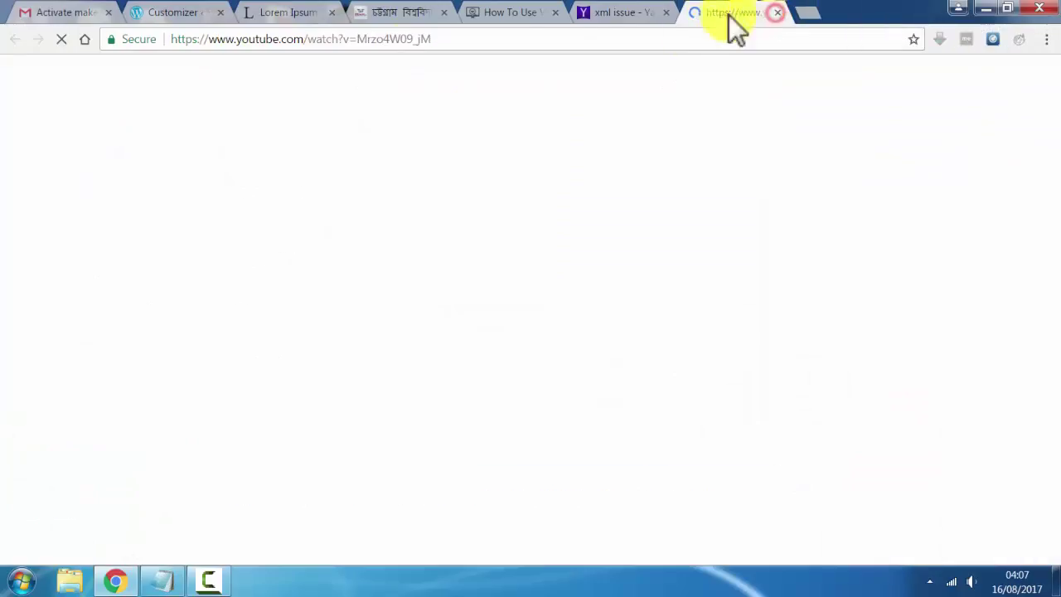
{"action": "left_click", "coordinate": [540, 39]}
{"action": "key", "text": "ctrl+c"}
{"action": "right_click", "coordinate": [539, 38]}
{"action": "left_click", "coordinate": [568, 103]}
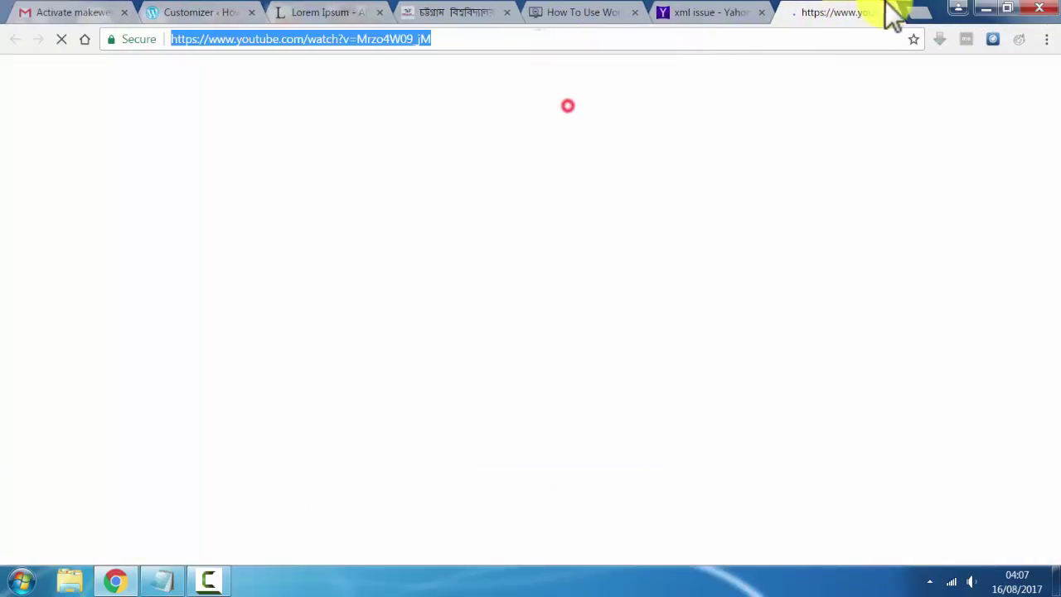
{"action": "left_click", "coordinate": [879, 12]}
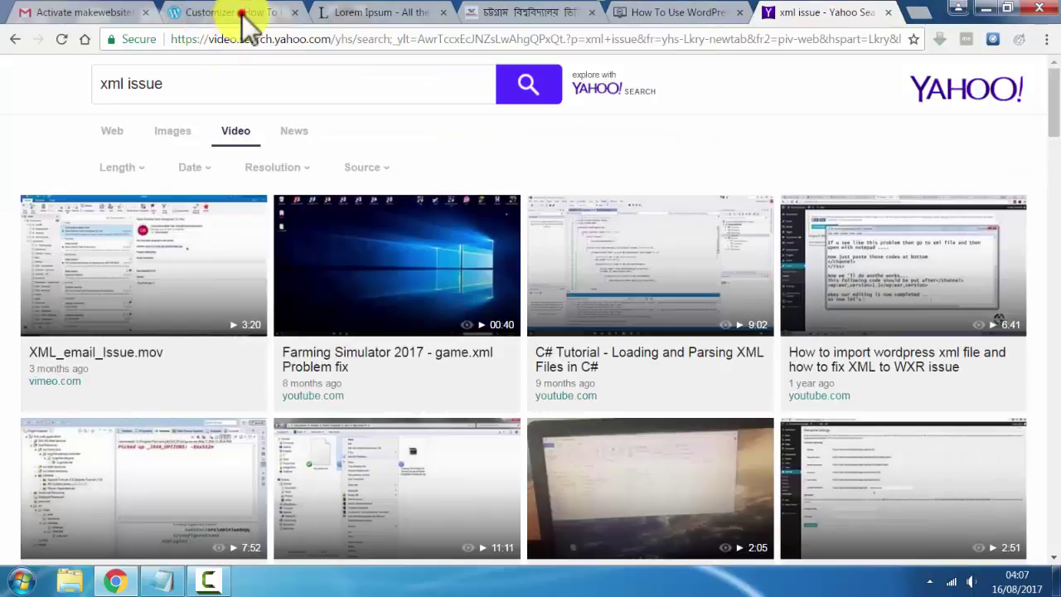
{"action": "left_click", "coordinate": [241, 13]}
{"action": "left_click", "coordinate": [106, 150]}
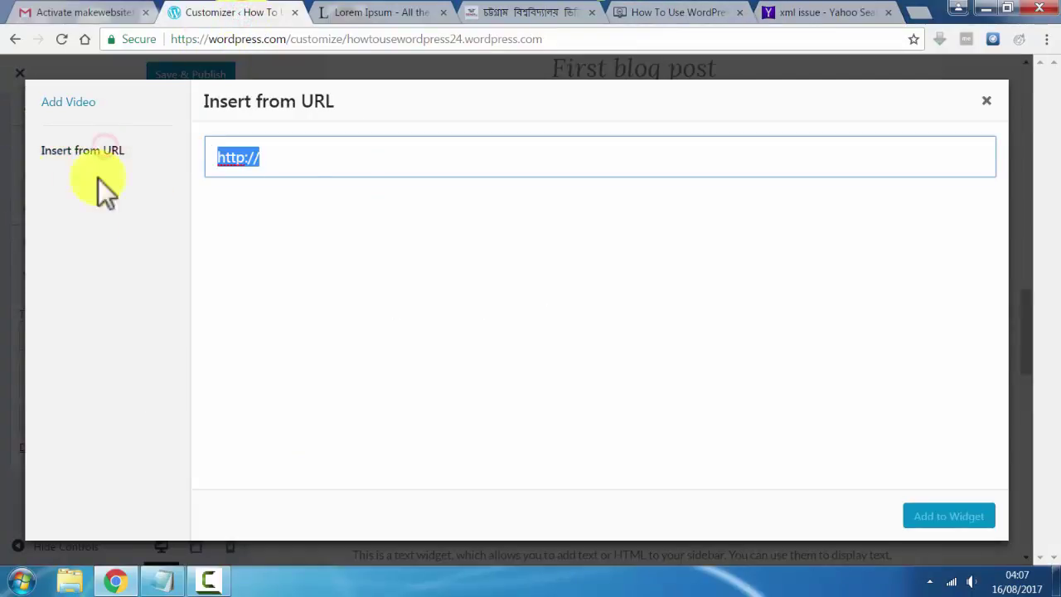
{"action": "key", "text": "ctrl+v"}
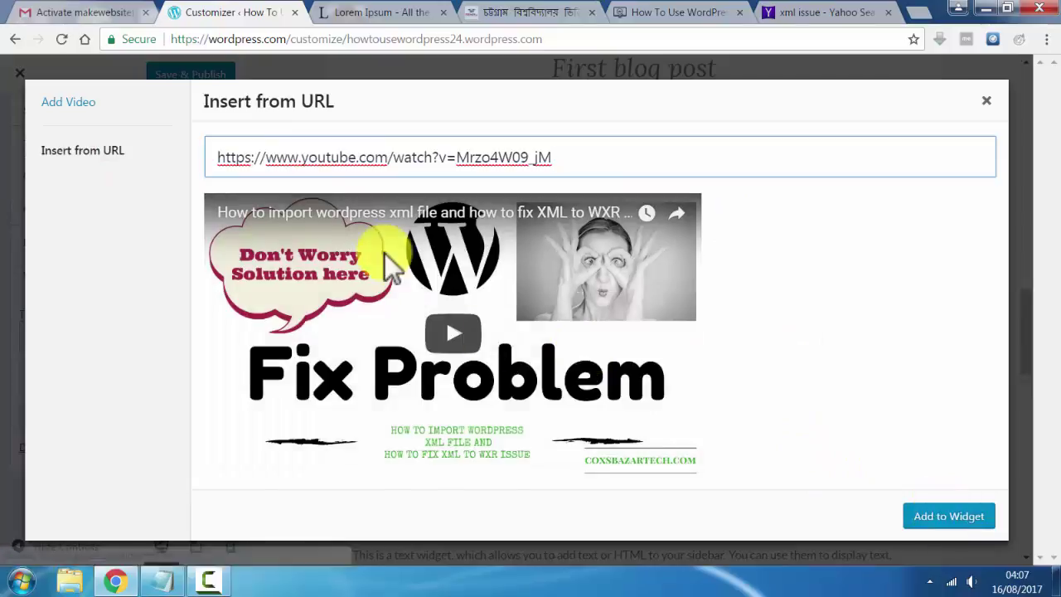
{"action": "left_click", "coordinate": [954, 517]}
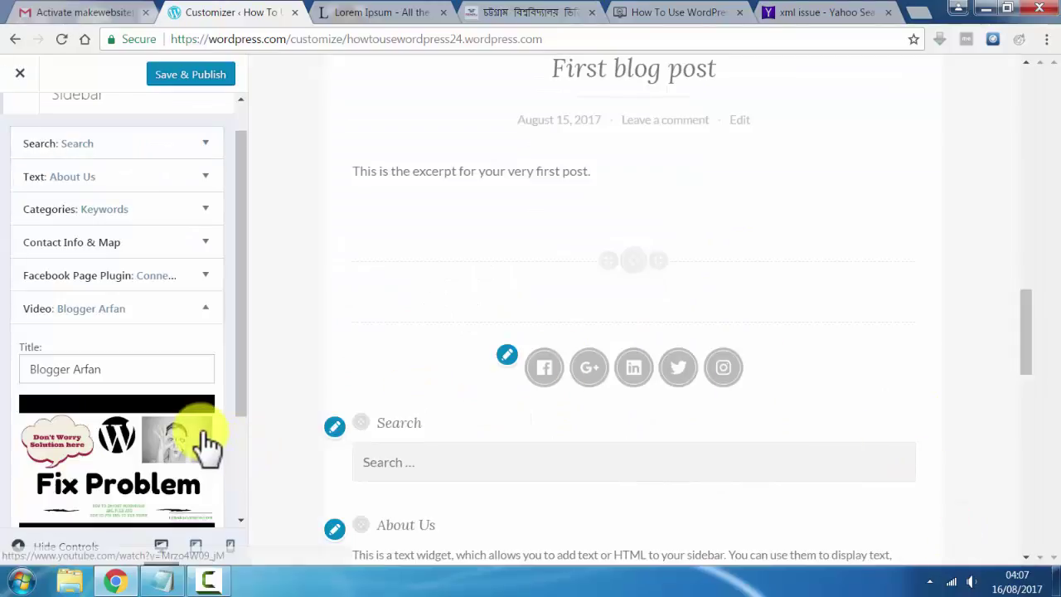
- Check the Video widget's source, preload, loop and subtitle options in the video details and update the widget
{"action": "scroll", "coordinate": [218, 395], "scroll_direction": "down", "scroll_amount": 2}
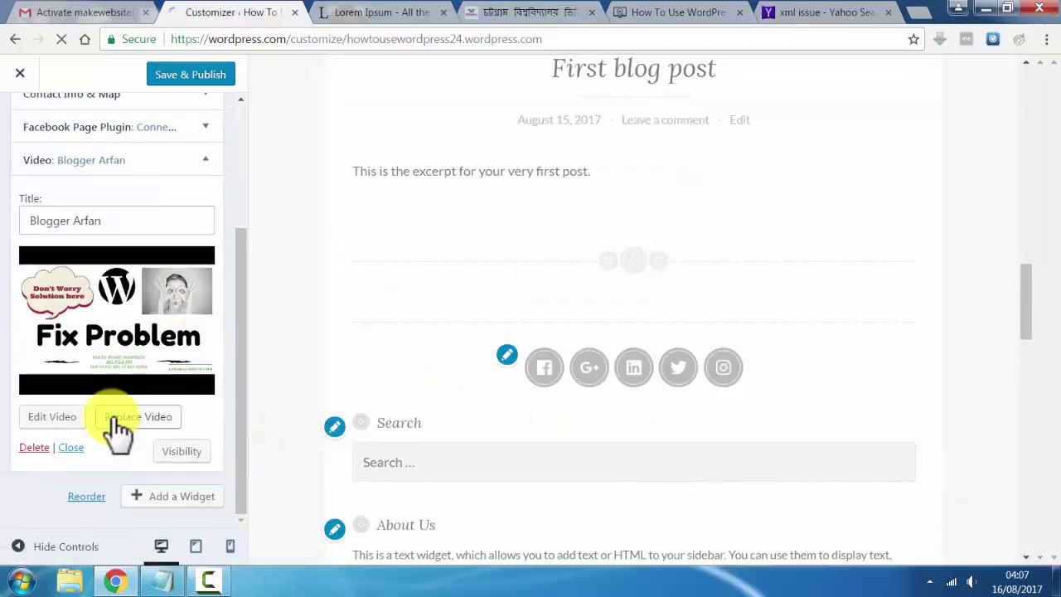
{"action": "left_click", "coordinate": [53, 418]}
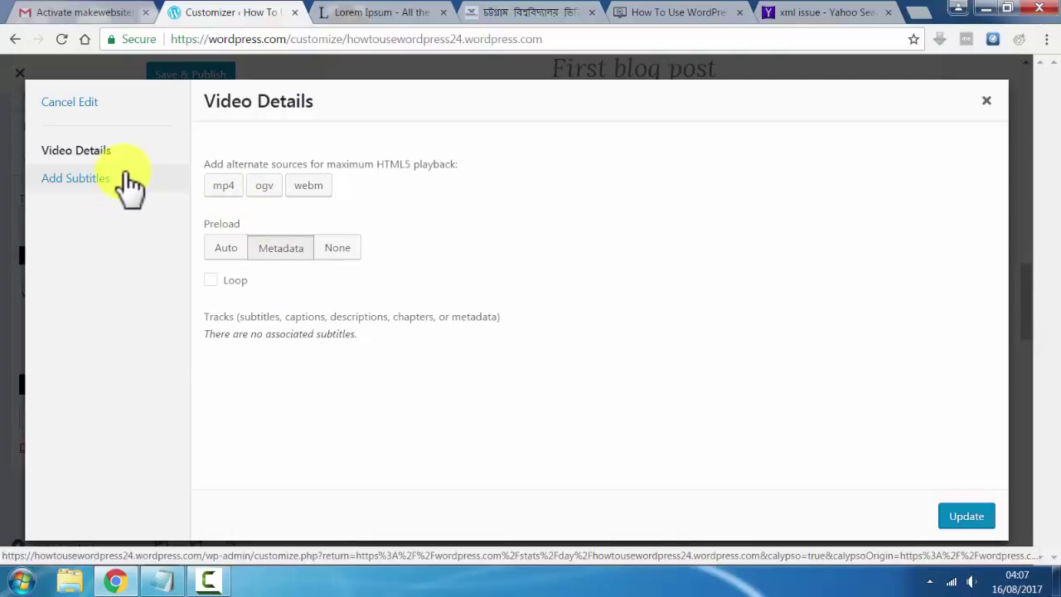
{"action": "left_click", "coordinate": [967, 516]}
{"action": "scroll", "coordinate": [182, 188], "scroll_direction": "up", "scroll_amount": 5}
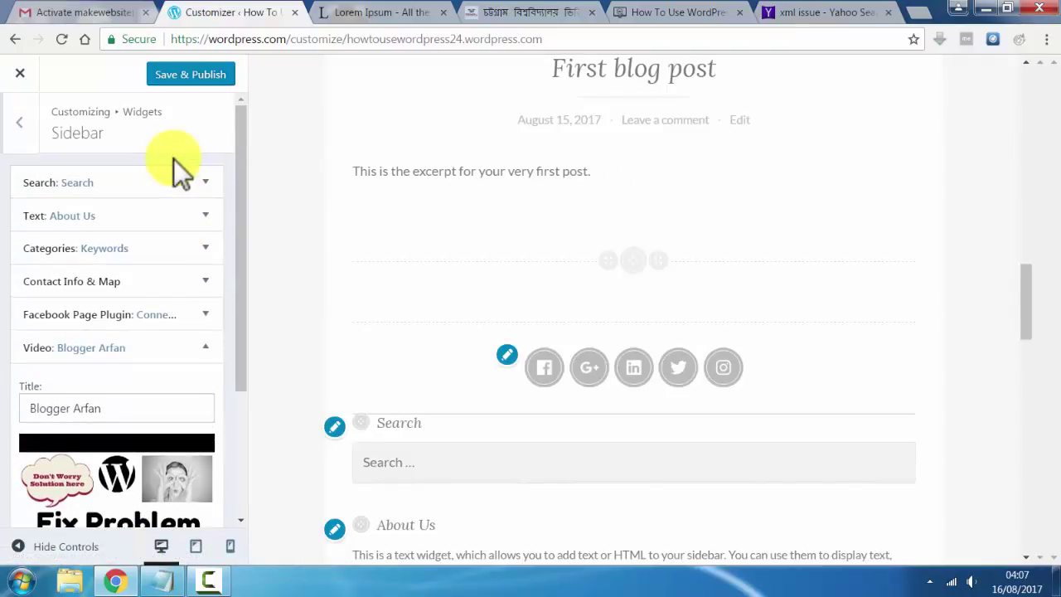
- Reload the live site and check its sidebar for the Facebook and Video widgets
{"action": "left_click", "coordinate": [828, 10]}
{"action": "left_click", "coordinate": [635, 12]}
{"action": "scroll", "coordinate": [883, 408], "scroll_direction": "down", "scroll_amount": 4}
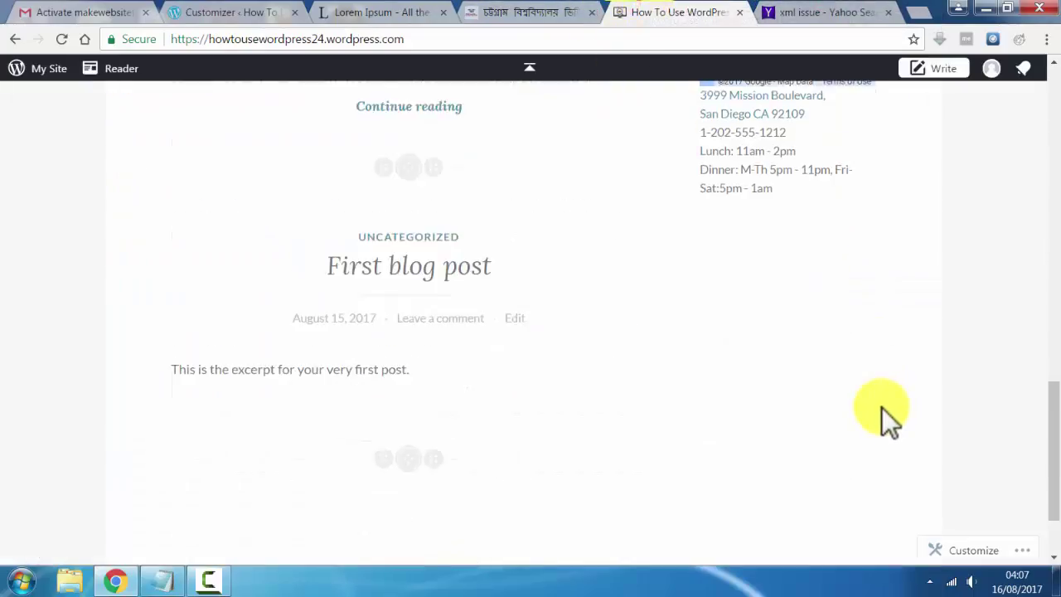
{"action": "scroll", "coordinate": [564, 206], "scroll_direction": "down", "scroll_amount": 2}
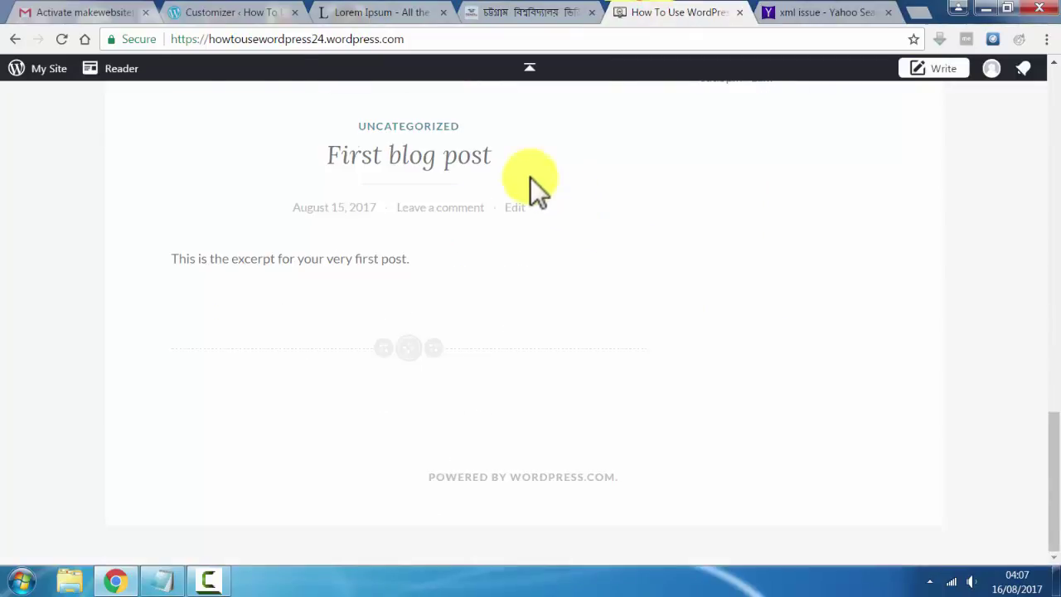
{"action": "left_click", "coordinate": [59, 40]}
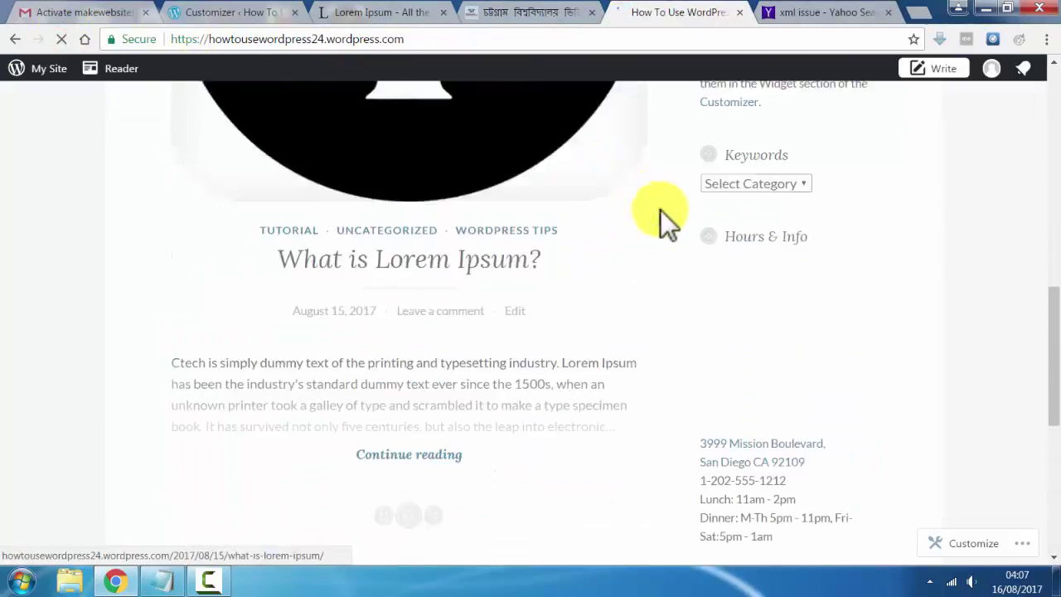
{"action": "scroll", "coordinate": [754, 257], "scroll_direction": "up", "scroll_amount": 7}
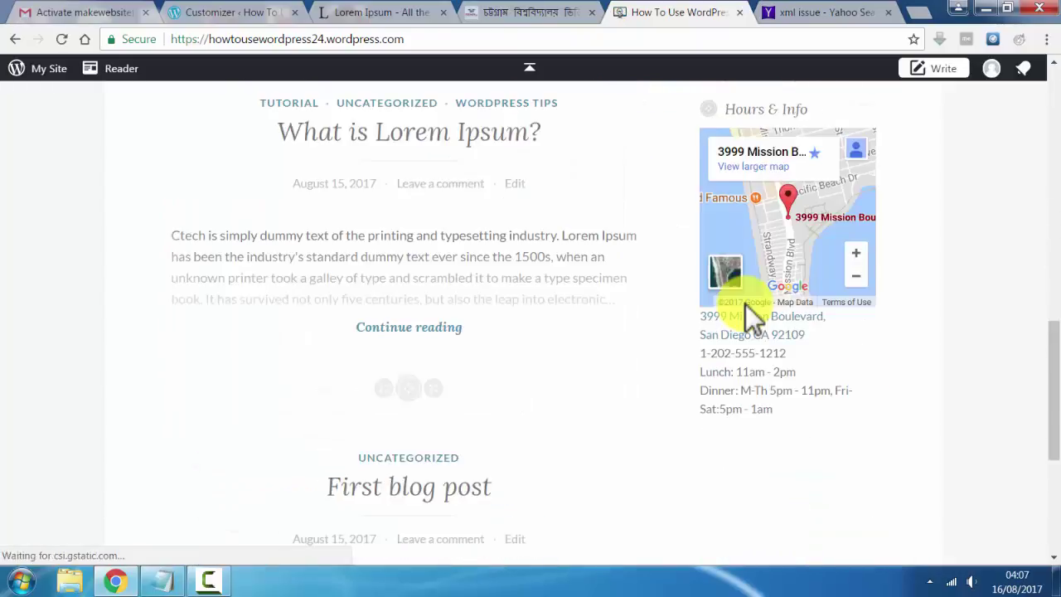
- Save and publish the sidebar widget changes, and reload the live site
{"action": "left_click", "coordinate": [238, 12]}
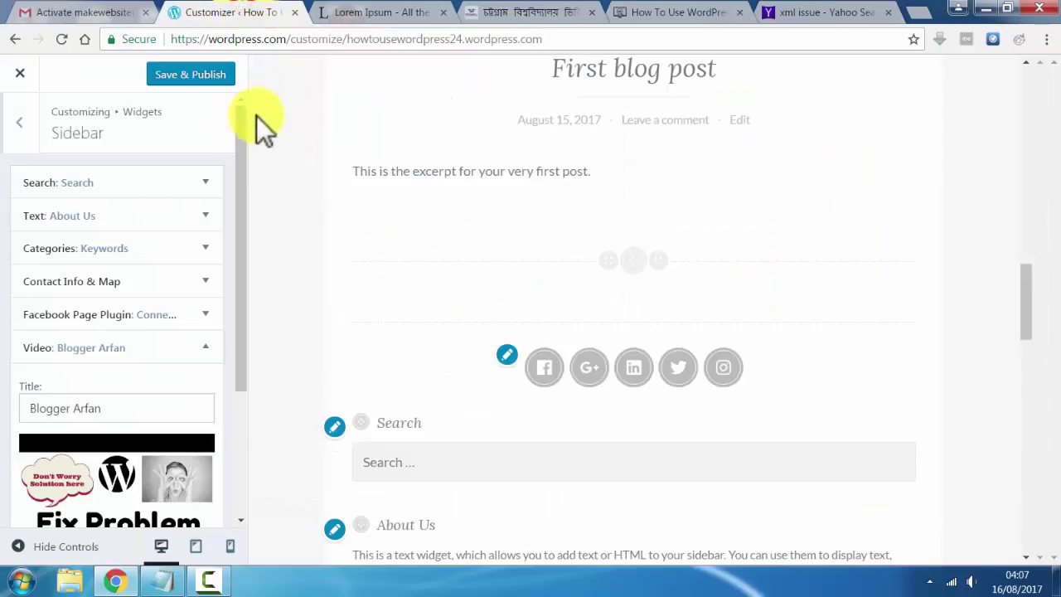
{"action": "left_click", "coordinate": [207, 76]}
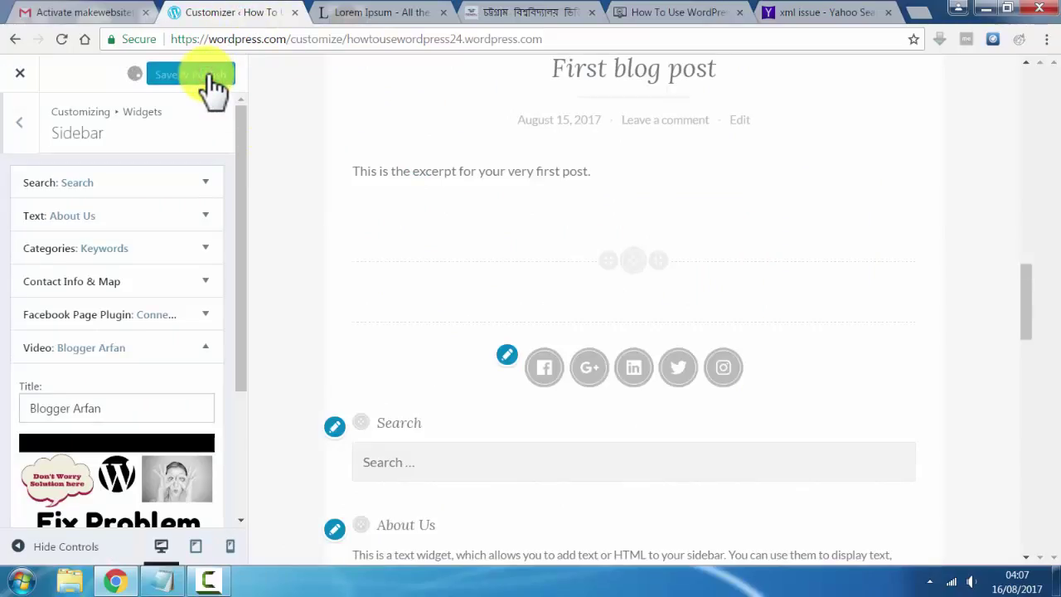
{"action": "left_click", "coordinate": [673, 13]}
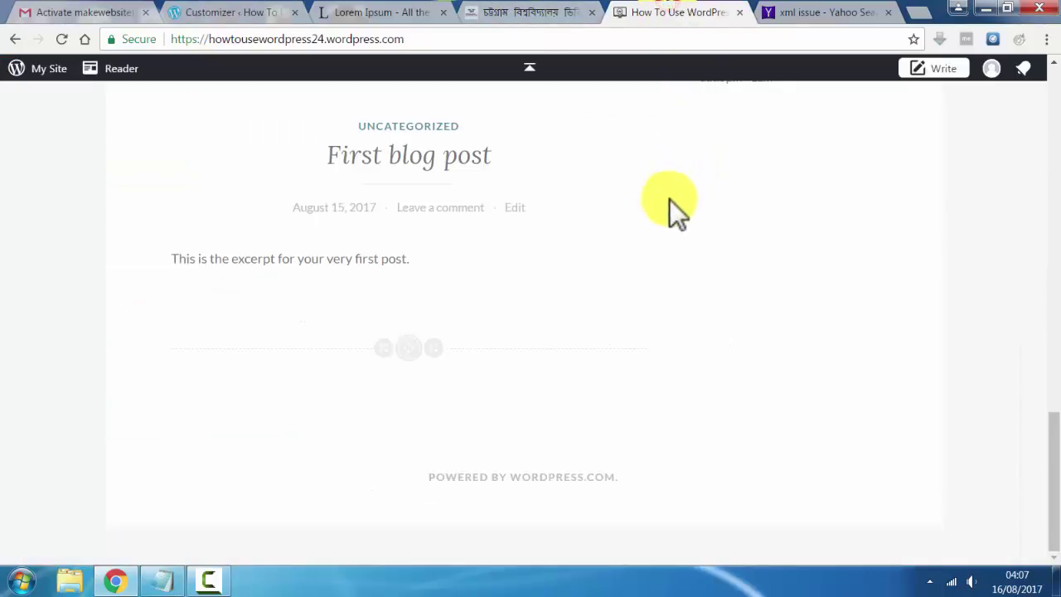
{"action": "scroll", "coordinate": [415, 158], "scroll_direction": "up", "scroll_amount": 6}
{"action": "left_click", "coordinate": [64, 38]}
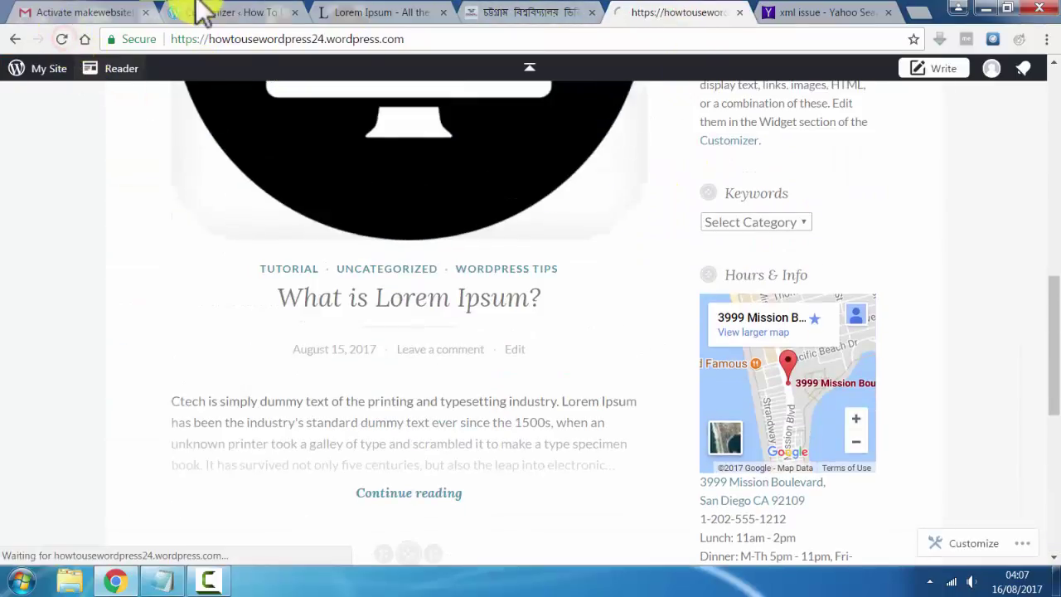
{"action": "left_click", "coordinate": [238, 12]}
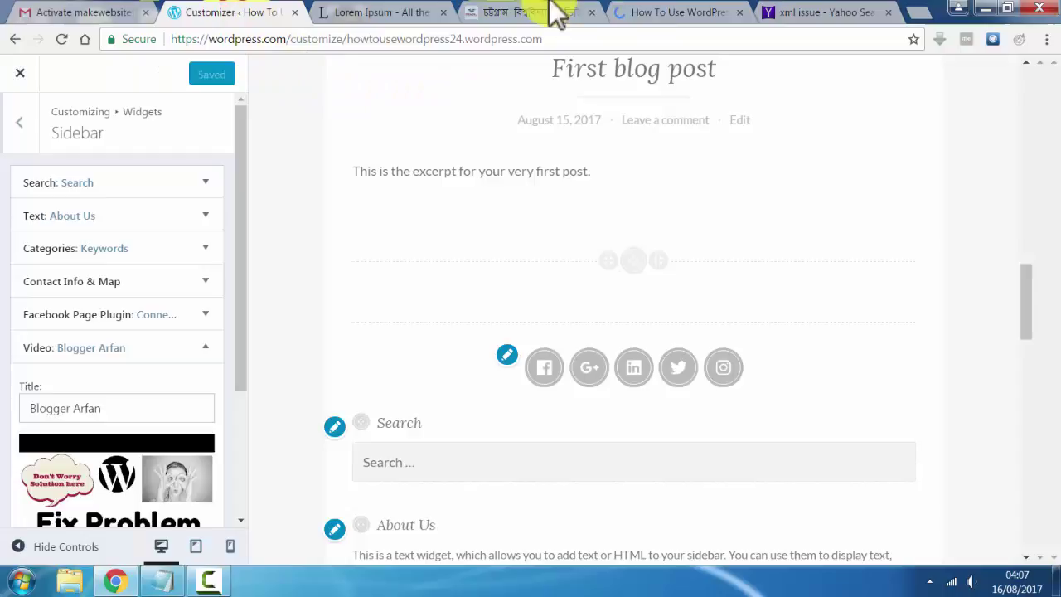
- Examine the Connect with Fb and Video widgets in the live site's sidebar
{"action": "left_click", "coordinate": [678, 13]}
{"action": "scroll", "coordinate": [835, 328], "scroll_direction": "down", "scroll_amount": 7}
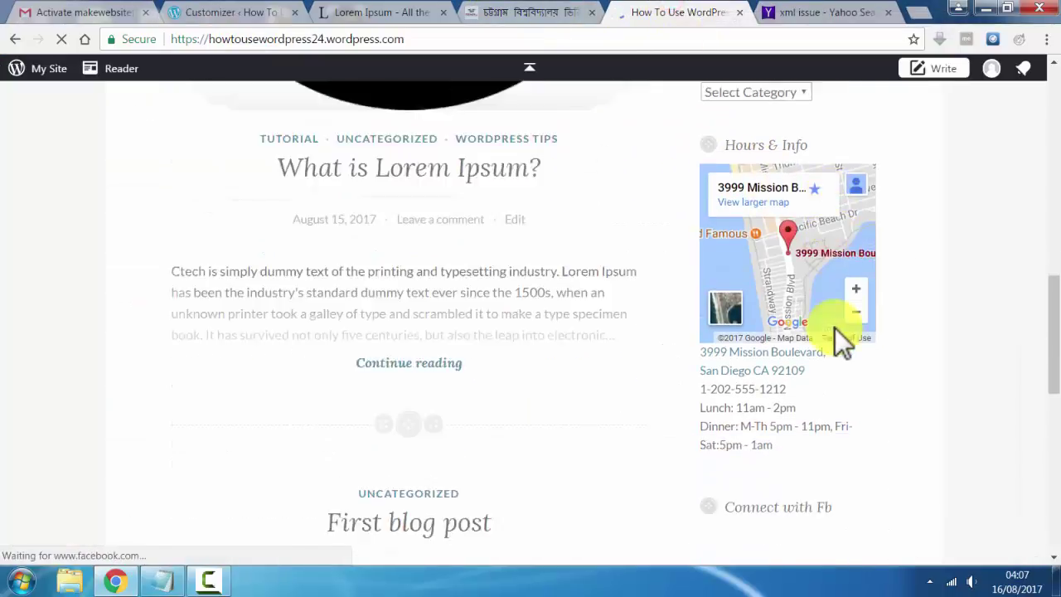
{"action": "scroll", "coordinate": [862, 335], "scroll_direction": "down", "scroll_amount": 2}
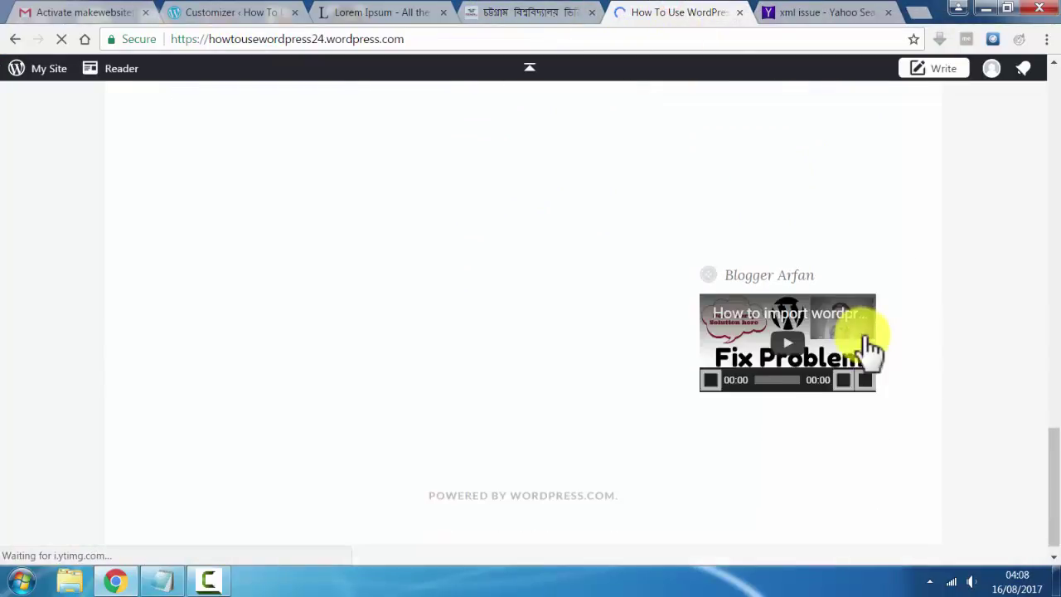
{"action": "scroll", "coordinate": [892, 323], "scroll_direction": "up", "scroll_amount": 3}
{"action": "scroll", "coordinate": [888, 315], "scroll_direction": "up", "scroll_amount": 3}
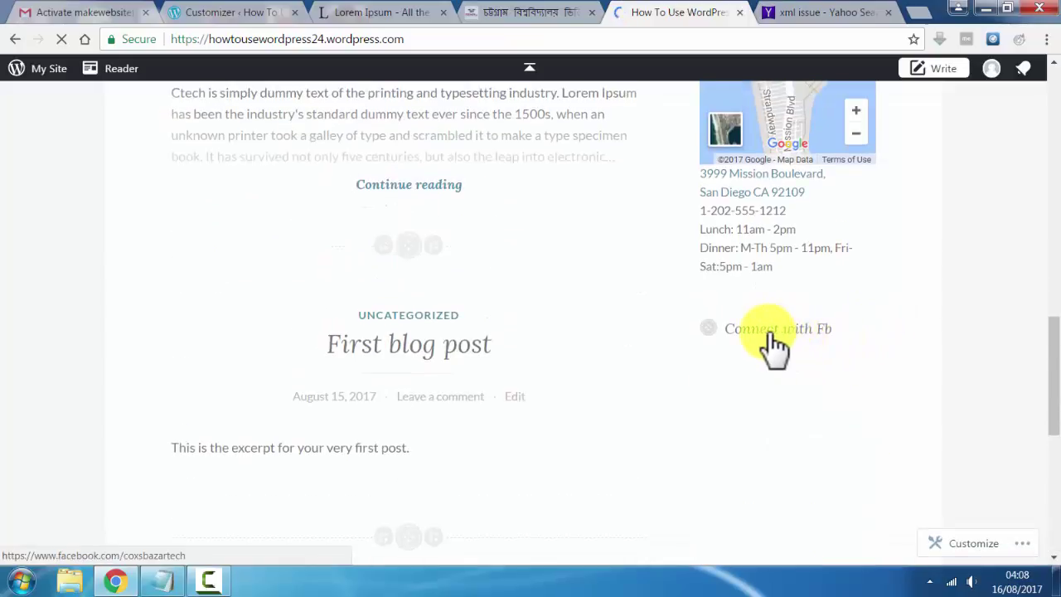
{"action": "scroll", "coordinate": [875, 302], "scroll_direction": "down", "scroll_amount": 4}
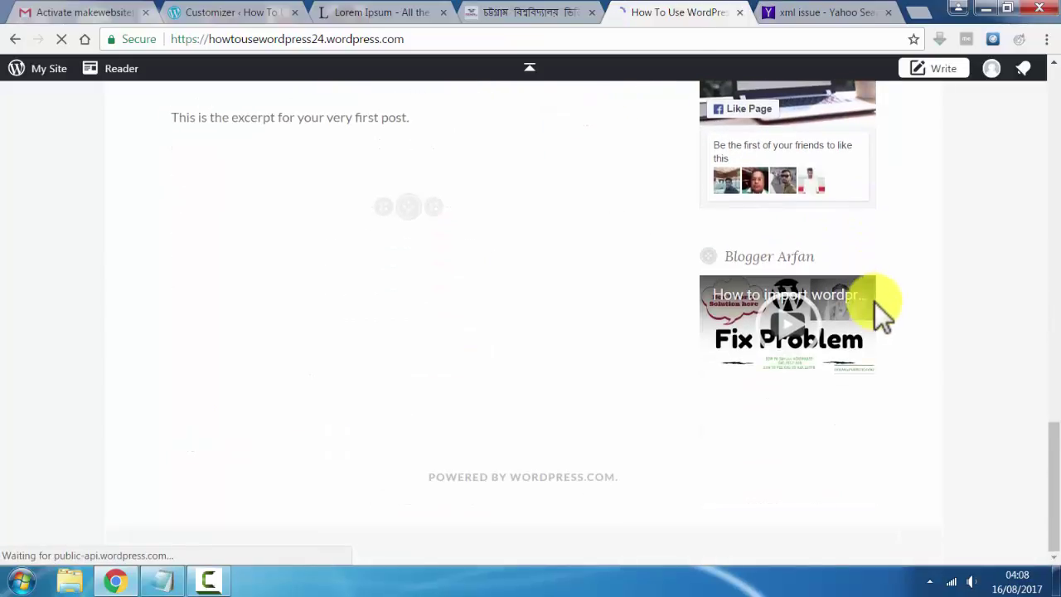
- Review the live homepage from its title, navigation menu and header image down through the Search, About Us, Keywords and Hours & Info widgets
{"action": "scroll", "coordinate": [873, 302], "scroll_direction": "up", "scroll_amount": 15}
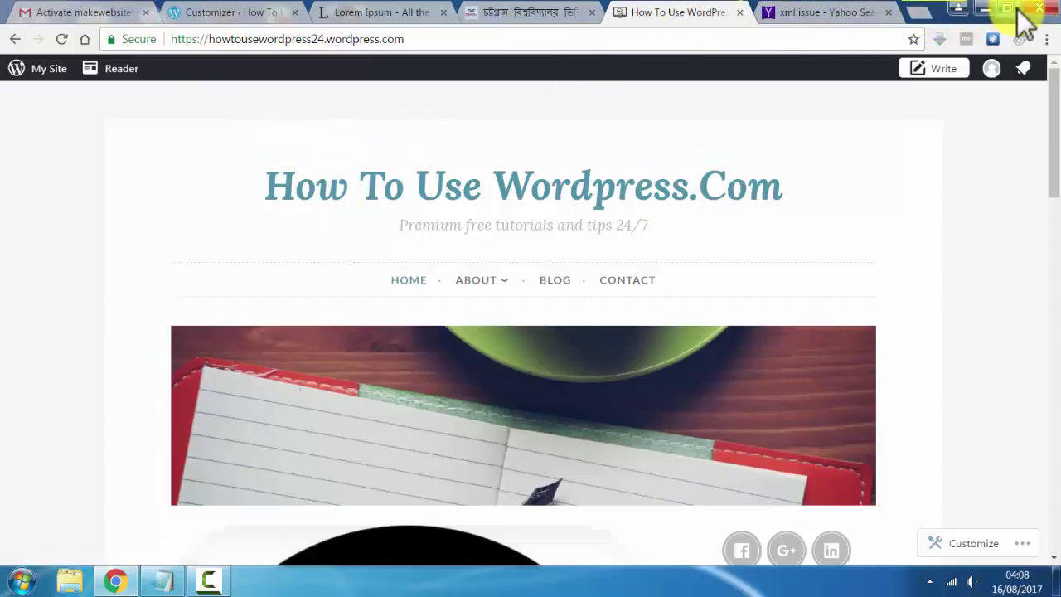
{"action": "scroll", "coordinate": [274, 175], "scroll_direction": "down", "scroll_amount": 1}
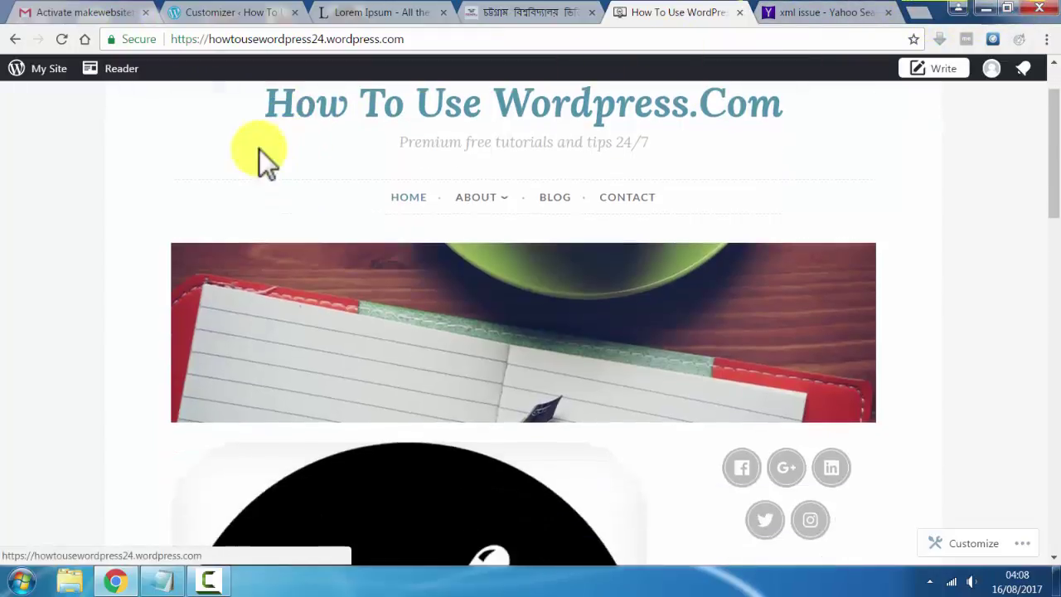
{"action": "scroll", "coordinate": [316, 145], "scroll_direction": "up", "scroll_amount": 1}
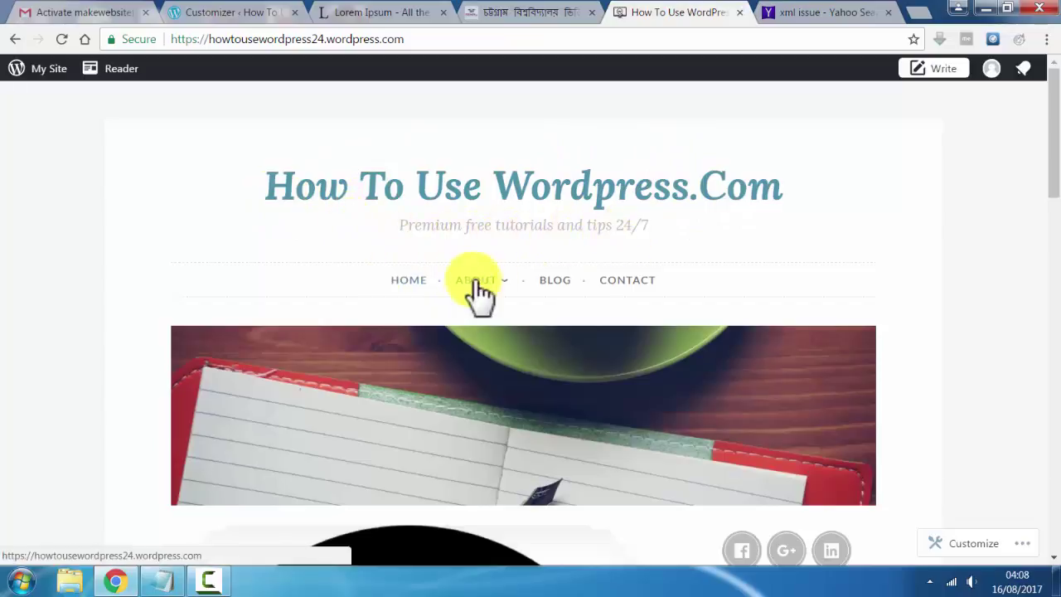
{"action": "scroll", "coordinate": [580, 278], "scroll_direction": "down", "scroll_amount": 2}
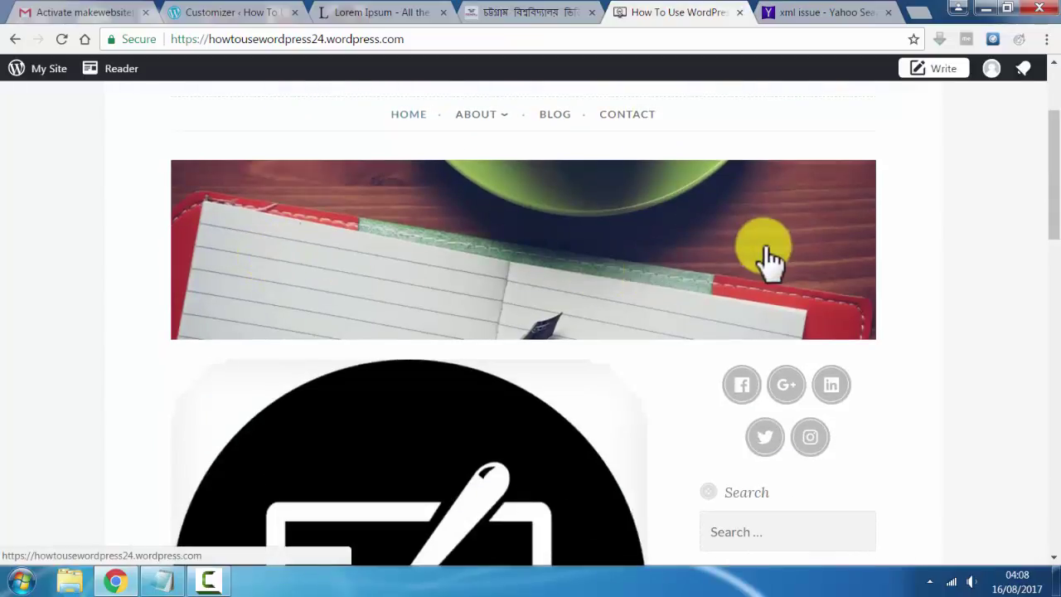
{"action": "scroll", "coordinate": [705, 282], "scroll_direction": "down", "scroll_amount": 2}
{"action": "scroll", "coordinate": [407, 294], "scroll_direction": "down", "scroll_amount": 4}
{"action": "scroll", "coordinate": [742, 232], "scroll_direction": "up", "scroll_amount": 3}
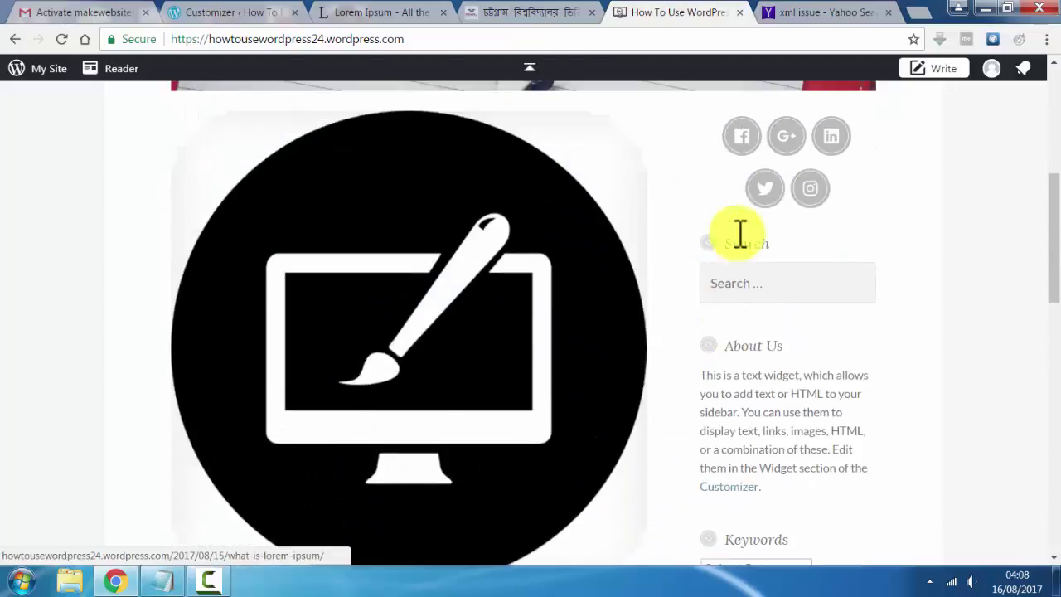
{"action": "scroll", "coordinate": [753, 221], "scroll_direction": "down", "scroll_amount": 1}
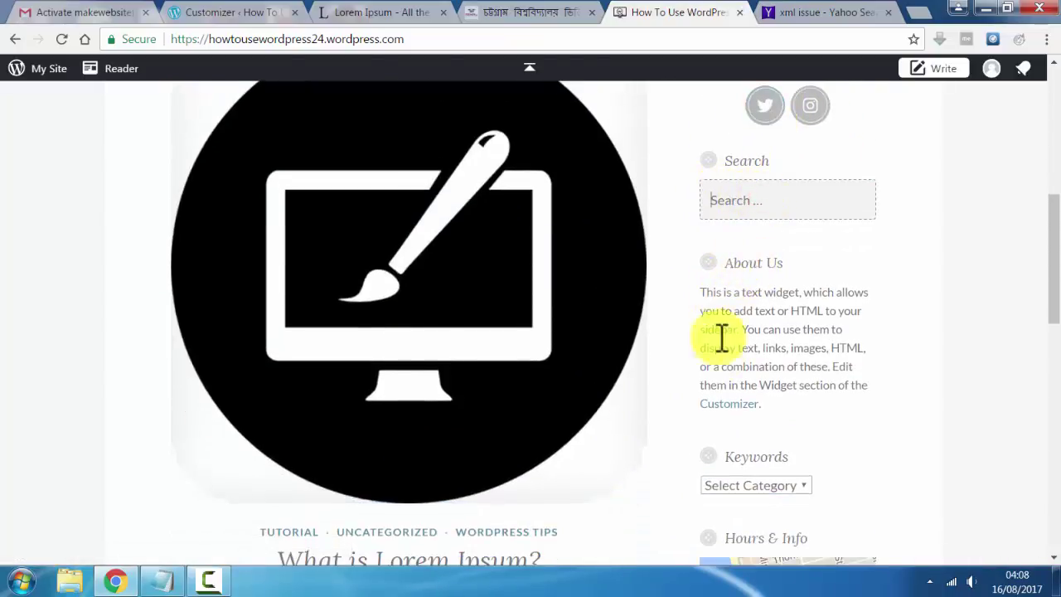
{"action": "scroll", "coordinate": [730, 332], "scroll_direction": "down", "scroll_amount": 2}
{"action": "scroll", "coordinate": [742, 324], "scroll_direction": "down", "scroll_amount": 2}
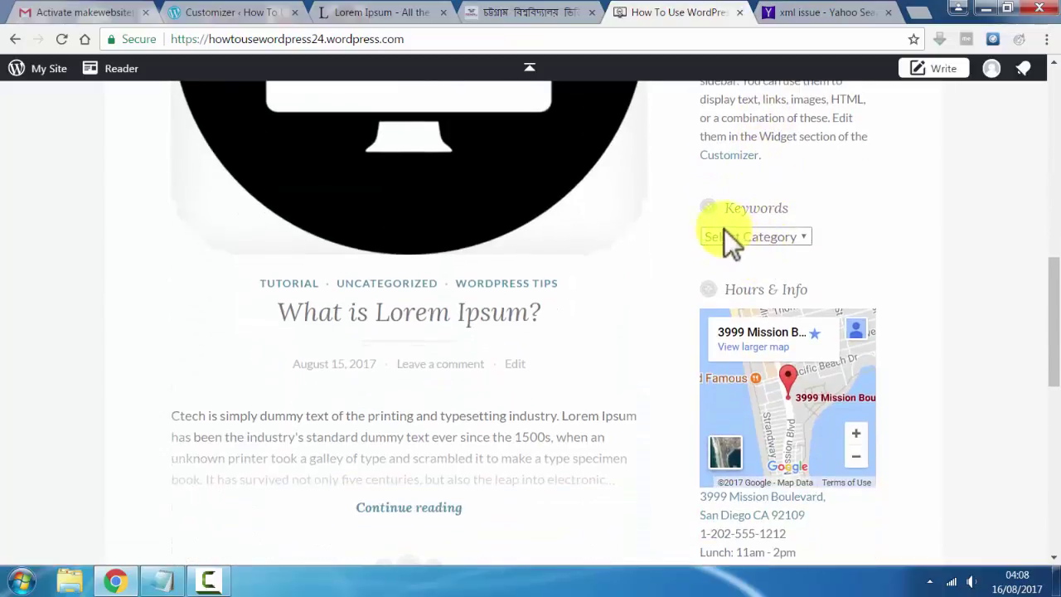